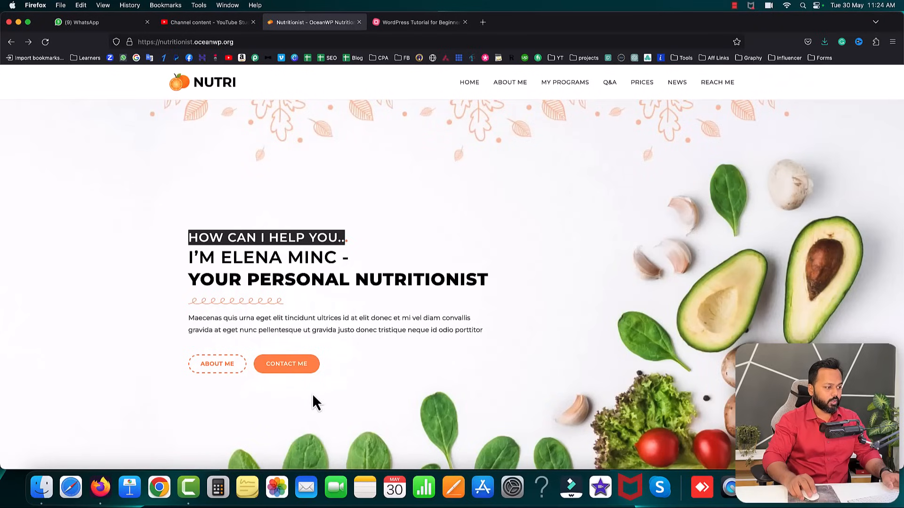
# - Jump to the contact form, then highlight the doctor's name heading and certified nutritionist subtitle
pyautogui.click(285, 370)
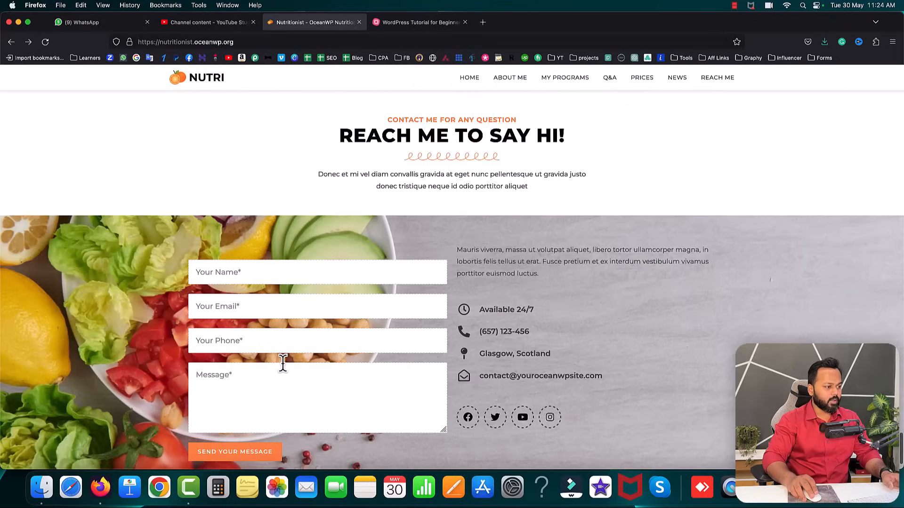
pyautogui.scroll(20, 447, 339)
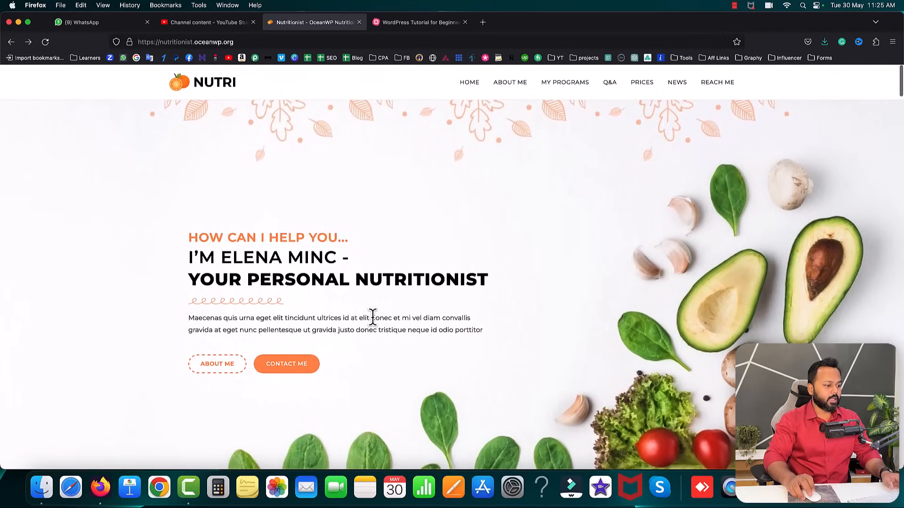
pyautogui.scroll(-10, 371, 317)
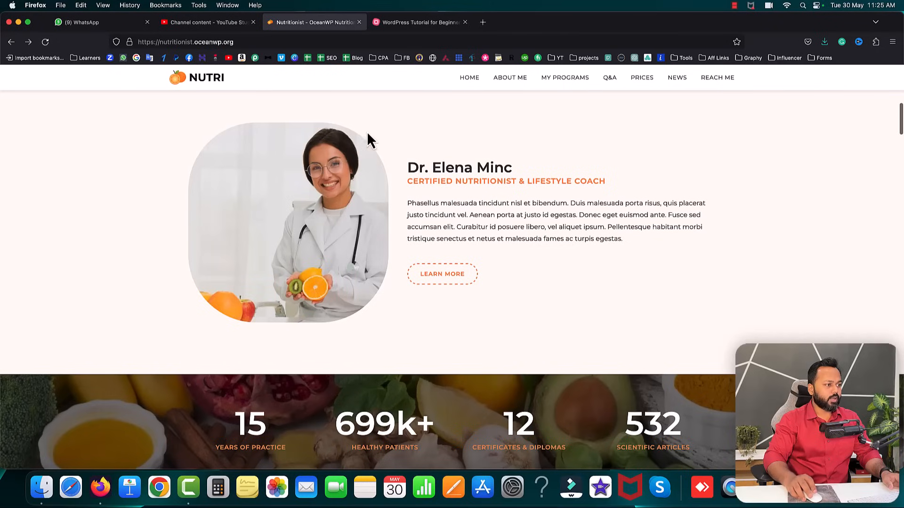
pyautogui.moveTo(408, 167); pyautogui.dragTo(506, 168)
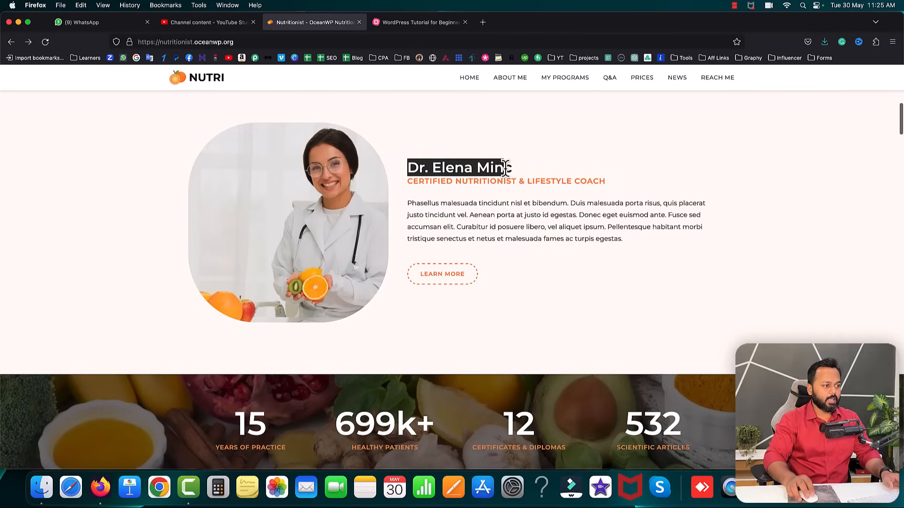
pyautogui.moveTo(413, 181); pyautogui.dragTo(490, 184)
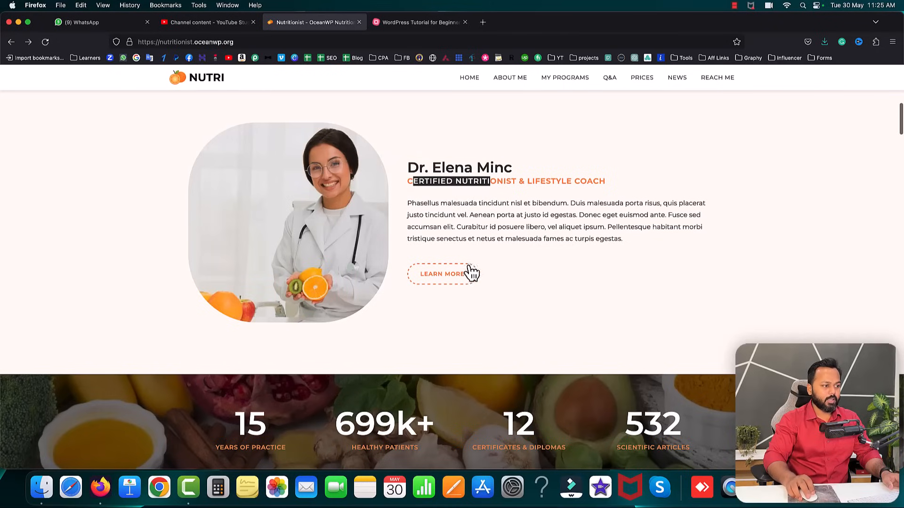
# - Highlight the first two statistics, clear it, and reload the page to replay the counters
pyautogui.scroll(-5, 552, 273)
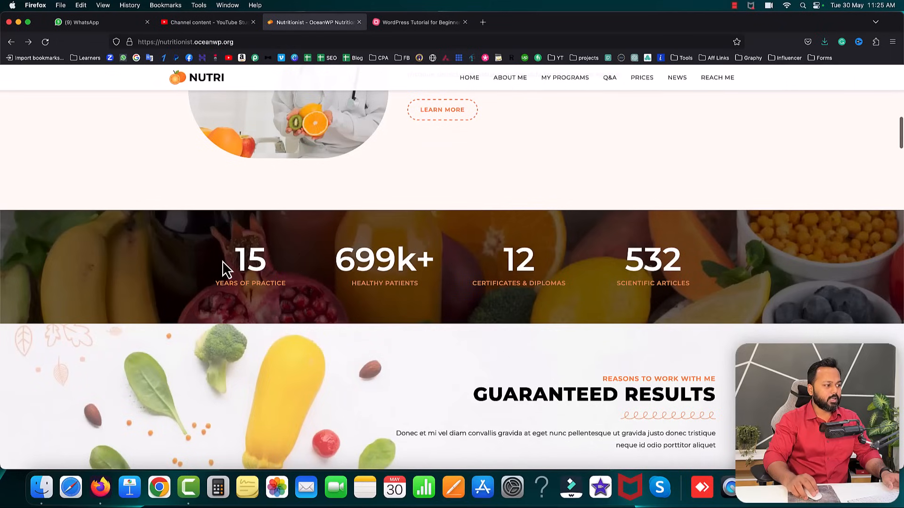
pyautogui.moveTo(278, 261); pyautogui.dragTo(467, 261)
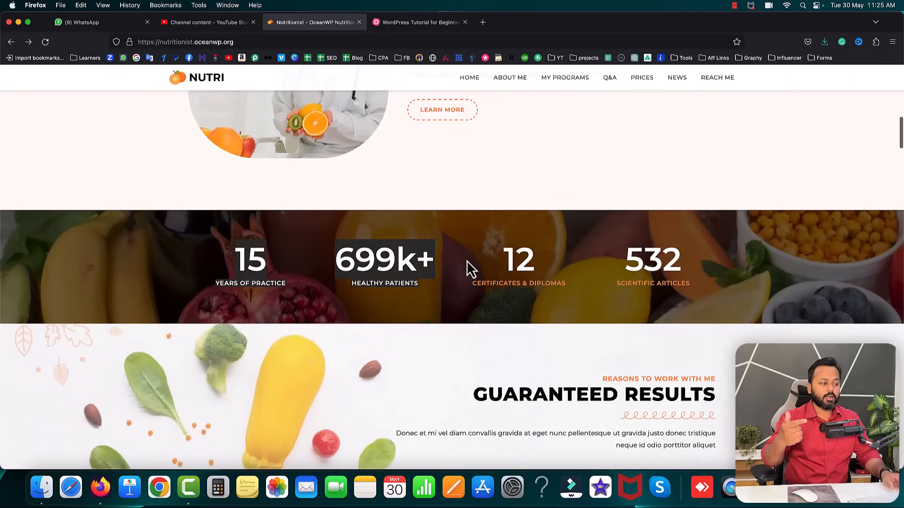
pyautogui.click(88, 183)
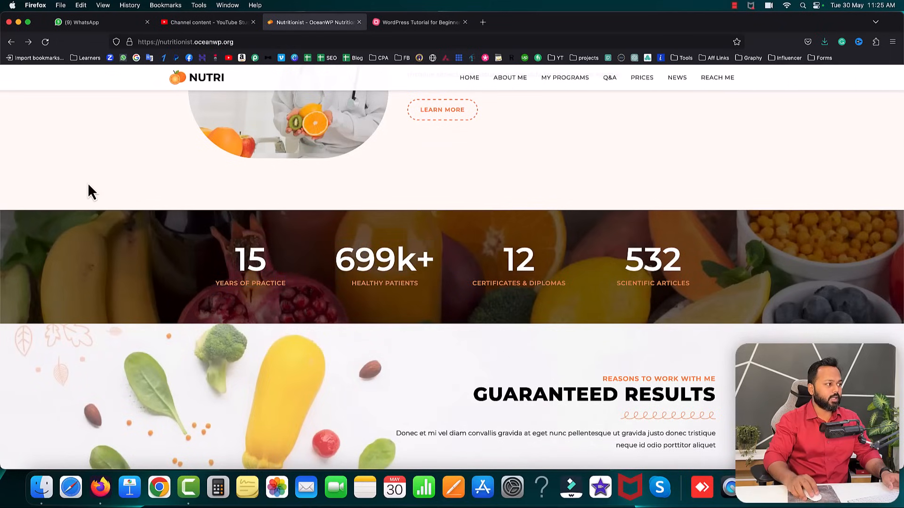
pyautogui.click(45, 42)
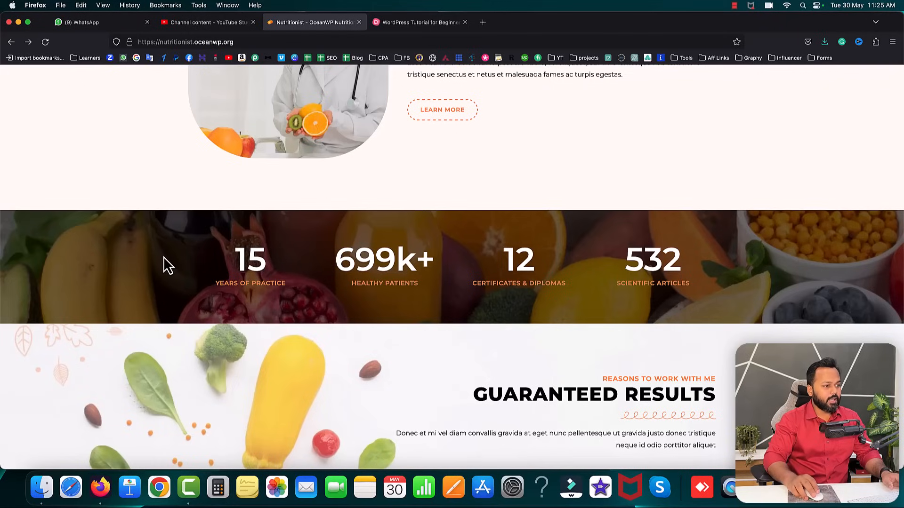
pyautogui.scroll(3, 163, 250)
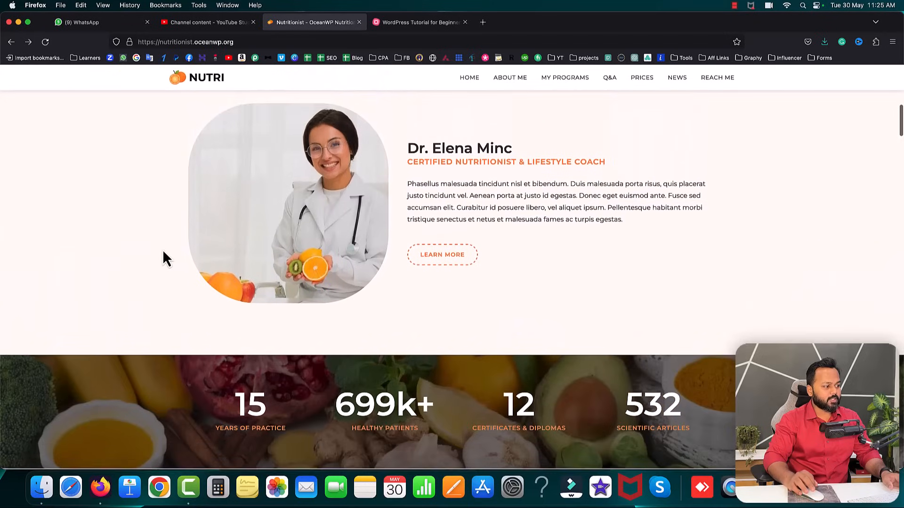
pyautogui.scroll(-3, 163, 252)
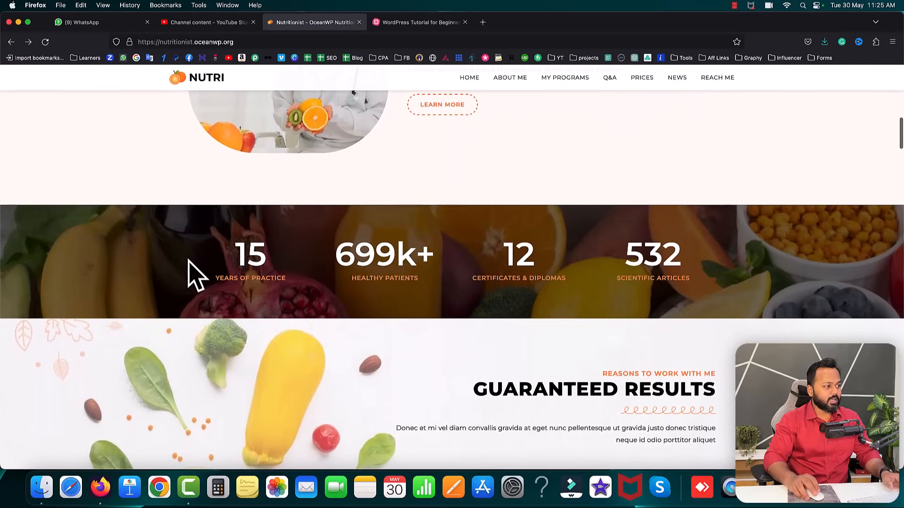
pyautogui.scroll(3, 170, 261)
pyautogui.scroll(-5, 170, 261)
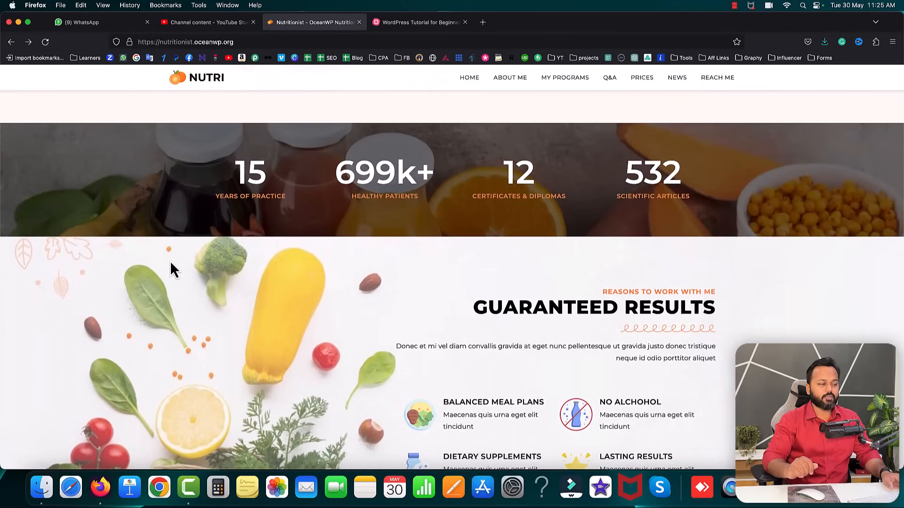
pyautogui.scroll(-3, 268, 284)
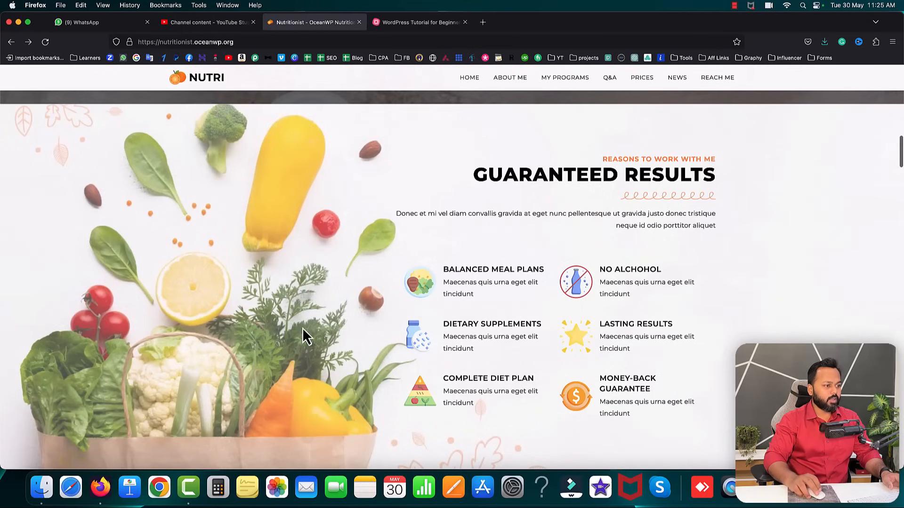
pyautogui.scroll(-1, 627, 304)
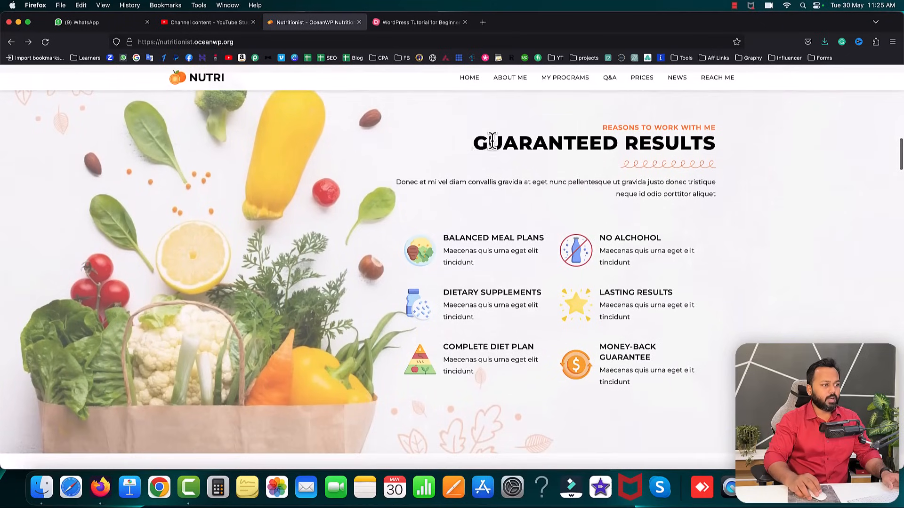
pyautogui.moveTo(477, 141); pyautogui.dragTo(669, 178)
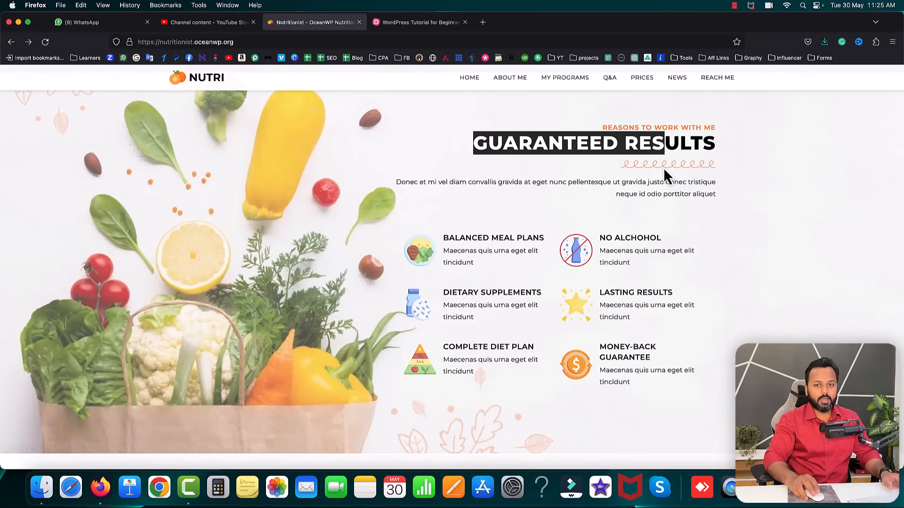
pyautogui.click(533, 212)
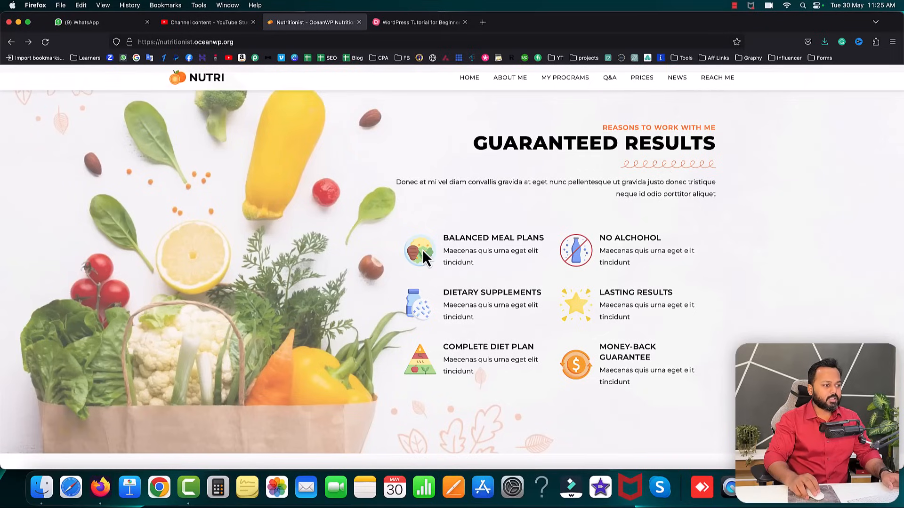
pyautogui.moveTo(442, 239); pyautogui.dragTo(484, 253)
pyautogui.click(505, 259)
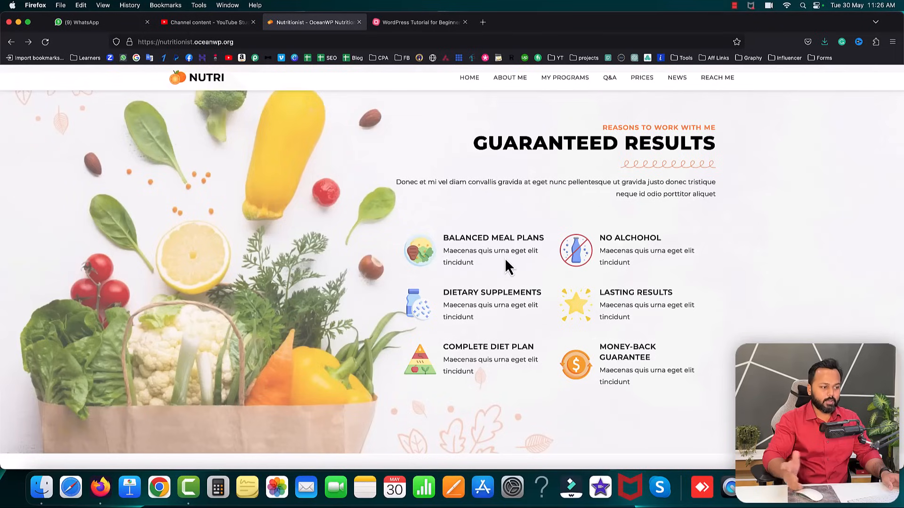
pyautogui.scroll(-8, 504, 258)
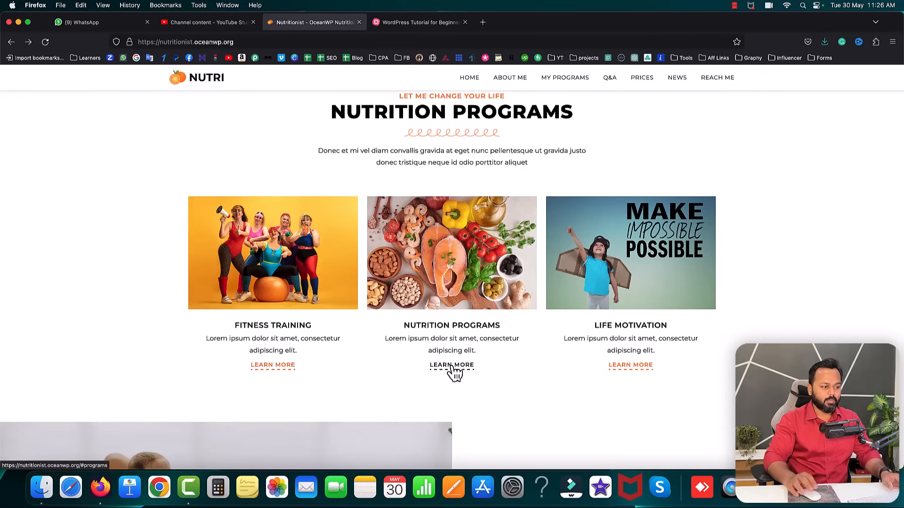
pyautogui.scroll(-5, 378, 382)
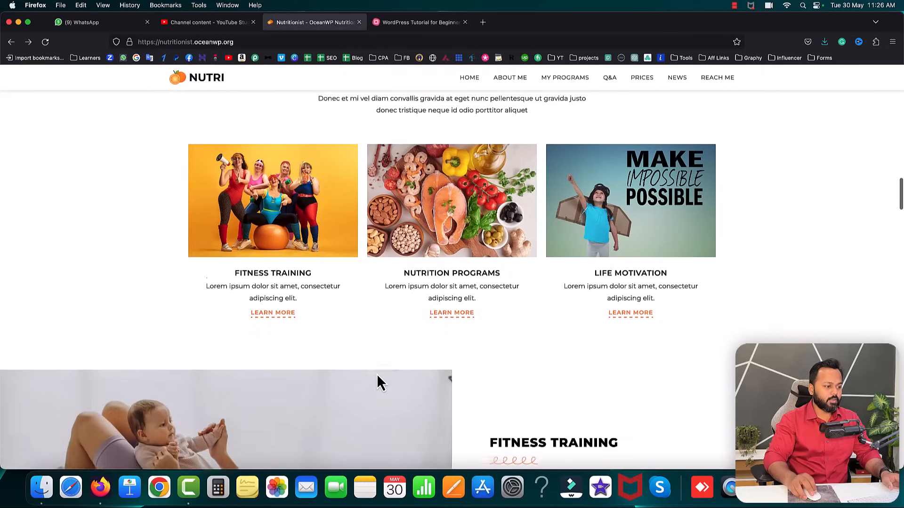
pyautogui.scroll(-3, 380, 382)
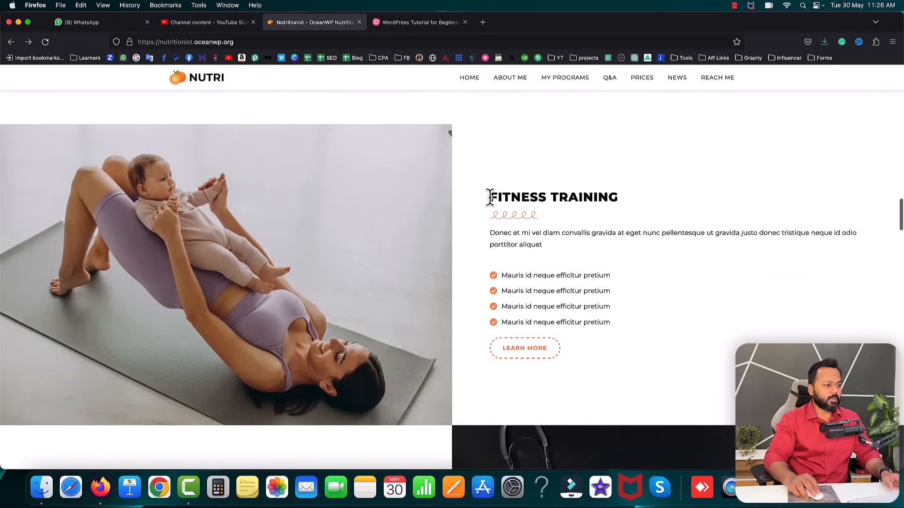
pyautogui.moveTo(490, 197); pyautogui.dragTo(603, 197)
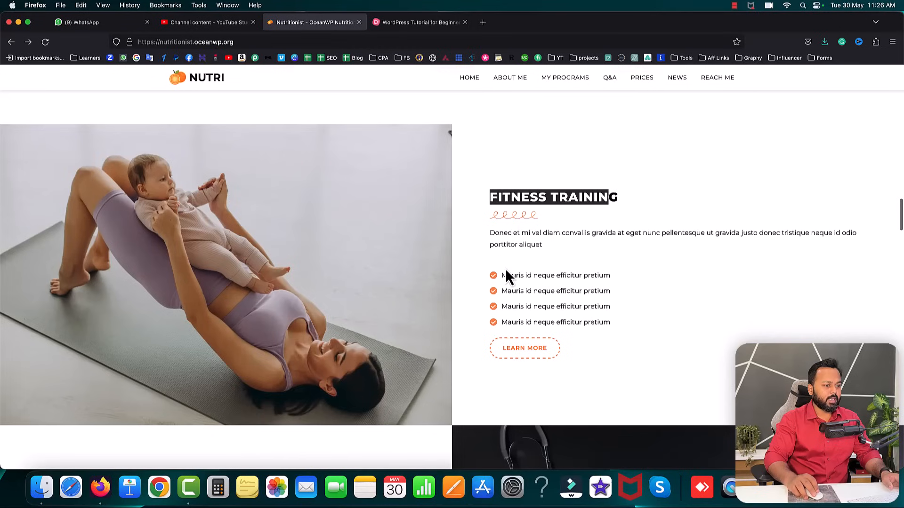
pyautogui.moveTo(502, 275); pyautogui.dragTo(608, 276)
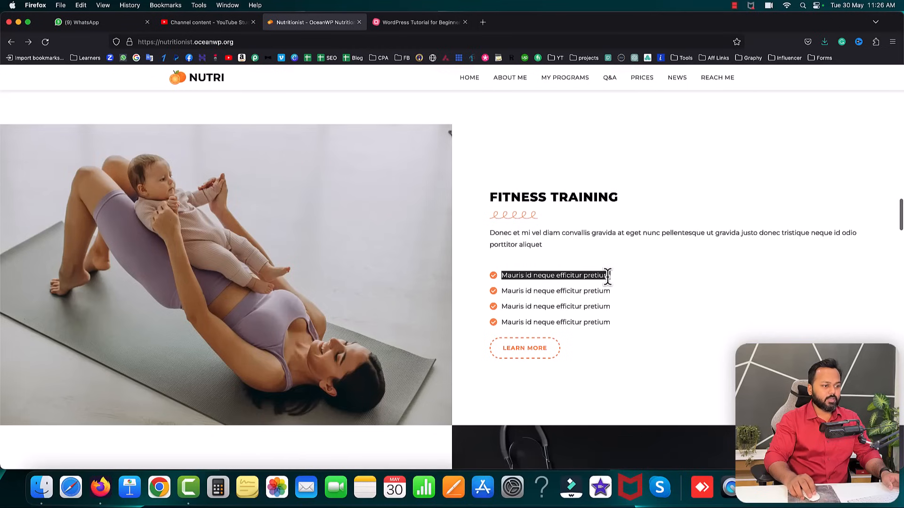
pyautogui.scroll(-5, 617, 289)
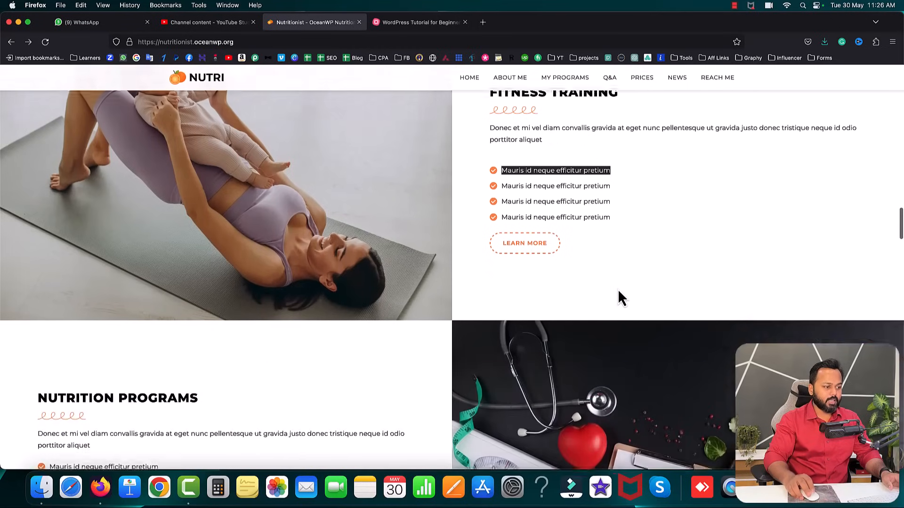
pyautogui.scroll(-1, 445, 283)
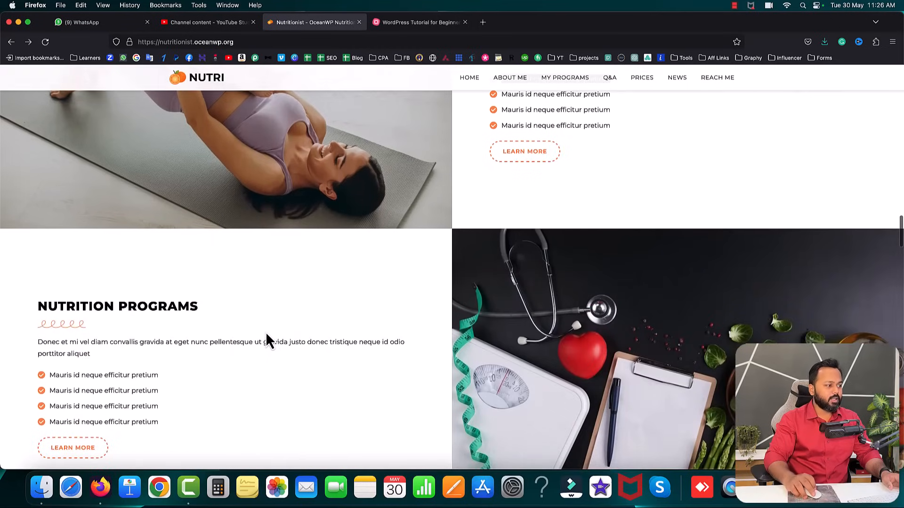
pyautogui.scroll(-4, 267, 336)
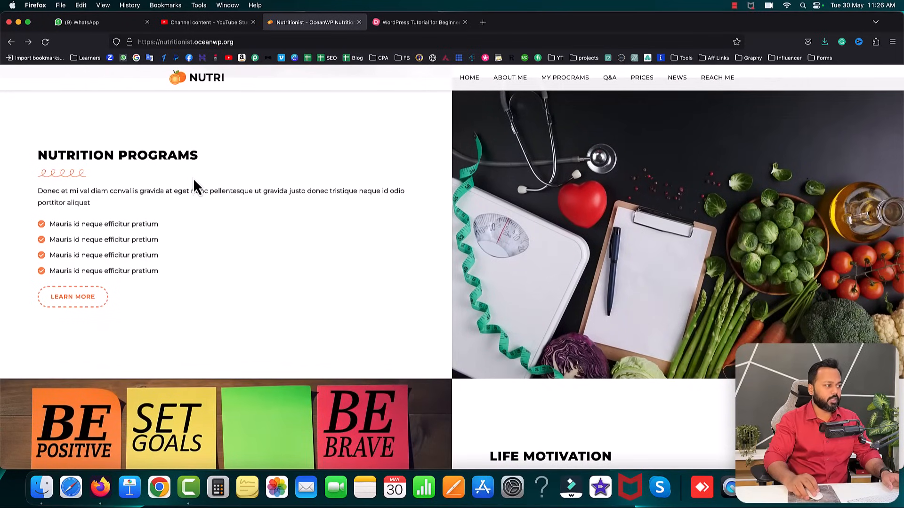
pyautogui.scroll(-12, 402, 273)
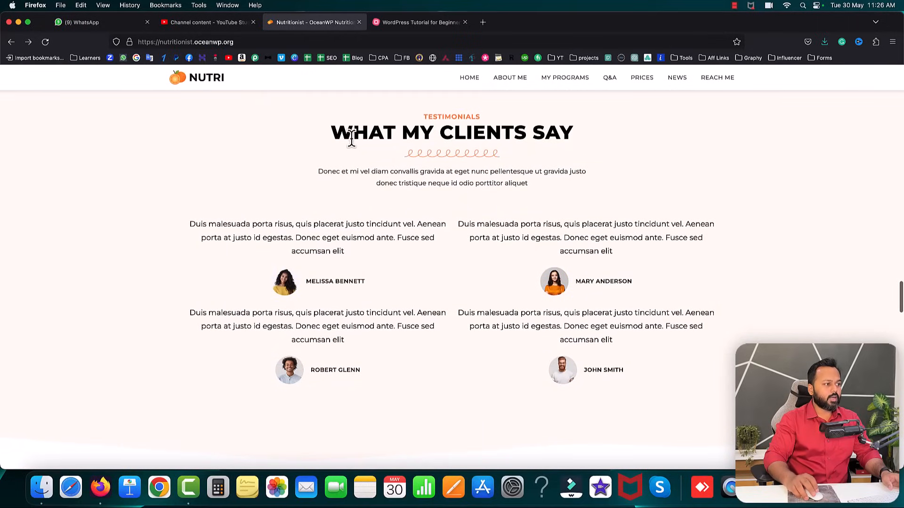
# - Highlight the WHAT MY CLIENTS SAY heading, clear it, and scroll down to the FAQ
pyautogui.moveTo(337, 133); pyautogui.dragTo(564, 140)
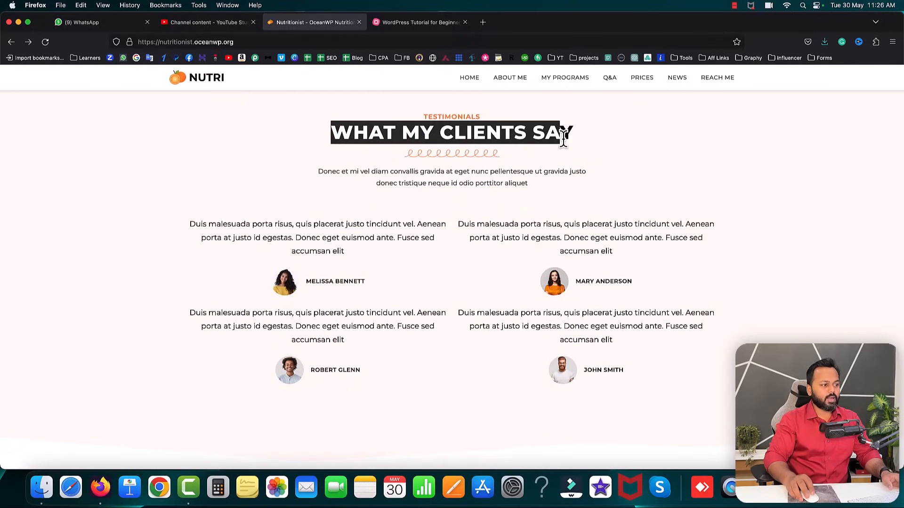
pyautogui.click(538, 185)
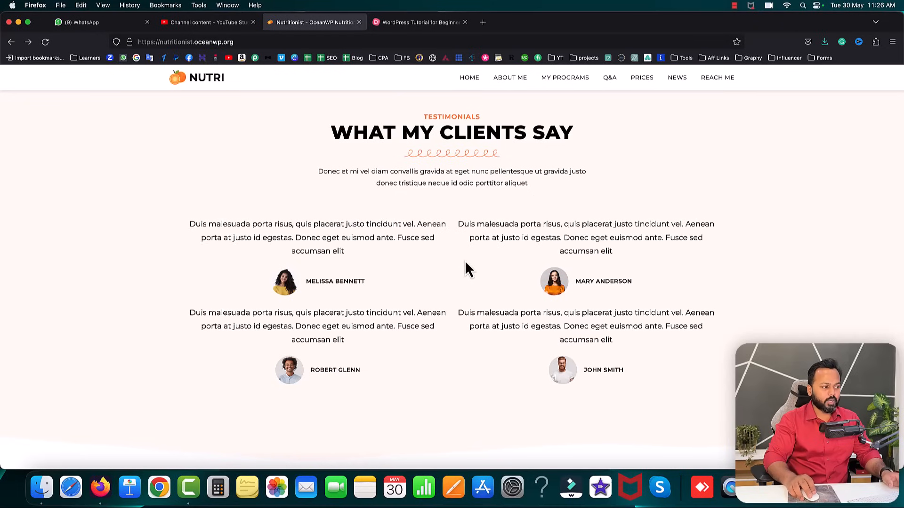
pyautogui.scroll(-5, 466, 262)
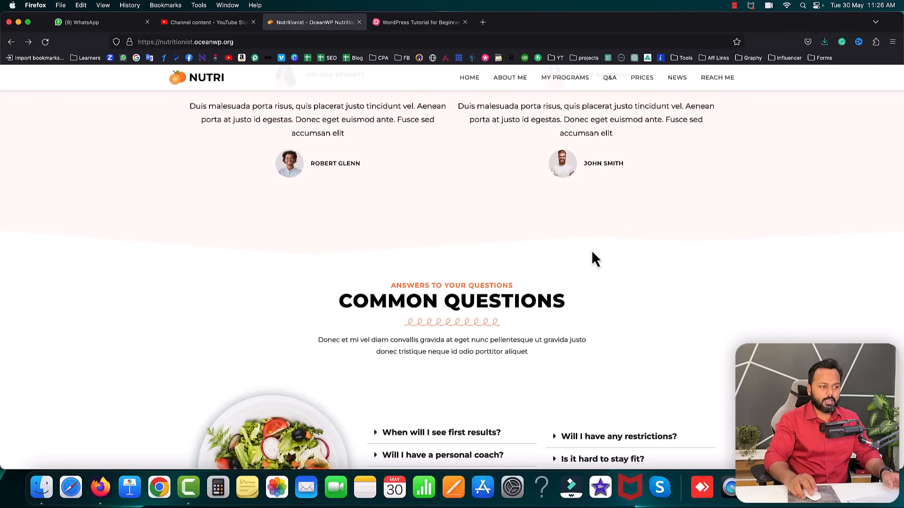
pyautogui.scroll(-5, 609, 242)
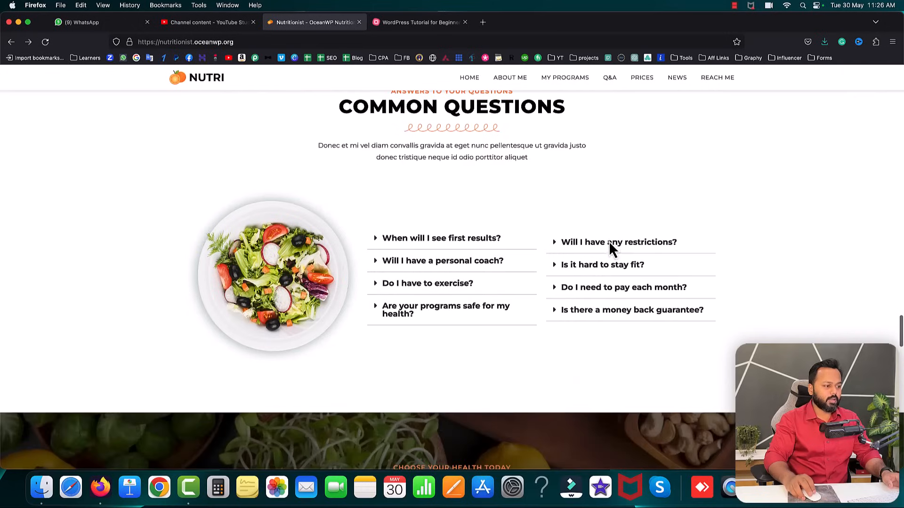
pyautogui.scroll(1, 520, 212)
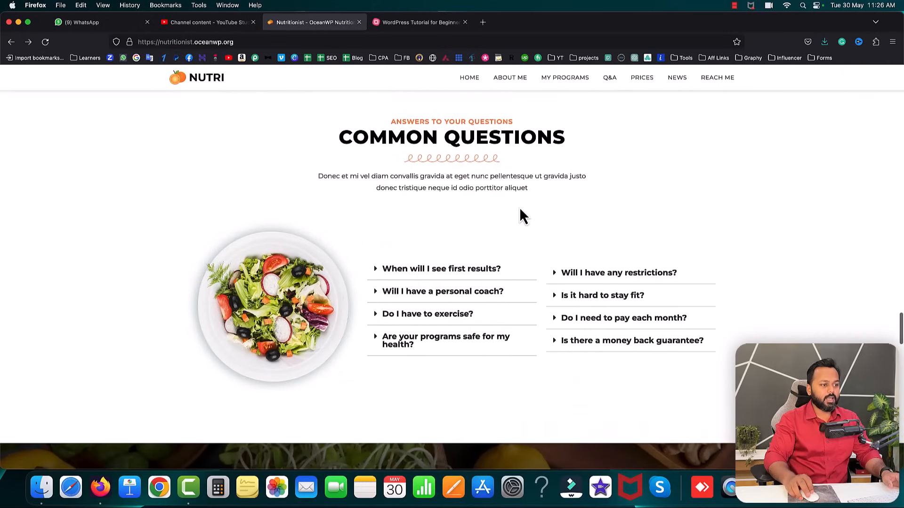
# - Expand 'Will I have any restrictions?', open and close 'Is it hard to stay fit?', then reach Pricing Plans
pyautogui.click(566, 280)
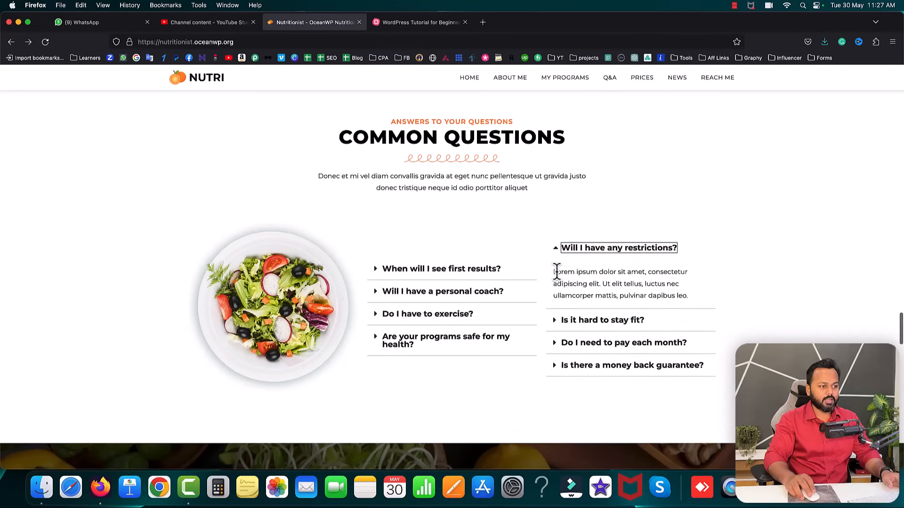
pyautogui.click(580, 272)
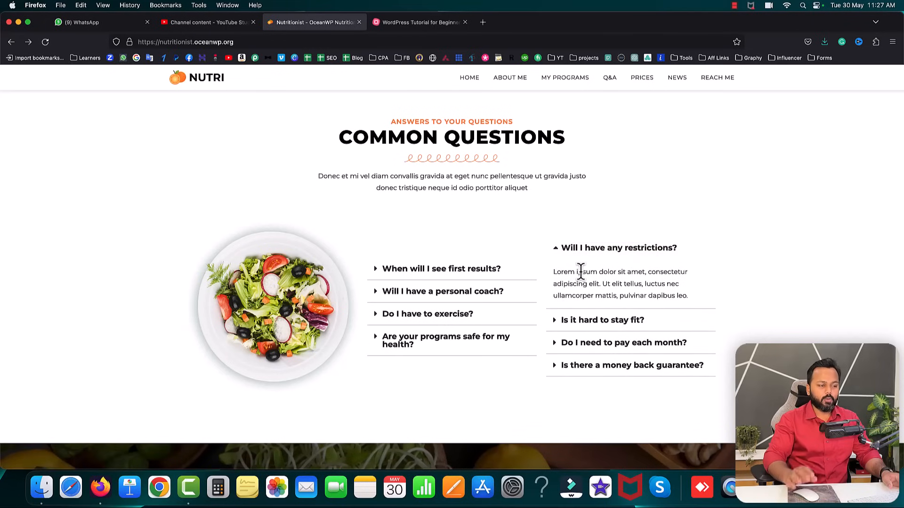
pyautogui.click(576, 321)
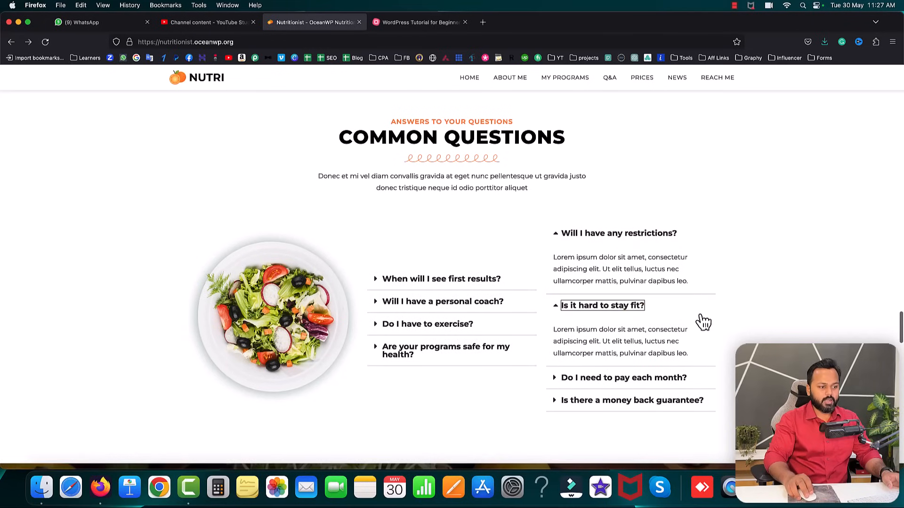
pyautogui.click(630, 311)
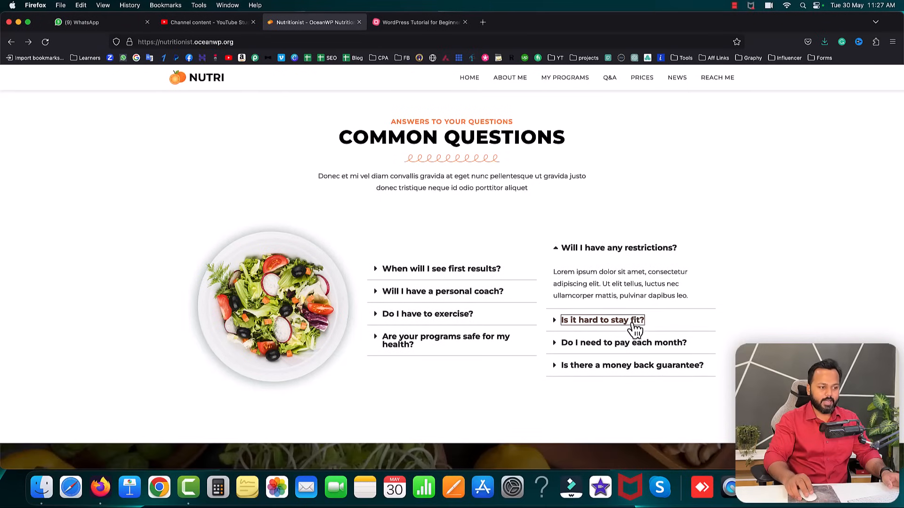
pyautogui.scroll(-2, 777, 335)
pyautogui.scroll(-4, 776, 335)
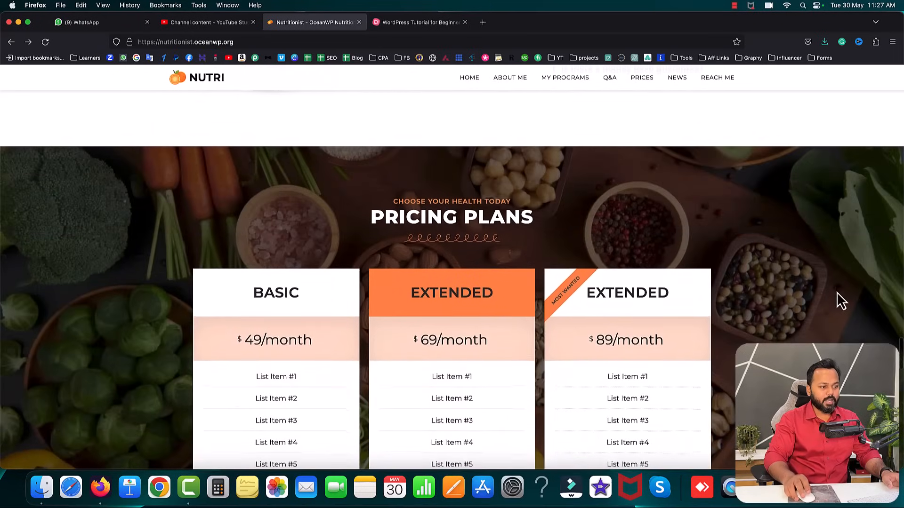
# - Scroll past Pricing Plans and Latest Posts to the banner, briefly selecting its heading
pyautogui.scroll(-2, 827, 308)
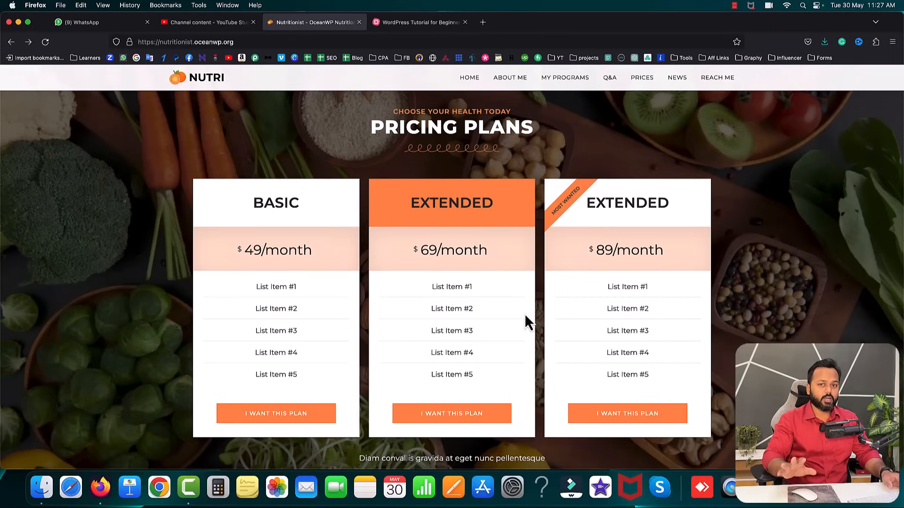
pyautogui.scroll(-1, 524, 314)
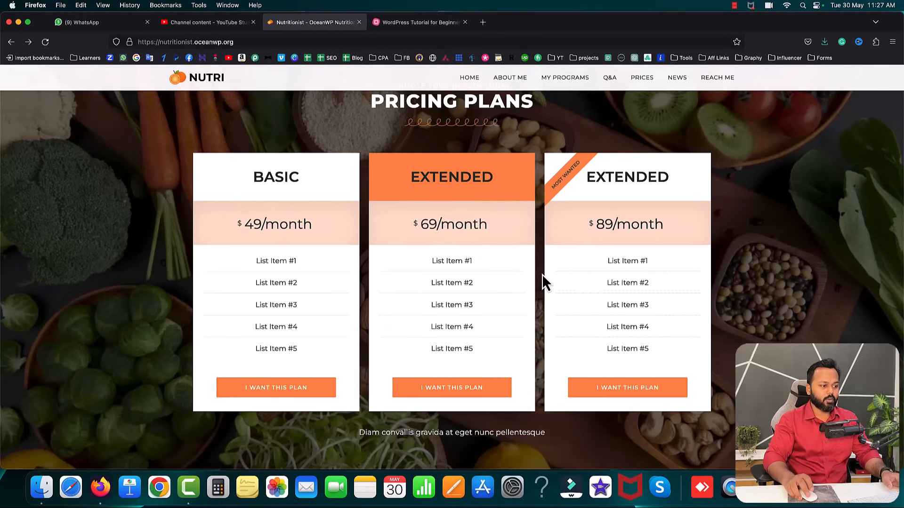
pyautogui.scroll(-10, 543, 276)
pyautogui.scroll(-3, 541, 282)
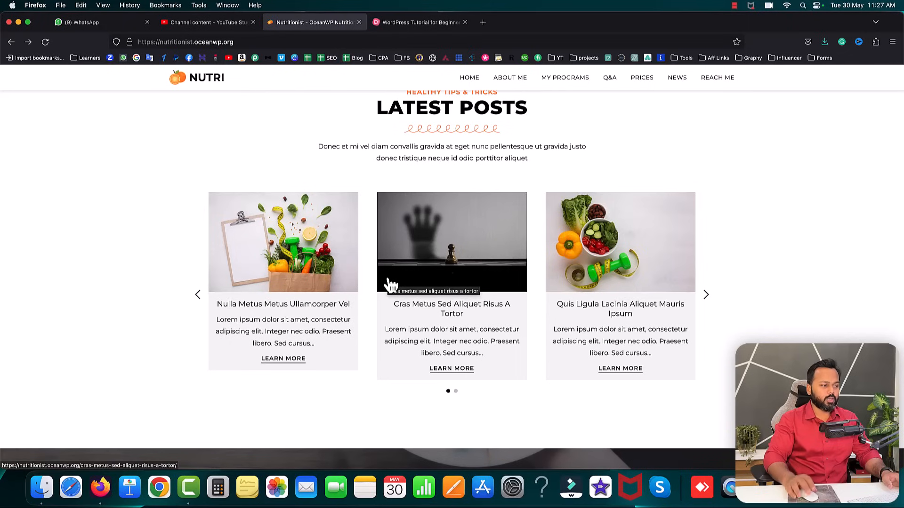
pyautogui.scroll(-4, 753, 307)
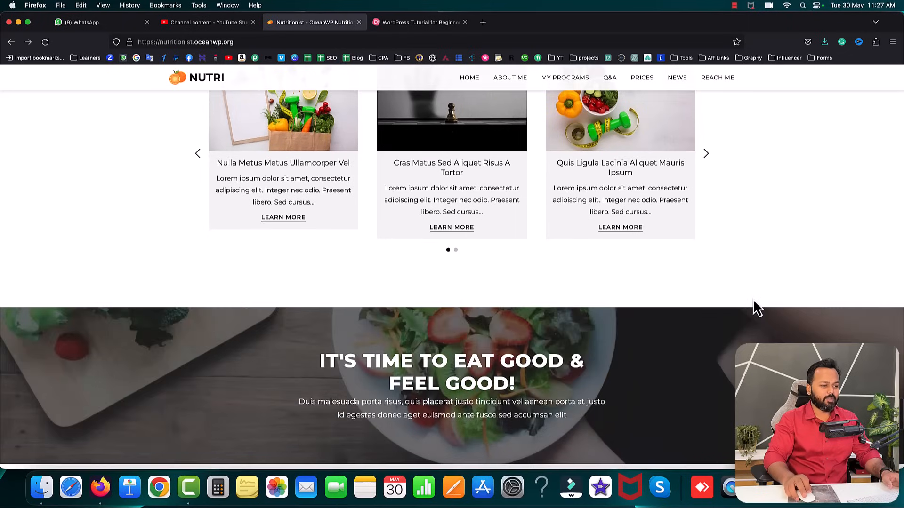
pyautogui.scroll(-5, 754, 302)
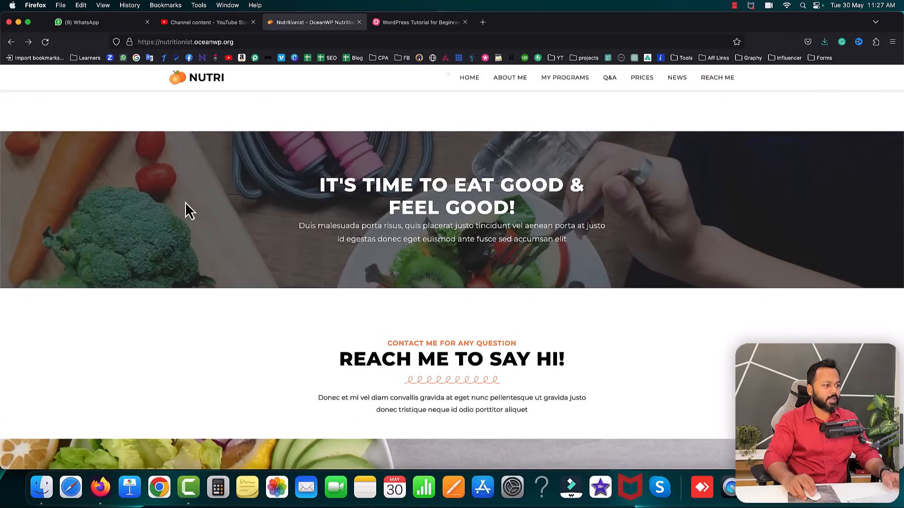
pyautogui.scroll(1, 185, 204)
pyautogui.moveTo(317, 222); pyautogui.dragTo(591, 250)
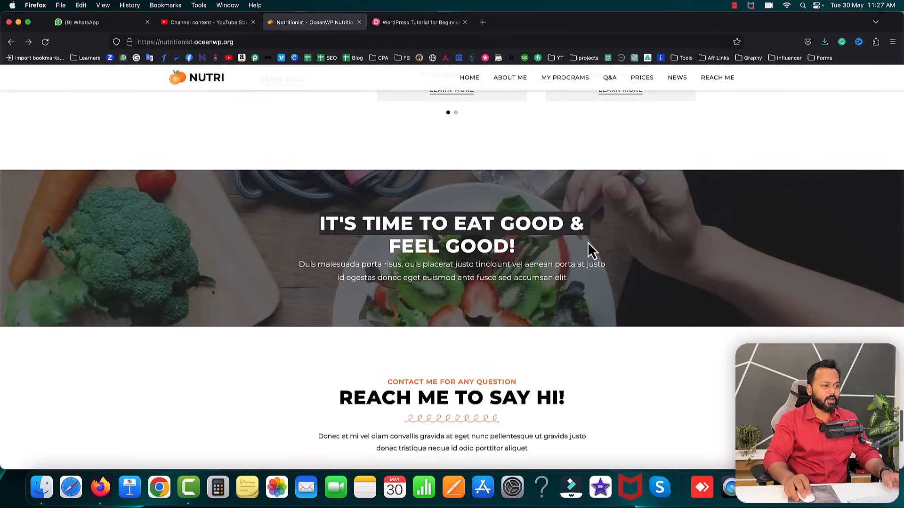
pyautogui.click(665, 258)
# - Reach the contact form, try the Your Name and Your Email fields, and select the Available 24/7 text
pyautogui.scroll(-2, 664, 257)
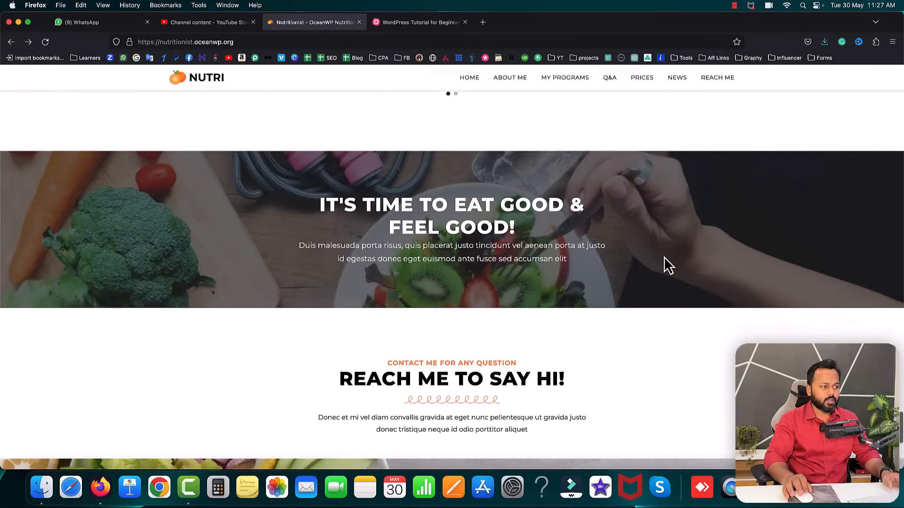
pyautogui.scroll(-1, 664, 256)
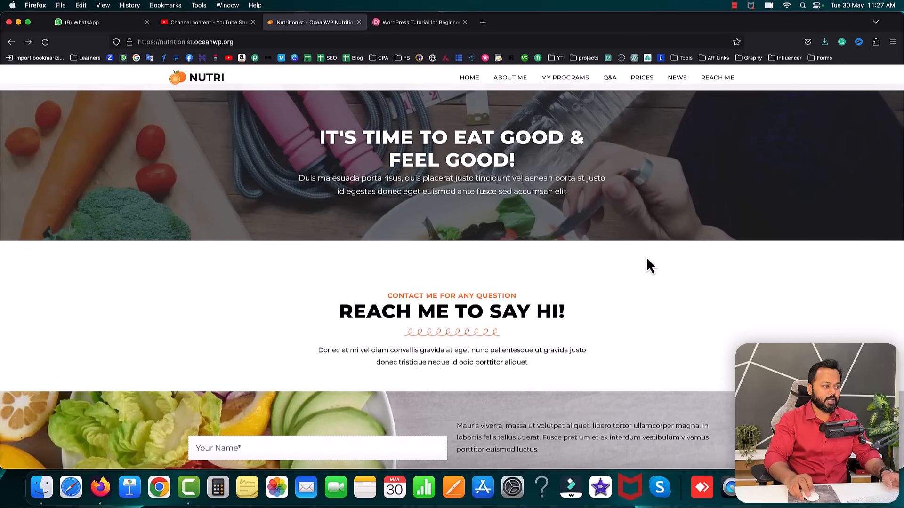
pyautogui.scroll(-5, 646, 258)
pyautogui.click(286, 216)
pyautogui.click(284, 244)
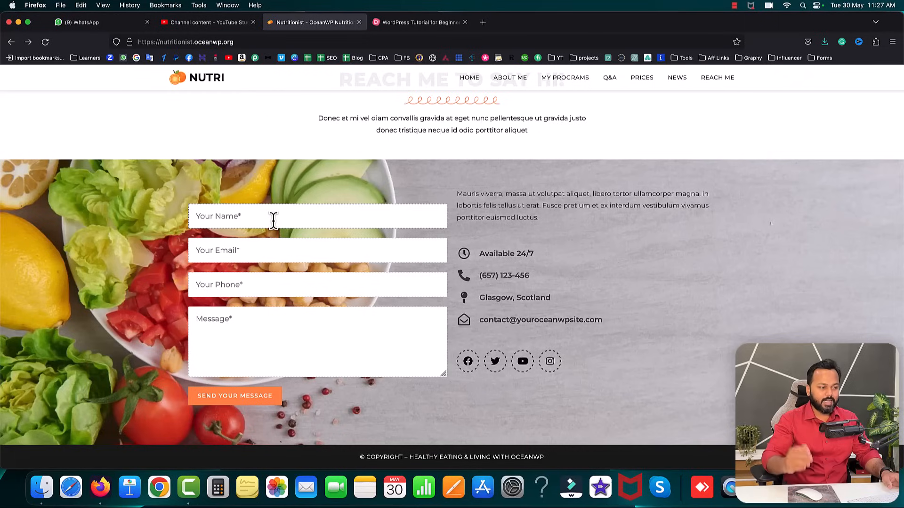
pyautogui.moveTo(480, 254); pyautogui.dragTo(533, 256)
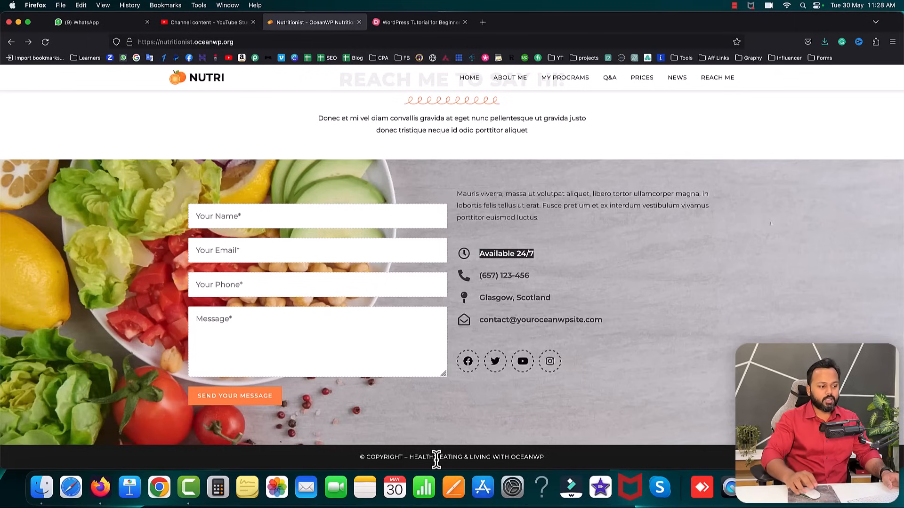
# - Use the header links to jump to the Prices, My Programs and Reach Me sections
pyautogui.scroll(20, 723, 258)
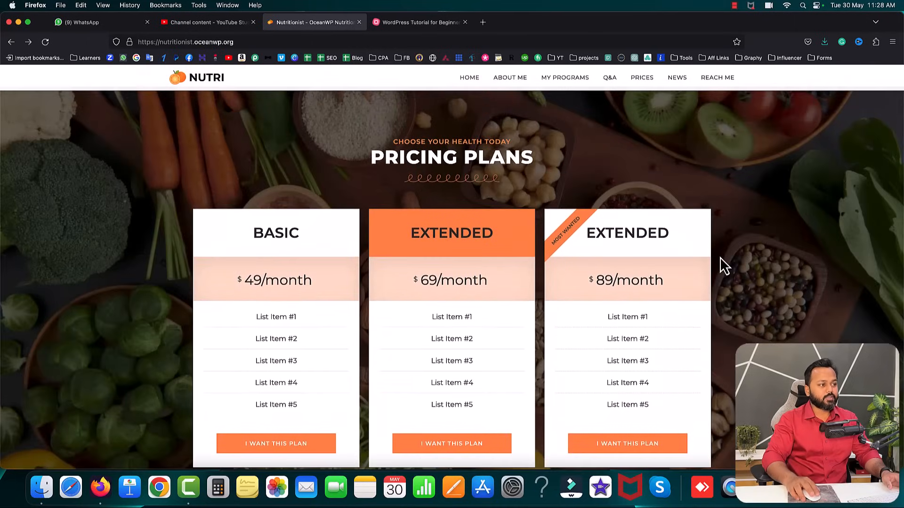
pyautogui.scroll(10, 720, 257)
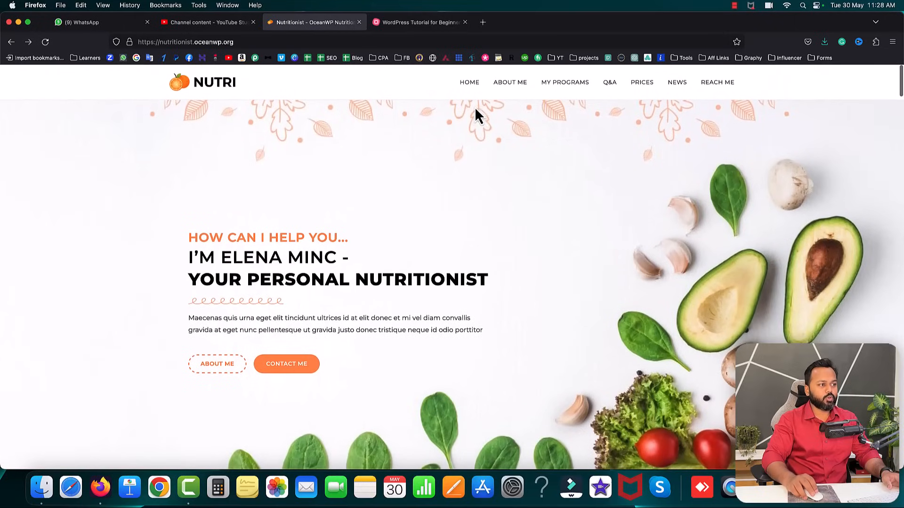
pyautogui.click(645, 89)
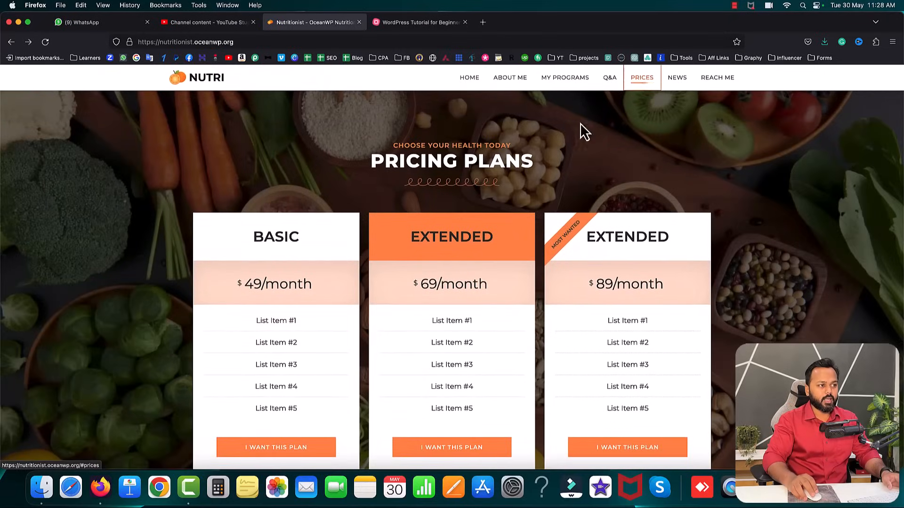
pyautogui.click(562, 88)
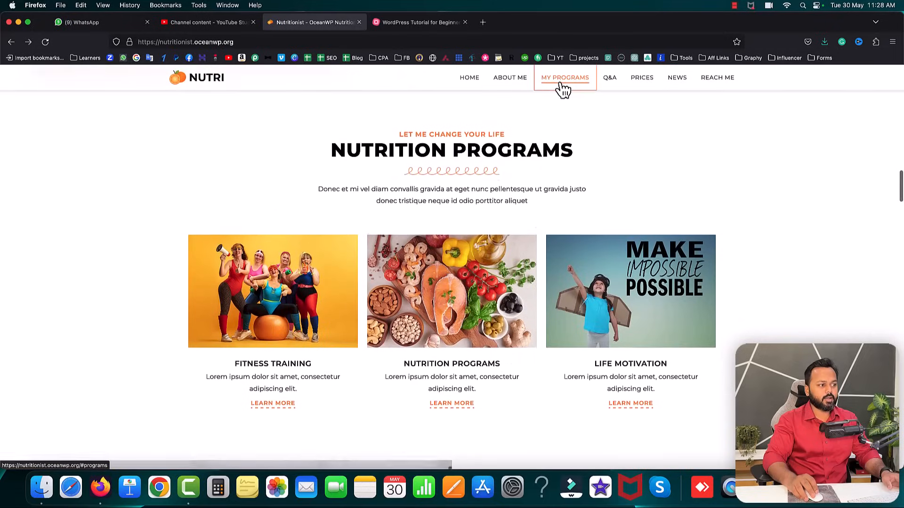
pyautogui.click(717, 84)
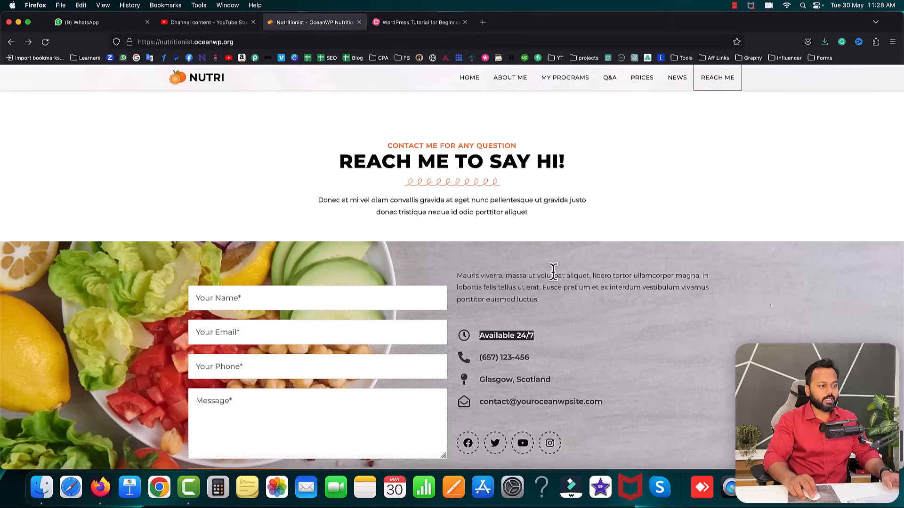
pyautogui.click(648, 229)
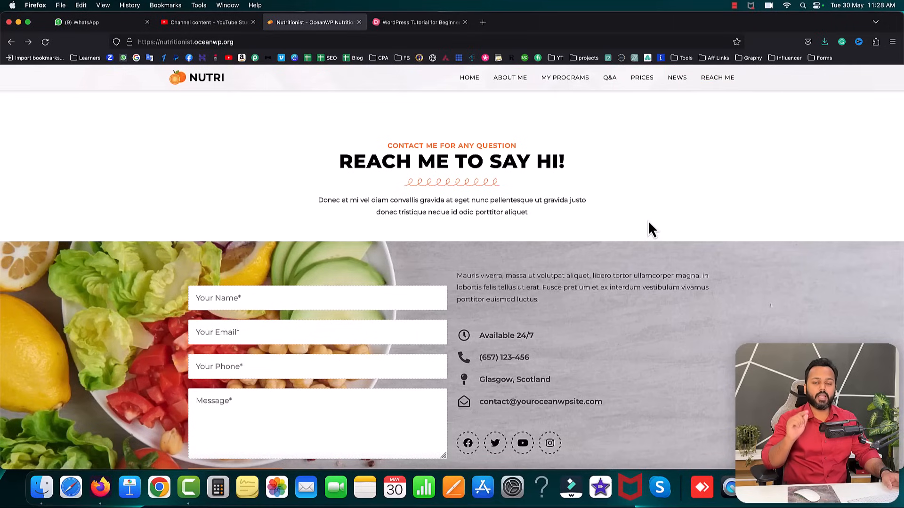
# - Jump to About Me, return to the page top, then switch to the WordPress Tutorial mind map tab
pyautogui.click(511, 81)
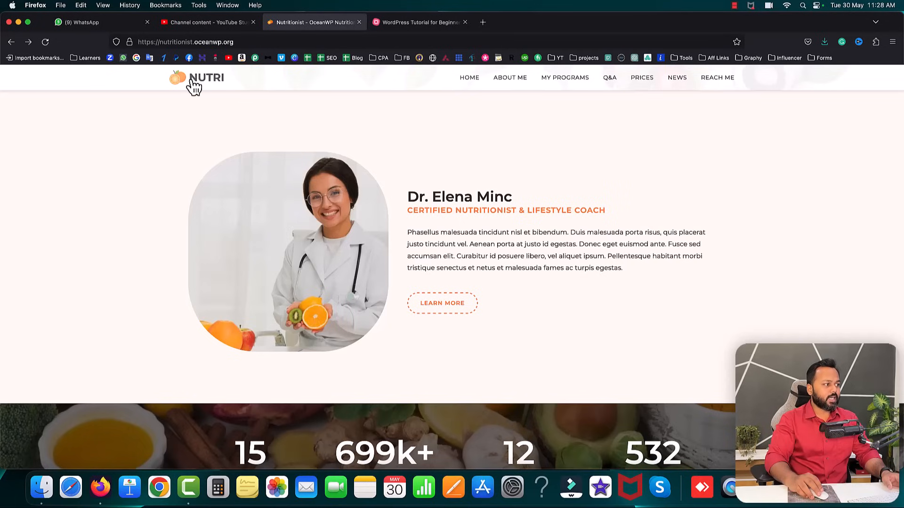
pyautogui.scroll(5, 479, 137)
pyautogui.scroll(5, 478, 137)
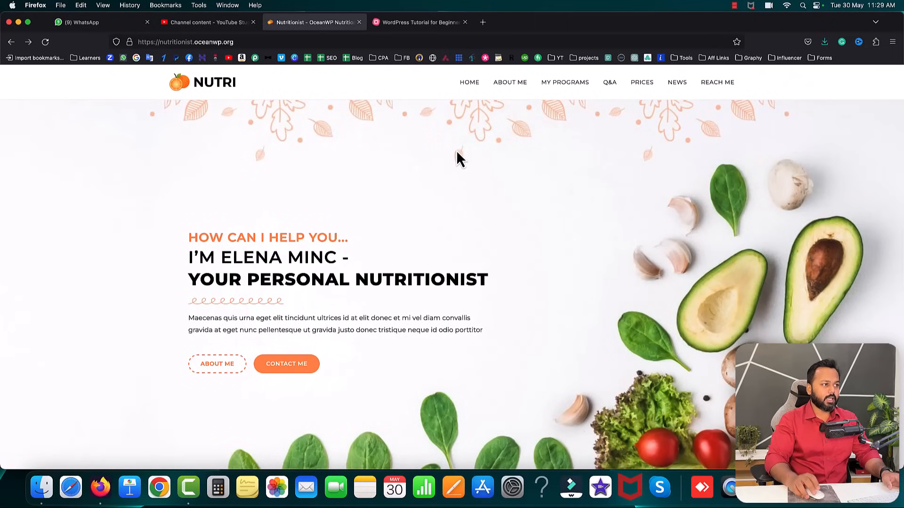
pyautogui.click(422, 25)
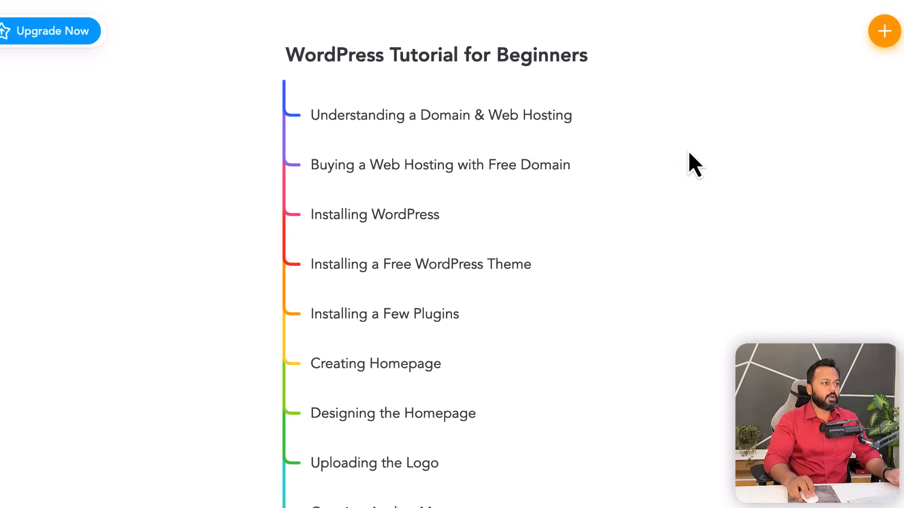
# - Open amazon in a new tab
pyautogui.click(487, 27)
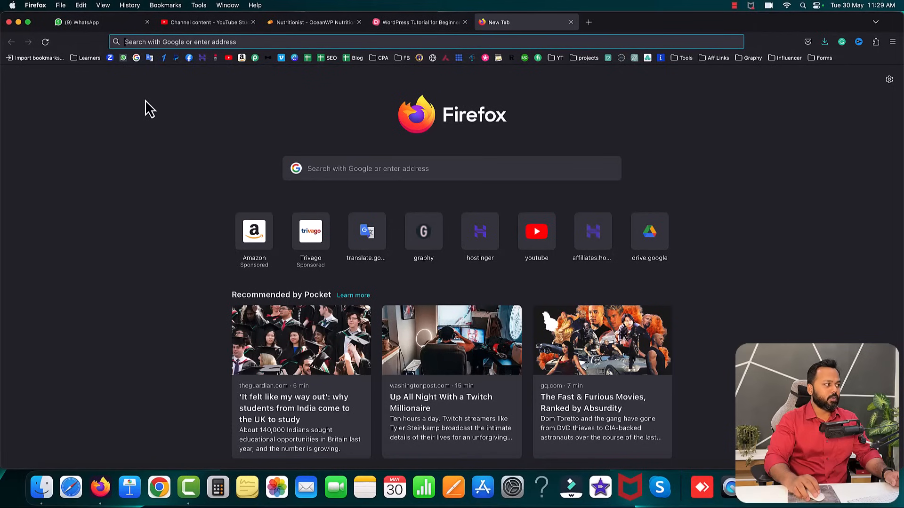
pyautogui.write('amazon.in/')
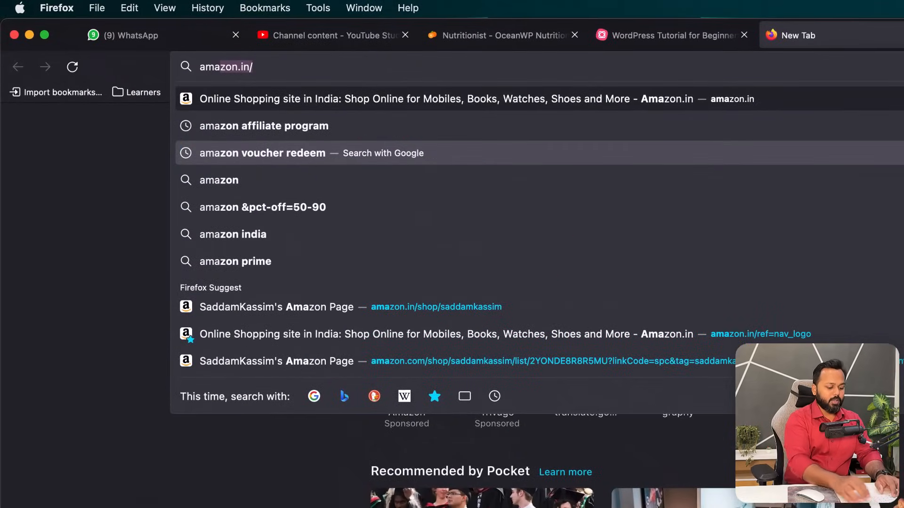
pyautogui.press('Return')
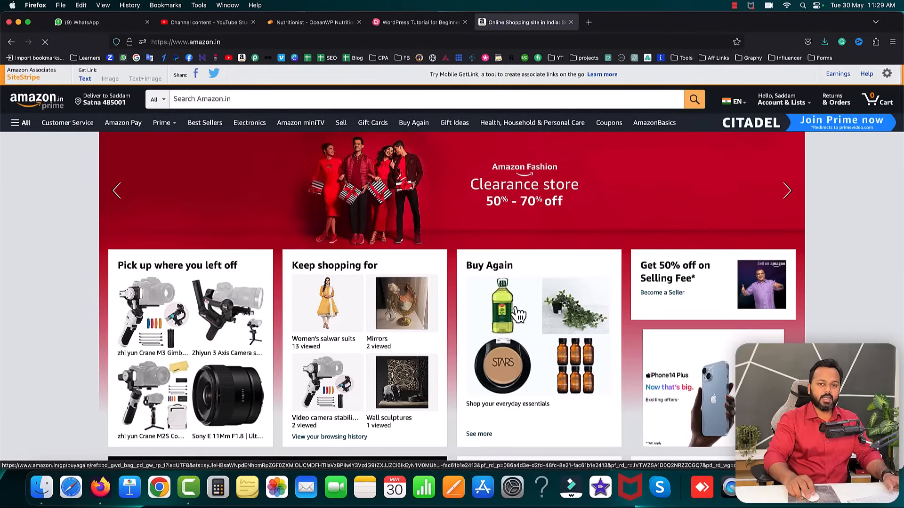
# - Open flipkart in another new tab, dismiss its login popup, and return to it after checking Amazon
pyautogui.click(588, 22)
pyautogui.write('flipkart.com/')
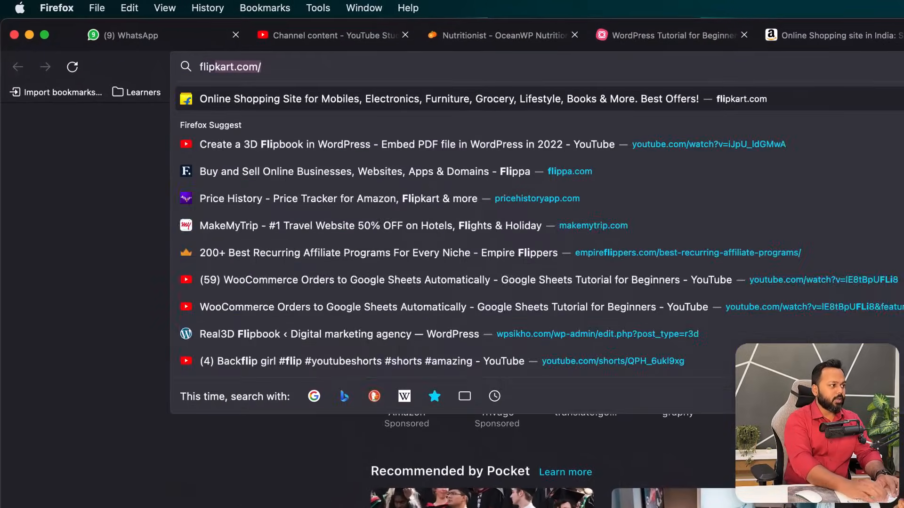
pyautogui.press('Return')
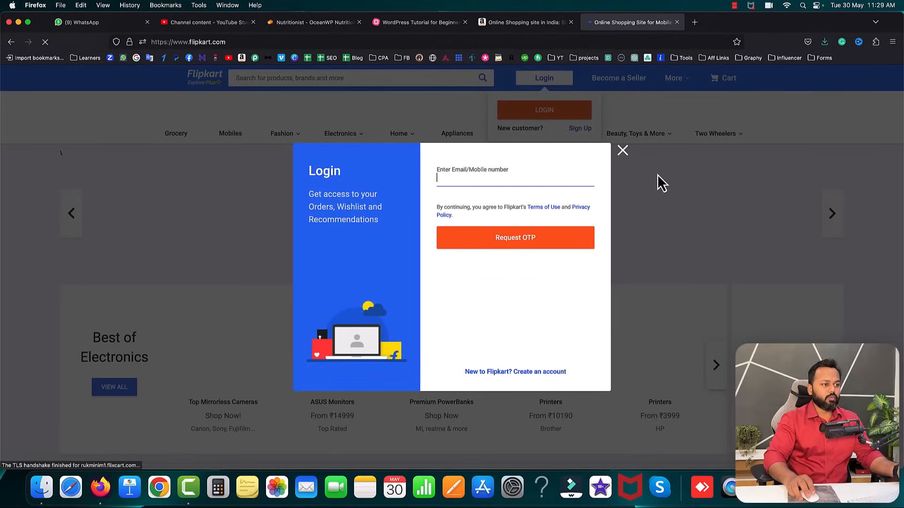
pyautogui.click(622, 151)
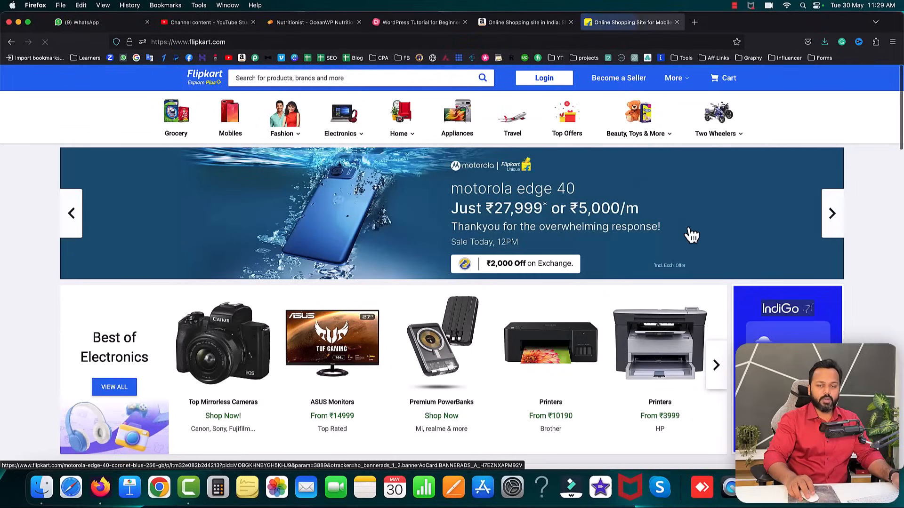
pyautogui.click(523, 22)
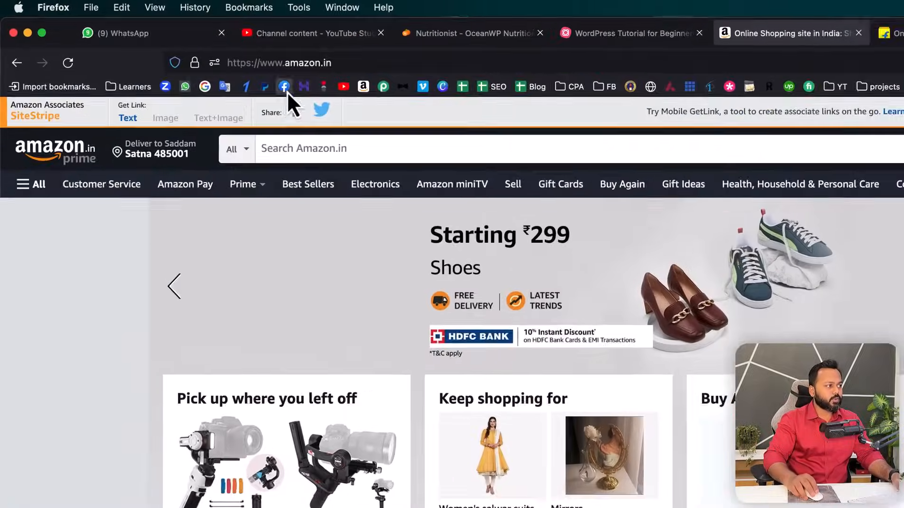
pyautogui.hotkey('ctrl', 'Tab')
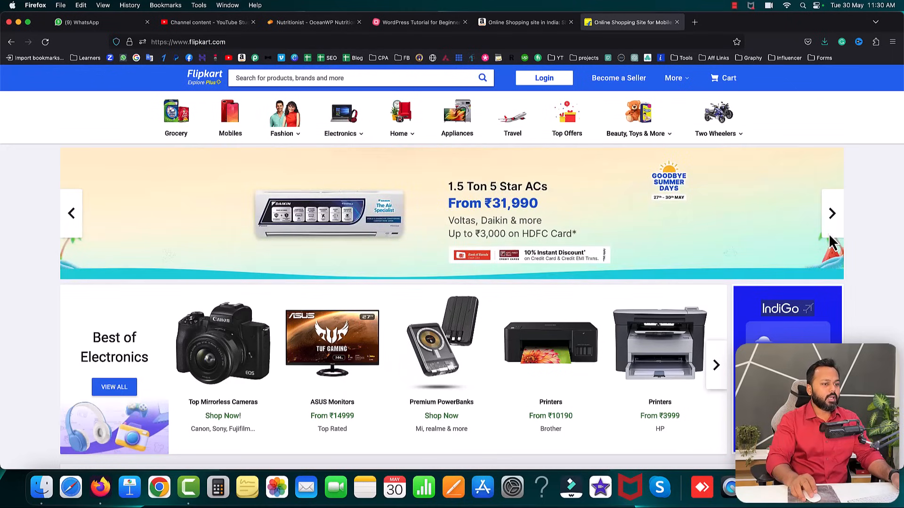
# - Leave Flipkart for the MindMeister 'WordPress Tutorial for Beginners' mind map tab
pyautogui.moveTo(749, 222); pyautogui.dragTo(804, 215)
pyautogui.scroll(-5, 689, 283)
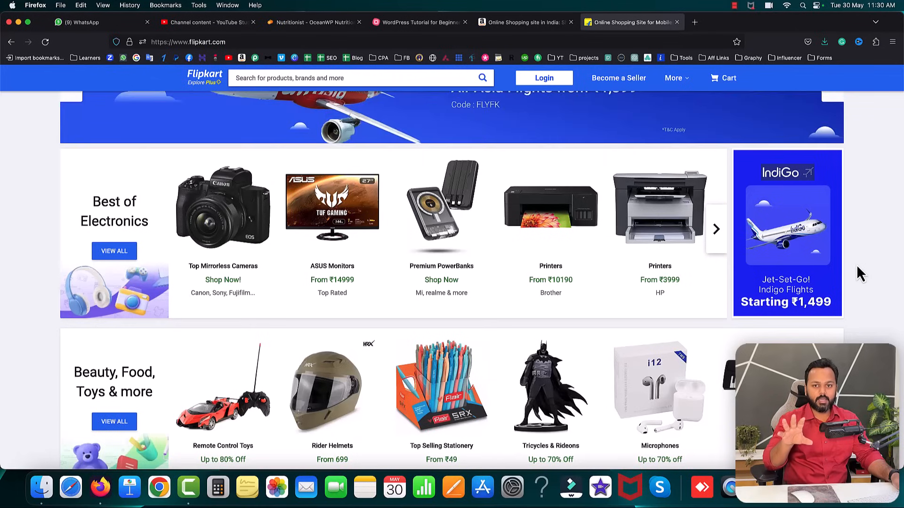
pyautogui.click(407, 22)
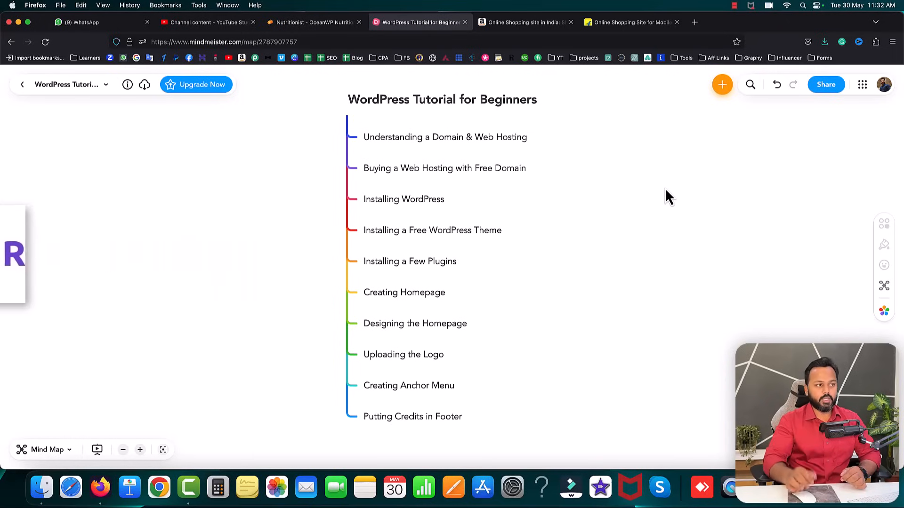
# - Load saddamkassim.com/hostinger/ in the Amazon tab to reach Hostinger's hosting offer at ₹149.00/mo
pyautogui.click(561, 24)
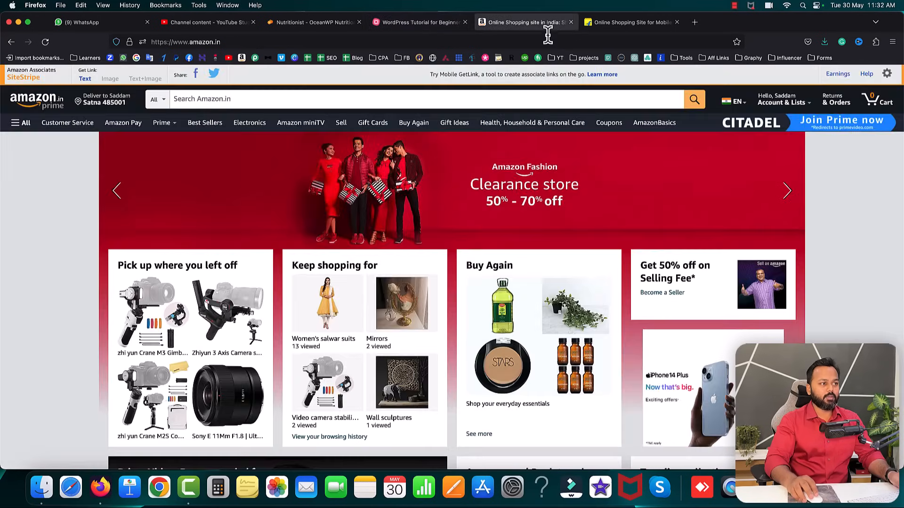
pyautogui.click(546, 41)
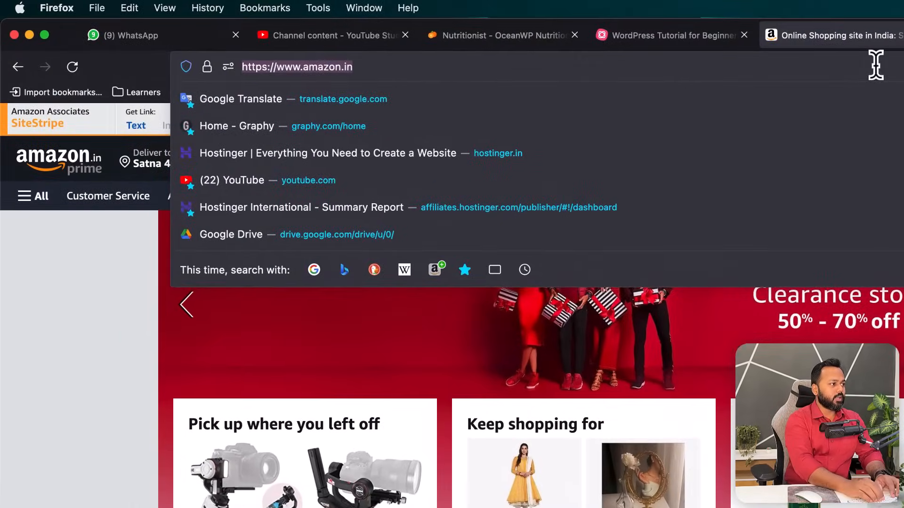
pyautogui.write('saddamkassim.com/hos')
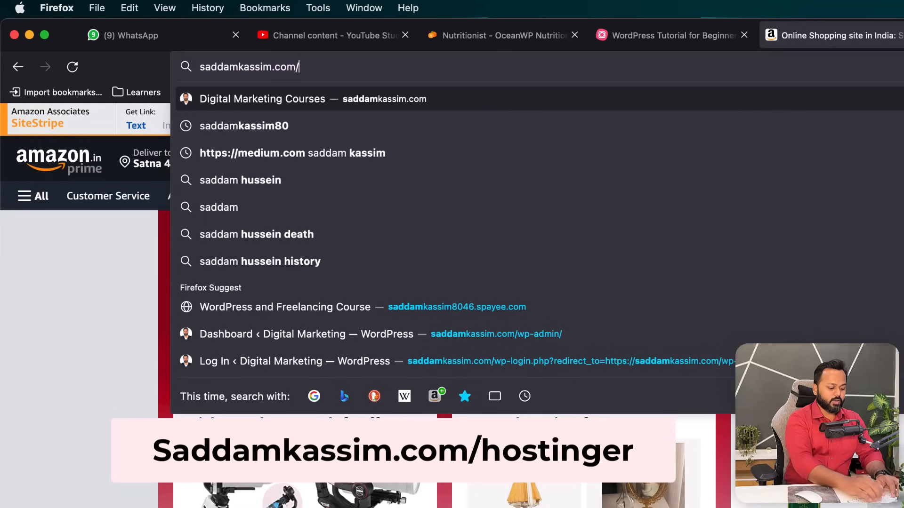
pyautogui.write('tinger/')
pyautogui.press('Return')
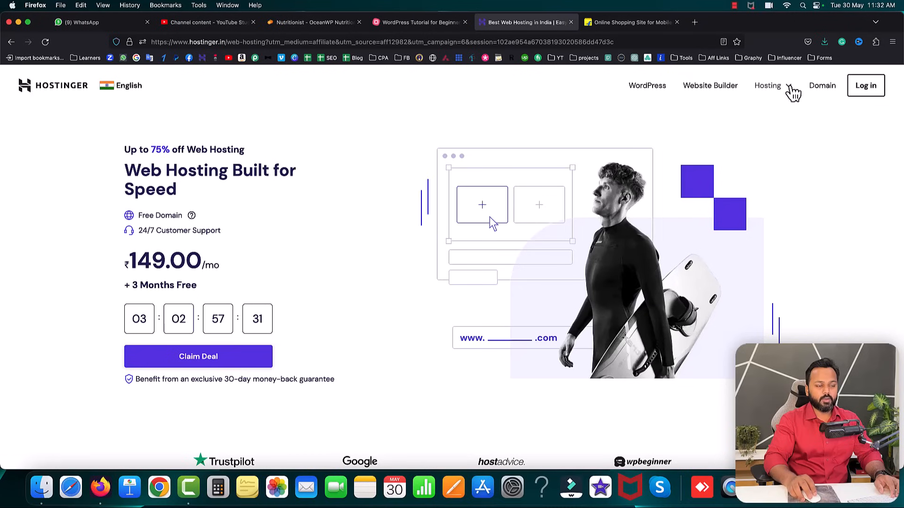
# - Go to Hostinger's WordPress Hosting page and scroll to the Single, Basic, Hostinger and Advanced plans
pyautogui.click(794, 92)
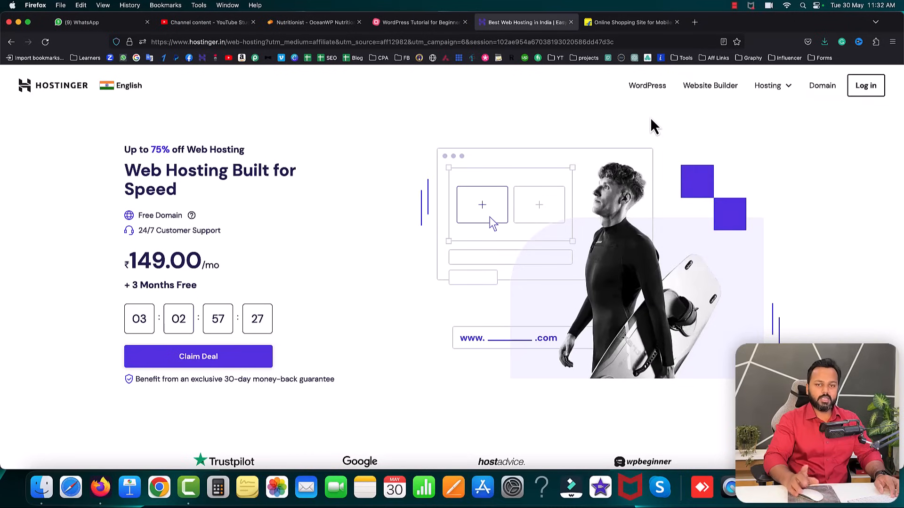
pyautogui.click(648, 86)
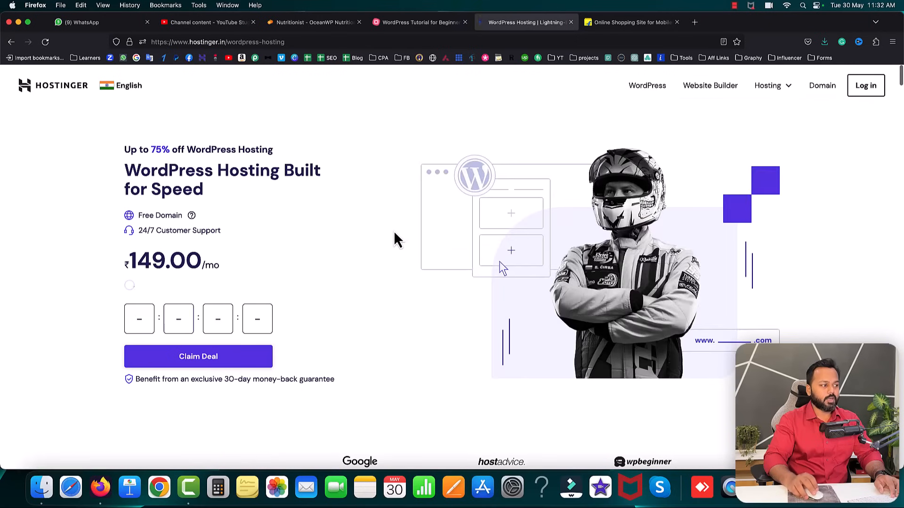
pyautogui.scroll(-5, 396, 237)
pyautogui.scroll(-5, 396, 237)
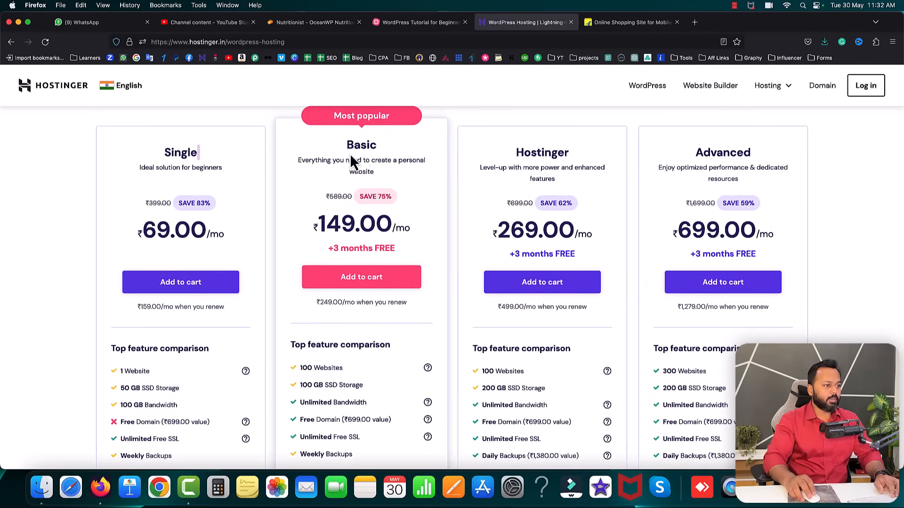
pyautogui.moveTo(515, 145); pyautogui.dragTo(572, 149)
pyautogui.moveTo(696, 149); pyautogui.dragTo(716, 150)
pyautogui.click(515, 148)
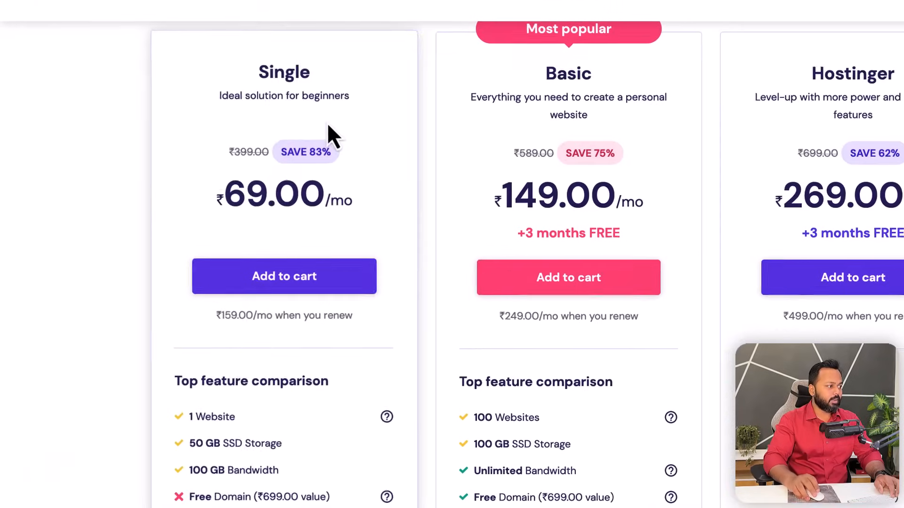
pyautogui.moveTo(227, 183); pyautogui.dragTo(262, 182)
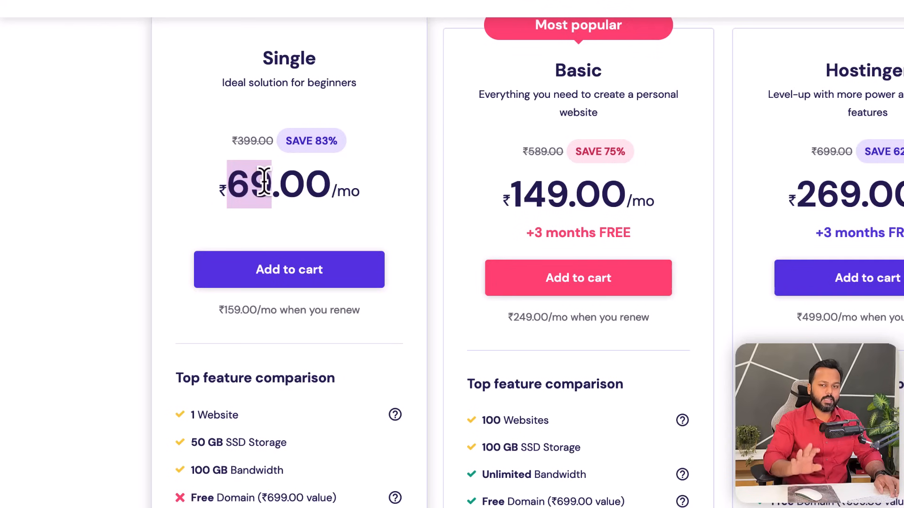
pyautogui.scroll(-1, 288, 400)
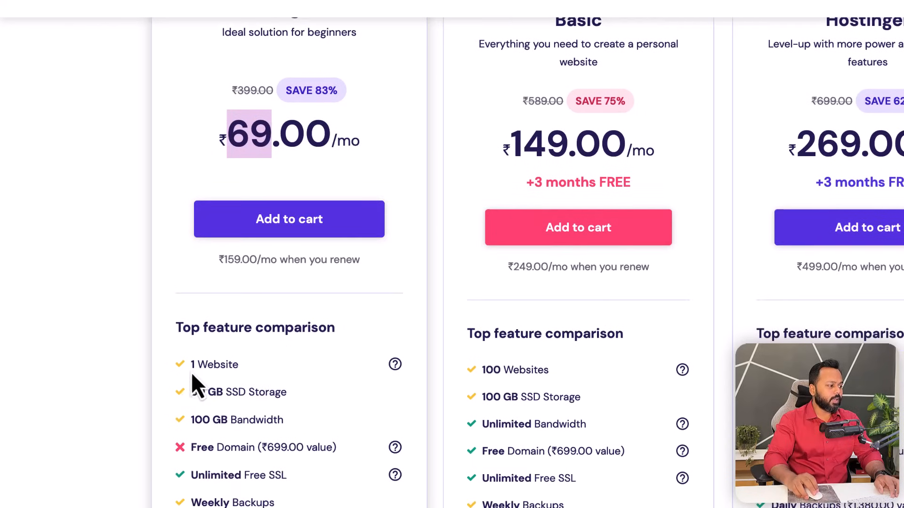
pyautogui.moveTo(191, 367); pyautogui.dragTo(228, 364)
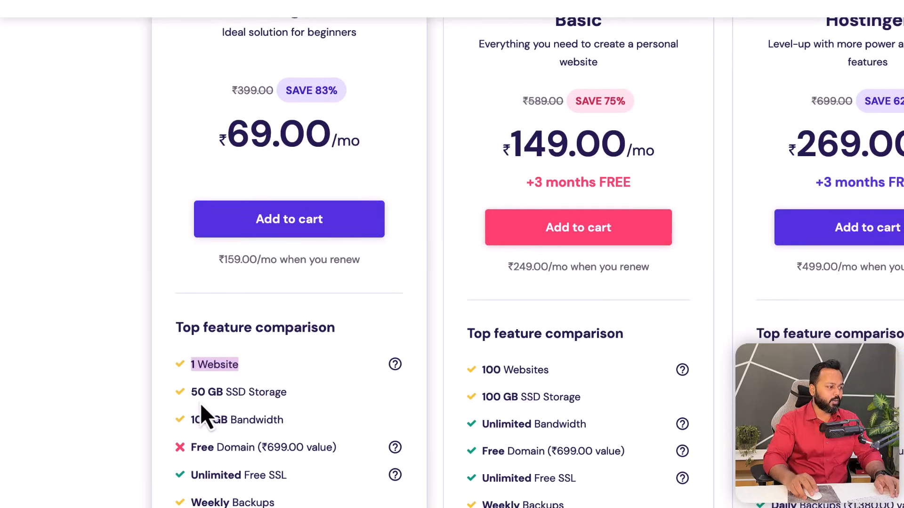
pyautogui.moveTo(190, 392); pyautogui.dragTo(284, 393)
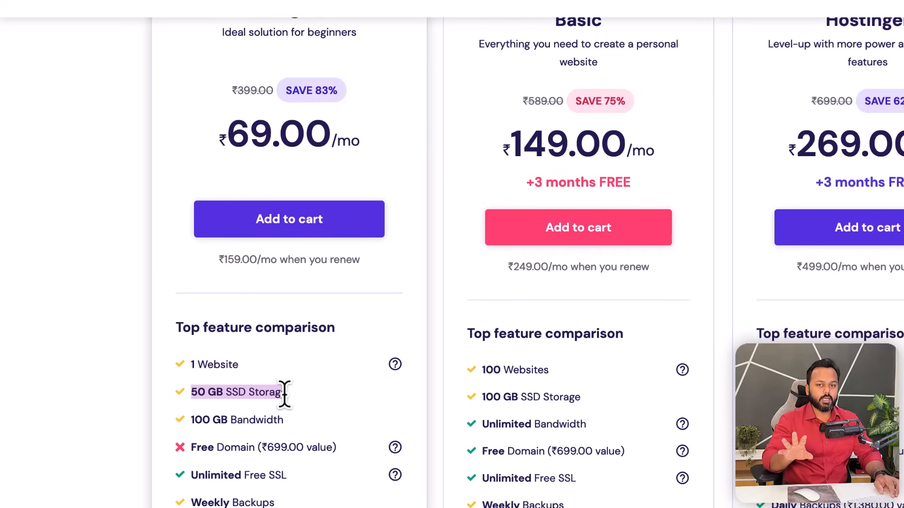
pyautogui.moveTo(190, 419); pyautogui.dragTo(264, 420)
pyautogui.moveTo(187, 447); pyautogui.dragTo(254, 447)
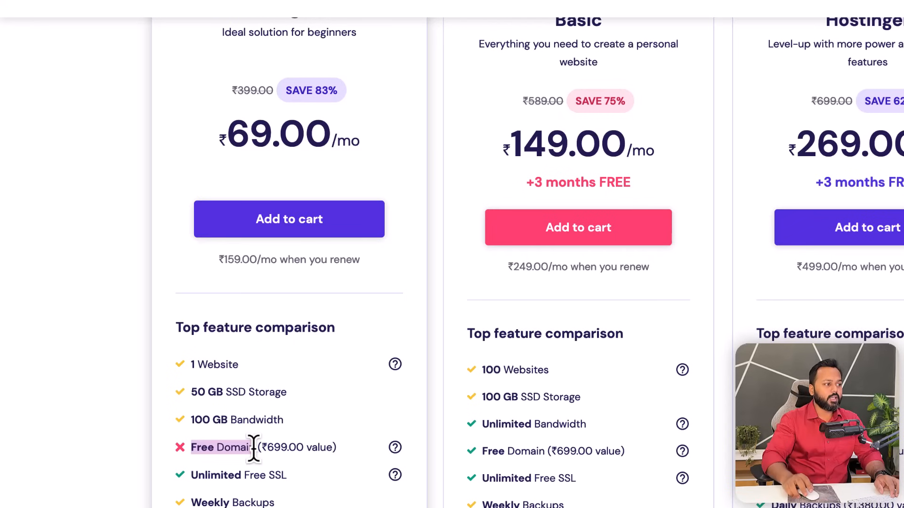
pyautogui.scroll(1, 499, 69)
pyautogui.moveTo(607, 32); pyautogui.dragTo(572, 33)
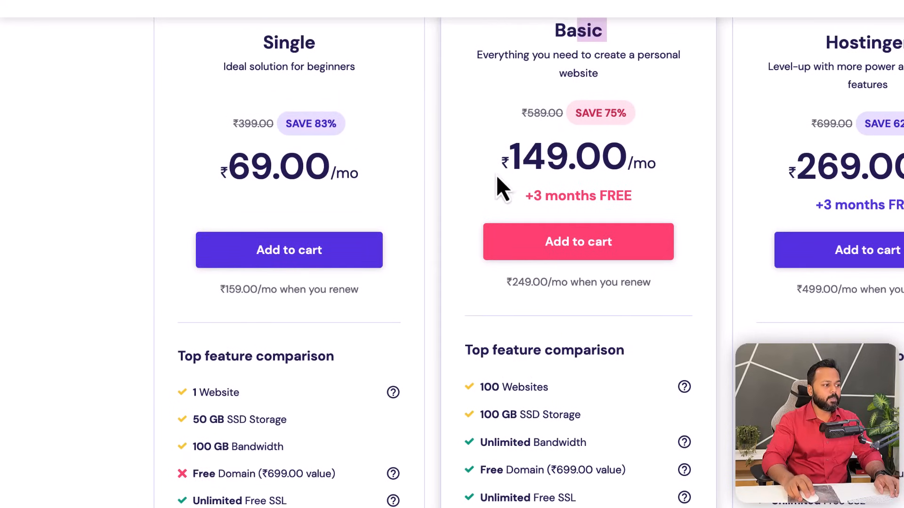
pyautogui.moveTo(509, 155); pyautogui.dragTo(564, 160)
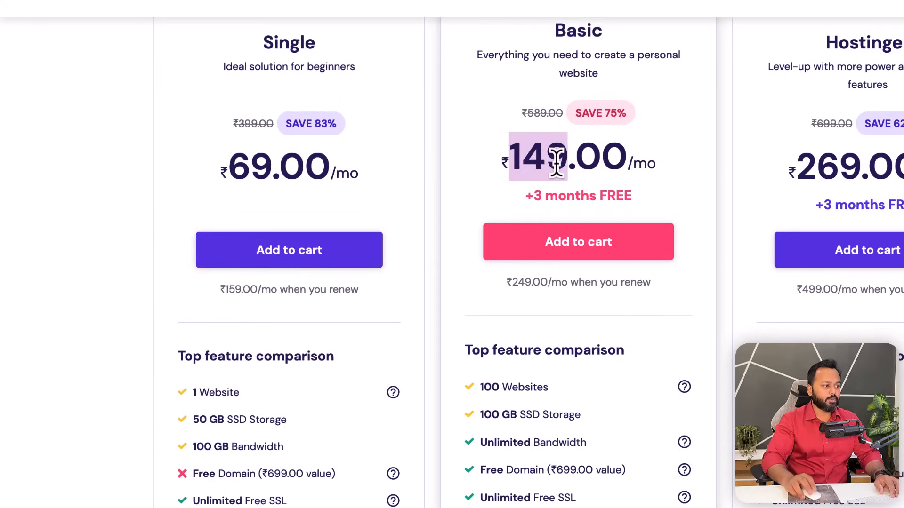
pyautogui.scroll(-3, 606, 196)
pyautogui.moveTo(480, 262); pyautogui.dragTo(546, 262)
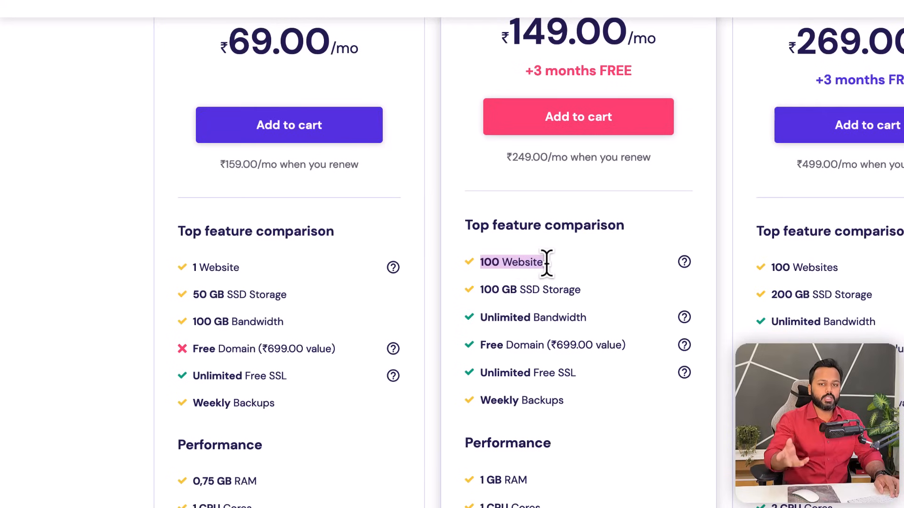
pyautogui.moveTo(480, 289); pyautogui.dragTo(570, 290)
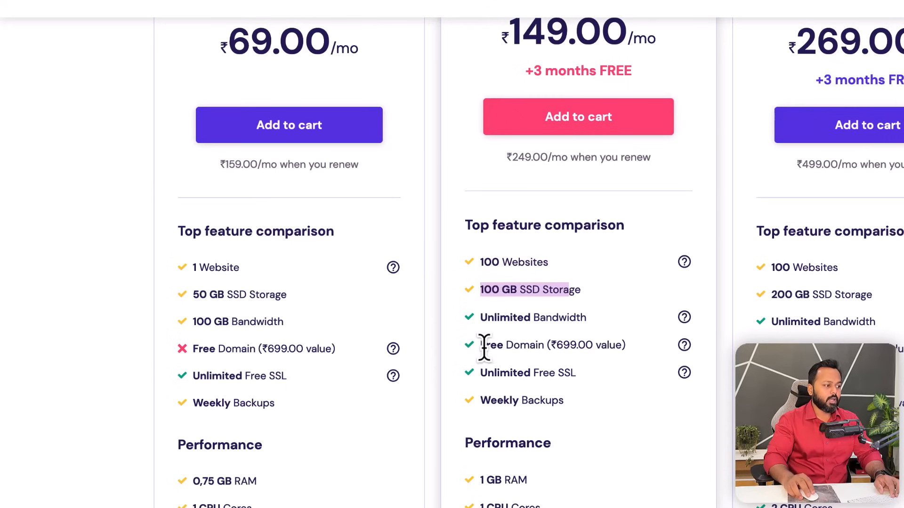
pyautogui.moveTo(480, 345); pyautogui.dragTo(542, 346)
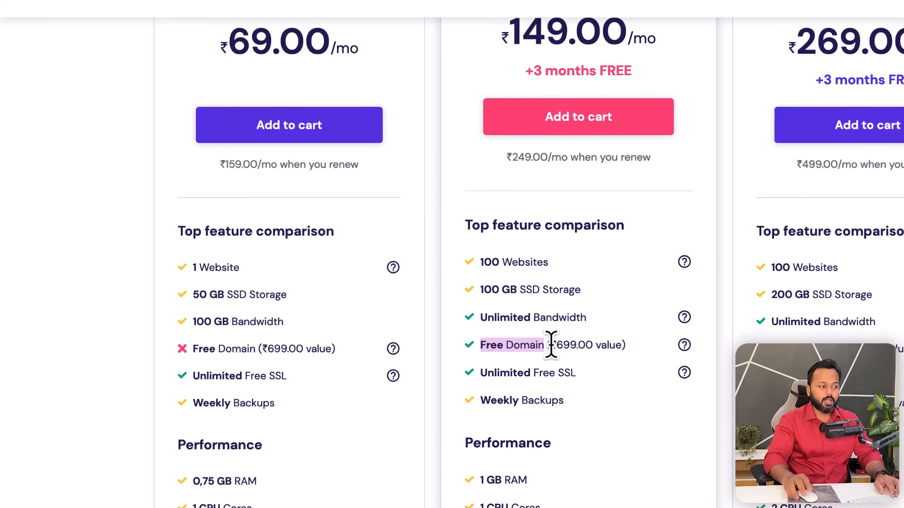
pyautogui.moveTo(480, 262); pyautogui.dragTo(558, 267)
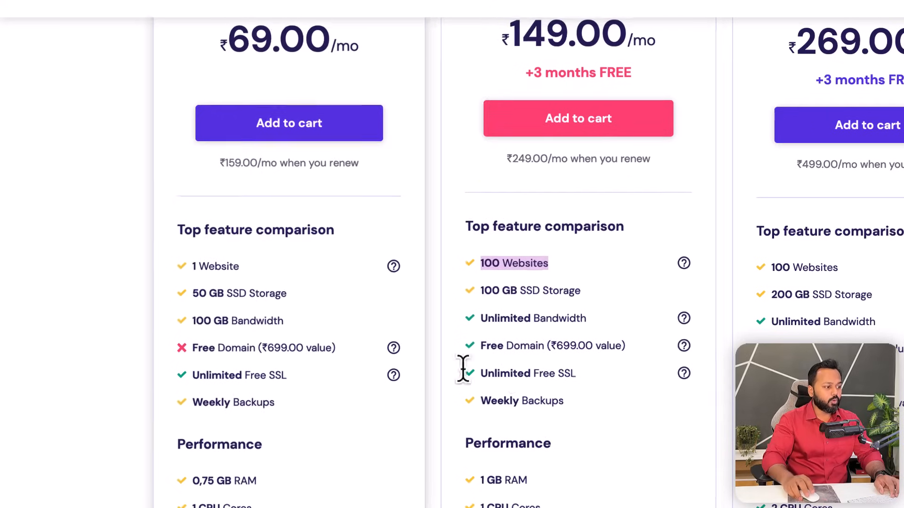
pyautogui.click(588, 421)
pyautogui.moveTo(479, 373); pyautogui.dragTo(573, 373)
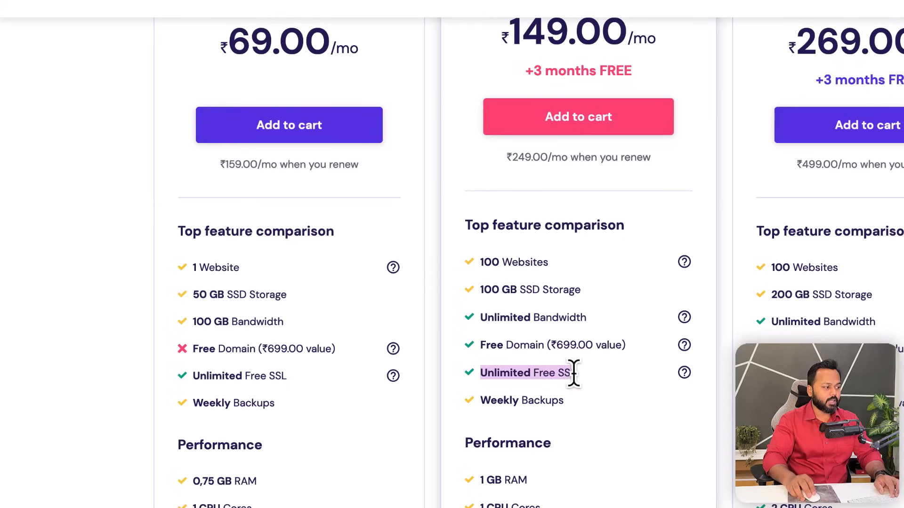
pyautogui.click(546, 374)
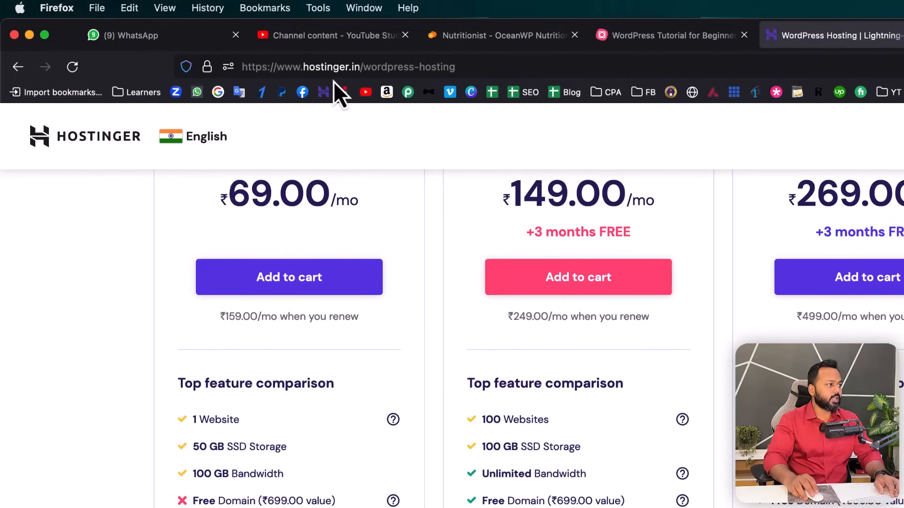
pyautogui.click(213, 75)
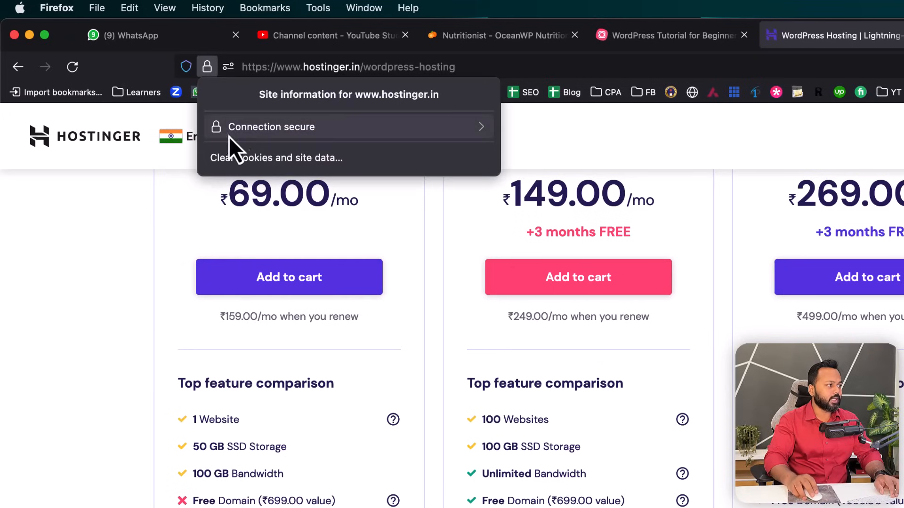
pyautogui.click(207, 73)
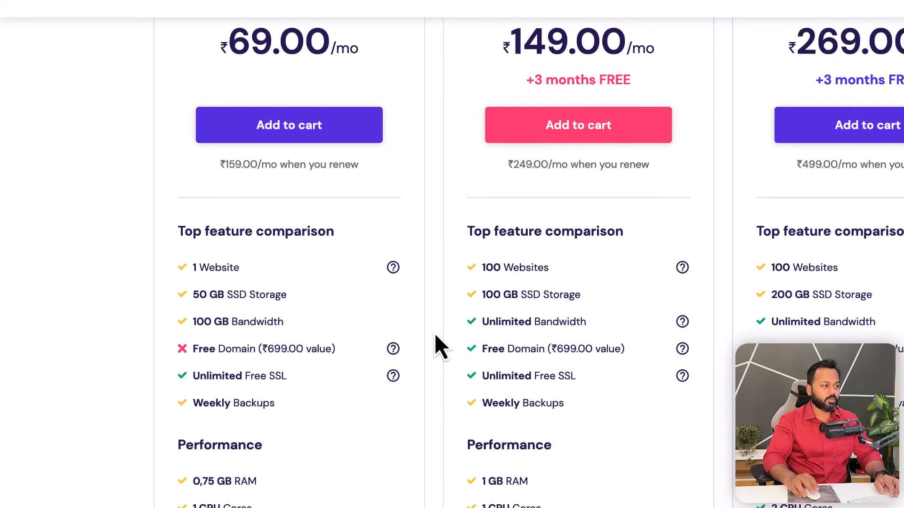
# - Highlight the Single plan's ₹69 price, one-website limit and missing free domain
pyautogui.scroll(3, 434, 334)
pyautogui.moveTo(319, 35); pyautogui.dragTo(311, 36)
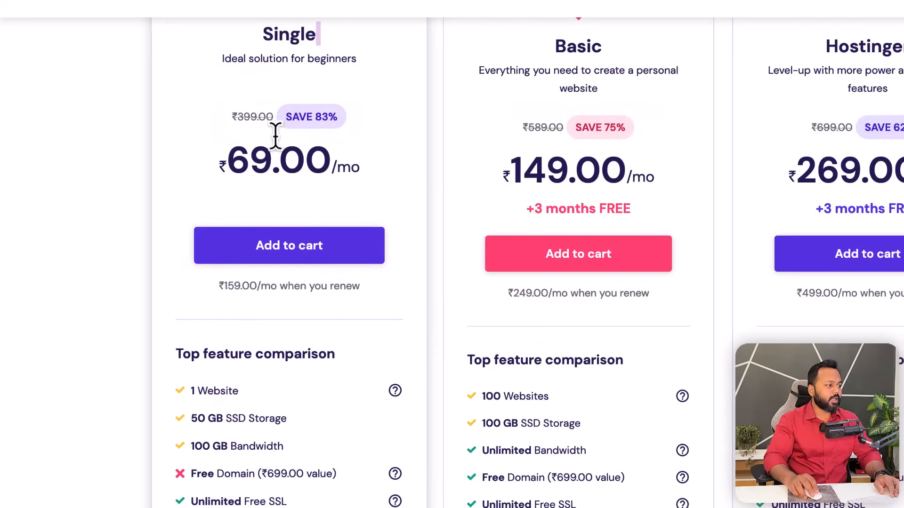
pyautogui.moveTo(228, 155); pyautogui.dragTo(268, 160)
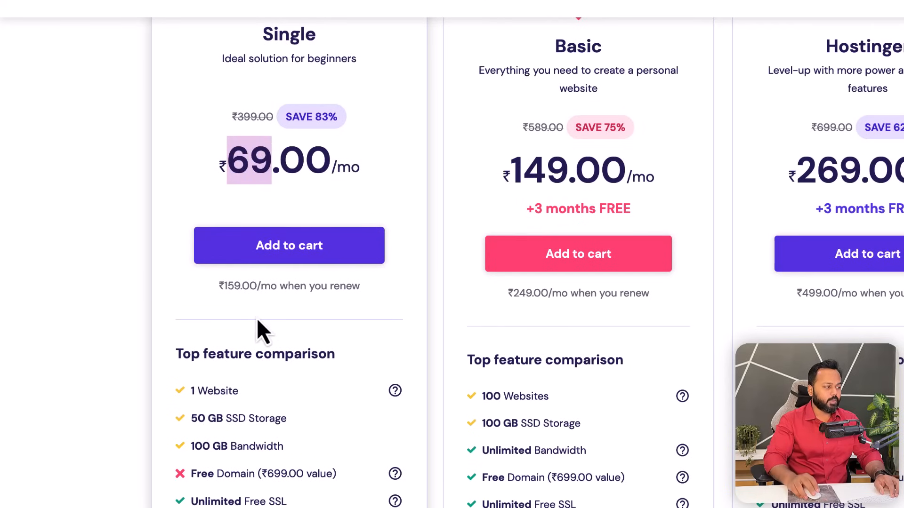
pyautogui.click(194, 391)
pyautogui.moveTo(193, 392); pyautogui.dragTo(256, 393)
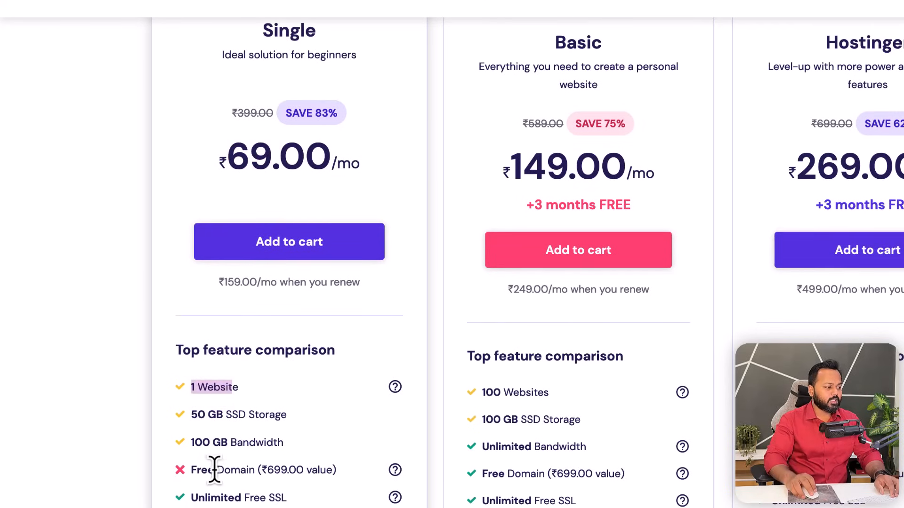
pyautogui.moveTo(193, 469); pyautogui.dragTo(251, 470)
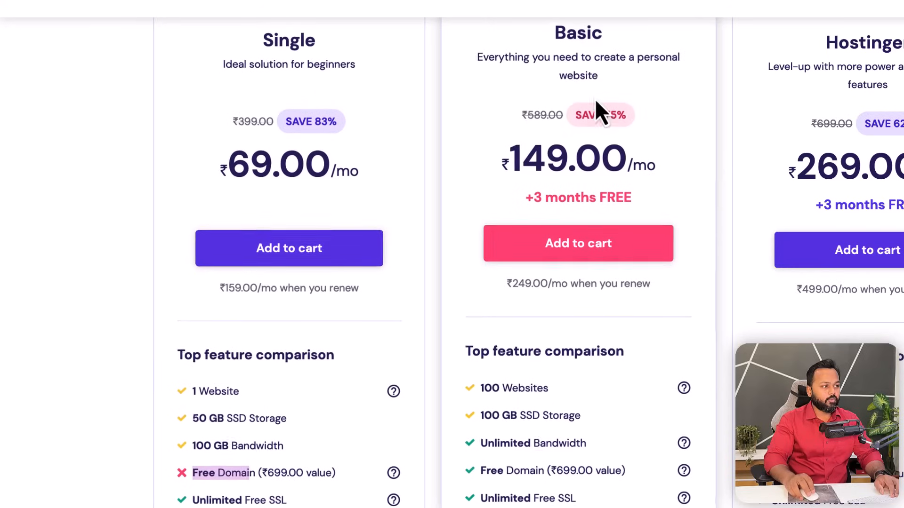
# - Highlight the Basic plan's ₹149 price, 100 websites and free ₹699 domain, then add it to the cart
pyautogui.moveTo(510, 158); pyautogui.dragTo(569, 159)
pyautogui.moveTo(481, 387); pyautogui.dragTo(531, 386)
pyautogui.moveTo(481, 469); pyautogui.dragTo(578, 468)
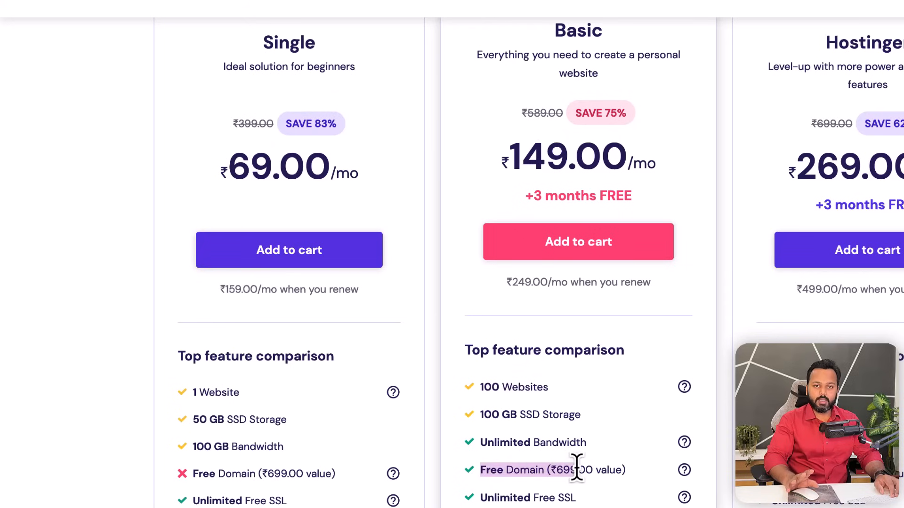
pyautogui.click(554, 146)
pyautogui.click(571, 249)
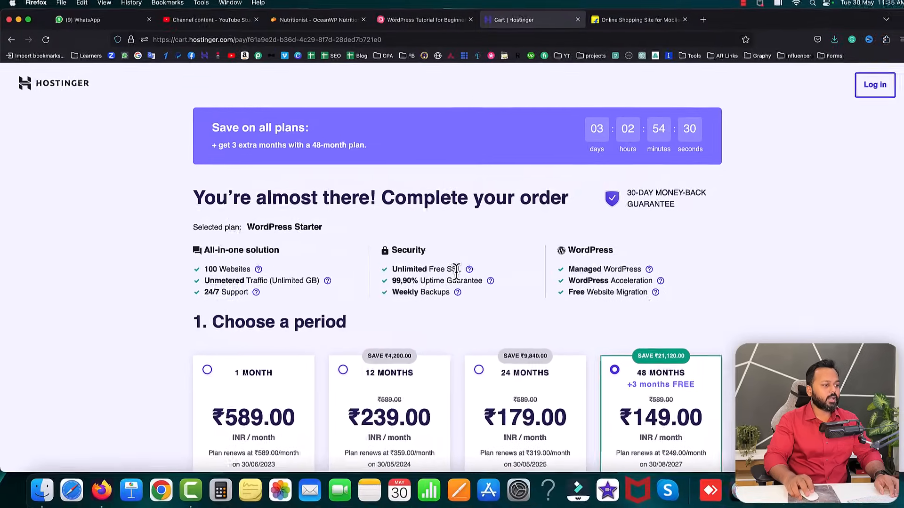
# - Compare the 1-, 12-, 24- and 48-month periods, settling on 12 months at ₹239.00/month
pyautogui.scroll(-2, 452, 274)
pyautogui.scroll(-3, 451, 274)
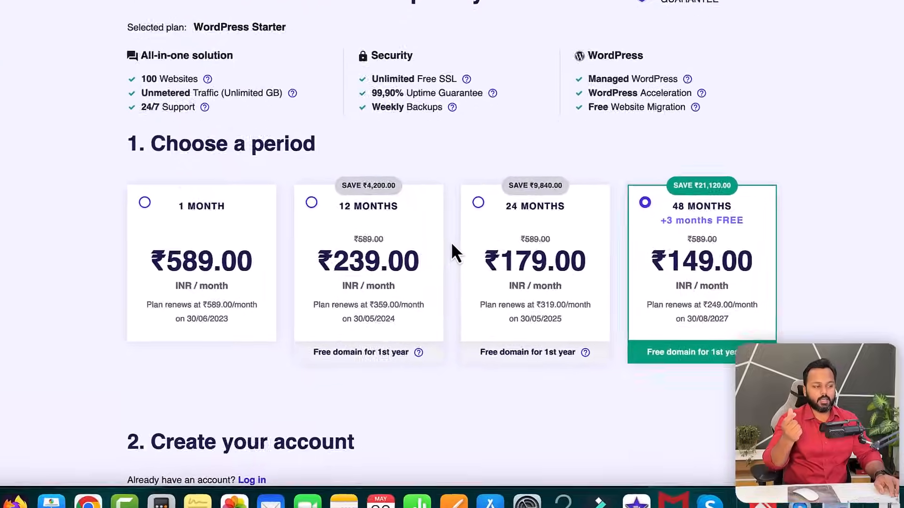
pyautogui.click(261, 262)
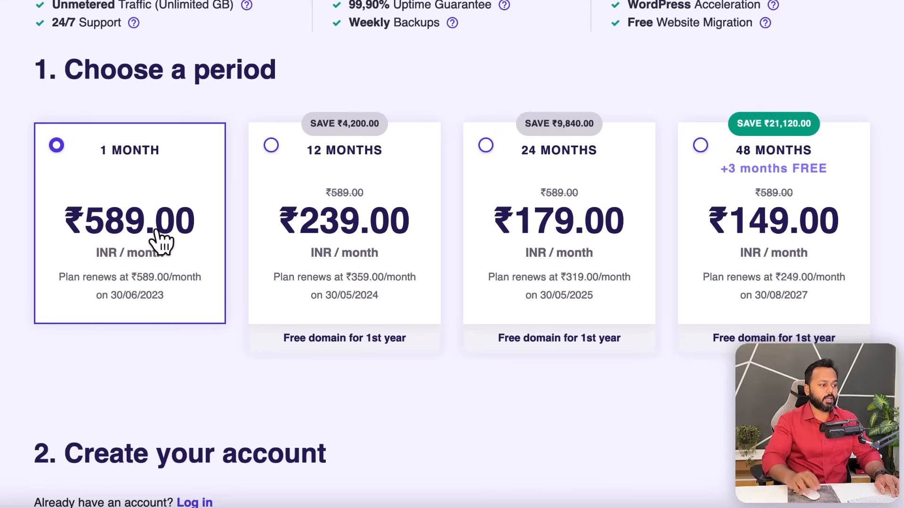
pyautogui.click(272, 148)
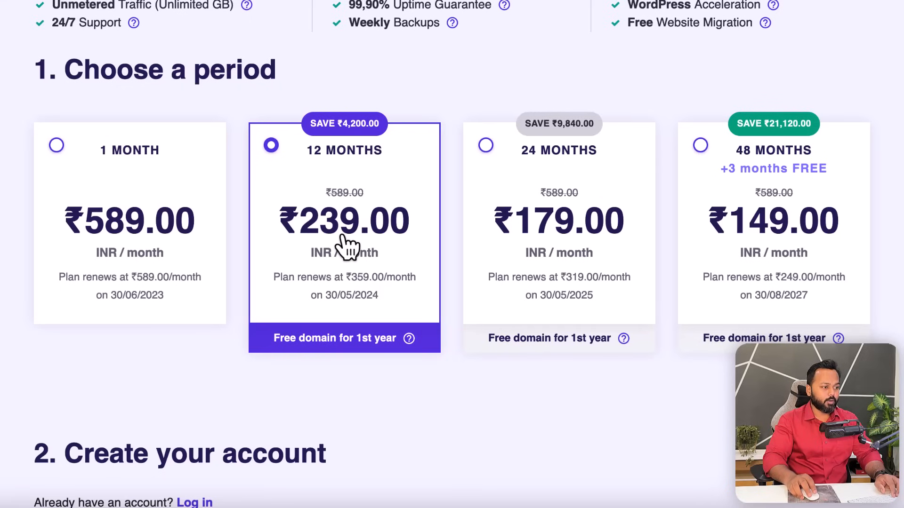
pyautogui.click(487, 147)
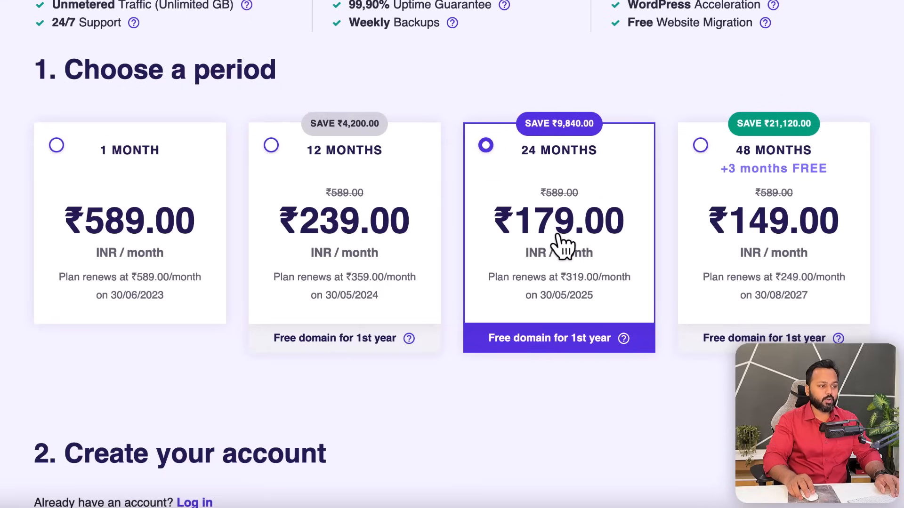
pyautogui.click(701, 147)
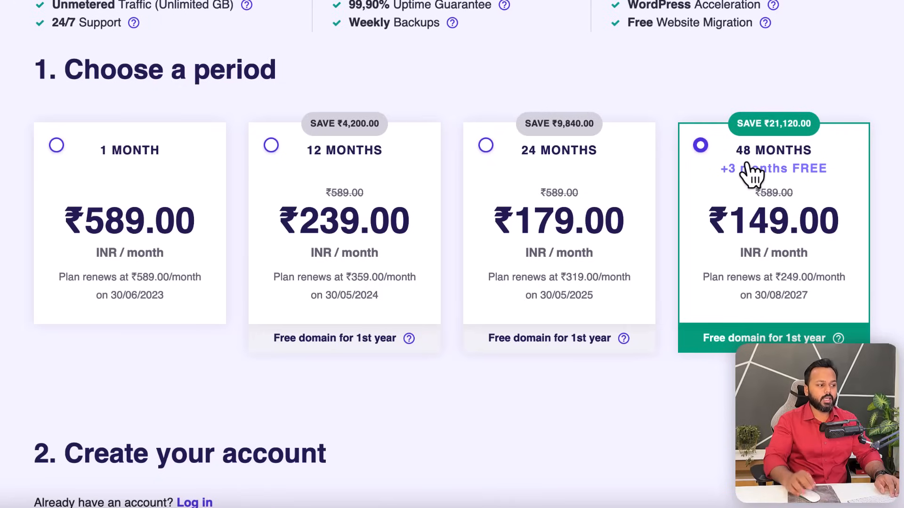
pyautogui.click(274, 156)
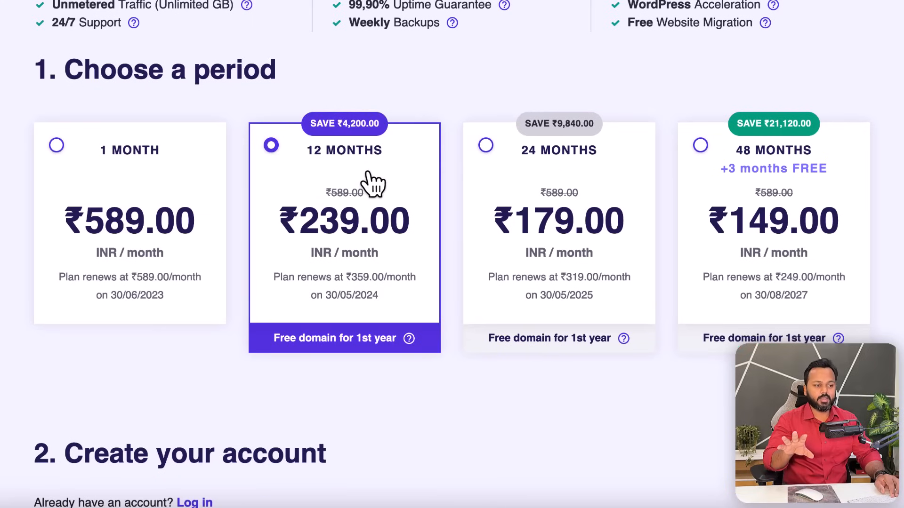
pyautogui.scroll(2, 372, 188)
pyautogui.scroll(-10, 448, 365)
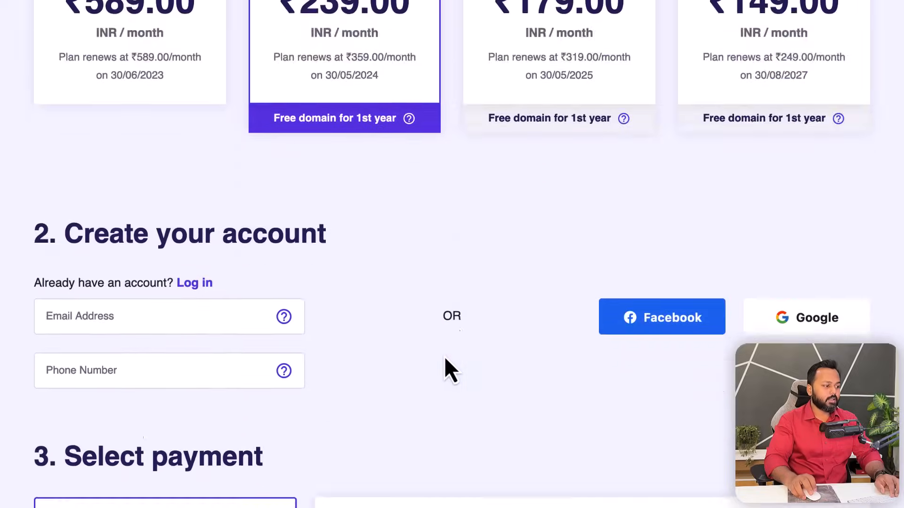
pyautogui.scroll(-1, 640, 245)
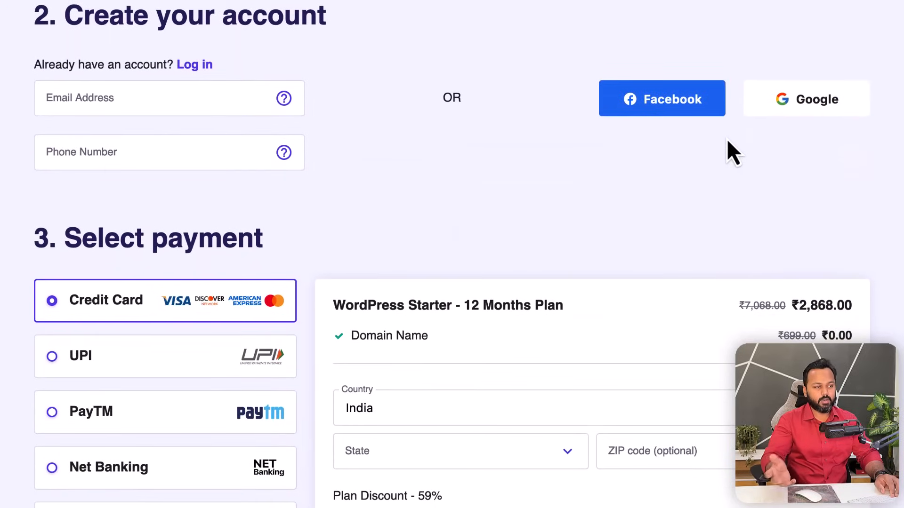
pyautogui.scroll(-3, 298, 218)
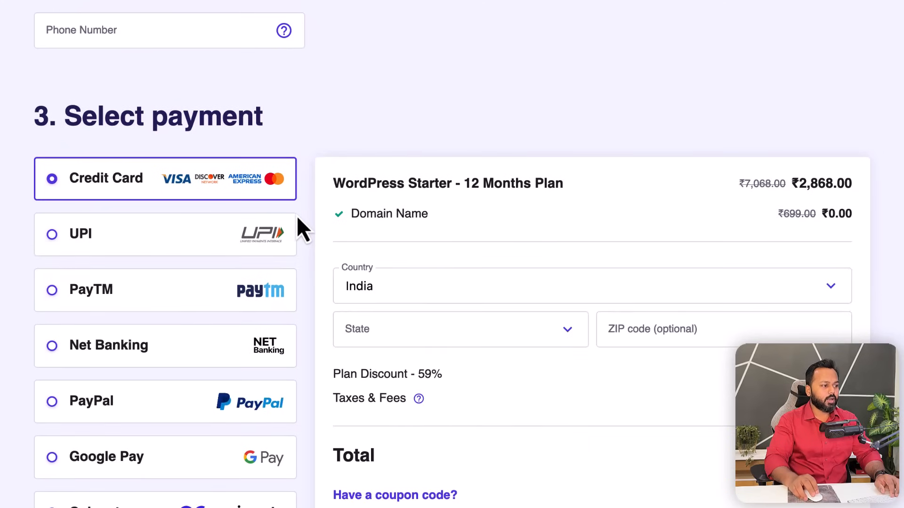
pyautogui.scroll(-2, 306, 216)
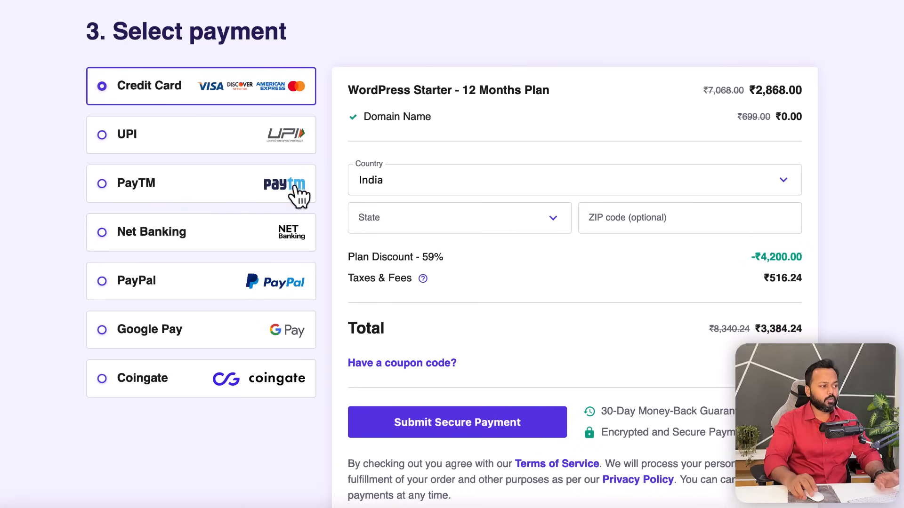
pyautogui.scroll(-1, 598, 329)
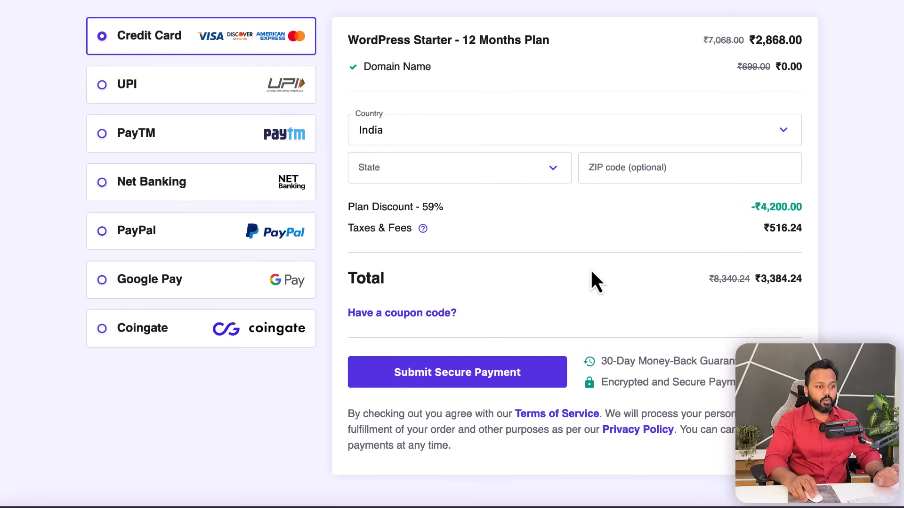
pyautogui.scroll(4, 591, 272)
pyautogui.scroll(10, 593, 277)
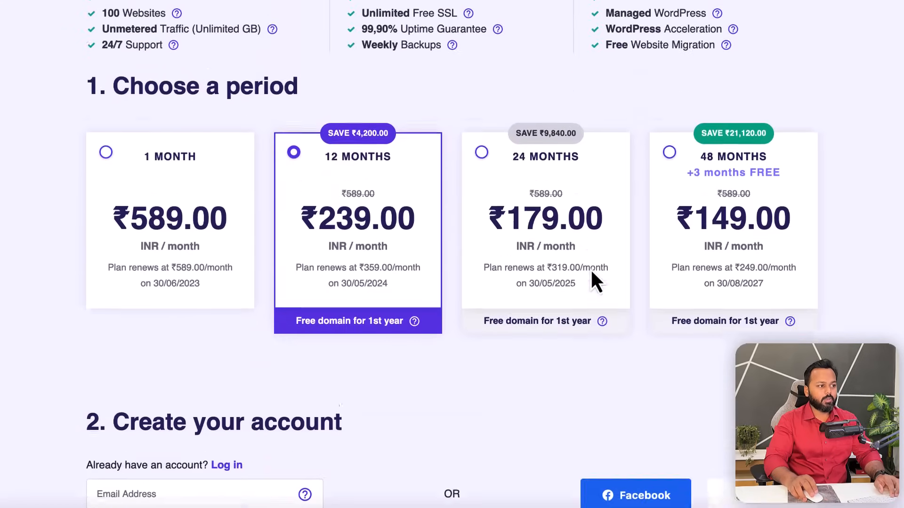
# - Choose the 48-month period and highlight the ₹7,152.00 plan price and ₹8,439.36 total
pyautogui.click(670, 263)
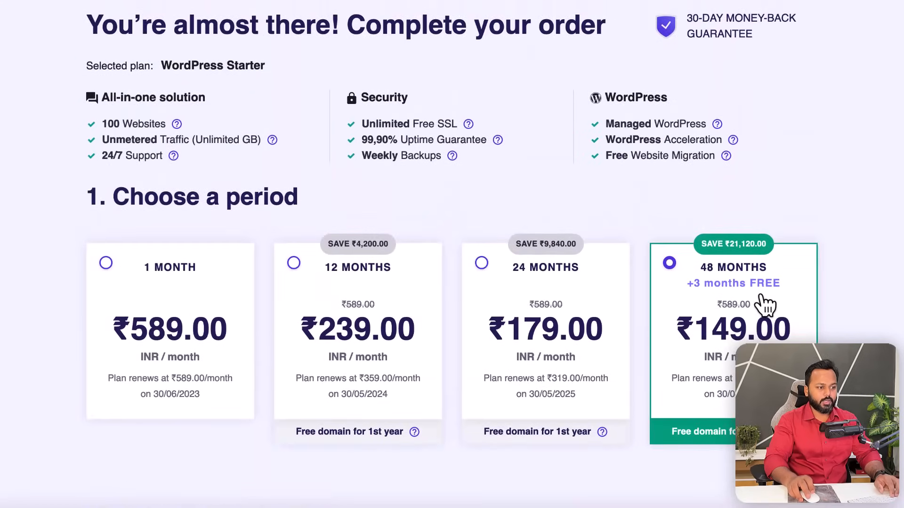
pyautogui.scroll(-10, 760, 294)
pyautogui.scroll(-5, 760, 295)
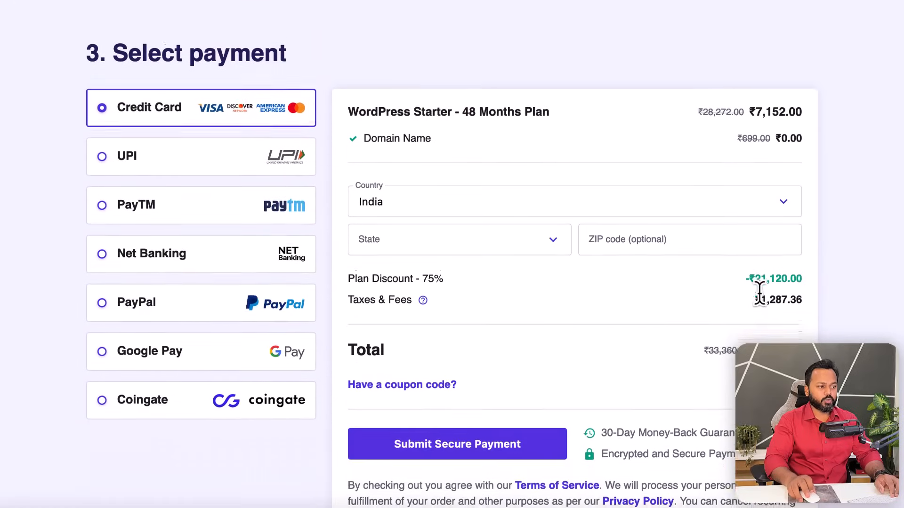
pyautogui.moveTo(753, 46); pyautogui.dragTo(786, 42)
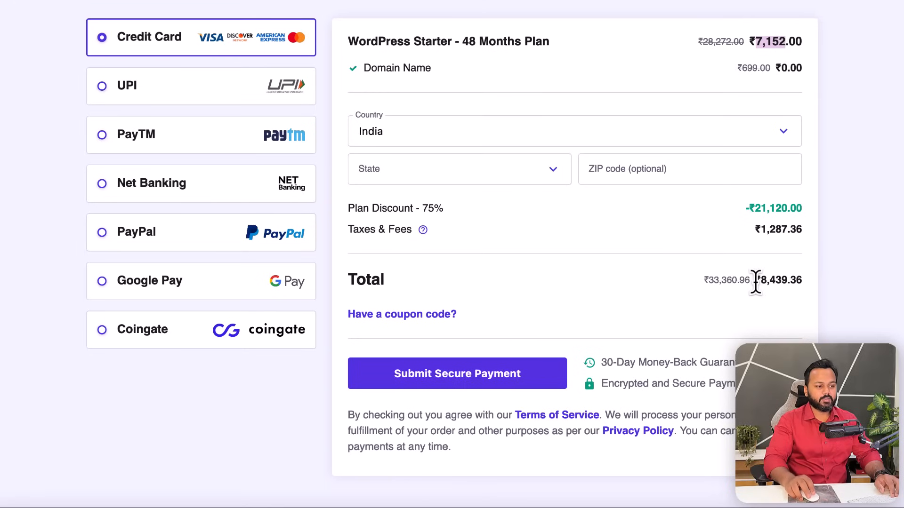
pyautogui.moveTo(759, 281); pyautogui.dragTo(787, 281)
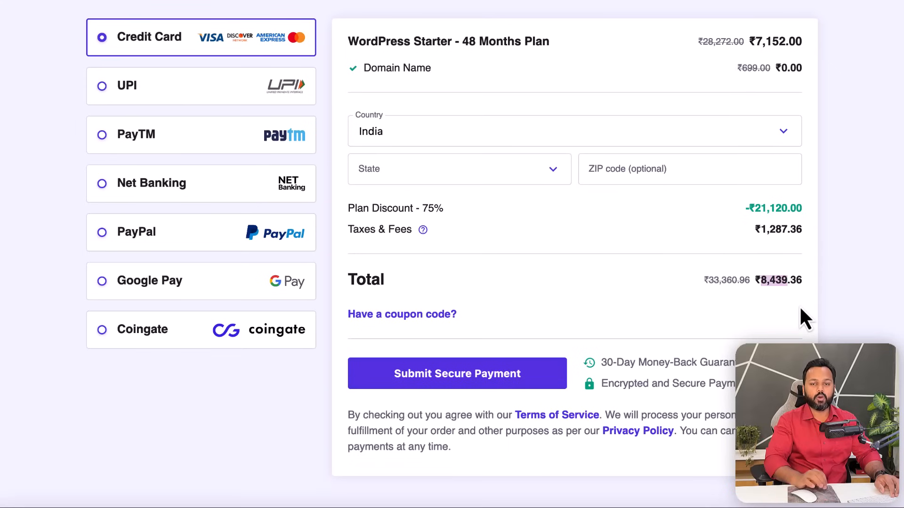
# - Apply the creator's coupon code and highlight the new ₹7,595.42 total with 77% discount
pyautogui.click(404, 316)
pyautogui.click(416, 355)
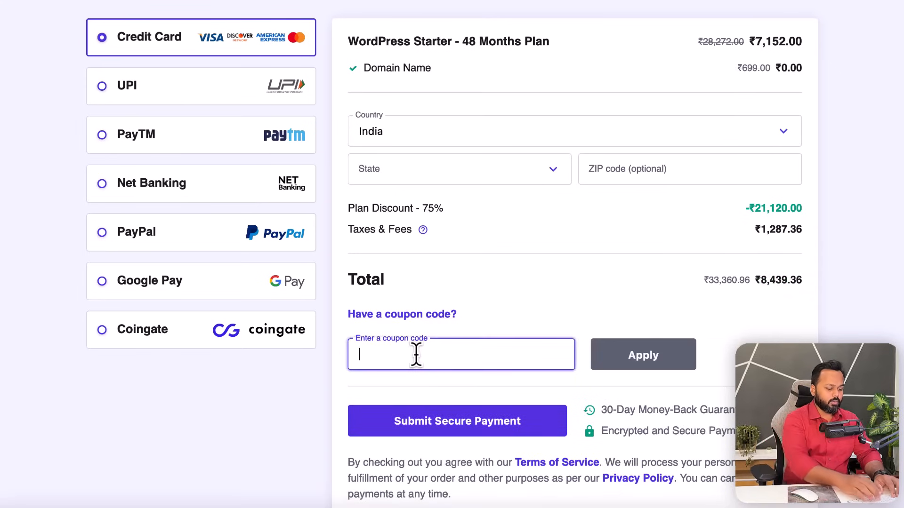
pyautogui.write('SADDAM7')
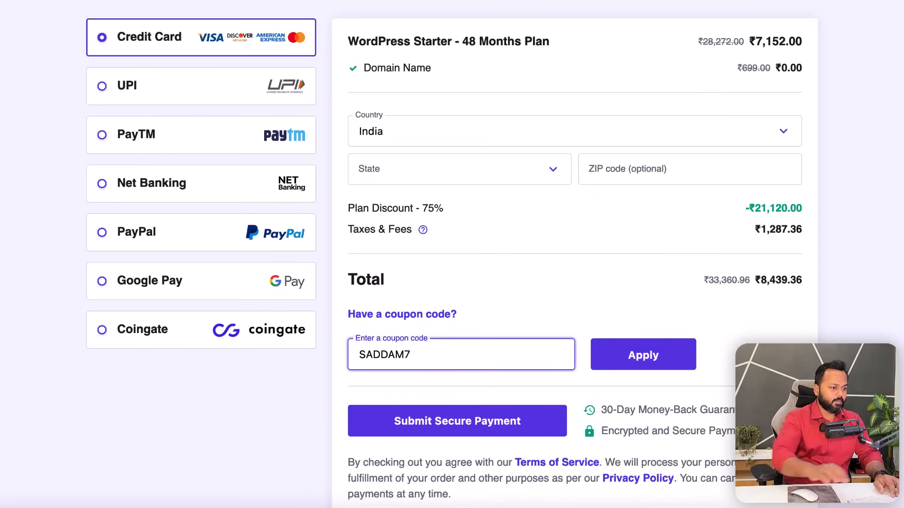
pyautogui.click(629, 360)
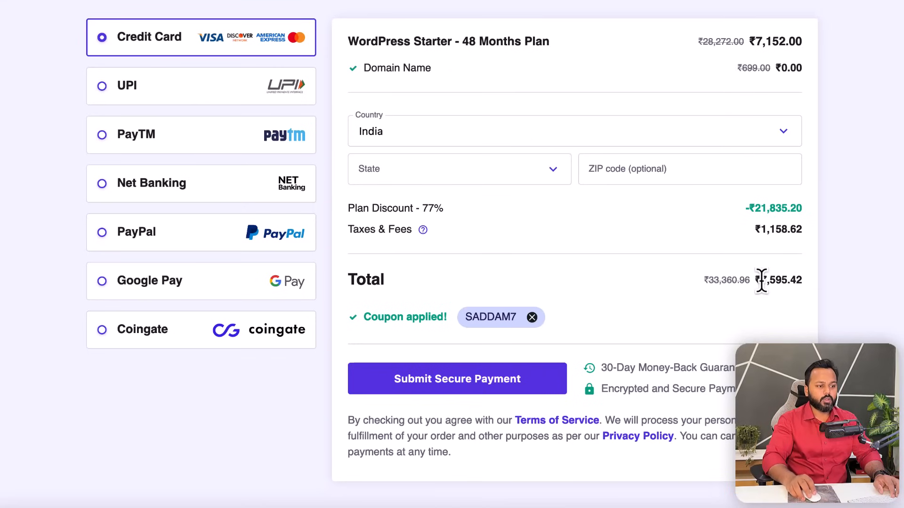
pyautogui.moveTo(761, 282); pyautogui.dragTo(800, 281)
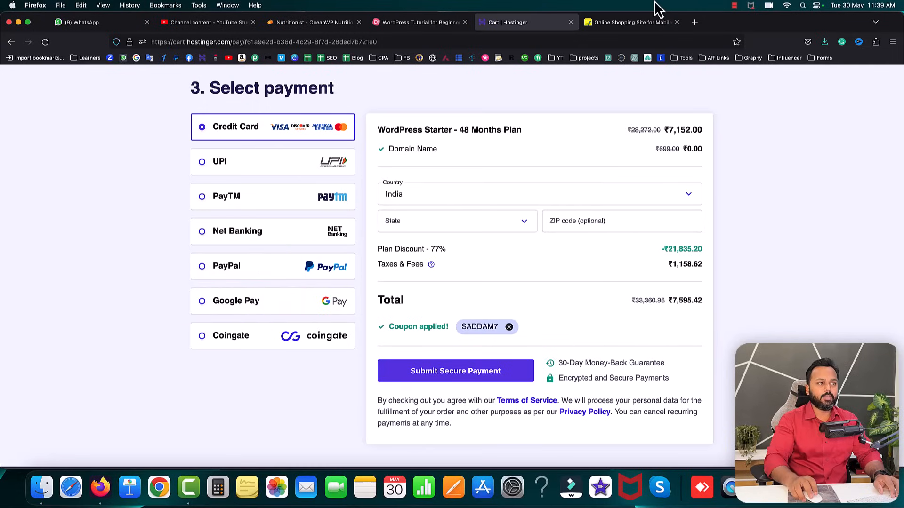
# - Load elementor.com in place of the Flipkart page
pyautogui.click(616, 24)
pyautogui.click(597, 41)
pyautogui.write('elementor.com/')
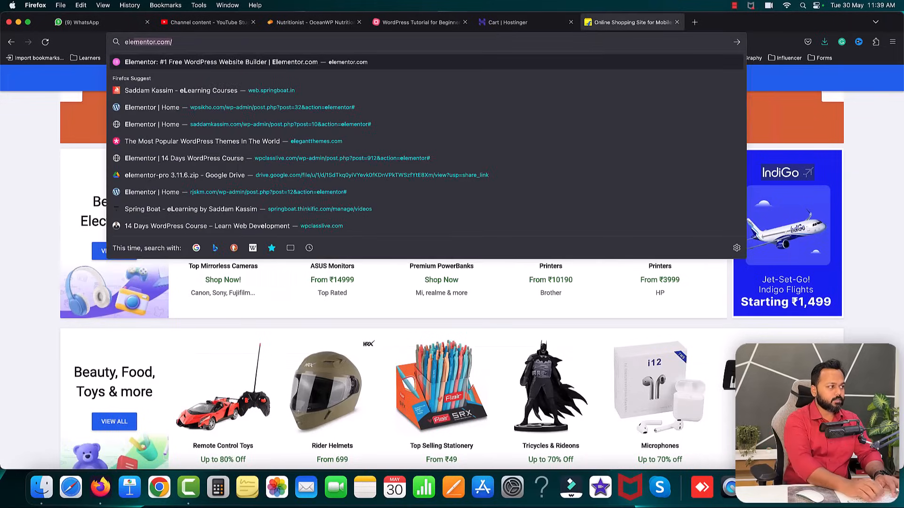
pyautogui.press('Return')
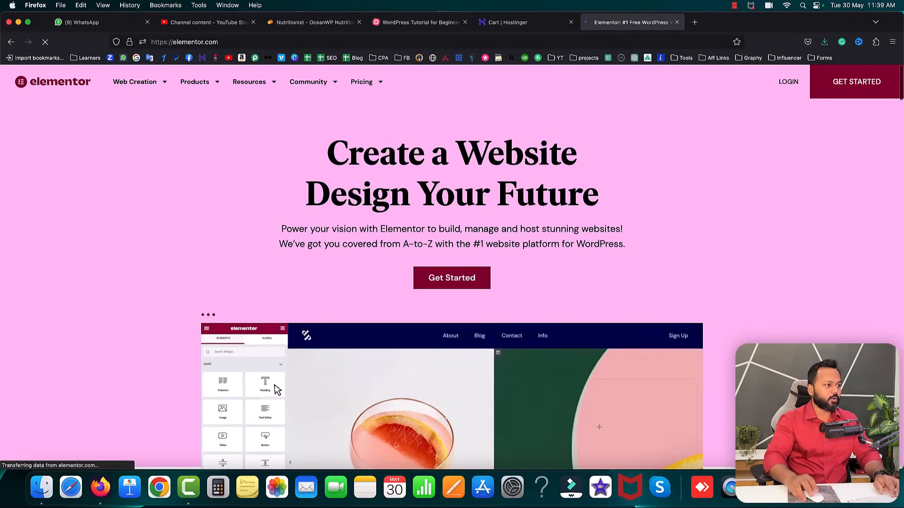
# - Review Elementor's Page Builder plugin pricing, noting the Essential plan at 59 yearly, then return to Hostinger
pyautogui.click(380, 87)
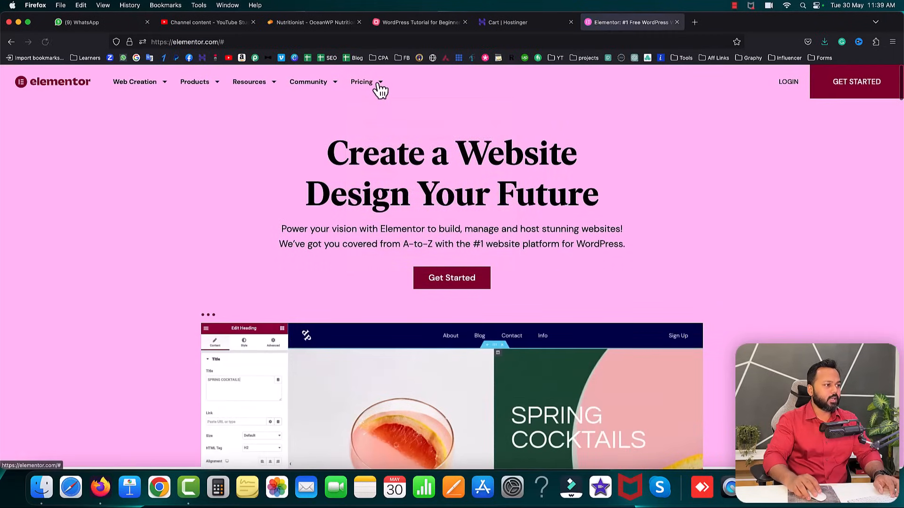
pyautogui.moveTo(379, 89)
pyautogui.click(395, 228)
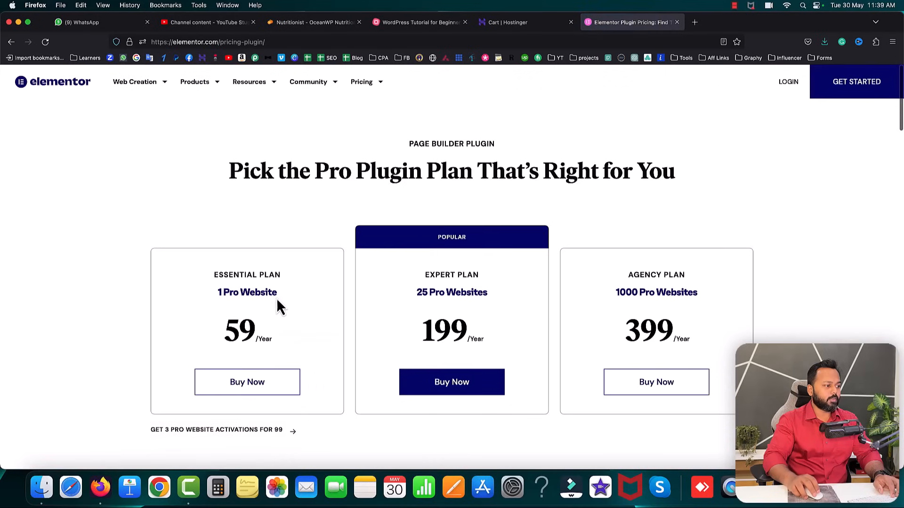
pyautogui.scroll(-3, 245, 264)
pyautogui.moveTo(215, 190); pyautogui.dragTo(289, 195)
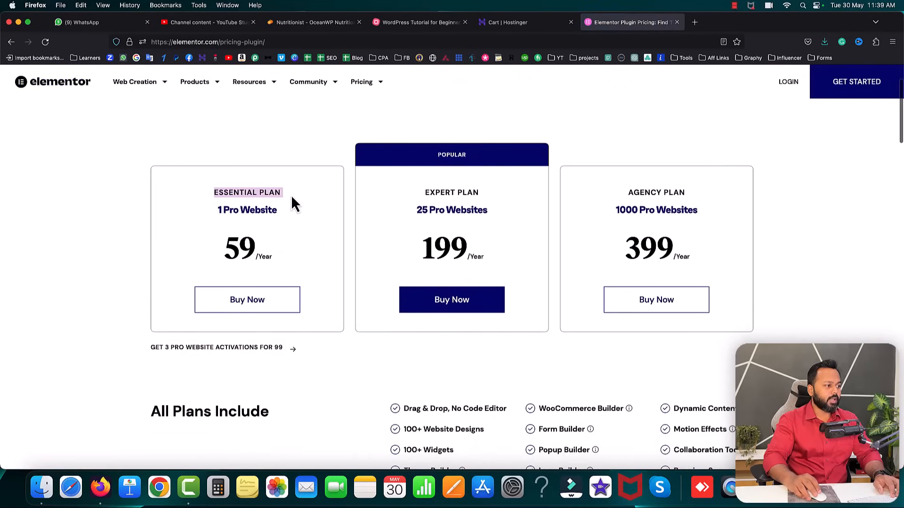
pyautogui.moveTo(225, 246); pyautogui.dragTo(260, 258)
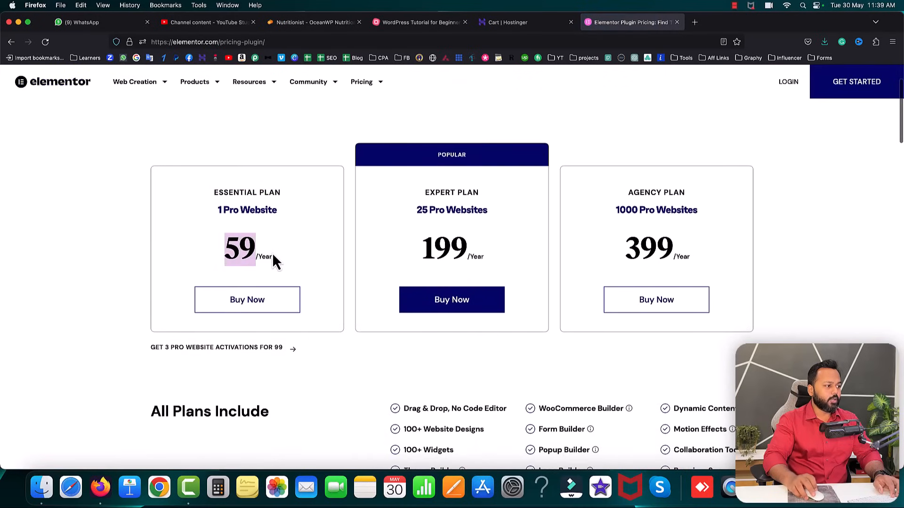
pyautogui.scroll(-5, 273, 261)
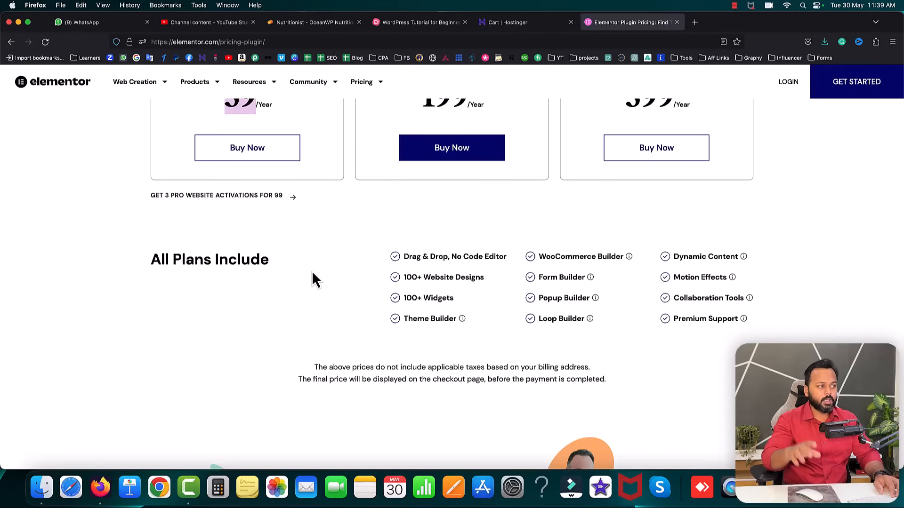
pyautogui.scroll(5, 312, 273)
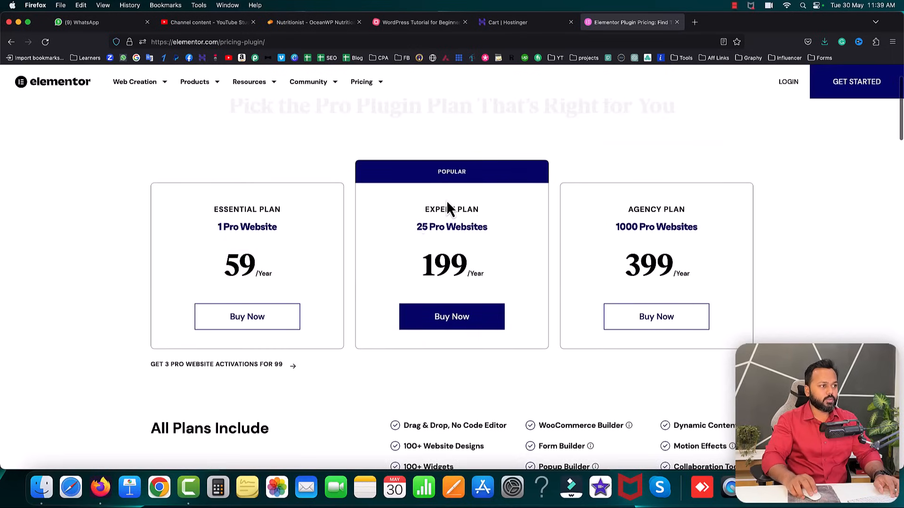
pyautogui.click(518, 23)
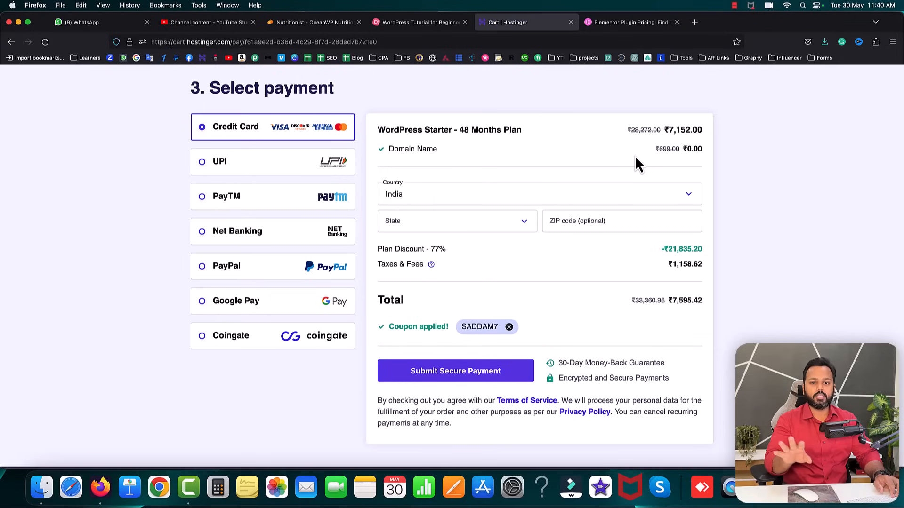
# - Switch to the MindMeister 'WordPress Tutorial for Beginners' mind map tab
pyautogui.click(430, 24)
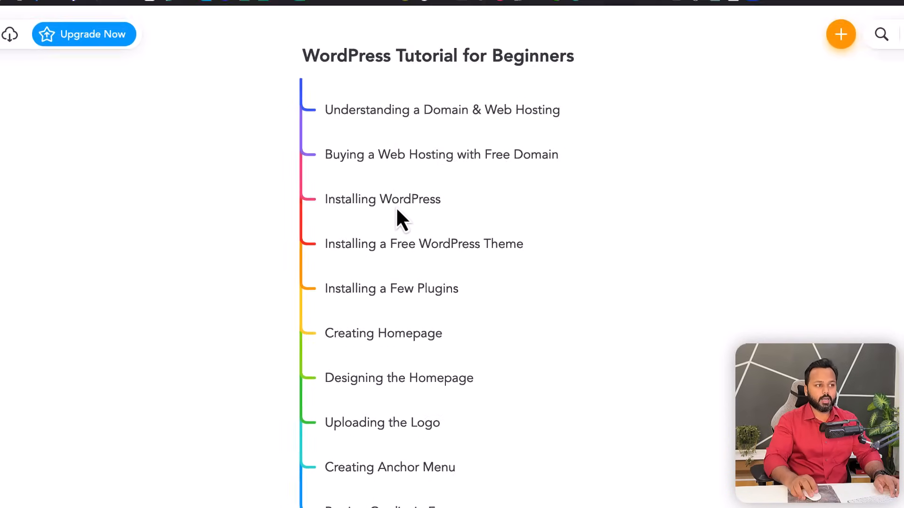
# - Load overpass.in in the Elementor pricing tab, which returns Server Not Found
pyautogui.click(631, 22)
pyautogui.click(615, 42)
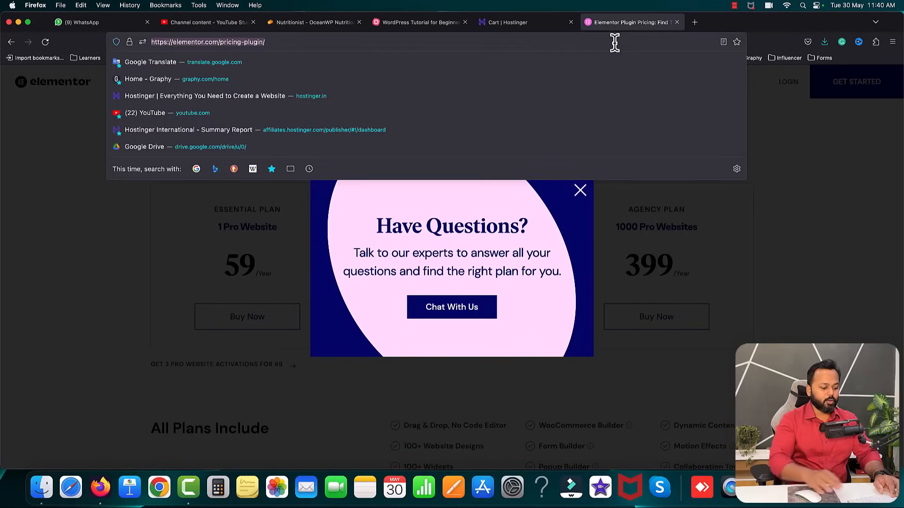
pyautogui.write('overpass.in/')
pyautogui.press('Return')
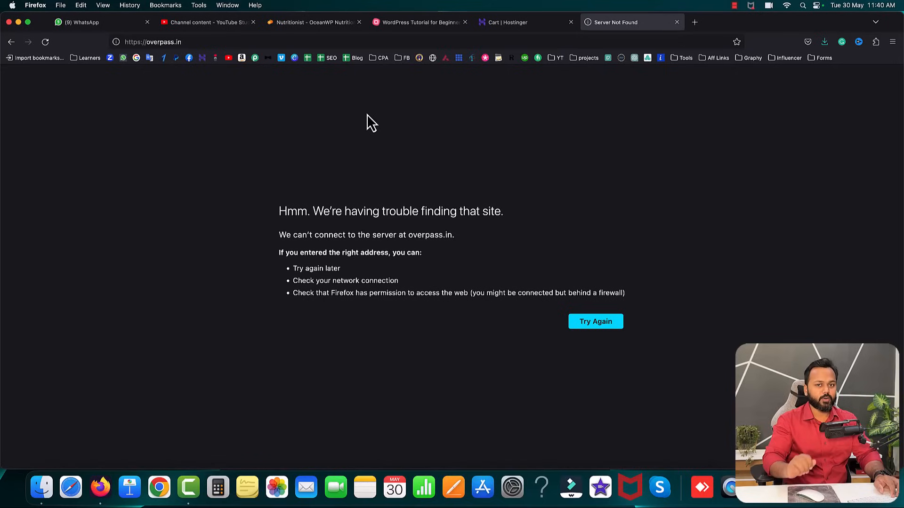
# - Go from the cart to hostinger.in, sign in with Google, and dismiss the survey popup
pyautogui.click(524, 27)
pyautogui.click(520, 40)
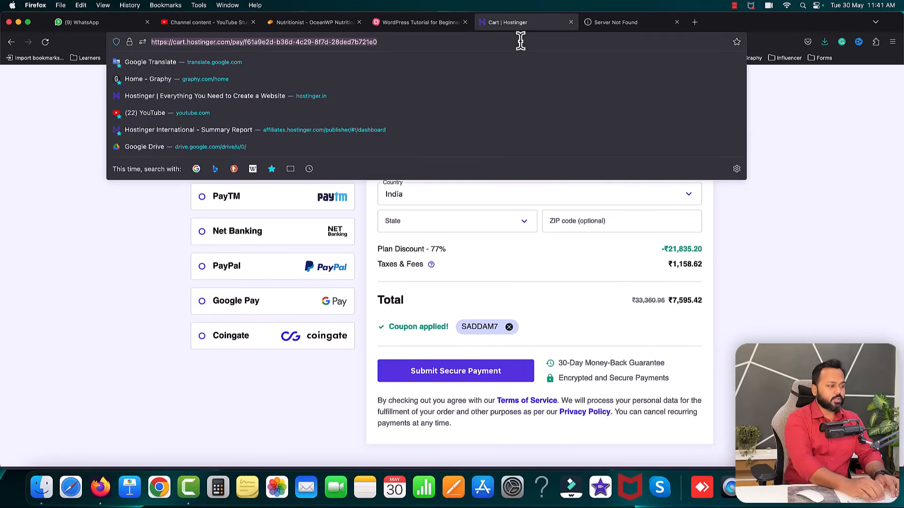
pyautogui.write('hostinger.in/')
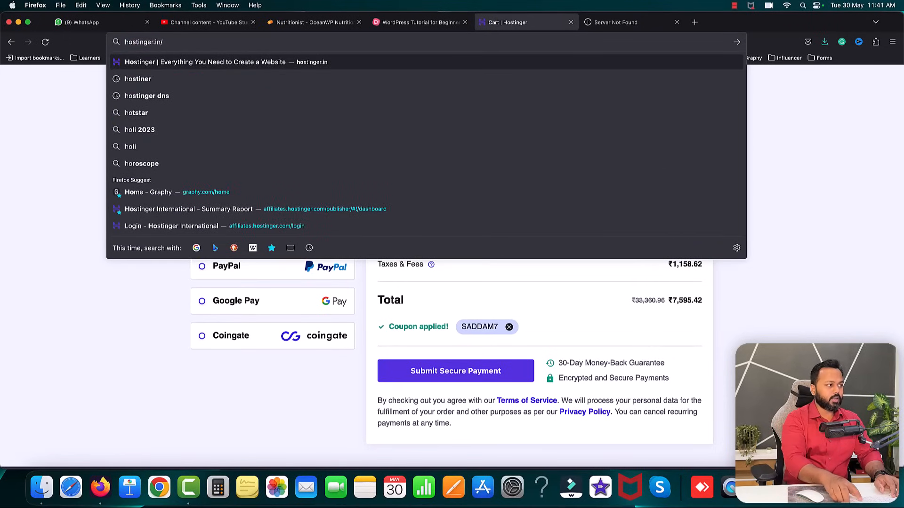
pyautogui.press('Return')
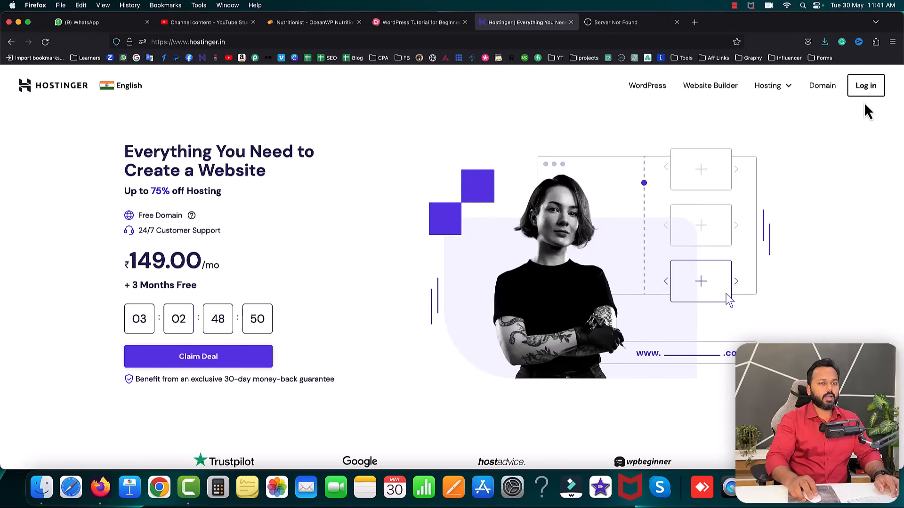
pyautogui.click(866, 90)
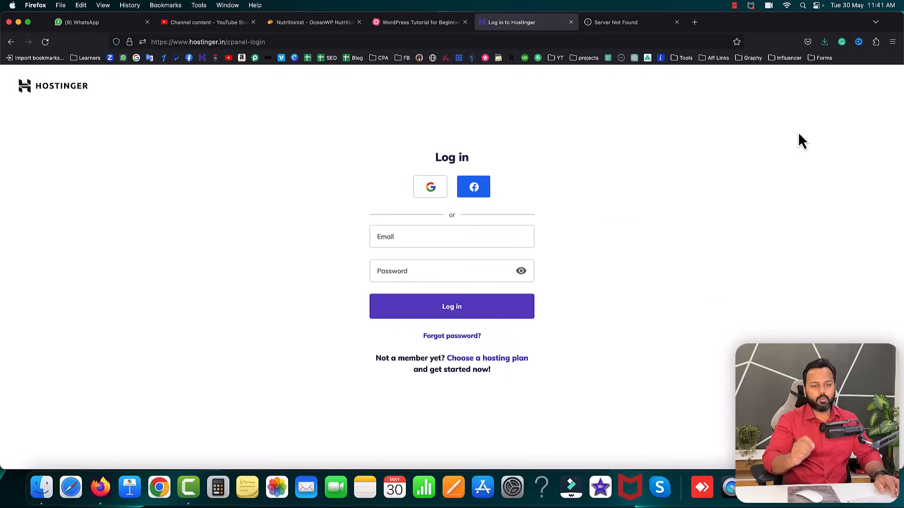
pyautogui.click(433, 193)
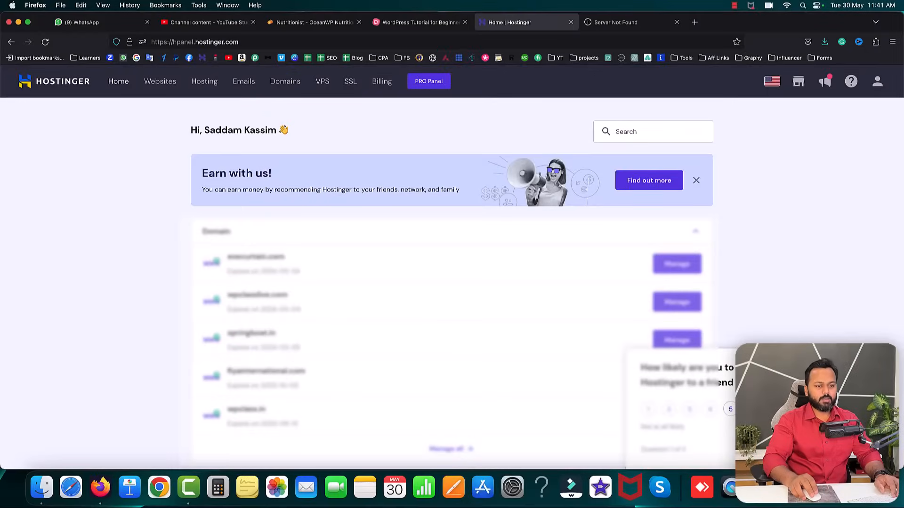
pyautogui.click(871, 361)
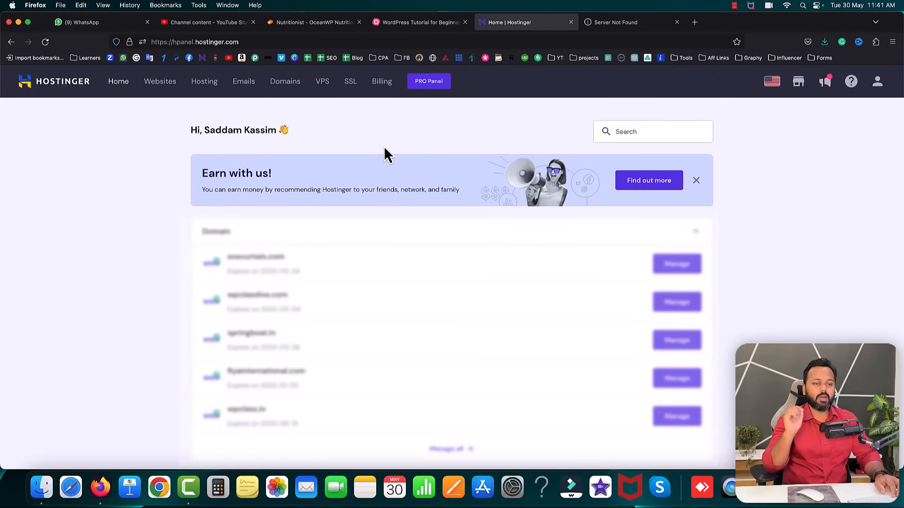
# - Search for icecreamapps999.com under Domains to confirm availability, then open the Websites list
pyautogui.click(283, 85)
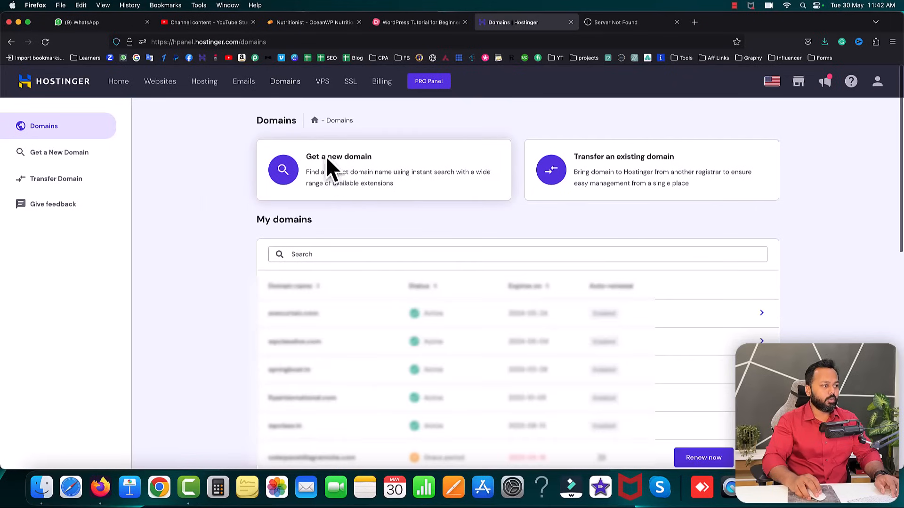
pyautogui.click(320, 159)
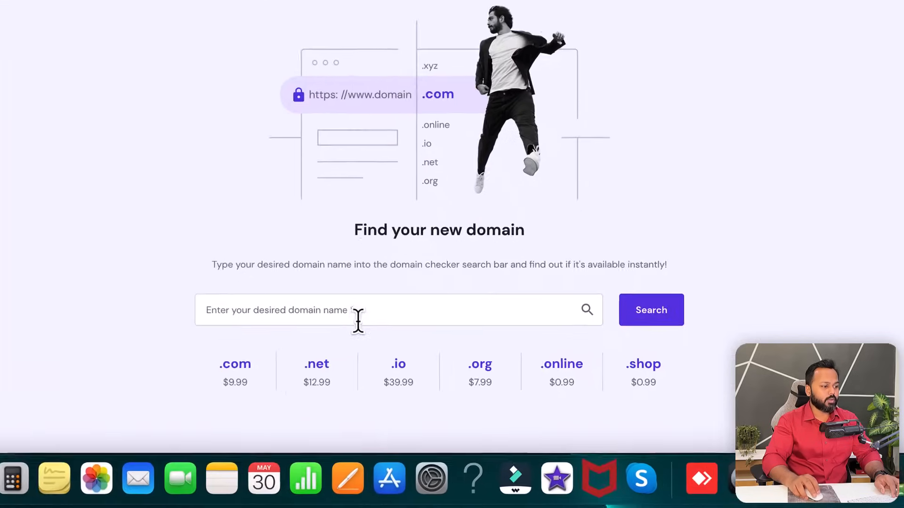
pyautogui.click(319, 316)
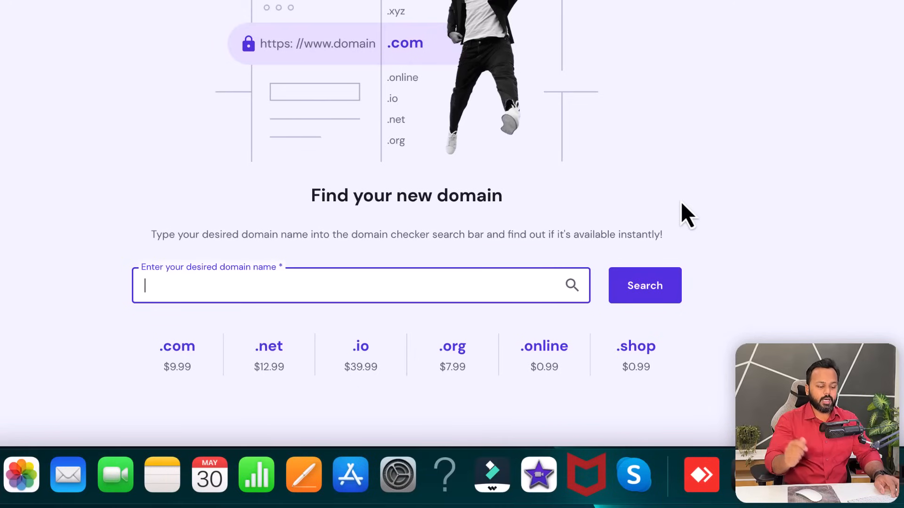
pyautogui.write('ice')
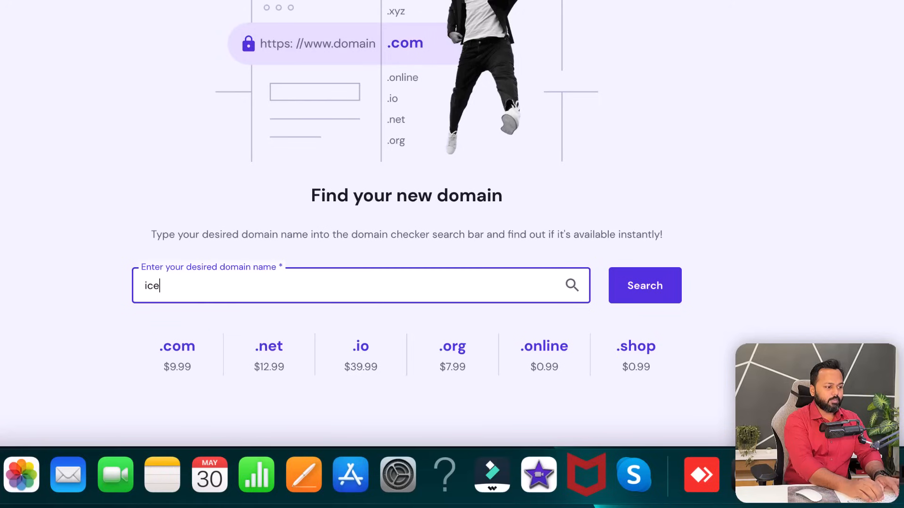
pyautogui.write('creamapp')
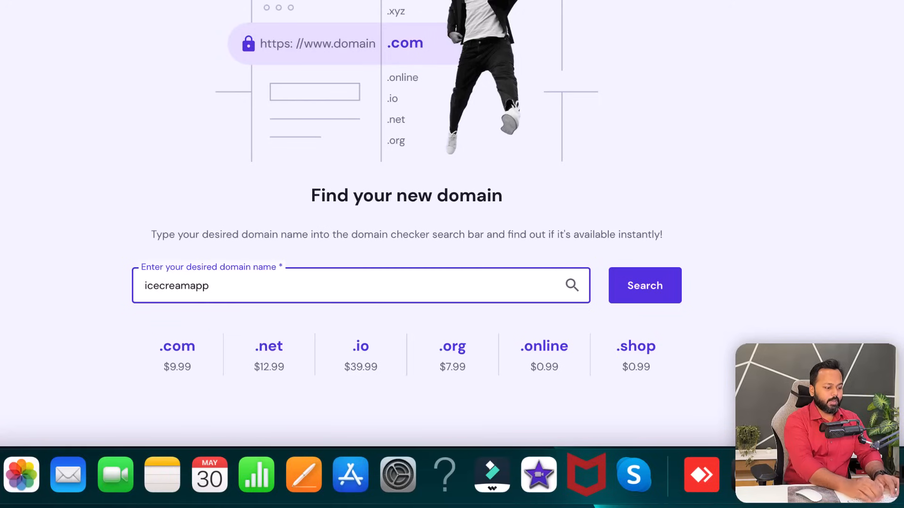
pyautogui.write('s999')
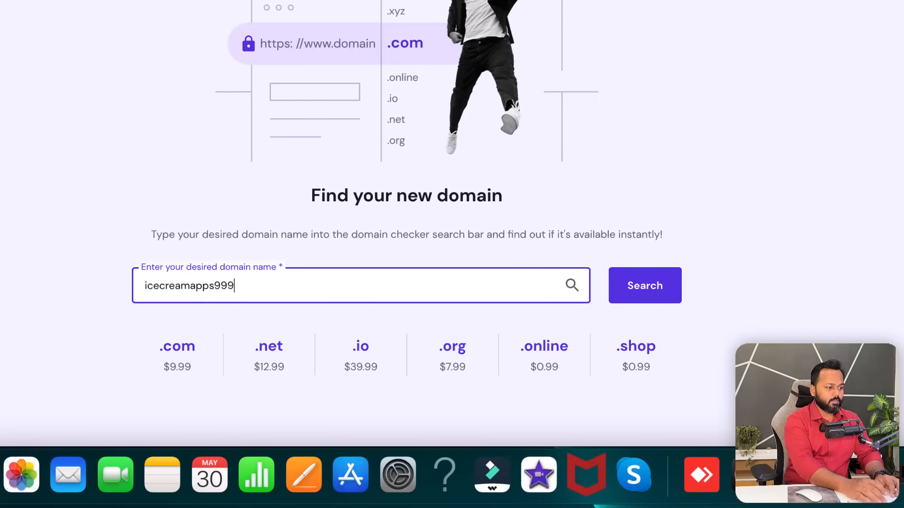
pyautogui.write('.com')
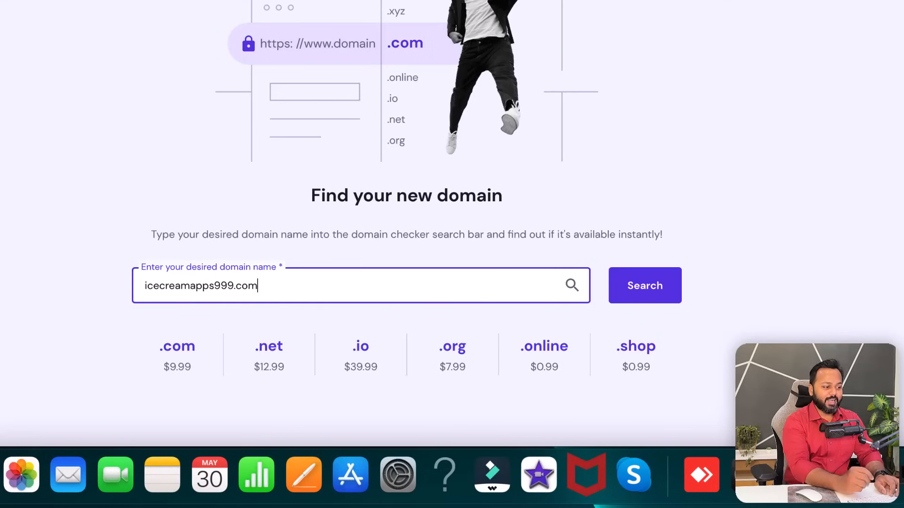
pyautogui.click(638, 292)
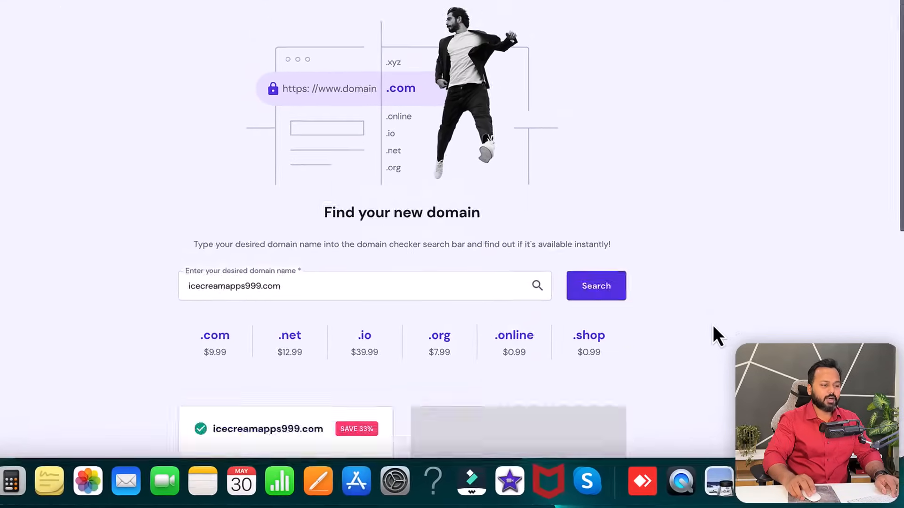
pyautogui.scroll(-8, 713, 326)
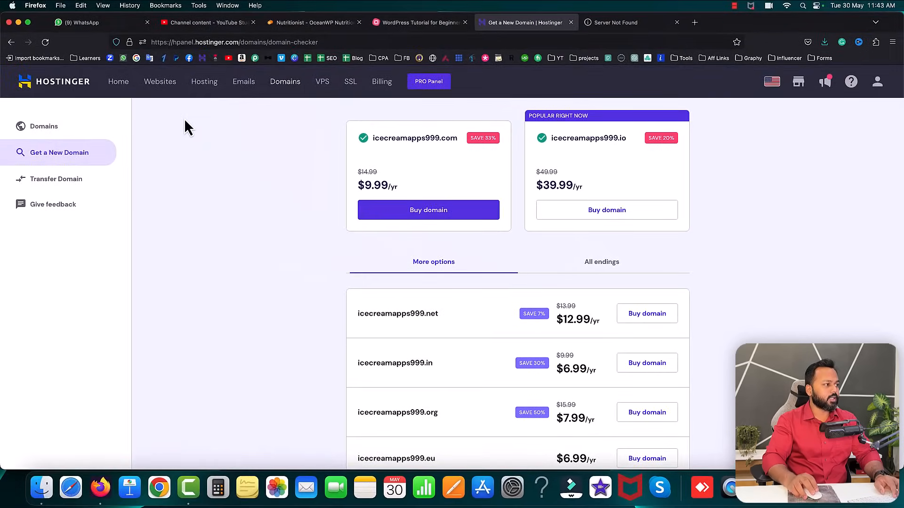
pyautogui.click(160, 90)
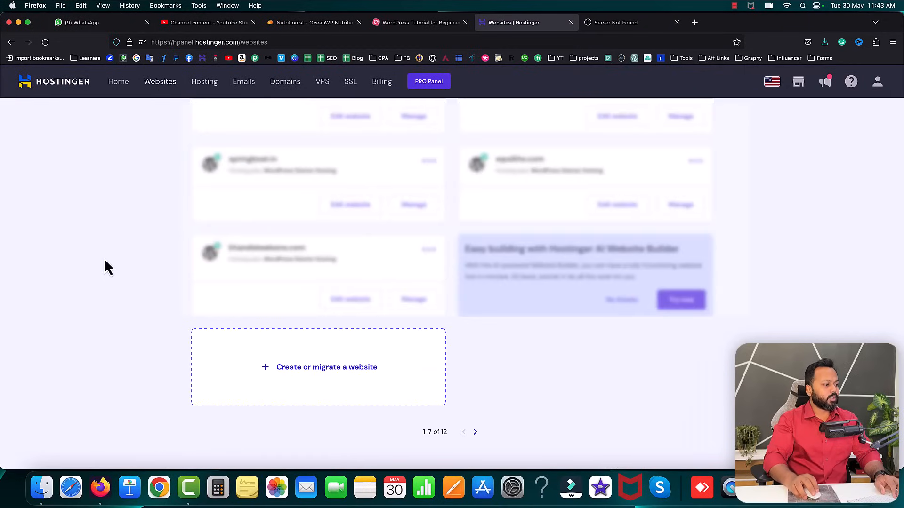
# - Start a new website in hPanel, pick a website type and choose Create a new website
pyautogui.click(292, 368)
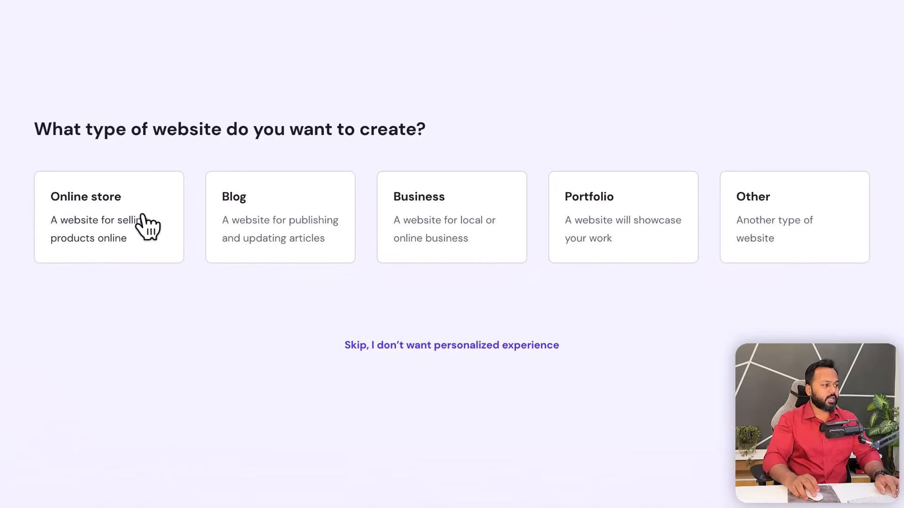
pyautogui.moveTo(37, 128); pyautogui.dragTo(426, 132)
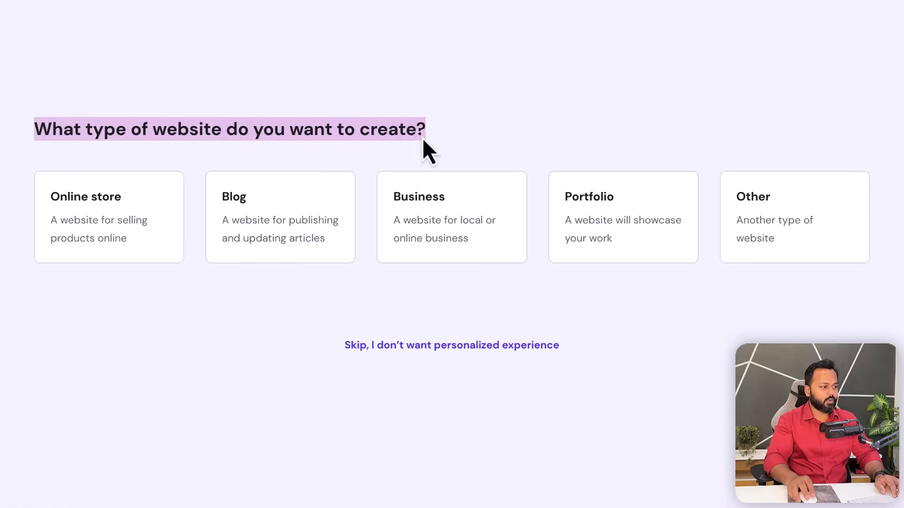
pyautogui.click(159, 318)
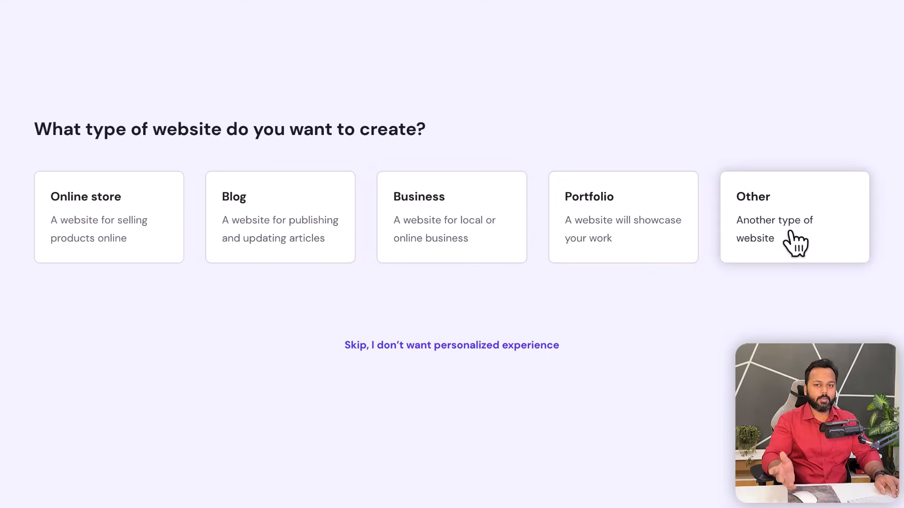
pyautogui.click(435, 219)
pyautogui.moveTo(238, 240); pyautogui.dragTo(351, 242)
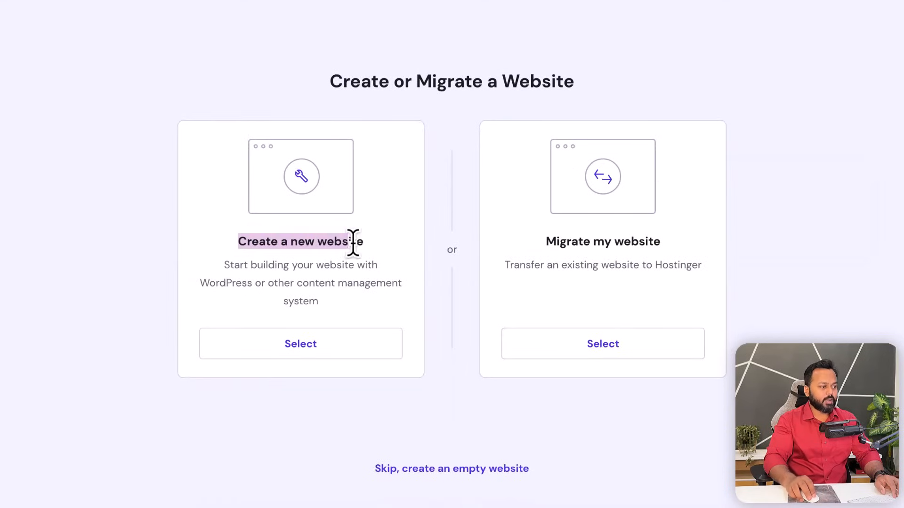
pyautogui.moveTo(617, 241); pyautogui.dragTo(652, 240)
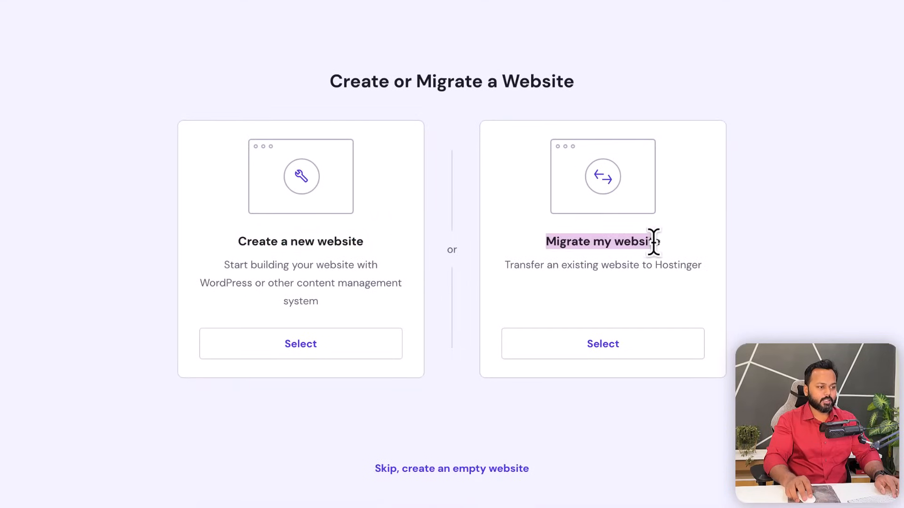
pyautogui.click(240, 241)
pyautogui.moveTo(241, 241); pyautogui.dragTo(352, 247)
pyautogui.click(317, 317)
pyautogui.click(308, 346)
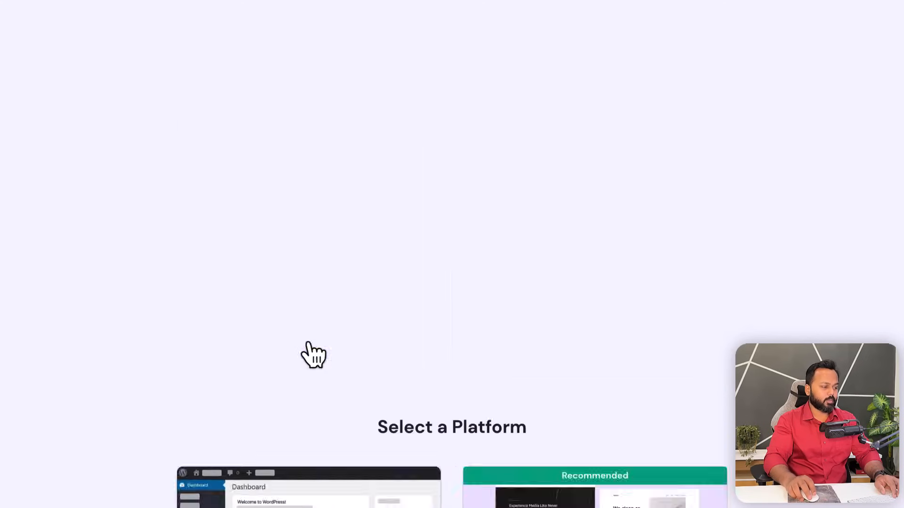
# - Choose WordPress as the platform for the new site
pyautogui.moveTo(380, 14); pyautogui.dragTo(522, 12)
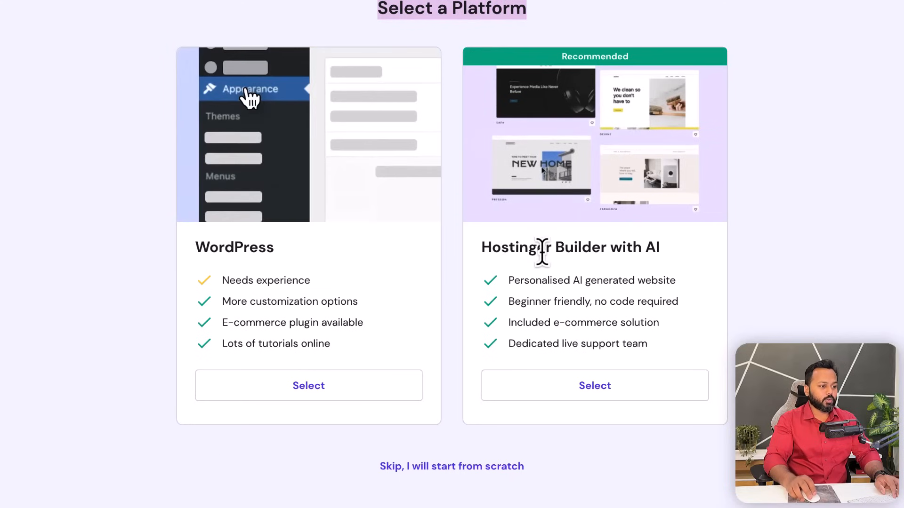
pyautogui.click(456, 254)
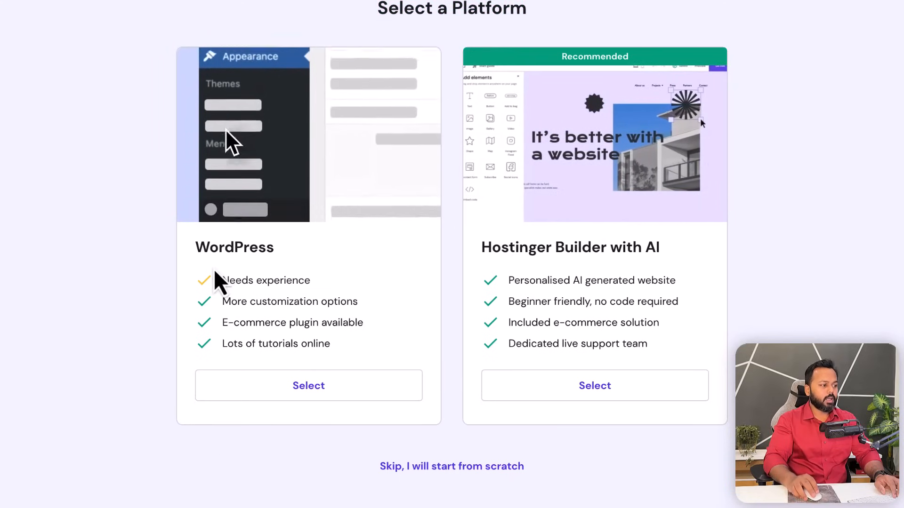
pyautogui.moveTo(196, 246); pyautogui.dragTo(276, 262)
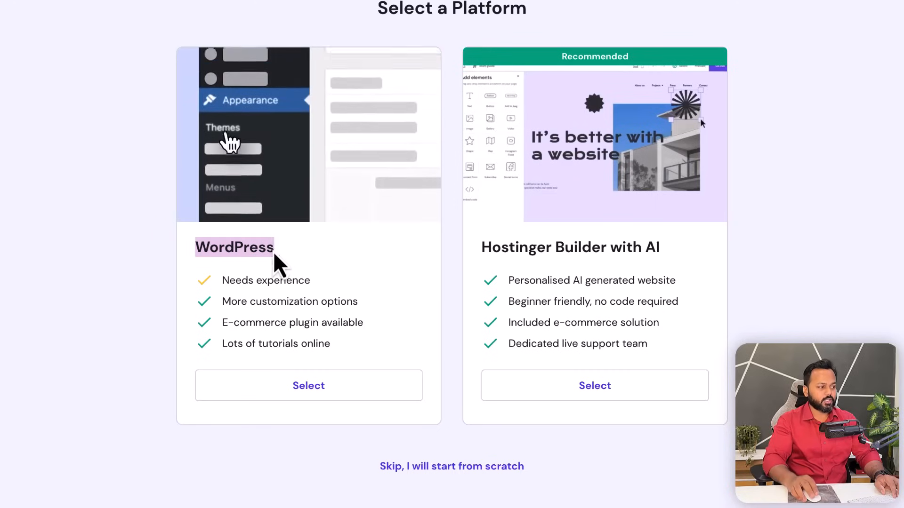
pyautogui.click(299, 267)
pyautogui.click(307, 395)
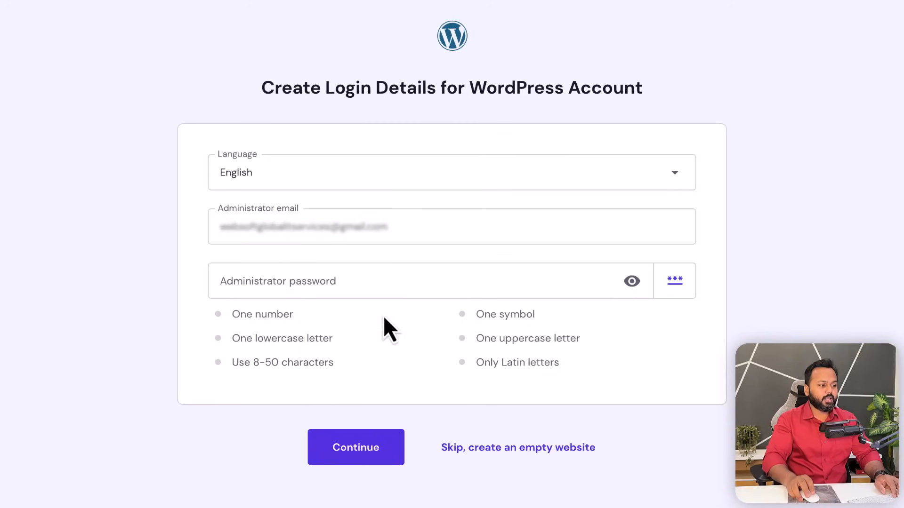
# - Check the administrator e-mail and enter a strong administrator password
pyautogui.click(401, 228)
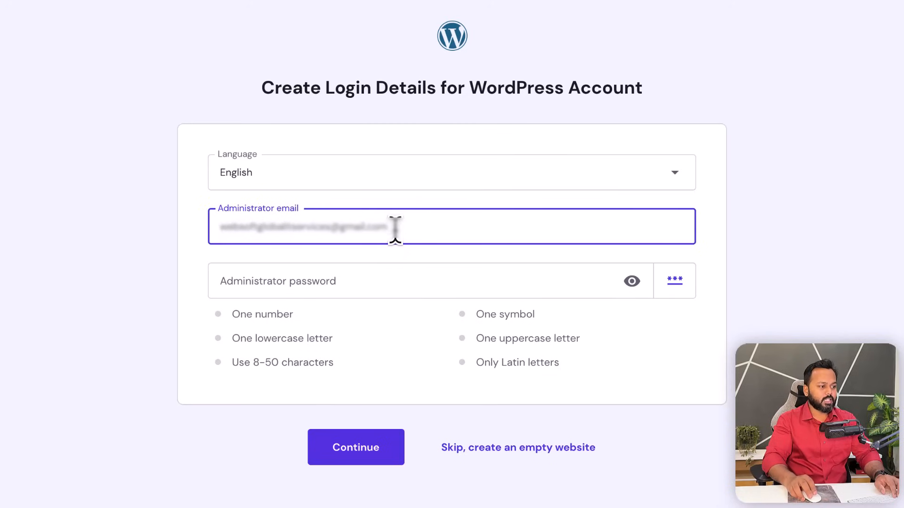
pyautogui.click(346, 282)
pyautogui.write('W•••••••••')
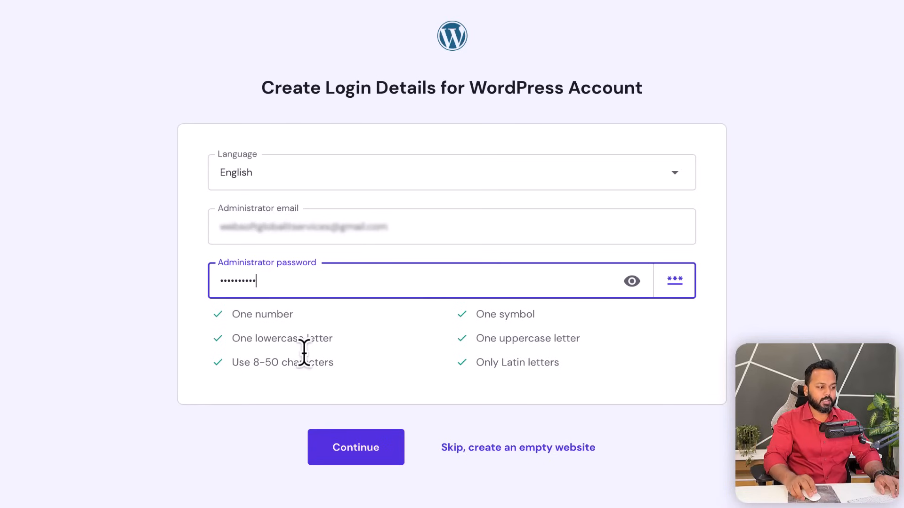
# - Submit the WordPress login details and skip the Add Plugins step
pyautogui.click(356, 446)
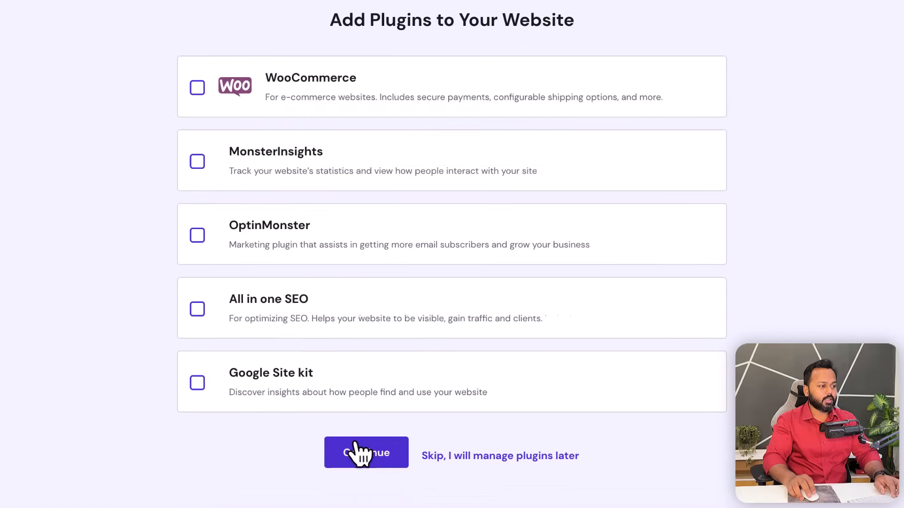
pyautogui.moveTo(332, 20); pyautogui.dragTo(570, 23)
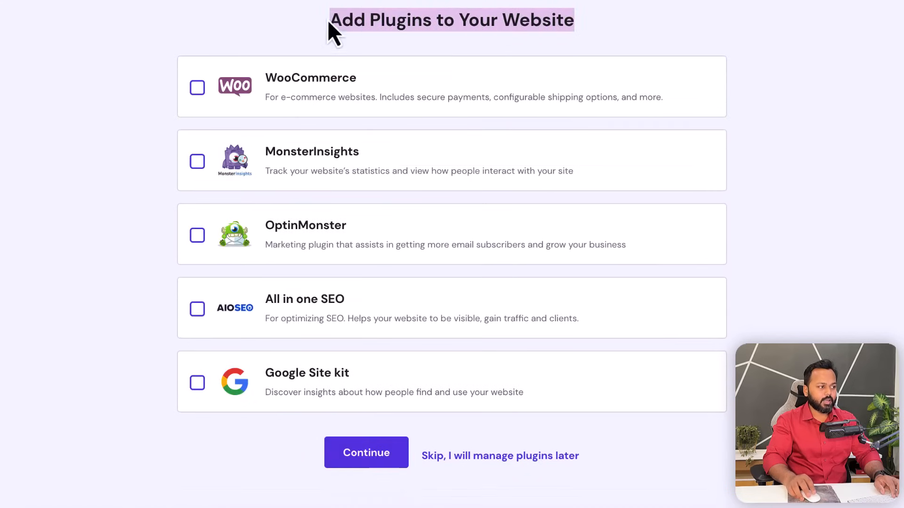
pyautogui.click(269, 24)
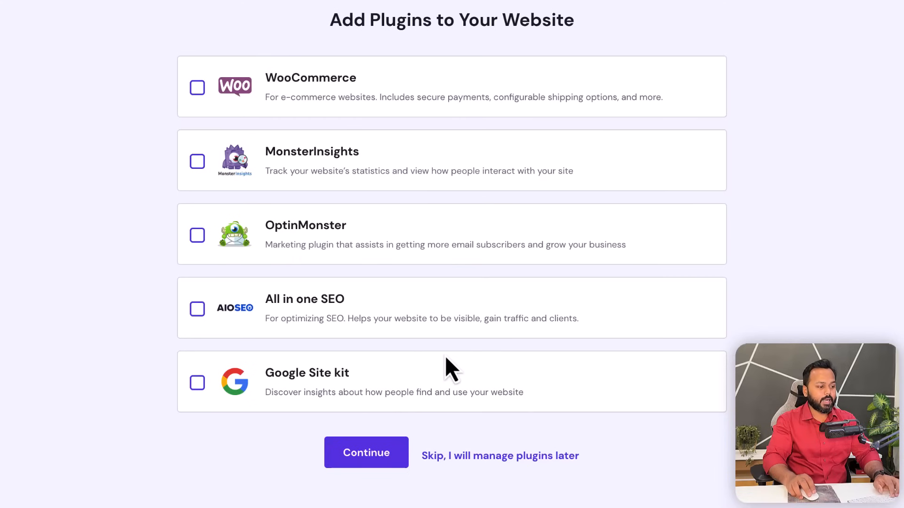
pyautogui.click(458, 460)
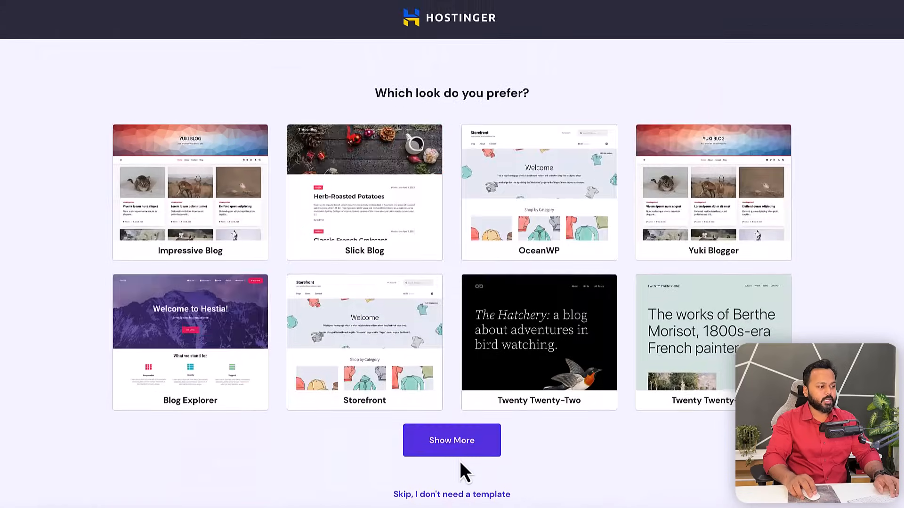
# - Continue without a template and skip AI content writing to reach Name Your Website
pyautogui.moveTo(375, 89); pyautogui.dragTo(531, 100)
pyautogui.click(540, 102)
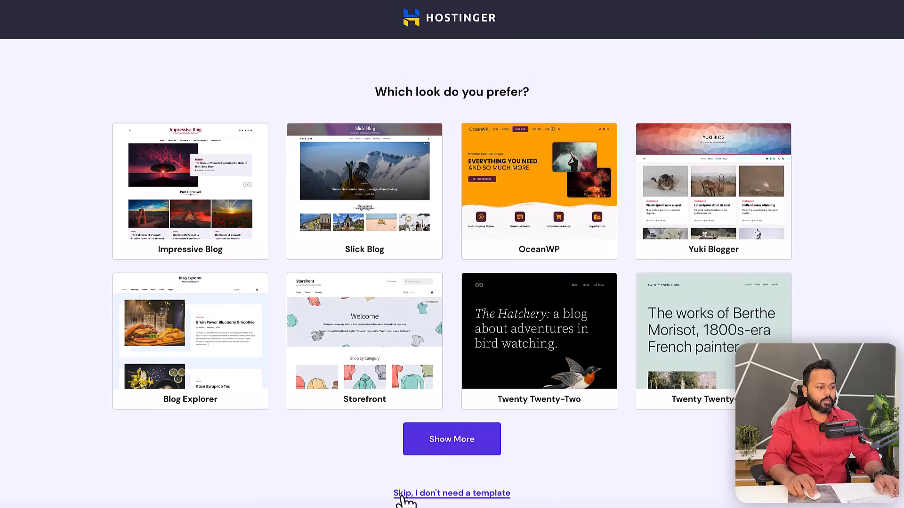
pyautogui.click(440, 494)
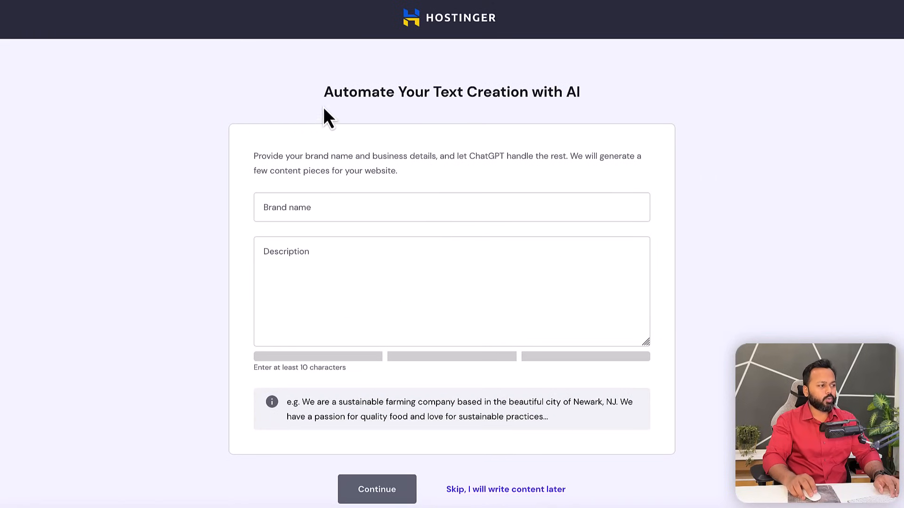
pyautogui.moveTo(325, 92); pyautogui.dragTo(574, 96)
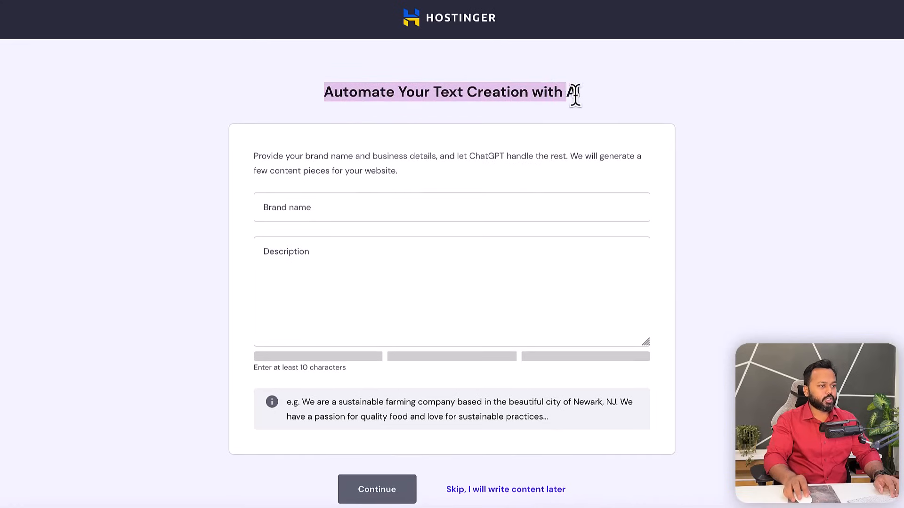
pyautogui.click(727, 200)
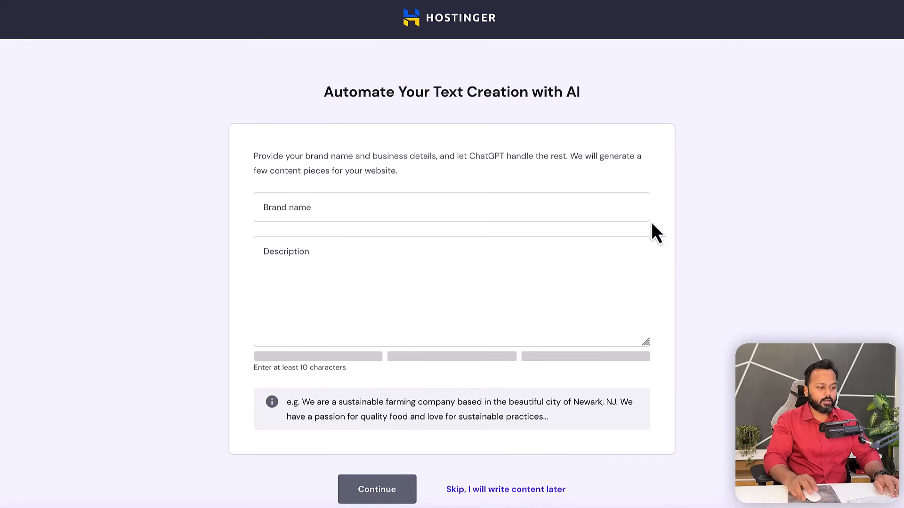
pyautogui.click(492, 492)
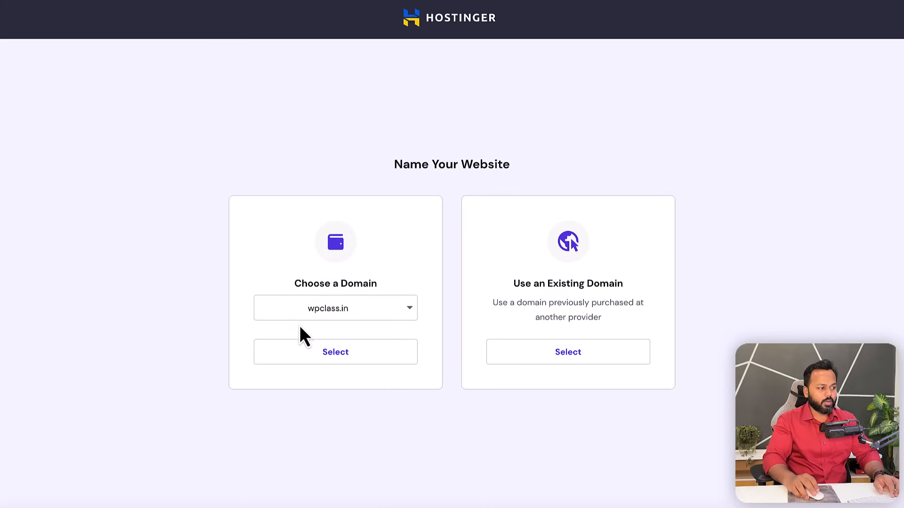
# - Select the account's own domain for the new site and let the WordPress setup finish
pyautogui.click(335, 360)
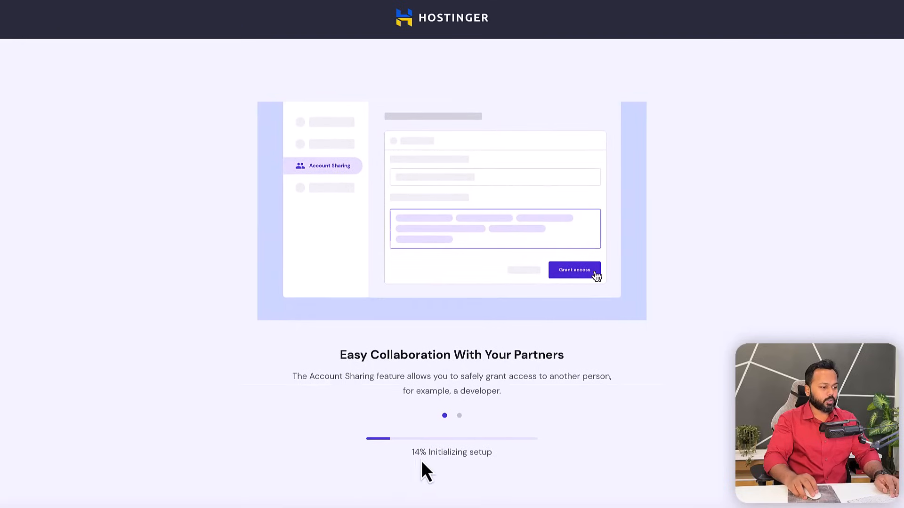
pyautogui.moveTo(412, 454); pyautogui.dragTo(492, 455)
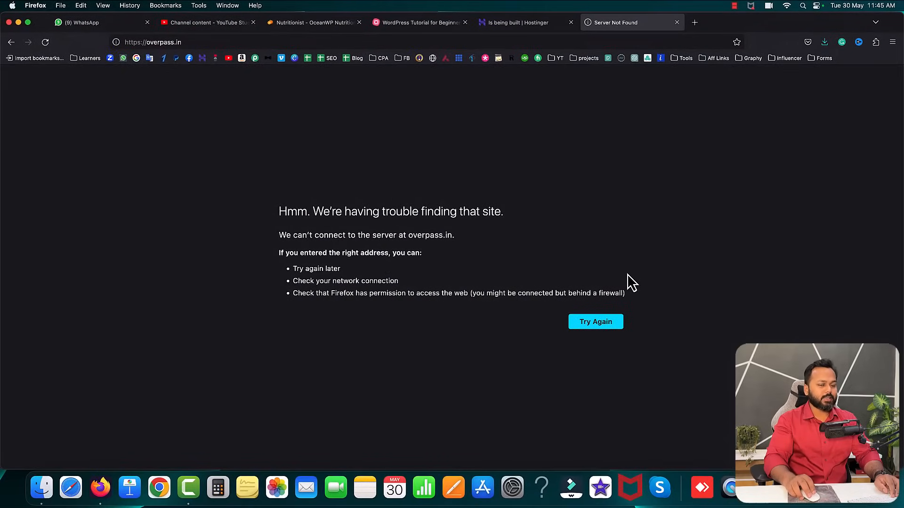
pyautogui.click(529, 28)
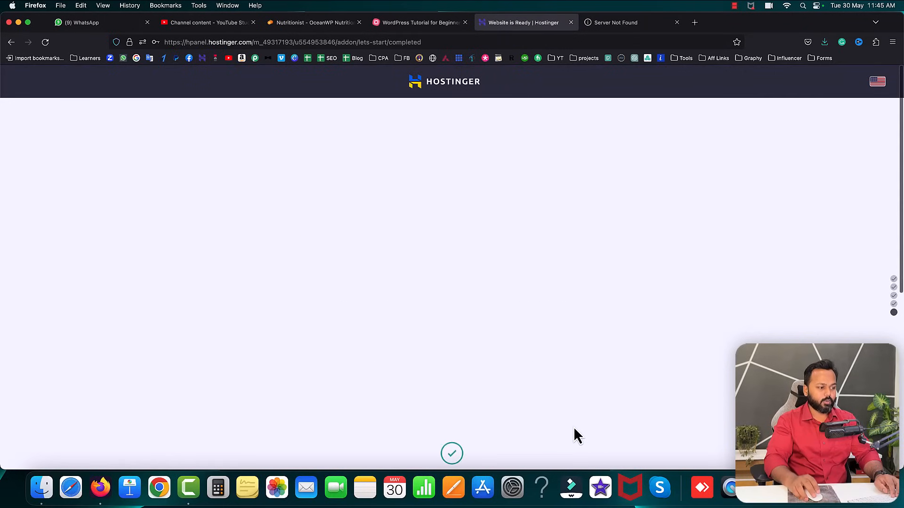
# - Check the 'You're almost there!' page, then open the overpass.in hosting Dashboard via Manage Site
pyautogui.moveTo(408, 182); pyautogui.dragTo(495, 184)
pyautogui.click(511, 188)
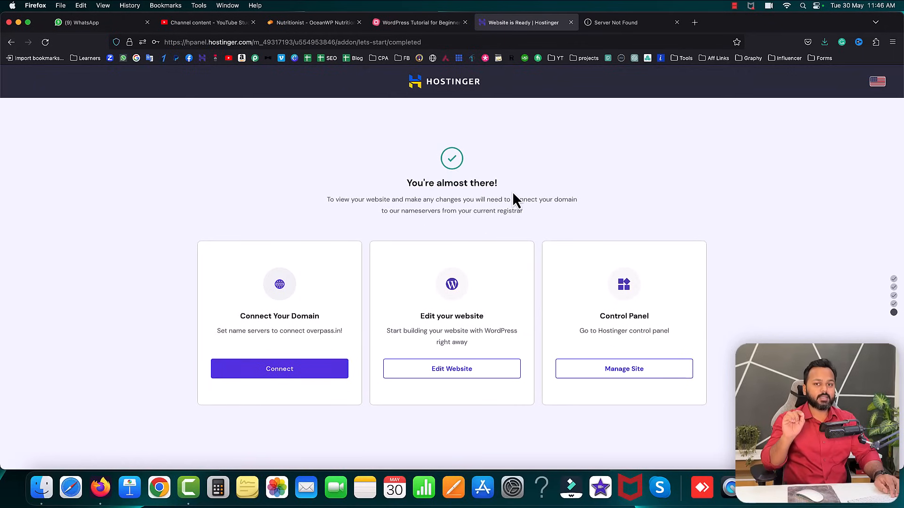
pyautogui.click(130, 43)
pyautogui.click(90, 106)
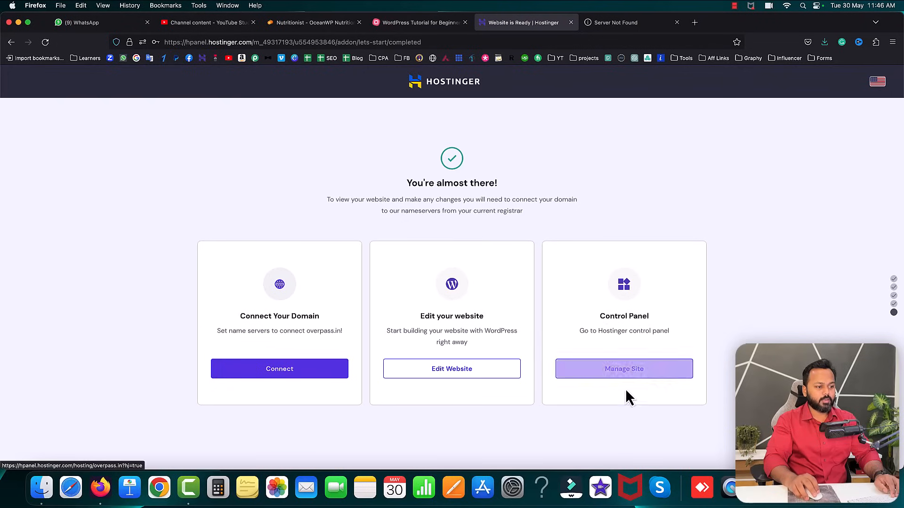
pyautogui.click(627, 372)
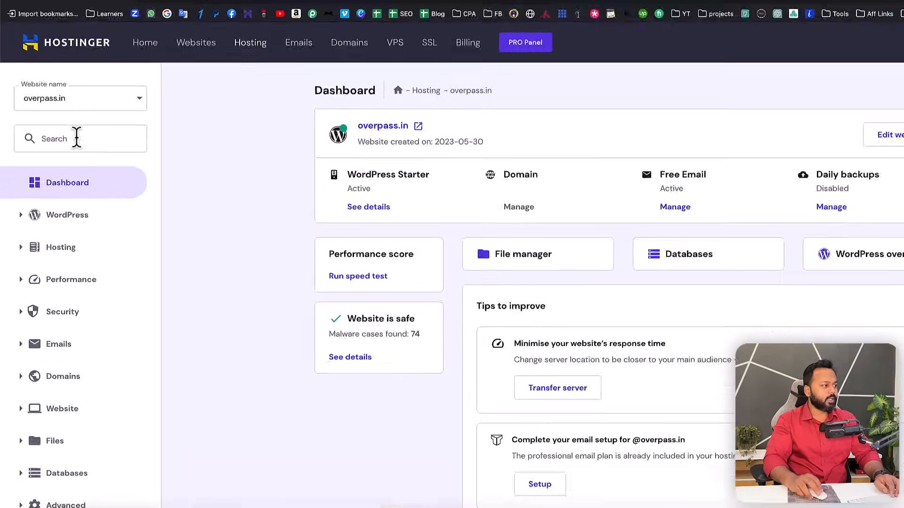
pyautogui.click(64, 161)
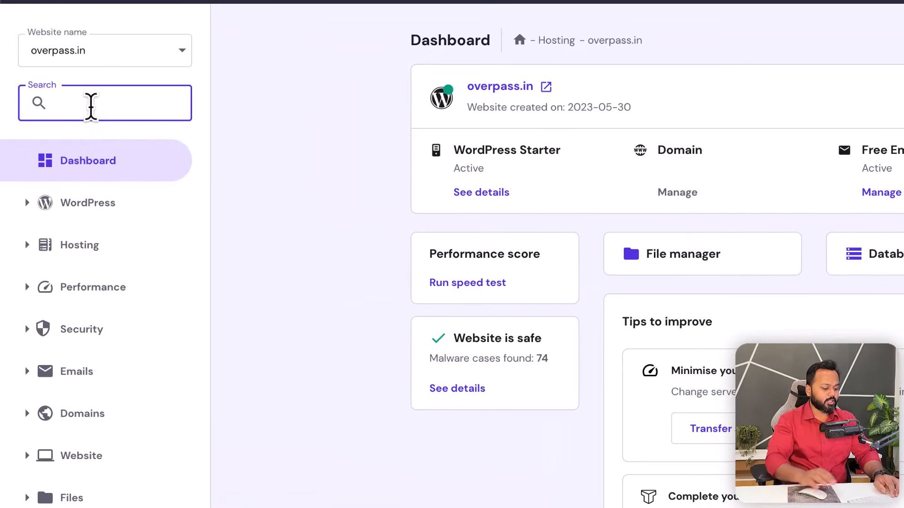
# - Search 'ssL' in the sidebar and confirm overpass.in's Lifetime SSL shows Active
pyautogui.write('ssL')
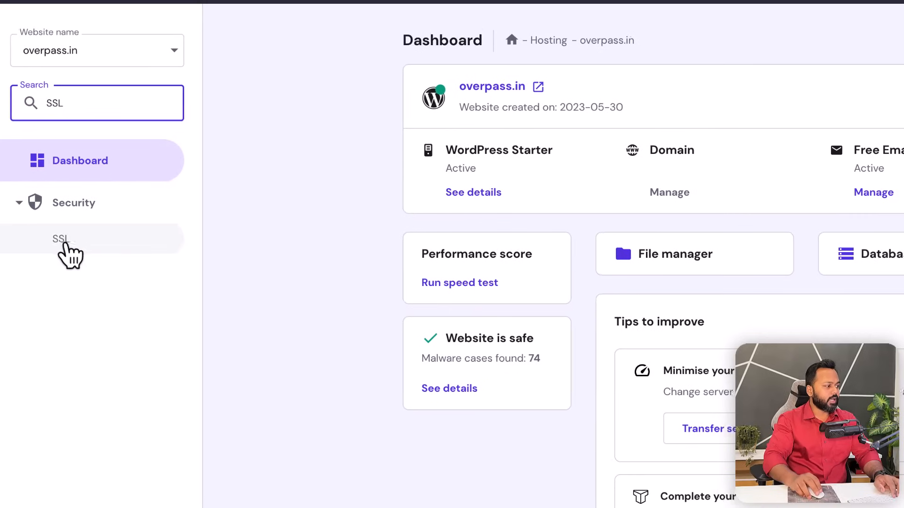
pyautogui.click(62, 239)
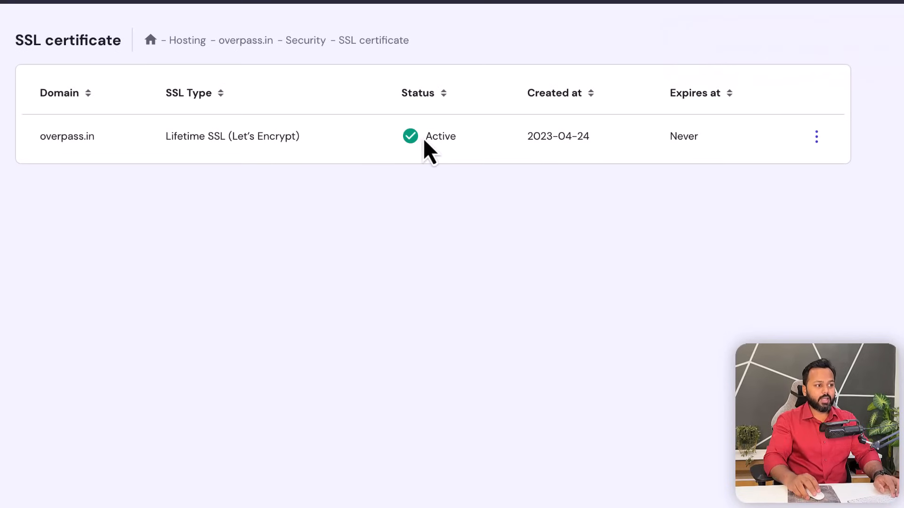
pyautogui.moveTo(426, 136); pyautogui.dragTo(459, 142)
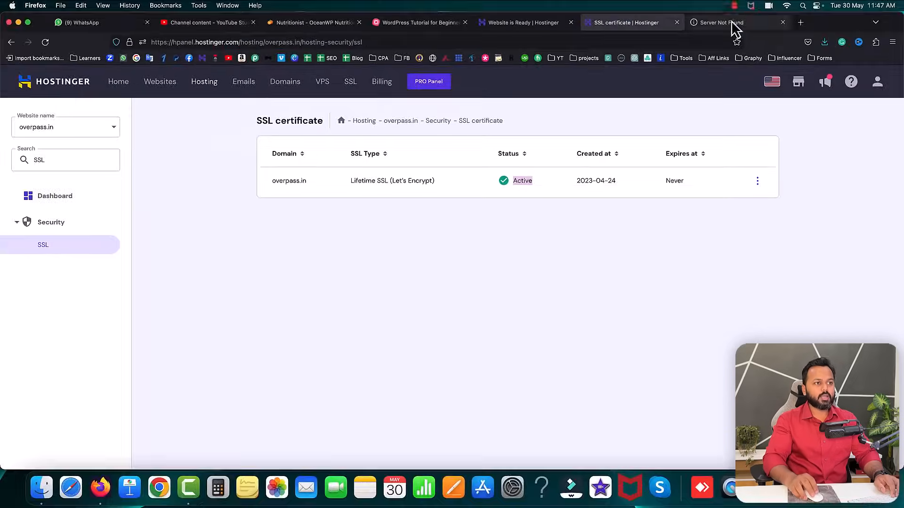
# - Retry overpass.in in Firefox, then load overpass.in in Chrome to see the default WordPress blog
pyautogui.click(733, 23)
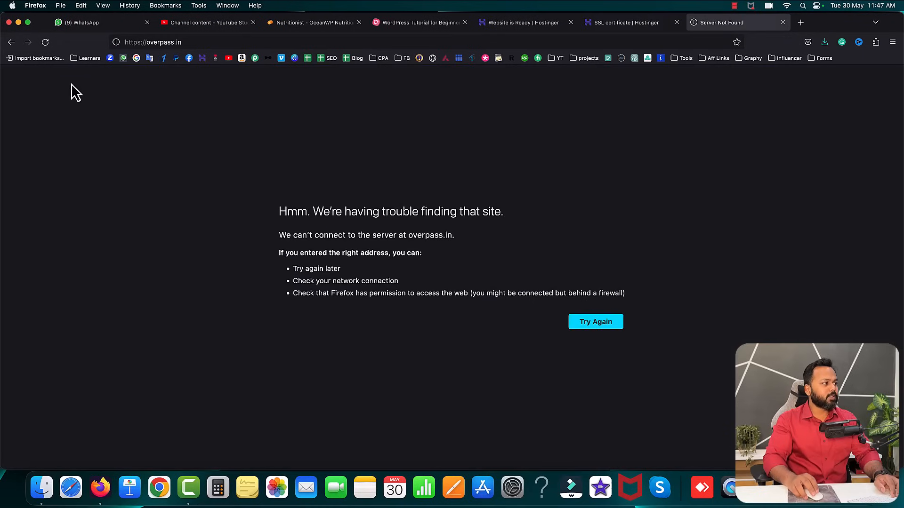
pyautogui.click(46, 43)
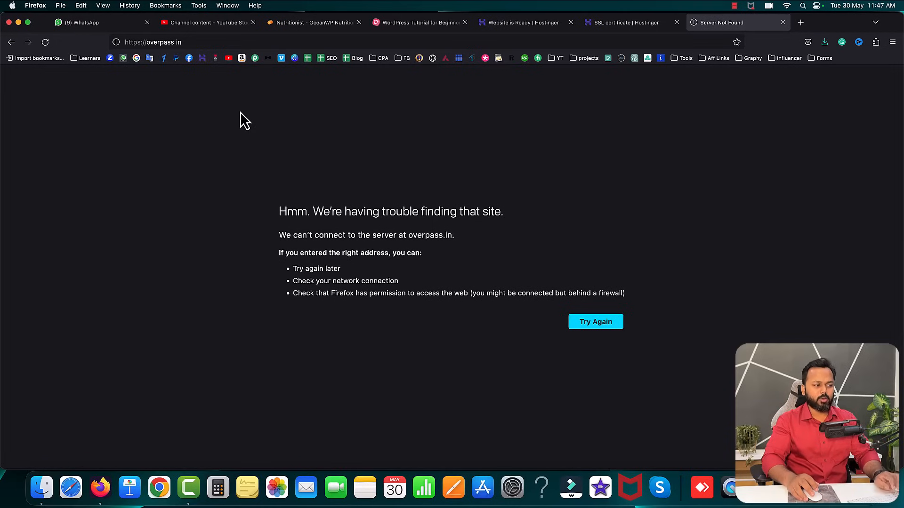
pyautogui.click(165, 489)
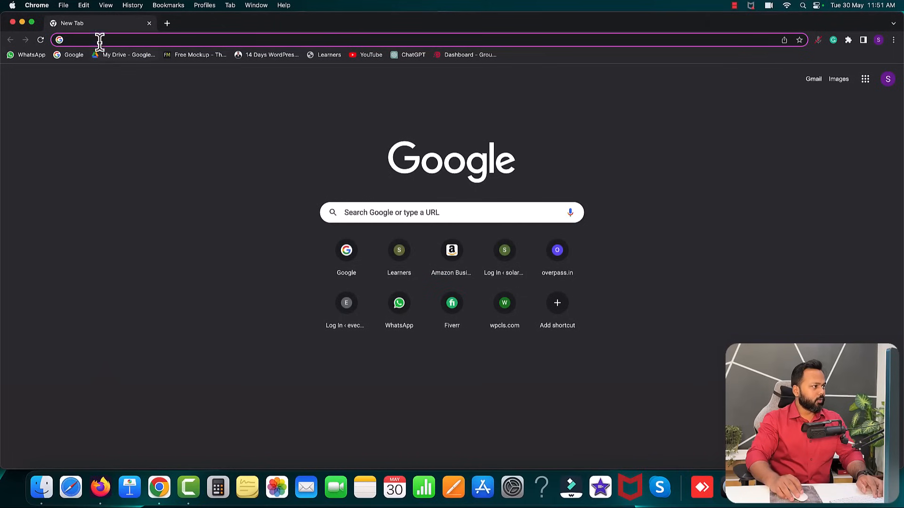
pyautogui.write('overpass.in')
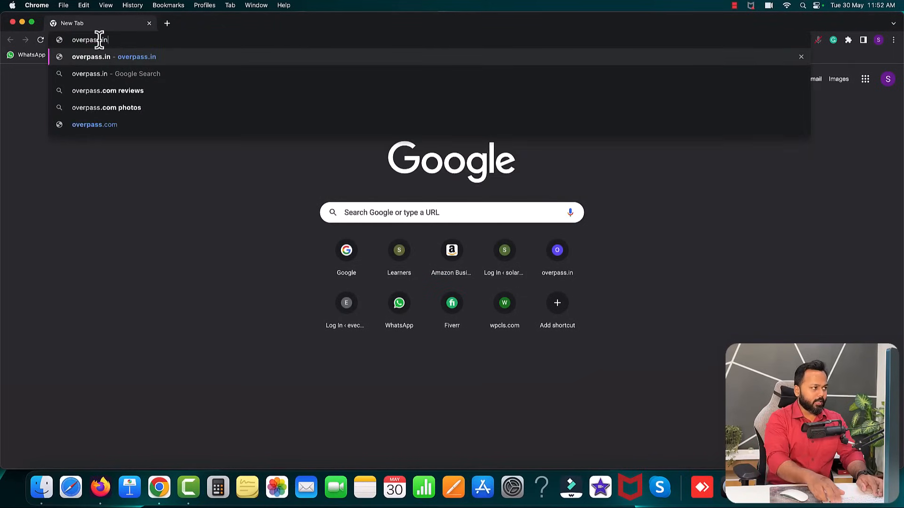
pyautogui.press('Return')
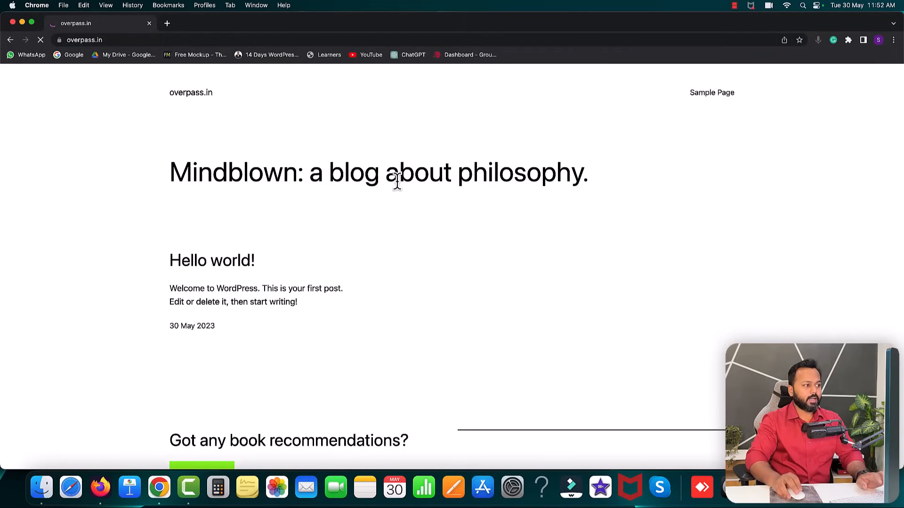
pyautogui.scroll(-3, 464, 200)
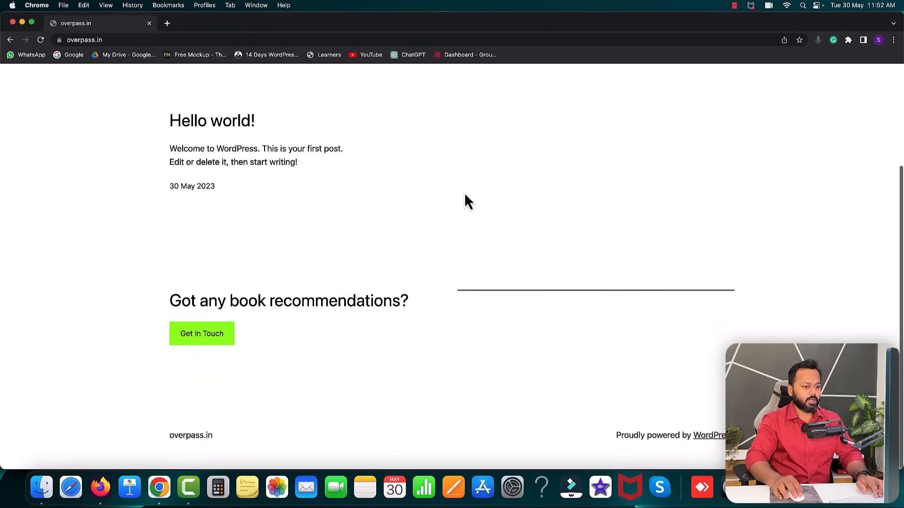
pyautogui.scroll(3, 466, 200)
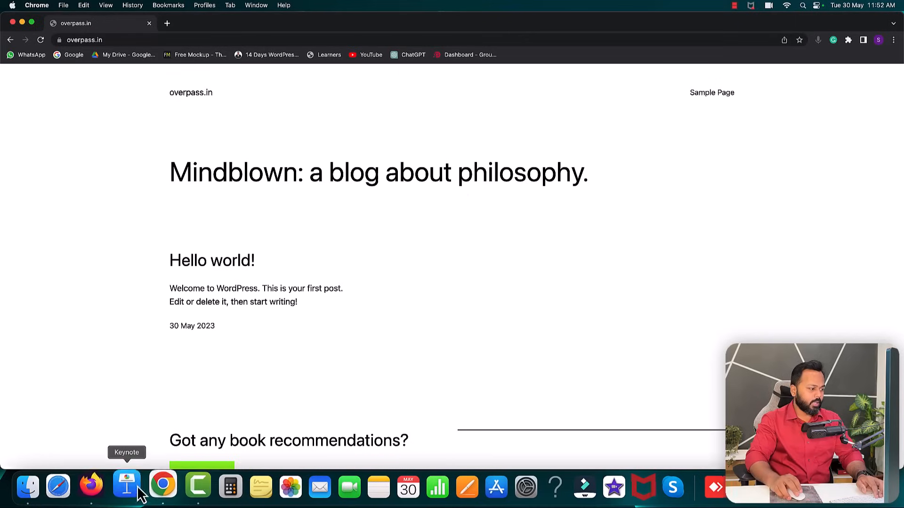
# - Reload overpass.in in Firefox so the WordPress blog appears, then view the tutorial mind map
pyautogui.click(100, 488)
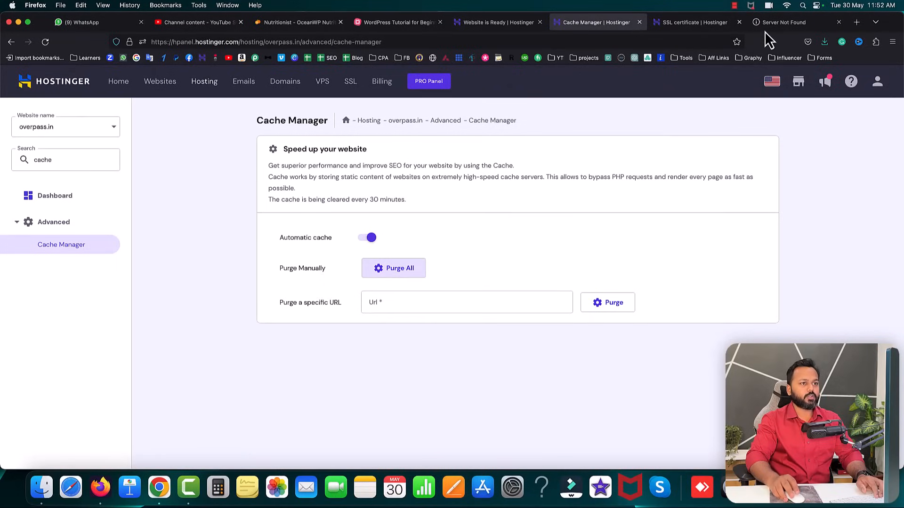
pyautogui.click(769, 23)
pyautogui.press('super+r')
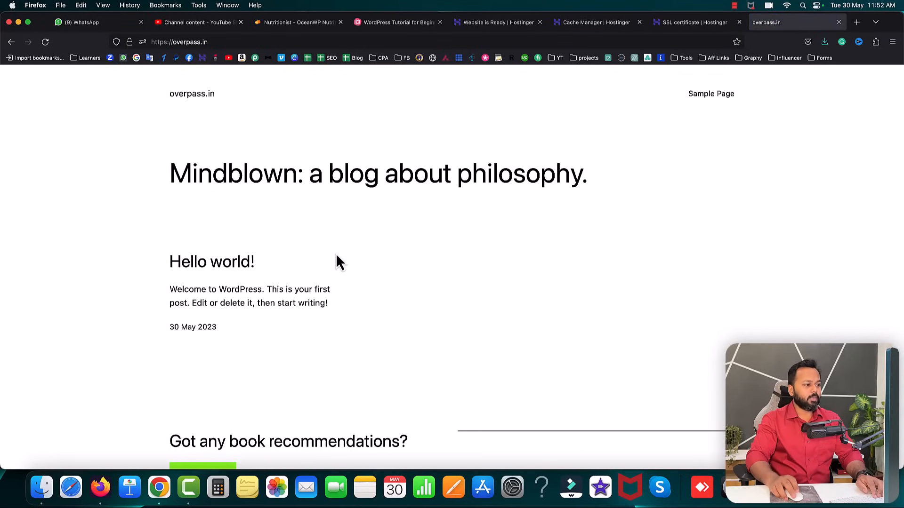
pyautogui.scroll(-3, 337, 258)
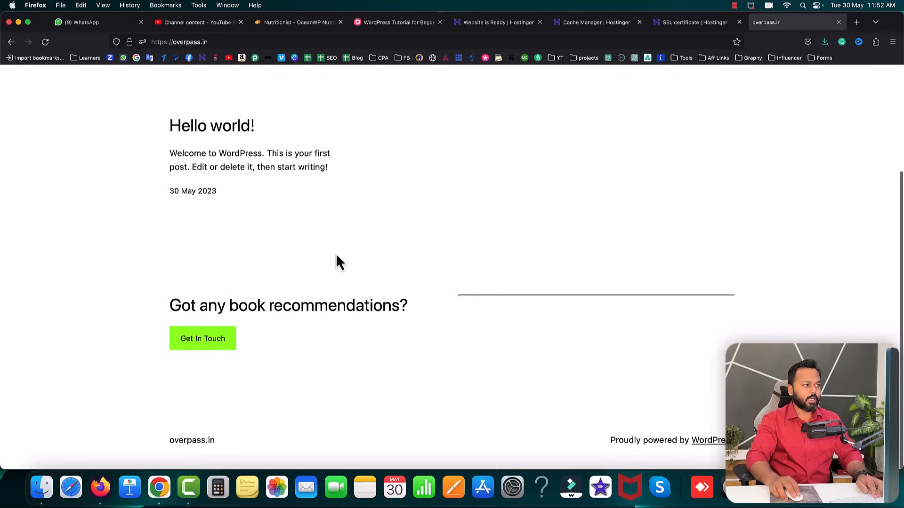
pyautogui.scroll(3, 336, 257)
pyautogui.click(393, 22)
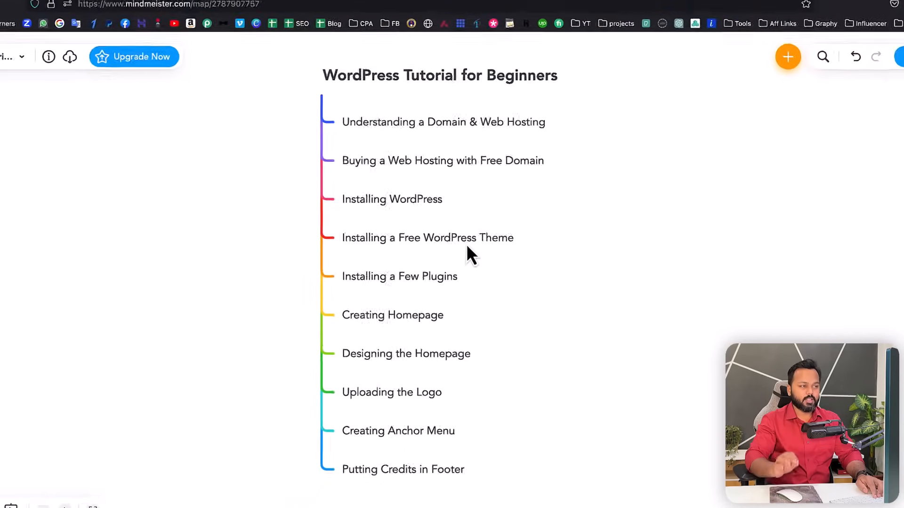
# - Go to overpass.in/wp-admin to reach the WordPress login page
pyautogui.click(785, 37)
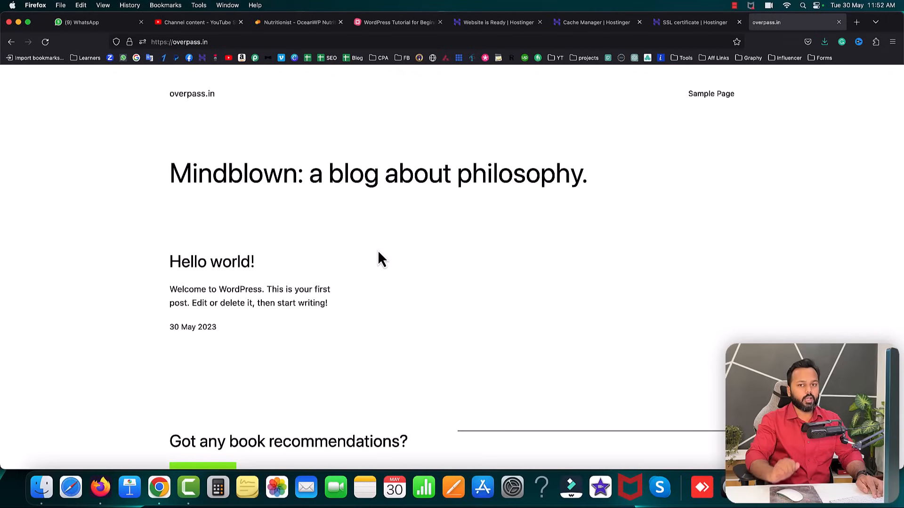
pyautogui.click(233, 42)
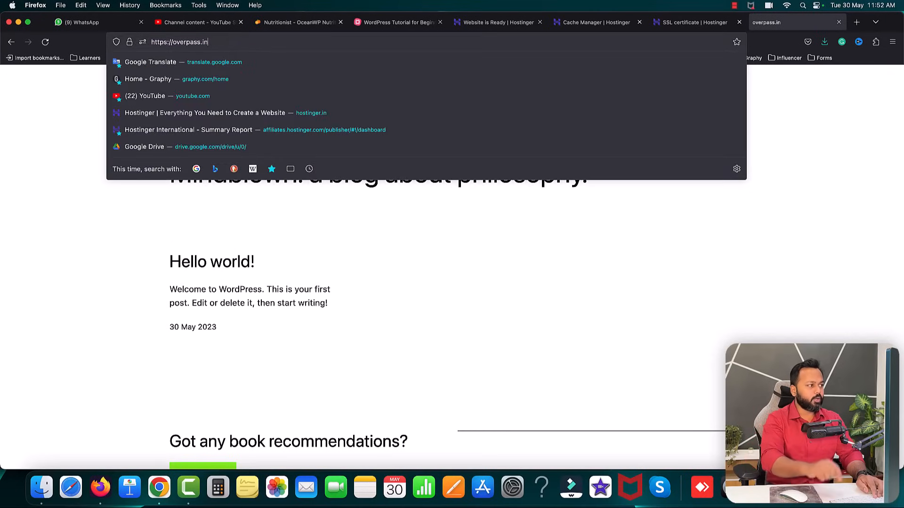
pyautogui.write('/')
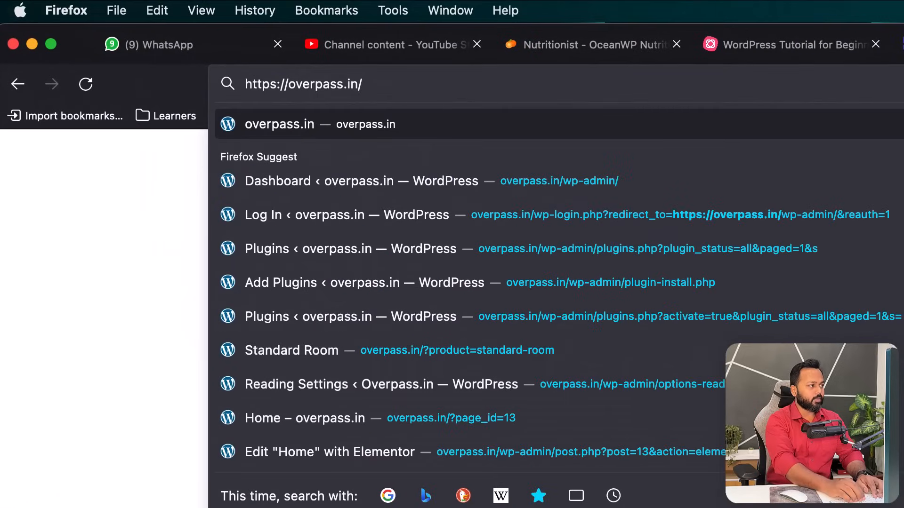
pyautogui.write('wp')
pyautogui.press('Return')
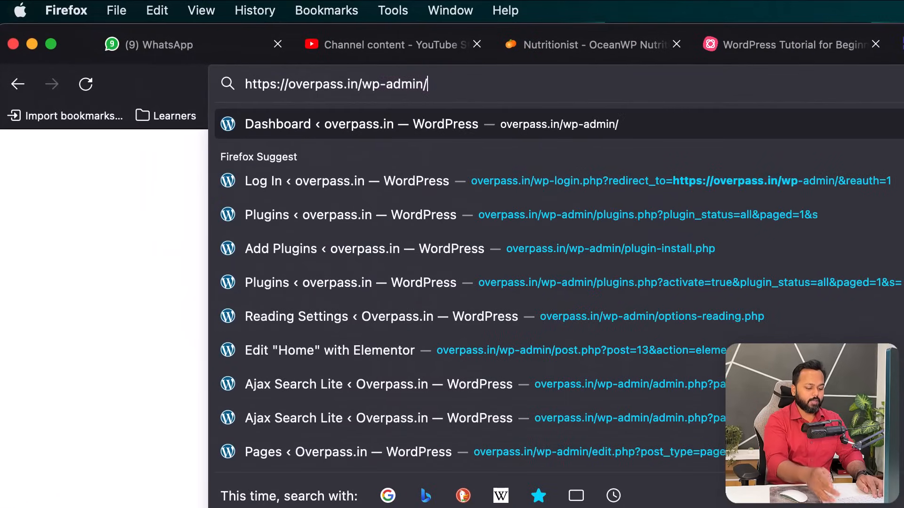
pyautogui.press('BackSpace')
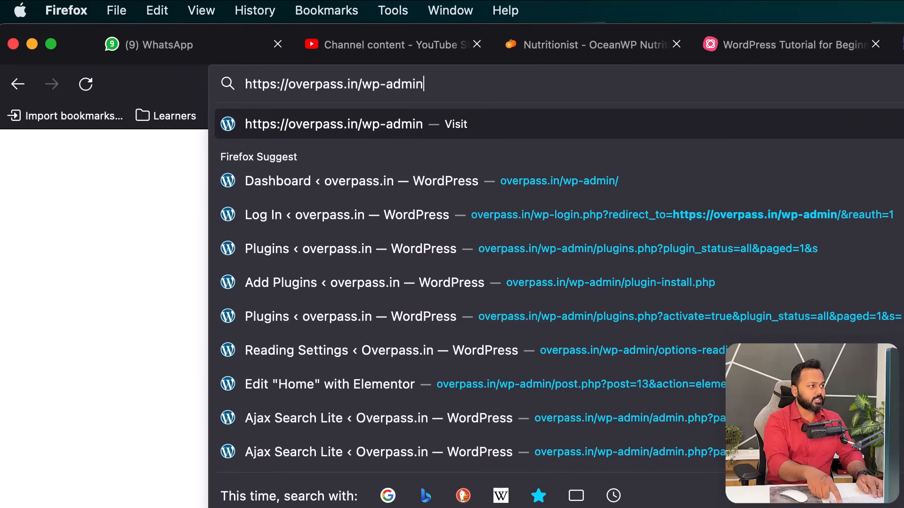
pyautogui.press('Return')
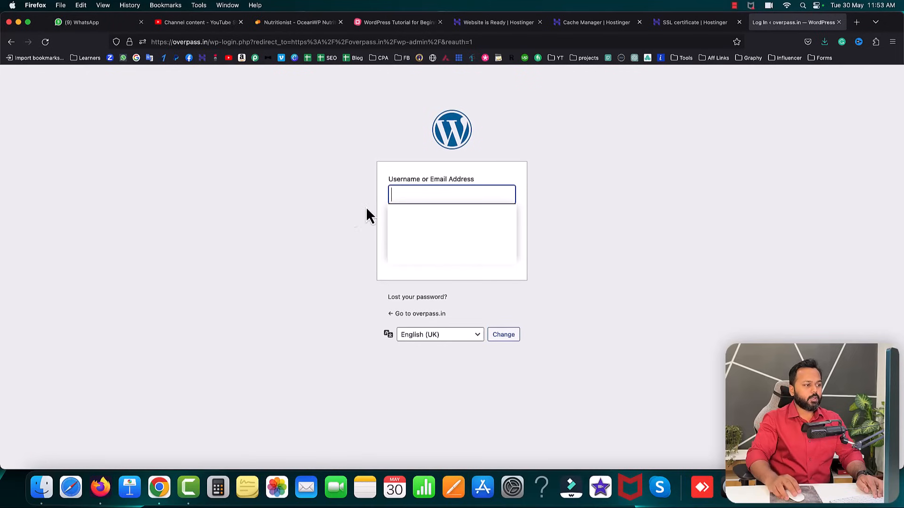
# - Log in to overpass.in's WordPress admin with the saved username and account password
pyautogui.click(416, 193)
pyautogui.press('super+v')
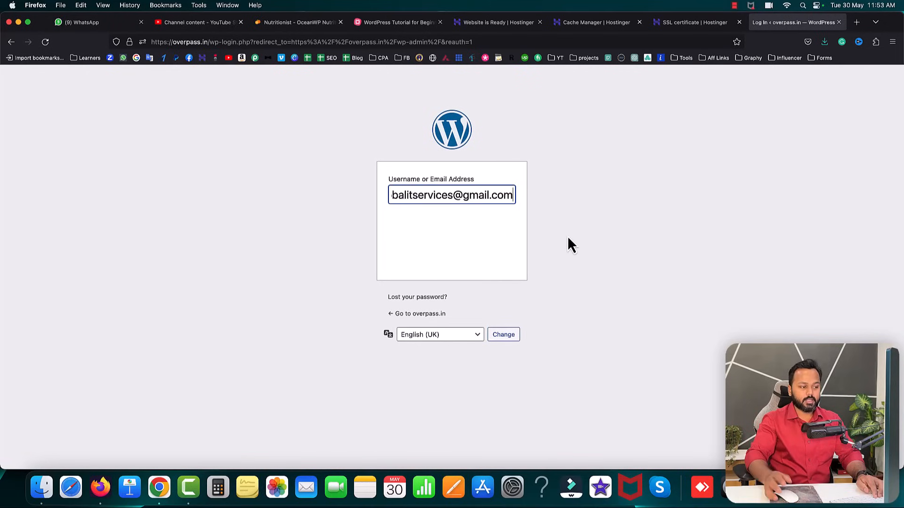
pyautogui.moveTo(487, 235); pyautogui.dragTo(370, 228)
pyautogui.press('BackSpace')
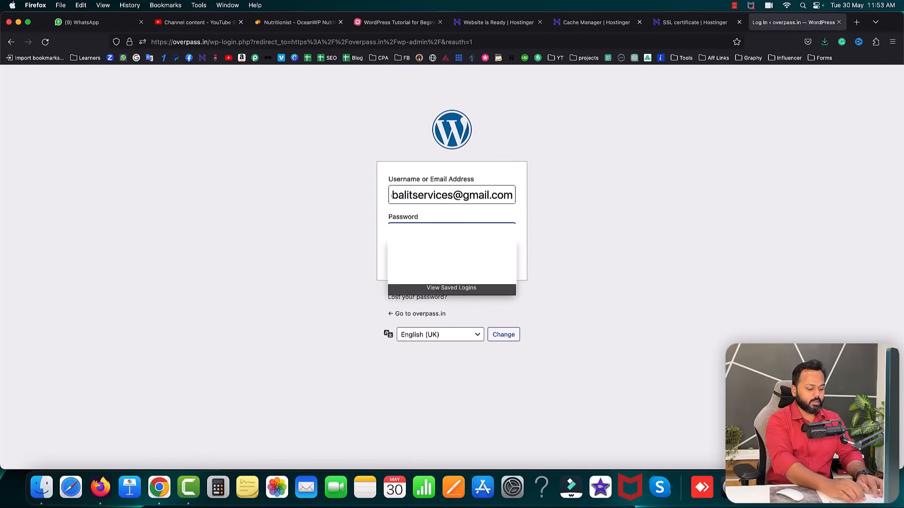
pyautogui.press('super+v')
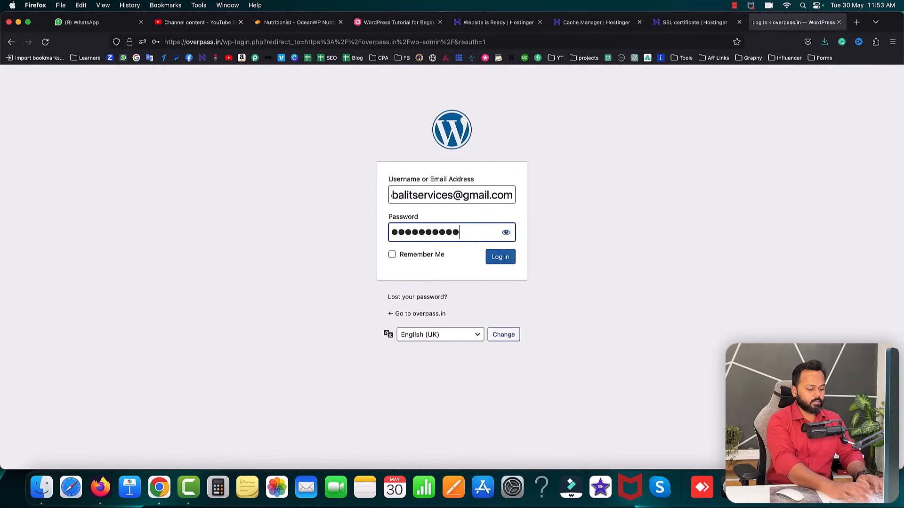
pyautogui.write('**')
pyautogui.click(503, 262)
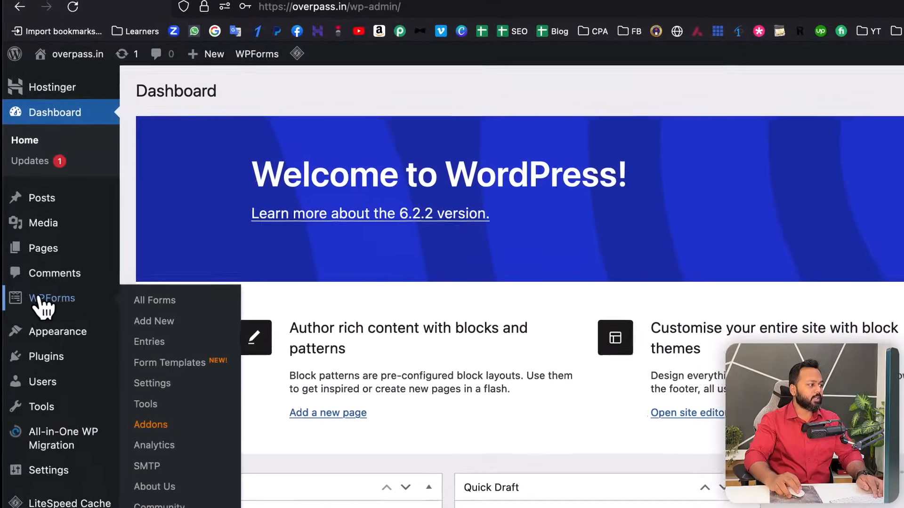
# - Go to Appearance > Themes to list the installed themes
pyautogui.moveTo(21, 201)
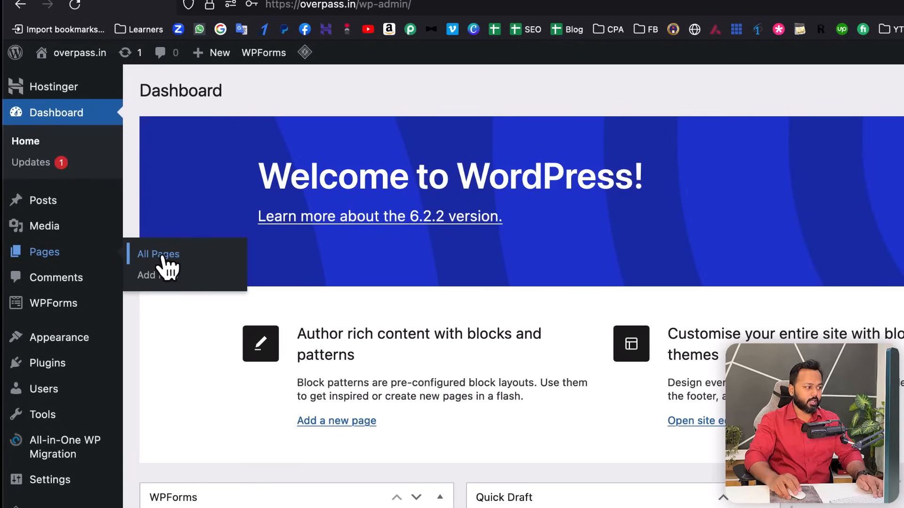
pyautogui.moveTo(70, 349)
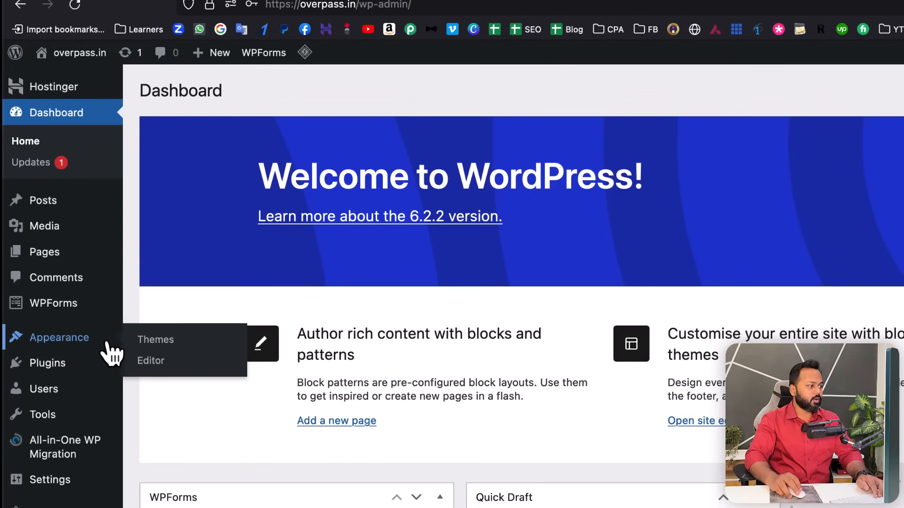
pyautogui.click(159, 343)
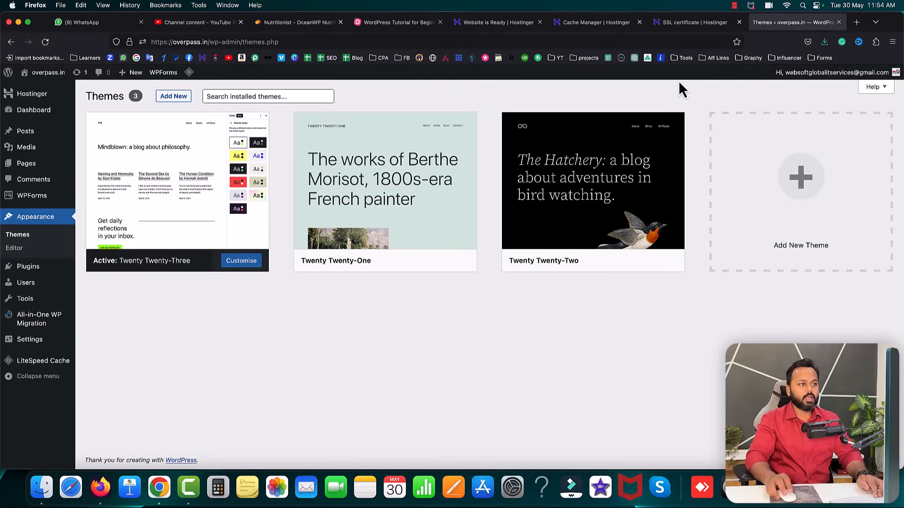
# - View the live overpass.in homepage in a new tab, then return to the Themes page
pyautogui.click(853, 28)
pyautogui.write('overpass.in/')
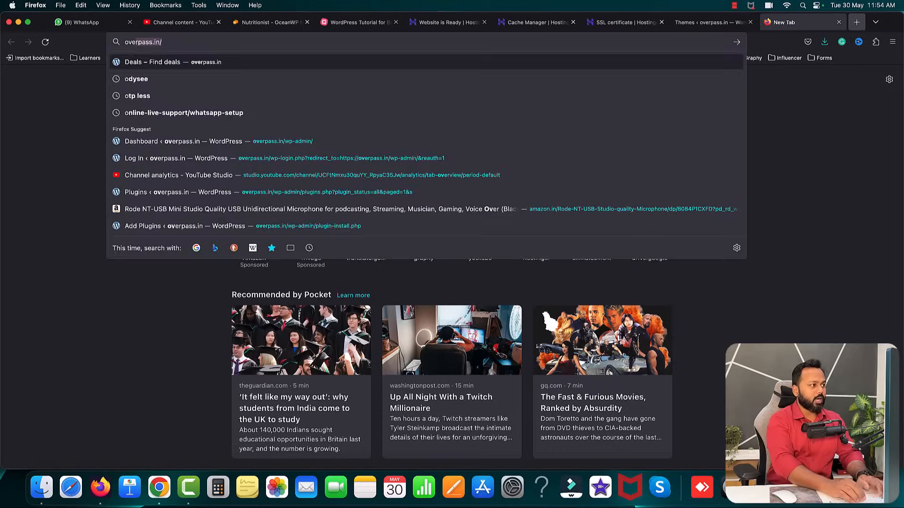
pyautogui.press('Return')
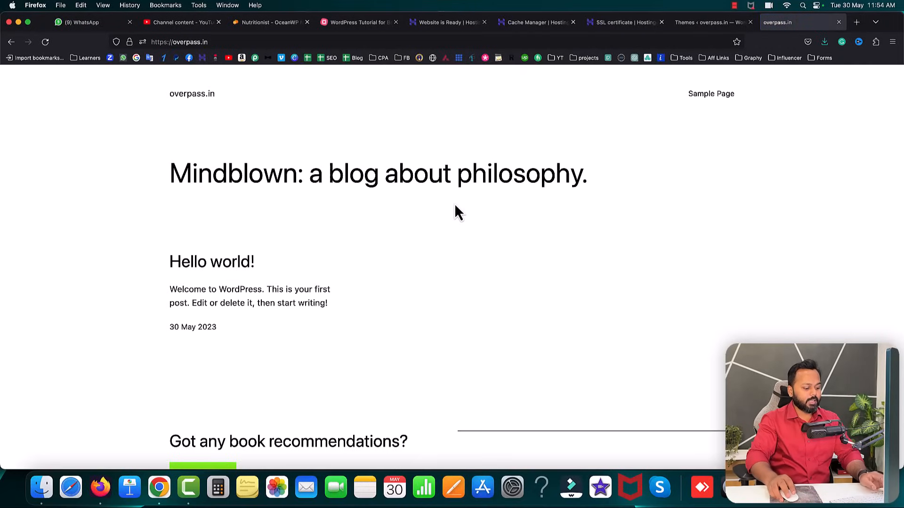
pyautogui.press('super+r')
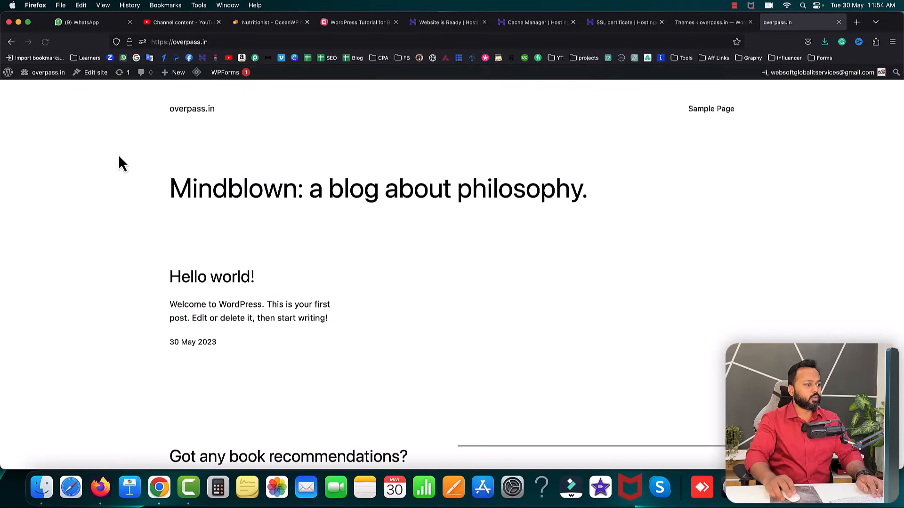
pyautogui.scroll(-3, 435, 240)
pyautogui.scroll(1, 436, 240)
pyautogui.scroll(2, 436, 243)
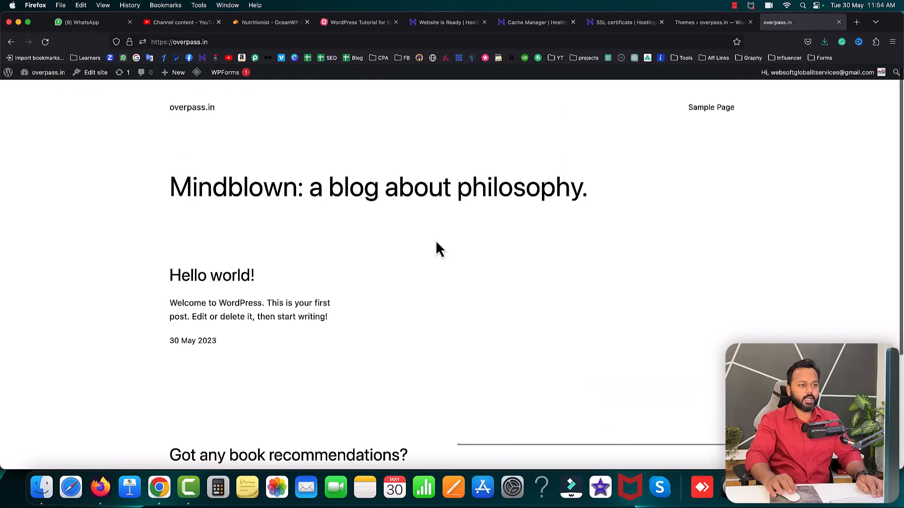
pyautogui.click(691, 23)
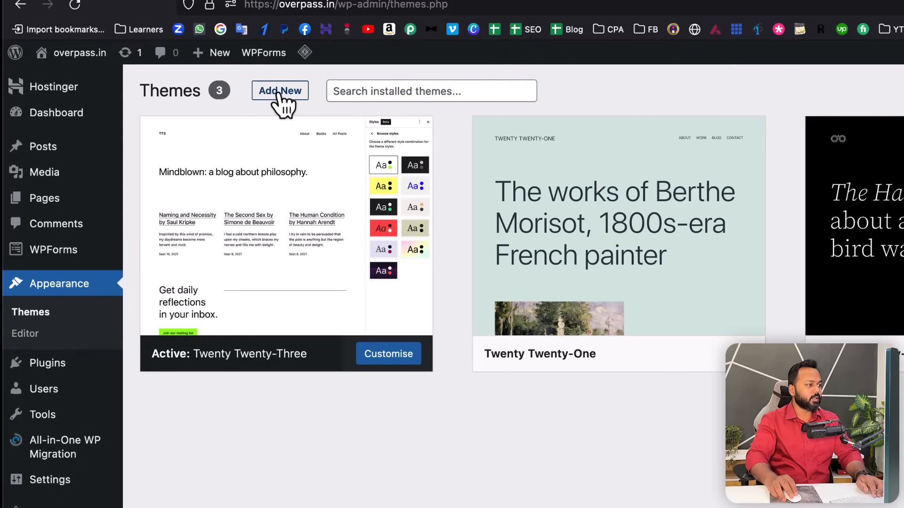
# - Search new themes for 'astra', then install and activate the Astra theme
pyautogui.click(280, 92)
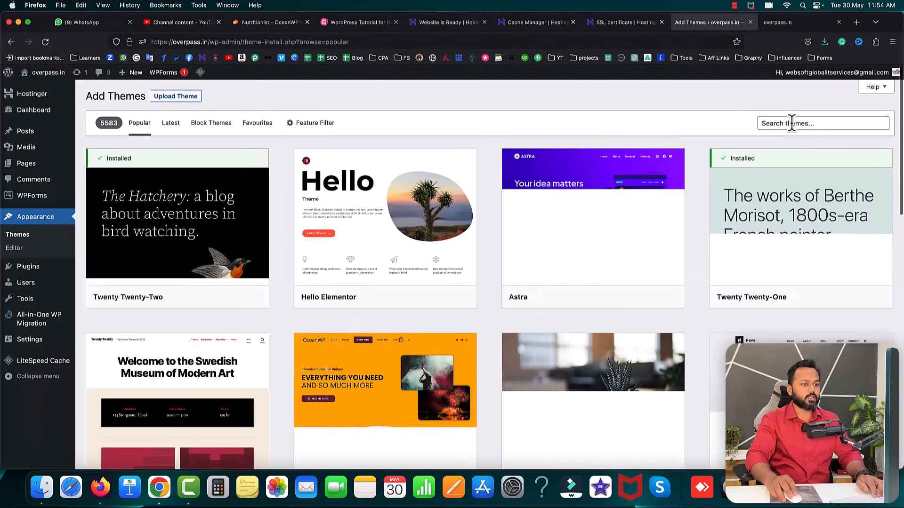
pyautogui.click(787, 124)
pyautogui.write('a')
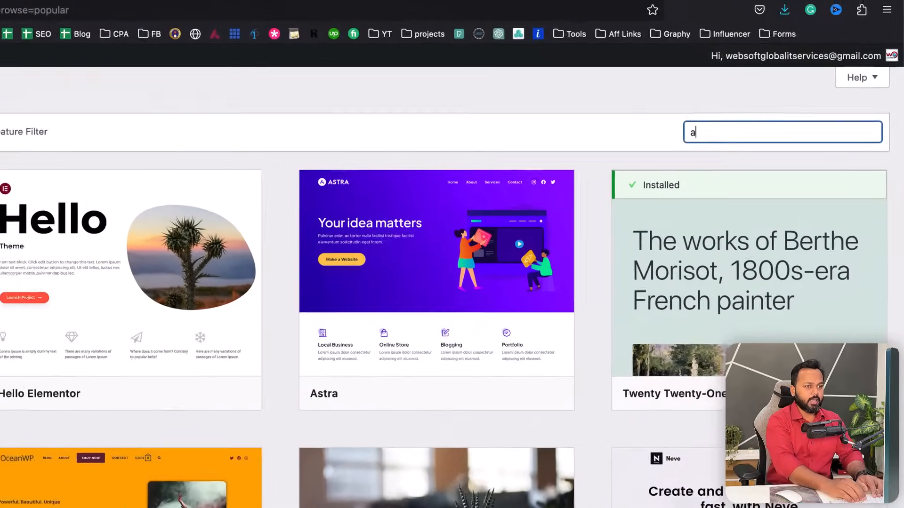
pyautogui.write('stra')
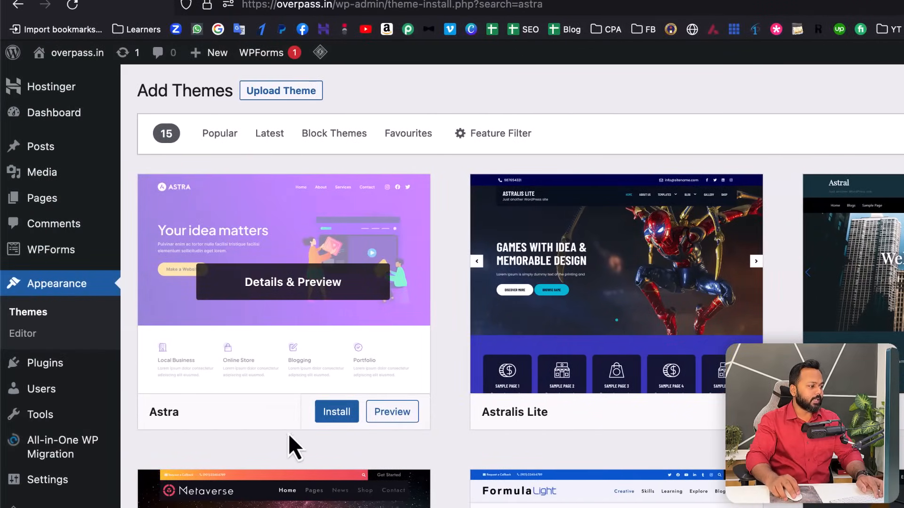
pyautogui.click(343, 415)
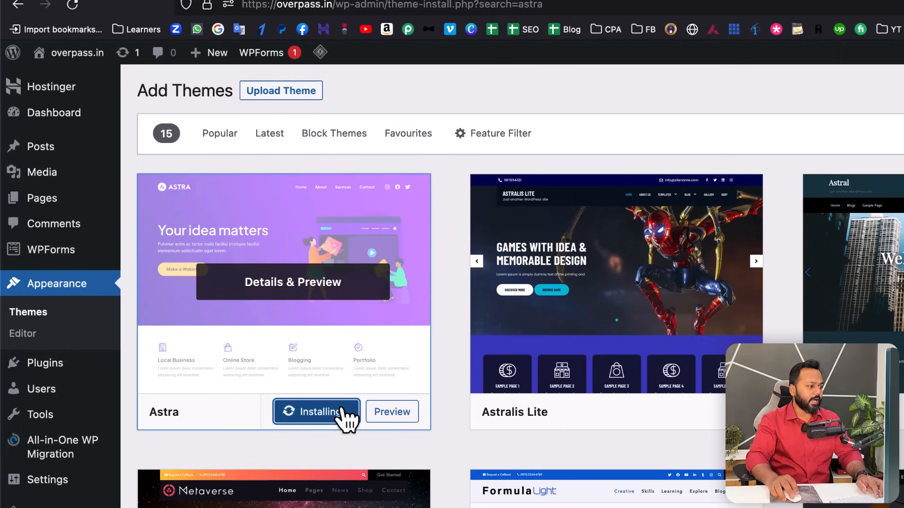
pyautogui.click(330, 414)
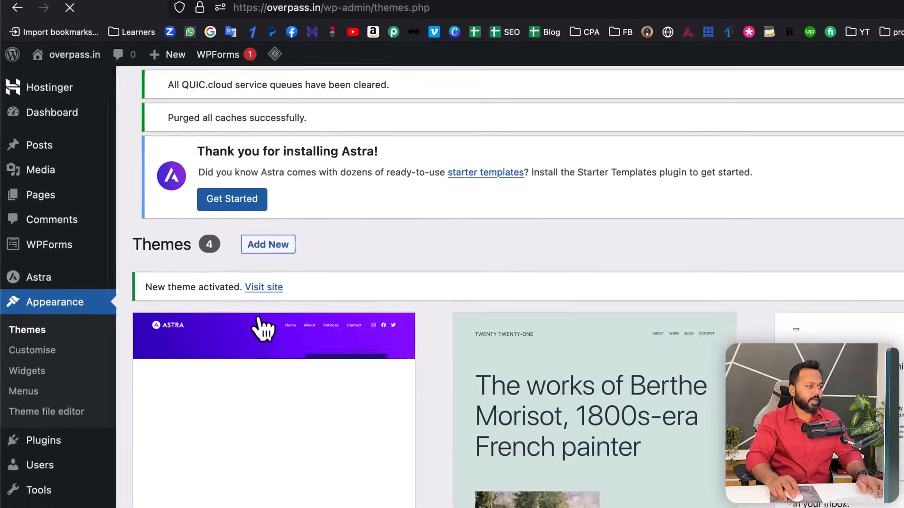
# - Reload the live overpass.in site to confirm it shows the Astra layout
pyautogui.click(792, 23)
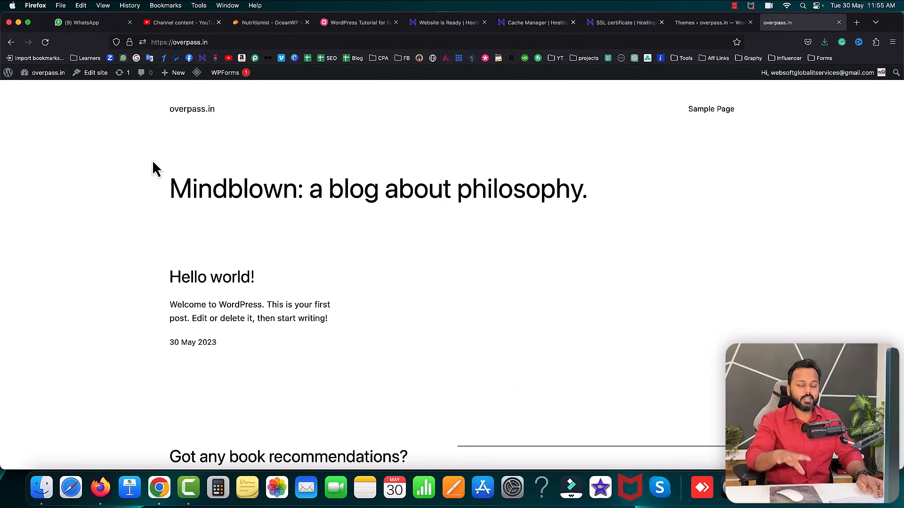
pyautogui.click(700, 24)
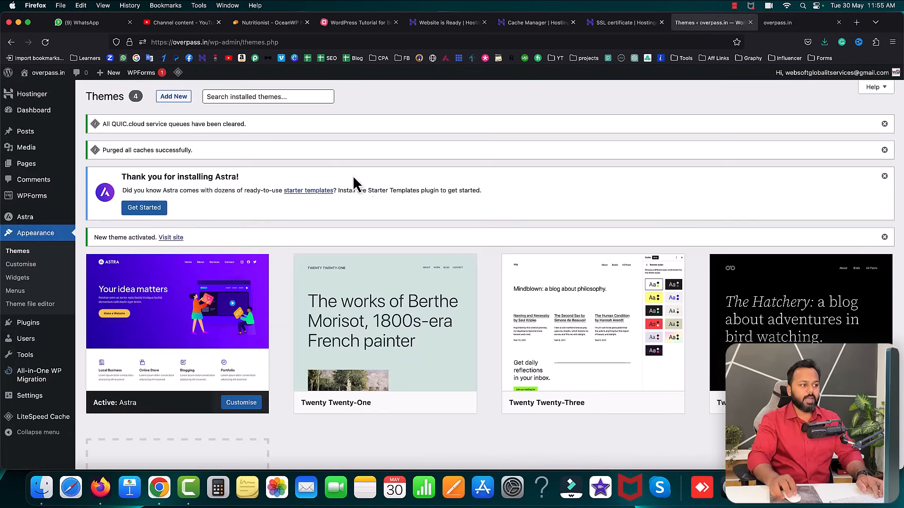
pyautogui.click(792, 25)
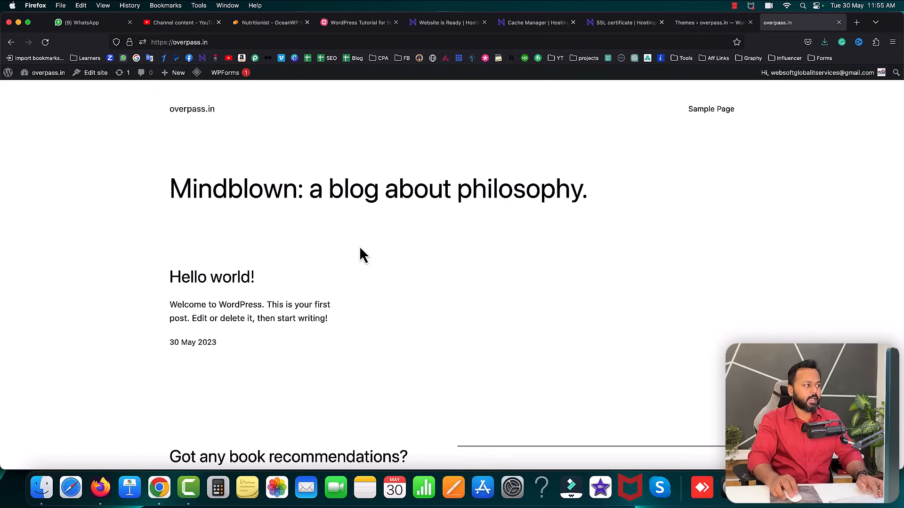
pyautogui.click(44, 43)
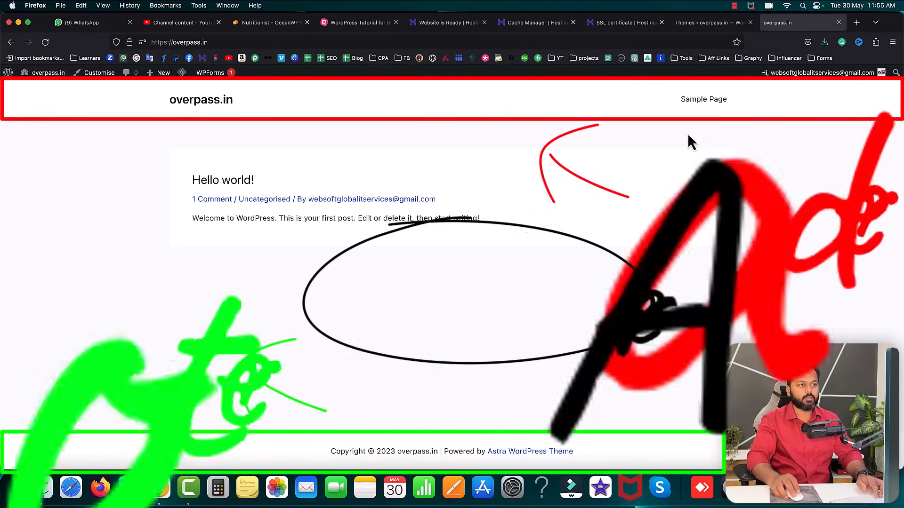
pyautogui.click(358, 23)
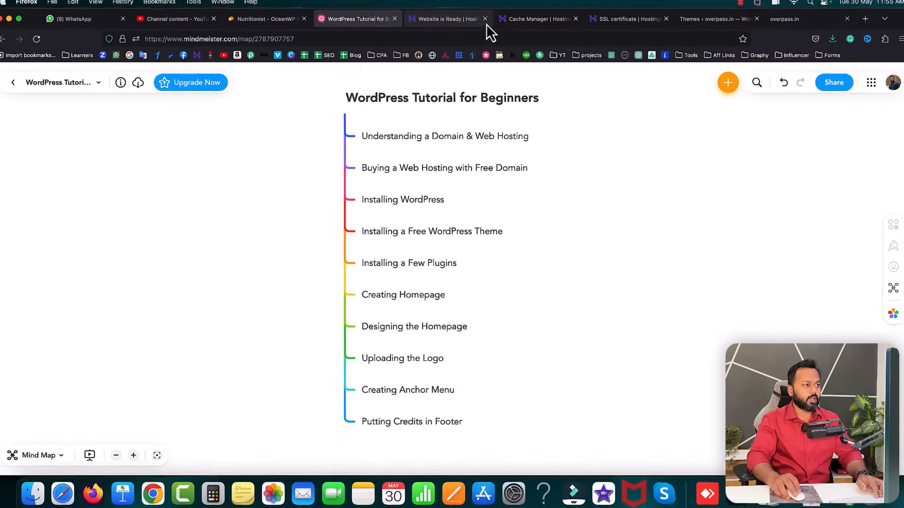
# - Close the Website is Ready, Cache Manager and SSL certificate tabs, returning to Themes
pyautogui.click(485, 19)
pyautogui.click(485, 20)
pyautogui.click(485, 19)
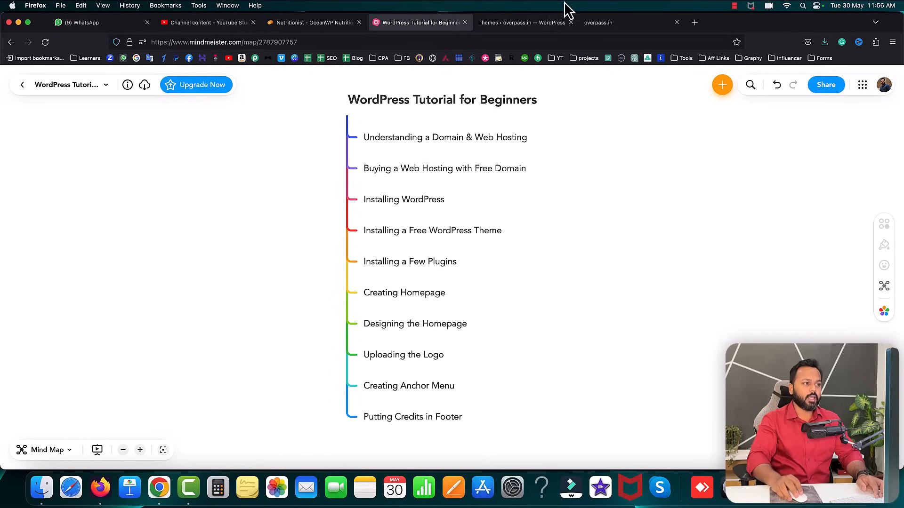
pyautogui.click(527, 23)
pyautogui.moveTo(28, 325)
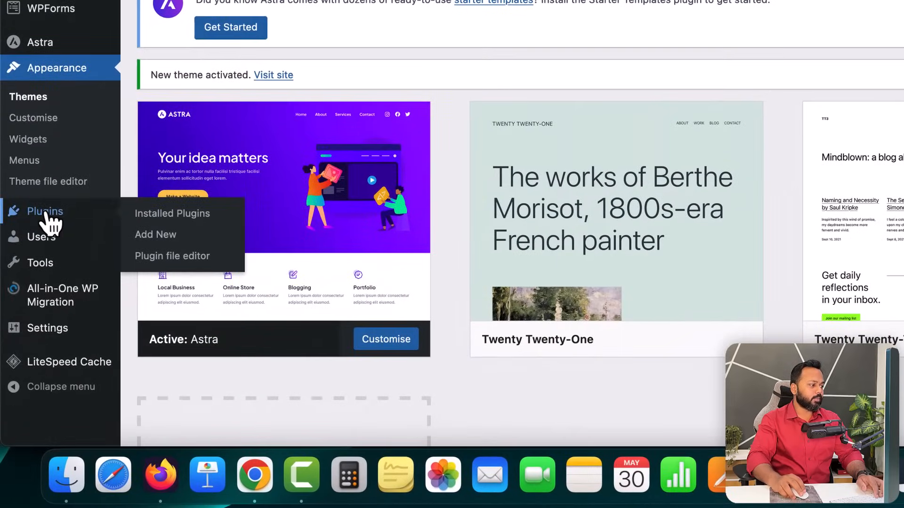
# - Search the plugin directory for 'Elementor' and install Elementor Website Builder
pyautogui.click(151, 236)
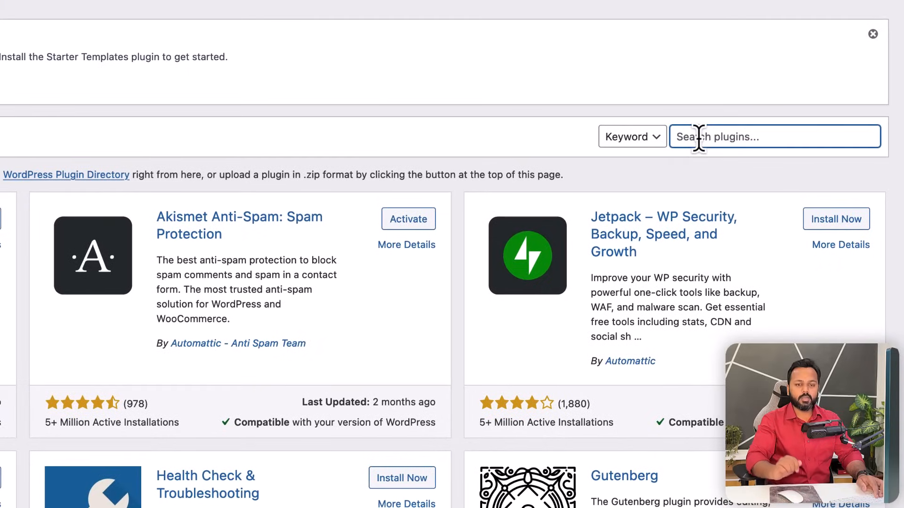
pyautogui.write('Elementor')
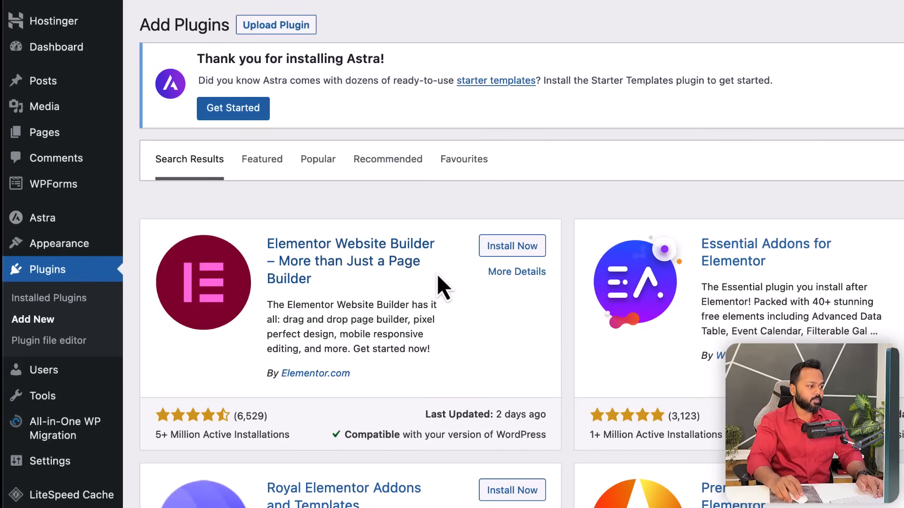
pyautogui.click(524, 247)
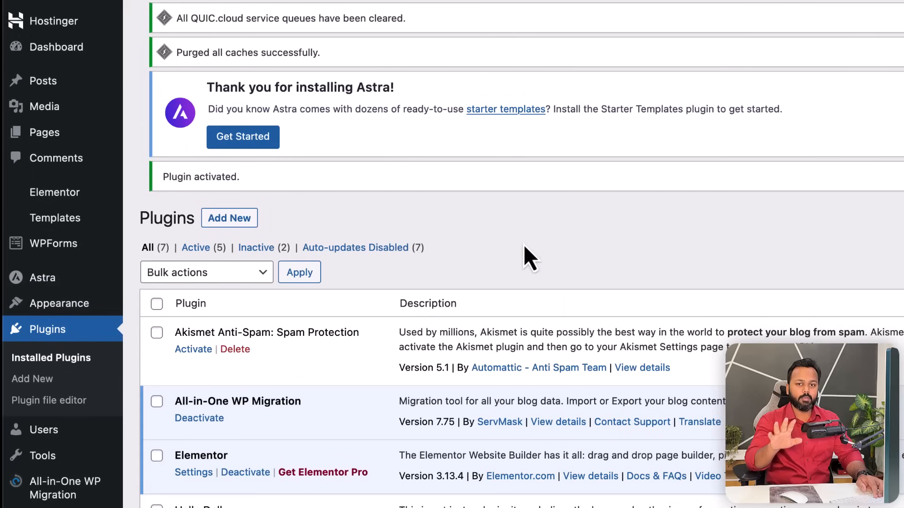
# - Highlight the Elementor, Akismet Anti-Spam and All-in-One WP Migration names in the plugin list
pyautogui.scroll(-5, 524, 248)
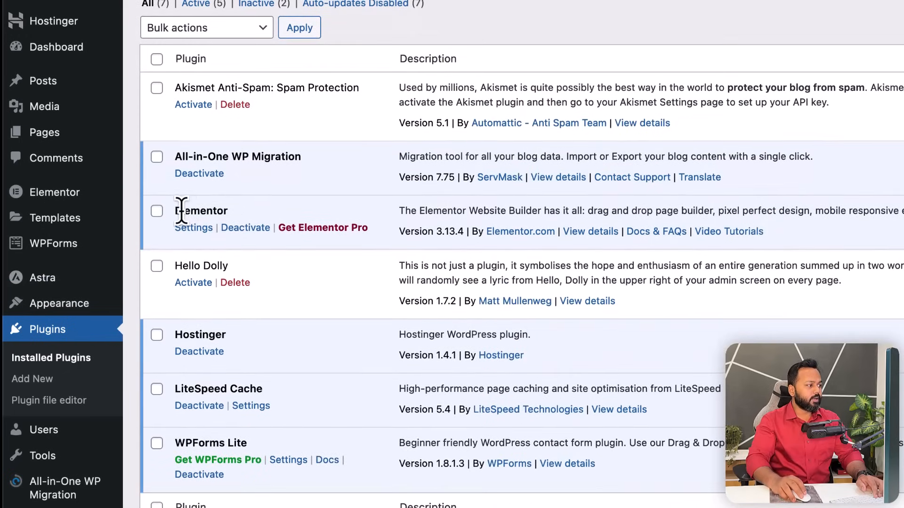
pyautogui.moveTo(176, 211); pyautogui.dragTo(229, 214)
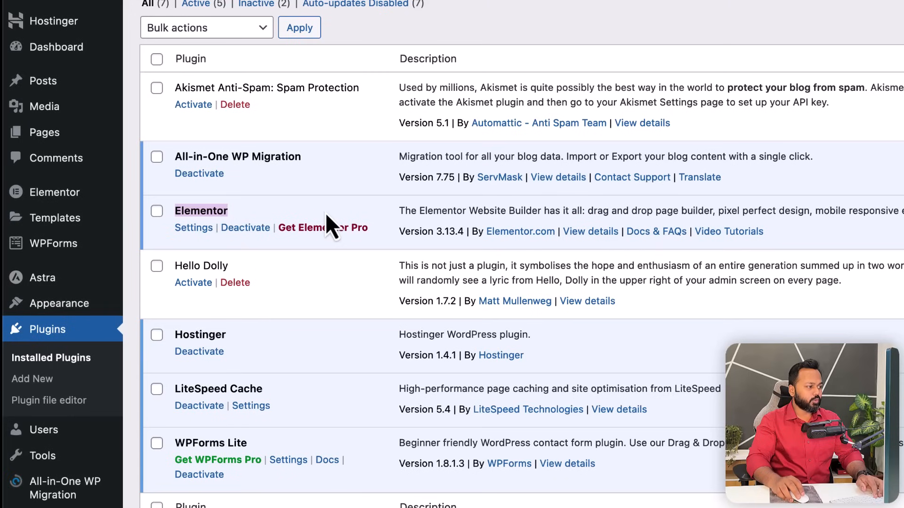
pyautogui.click(367, 209)
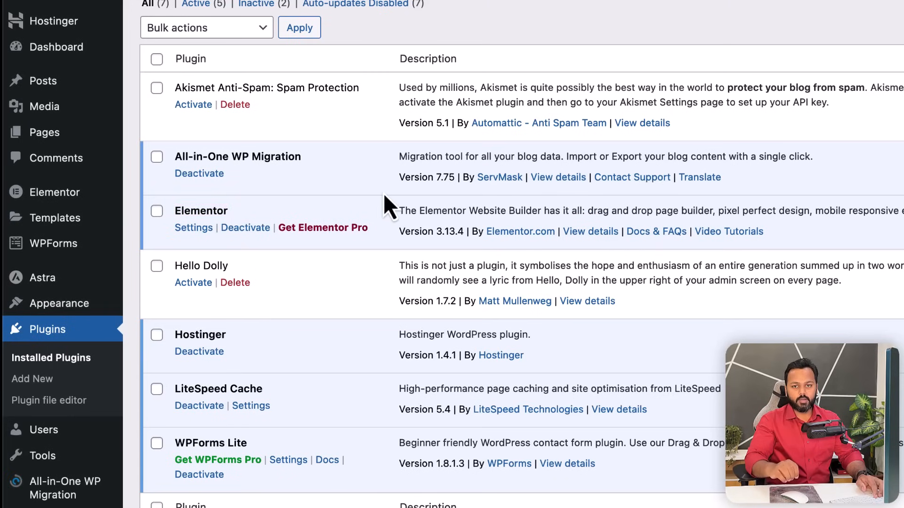
pyautogui.scroll(2, 384, 196)
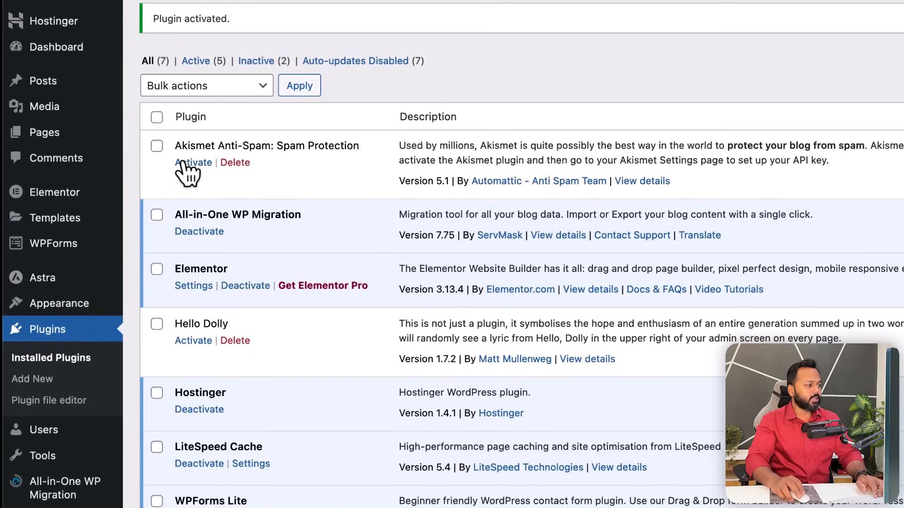
pyautogui.moveTo(176, 145); pyautogui.dragTo(272, 146)
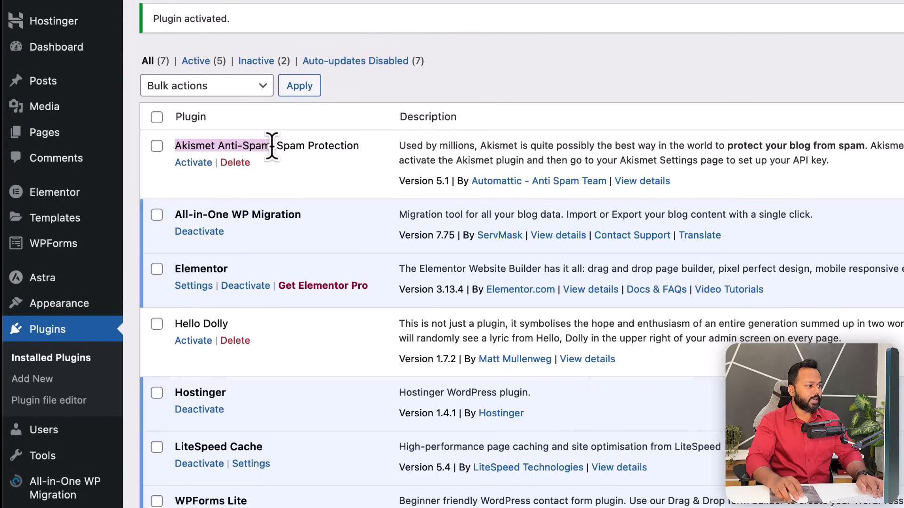
pyautogui.moveTo(175, 215); pyautogui.dragTo(293, 217)
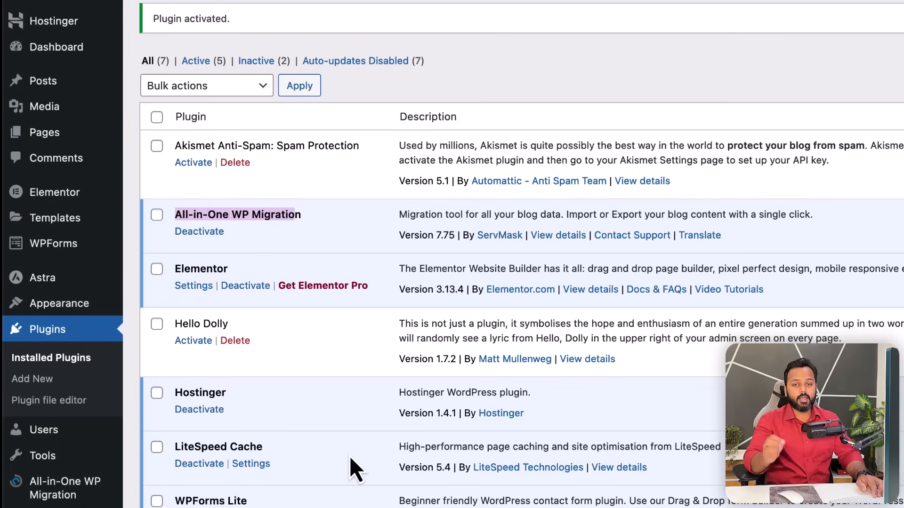
pyautogui.click(339, 235)
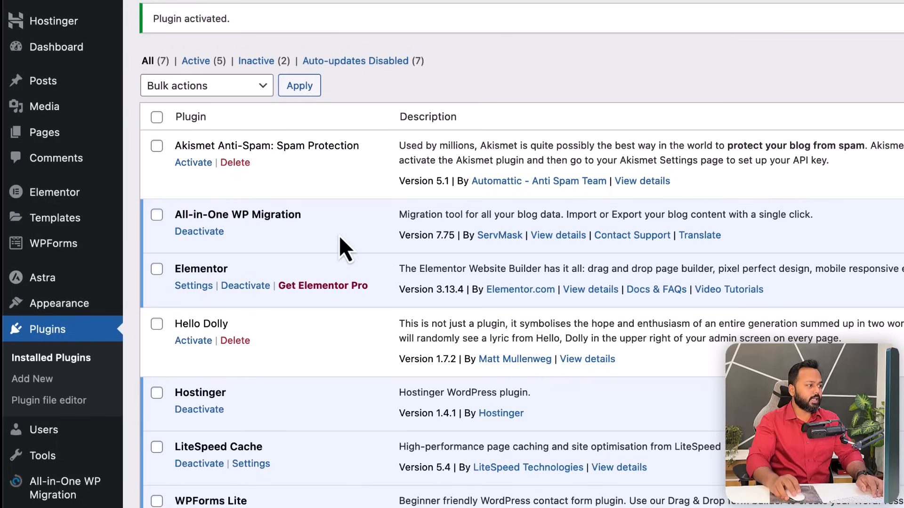
# - Bulk-delete the Akismet Anti-Spam and Hello Dolly plugins and confirm the deletion
pyautogui.click(157, 146)
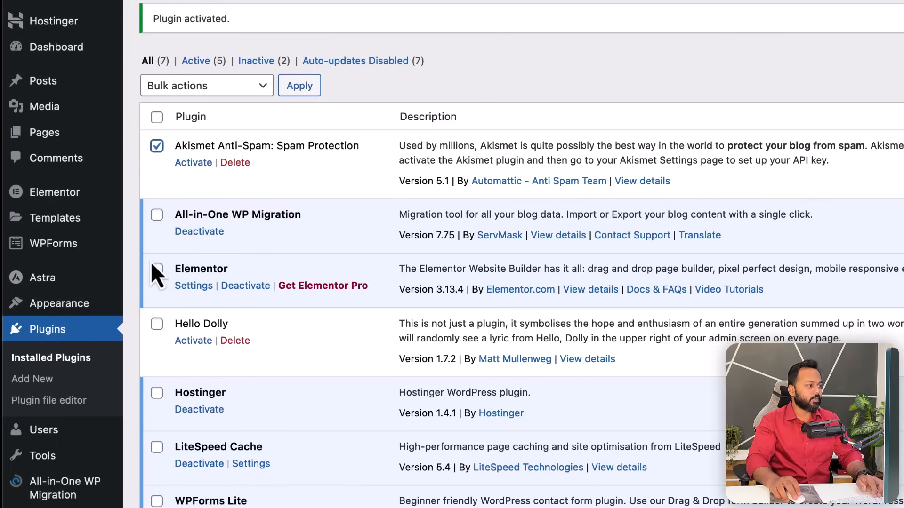
pyautogui.click(157, 325)
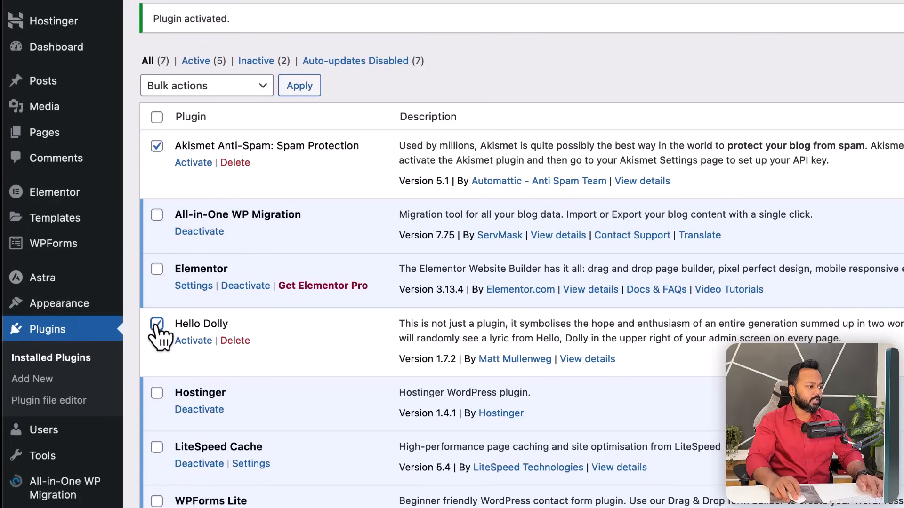
pyautogui.click(165, 91)
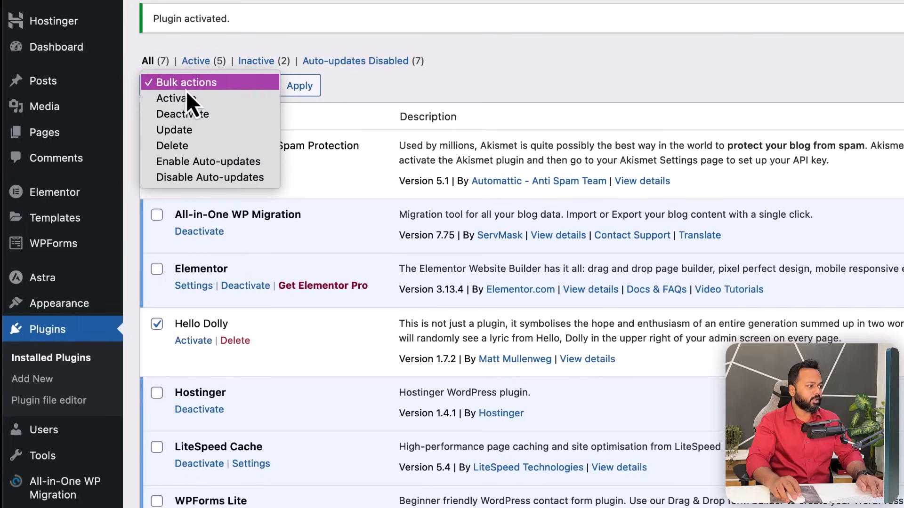
pyautogui.click(193, 143)
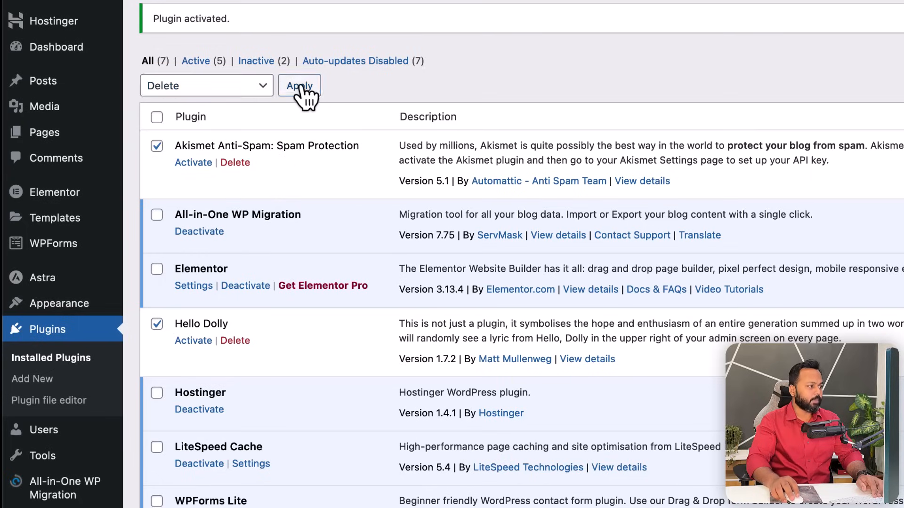
pyautogui.click(298, 88)
pyautogui.click(842, 330)
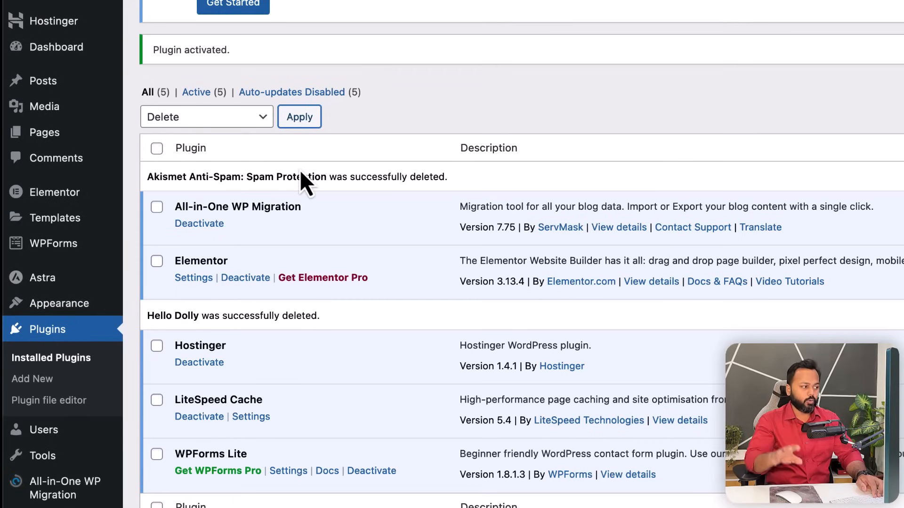
# - Bulk-deactivate WPForms Lite, Hostinger and All-in-One WP Migration
pyautogui.click(157, 454)
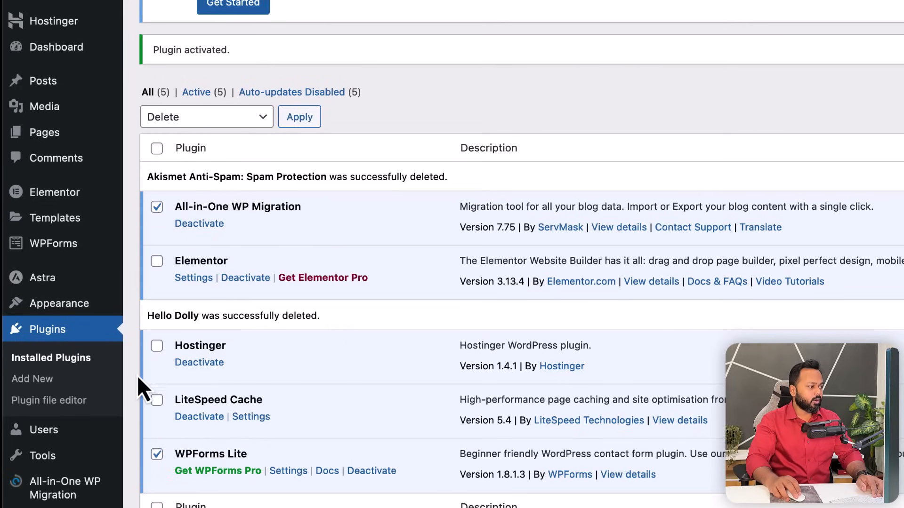
pyautogui.click(157, 346)
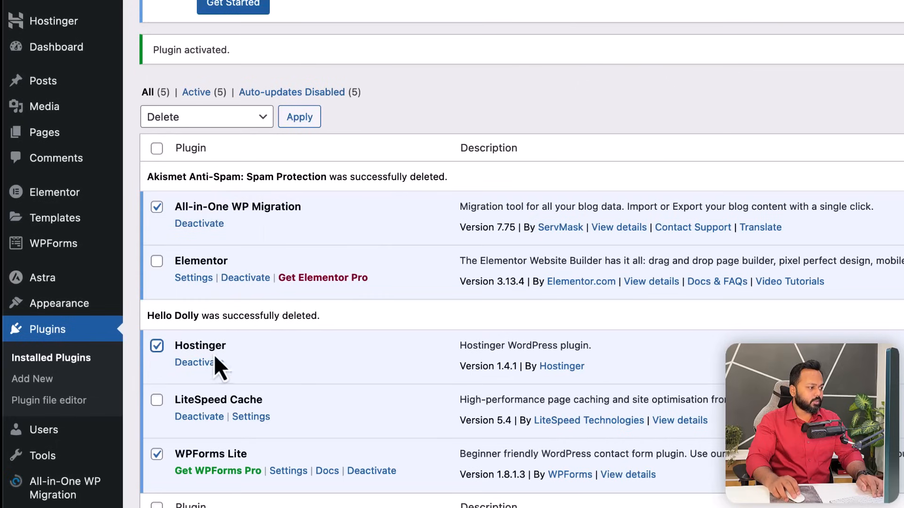
pyautogui.click(283, 361)
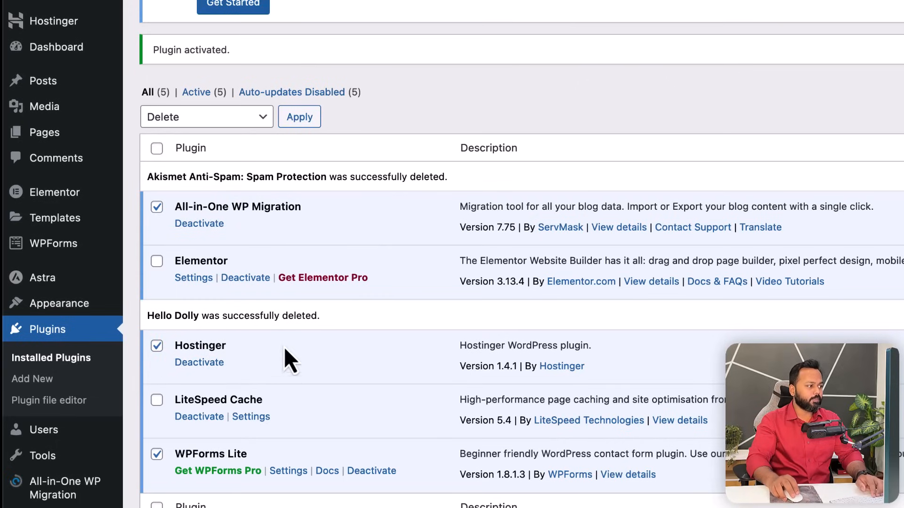
pyautogui.click(224, 120)
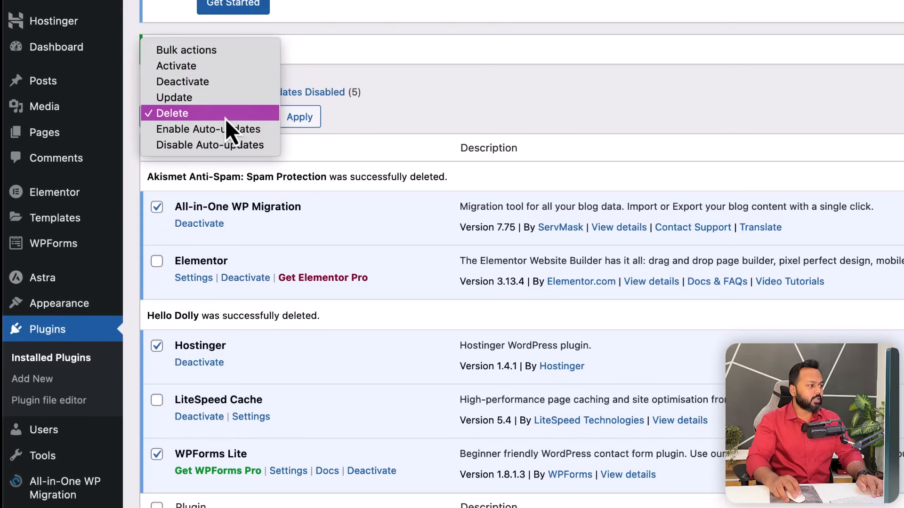
pyautogui.click(191, 84)
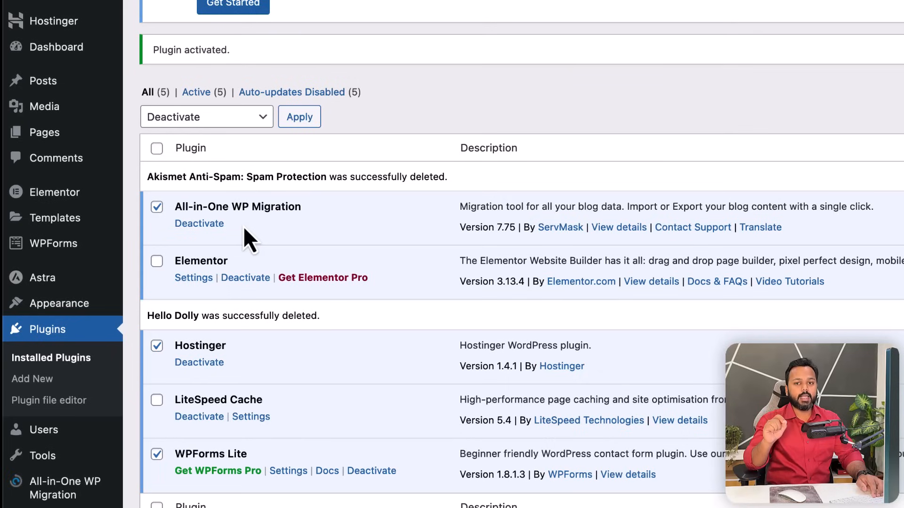
pyautogui.click(301, 117)
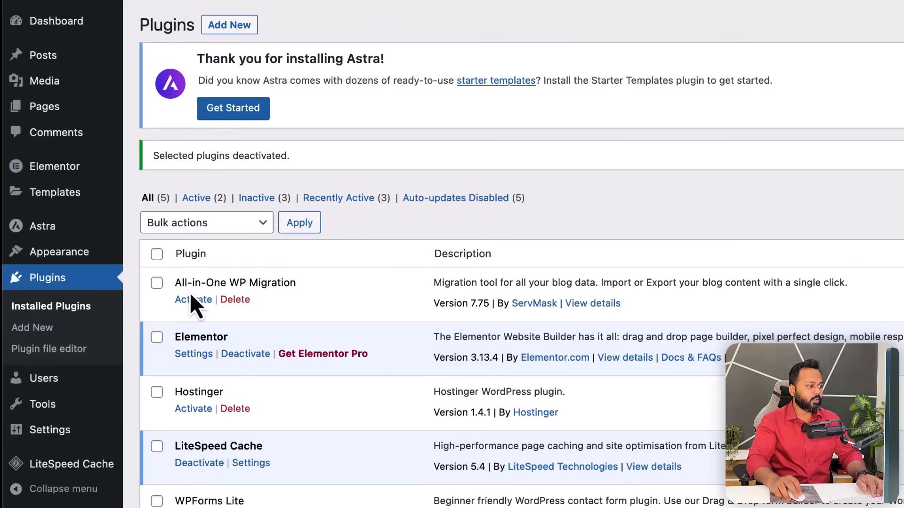
# - Bulk-delete the three deactivated plugins and confirm the deletion
pyautogui.click(157, 285)
pyautogui.scroll(-1, 188, 447)
pyautogui.click(157, 454)
pyautogui.click(226, 180)
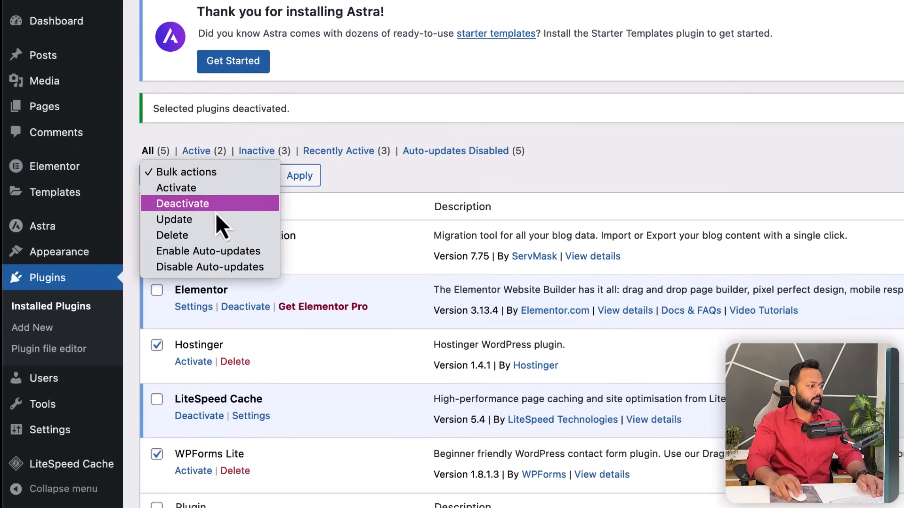
pyautogui.click(205, 236)
pyautogui.click(288, 183)
pyautogui.click(843, 327)
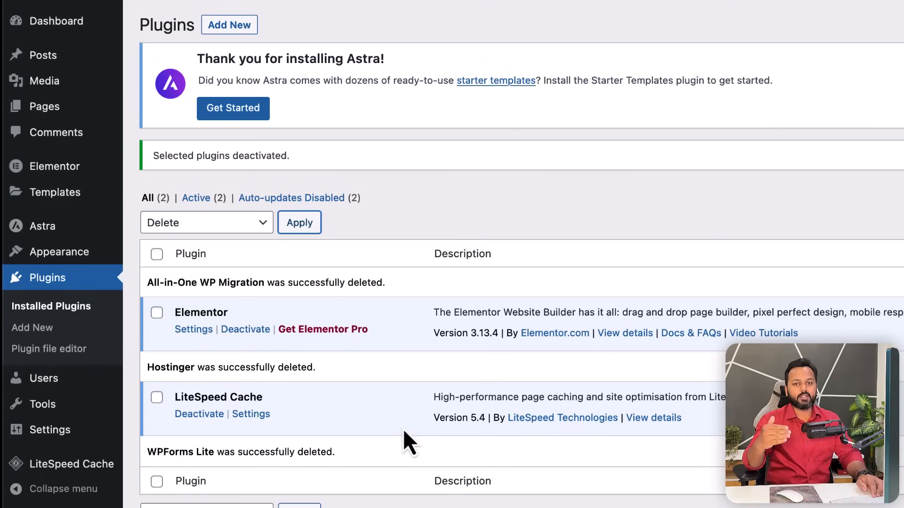
# - Highlight the Elementor plugin name in the remaining plugin list
pyautogui.click(176, 312)
pyautogui.moveTo(176, 312); pyautogui.dragTo(225, 312)
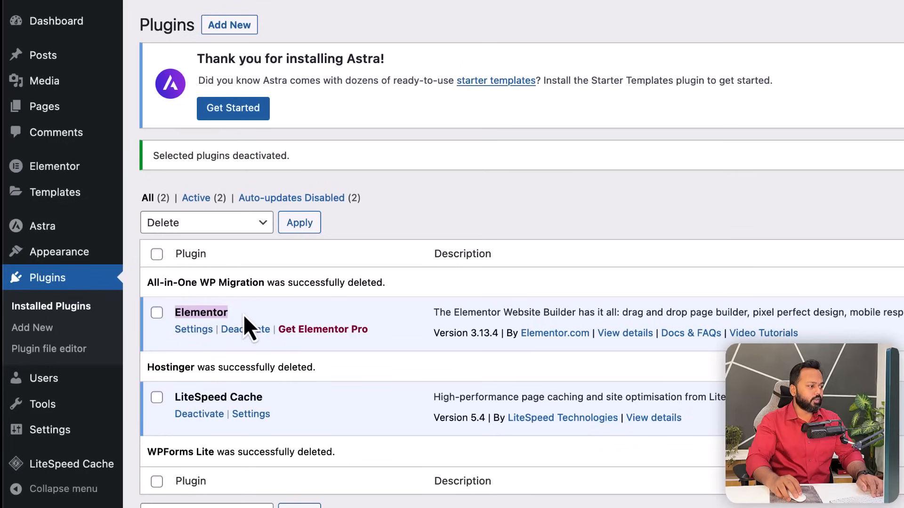
pyautogui.click(244, 315)
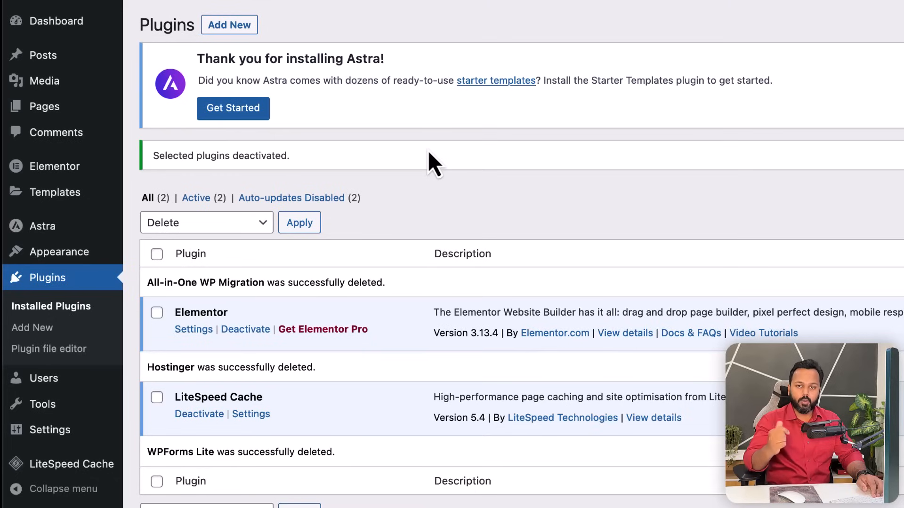
# - Upload elementor-pro-3.11.2.zip from the Plugins\elementor-pro folder, install it and activate Elementor Pro
pyautogui.click(233, 29)
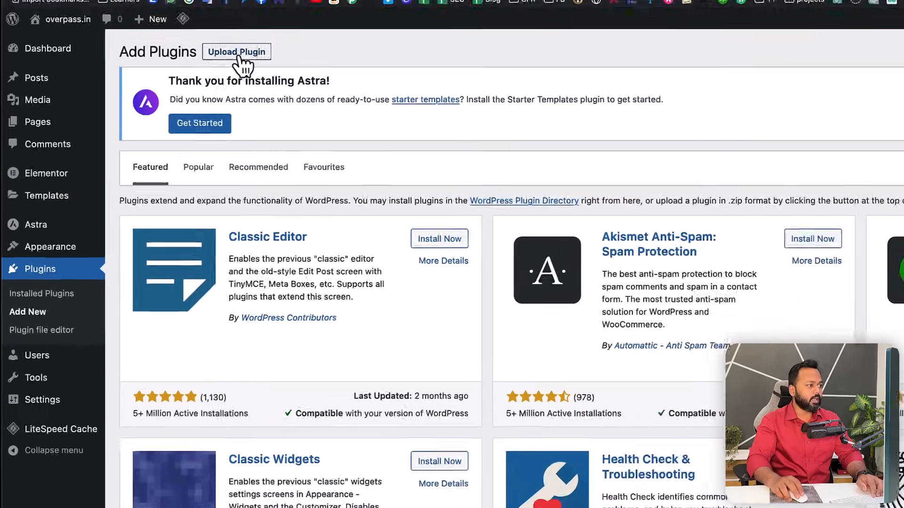
pyautogui.click(240, 50)
pyautogui.click(426, 245)
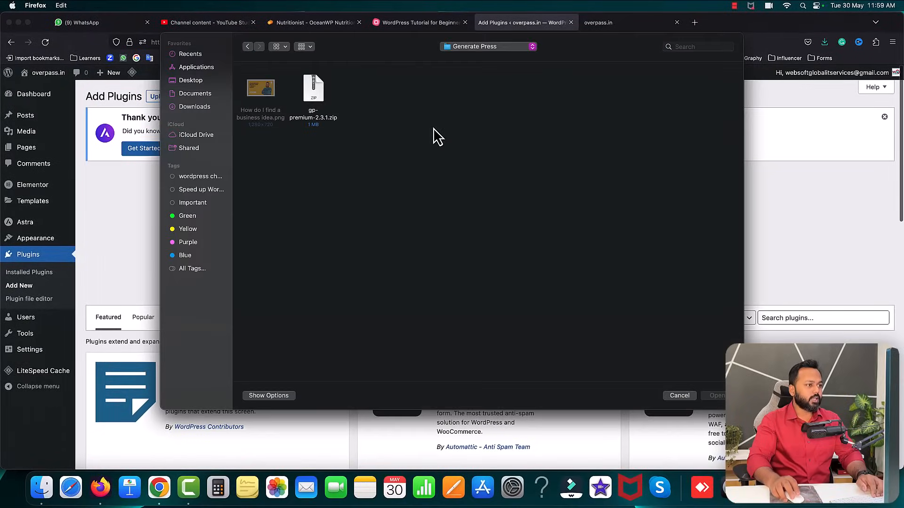
pyautogui.click(473, 49)
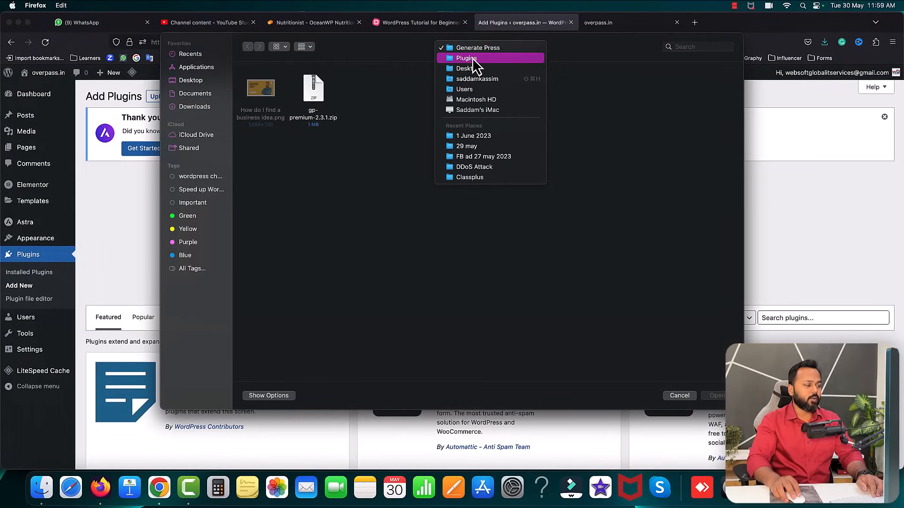
pyautogui.click(474, 58)
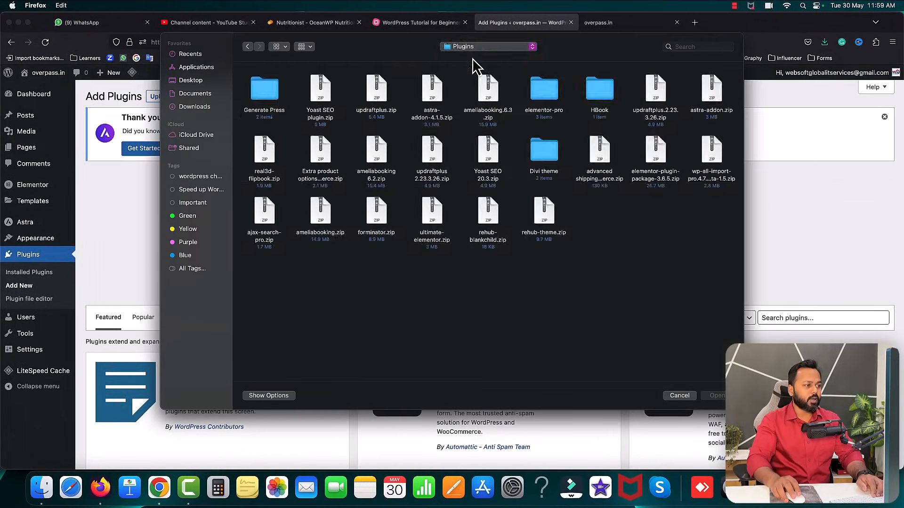
pyautogui.doubleClick(545, 92)
pyautogui.click(366, 99)
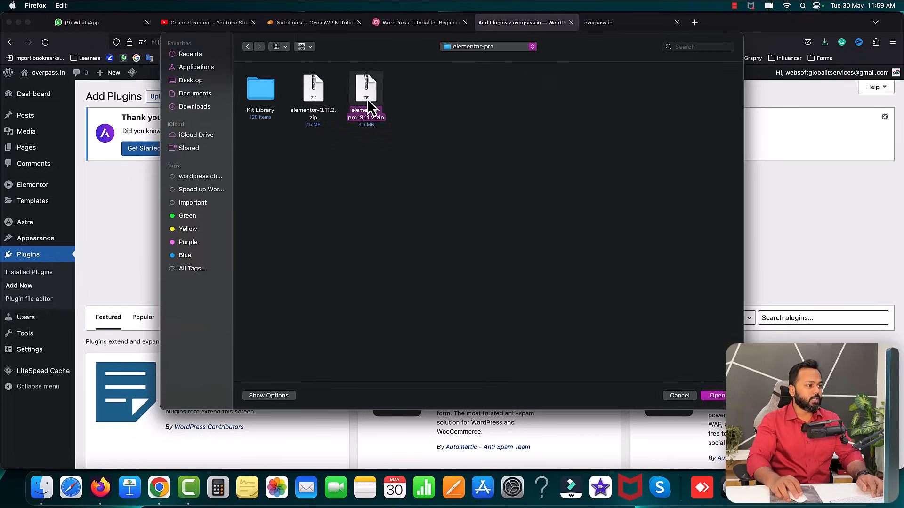
pyautogui.click(718, 396)
pyautogui.click(558, 250)
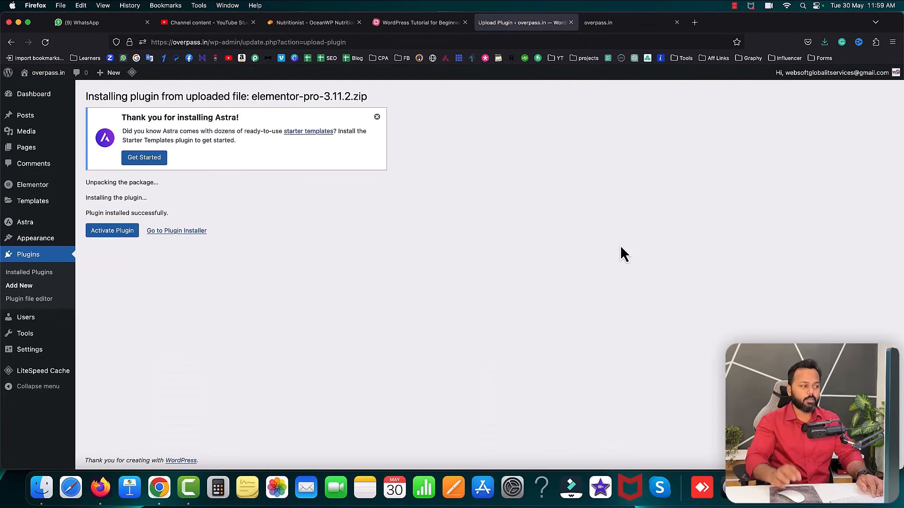
pyautogui.click(115, 232)
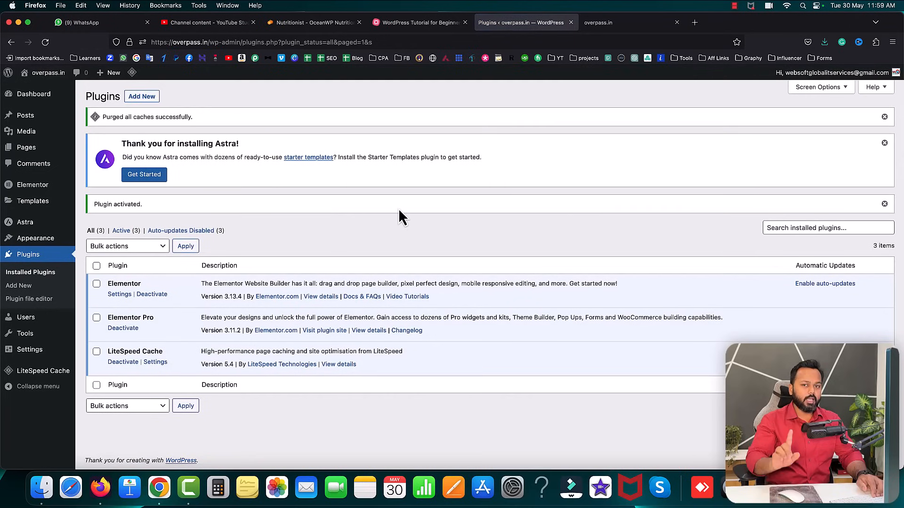
# - Search the plugin directory for 'disable gutenberg' and install the Disable Gutenberg plugin
pyautogui.click(144, 96)
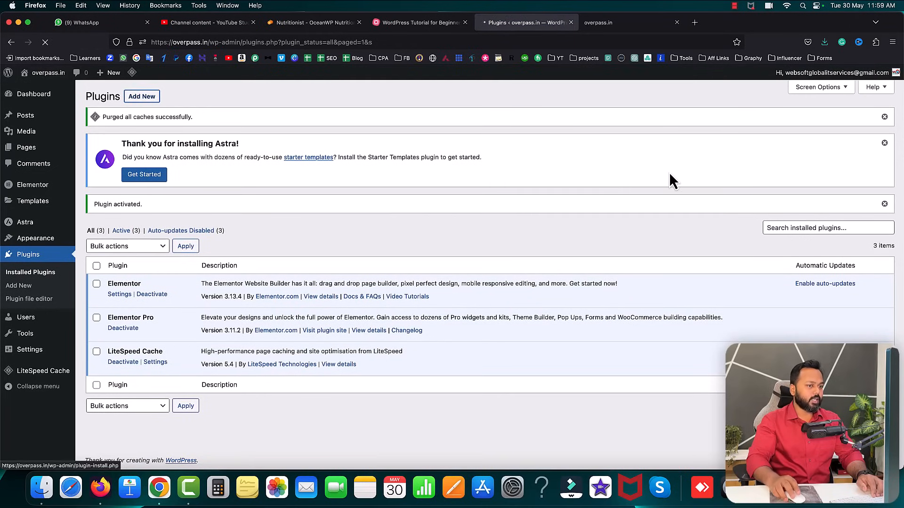
pyautogui.click(775, 181)
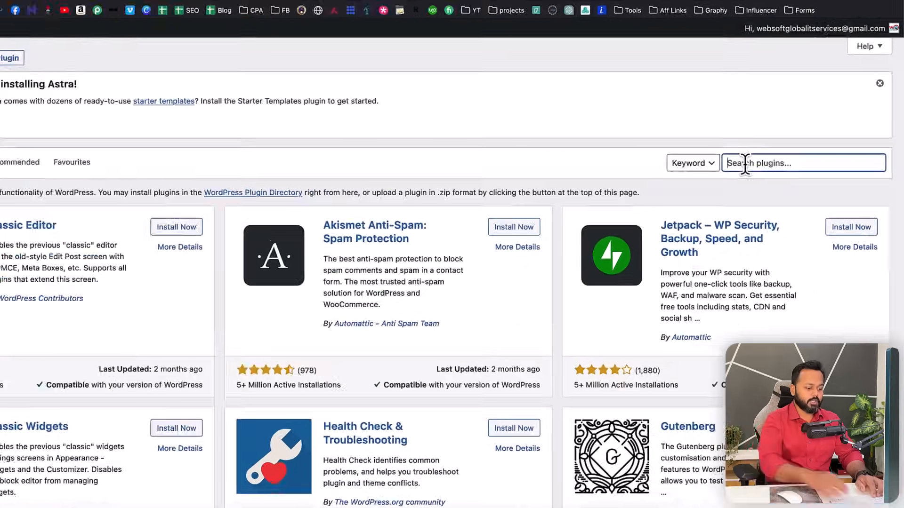
pyautogui.write('d')
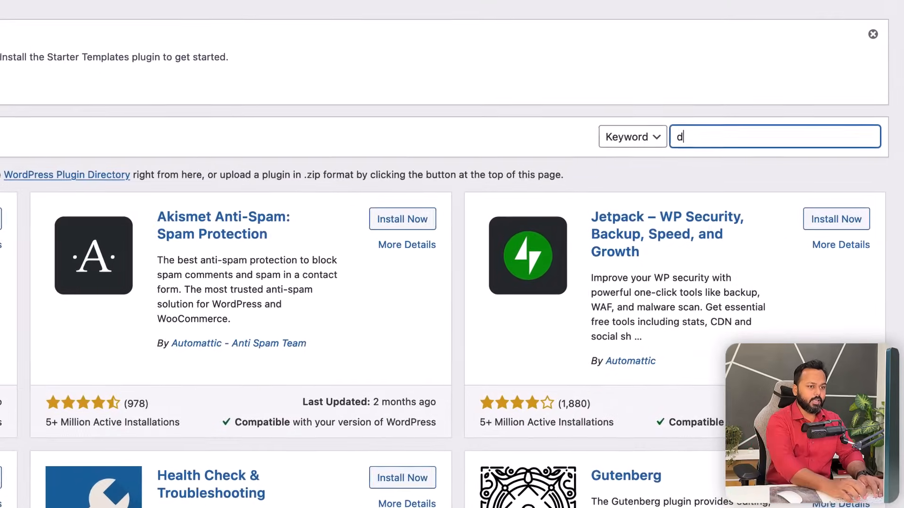
pyautogui.write('isable guten')
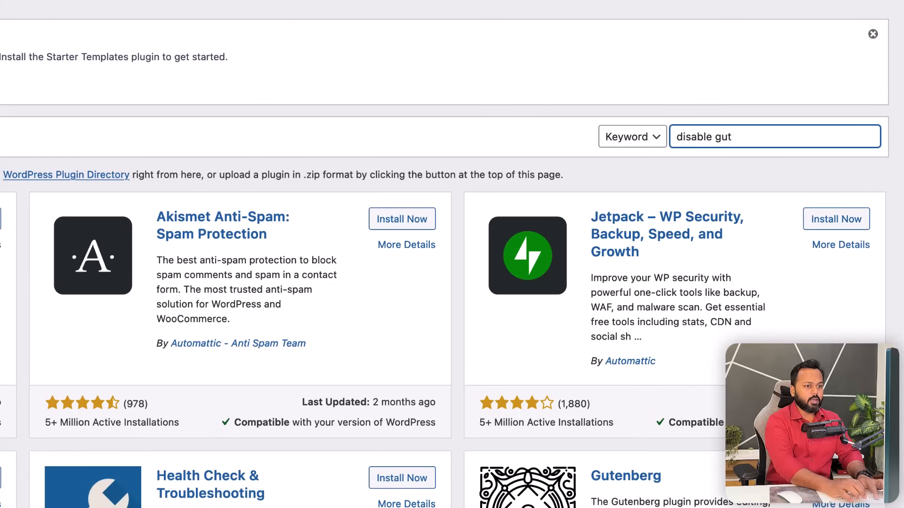
pyautogui.write('berg')
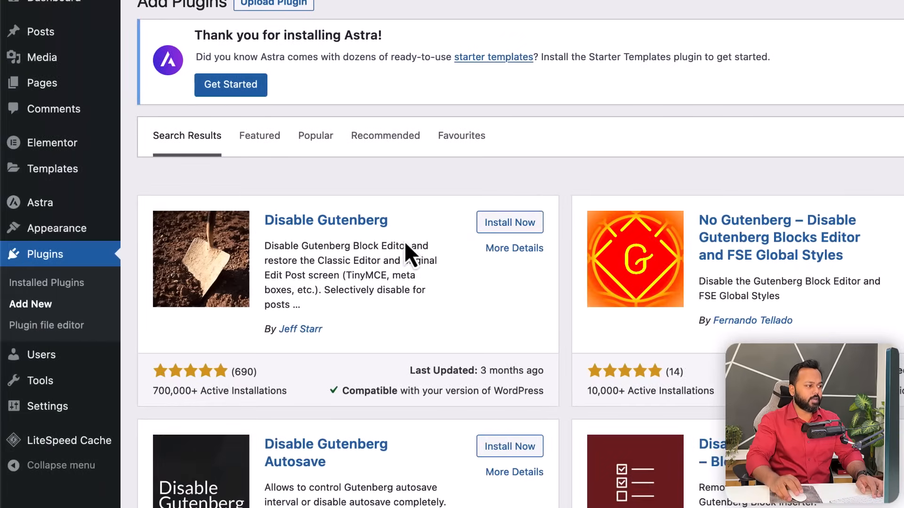
pyautogui.click(524, 224)
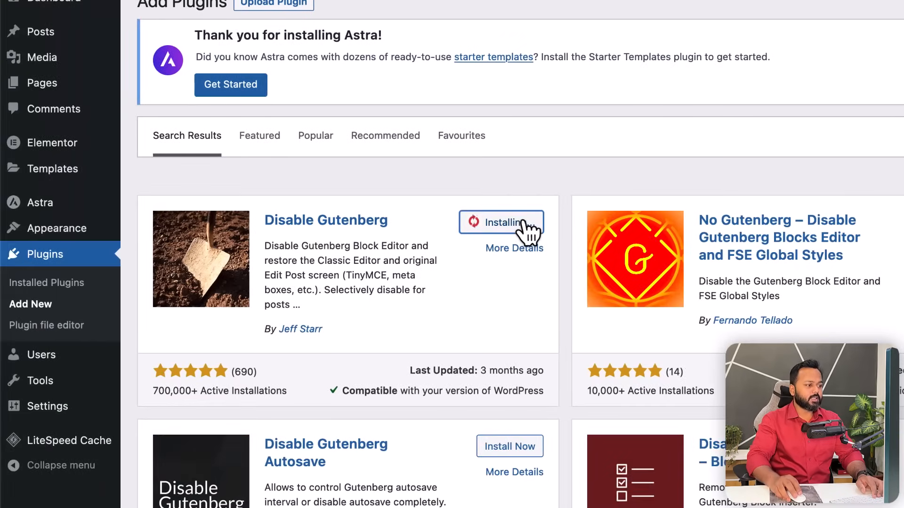
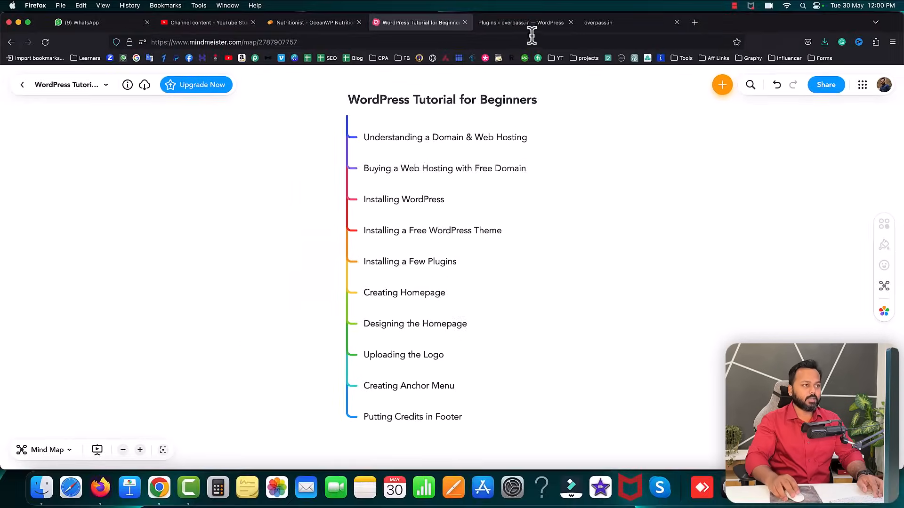
# - Start a new page titled 'Home'
pyautogui.click(521, 23)
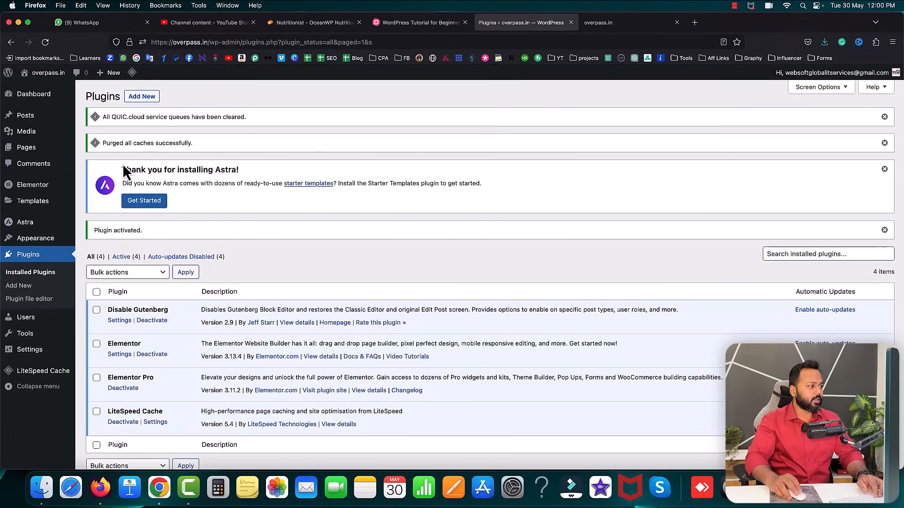
pyautogui.moveTo(62, 148)
pyautogui.click(99, 163)
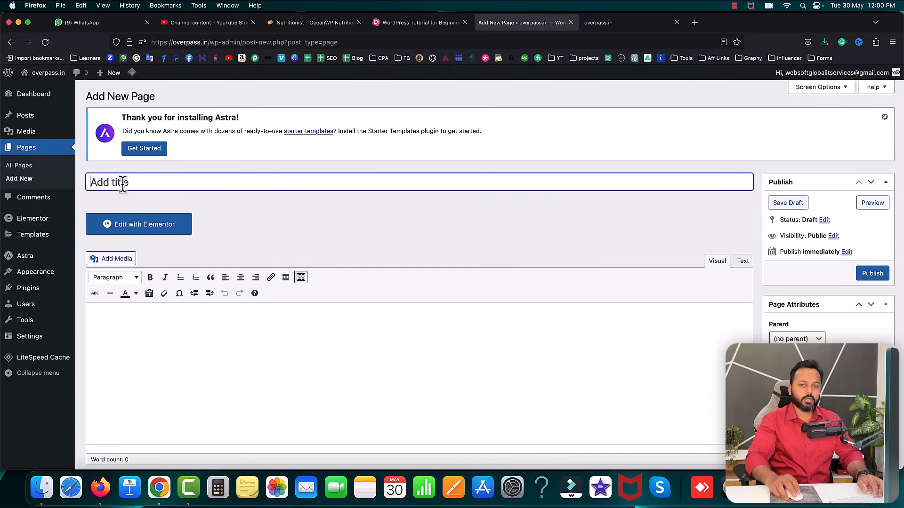
pyautogui.write('Home')
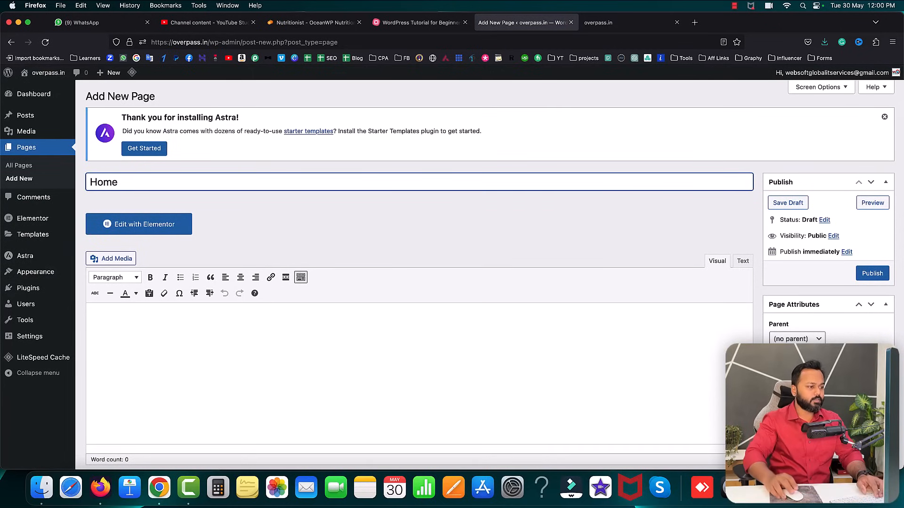
pyautogui.click(758, 283)
# - In Astra Settings, choose No Sidebar and the Full Width / Stretched content layout
pyautogui.scroll(-10, 758, 283)
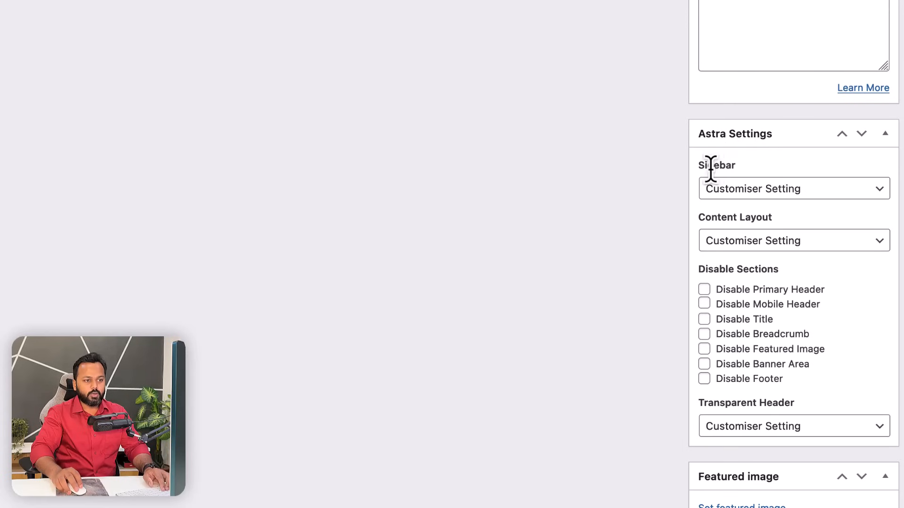
pyautogui.click(757, 189)
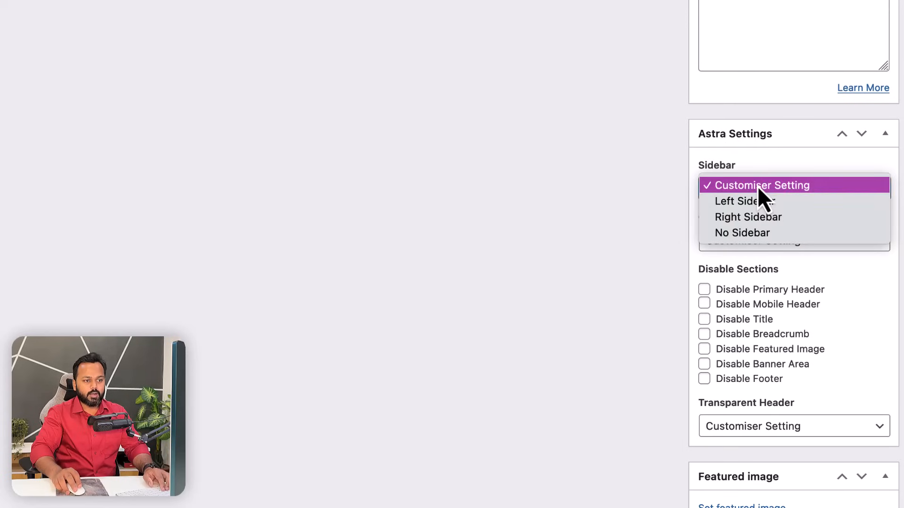
pyautogui.click(749, 234)
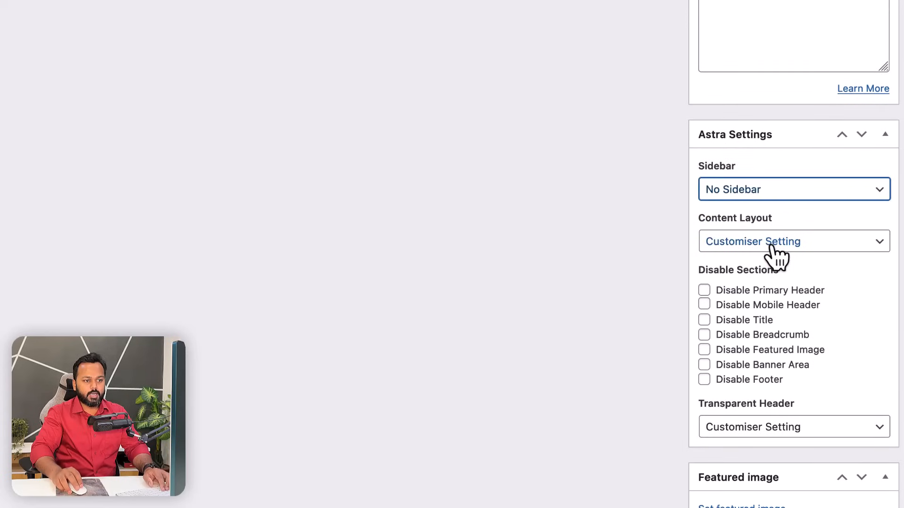
pyautogui.click(772, 245)
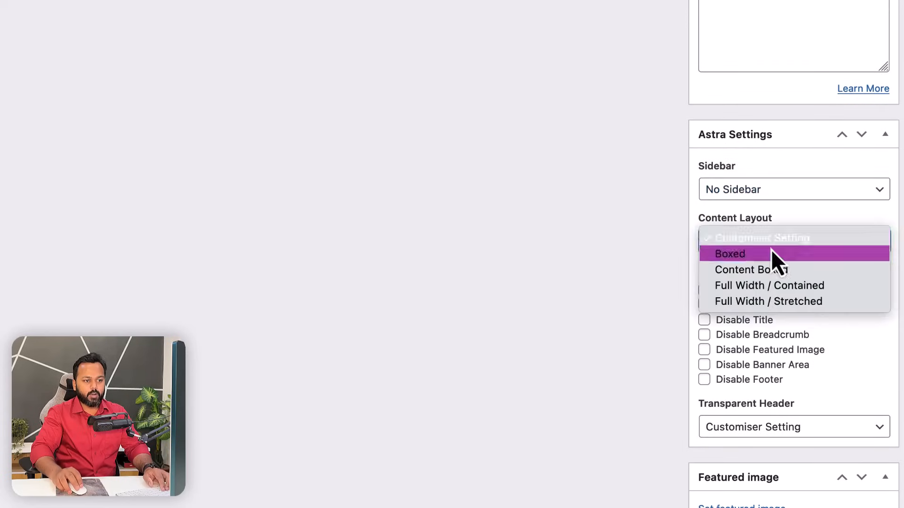
pyautogui.click(767, 302)
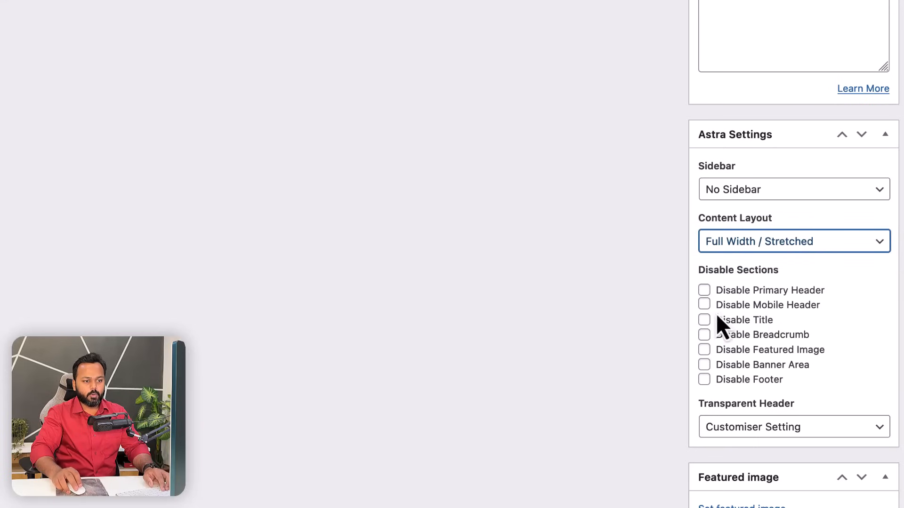
# - Disable the title, breadcrumb, featured image and banner area for the page
pyautogui.click(704, 321)
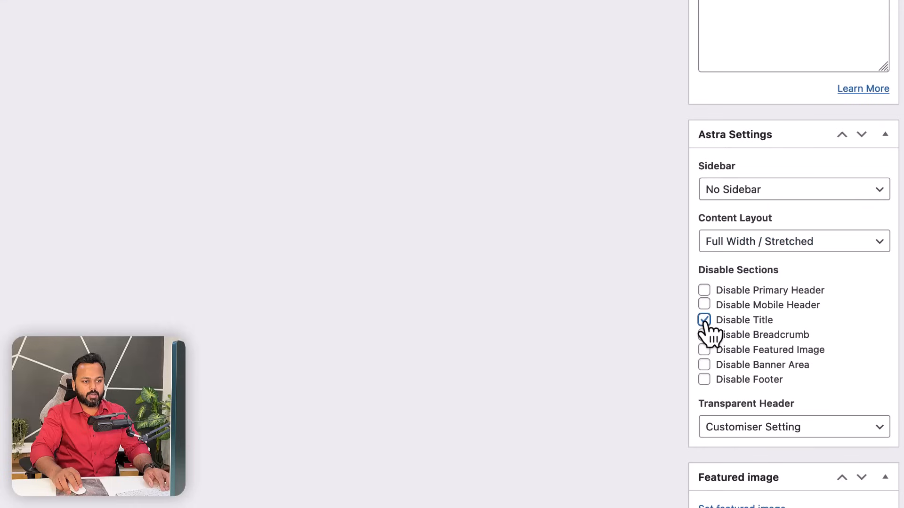
pyautogui.click(704, 335)
pyautogui.click(705, 350)
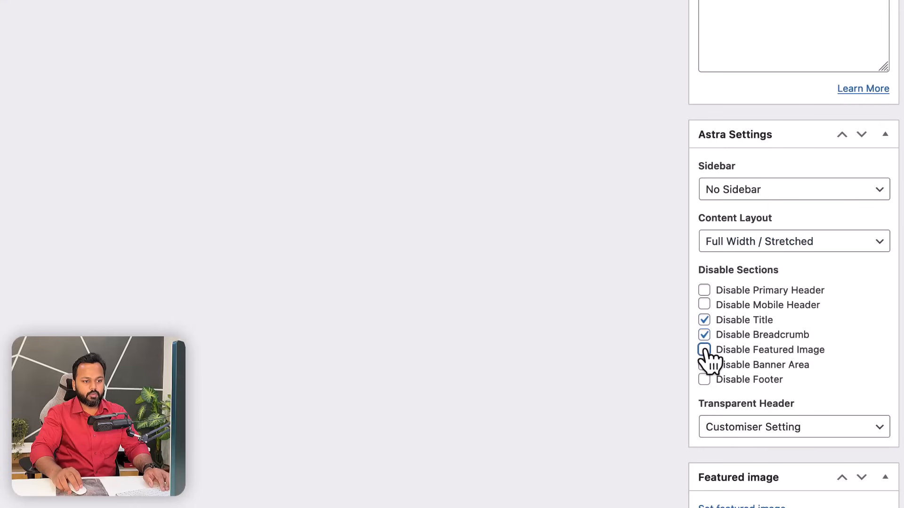
pyautogui.click(705, 365)
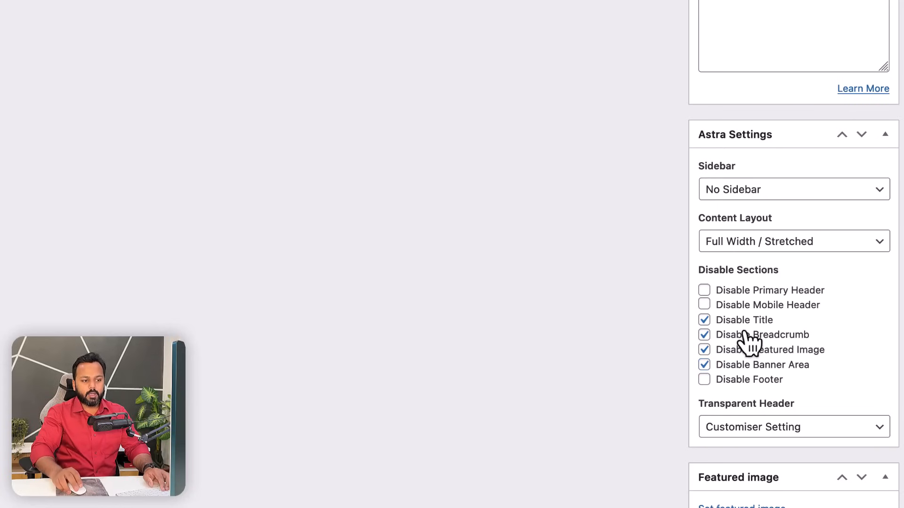
pyautogui.scroll(15, 609, 301)
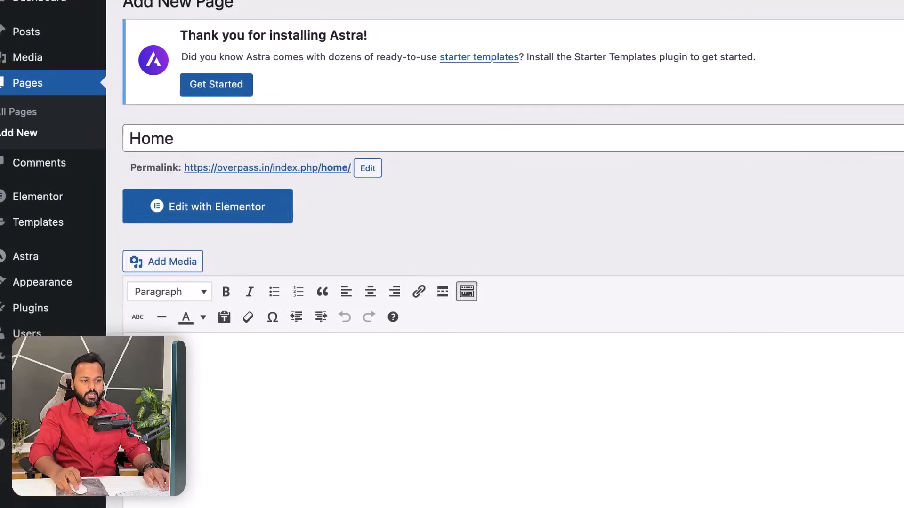
pyautogui.scroll(-12, 815, 309)
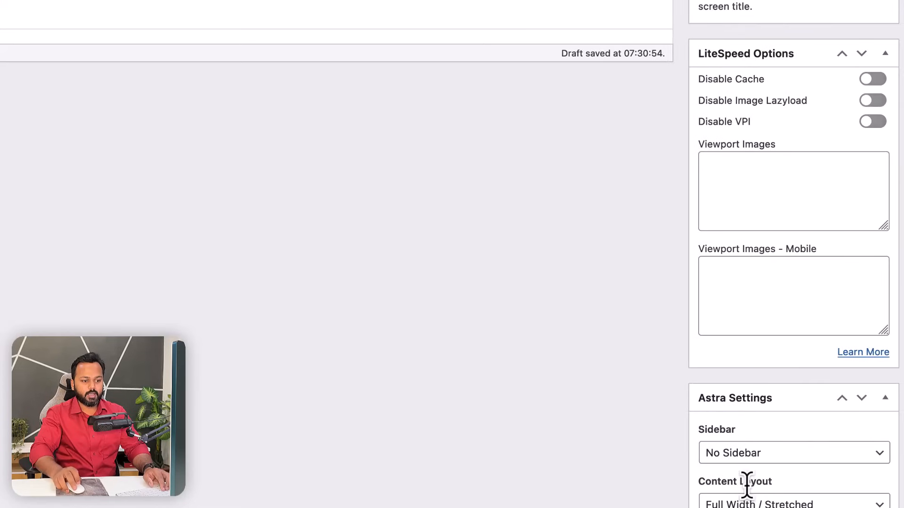
pyautogui.scroll(-5, 747, 485)
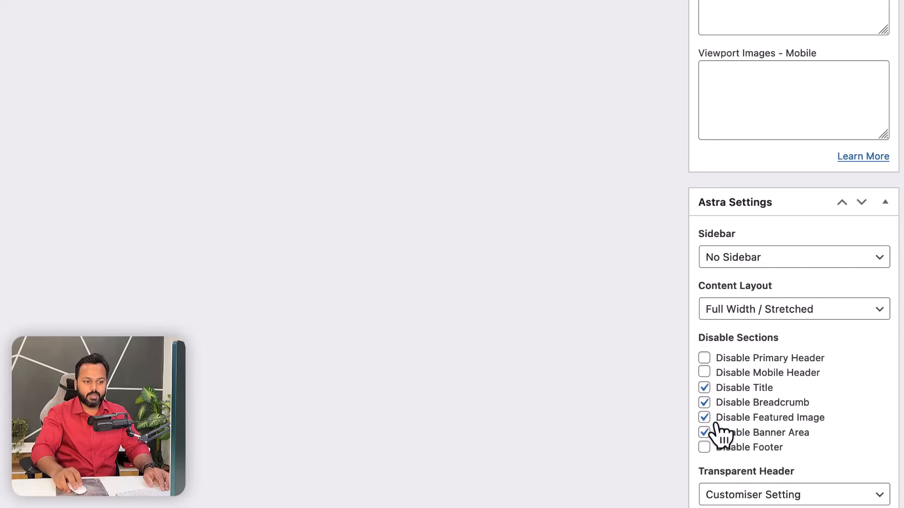
pyautogui.scroll(15, 667, 397)
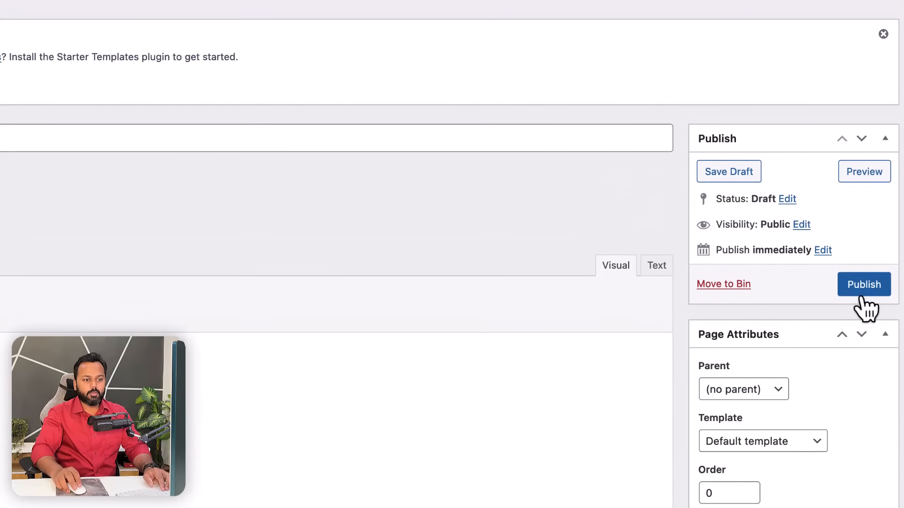
# - Publish the Home page
pyautogui.click(862, 302)
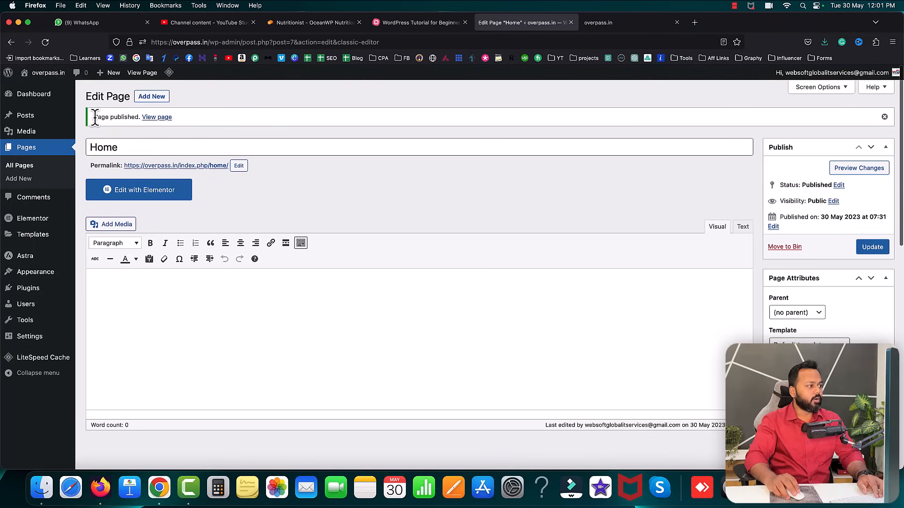
pyautogui.moveTo(95, 118); pyautogui.dragTo(140, 117)
pyautogui.click(185, 137)
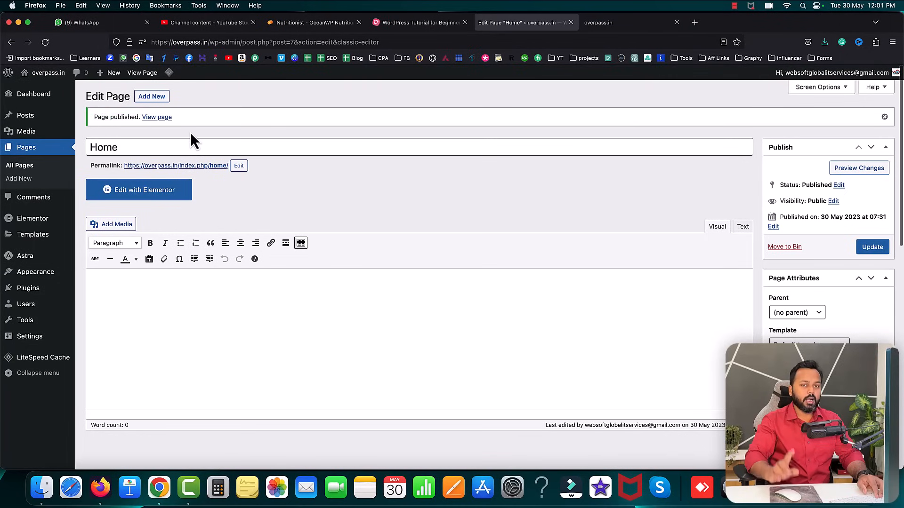
# - Open the blank live Home page in a new tab, then return to the tutorial mind map
pyautogui.rightClick(157, 119)
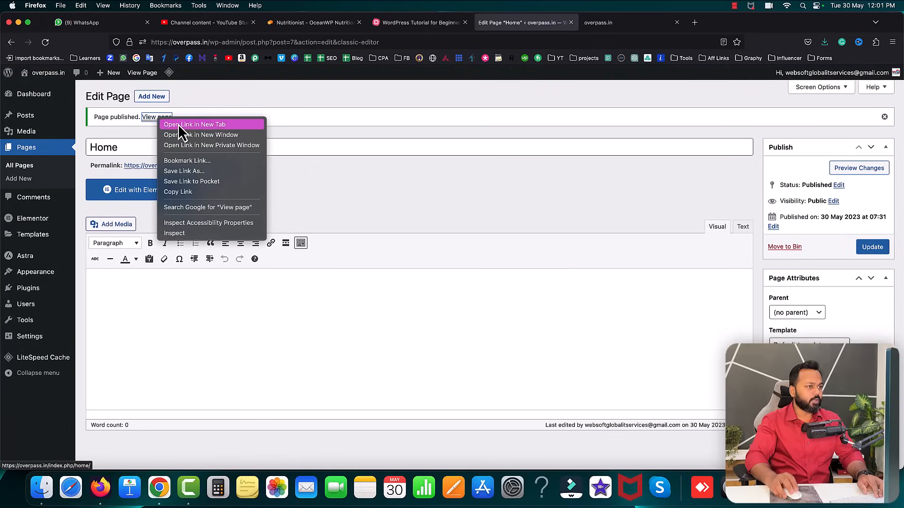
pyautogui.click(178, 124)
pyautogui.click(610, 26)
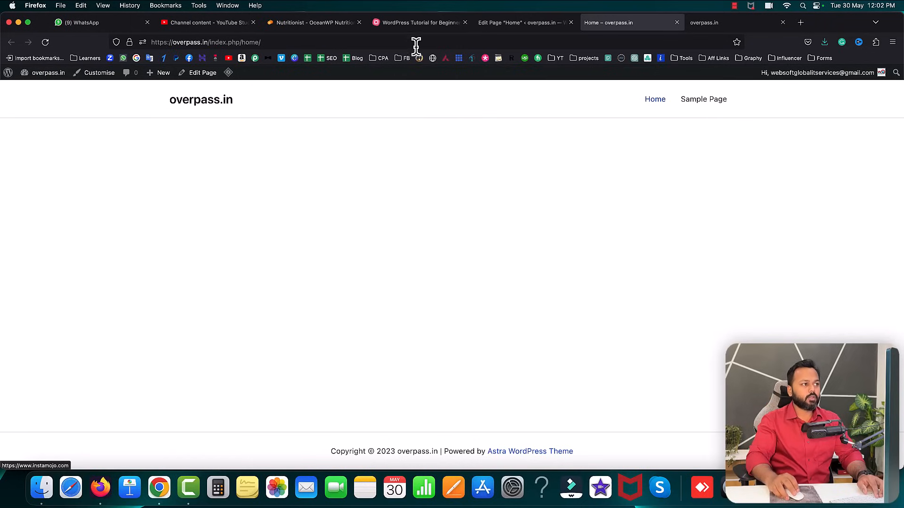
pyautogui.click(417, 23)
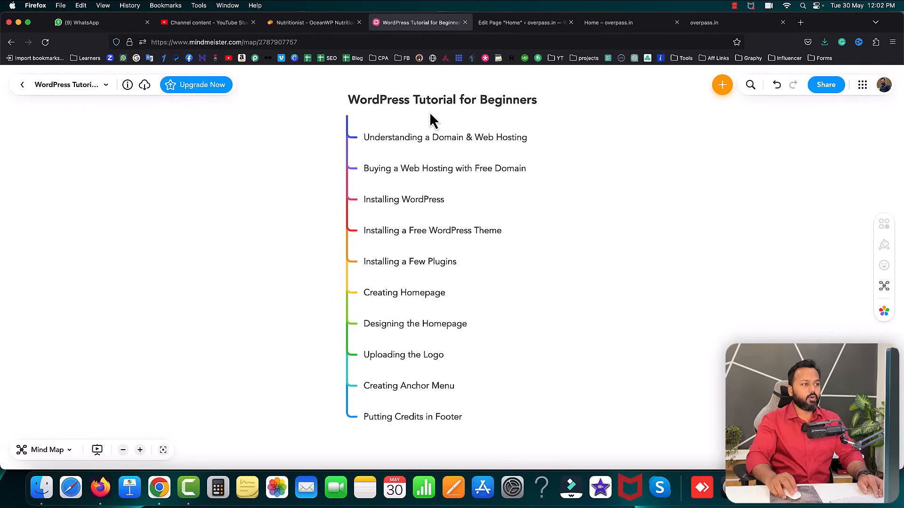
# - Reorder the browser tabs so the live Home tab sits before the editor
pyautogui.click(326, 24)
pyautogui.moveTo(329, 24); pyautogui.dragTo(414, 24)
pyautogui.moveTo(620, 26); pyautogui.dragTo(518, 26)
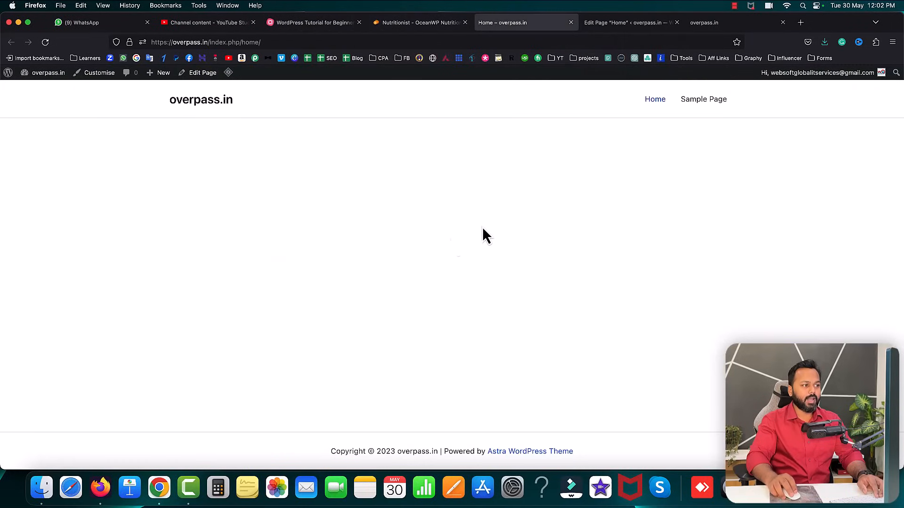
pyautogui.click(424, 24)
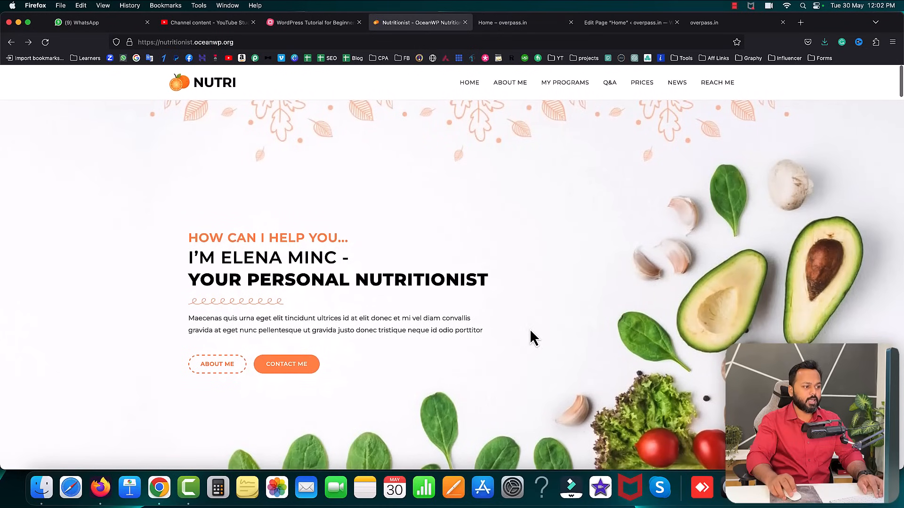
# - Inspect the Nutri hero's orange subtitle, black heading and paragraph, then return to the Home editor
pyautogui.scroll(-5, 530, 337)
pyautogui.scroll(-5, 530, 332)
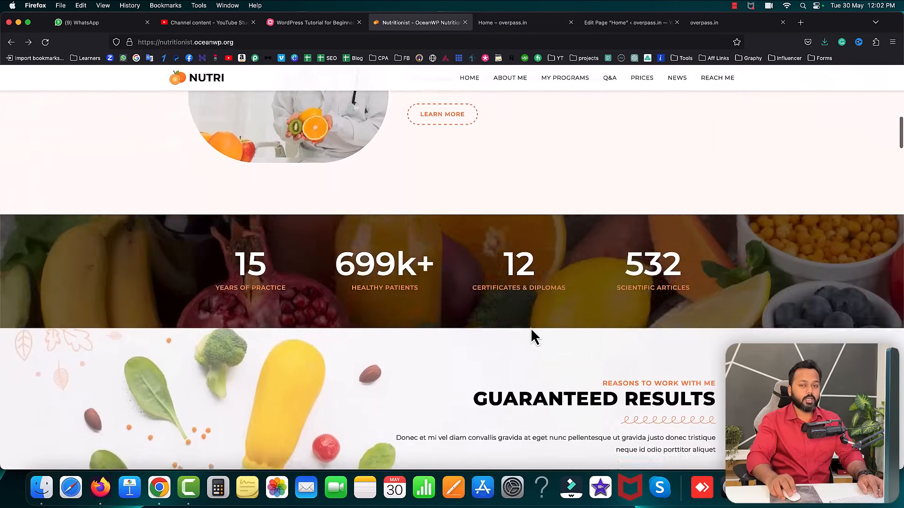
pyautogui.scroll(15, 531, 332)
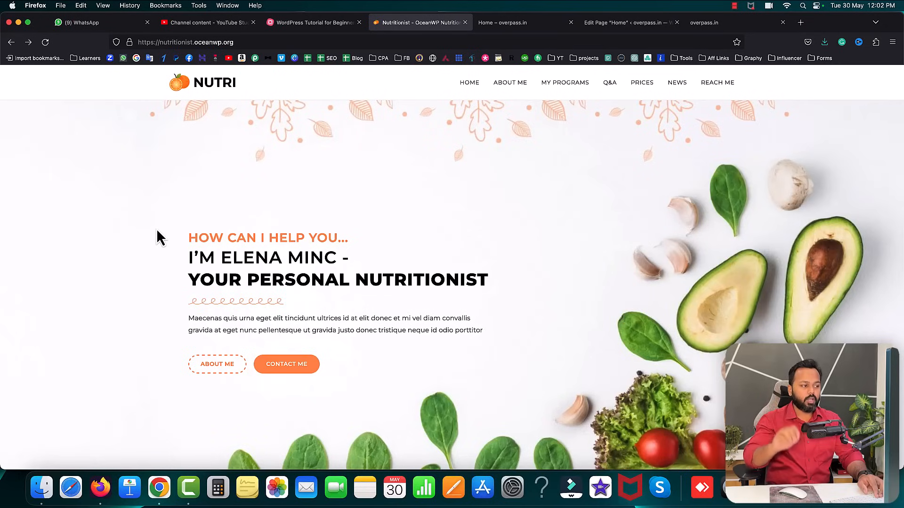
pyautogui.moveTo(193, 237); pyautogui.dragTo(339, 242)
pyautogui.moveTo(189, 258); pyautogui.dragTo(330, 259)
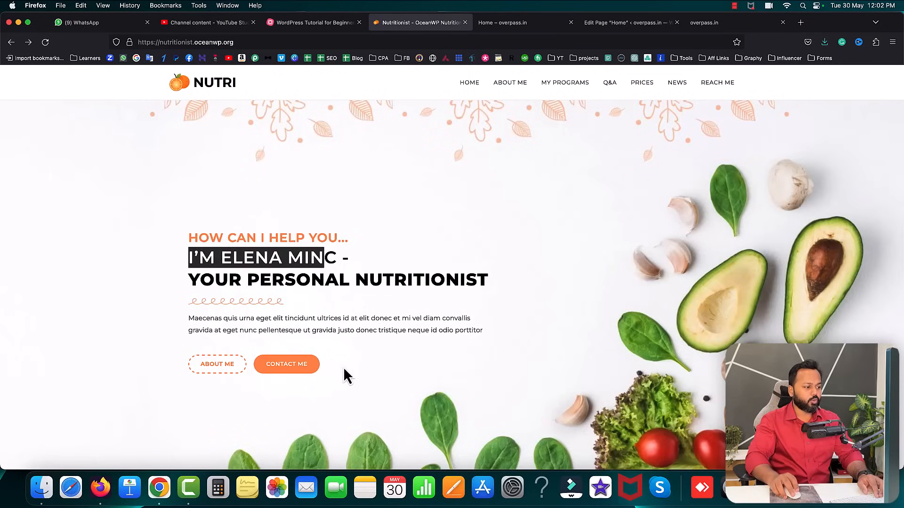
pyautogui.click(631, 234)
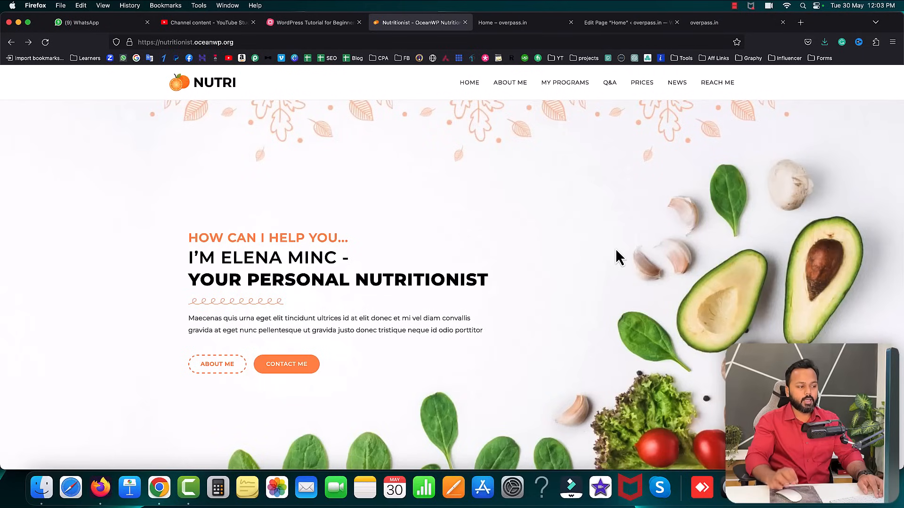
pyautogui.moveTo(188, 235); pyautogui.dragTo(338, 319)
pyautogui.click(572, 314)
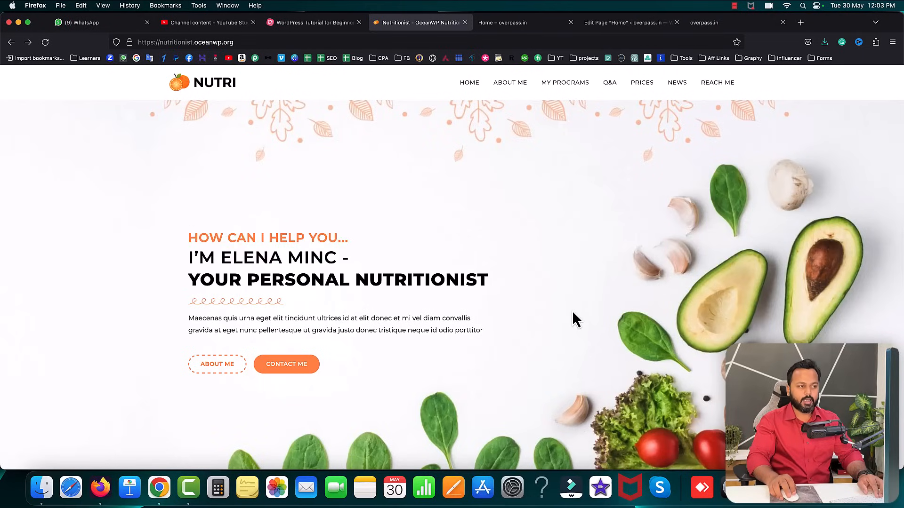
pyautogui.moveTo(626, 22); pyautogui.dragTo(530, 23)
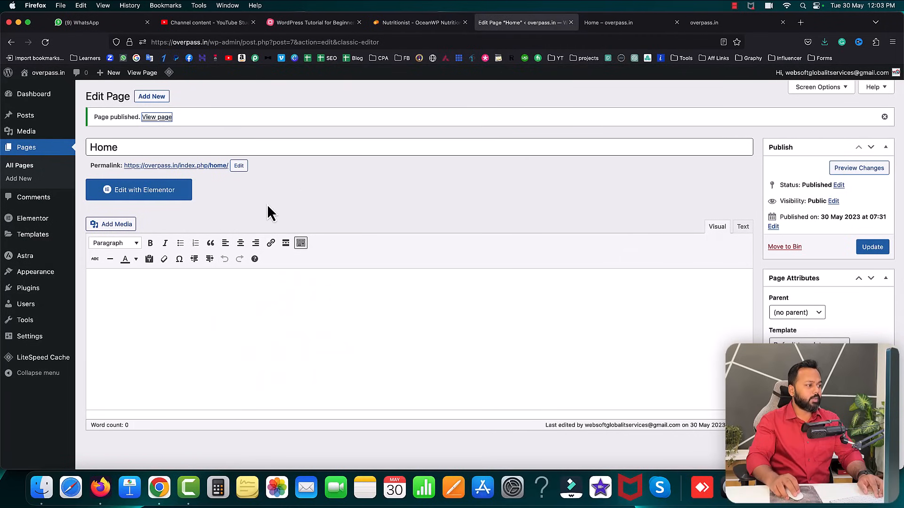
pyautogui.click(142, 193)
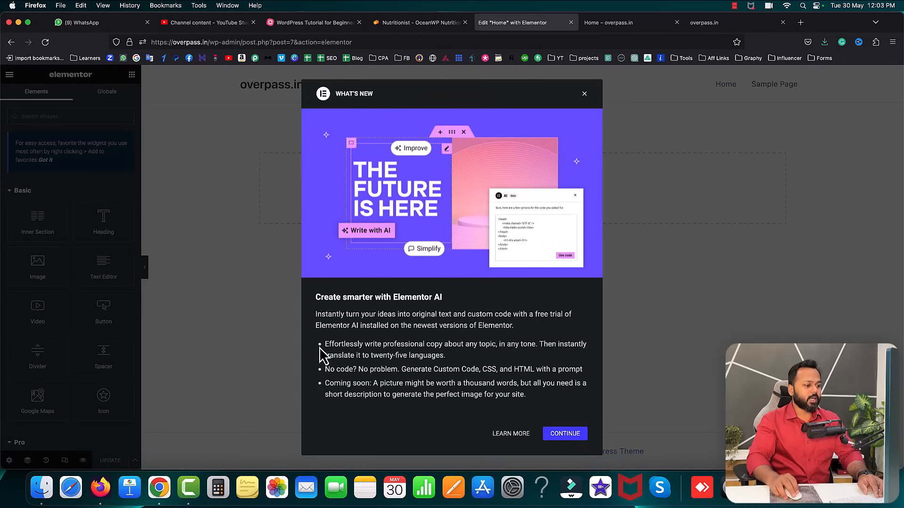
pyautogui.click(584, 96)
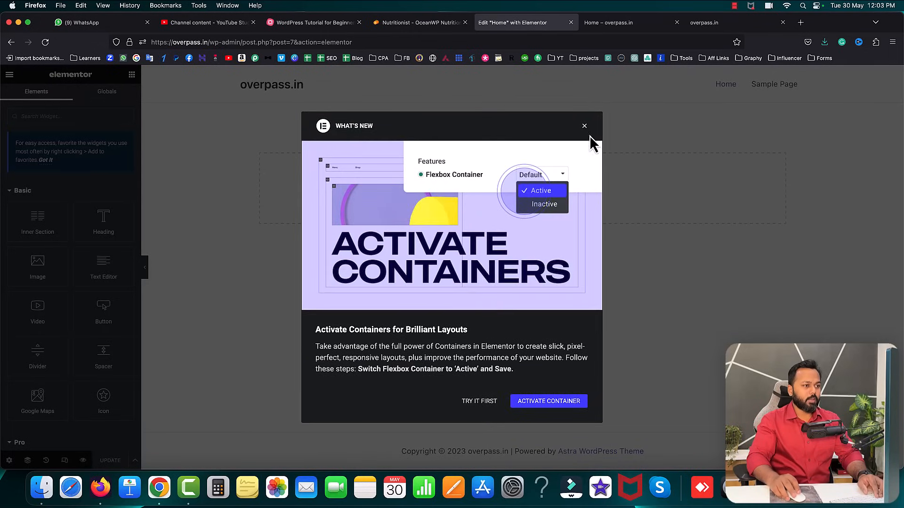
pyautogui.click(585, 126)
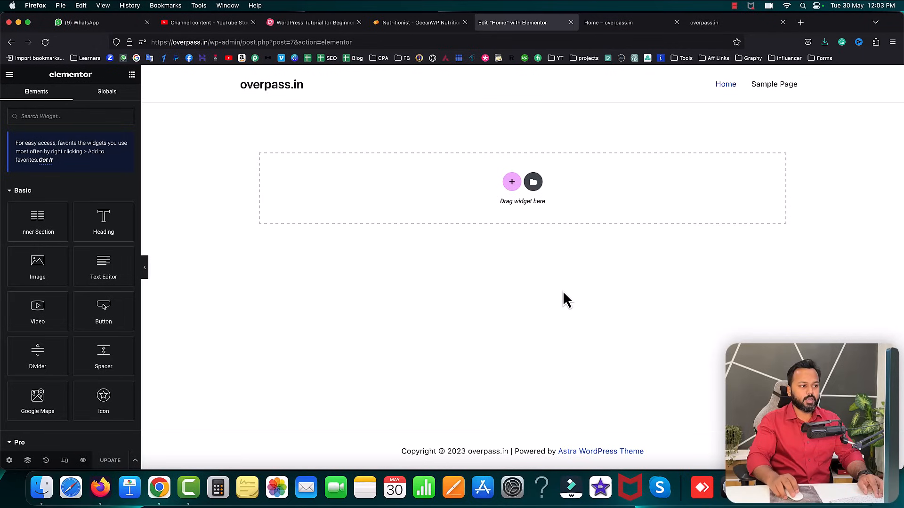
pyautogui.scroll(-3, 78, 203)
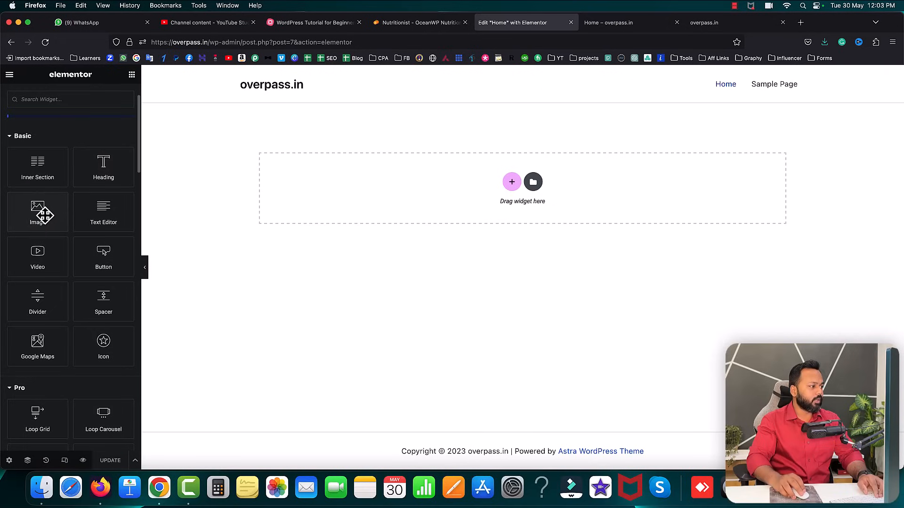
pyautogui.moveTo(40, 214)
pyautogui.mouseDown()
pyautogui.moveTo(453, 192)
pyautogui.moveTo(47, 206)
pyautogui.mouseUp()
pyautogui.scroll(-3, 94, 244)
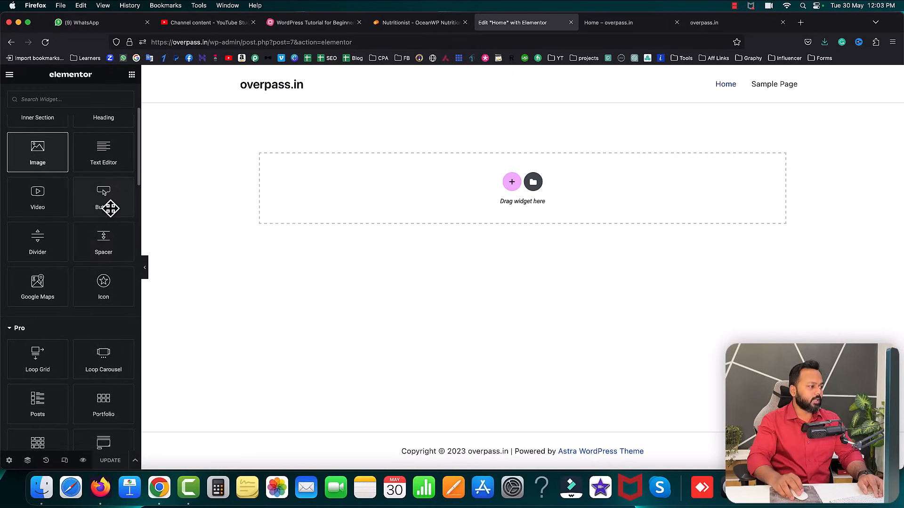
pyautogui.scroll(-8, 82, 254)
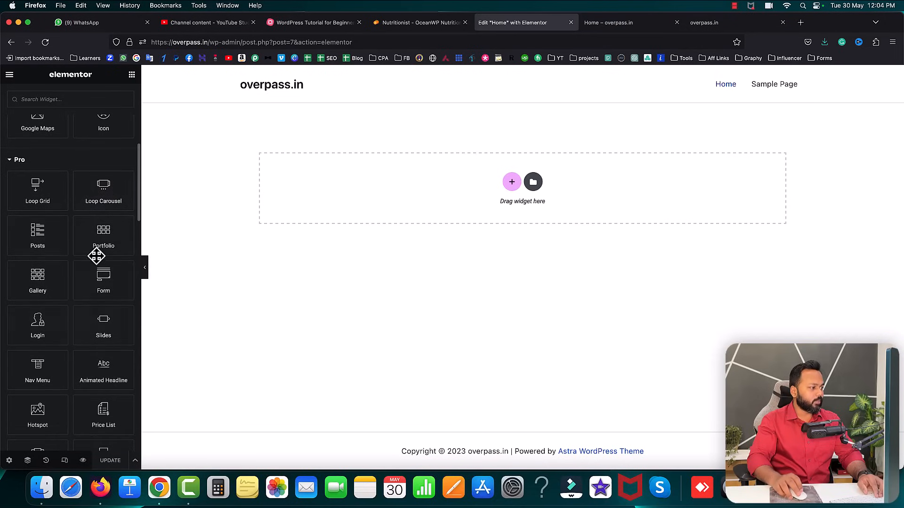
pyautogui.scroll(12, 70, 303)
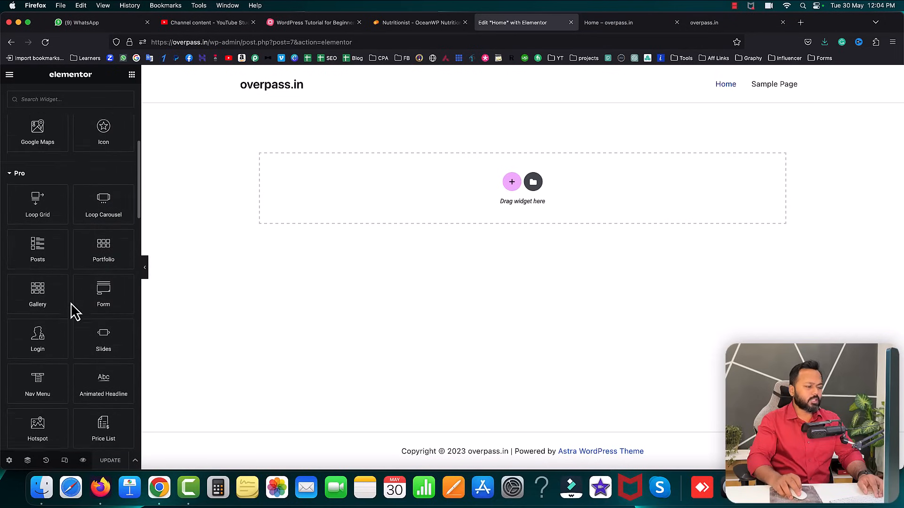
pyautogui.scroll(1, 70, 303)
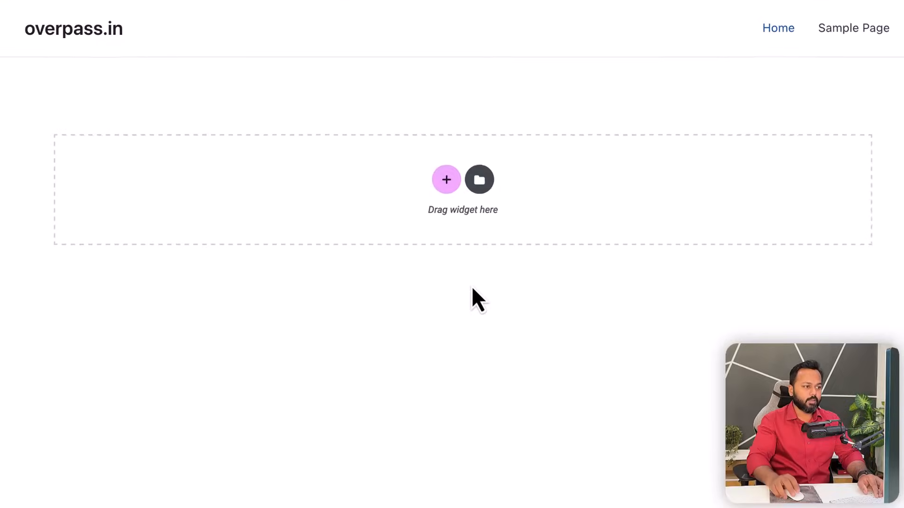
# - Add a single-column section at the top of the Home page and select it
pyautogui.click(442, 184)
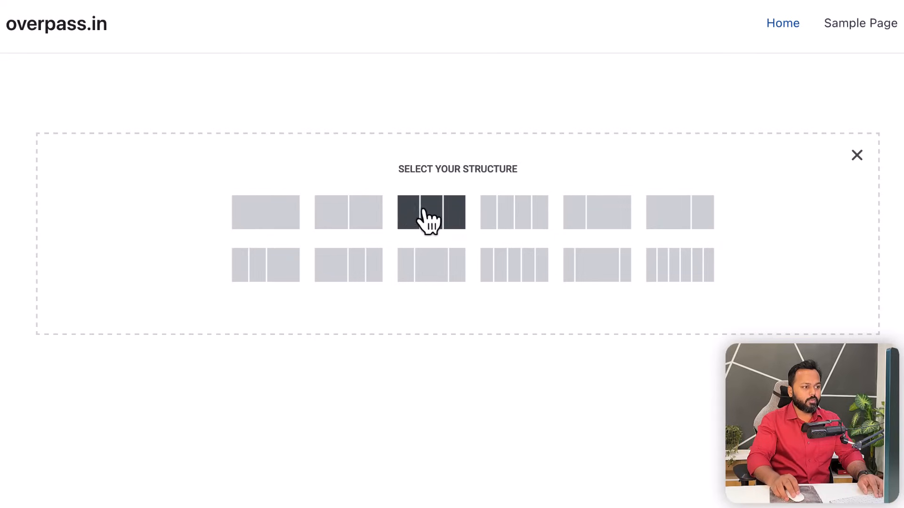
pyautogui.click(267, 214)
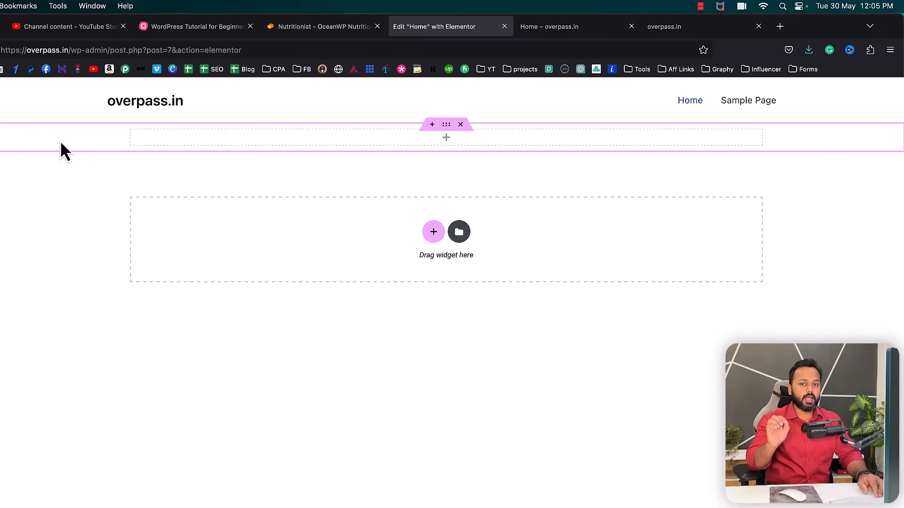
pyautogui.click(451, 125)
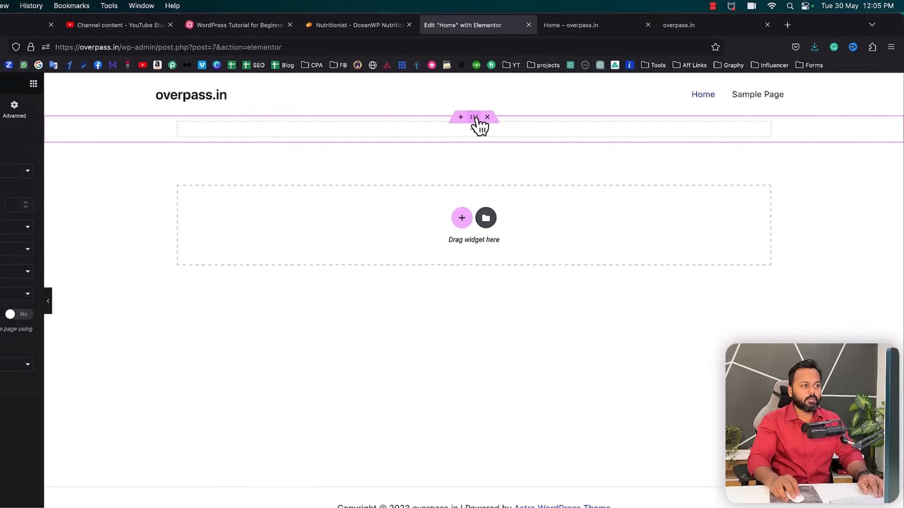
pyautogui.click(320, 26)
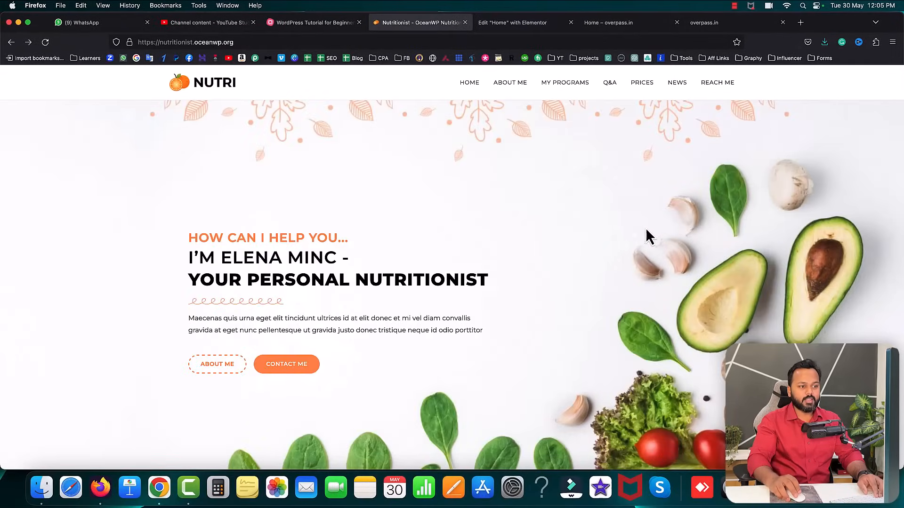
# - Open the Nutri hero background photo in its own tab and save it as 39004341.jpg
pyautogui.rightClick(618, 191)
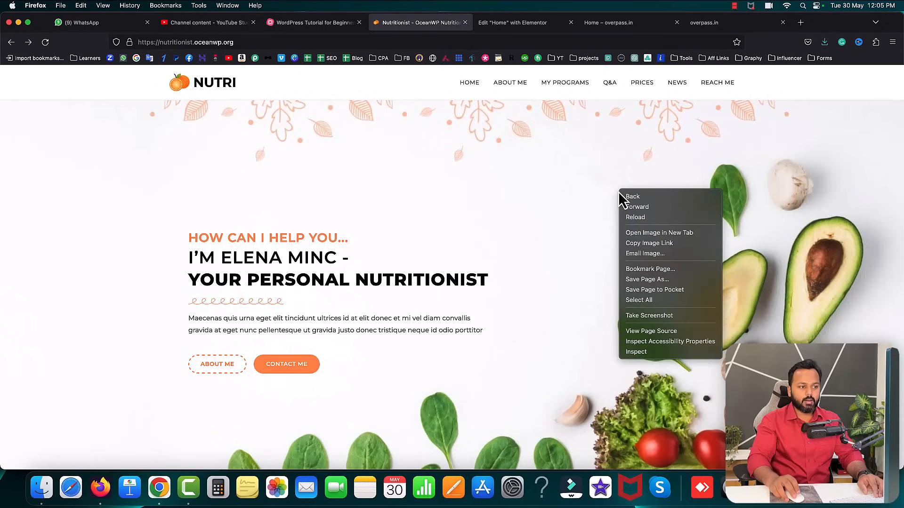
pyautogui.click(662, 233)
pyautogui.click(490, 24)
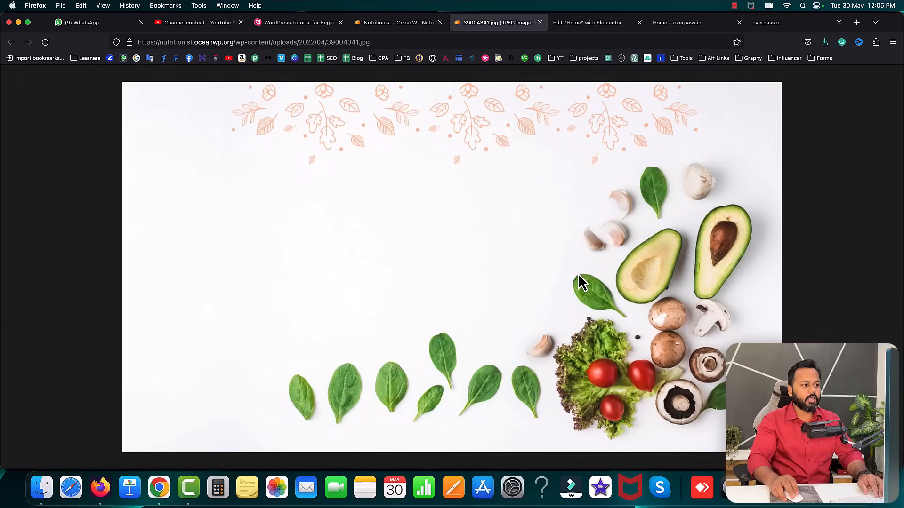
pyautogui.rightClick(474, 205)
pyautogui.click(495, 207)
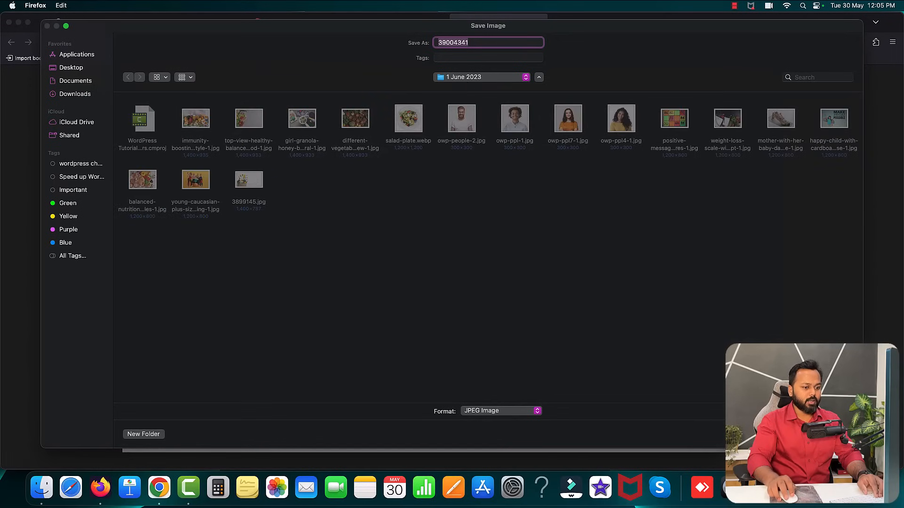
pyautogui.press('Return')
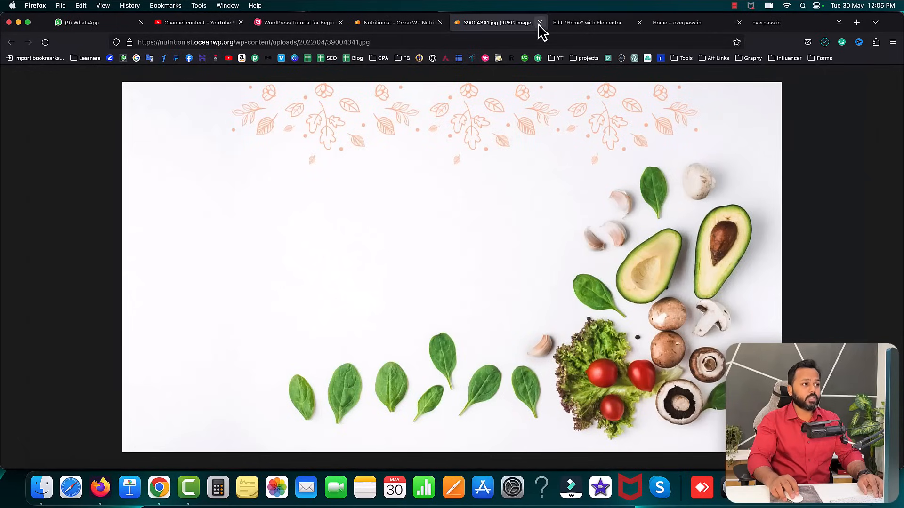
pyautogui.click(539, 23)
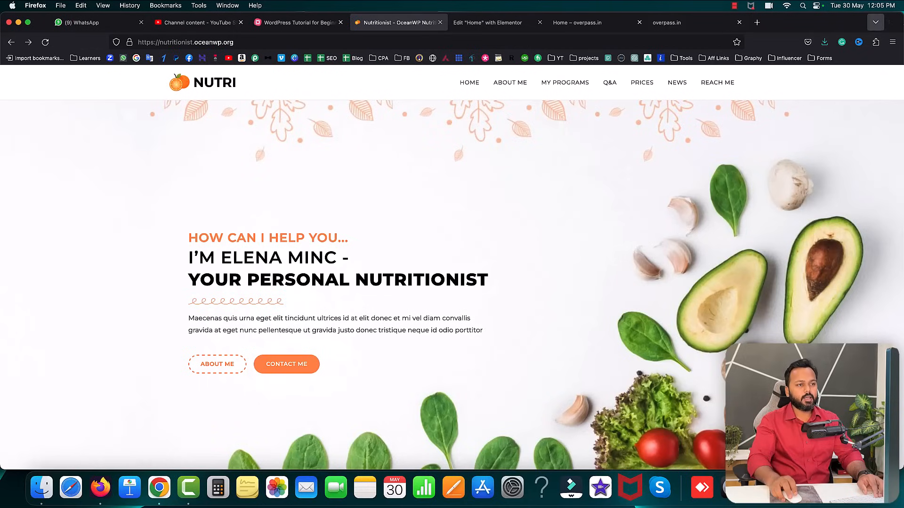
pyautogui.click(800, 24)
pyautogui.write('freepi')
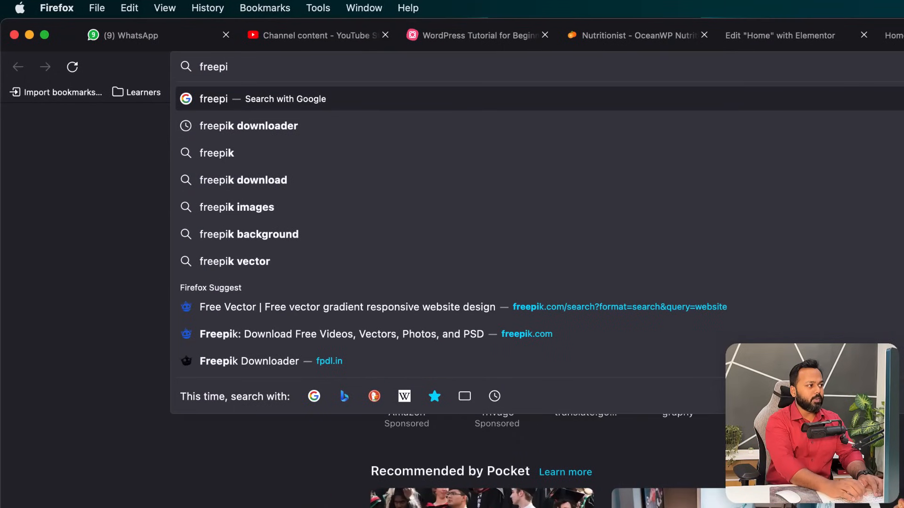
pyautogui.write('k.com')
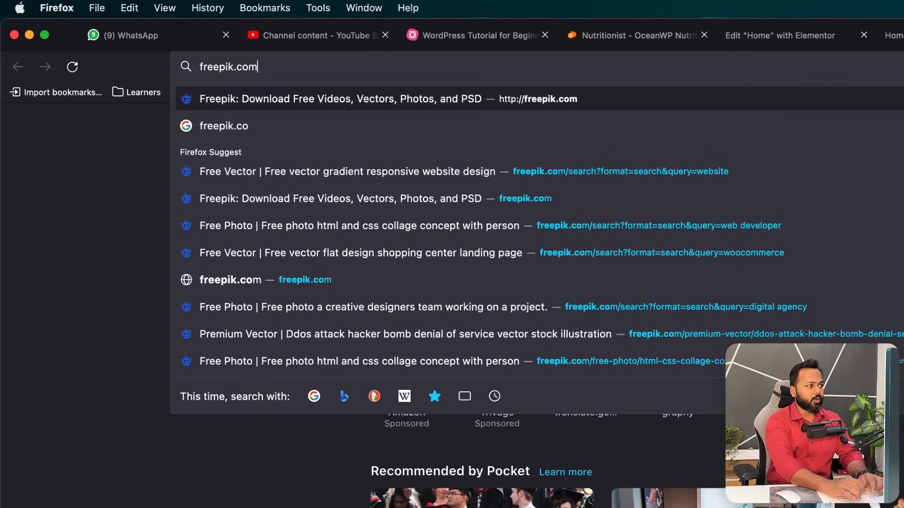
pyautogui.press('Return')
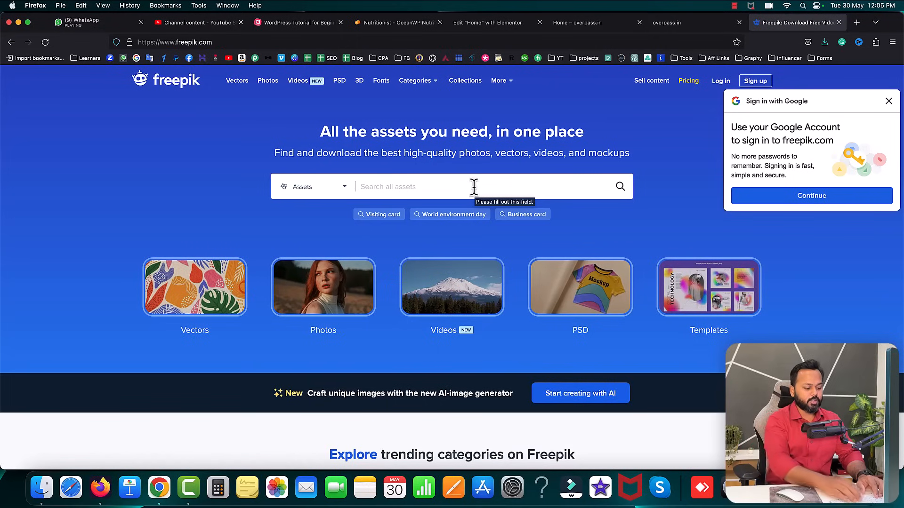
pyautogui.click(473, 186)
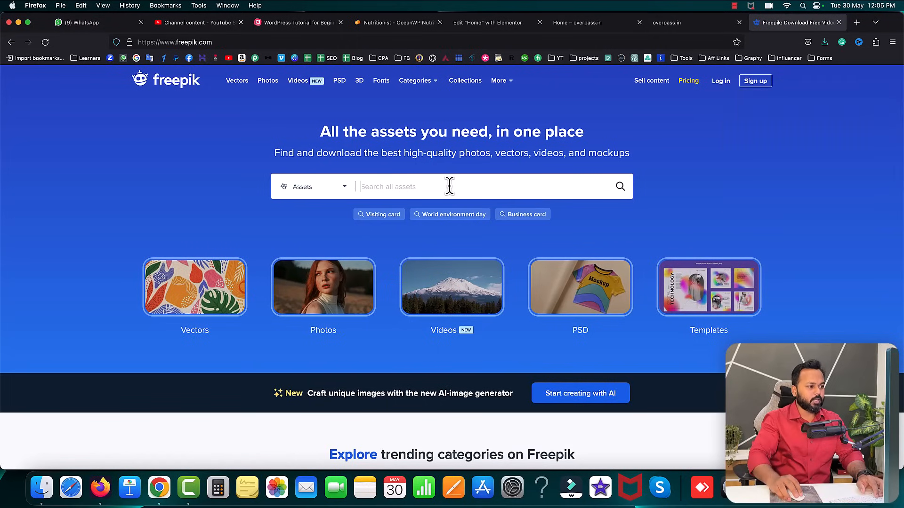
pyautogui.write('fruits')
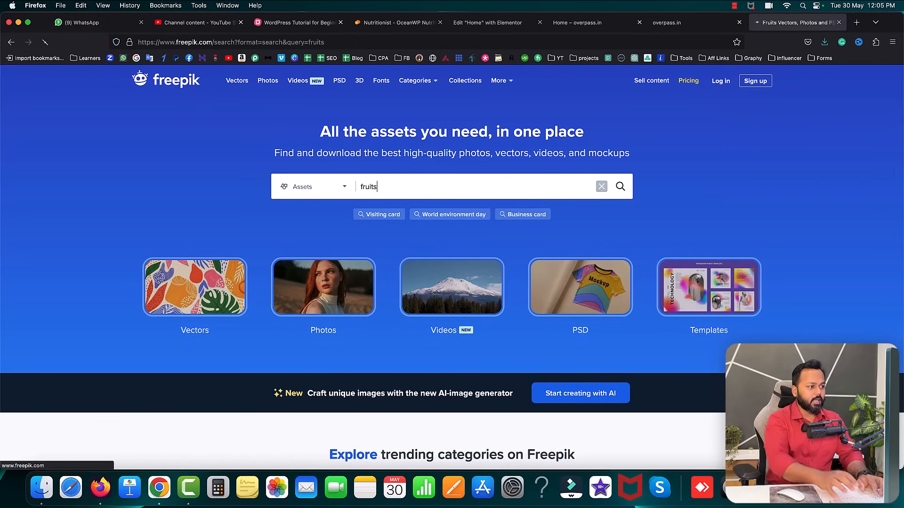
pyautogui.press('Return')
pyautogui.scroll(-3, 673, 277)
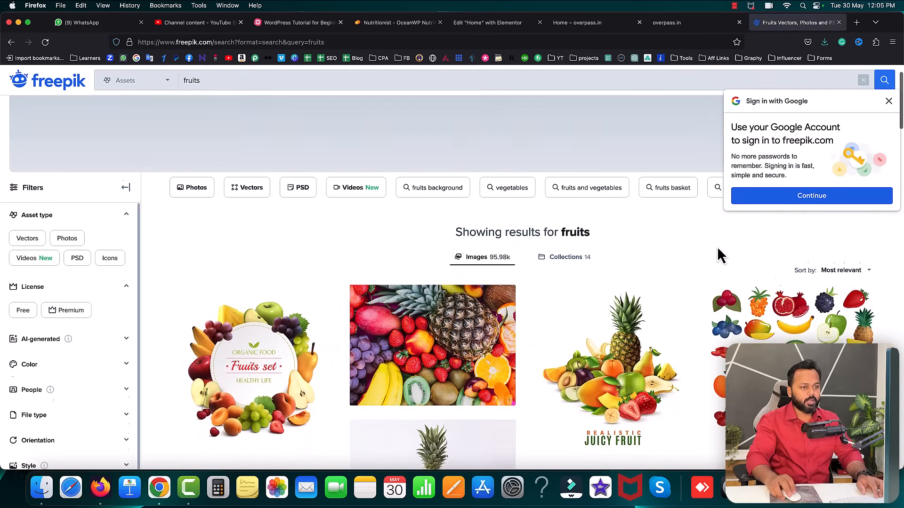
pyautogui.click(889, 101)
pyautogui.scroll(-1, 587, 242)
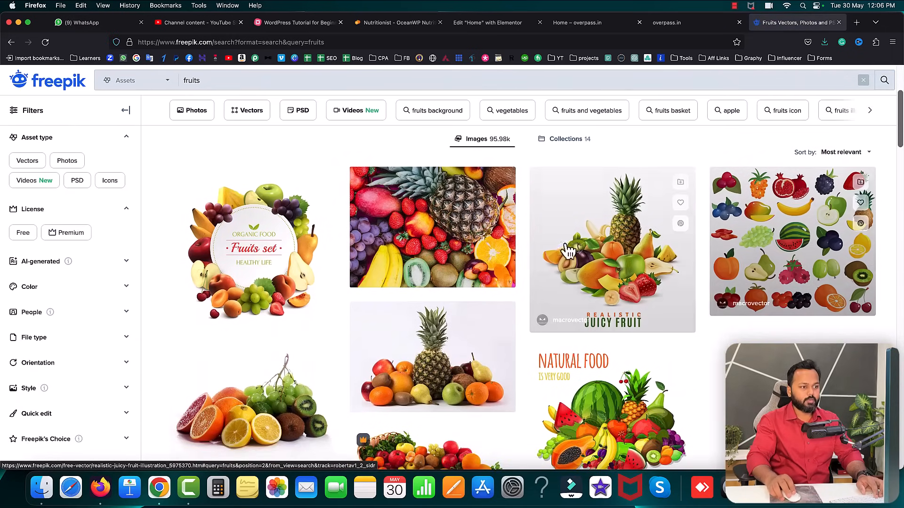
pyautogui.scroll(-4, 300, 280)
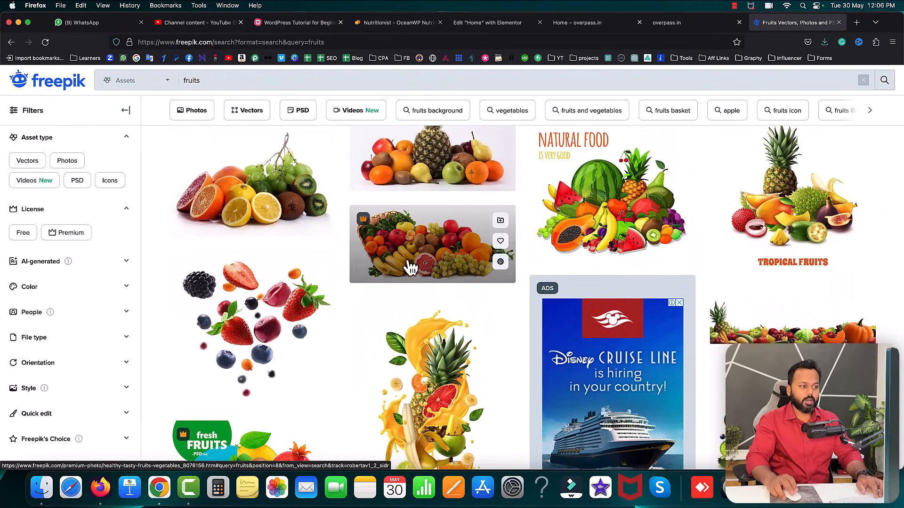
pyautogui.click(838, 23)
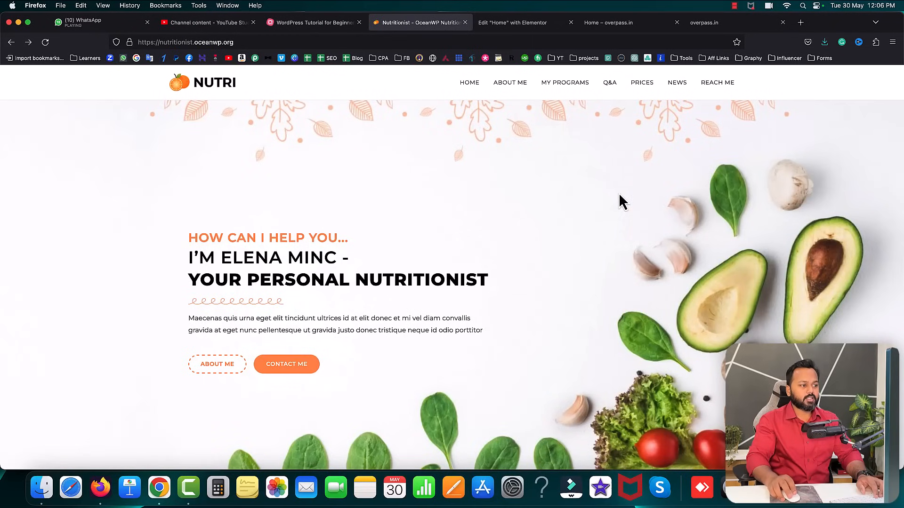
# - Select the empty top section, collapse Layout and switch Edit Section to Style
pyautogui.click(516, 24)
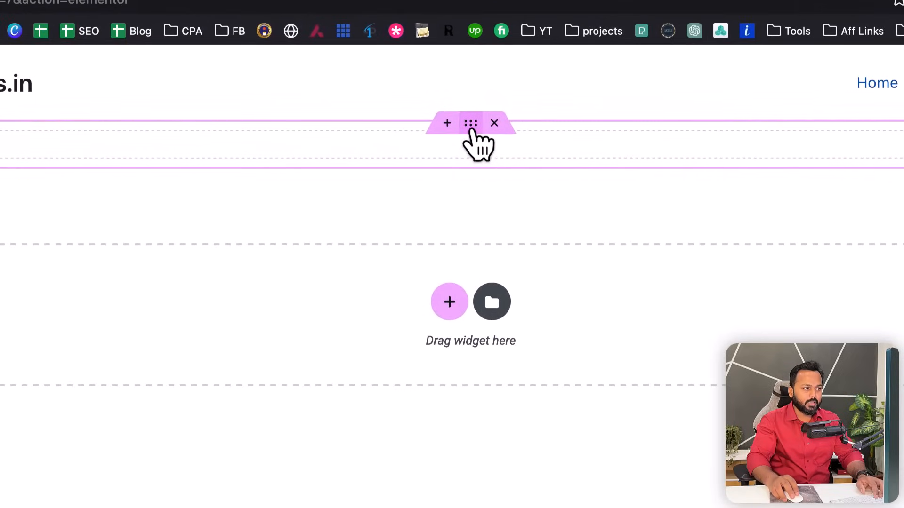
pyautogui.click(473, 130)
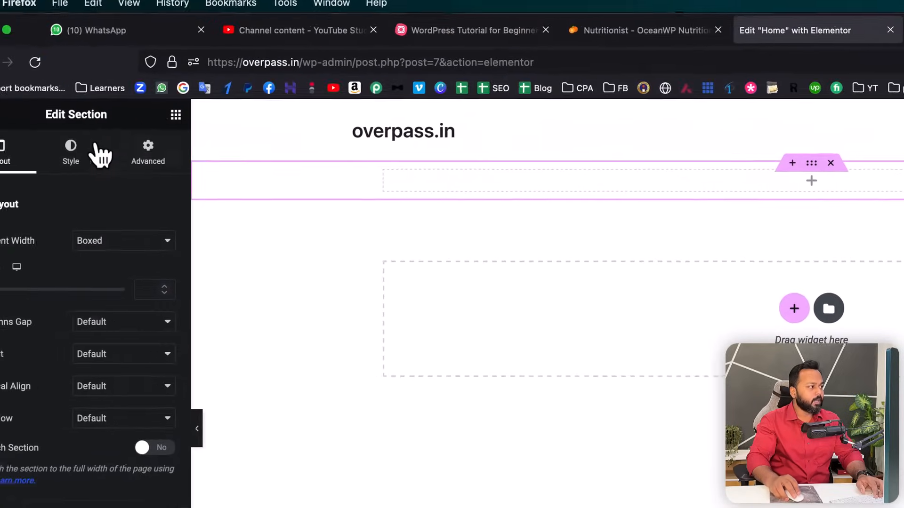
pyautogui.moveTo(82, 118); pyautogui.dragTo(126, 117)
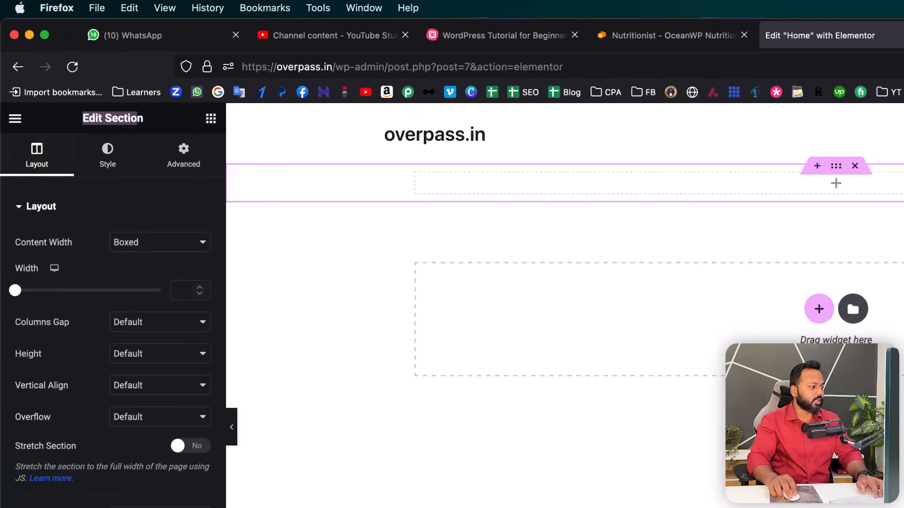
pyautogui.click(113, 206)
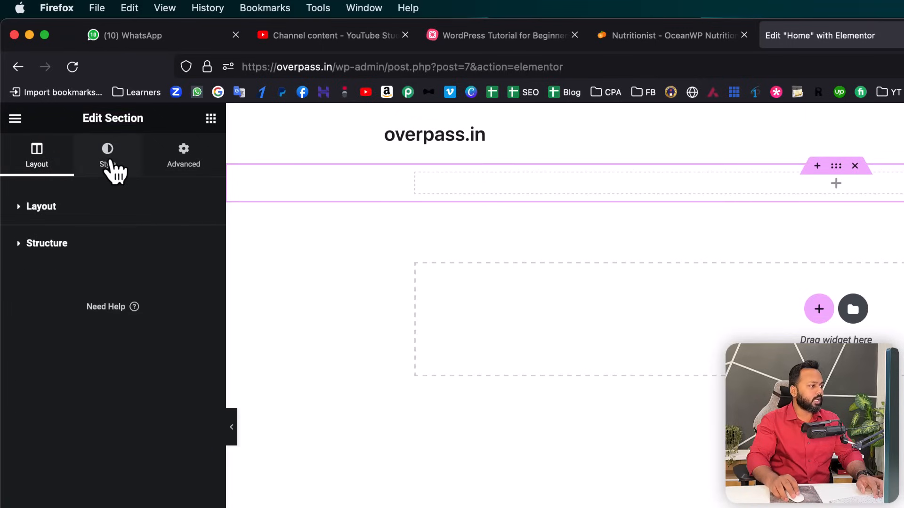
pyautogui.click(110, 170)
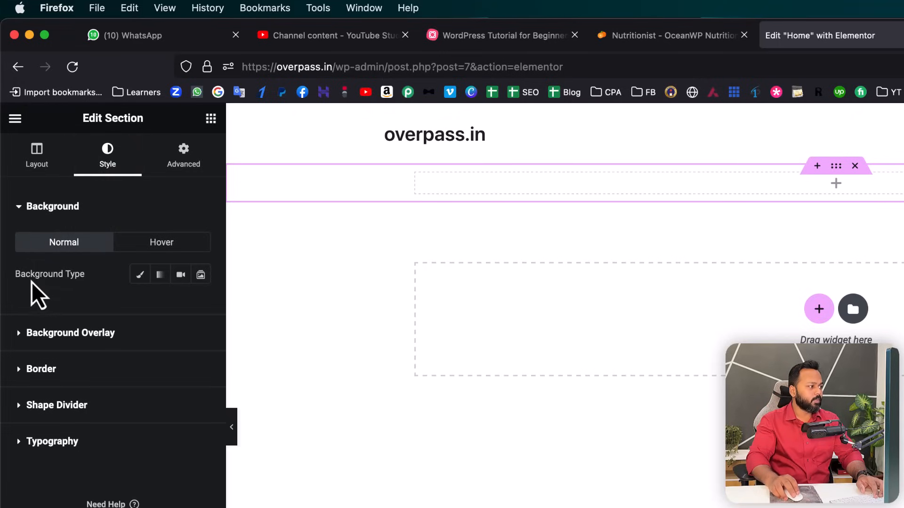
# - Set a Classic background with the colour cleared, and start choosing a background image
pyautogui.click(140, 276)
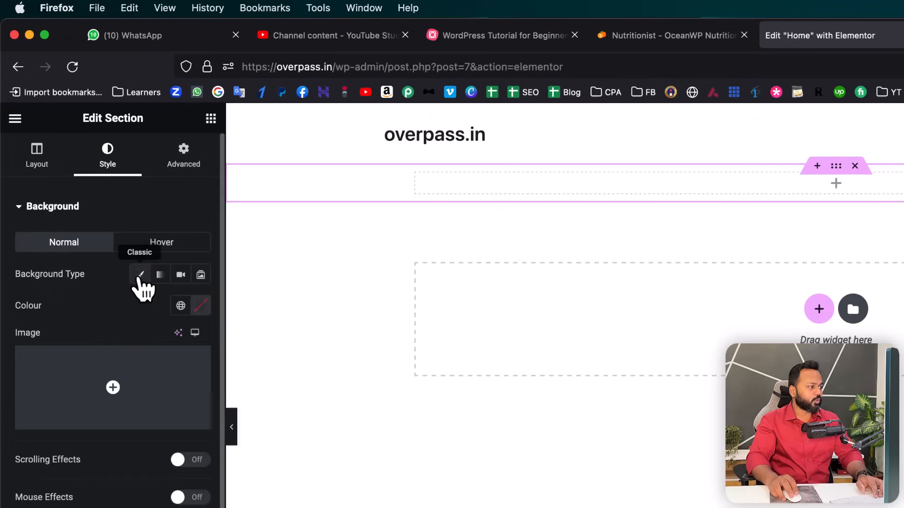
pyautogui.click(202, 308)
pyautogui.moveTo(196, 379); pyautogui.dragTo(220, 425)
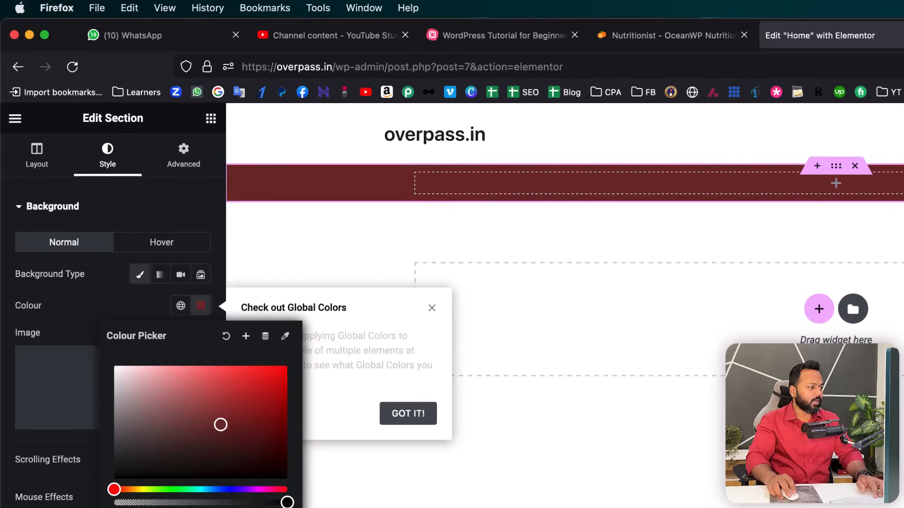
pyautogui.moveTo(115, 489); pyautogui.dragTo(241, 490)
pyautogui.click(134, 304)
pyautogui.click(200, 306)
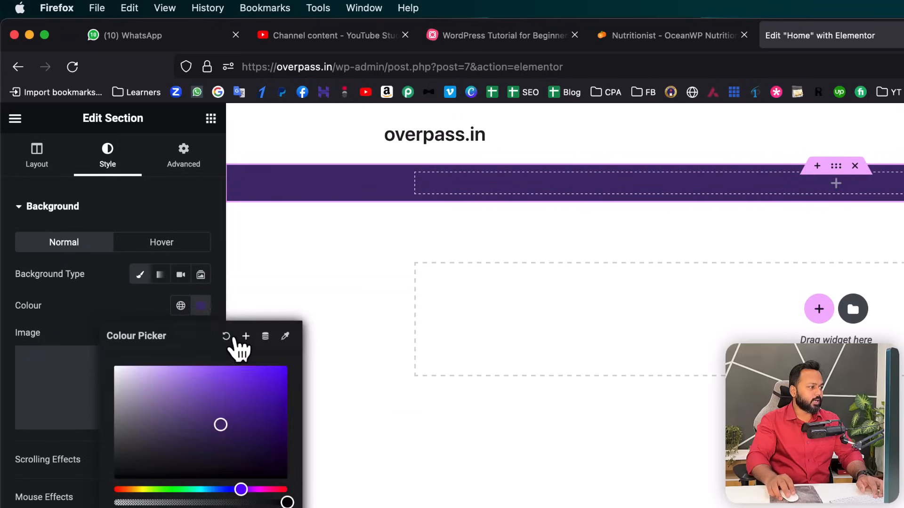
pyautogui.click(226, 336)
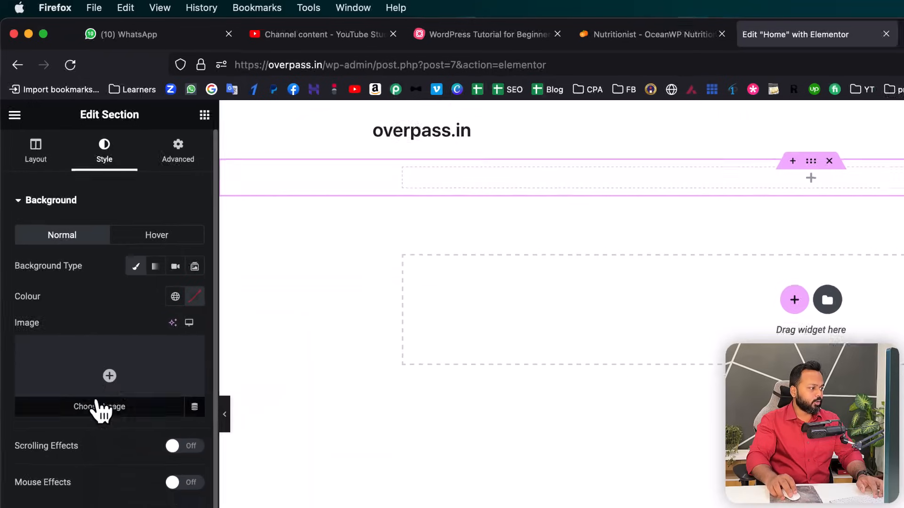
pyautogui.click(98, 408)
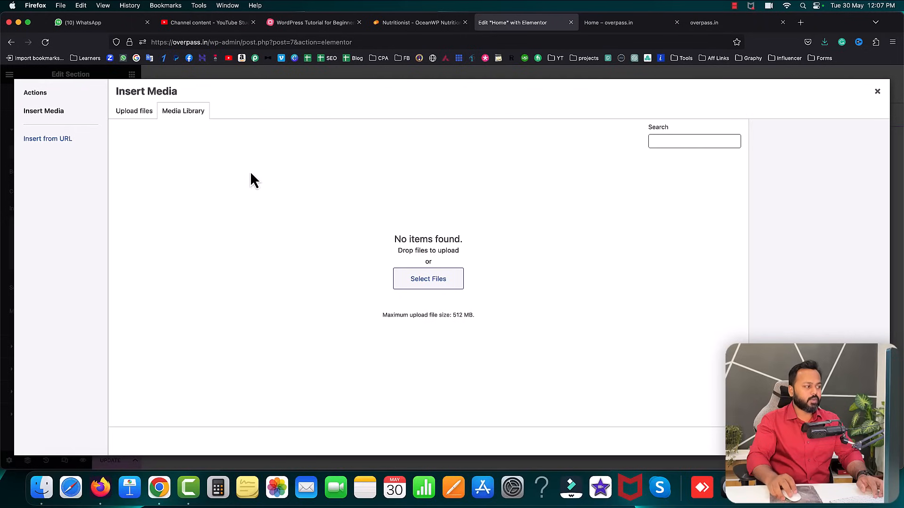
# - Upload 39004341.jpg from the 1 June 2023 folder and insert it as the section background
pyautogui.click(486, 265)
pyautogui.click(478, 48)
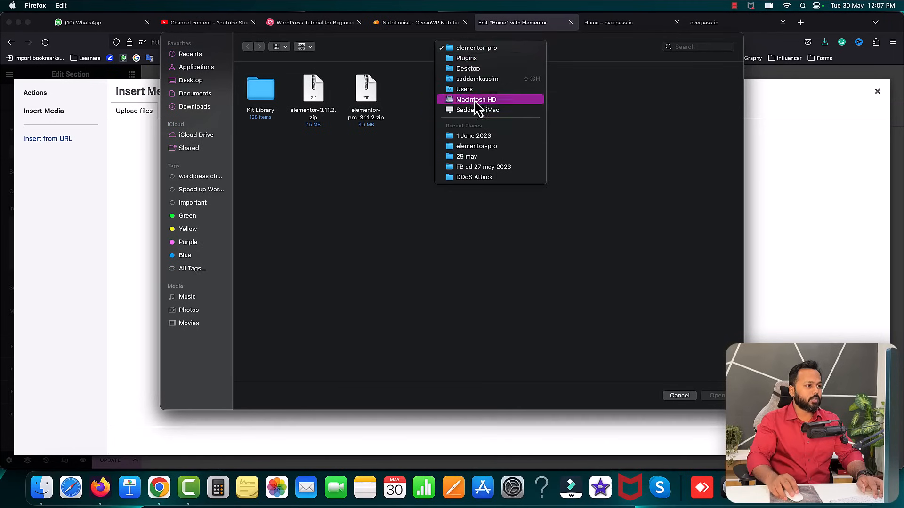
pyautogui.click(467, 137)
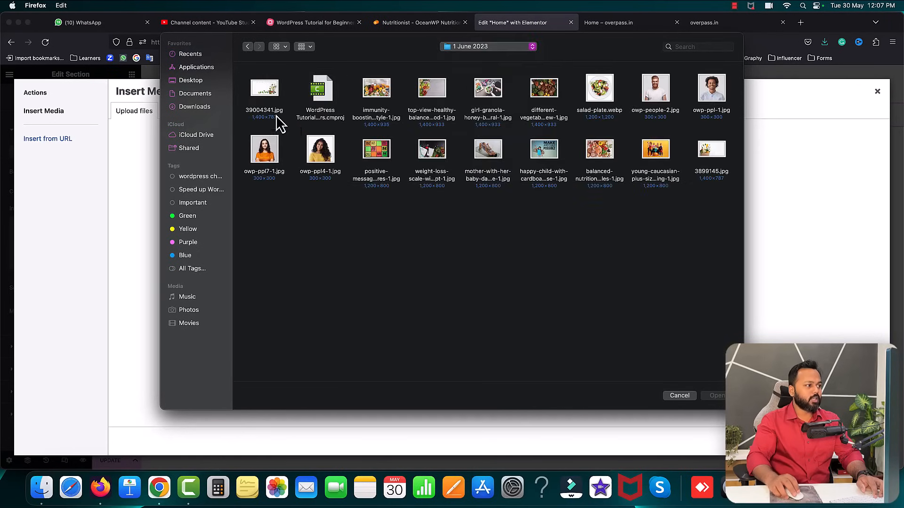
pyautogui.doubleClick(270, 89)
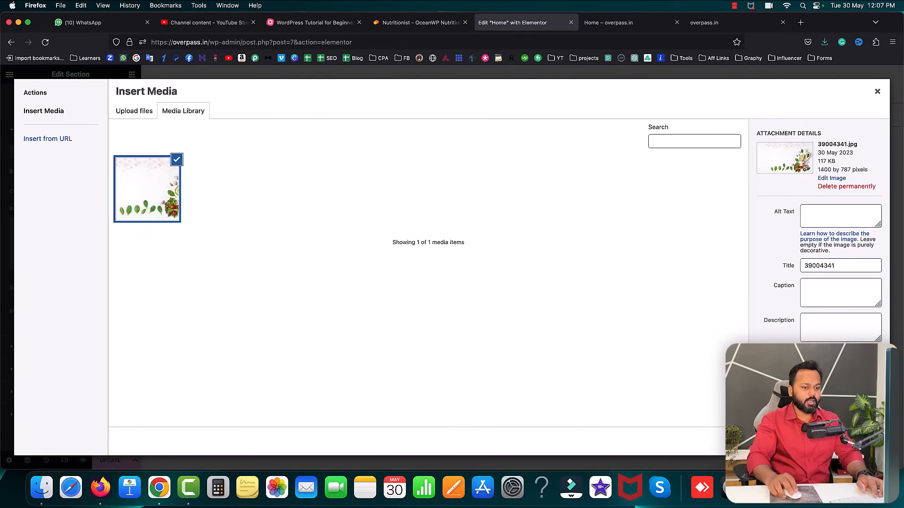
pyautogui.click(865, 441)
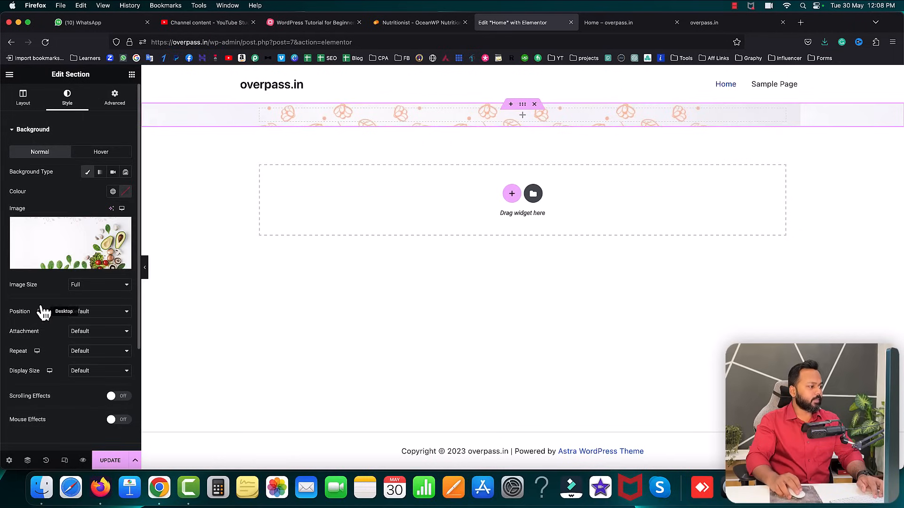
# - Set the background image to Centre Centre position, No-repeat and Cover display size
pyautogui.click(87, 313)
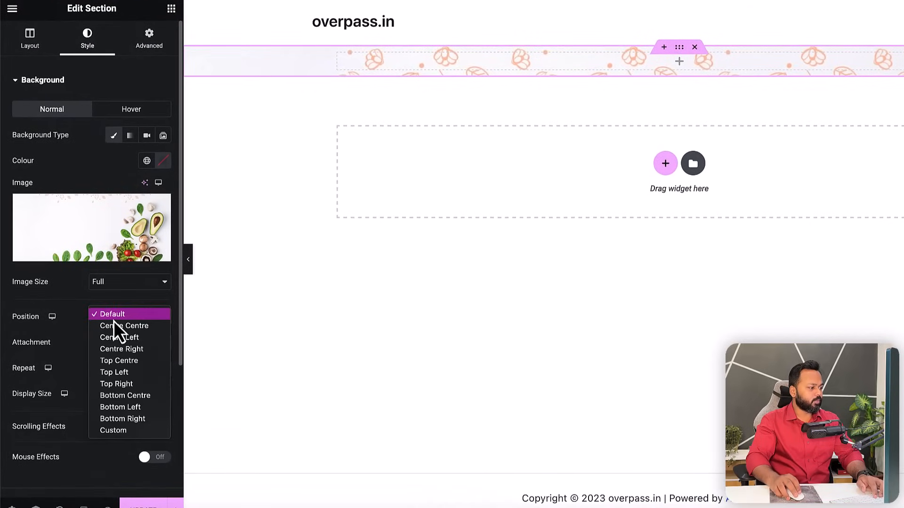
pyautogui.click(120, 326)
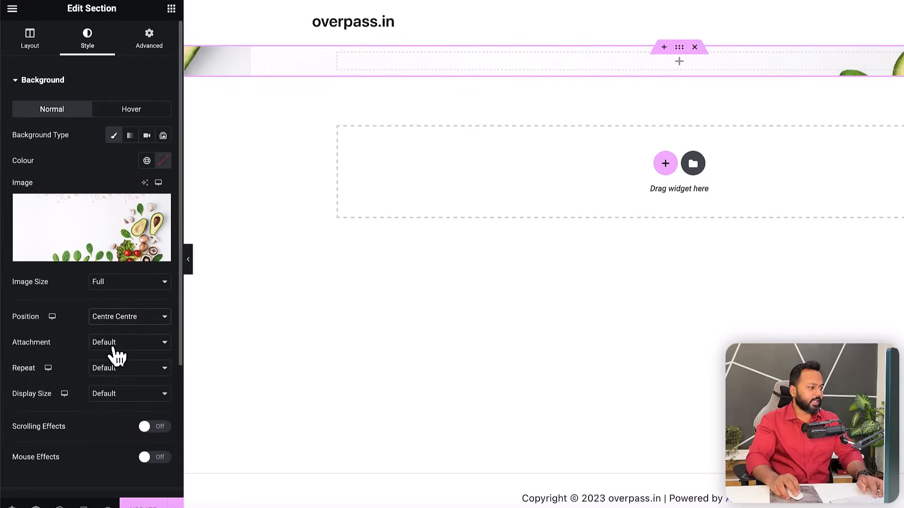
pyautogui.click(106, 373)
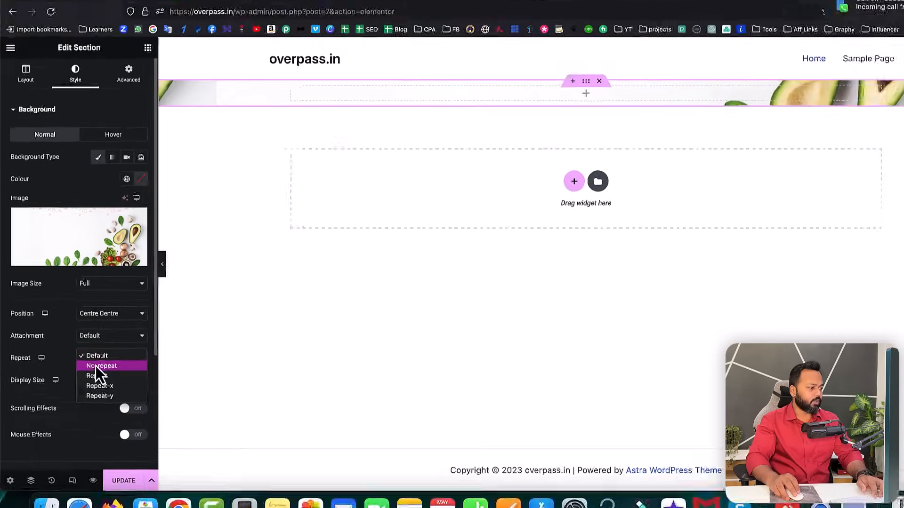
pyautogui.click(111, 375)
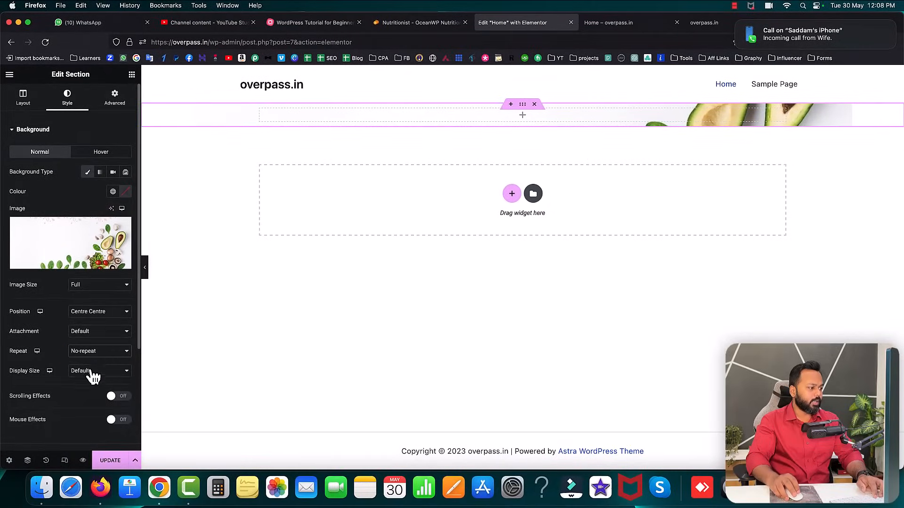
pyautogui.click(93, 373)
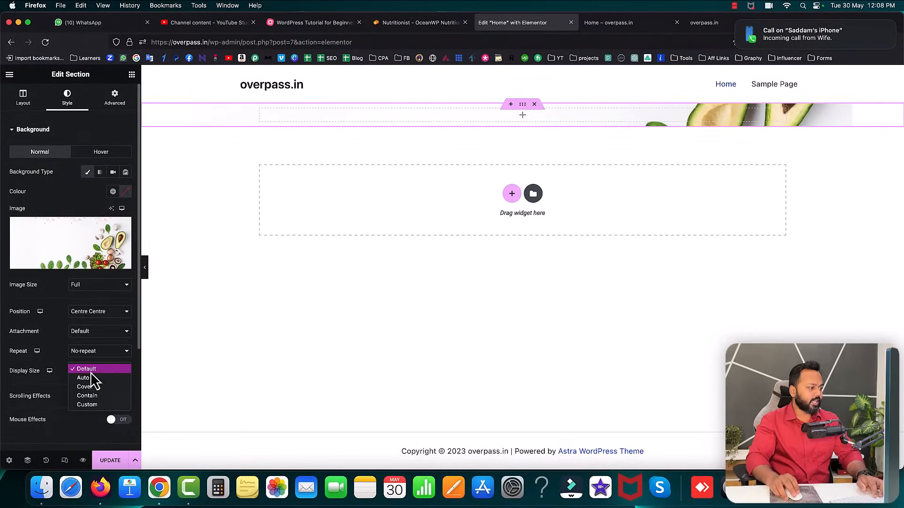
pyautogui.click(85, 387)
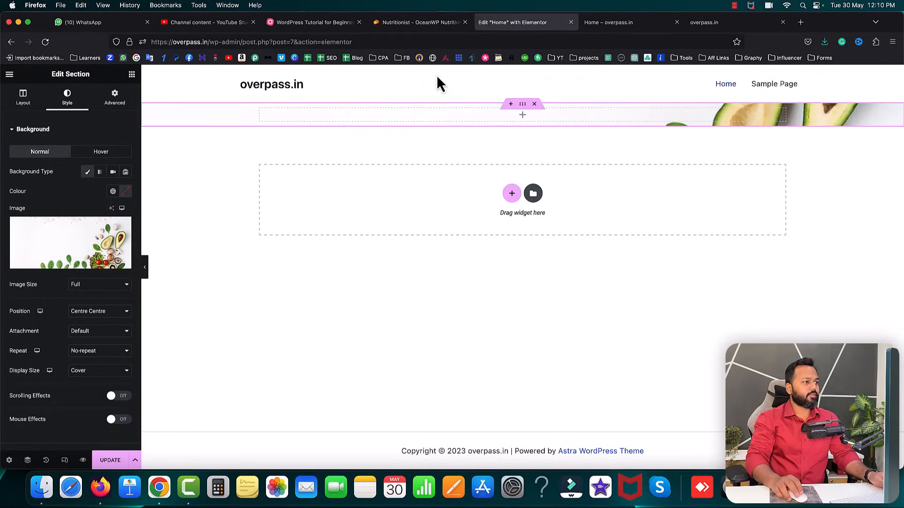
pyautogui.click(412, 26)
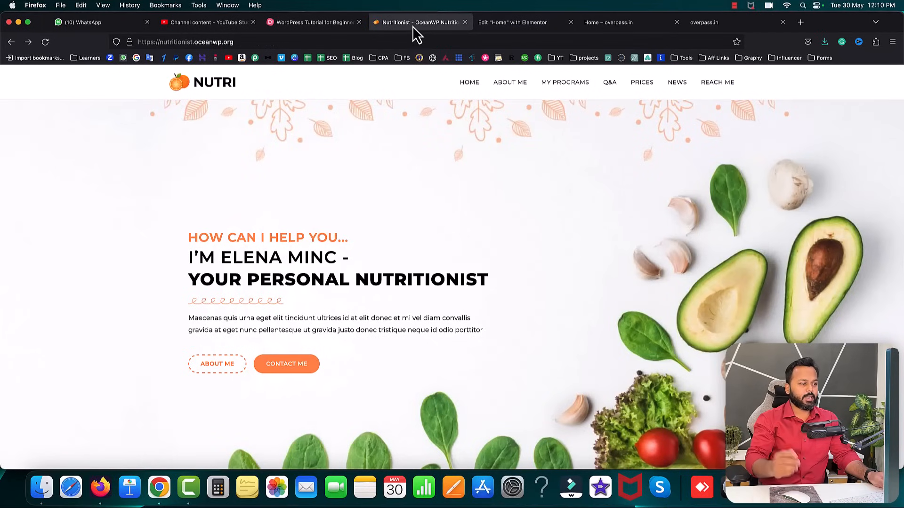
# - Copy the orange 'HOW CAN I HELP YOU...' heading text from the reference site
pyautogui.scroll(-2, 404, 281)
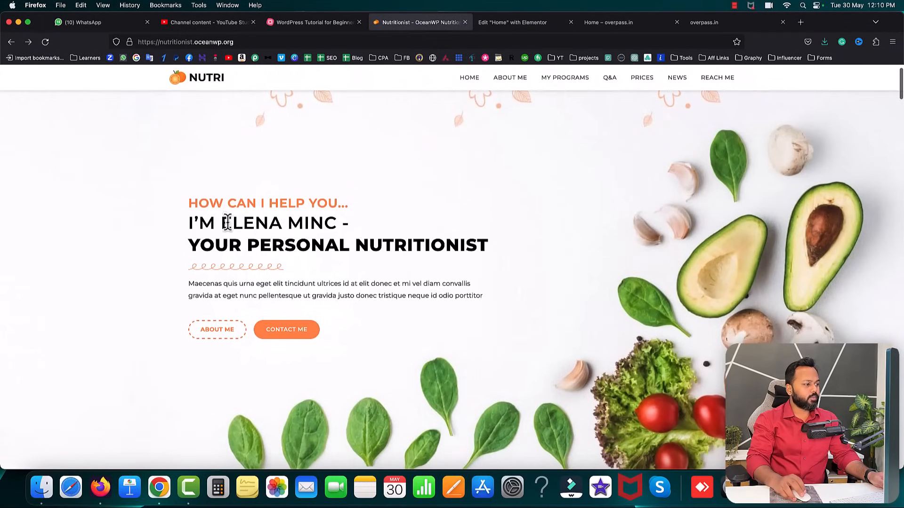
pyautogui.moveTo(188, 203); pyautogui.dragTo(345, 204)
pyautogui.rightClick(337, 205)
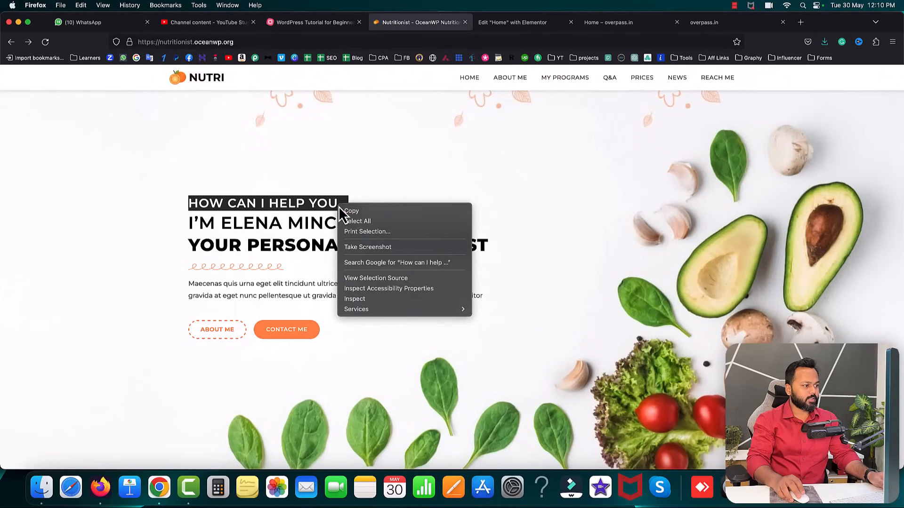
pyautogui.click(348, 210)
pyautogui.click(389, 199)
pyautogui.scroll(2, 389, 199)
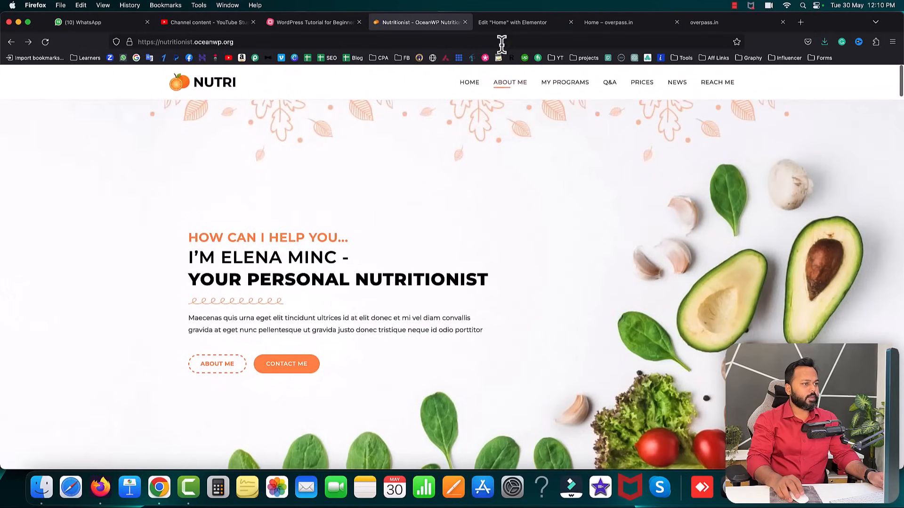
pyautogui.click(512, 24)
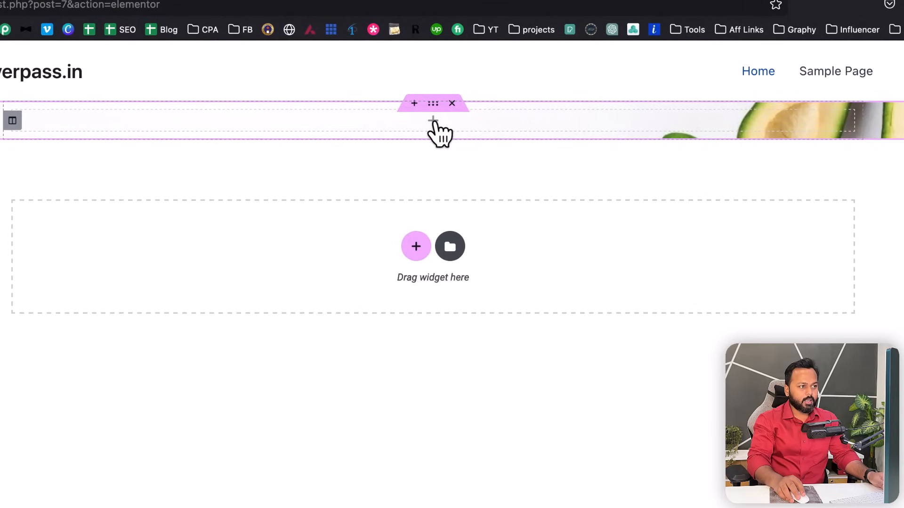
# - Drop a Heading widget into the hero section and paste the copied 'How can I help you...' text over its title
pyautogui.click(434, 123)
pyautogui.scroll(-1, 85, 199)
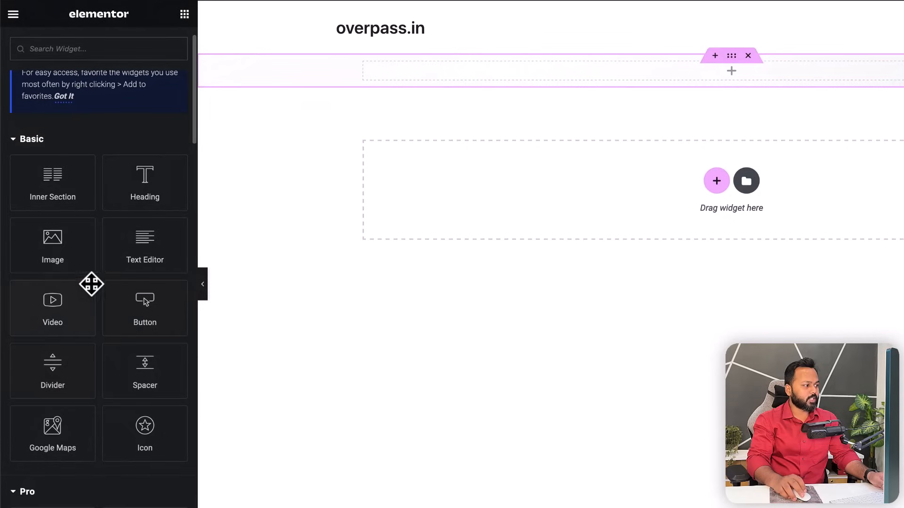
pyautogui.scroll(1, 94, 287)
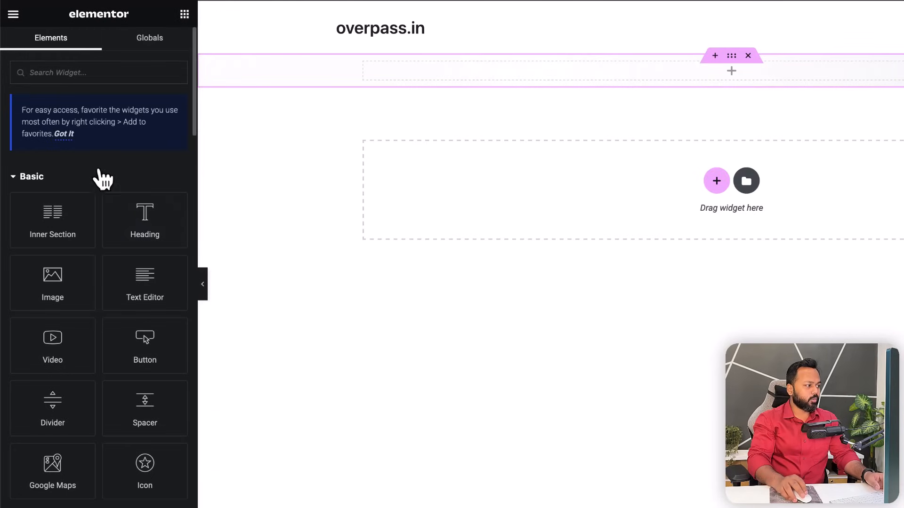
pyautogui.click(64, 135)
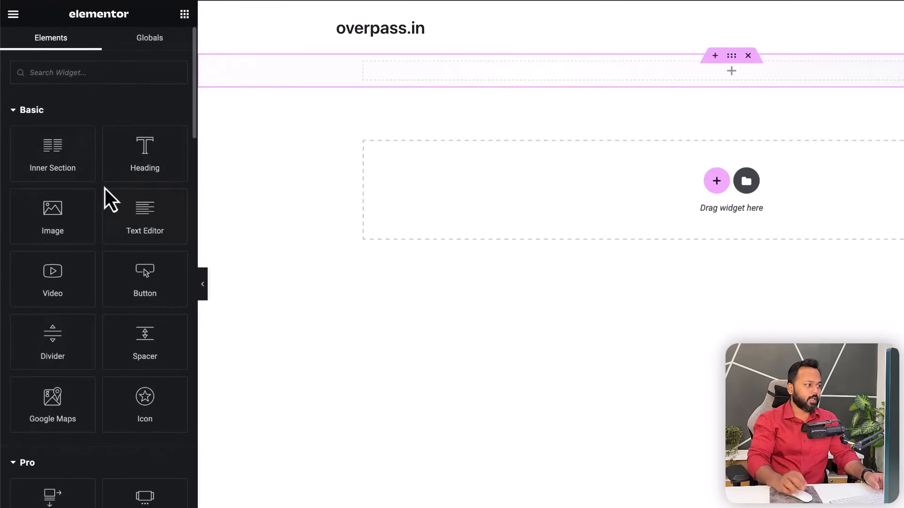
pyautogui.moveTo(132, 159); pyautogui.dragTo(463, 72)
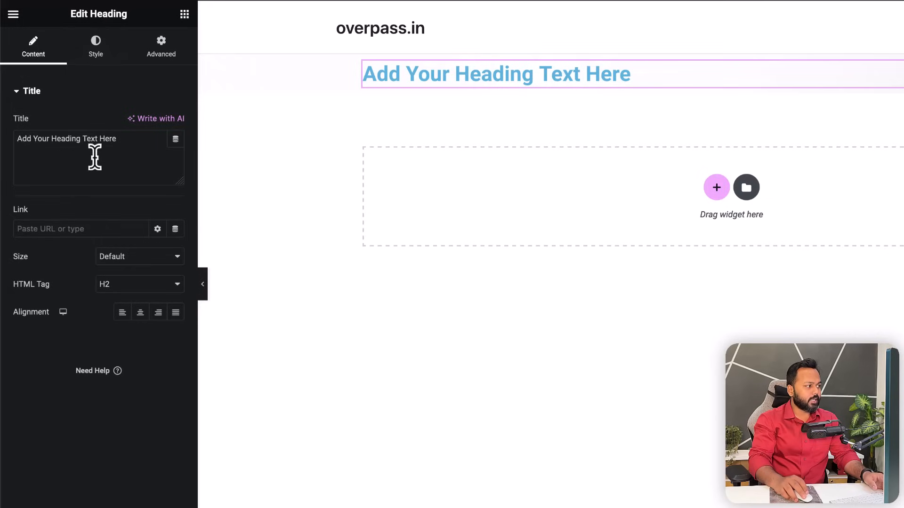
pyautogui.moveTo(123, 141); pyautogui.dragTo(13, 140)
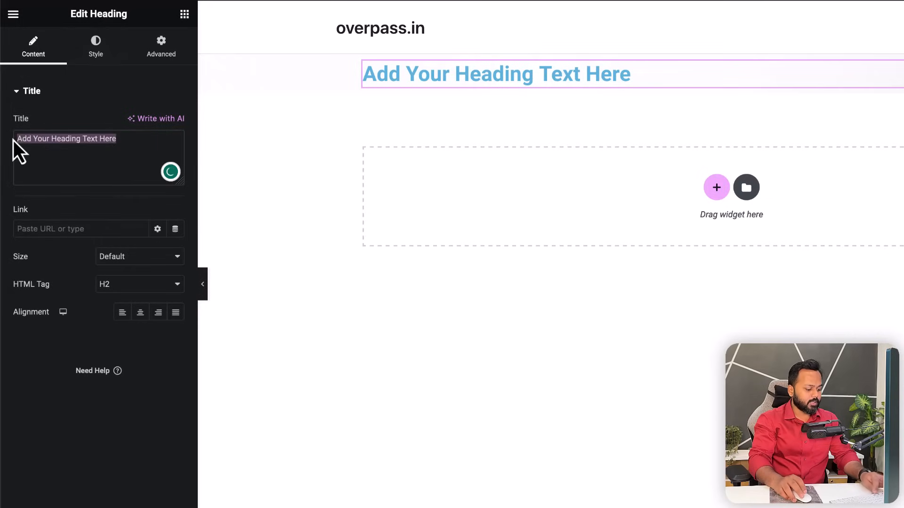
pyautogui.hotkey('ctrl', 'v')
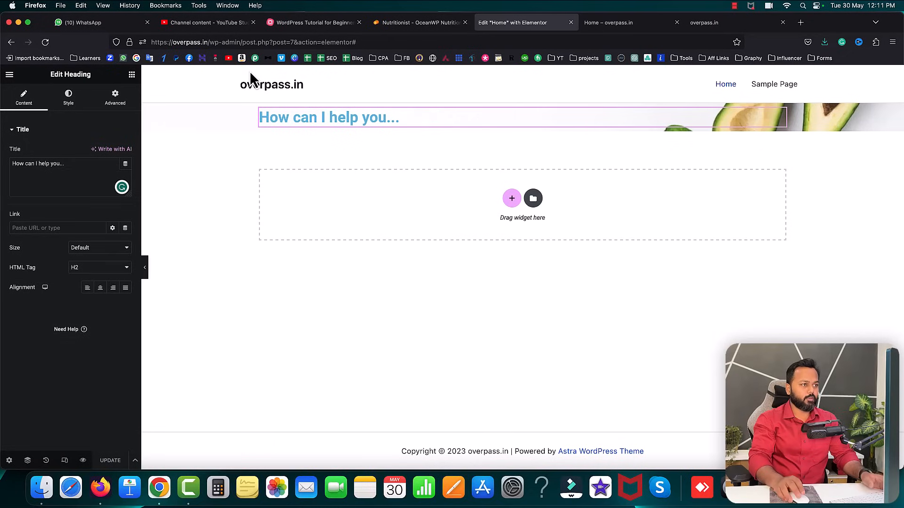
# - Reload the live Home page and check the new 'How can I help you...' heading
pyautogui.click(611, 23)
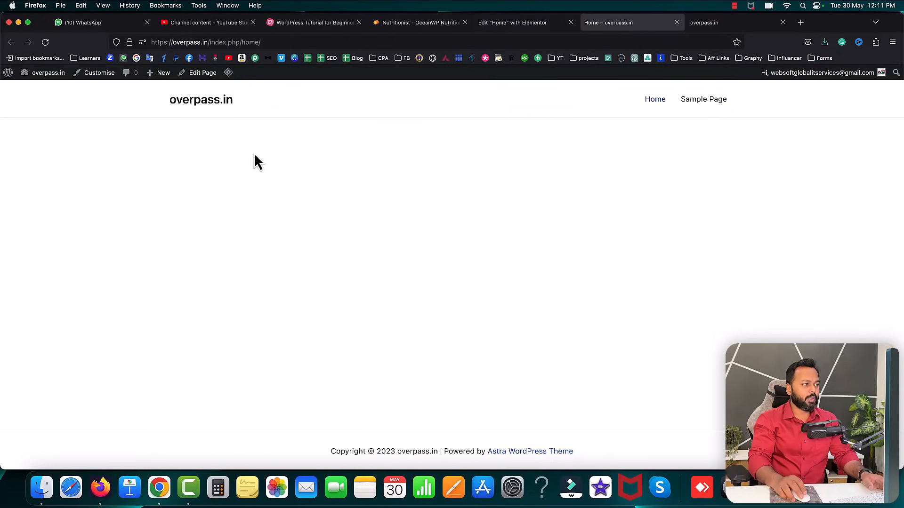
pyautogui.click(46, 42)
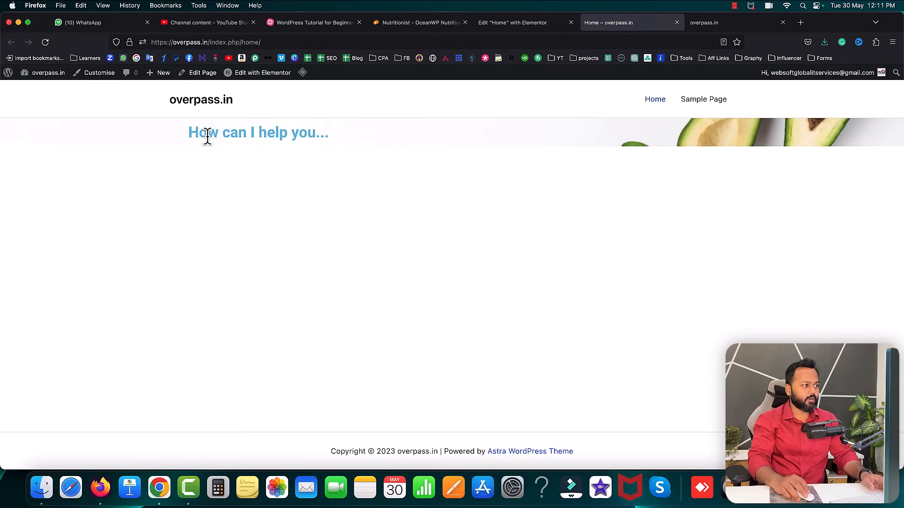
pyautogui.moveTo(191, 132); pyautogui.dragTo(339, 142)
pyautogui.moveTo(190, 132); pyautogui.dragTo(291, 138)
# - Compare it with the reference site's HOW CAN I HELP YOU... heading, then return to the live page
pyautogui.click(405, 26)
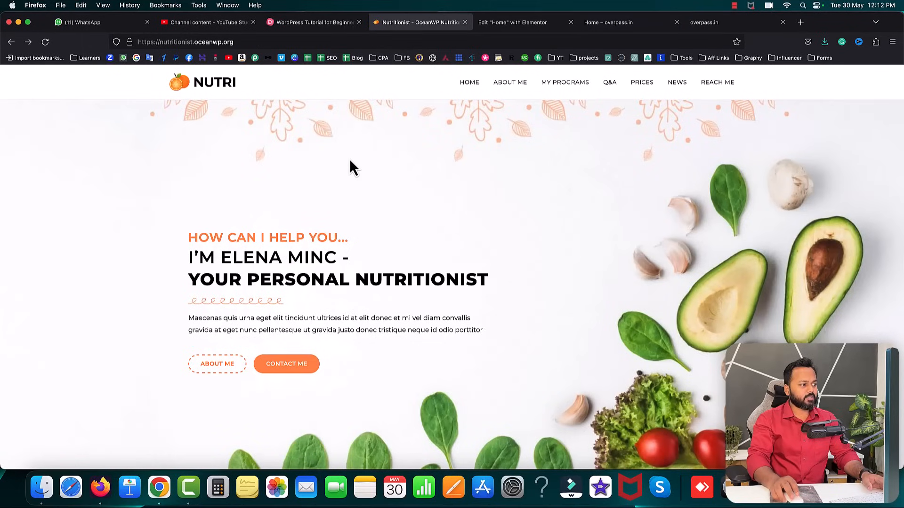
pyautogui.moveTo(193, 238); pyautogui.dragTo(352, 239)
pyautogui.click(354, 239)
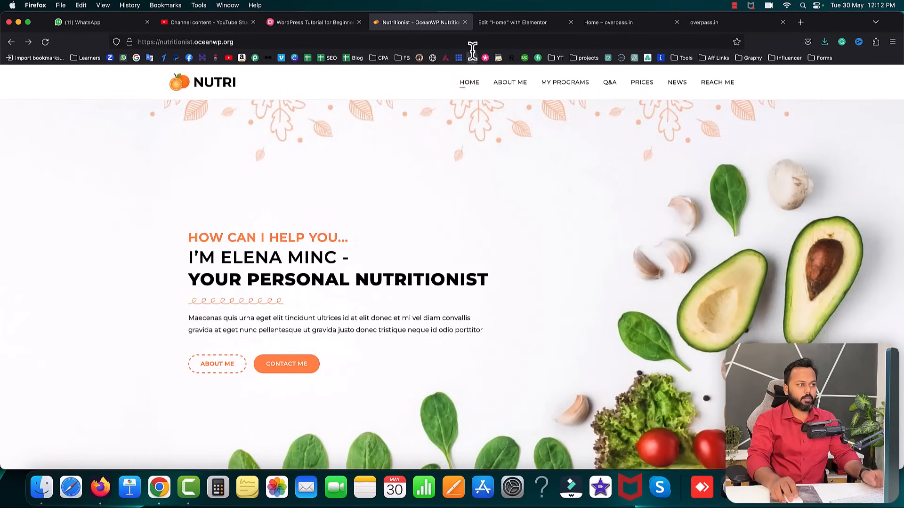
pyautogui.click(597, 24)
# - In Elementor, set the heading's text colour from light blue to bright orange #F8730F
pyautogui.click(221, 151)
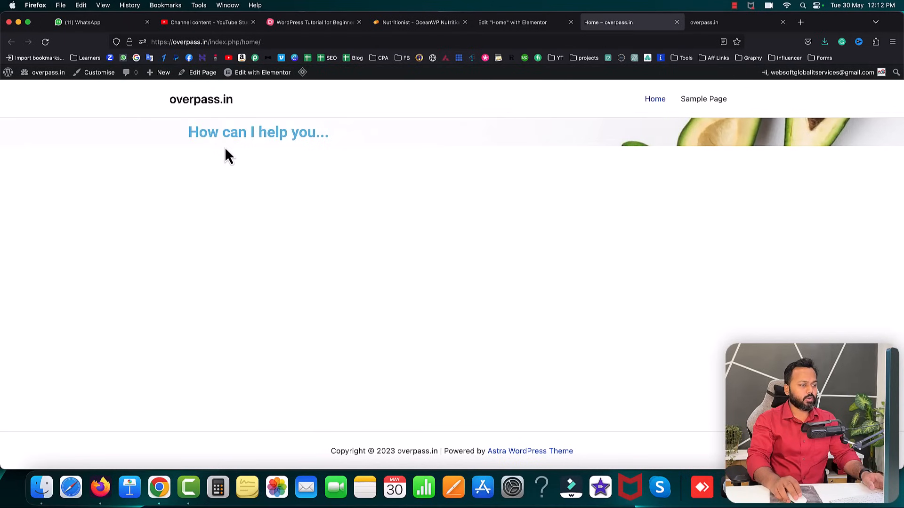
pyautogui.click(515, 24)
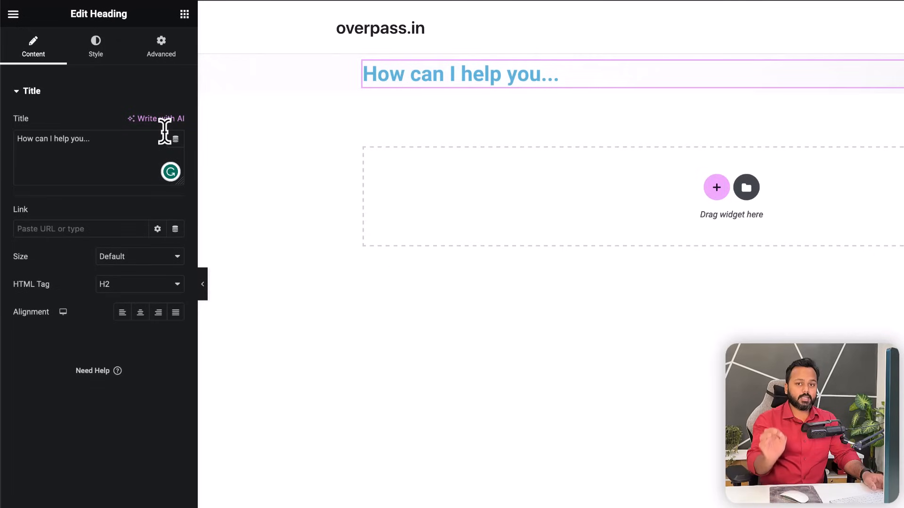
pyautogui.click(97, 56)
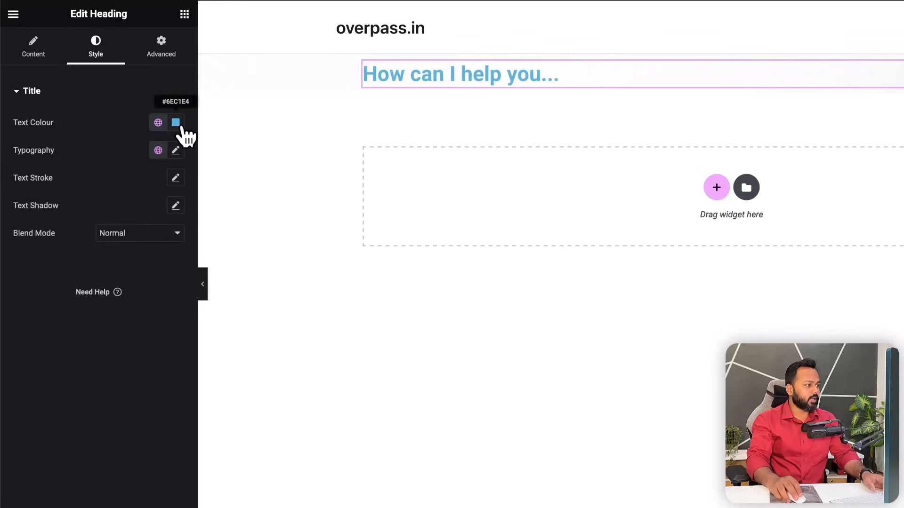
pyautogui.click(178, 124)
pyautogui.moveTo(136, 284); pyautogui.dragTo(110, 283)
pyautogui.moveTo(189, 223); pyautogui.dragTo(242, 178)
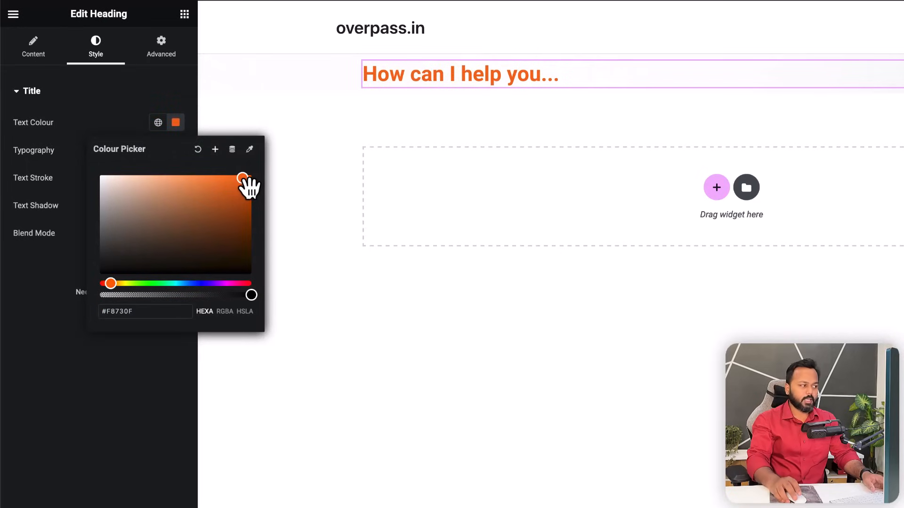
pyautogui.click(100, 106)
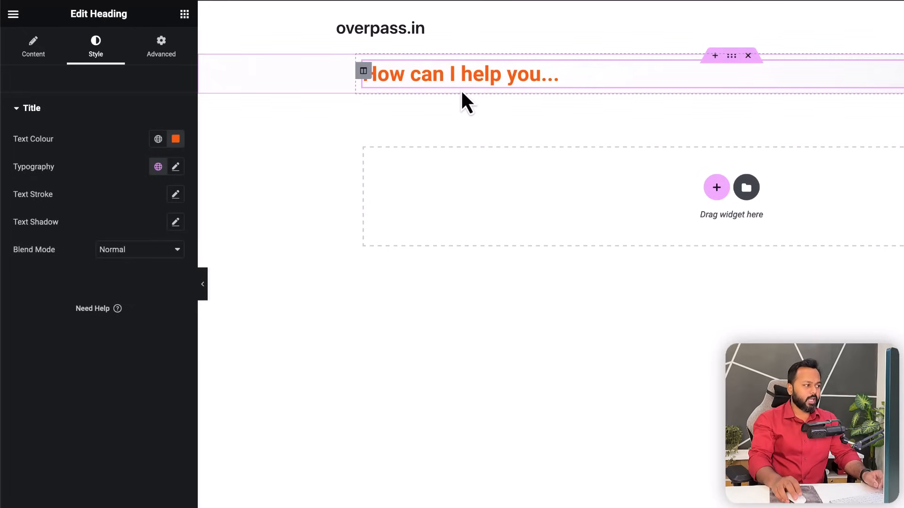
pyautogui.click(33, 53)
pyautogui.moveTo(88, 140); pyautogui.dragTo(15, 140)
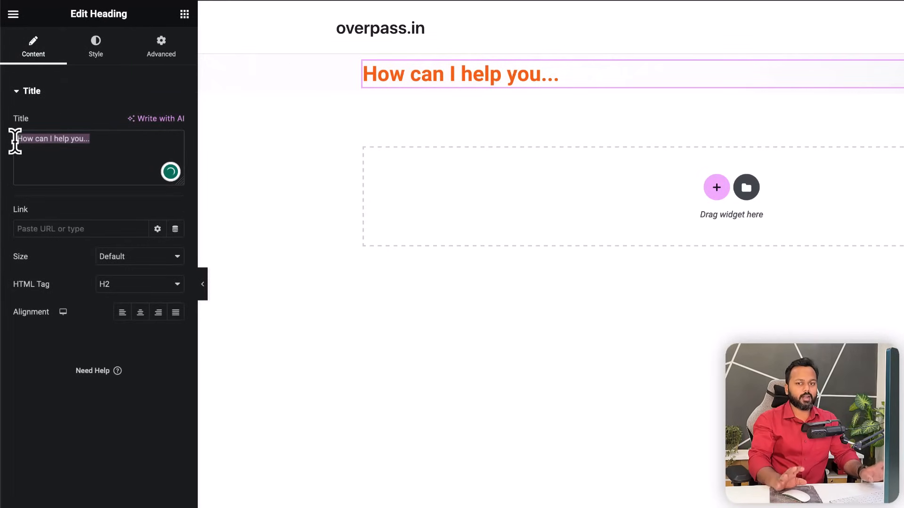
pyautogui.click(94, 45)
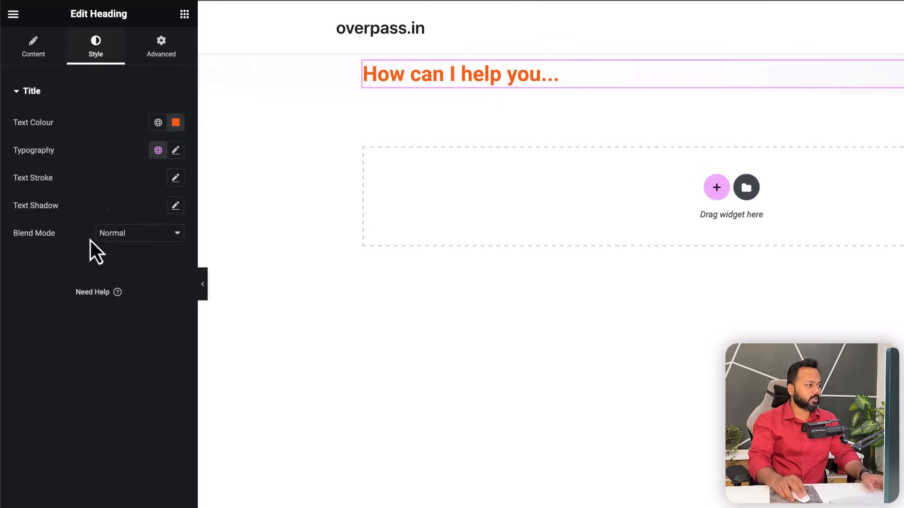
# - Make the subtitle heading uppercase and adjust its font size in Typography
pyautogui.click(176, 150)
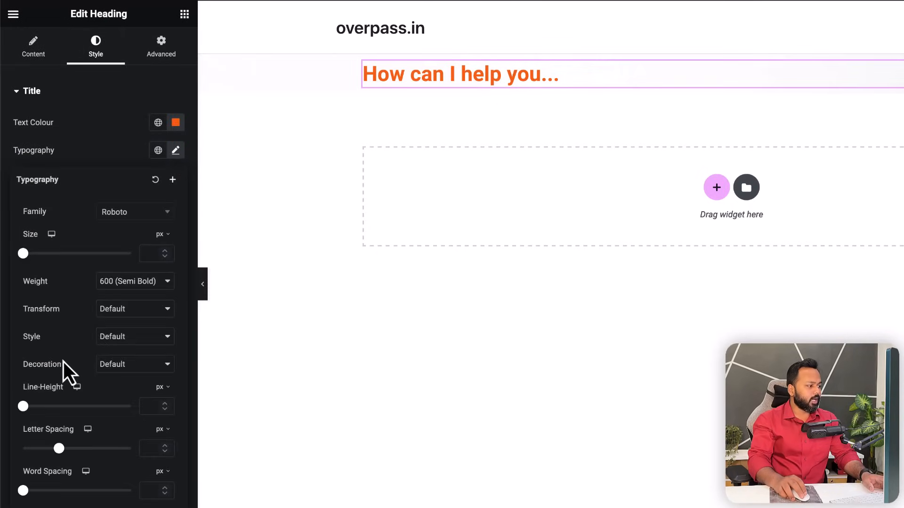
pyautogui.click(132, 311)
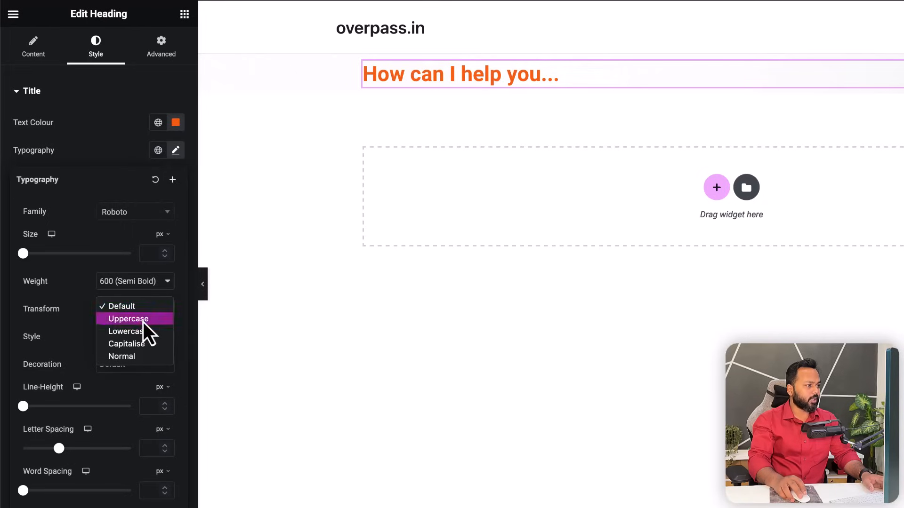
pyautogui.click(137, 322)
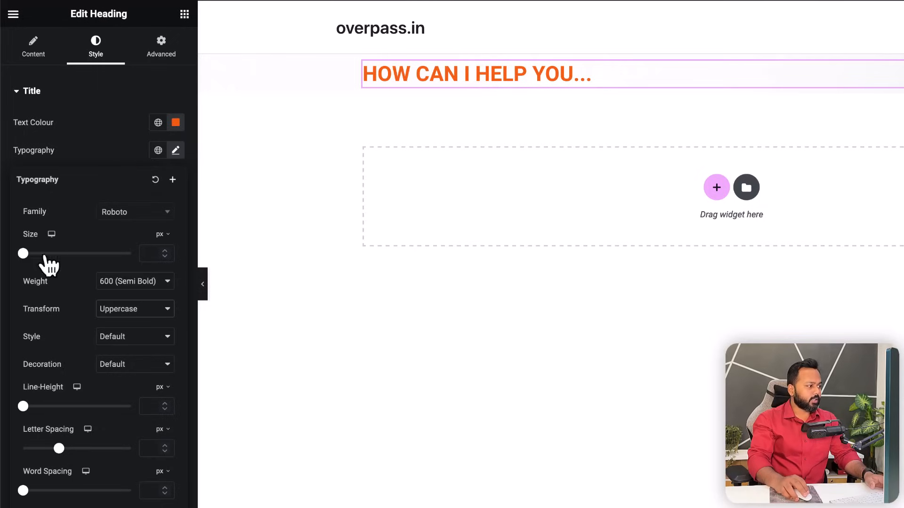
pyautogui.moveTo(25, 258)
pyautogui.mouseDown()
pyautogui.moveTo(64, 258)
pyautogui.moveTo(36, 258)
pyautogui.mouseUp()
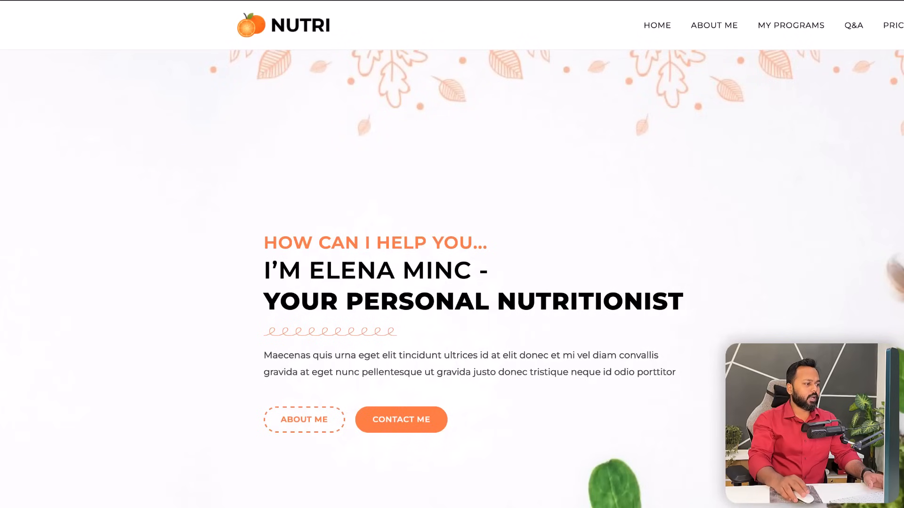
# - Copy the nutritionist's name line from the reference site
pyautogui.moveTo(266, 270); pyautogui.dragTo(487, 271)
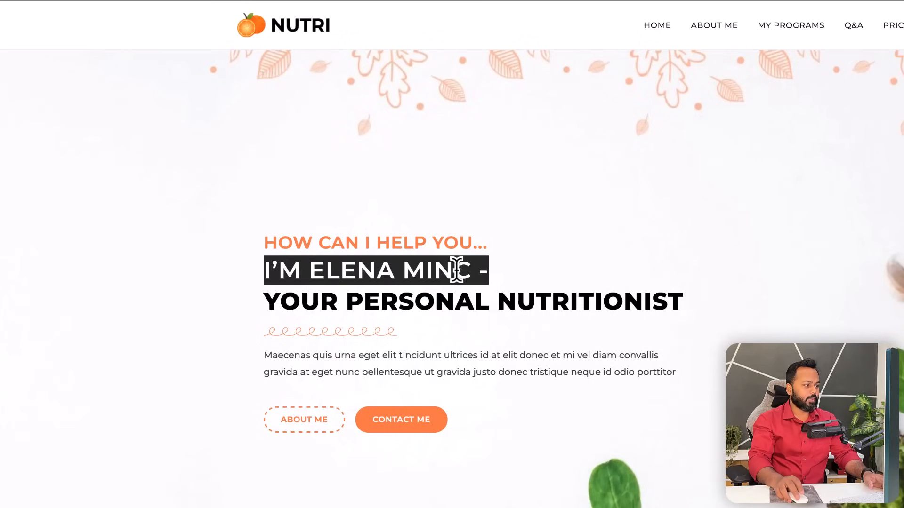
pyautogui.rightClick(456, 271)
pyautogui.click(466, 278)
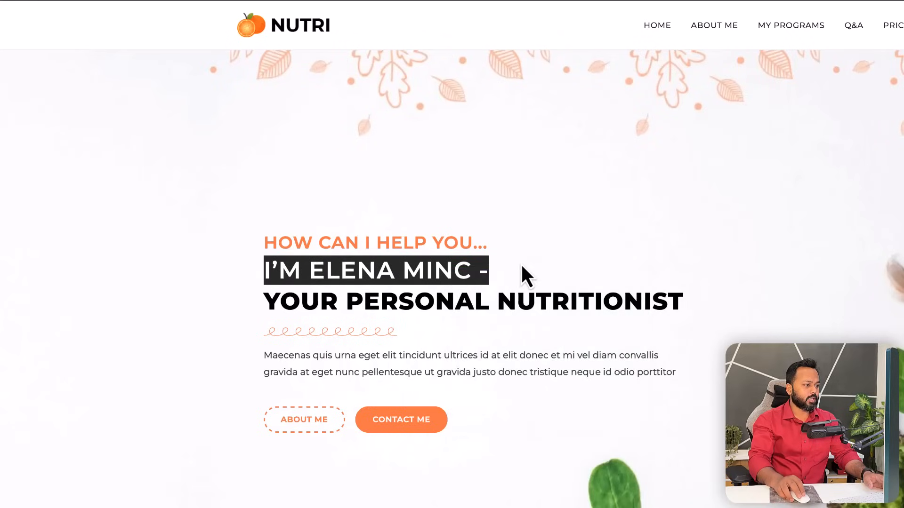
pyautogui.click(521, 264)
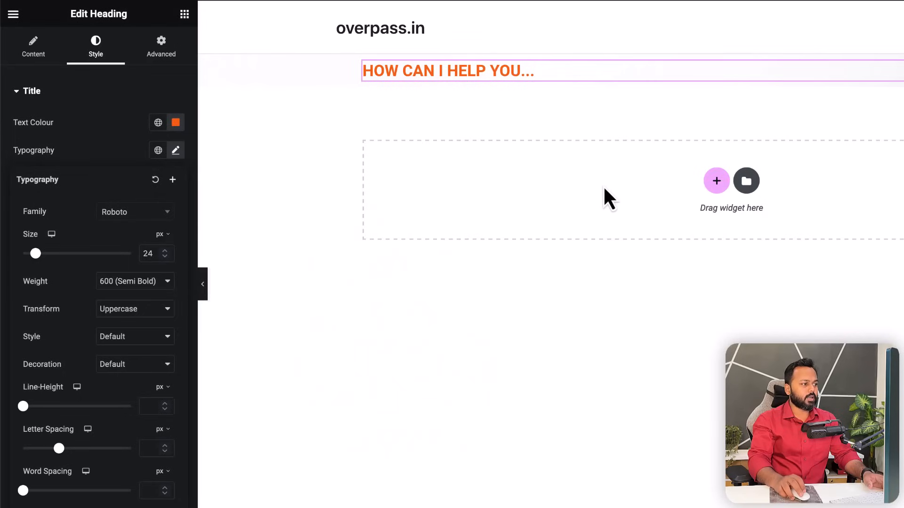
pyautogui.click(184, 15)
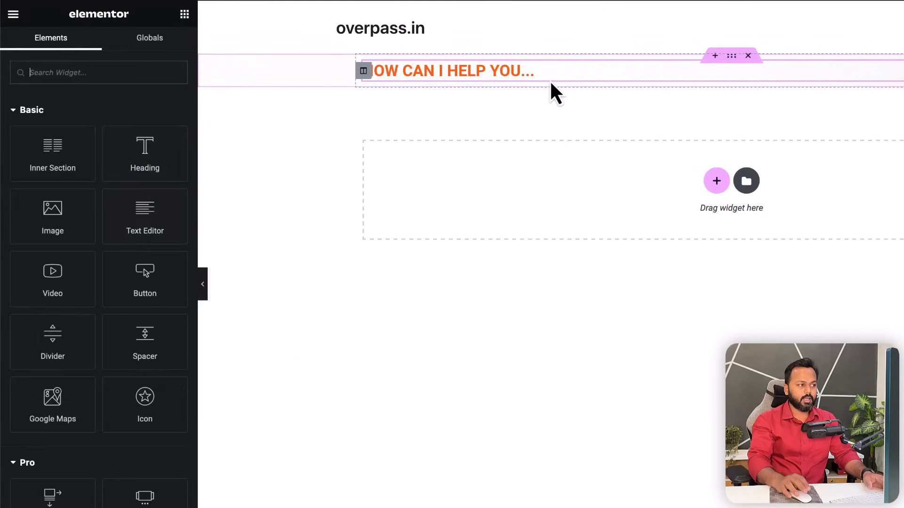
# - Duplicate the subtitle heading and paste the nutritionist's name line as its title
pyautogui.rightClick(431, 71)
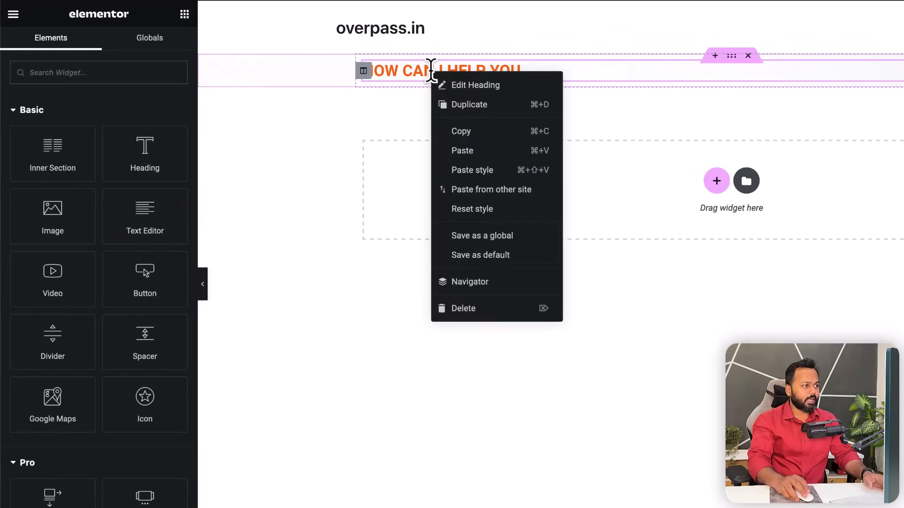
pyautogui.click(466, 107)
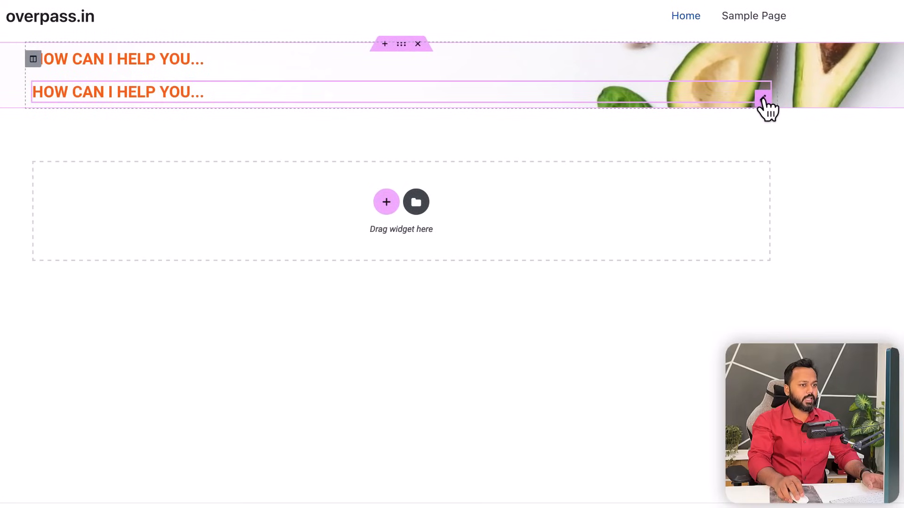
pyautogui.moveTo(94, 139); pyautogui.dragTo(4, 139)
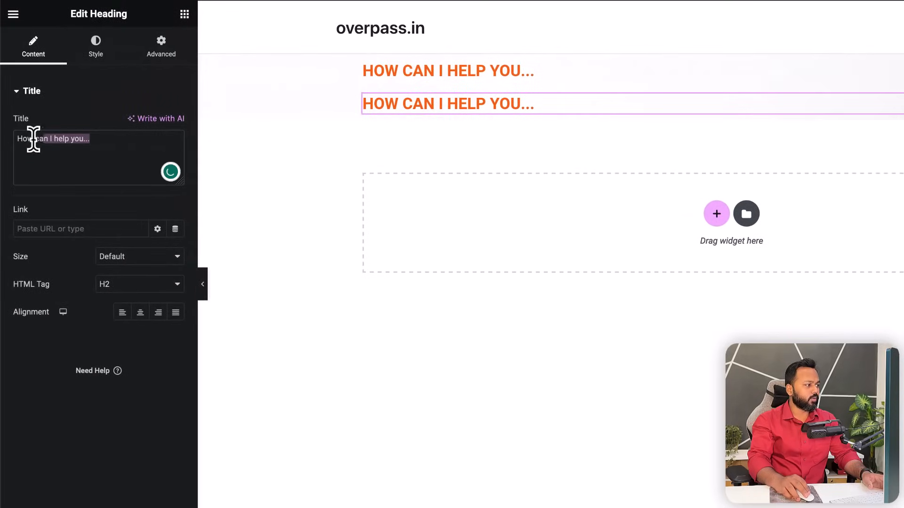
pyautogui.hotkey('ctrl', 'v')
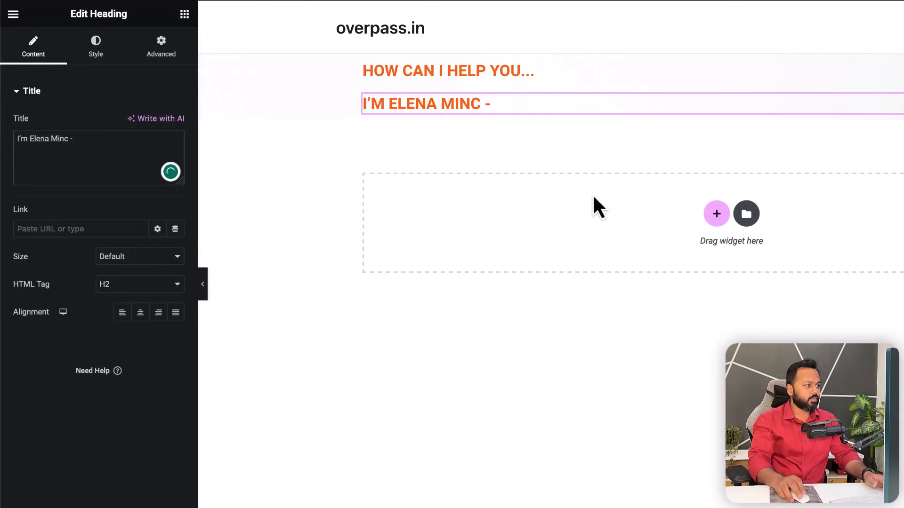
# - Style the name heading black #000000, size 37, weight 500 Medium
pyautogui.click(97, 49)
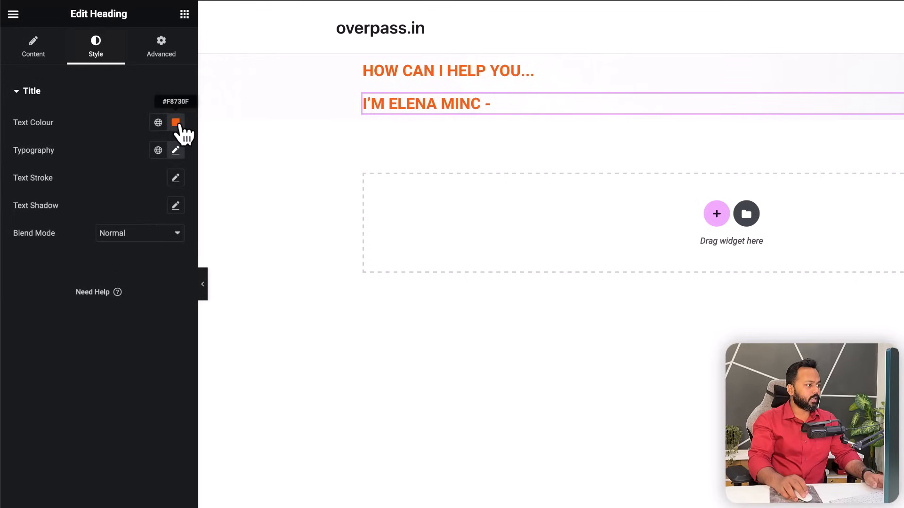
pyautogui.click(176, 122)
pyautogui.moveTo(113, 230); pyautogui.dragTo(74, 279)
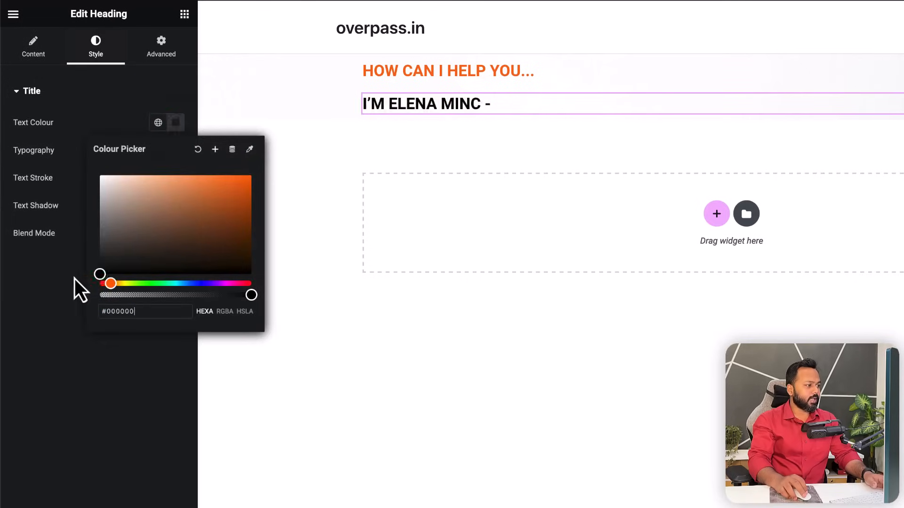
pyautogui.click(35, 269)
pyautogui.click(175, 151)
pyautogui.moveTo(34, 254); pyautogui.dragTo(43, 253)
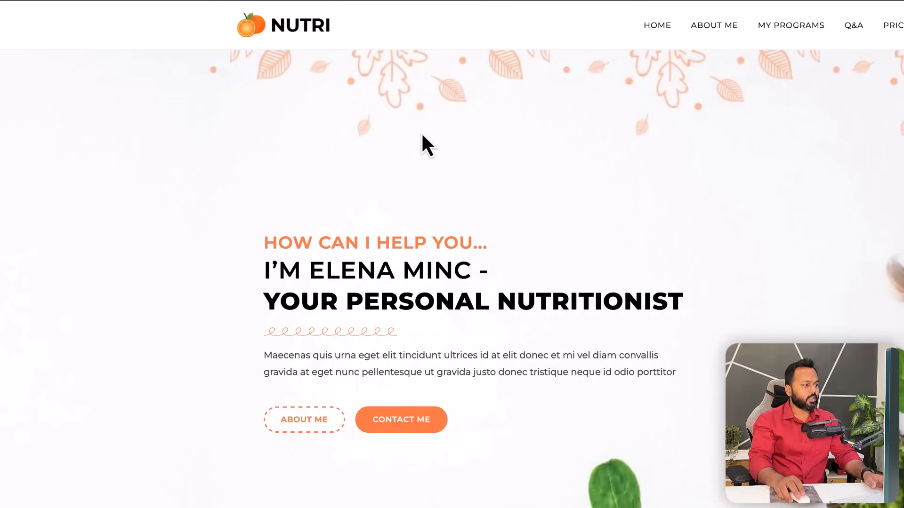
pyautogui.moveTo(263, 267); pyautogui.dragTo(310, 269)
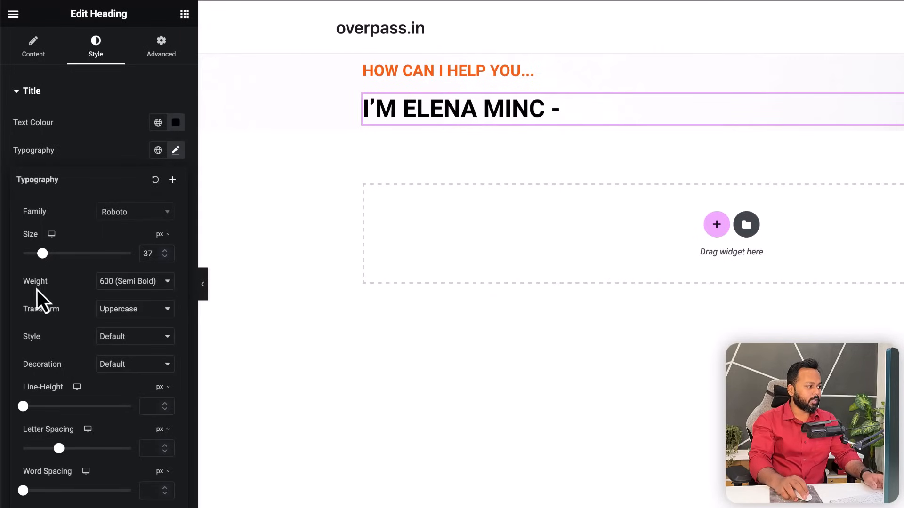
pyautogui.click(121, 286)
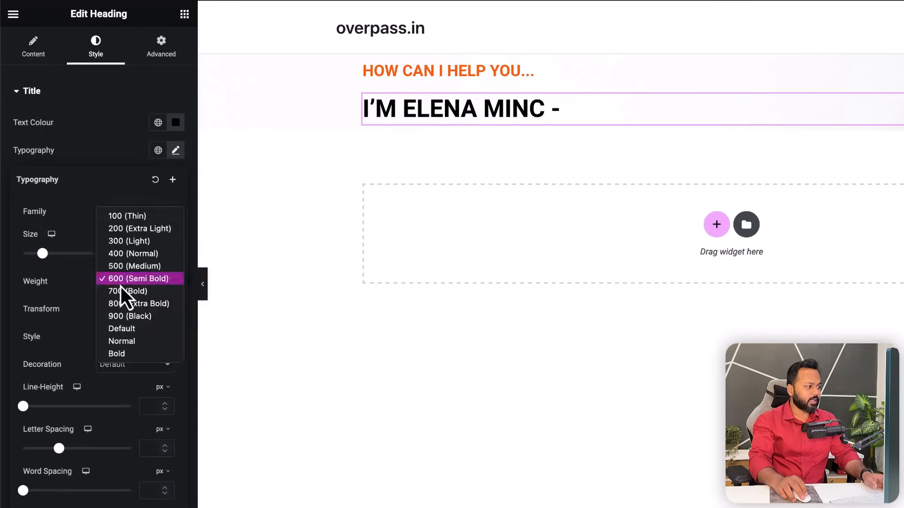
pyautogui.click(123, 267)
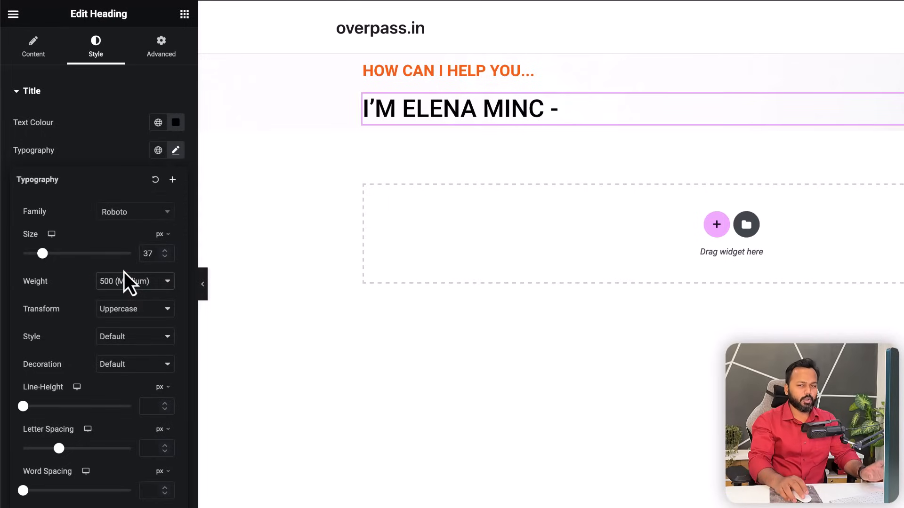
pyautogui.click(97, 115)
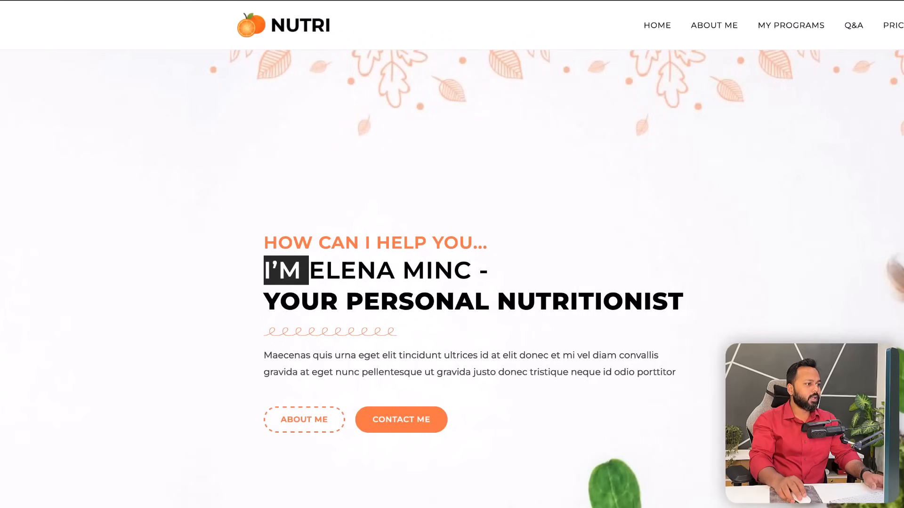
pyautogui.moveTo(265, 302); pyautogui.dragTo(680, 309)
# - Copy YOUR PERSONAL NUTRITIONIST, duplicate the name heading, and paste it as the new title
pyautogui.rightClick(665, 305)
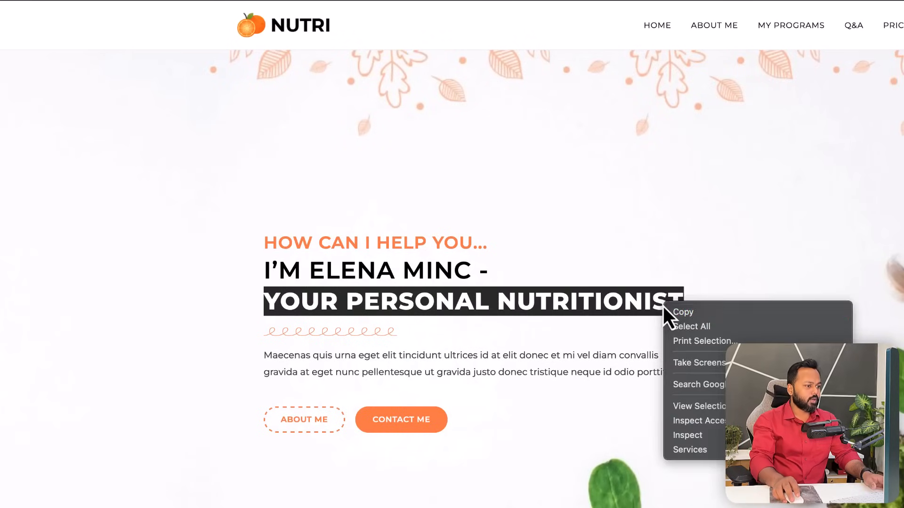
pyautogui.click(682, 311)
pyautogui.click(648, 281)
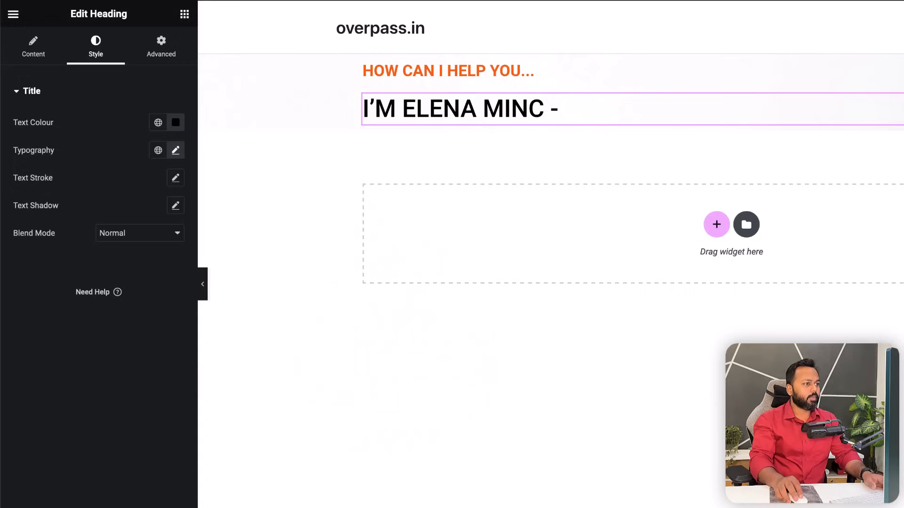
pyautogui.rightClick(408, 109)
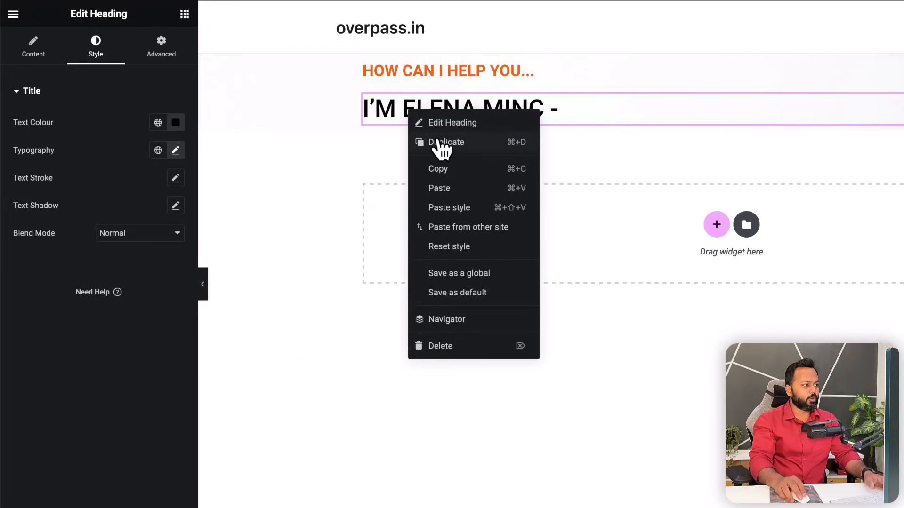
pyautogui.click(436, 139)
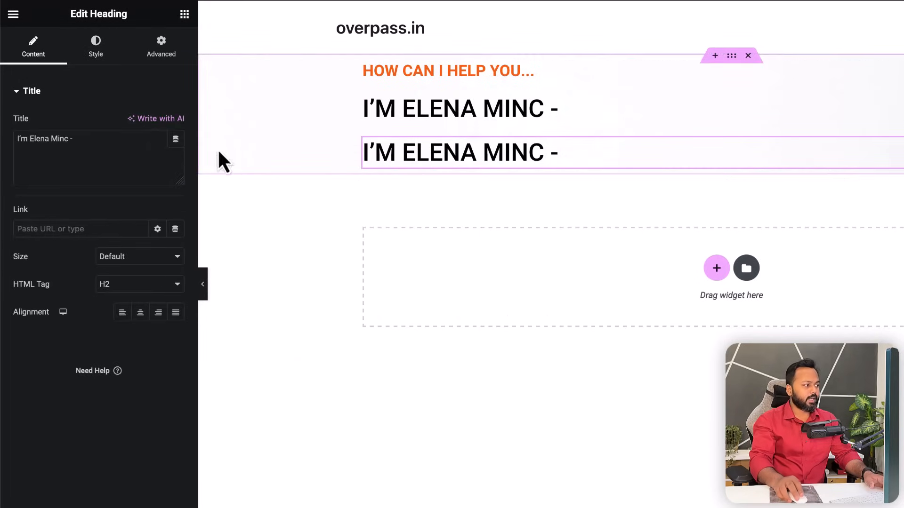
pyautogui.tripleClick(111, 141)
pyautogui.hotkey('ctrl', 'v')
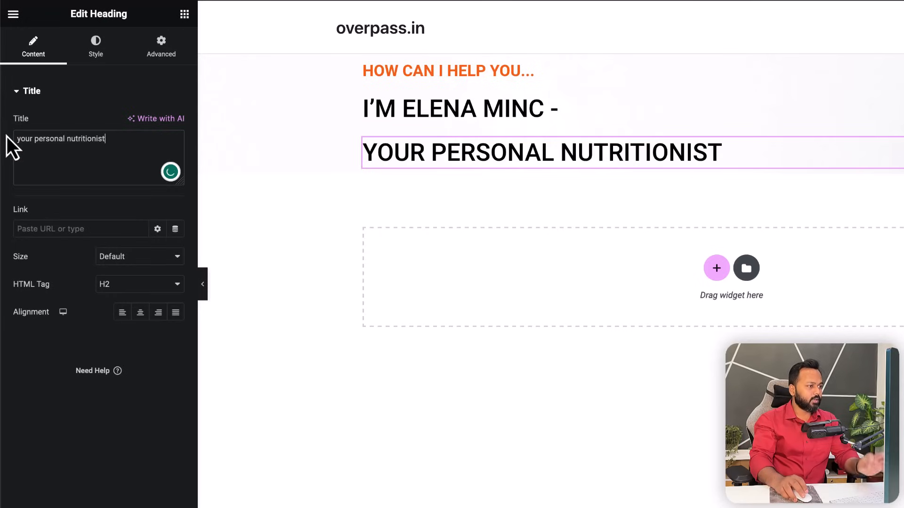
# - Set the new heading's typography to weight 800 Extra Bold and size 39
pyautogui.click(95, 52)
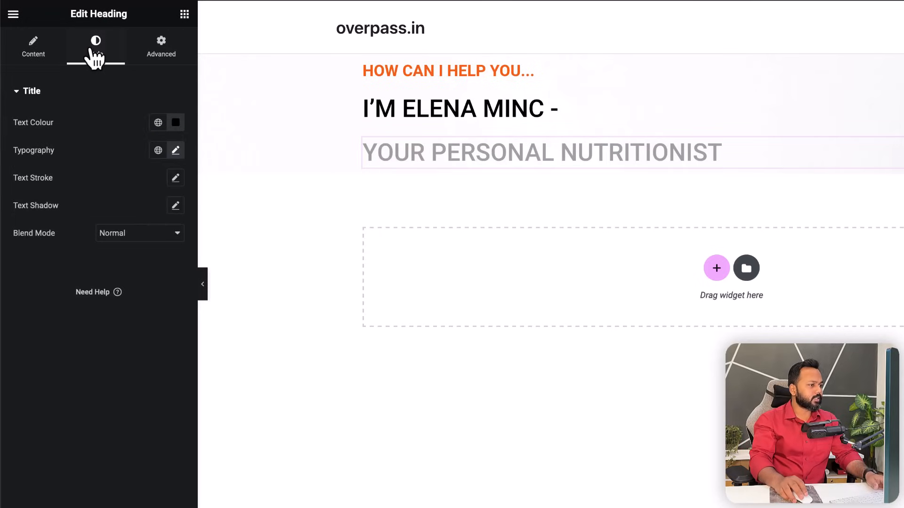
pyautogui.click(176, 150)
pyautogui.click(143, 281)
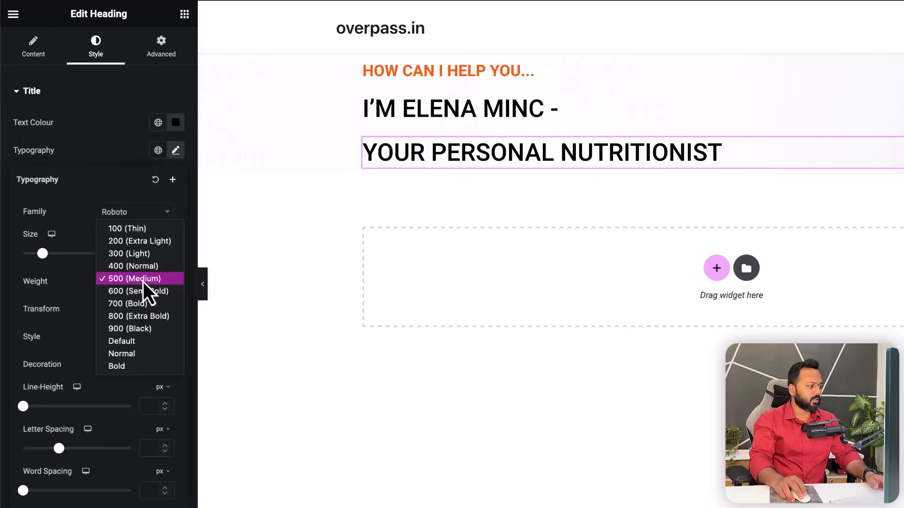
pyautogui.click(134, 317)
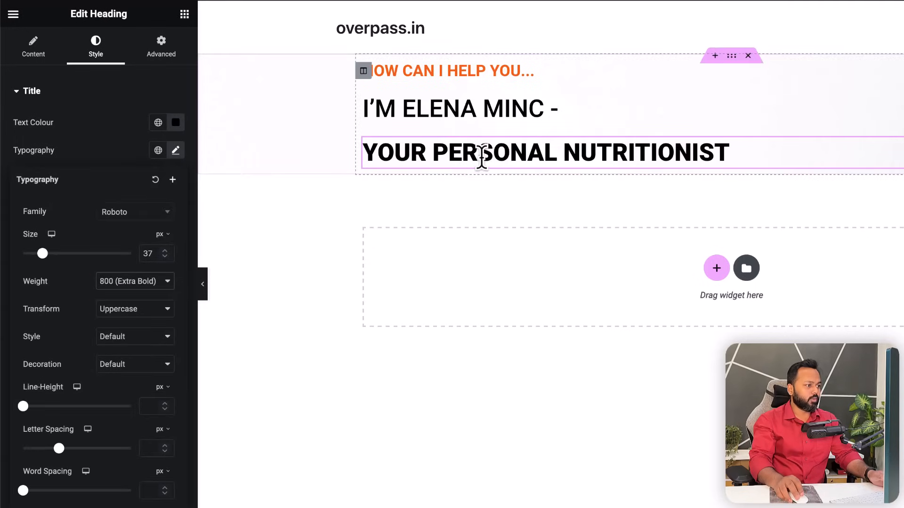
pyautogui.moveTo(43, 254); pyautogui.dragTo(44, 254)
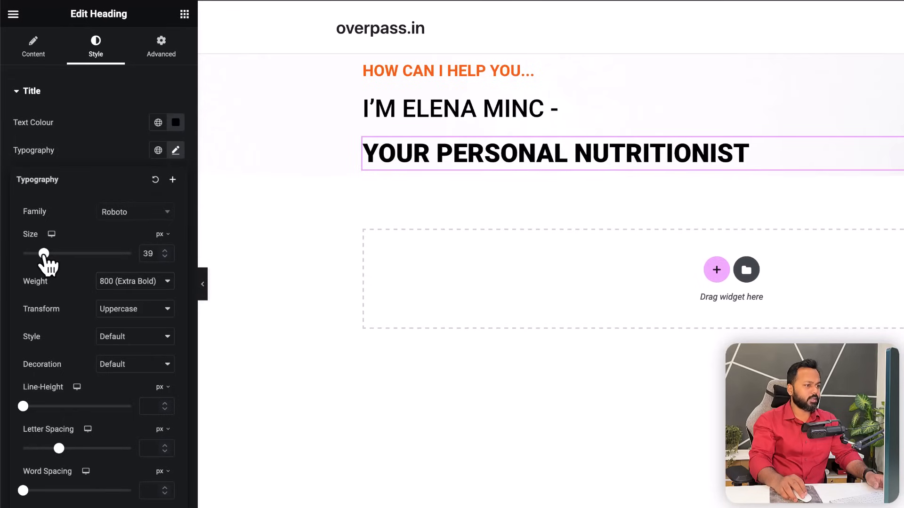
pyautogui.click(73, 157)
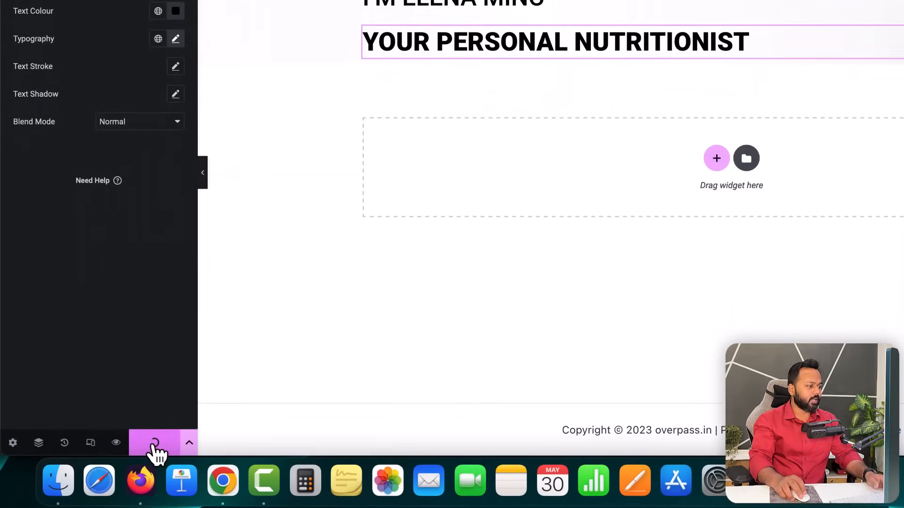
# - Save the page with UPDATE, reload the live Home page and close the extra site tab
pyautogui.click(154, 441)
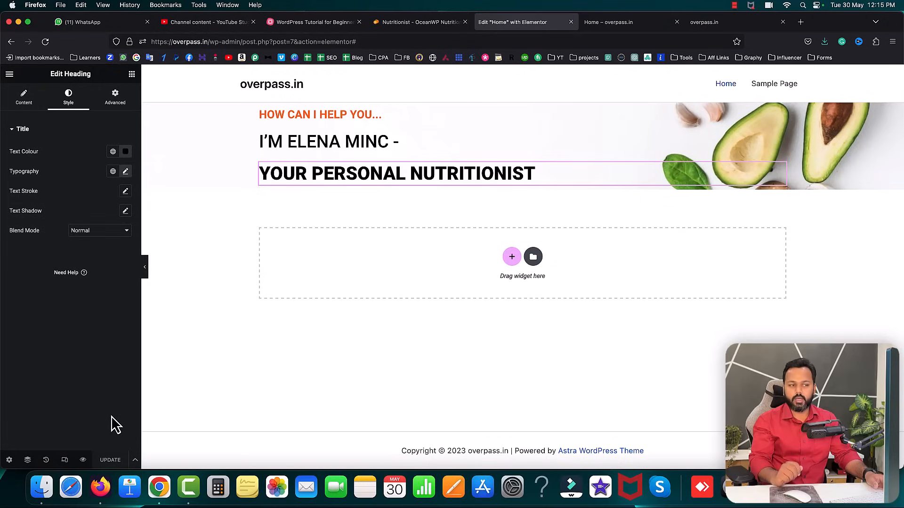
pyautogui.click(621, 22)
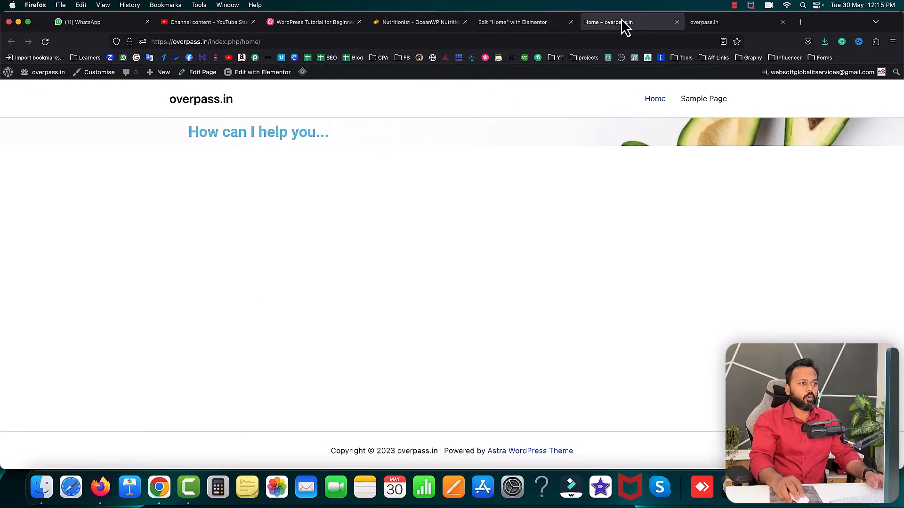
pyautogui.click(45, 42)
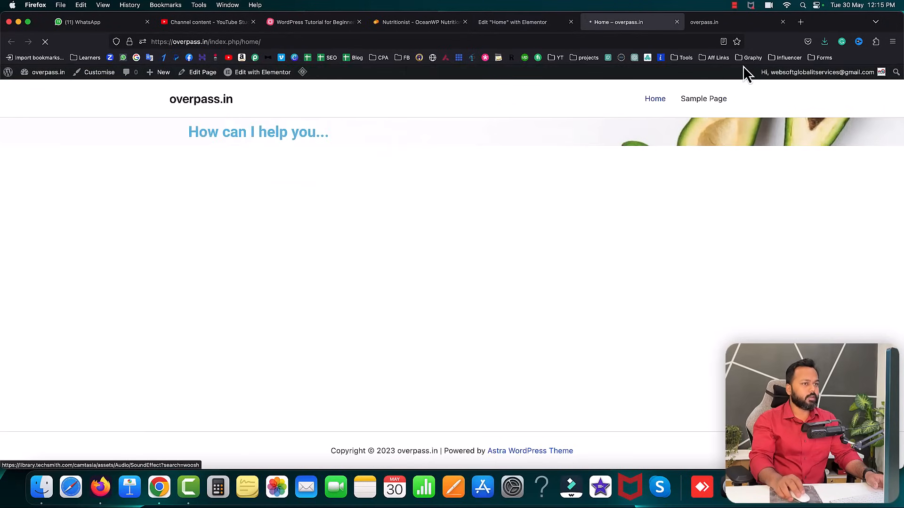
pyautogui.click(782, 22)
# - Check the three live hero headings against the reference site, then return to the editor
pyautogui.moveTo(189, 127); pyautogui.dragTo(318, 138)
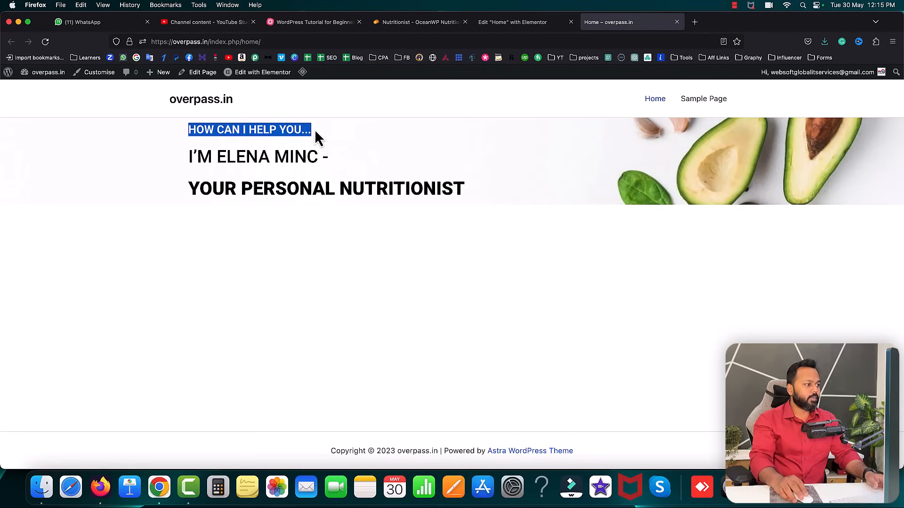
pyautogui.moveTo(189, 157); pyautogui.dragTo(308, 156)
pyautogui.moveTo(194, 186); pyautogui.dragTo(485, 195)
pyautogui.click(485, 195)
pyautogui.click(410, 22)
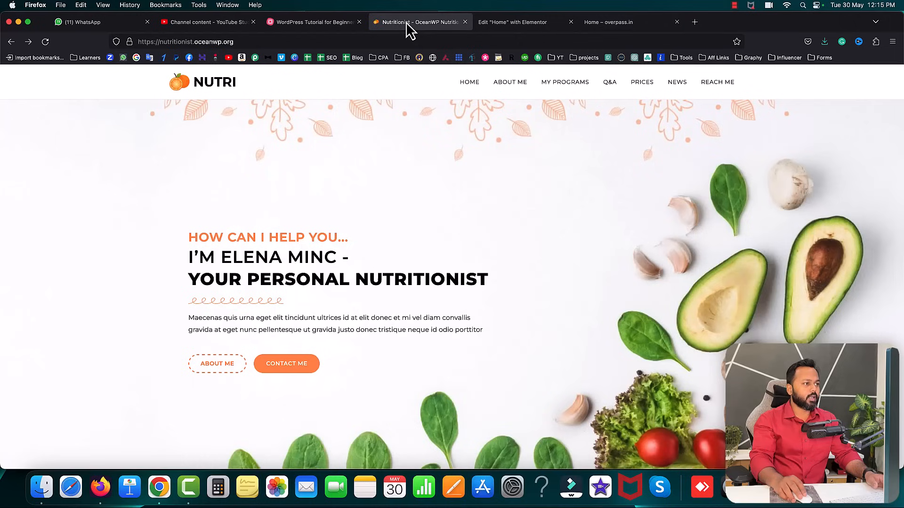
pyautogui.scroll(-2, 263, 273)
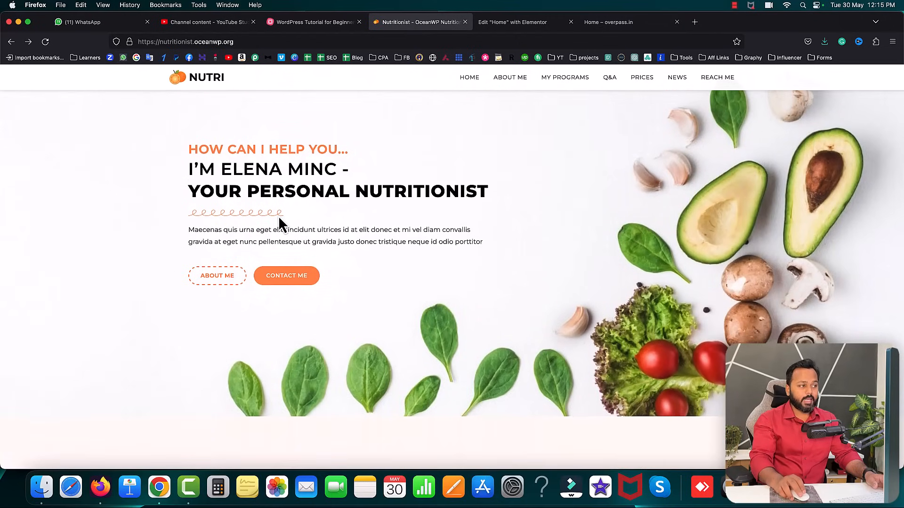
pyautogui.click(507, 24)
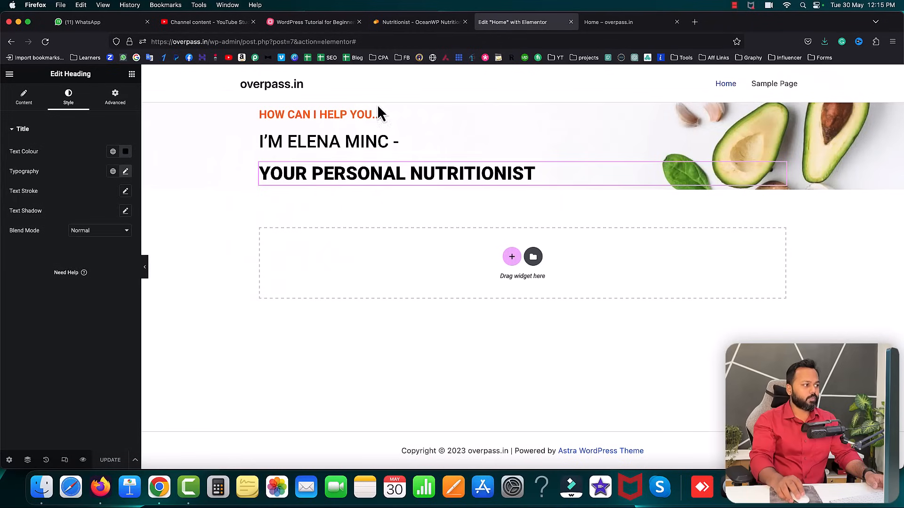
# - Drop a Divider widget beneath the YOUR PERSONAL NUTRITIONIST heading
pyautogui.click(132, 75)
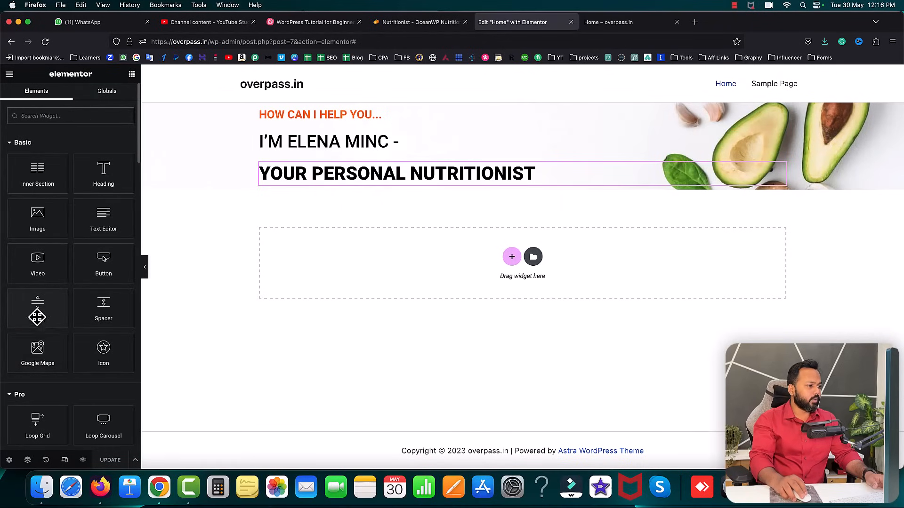
pyautogui.moveTo(32, 311); pyautogui.dragTo(309, 185)
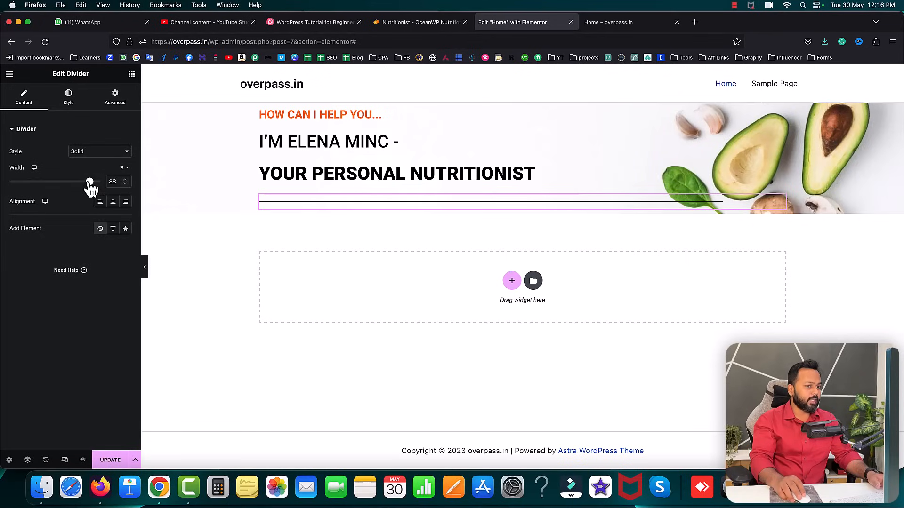
# - Shrink the divider to 17% width and, after trying Dotted and Dashed, set its style to Curly
pyautogui.moveTo(87, 187); pyautogui.dragTo(80, 187)
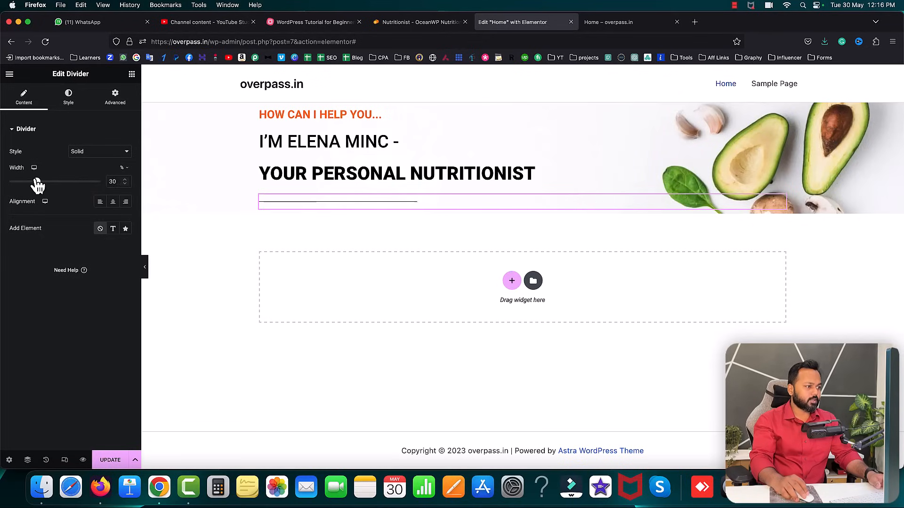
pyautogui.moveTo(33, 184); pyautogui.dragTo(25, 183)
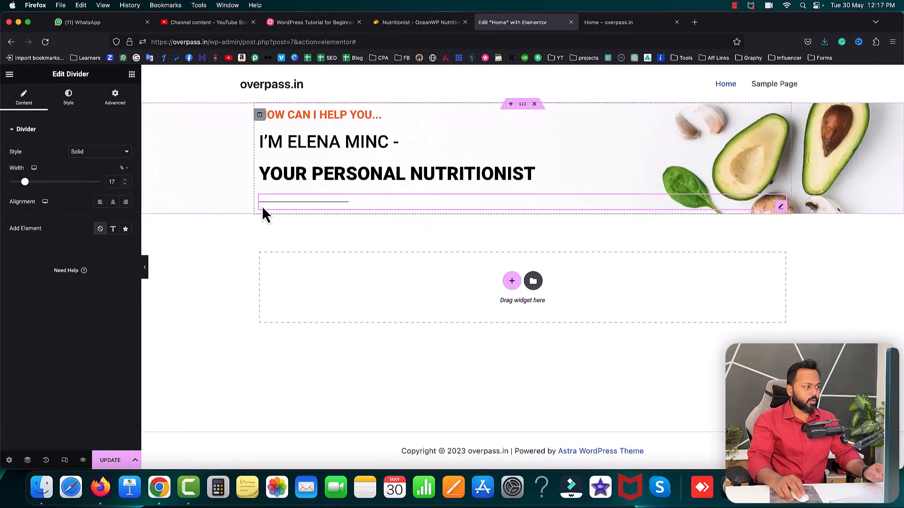
pyautogui.click(99, 154)
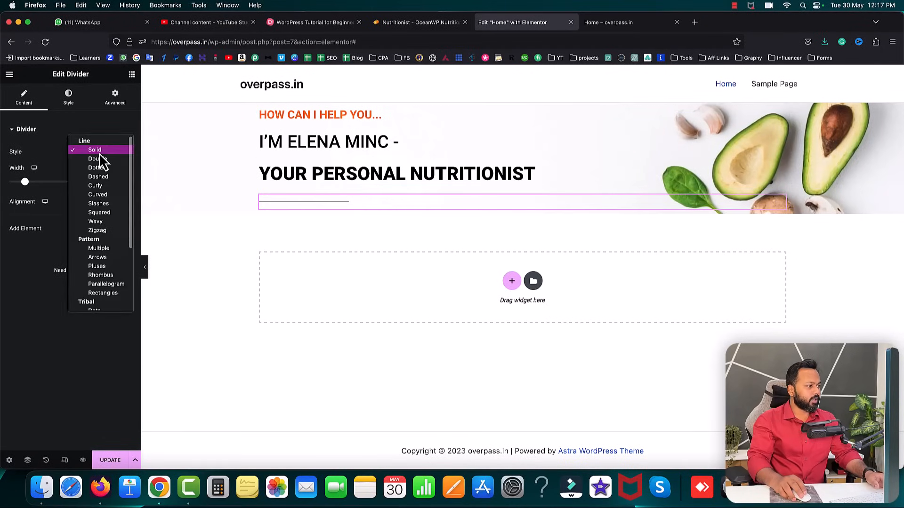
pyautogui.click(101, 167)
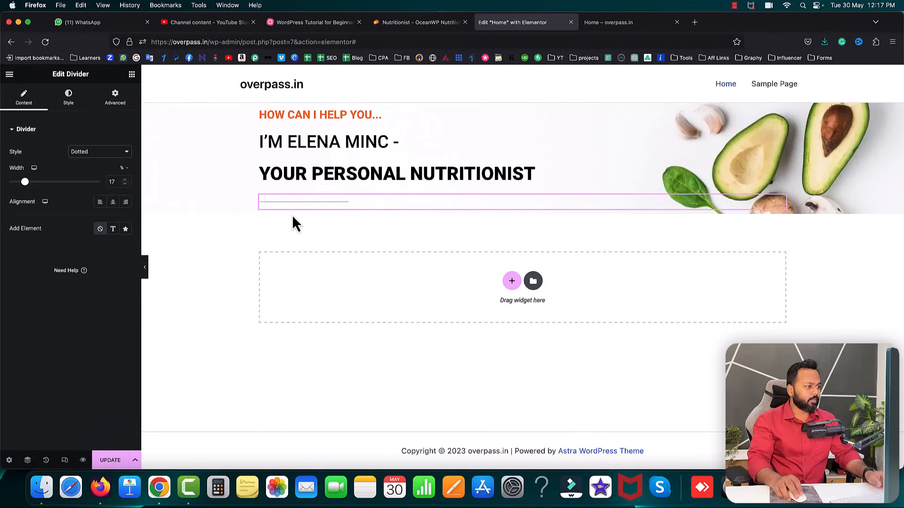
pyautogui.click(97, 153)
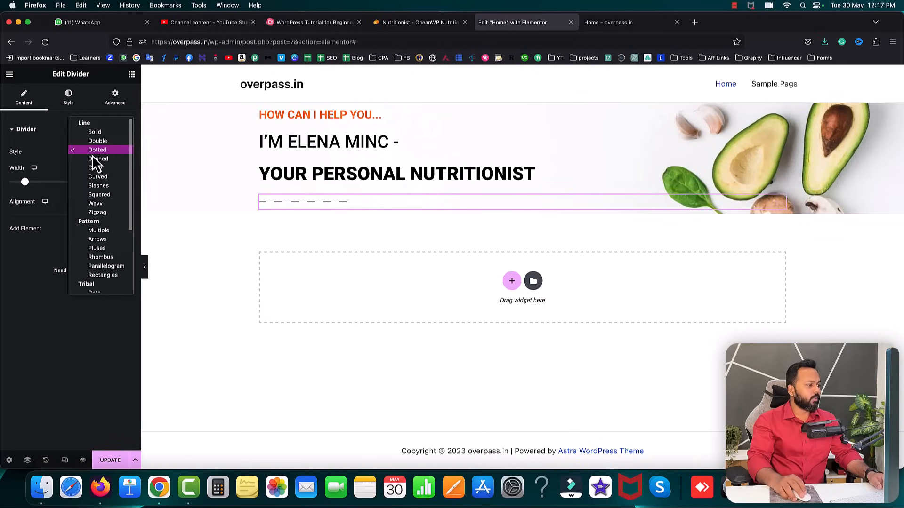
pyautogui.click(98, 161)
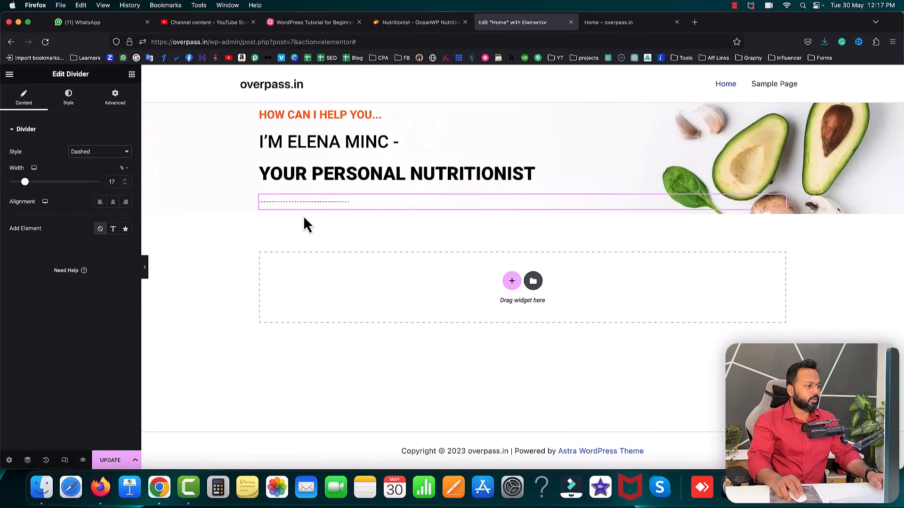
pyautogui.click(99, 155)
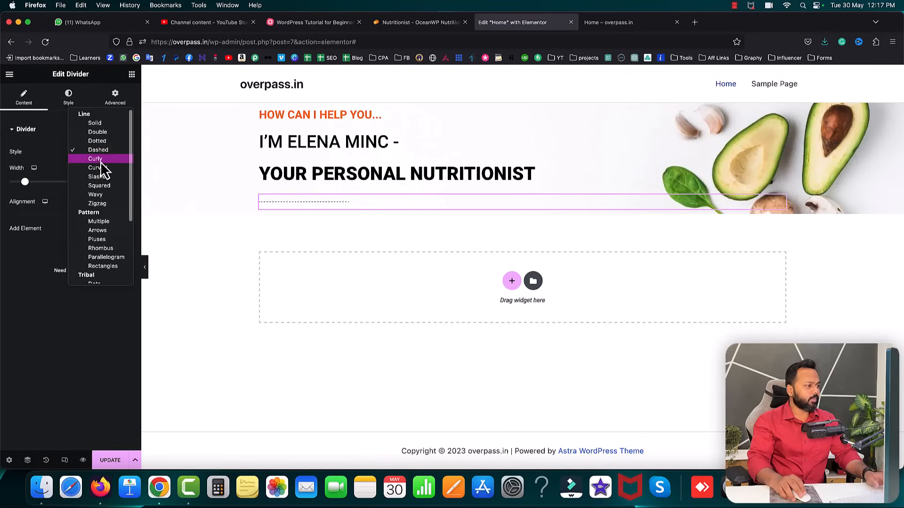
pyautogui.click(100, 162)
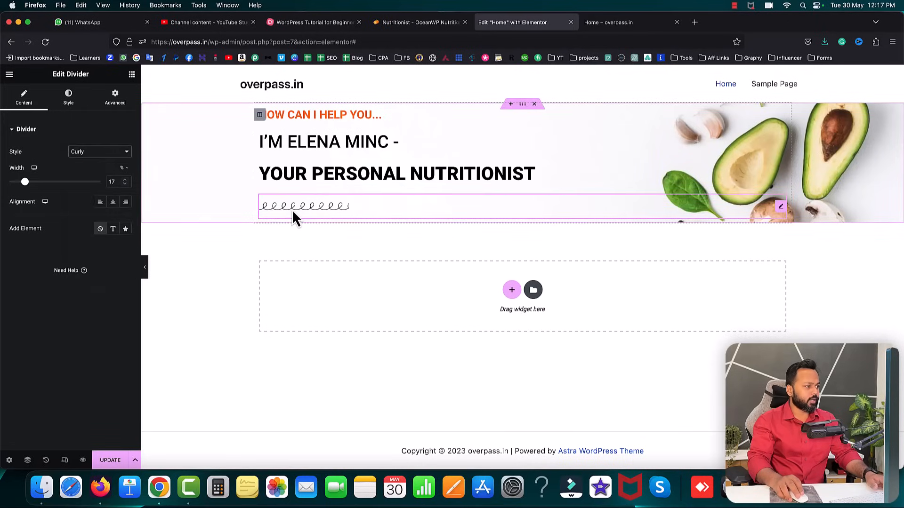
pyautogui.click(390, 24)
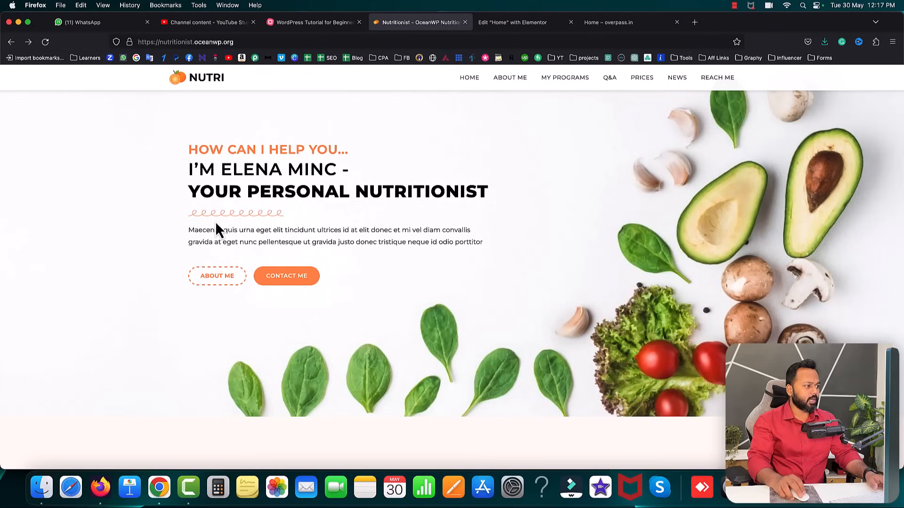
# - Widen the divider to 18% and copy the orange subtitle's hex colour code
pyautogui.click(518, 24)
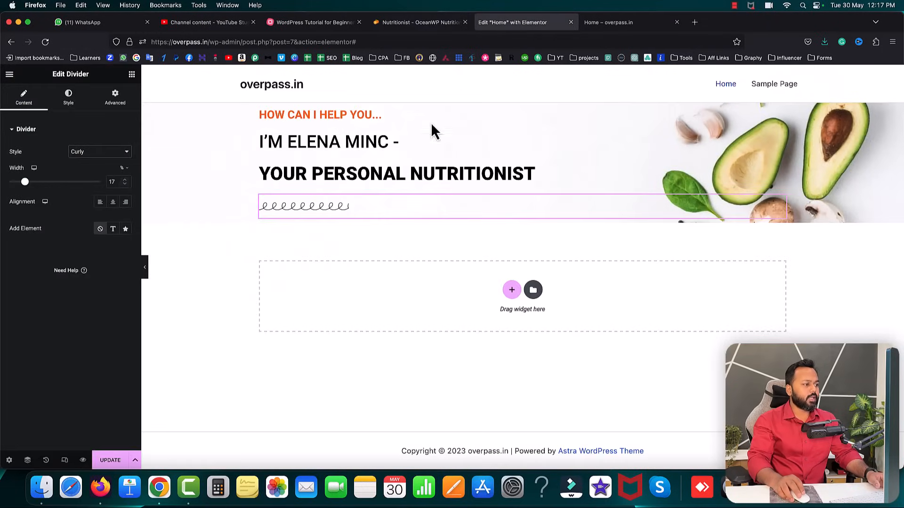
pyautogui.click(126, 179)
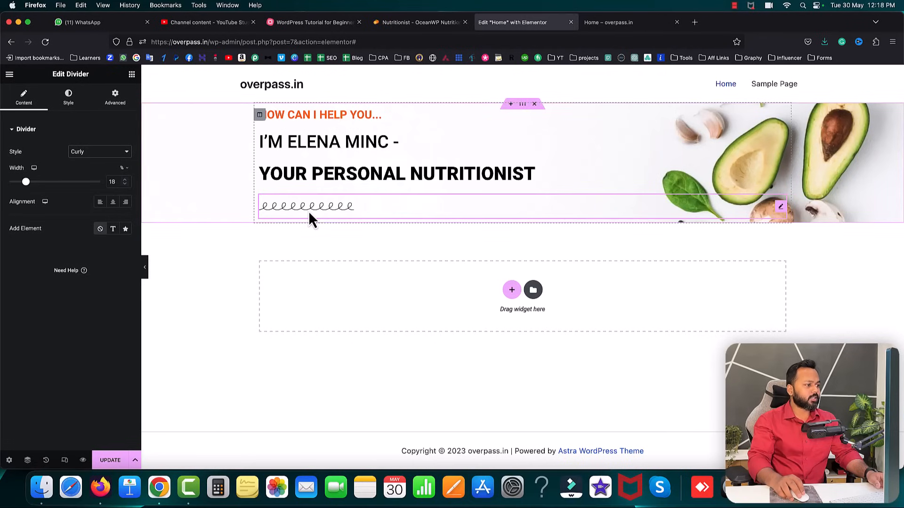
pyautogui.click(302, 115)
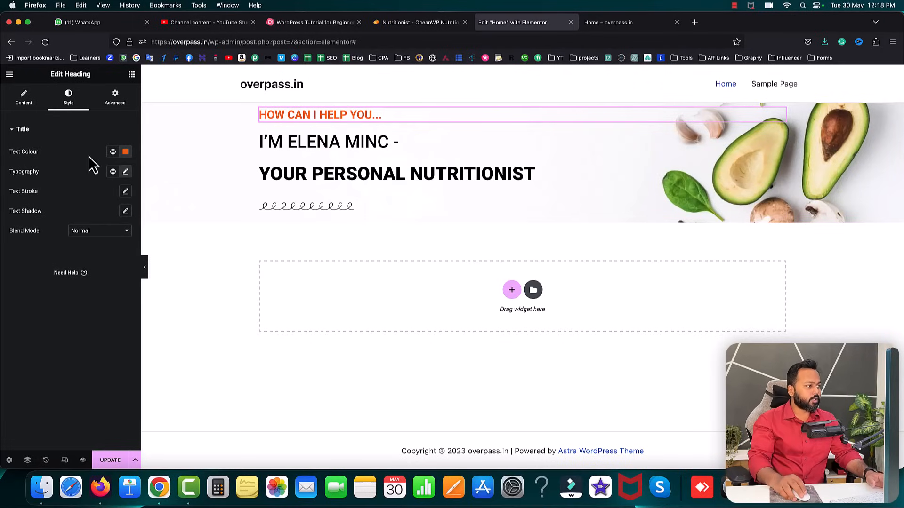
pyautogui.click(125, 152)
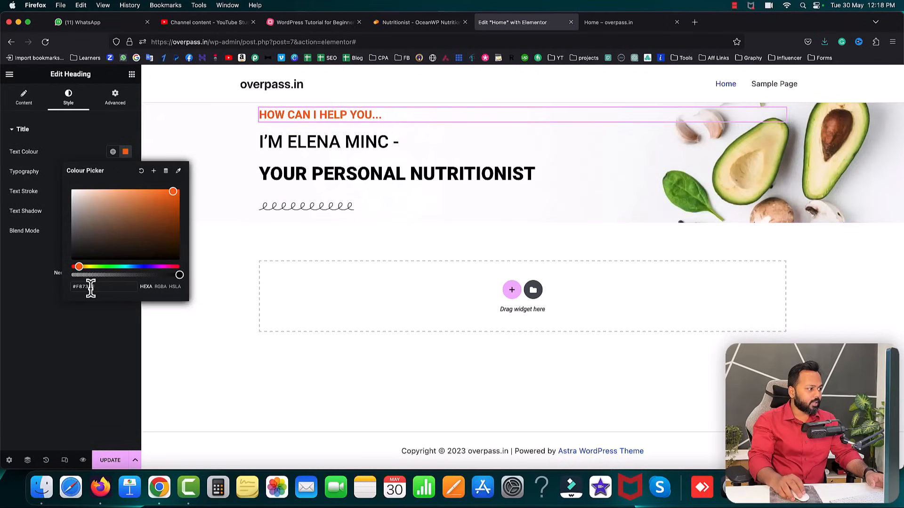
pyautogui.moveTo(94, 287); pyautogui.dragTo(76, 288)
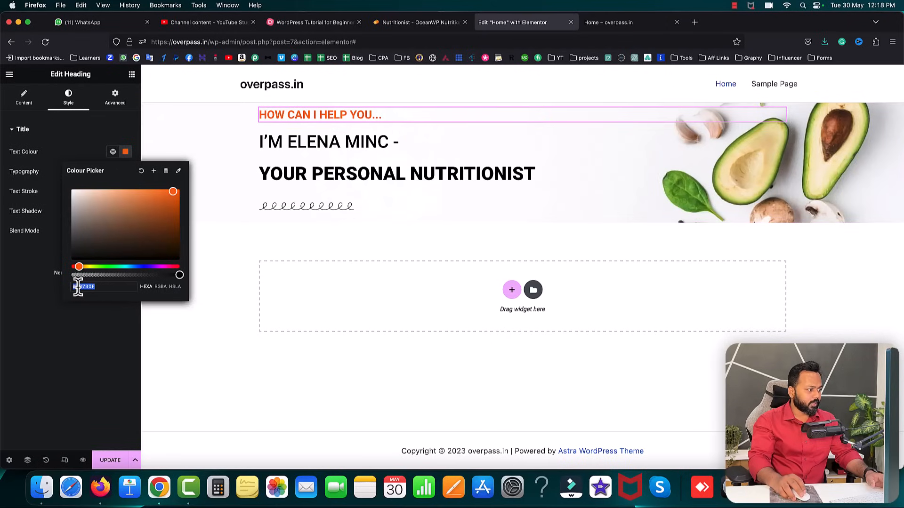
pyautogui.rightClick(78, 288)
pyautogui.click(91, 329)
pyautogui.click(56, 324)
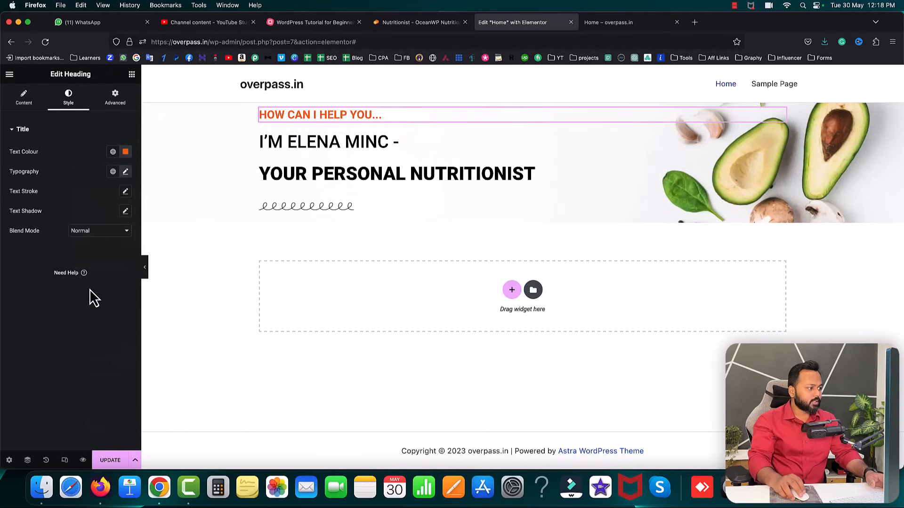
# - Paste the orange hex code into the curly divider's colour
pyautogui.click(303, 212)
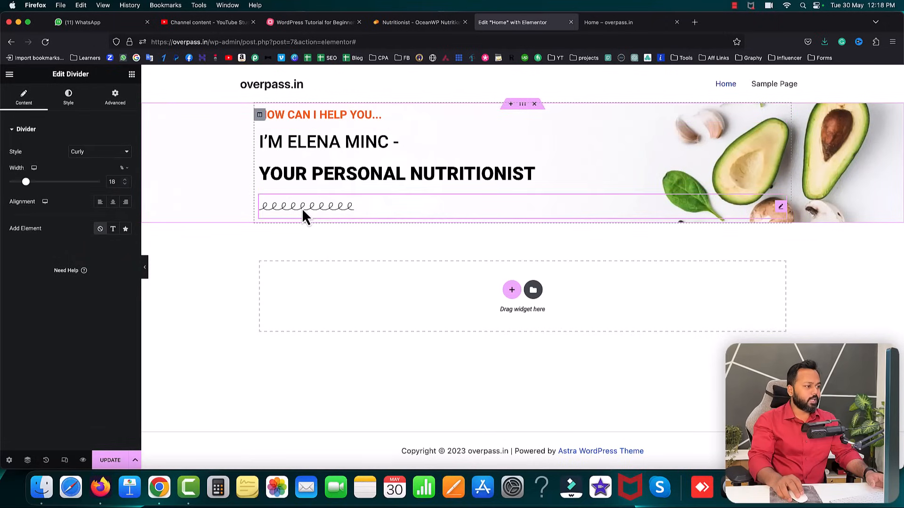
pyautogui.click(73, 98)
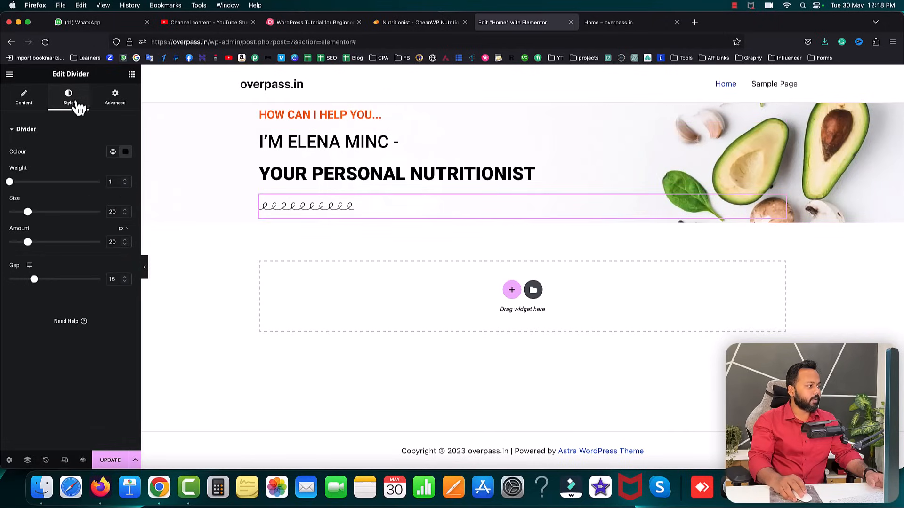
pyautogui.click(125, 152)
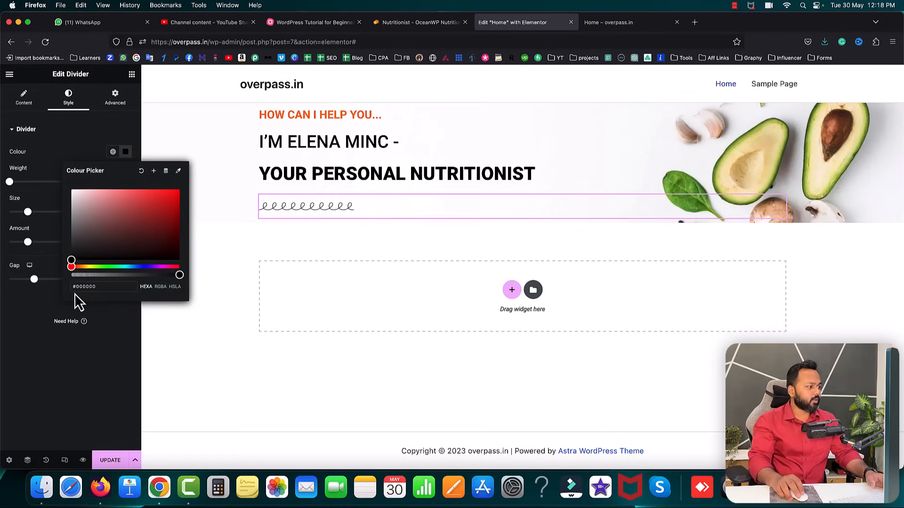
pyautogui.moveTo(96, 287); pyautogui.dragTo(71, 295)
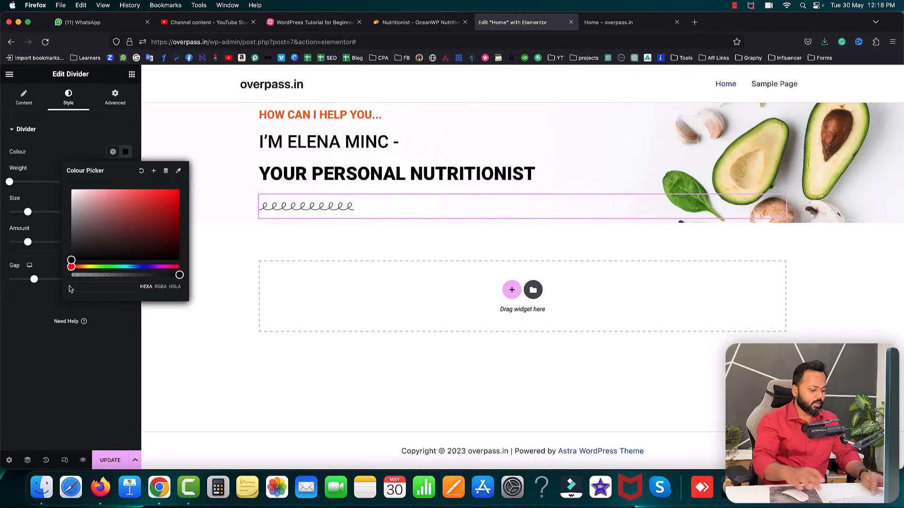
pyautogui.press('super+v')
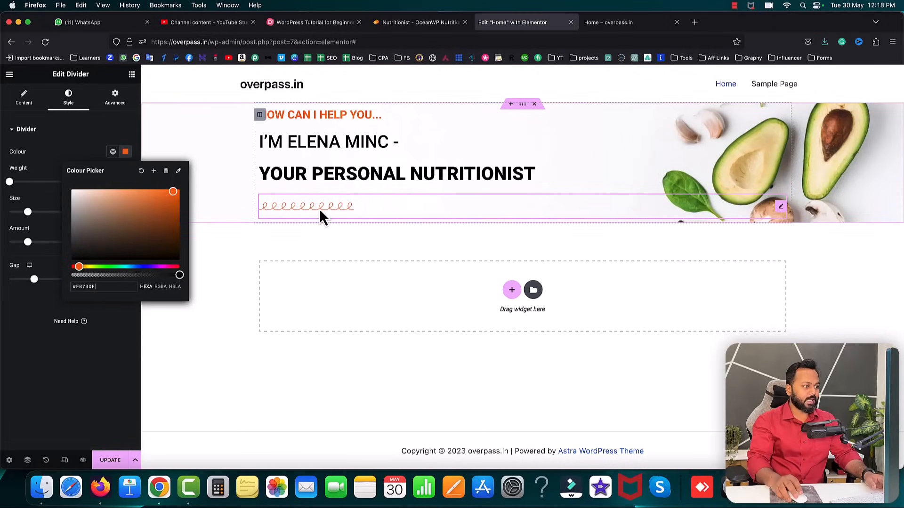
pyautogui.click(20, 312)
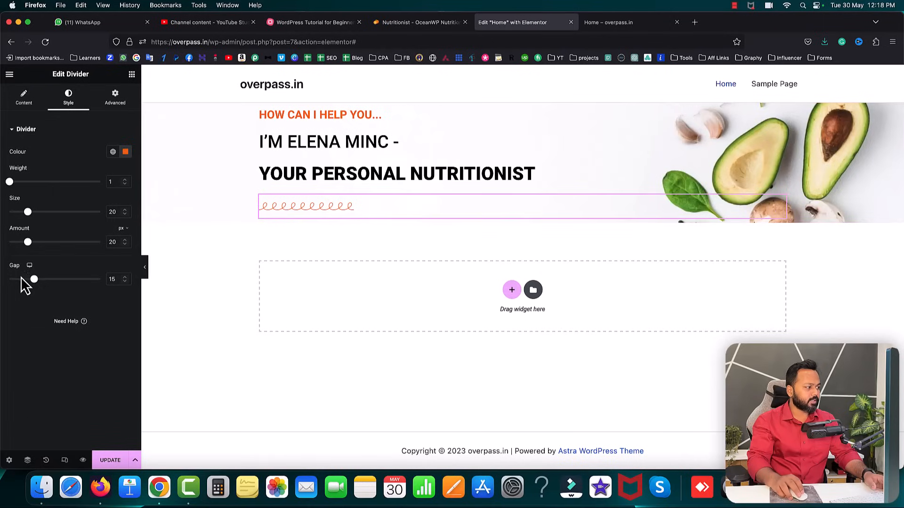
# - Set the divider gap to 2, save with UPDATE, and view the live homepage
pyautogui.moveTo(35, 281); pyautogui.dragTo(7, 282)
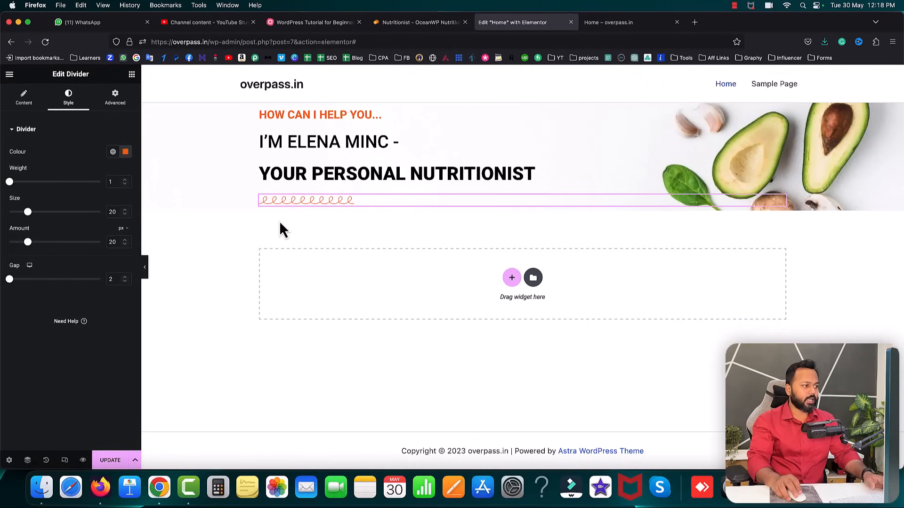
pyautogui.click(111, 462)
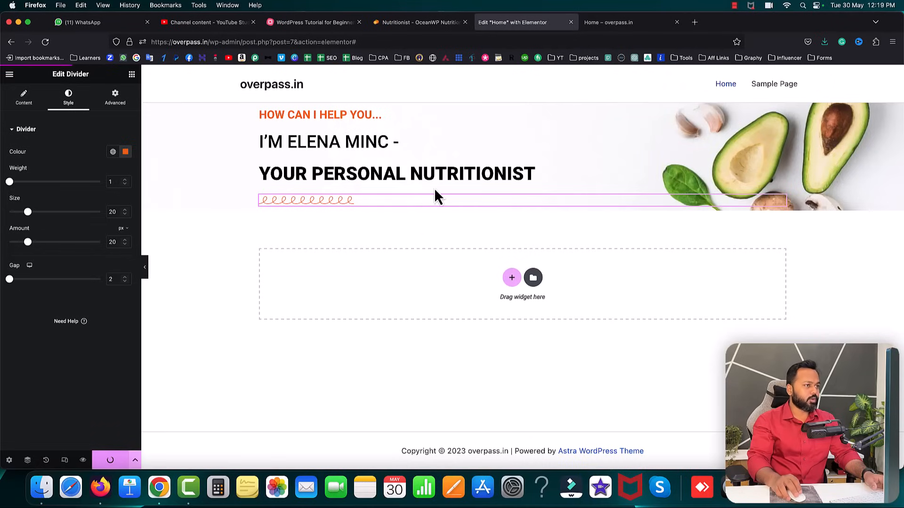
pyautogui.click(609, 27)
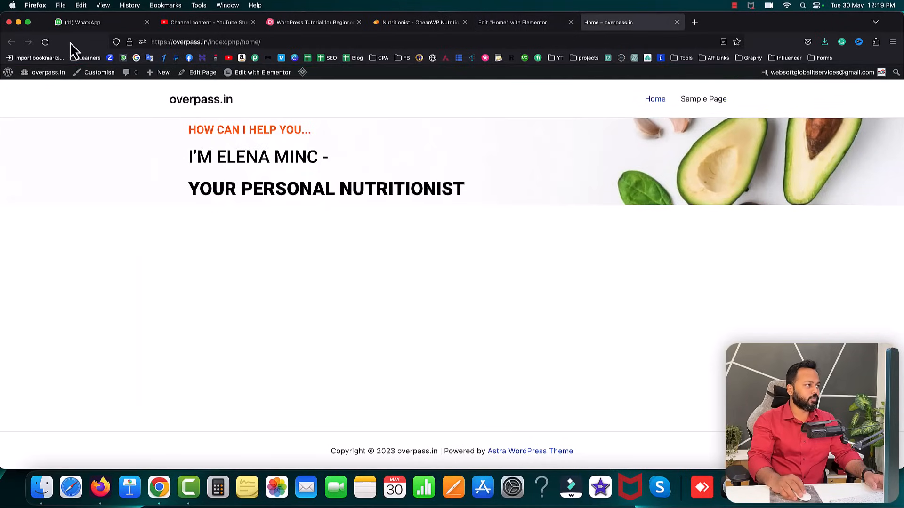
# - Copy the Nutri reference site's hero intro paragraph and go back to the Elementor editor
pyautogui.click(46, 41)
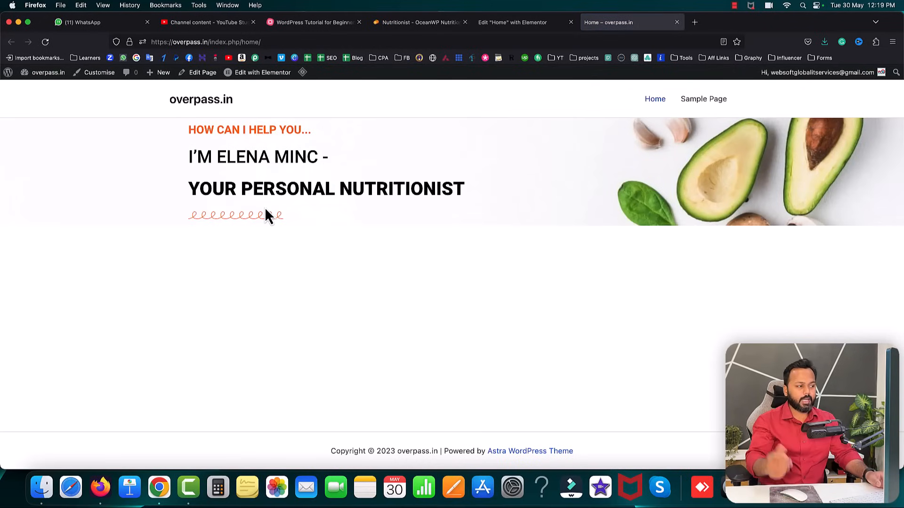
pyautogui.click(417, 23)
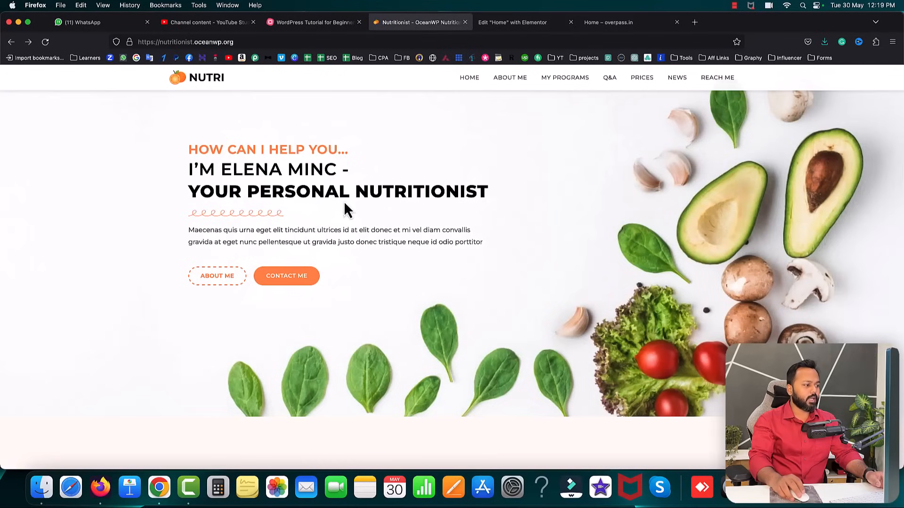
pyautogui.moveTo(190, 229); pyautogui.dragTo(462, 231)
pyautogui.rightClick(462, 231)
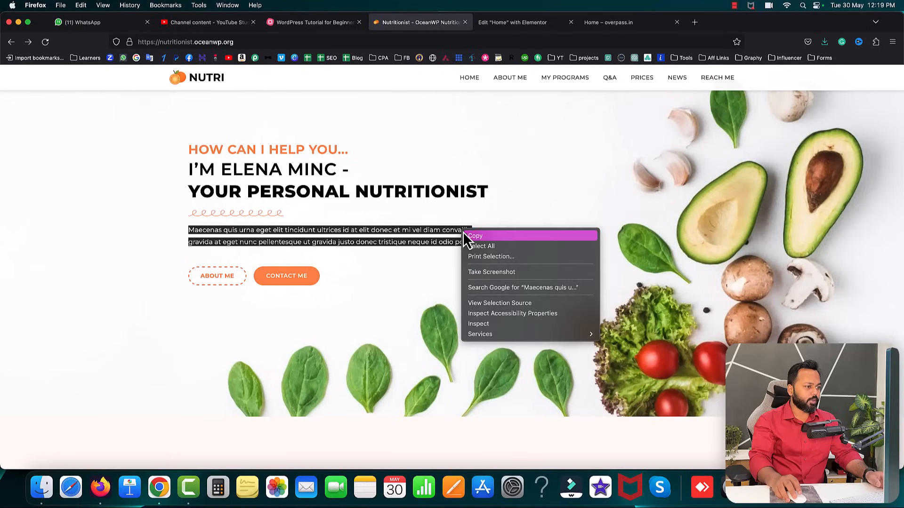
pyautogui.click(466, 239)
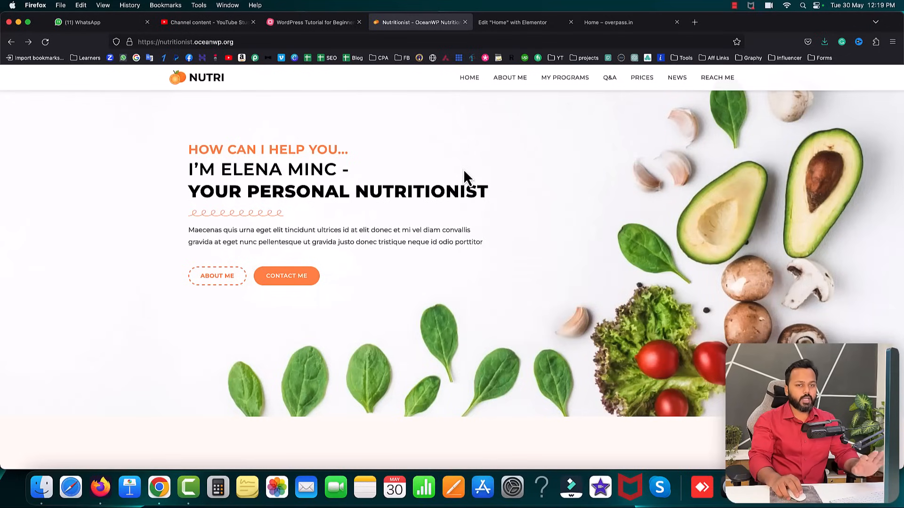
pyautogui.click(501, 20)
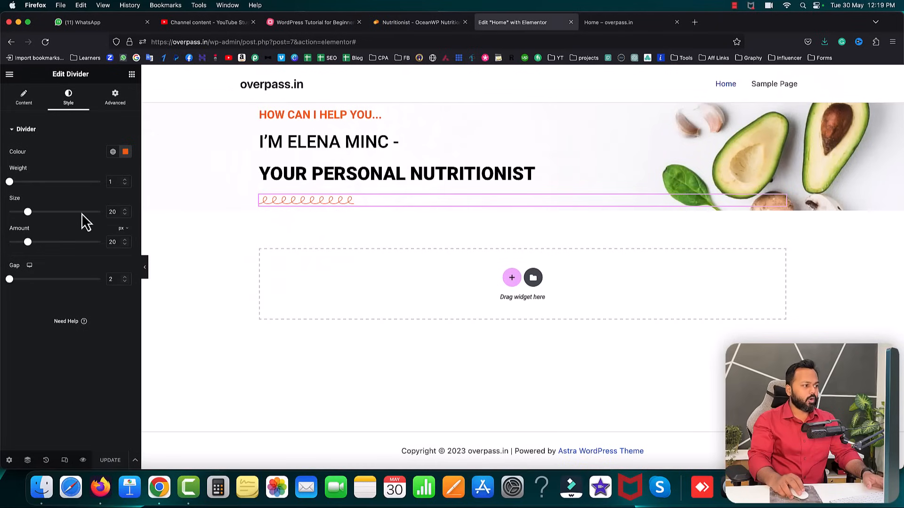
# - Add a Text Editor widget under the curly divider and replace its Lorem text with the Maecenas paragraph
pyautogui.click(131, 75)
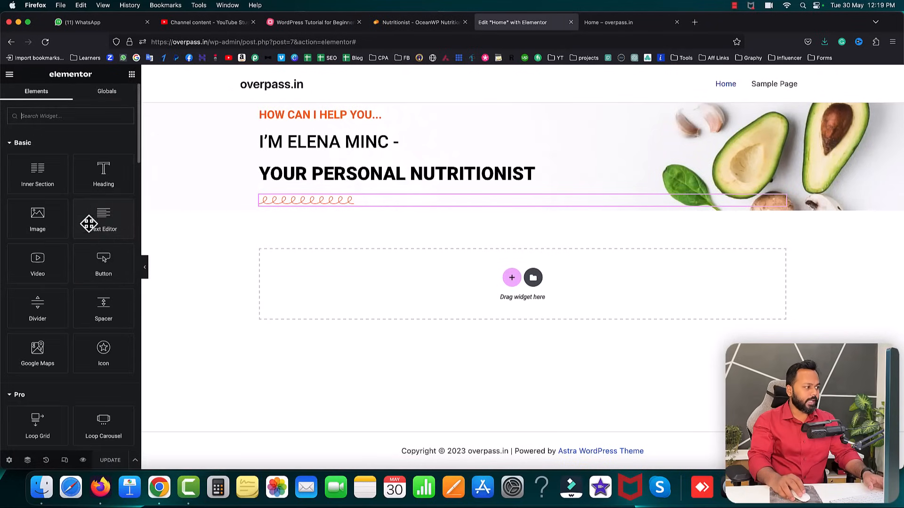
pyautogui.moveTo(97, 218); pyautogui.dragTo(289, 204)
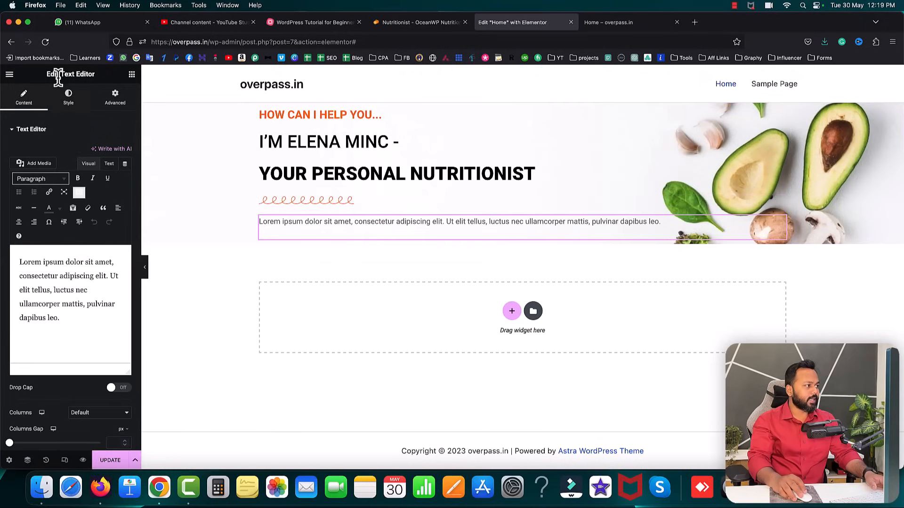
pyautogui.moveTo(47, 75); pyautogui.dragTo(96, 74)
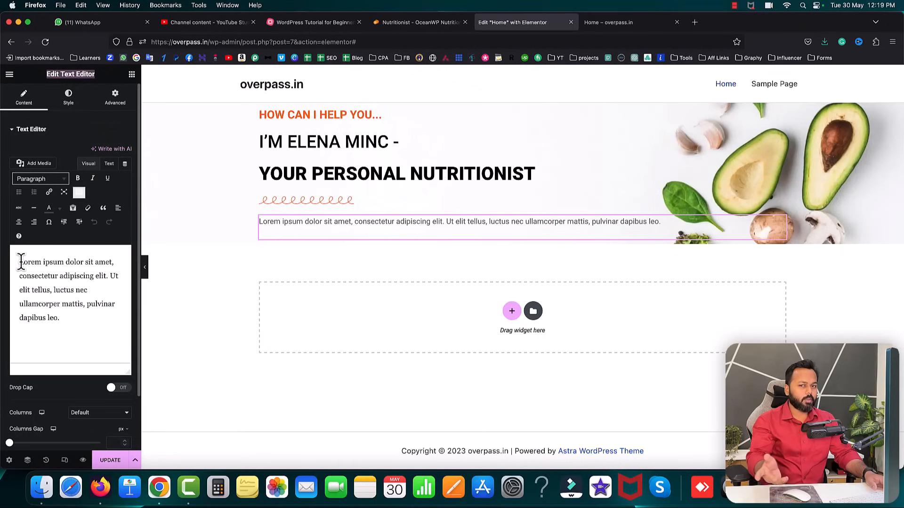
pyautogui.click(111, 165)
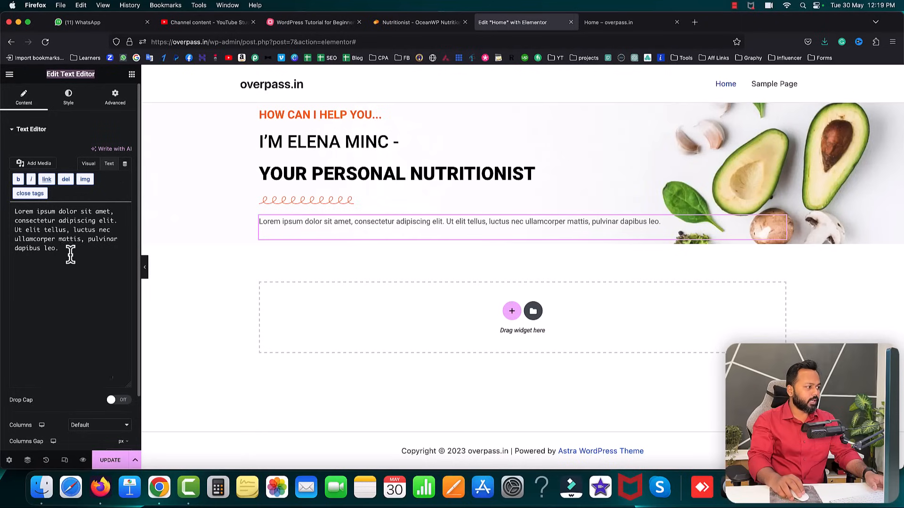
pyautogui.moveTo(70, 252); pyautogui.dragTo(12, 211)
pyautogui.press('BackSpace')
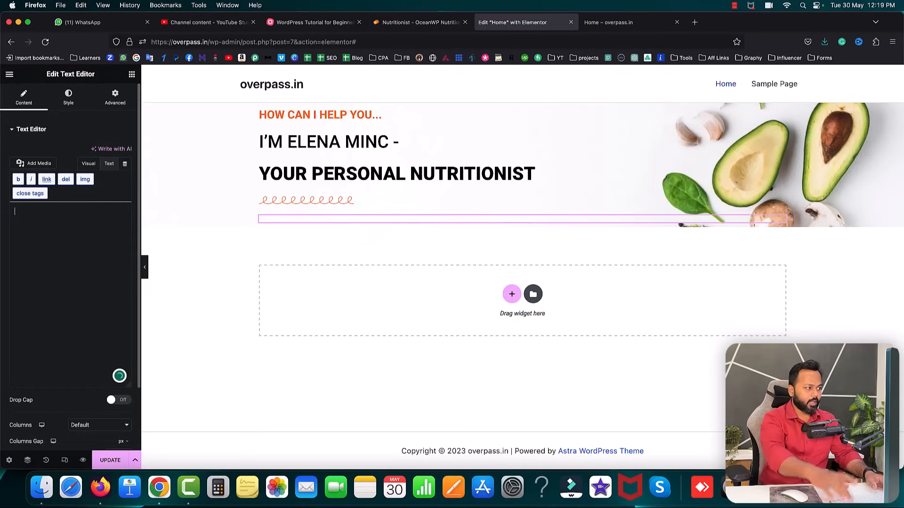
pyautogui.press('super+v')
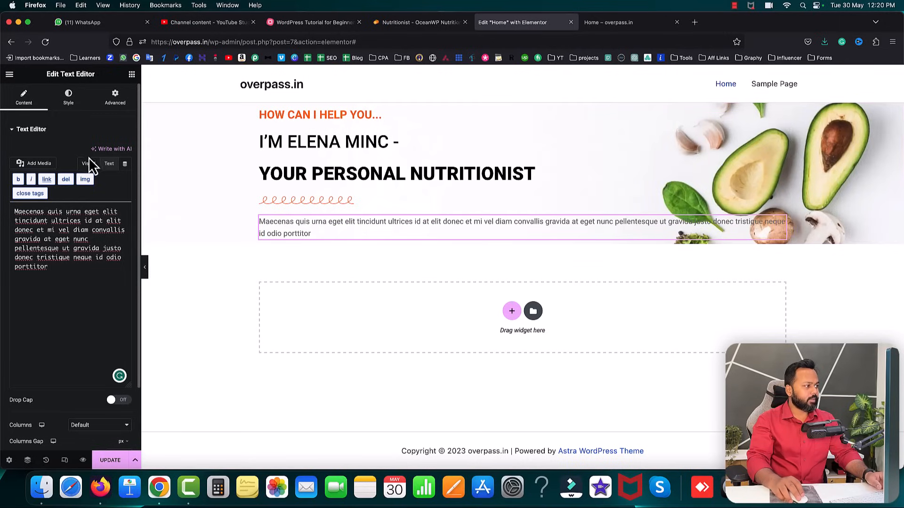
# - Darken the paragraph text to near-black #473434, update the page and view the live homepage
pyautogui.click(68, 97)
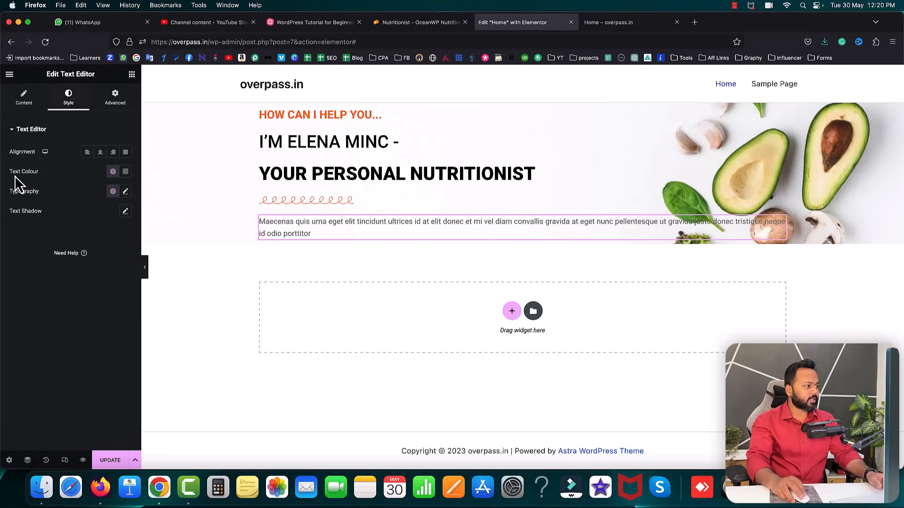
pyautogui.click(125, 171)
pyautogui.click(101, 261)
pyautogui.moveTo(104, 266); pyautogui.dragTo(66, 276)
pyautogui.click(50, 271)
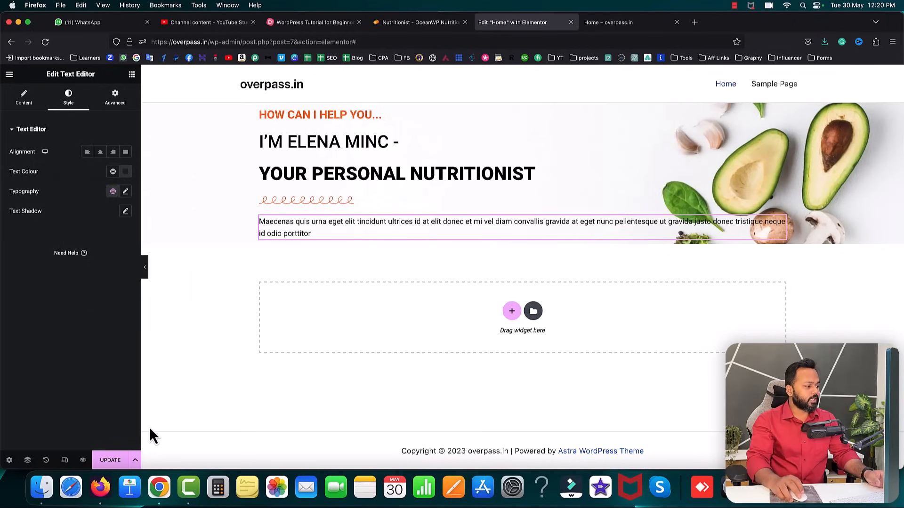
pyautogui.click(110, 461)
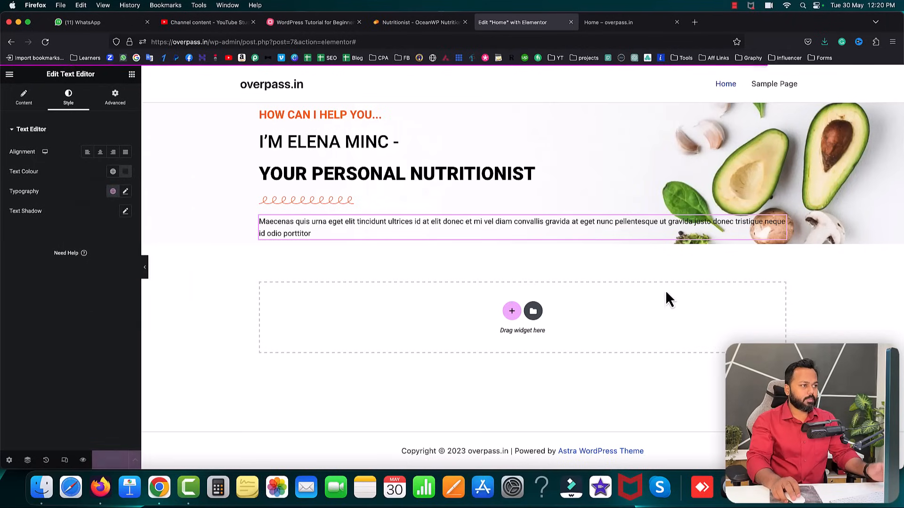
pyautogui.click(642, 24)
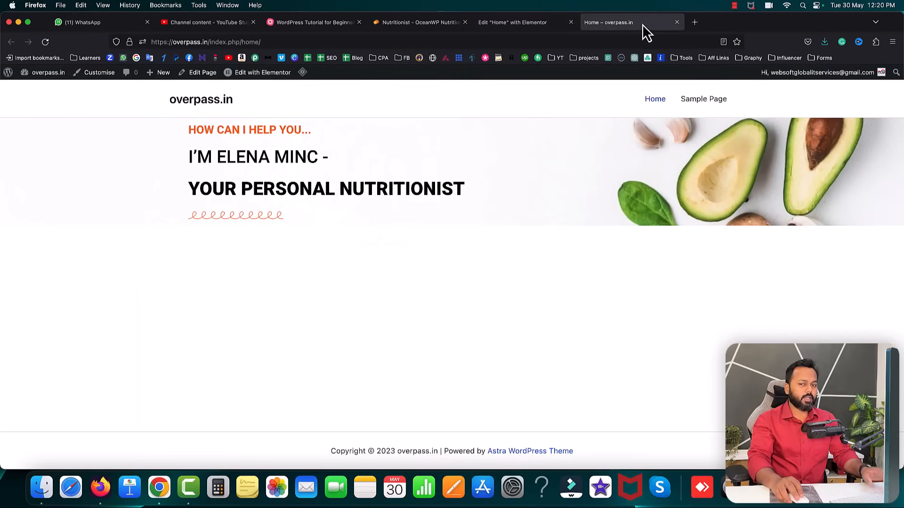
# - Reload the live homepage to check the new paragraph, then return to the Elementor editor
pyautogui.click(45, 42)
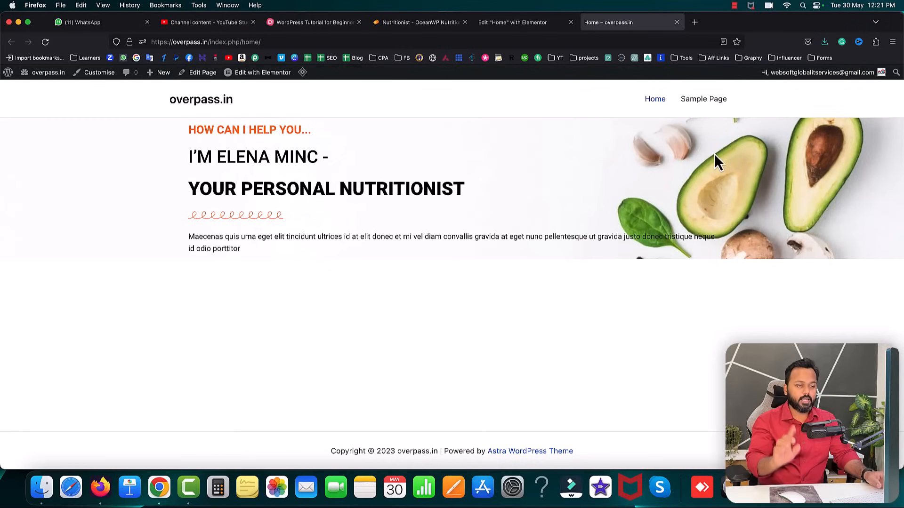
pyautogui.click(512, 23)
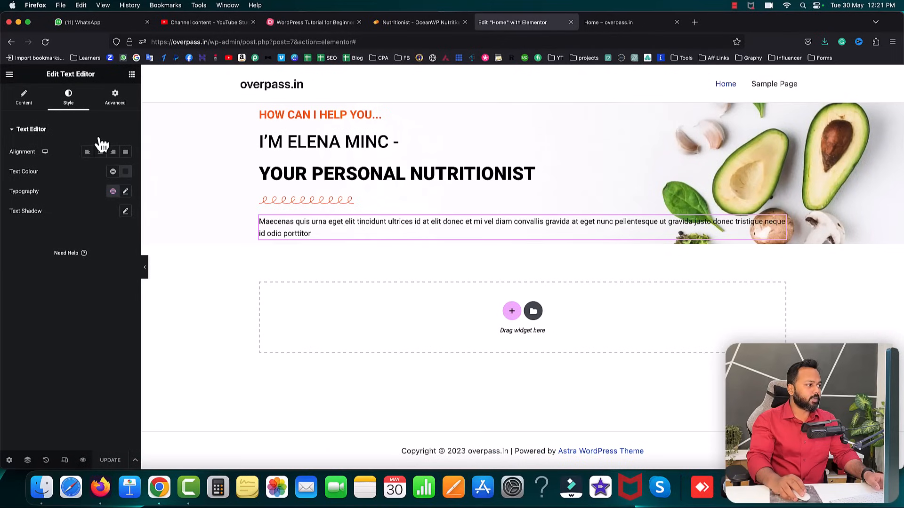
pyautogui.click(431, 22)
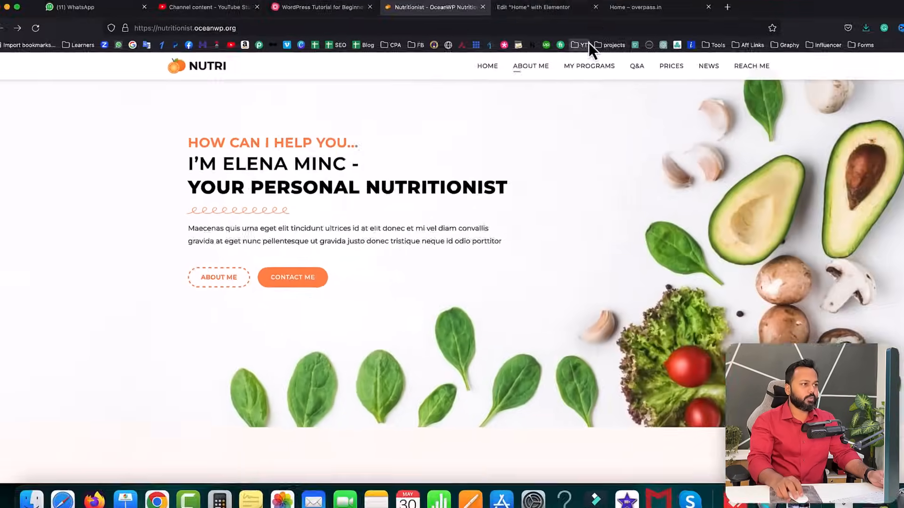
# - Drop a Button widget beneath the hero paragraph and change its 'Click here' label to ABOUT US
pyautogui.click(524, 19)
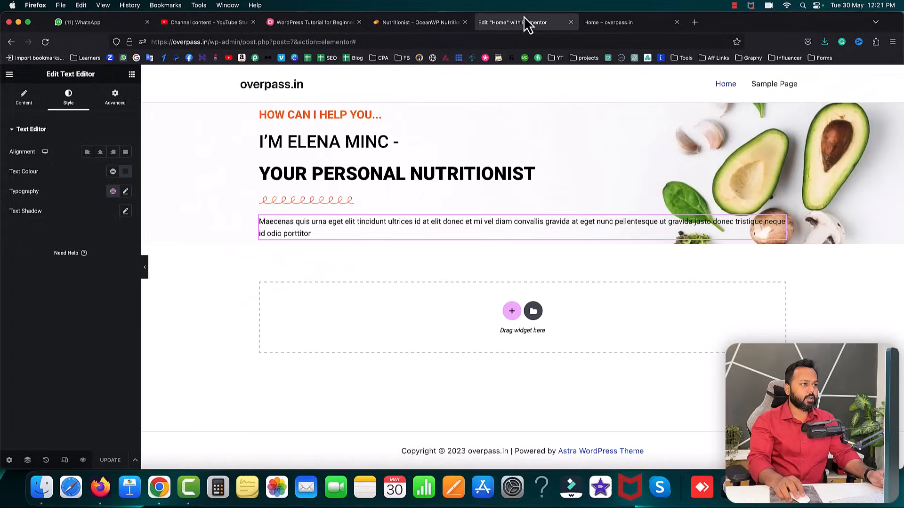
pyautogui.click(132, 74)
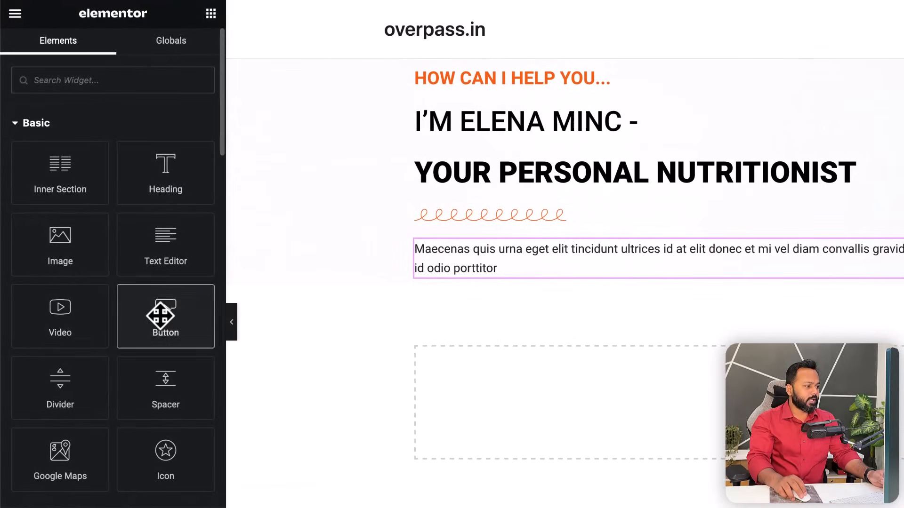
pyautogui.moveTo(160, 317); pyautogui.dragTo(454, 270)
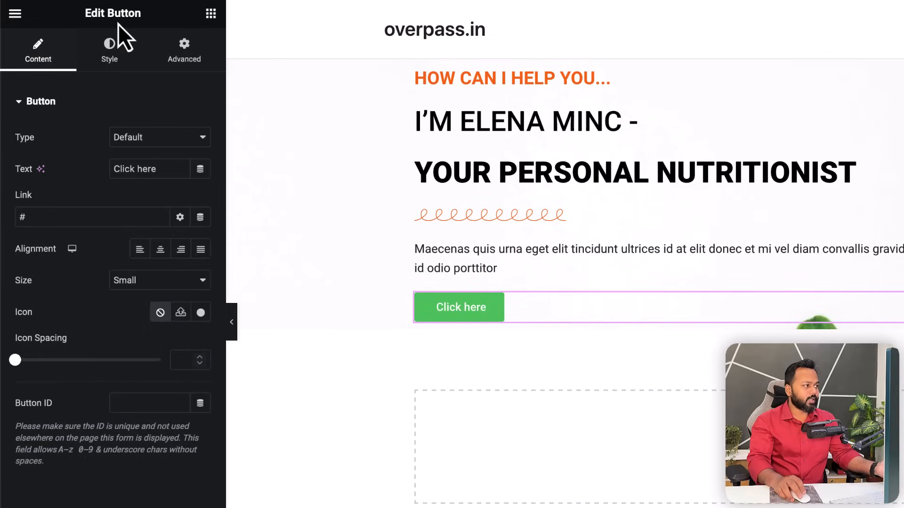
pyautogui.moveTo(161, 169); pyautogui.dragTo(112, 168)
pyautogui.write('ABOUT US')
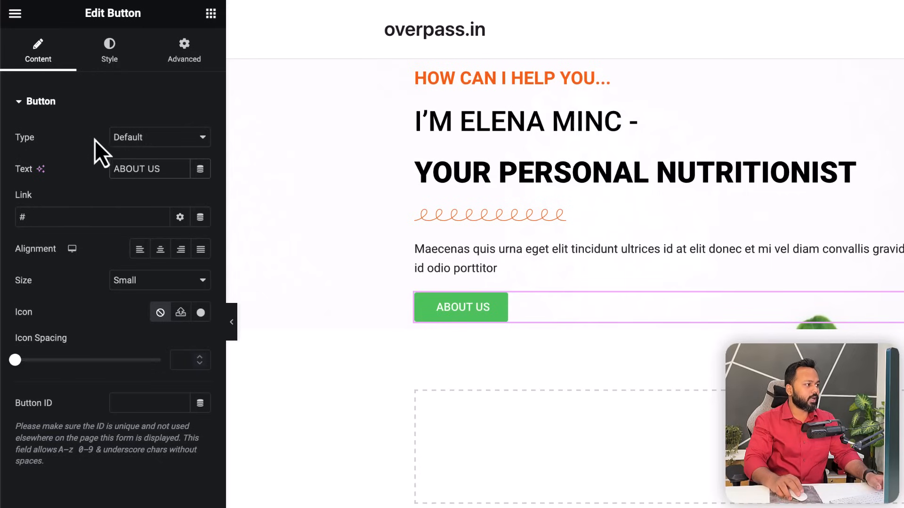
pyautogui.click(110, 65)
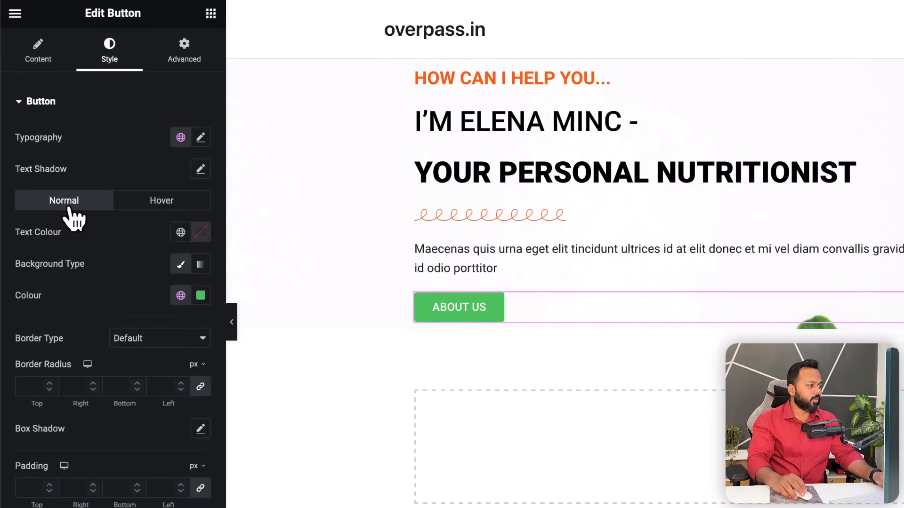
# - Copy the subtitle's orange #F8730F and apply it as the ABOUT US button's text colour
pyautogui.click(204, 234)
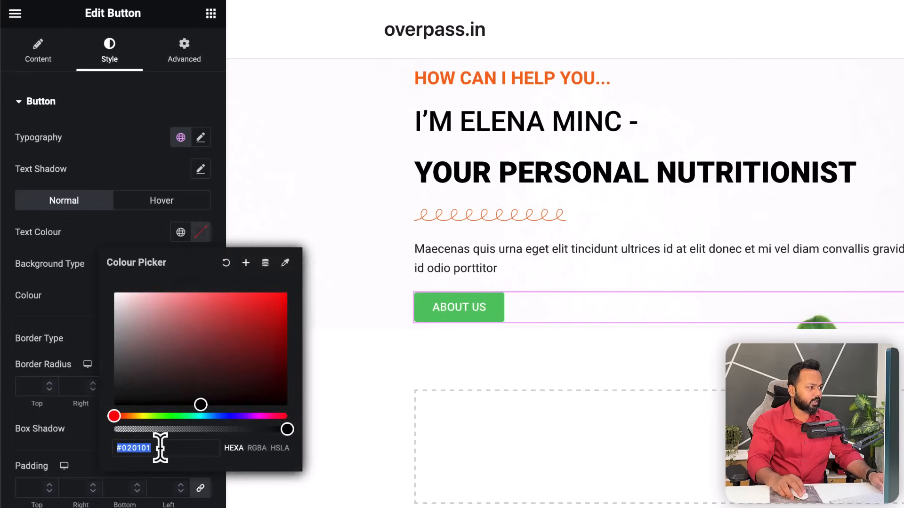
pyautogui.click(128, 179)
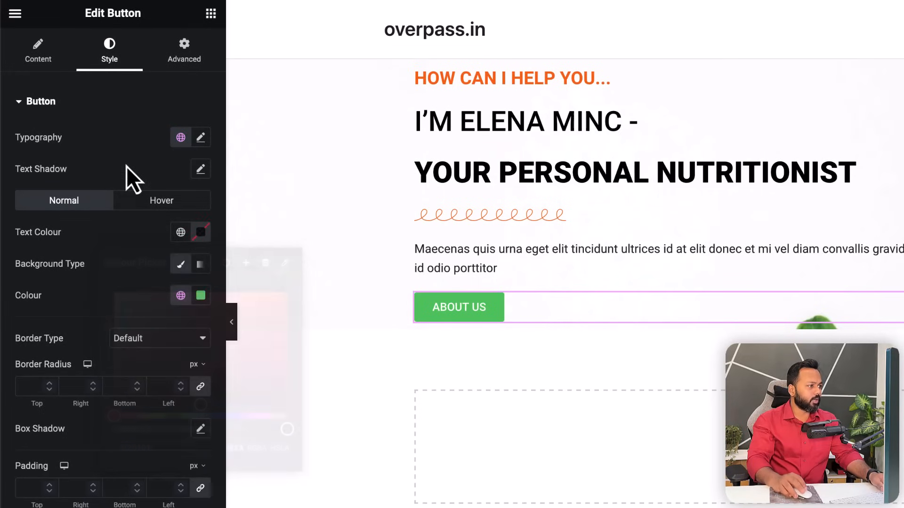
pyautogui.click(469, 79)
pyautogui.click(201, 137)
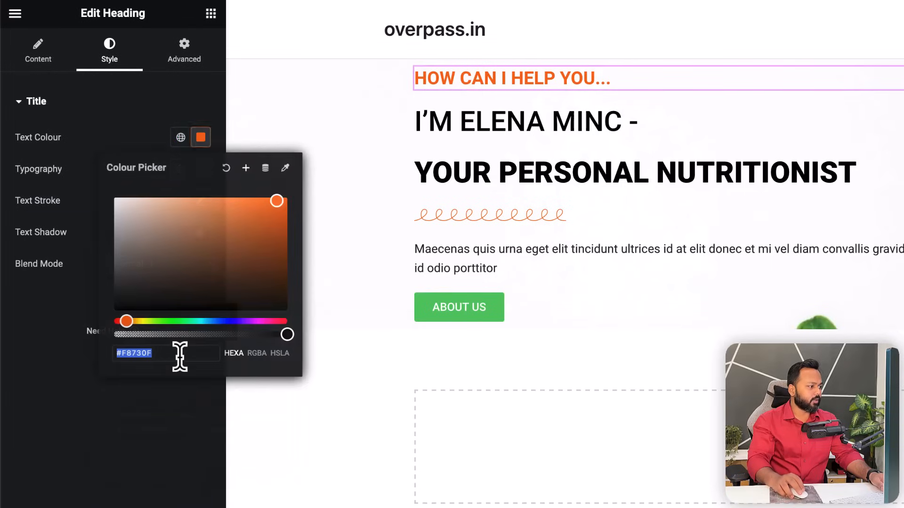
pyautogui.rightClick(148, 356)
pyautogui.click(185, 420)
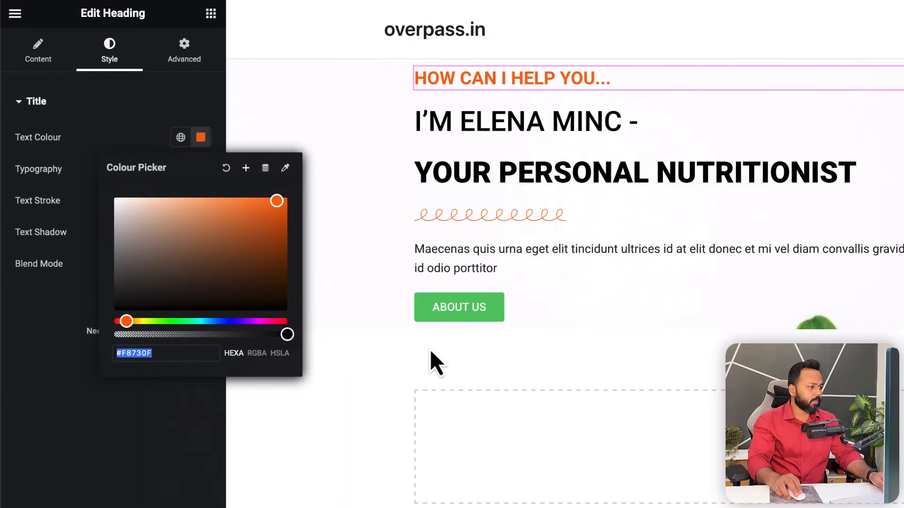
pyautogui.click(464, 311)
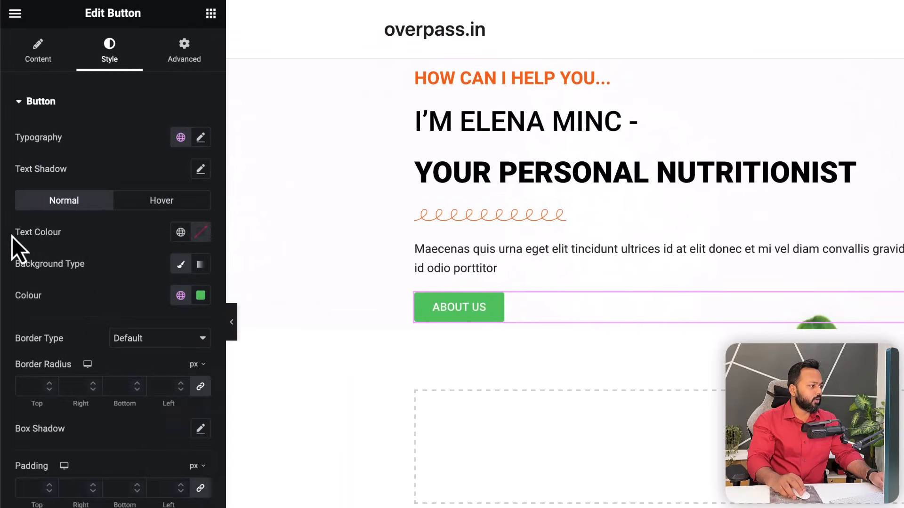
pyautogui.click(200, 235)
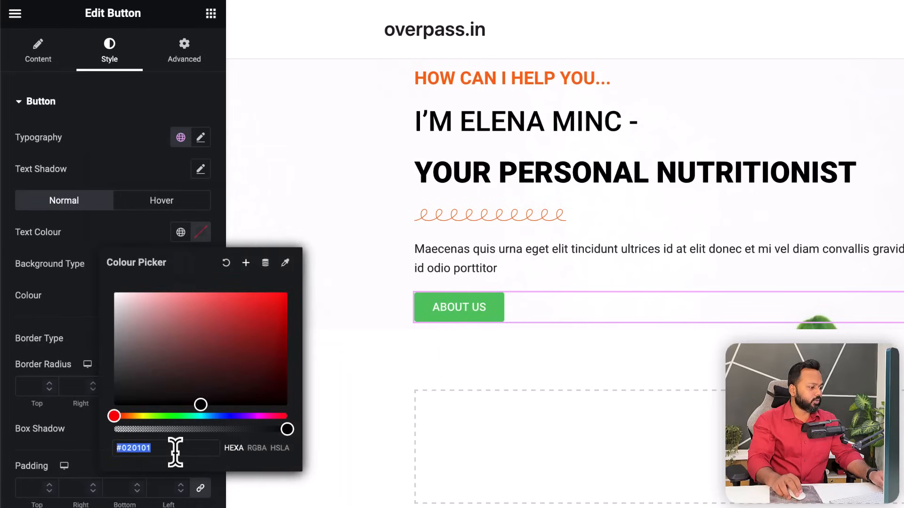
pyautogui.hotkey('ctrl', 'v')
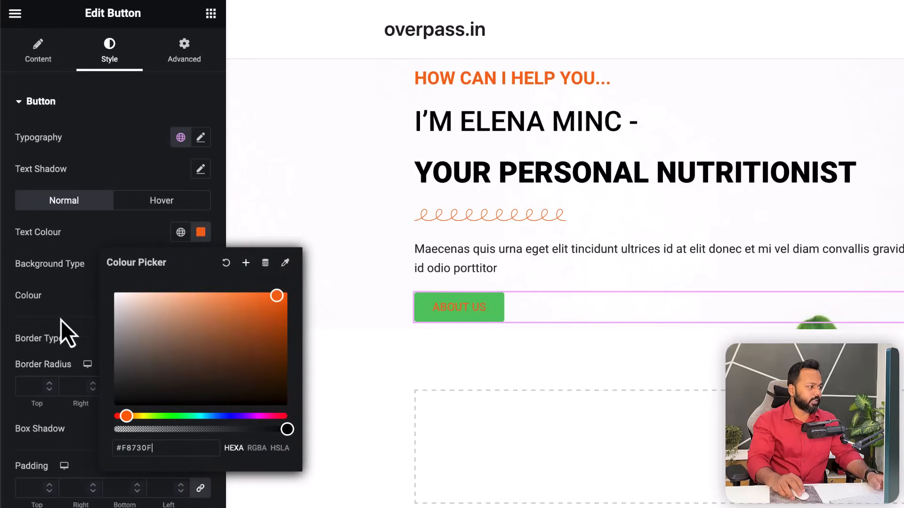
pyautogui.click(60, 292)
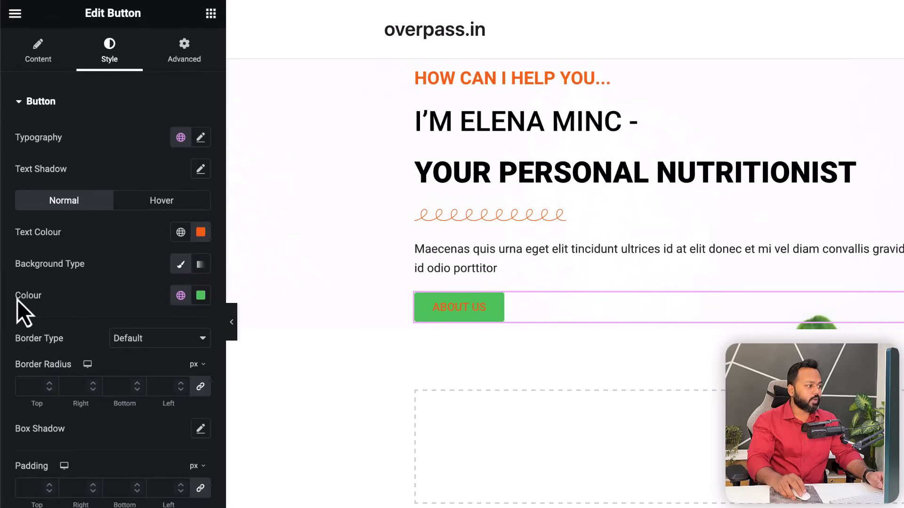
# - Set the button background colour's alpha to 0 so it is fully transparent
pyautogui.click(201, 295)
pyautogui.click(149, 366)
pyautogui.moveTo(150, 368); pyautogui.dragTo(108, 353)
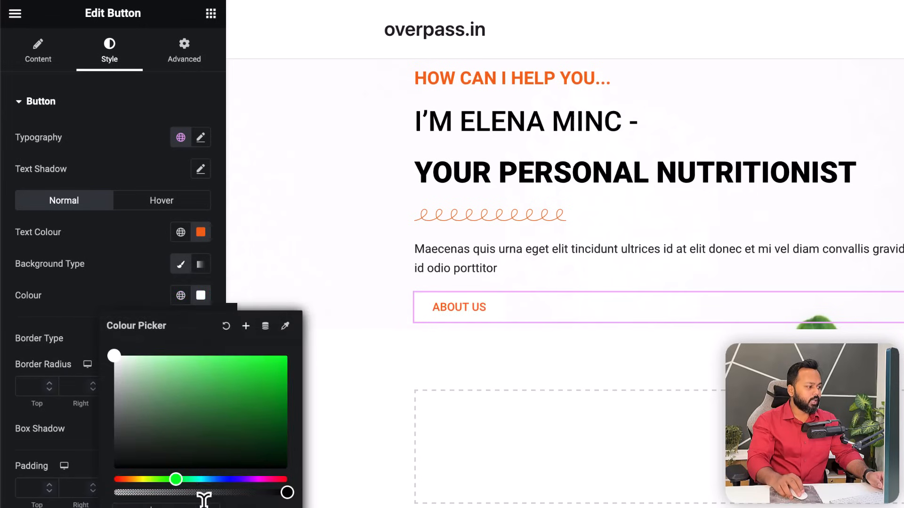
pyautogui.moveTo(285, 492); pyautogui.dragTo(235, 492)
pyautogui.moveTo(211, 408); pyautogui.dragTo(282, 400)
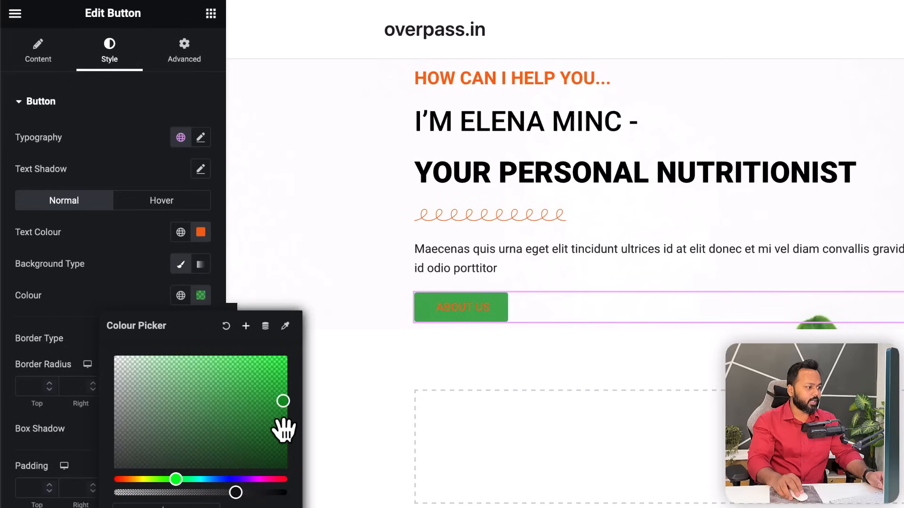
pyautogui.moveTo(232, 493); pyautogui.dragTo(114, 492)
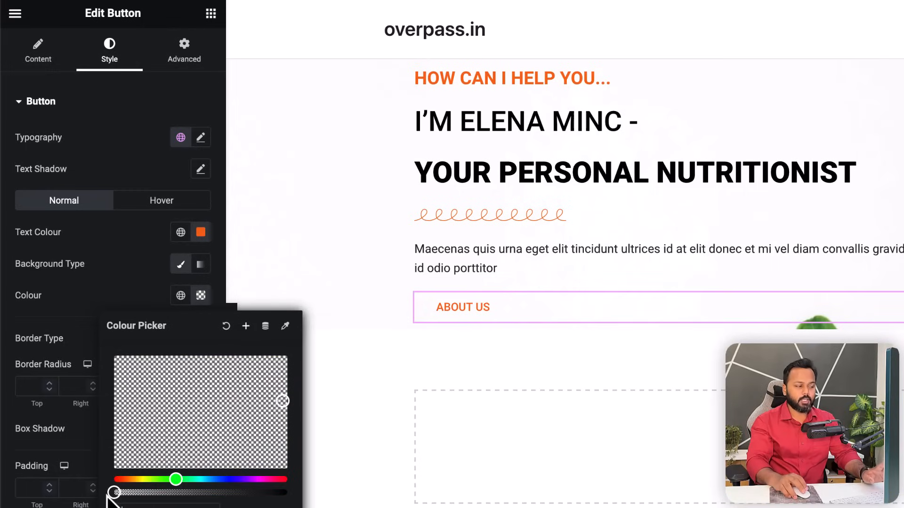
pyautogui.click(76, 290)
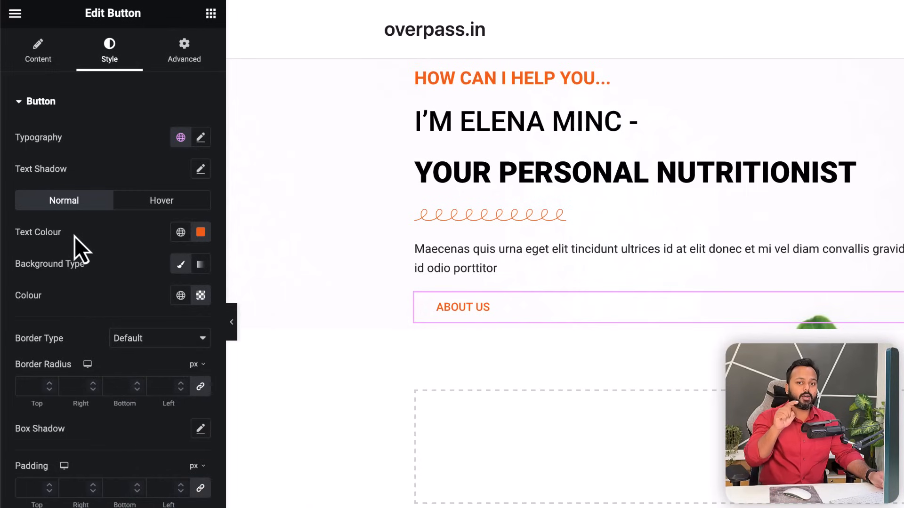
pyautogui.click(146, 340)
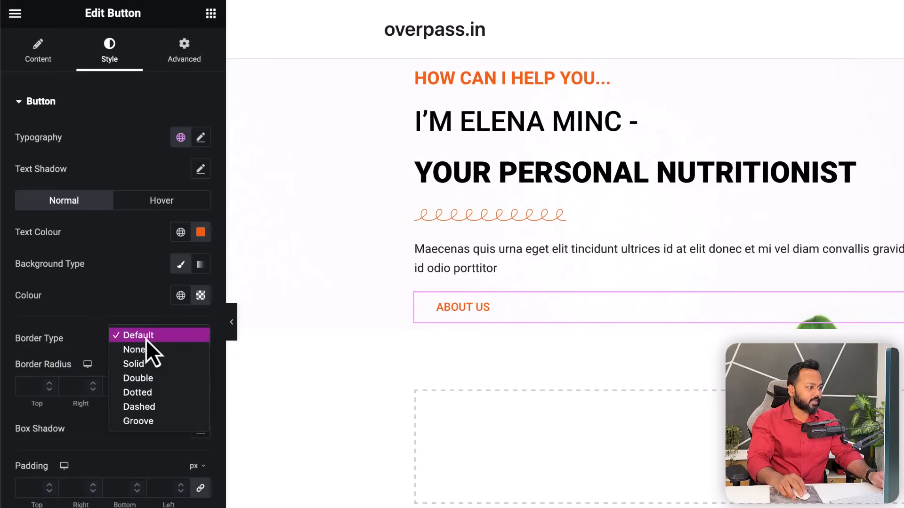
# - Give the ABOUT US button a dashed border in orange #F8730F
pyautogui.click(142, 407)
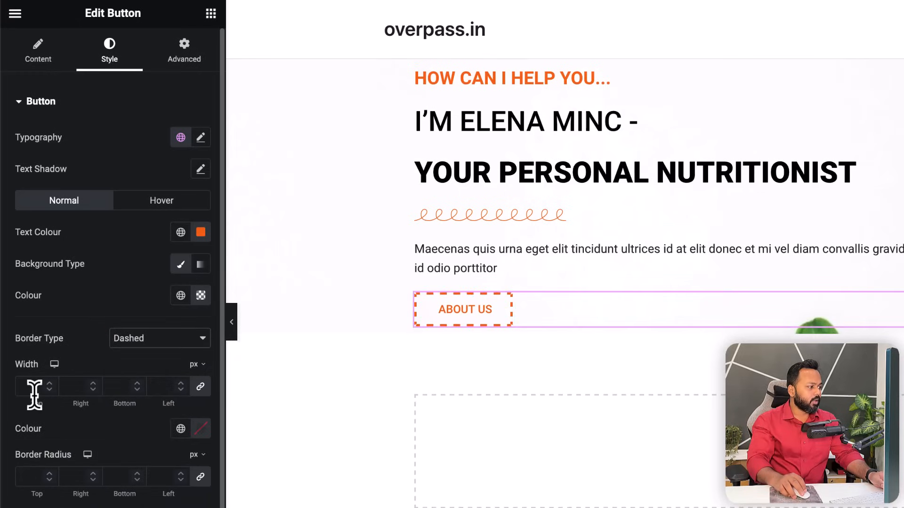
pyautogui.click(201, 429)
pyautogui.click(170, 392)
pyautogui.hotkey('ctrl', 'v')
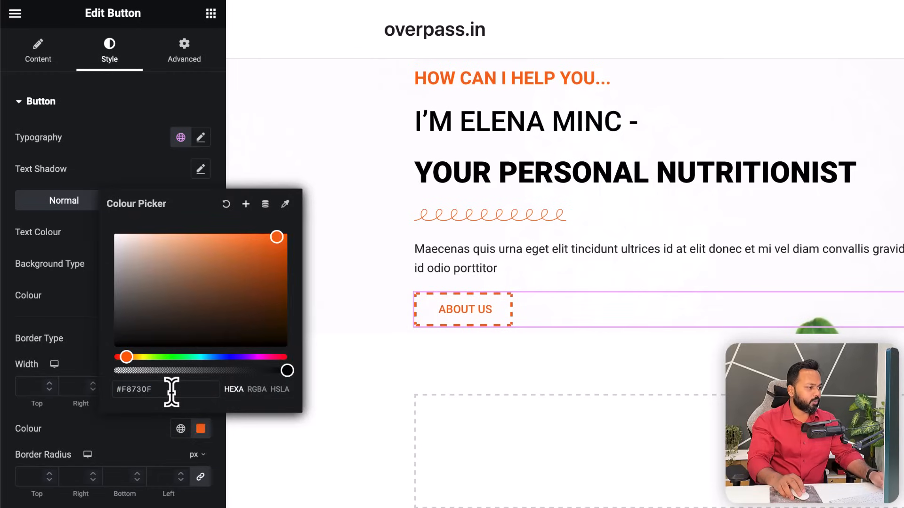
pyautogui.click(121, 437)
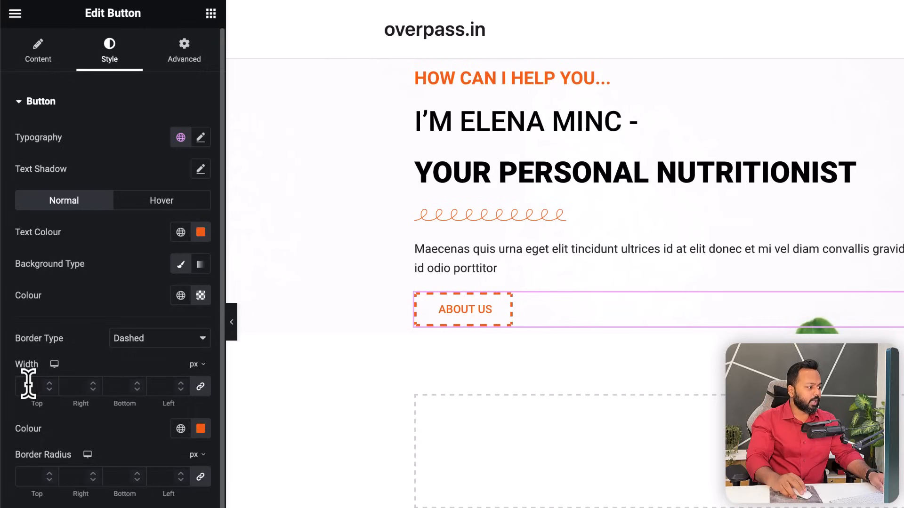
# - Set the border width to 2 px, linked so all four sides match
pyautogui.click(50, 385)
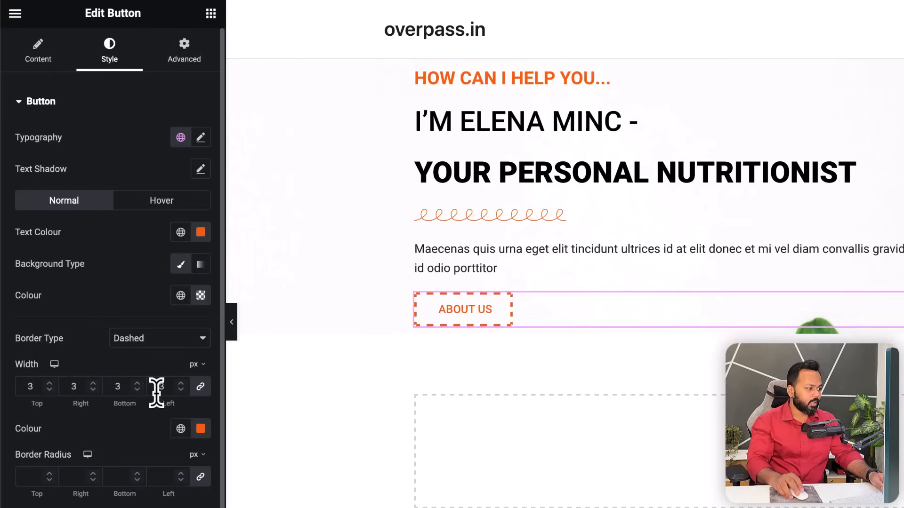
pyautogui.click(137, 390)
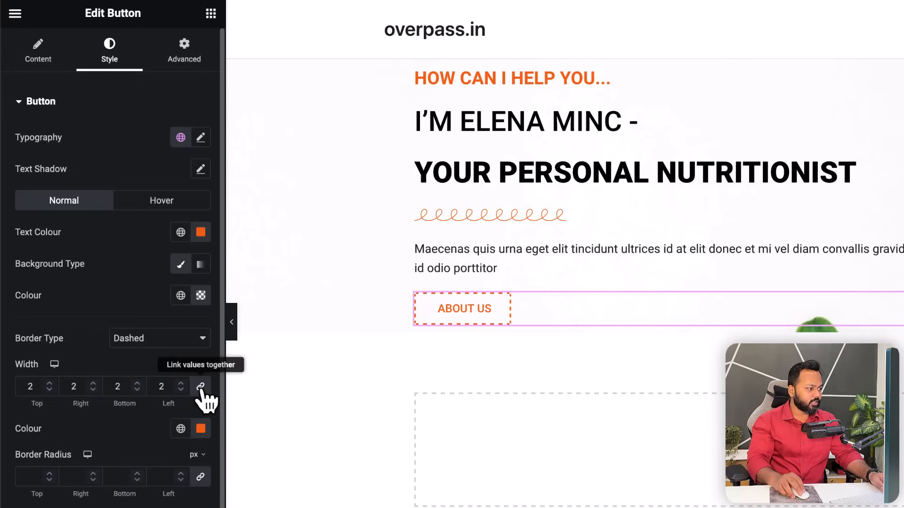
pyautogui.doubleClick(50, 386)
pyautogui.tripleClick(50, 385)
pyautogui.tripleClick(50, 386)
pyautogui.tripleClick(50, 386)
pyautogui.click(50, 386)
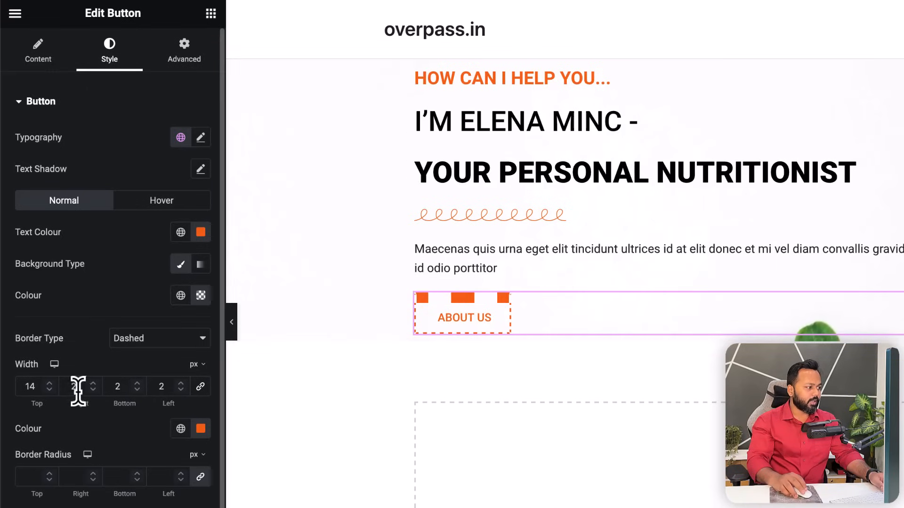
pyautogui.click(200, 387)
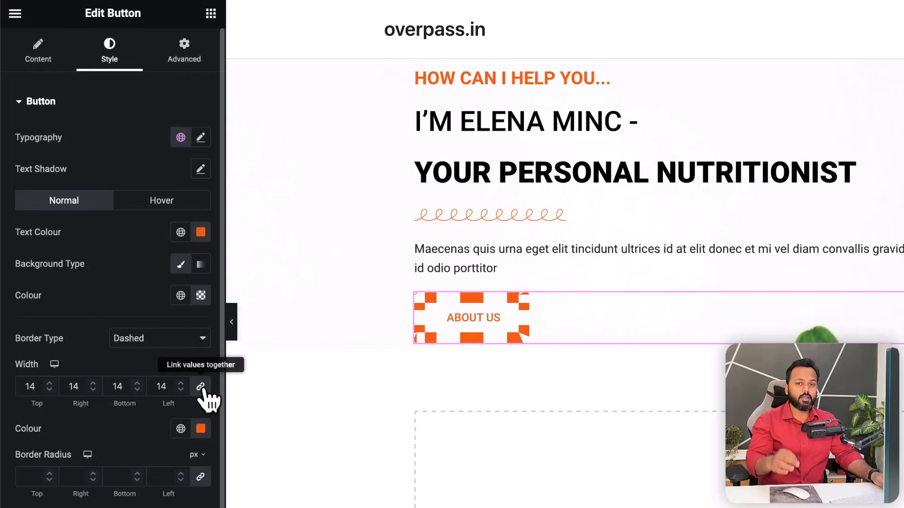
pyautogui.moveTo(169, 386); pyautogui.dragTo(152, 386)
pyautogui.write('1')
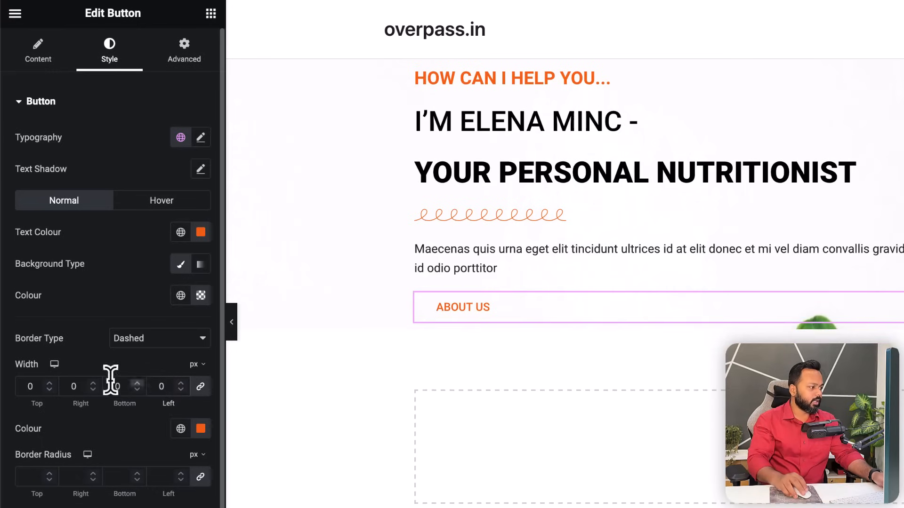
pyautogui.click(50, 383)
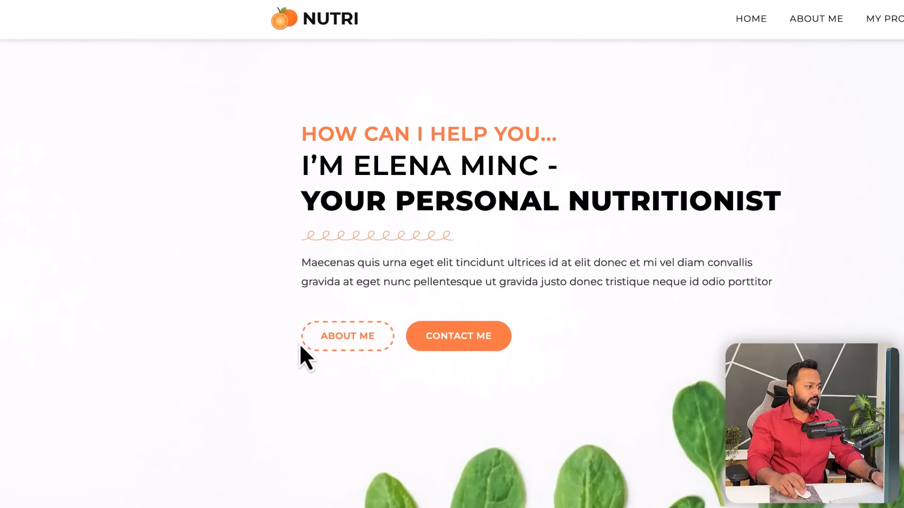
pyautogui.scroll(-1, 328, 366)
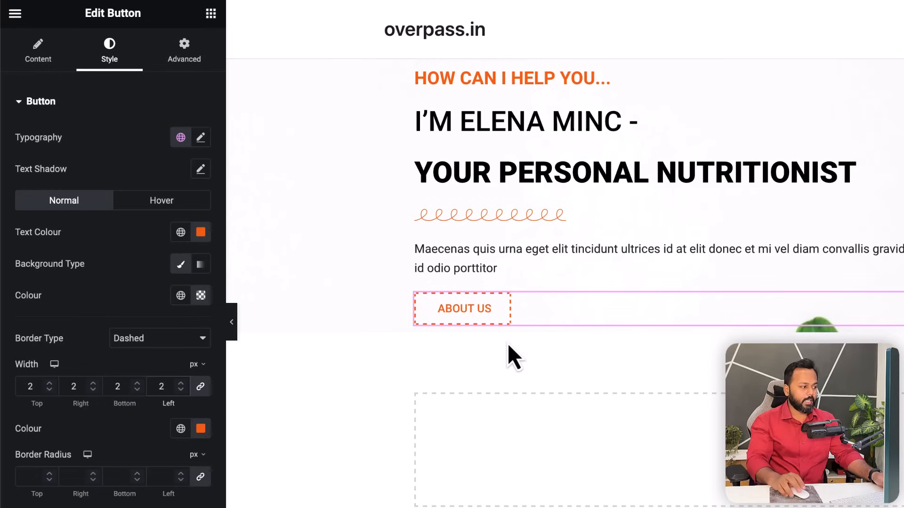
# - Raise the linked Border Radius to 33 px on every corner of the button
pyautogui.scroll(-1, 72, 461)
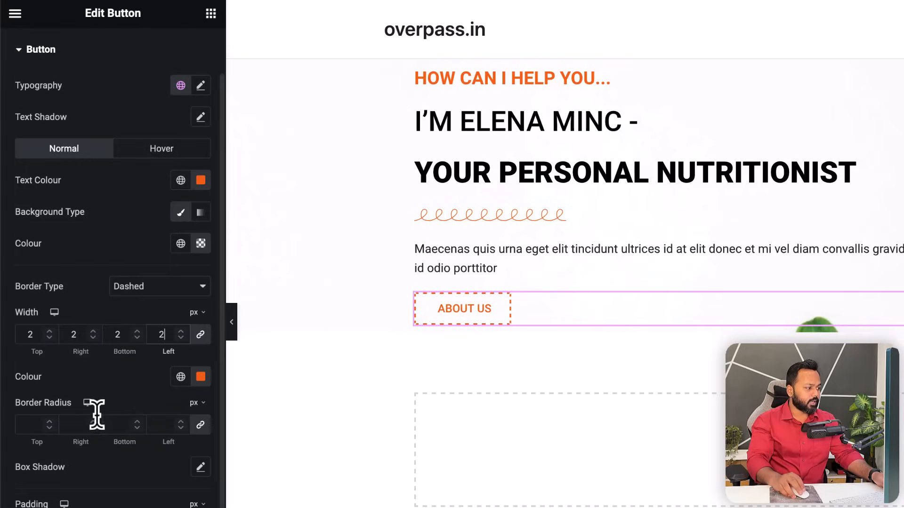
pyautogui.scroll(-2, 51, 426)
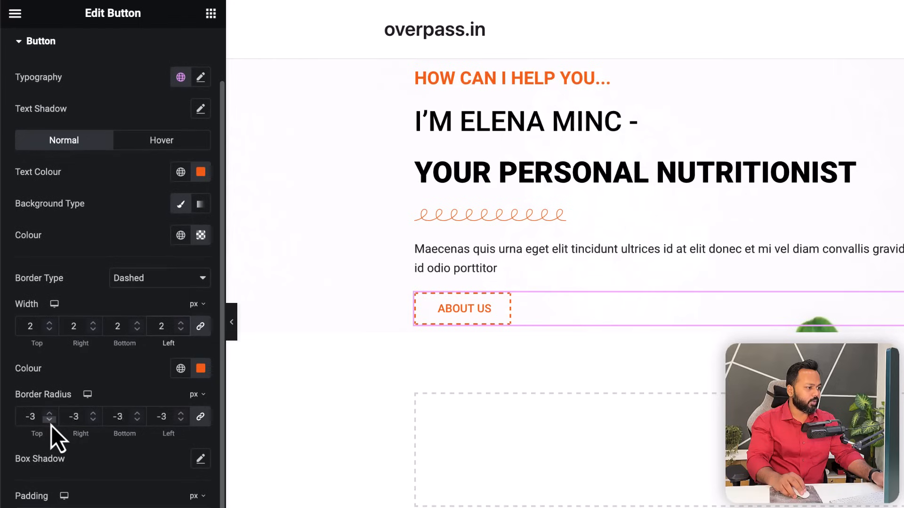
pyautogui.scroll(13, 49, 419)
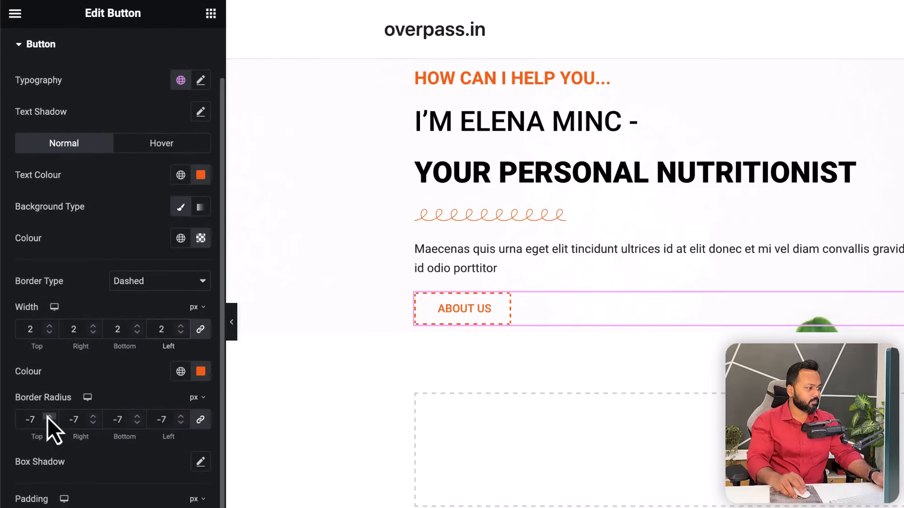
pyautogui.scroll(19, 49, 416)
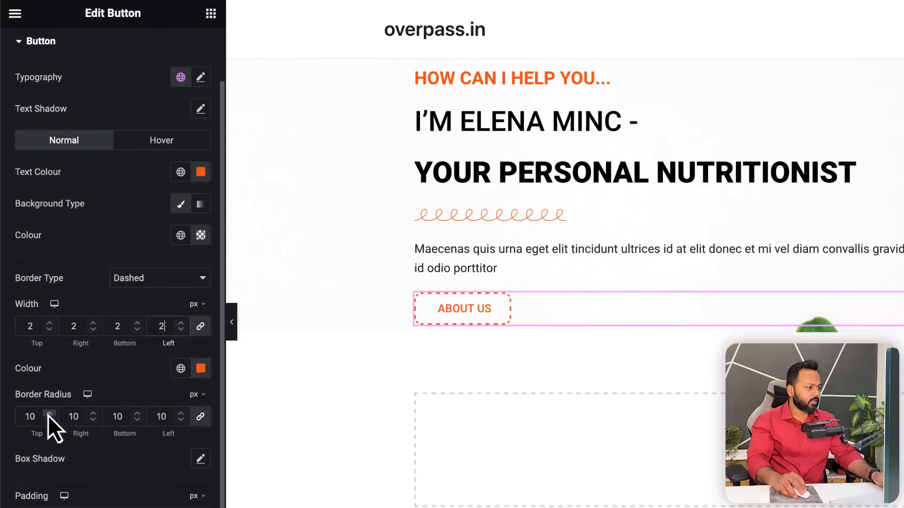
pyautogui.scroll(6, 48, 416)
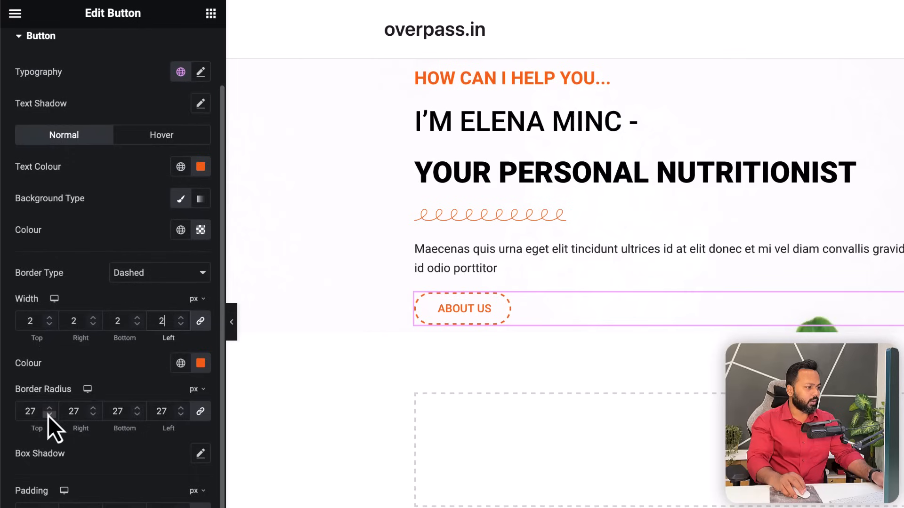
pyautogui.scroll(2, 51, 411)
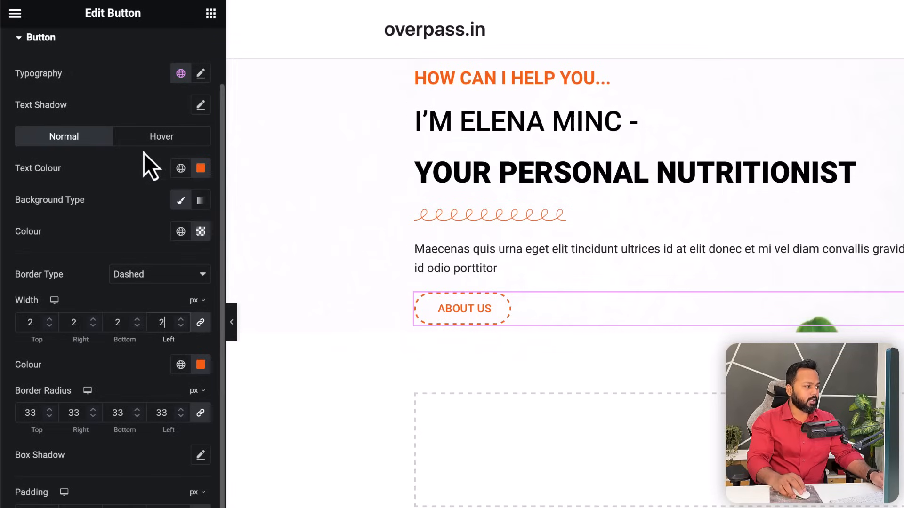
# - Make the button's hover state white text on an orange #F8730F background
pyautogui.click(160, 142)
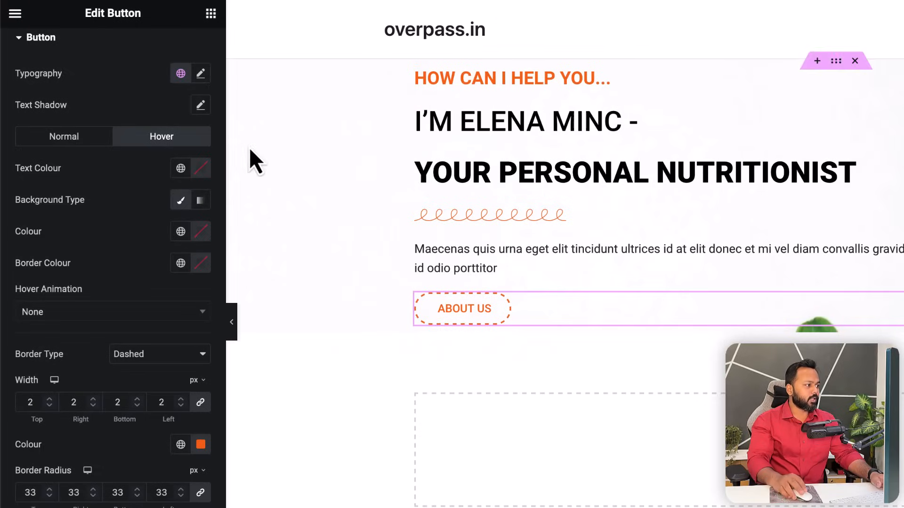
pyautogui.click(199, 446)
pyautogui.doubleClick(134, 405)
pyautogui.rightClick(142, 406)
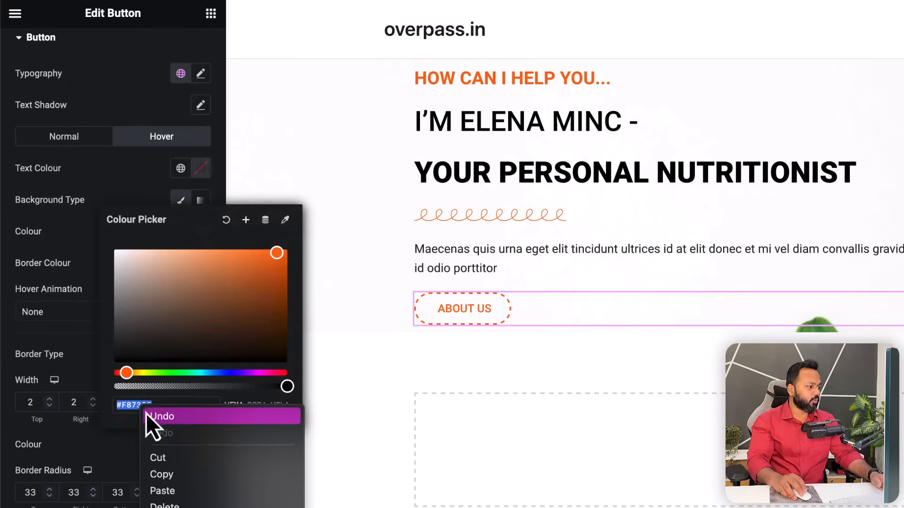
pyautogui.click(166, 476)
pyautogui.click(167, 141)
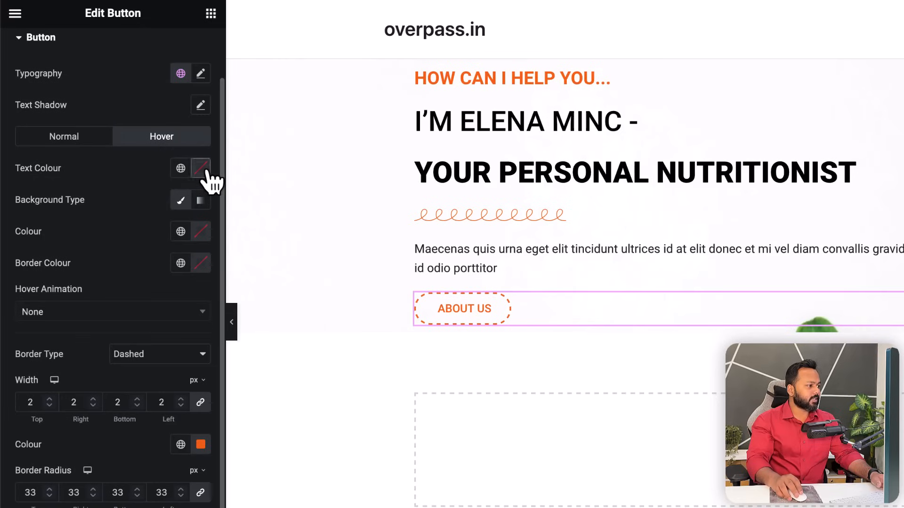
pyautogui.click(203, 170)
pyautogui.moveTo(141, 257); pyautogui.dragTo(108, 226)
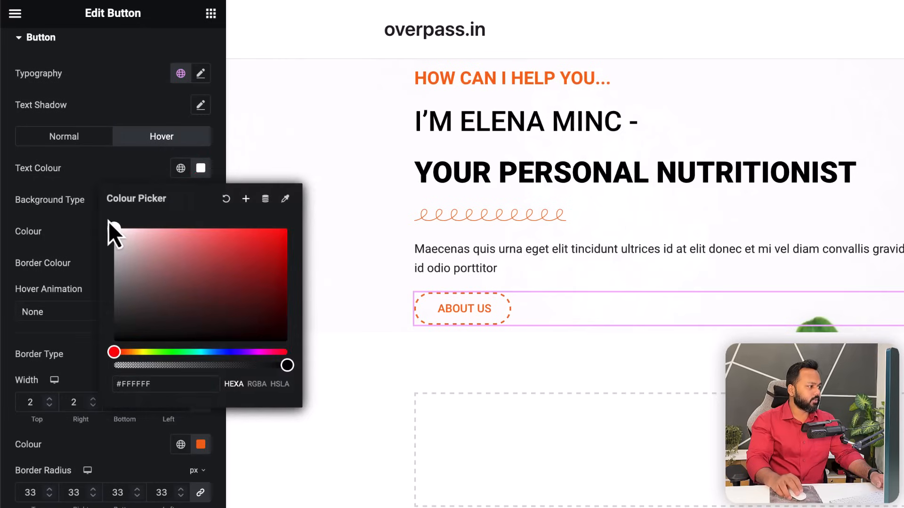
pyautogui.click(10, 233)
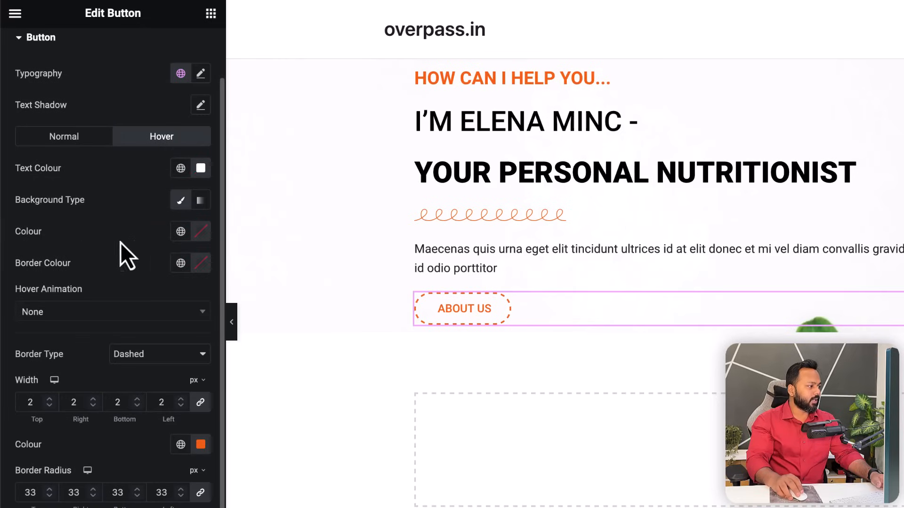
pyautogui.click(201, 231)
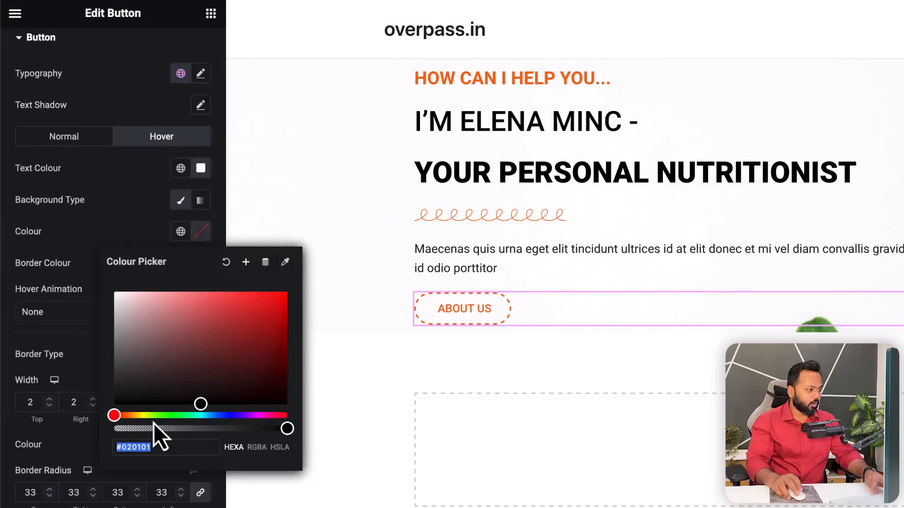
pyautogui.hotkey('ctrl', 'v')
pyautogui.click(91, 224)
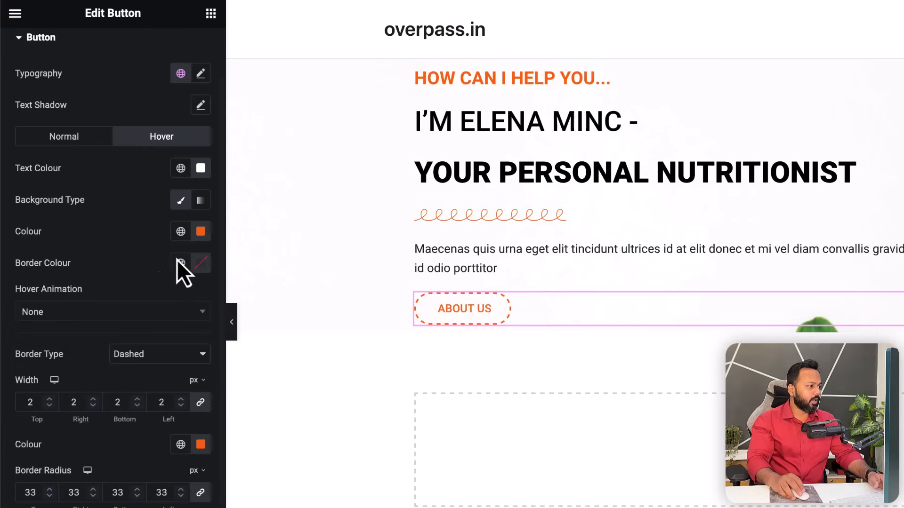
# - Set the button typography to Poppins, weight 600, then reload the live home page
pyautogui.scroll(3, 145, 202)
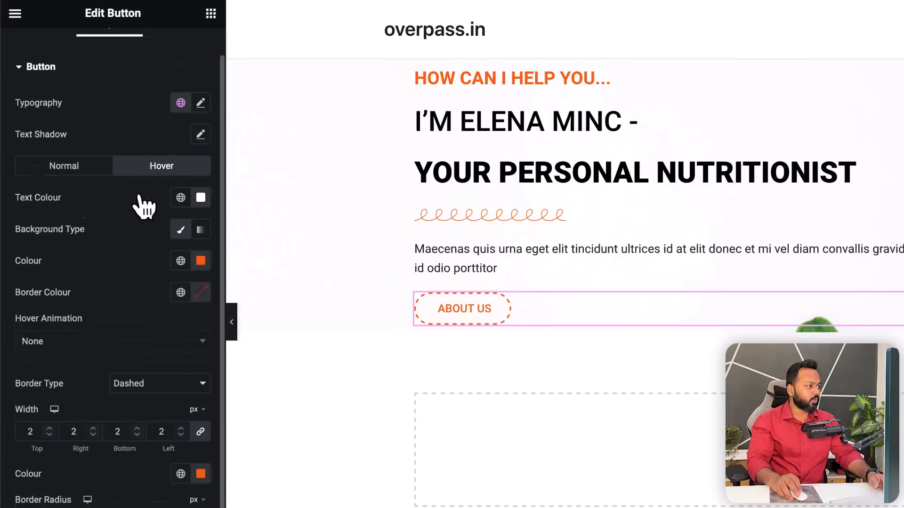
pyautogui.click(201, 138)
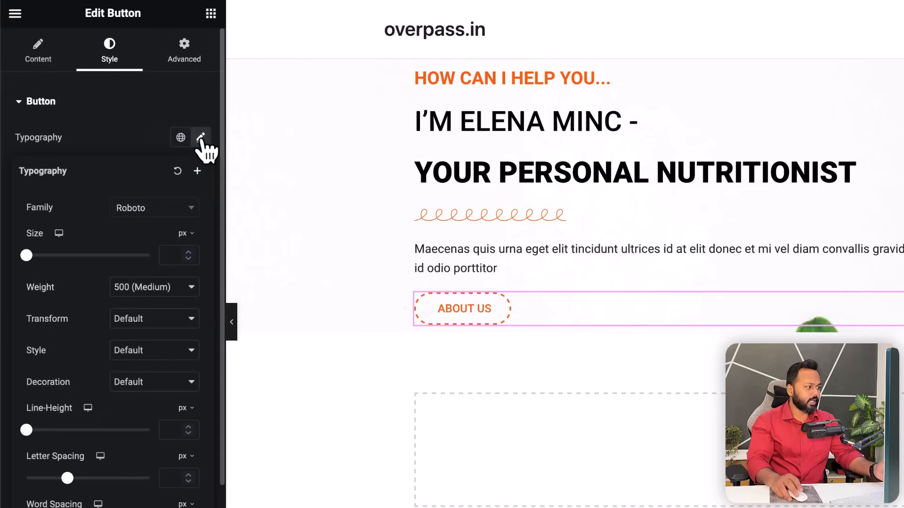
pyautogui.click(150, 216)
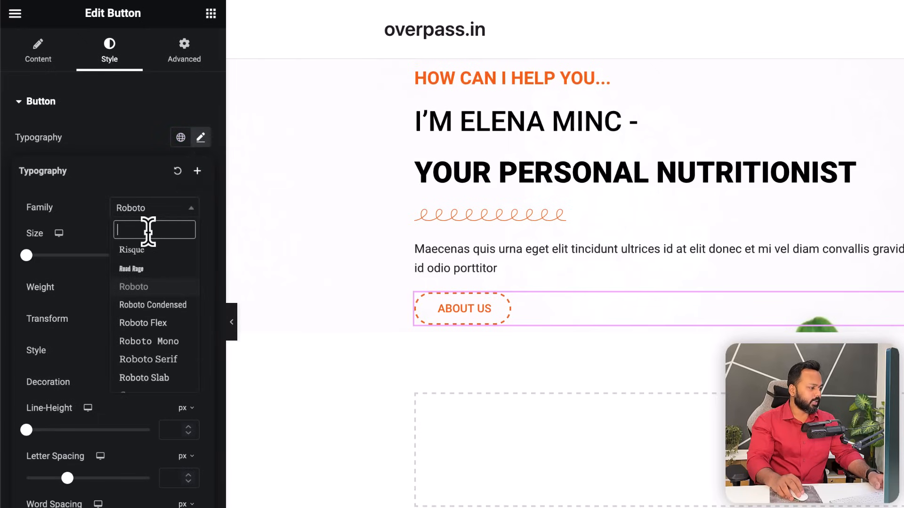
pyautogui.write('popp')
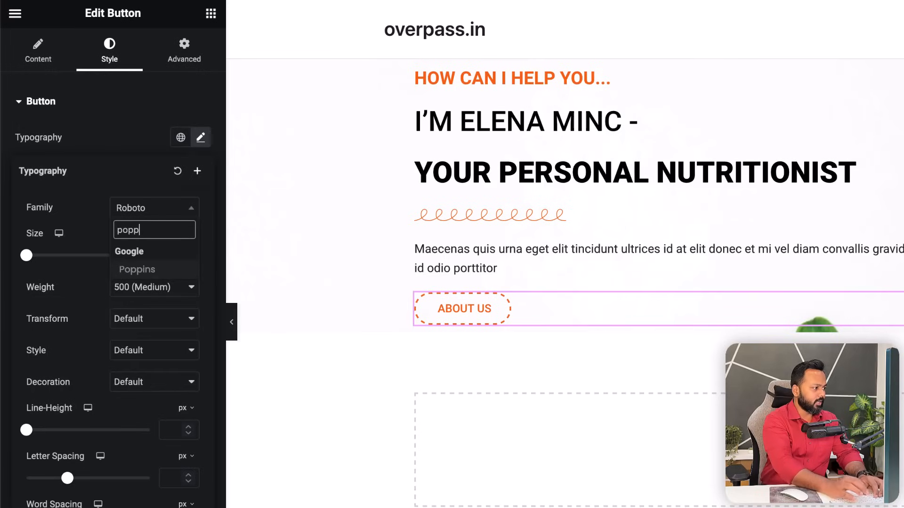
pyautogui.click(147, 269)
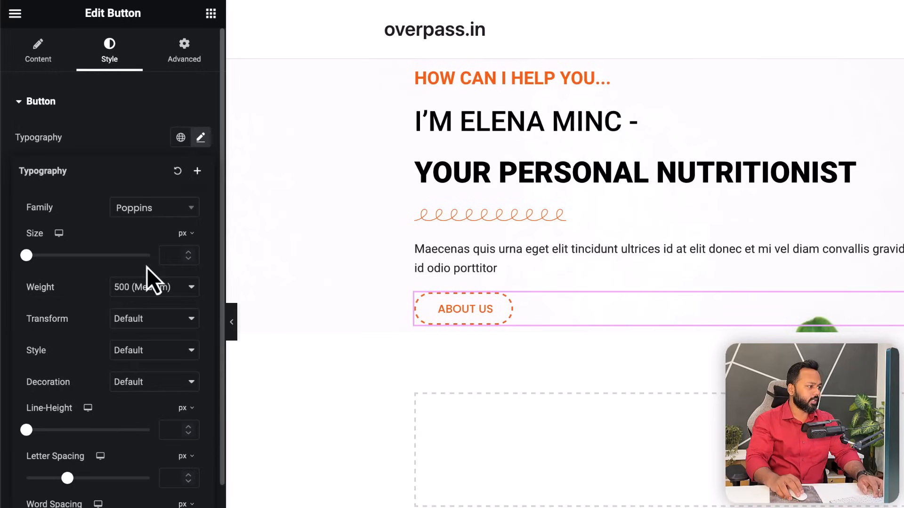
pyautogui.click(135, 289)
pyautogui.click(135, 302)
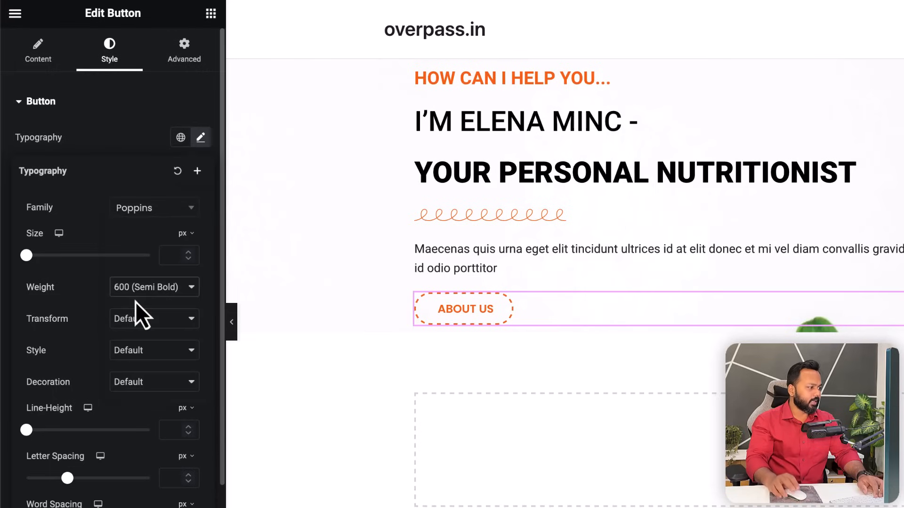
pyautogui.click(92, 135)
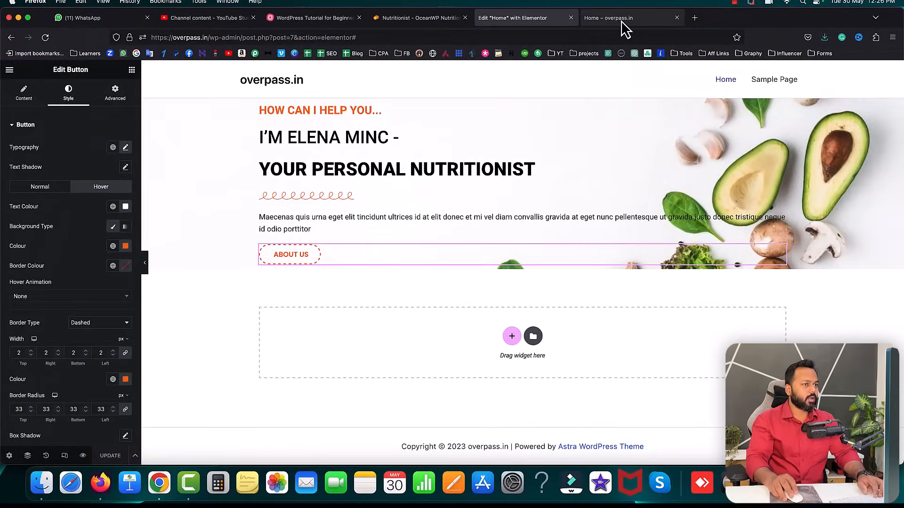
pyautogui.click(621, 19)
pyautogui.click(45, 39)
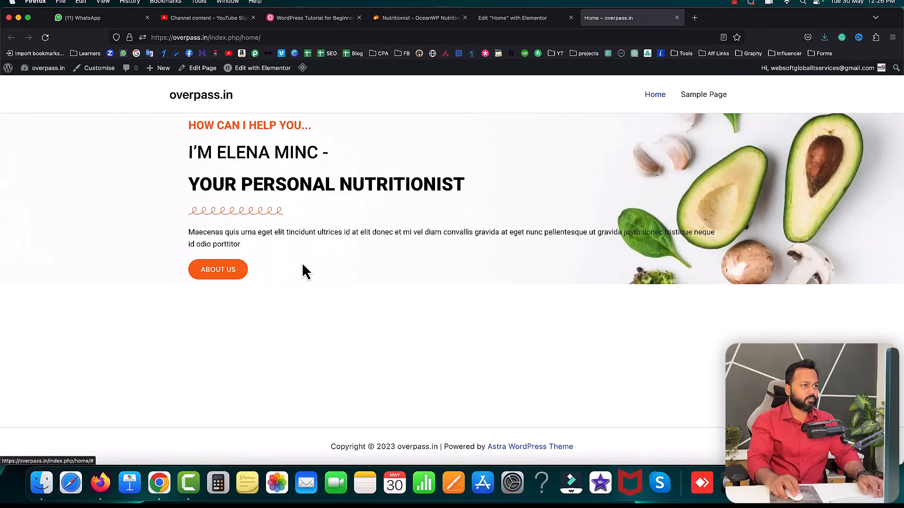
# - Highlight the reference site's subtitle and two heading lines to study their spacing
pyautogui.click(409, 19)
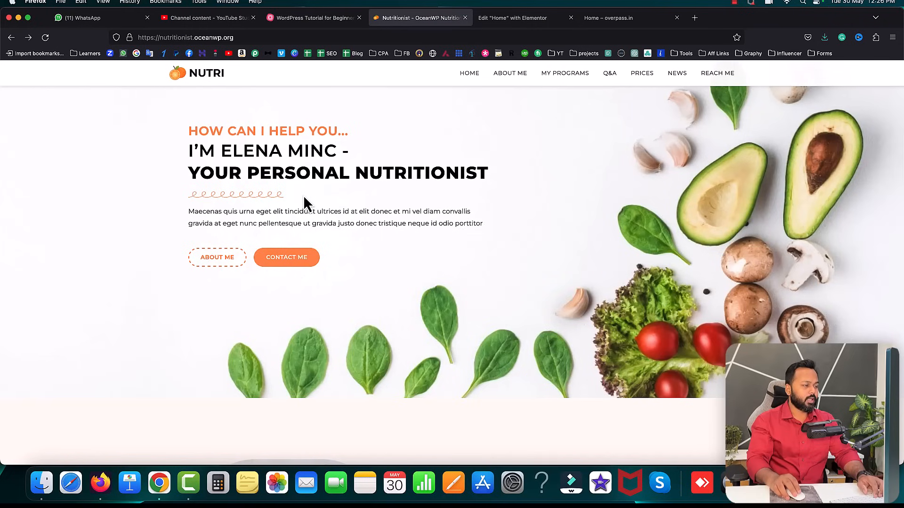
pyautogui.scroll(1, 303, 195)
pyautogui.scroll(2, 304, 200)
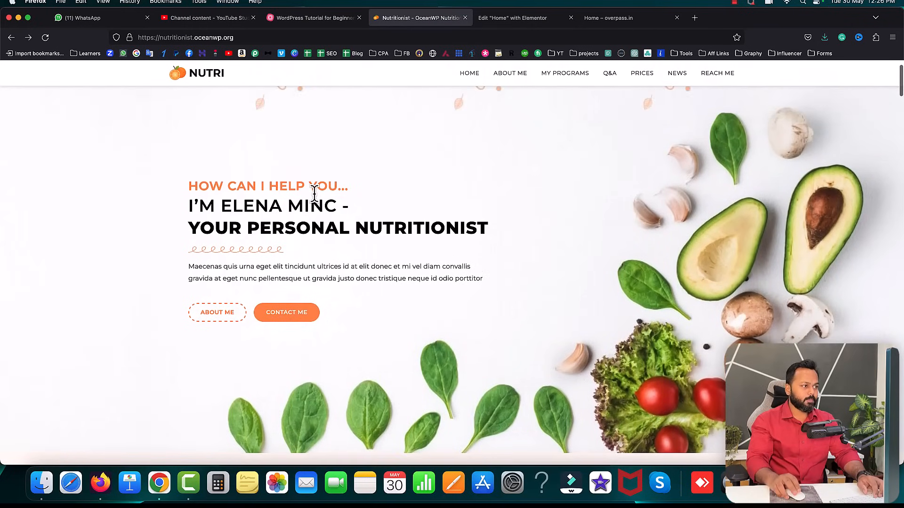
pyautogui.moveTo(188, 185); pyautogui.dragTo(343, 186)
pyautogui.moveTo(190, 205); pyautogui.dragTo(337, 207)
pyautogui.moveTo(188, 226); pyautogui.dragTo(414, 228)
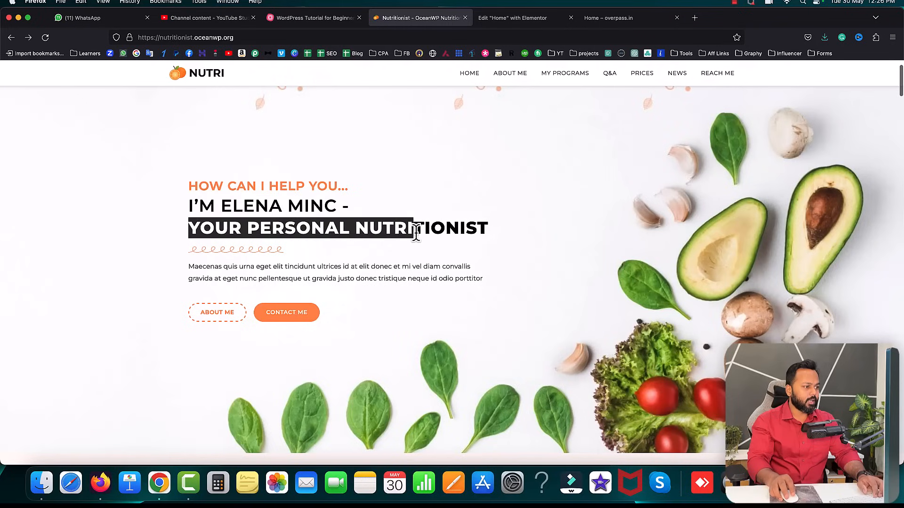
pyautogui.click(357, 218)
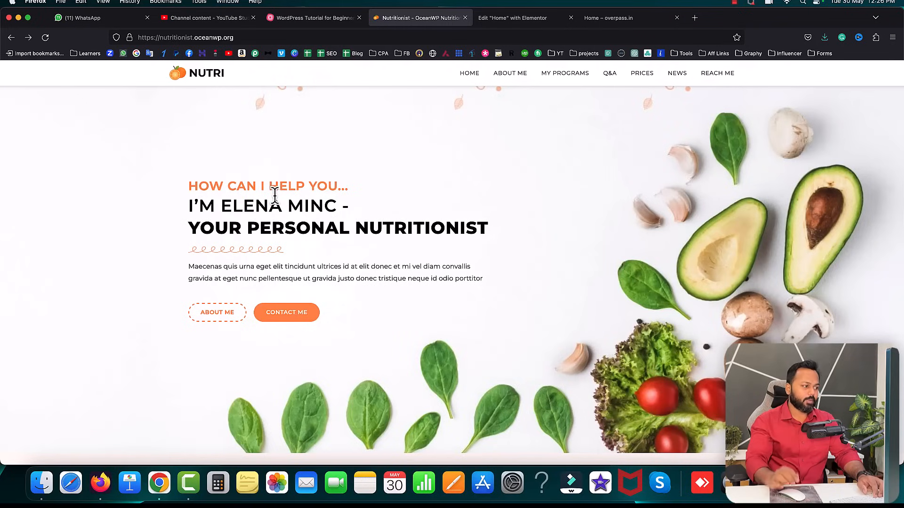
# - Compare the name heading and subtitle spacing on the live page, then return to the editor
pyautogui.click(584, 20)
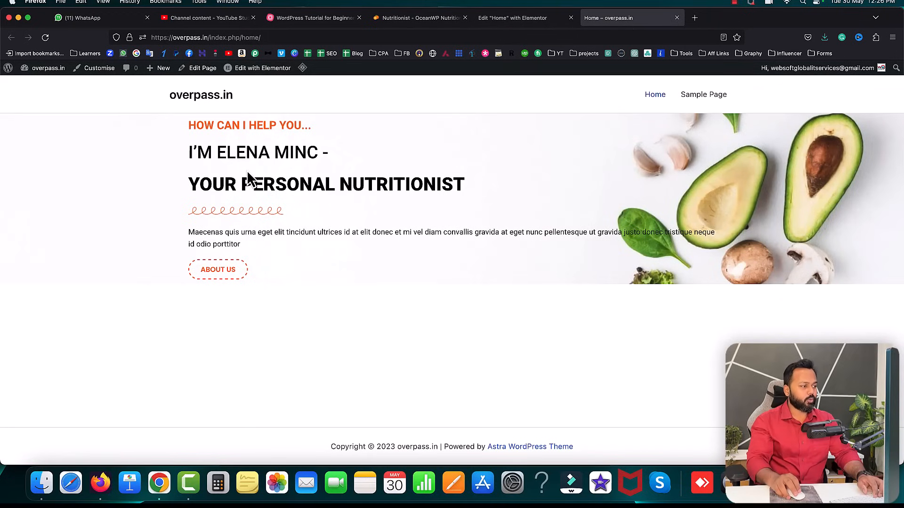
pyautogui.moveTo(189, 152); pyautogui.dragTo(325, 153)
pyautogui.click(249, 142)
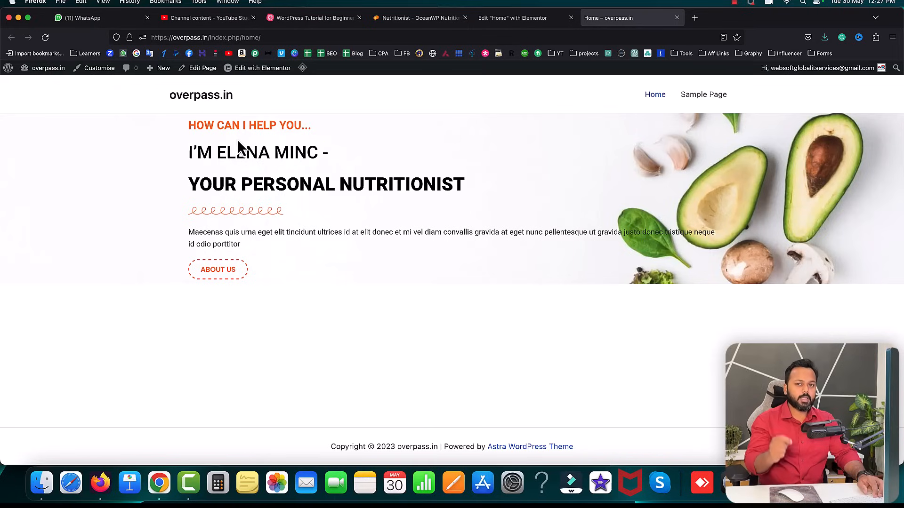
pyautogui.moveTo(190, 150); pyautogui.dragTo(318, 150)
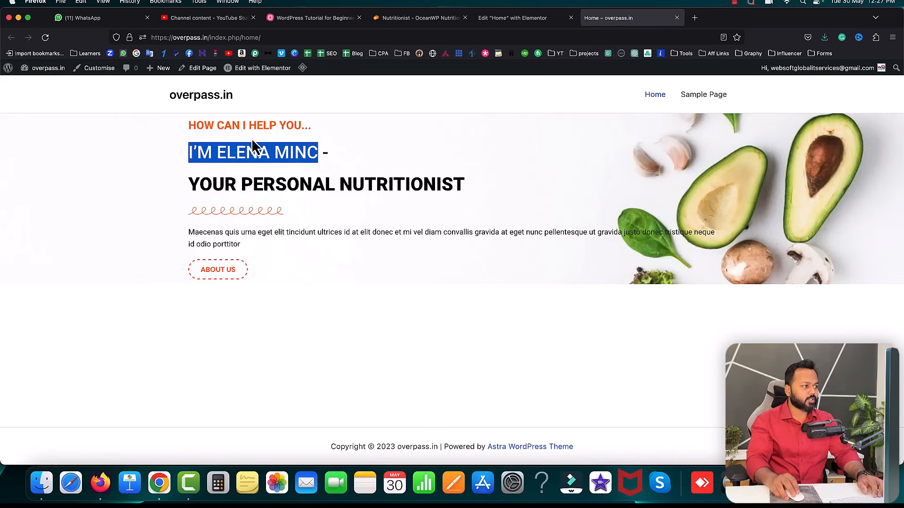
pyautogui.click(251, 136)
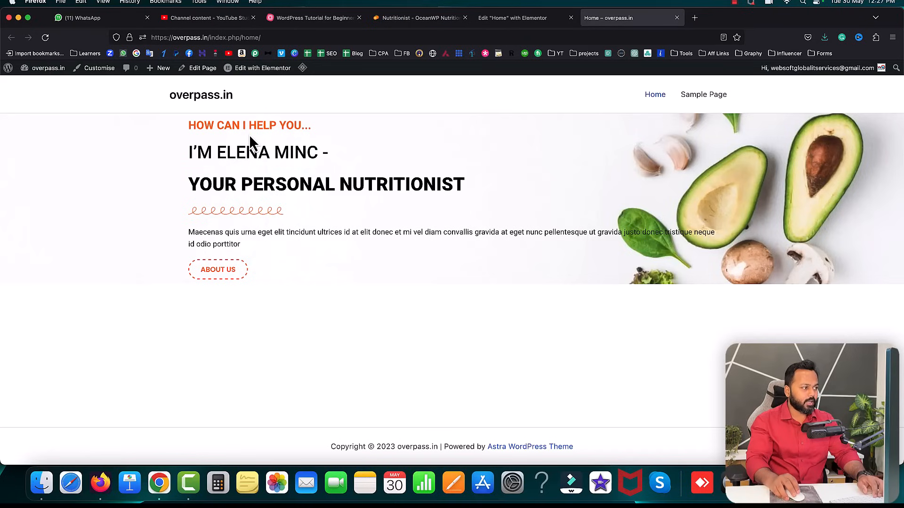
pyautogui.moveTo(188, 125); pyautogui.dragTo(270, 127)
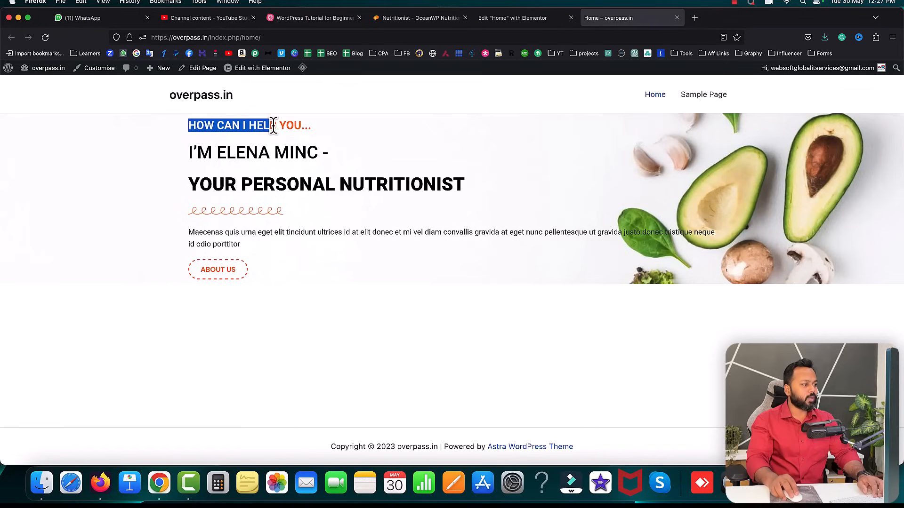
pyautogui.click(246, 137)
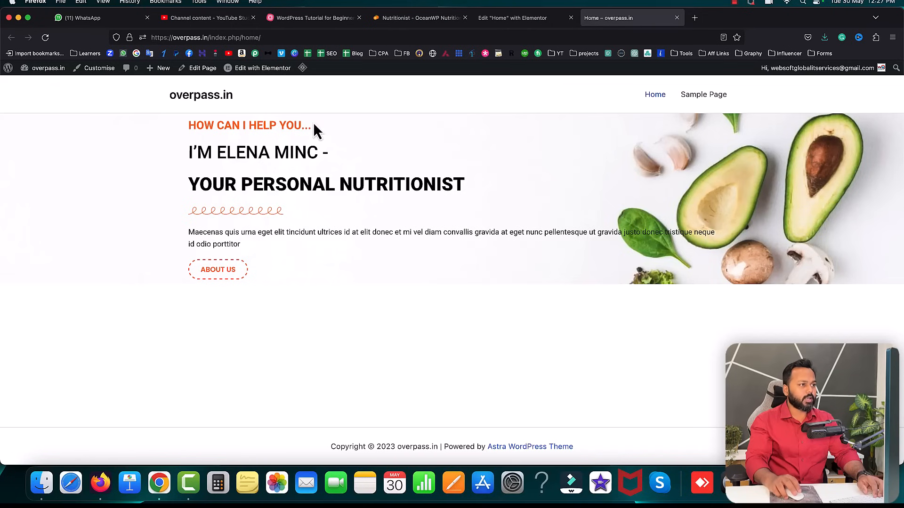
pyautogui.click(490, 19)
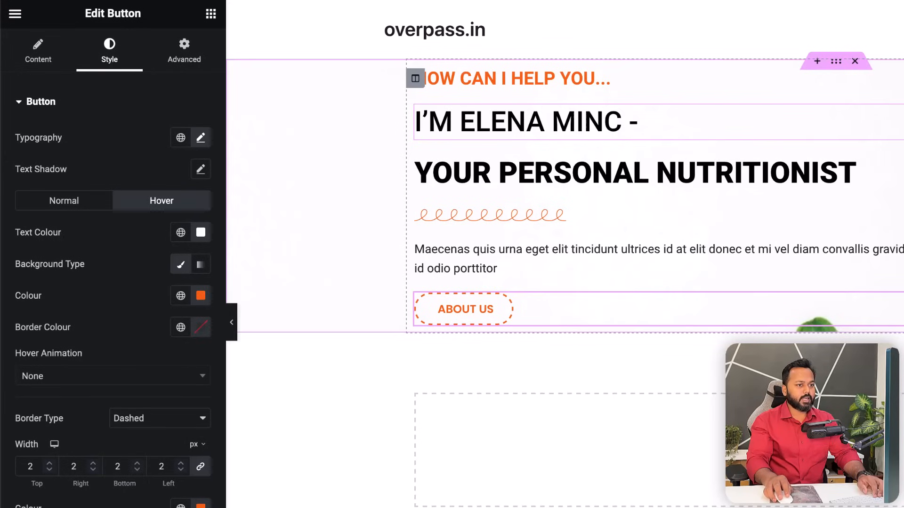
# - Give the name heading an unlinked top margin of -20 px
pyautogui.click(525, 122)
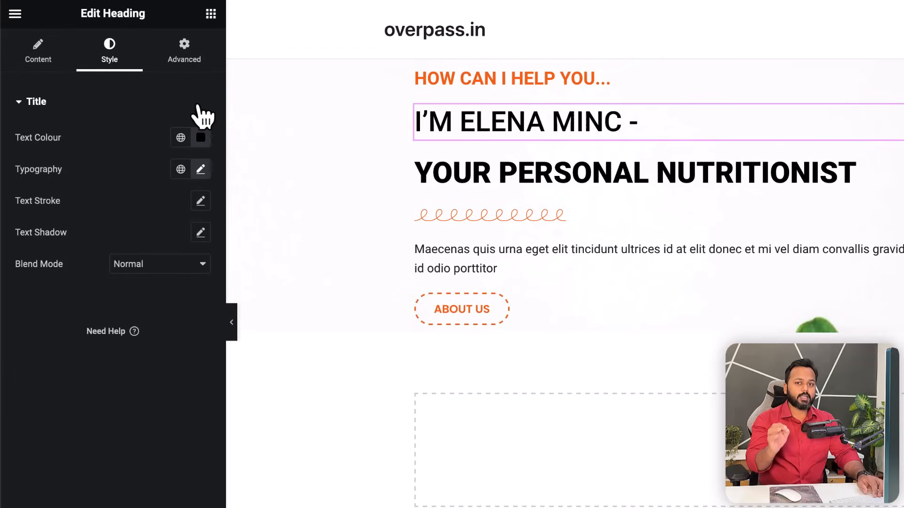
pyautogui.click(186, 47)
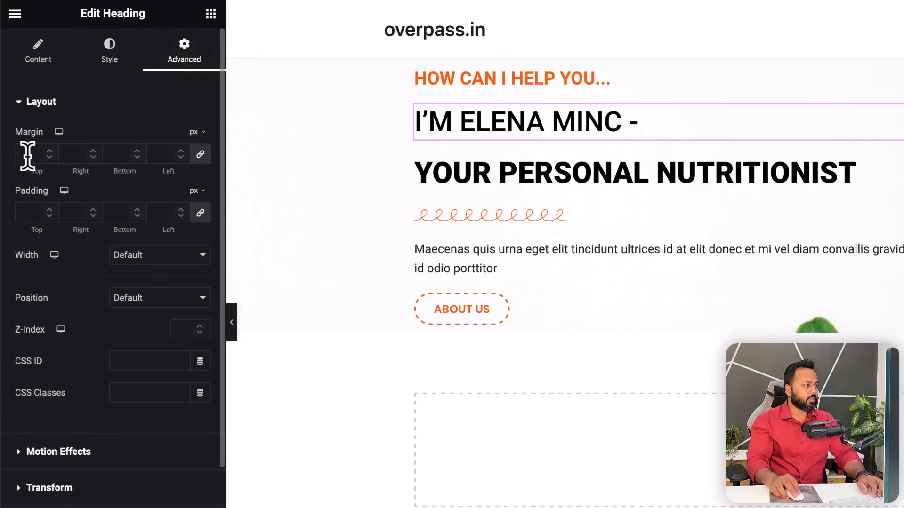
pyautogui.click(201, 154)
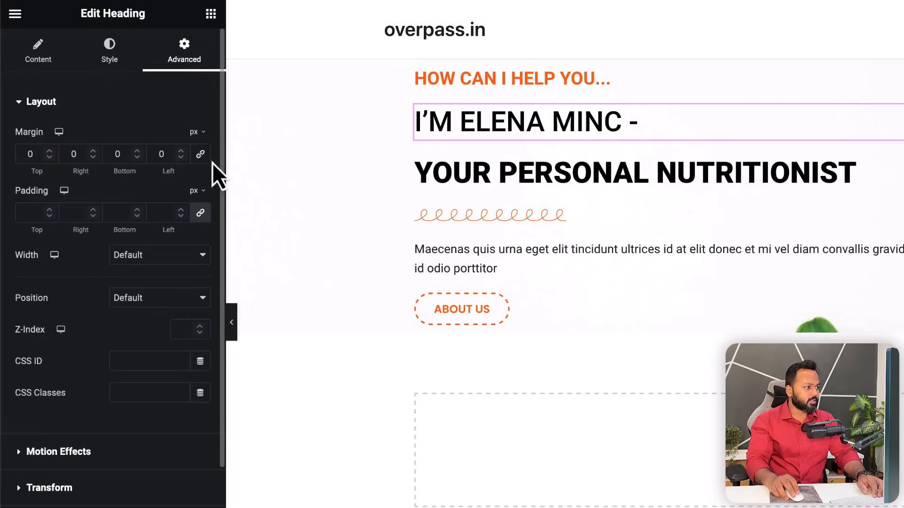
pyautogui.click(51, 153)
pyautogui.click(50, 153)
pyautogui.click(51, 153)
pyautogui.click(51, 153)
pyautogui.click(51, 153)
pyautogui.click(51, 153)
pyautogui.click(51, 153)
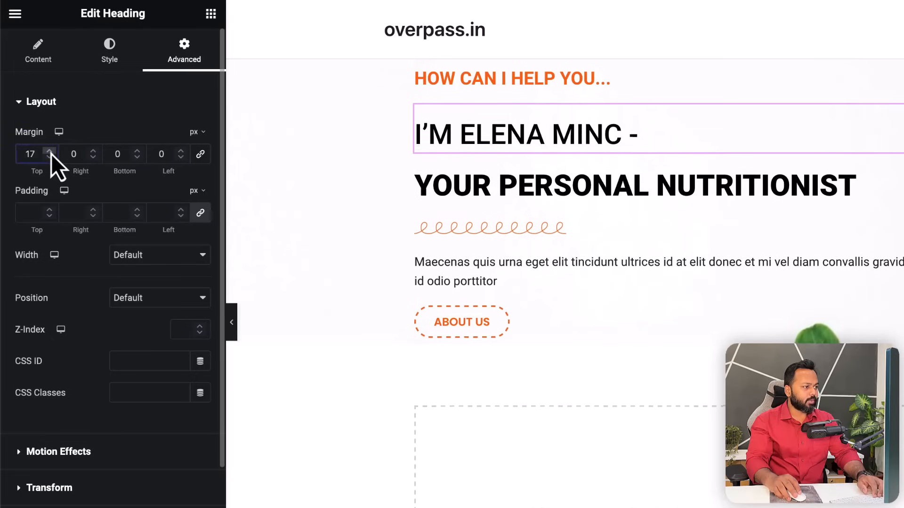
pyautogui.click(50, 157)
pyautogui.click(50, 152)
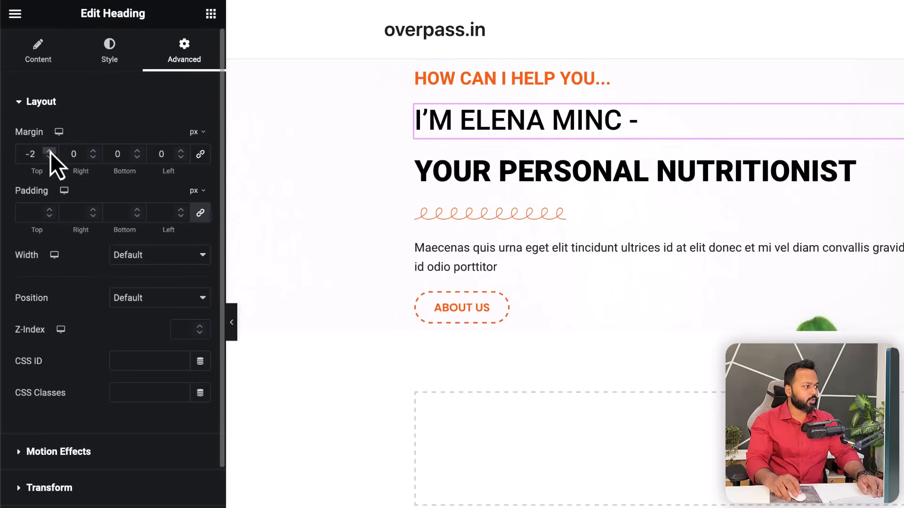
pyautogui.click(50, 151)
pyautogui.click(50, 151)
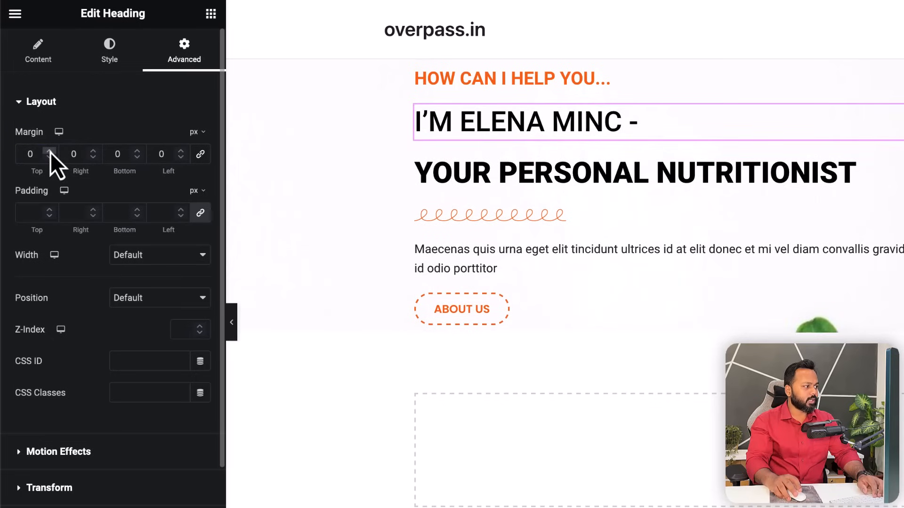
pyautogui.click(49, 157)
pyautogui.click(50, 157)
pyautogui.click(50, 157)
pyautogui.click(50, 157)
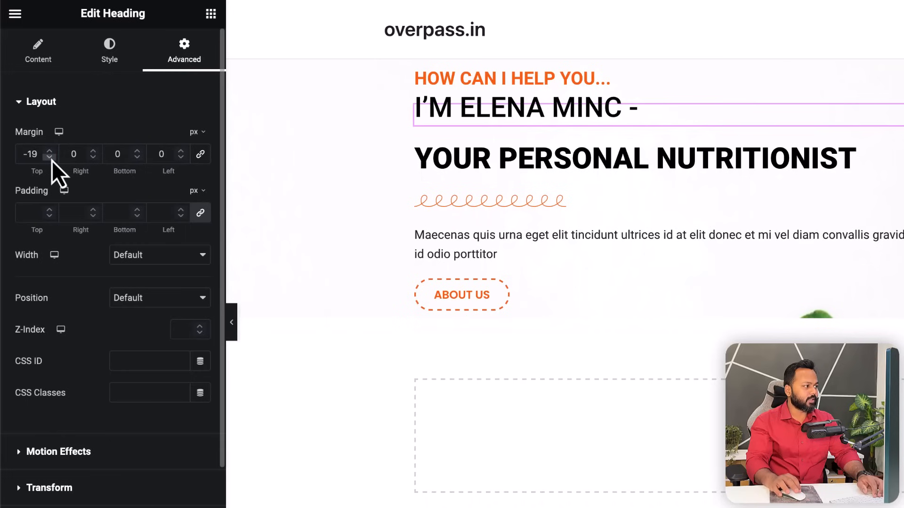
pyautogui.click(50, 157)
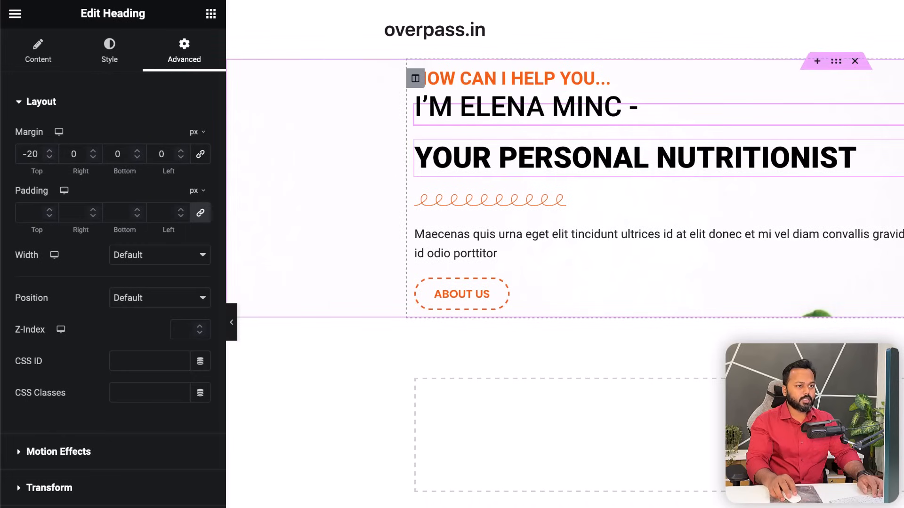
# - Set the YOUR PERSONAL NUTRITIONIST heading's unlinked top margin to -20 px
pyautogui.click(659, 157)
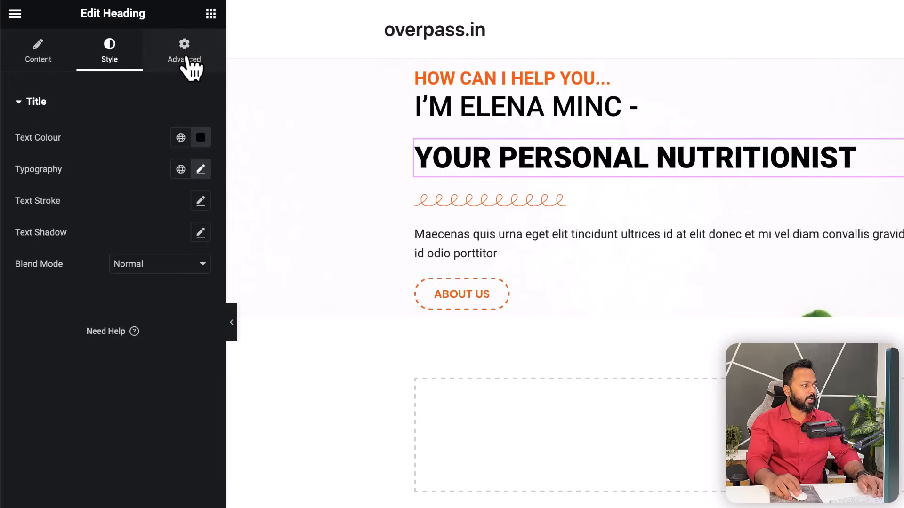
pyautogui.click(188, 63)
pyautogui.click(199, 156)
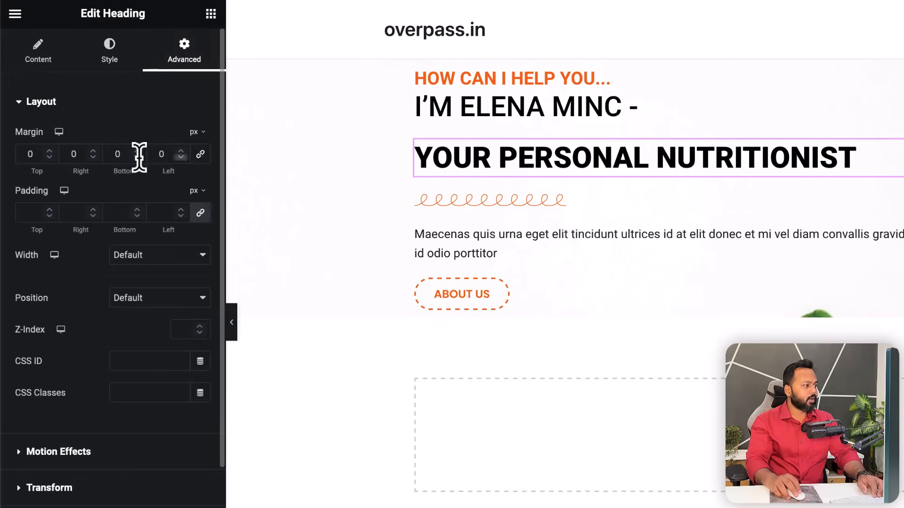
pyautogui.click(26, 154)
pyautogui.write('-20')
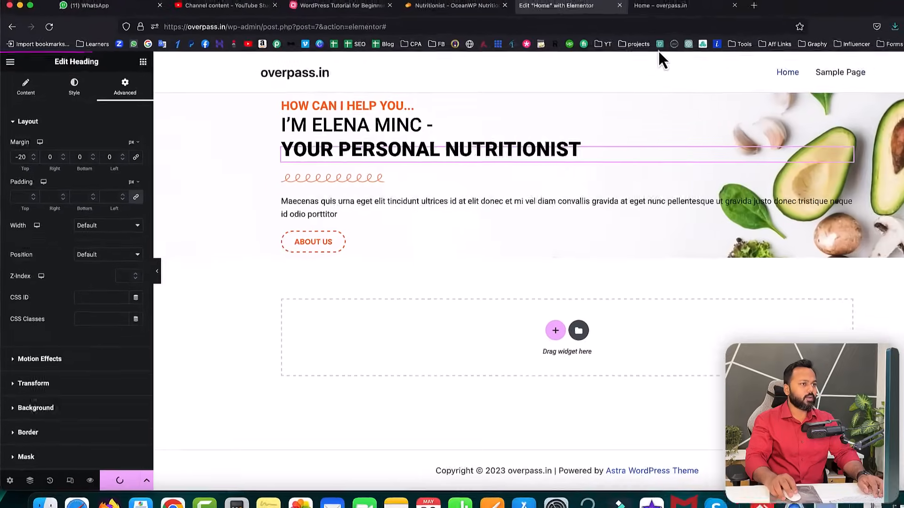
# - Reload the live Home page and compare its tightened headings against the OceanWP Nutritionist reference
pyautogui.click(612, 22)
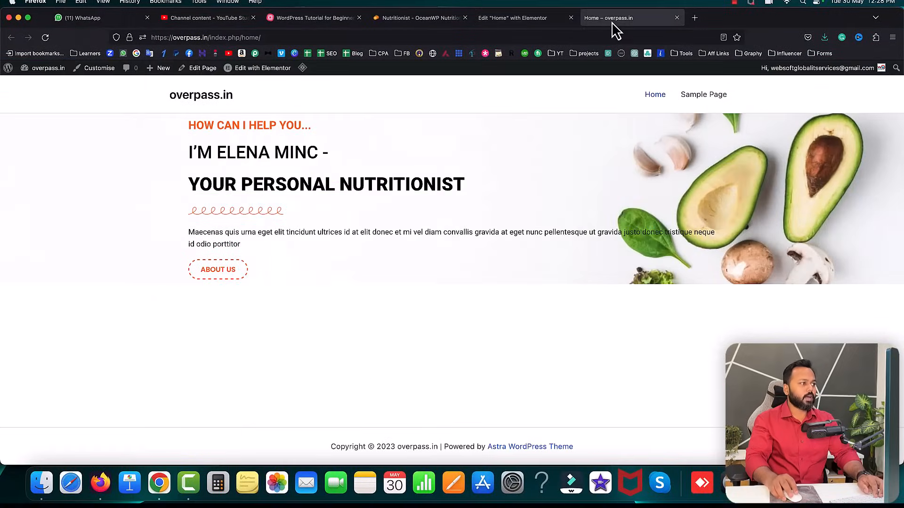
pyautogui.click(49, 37)
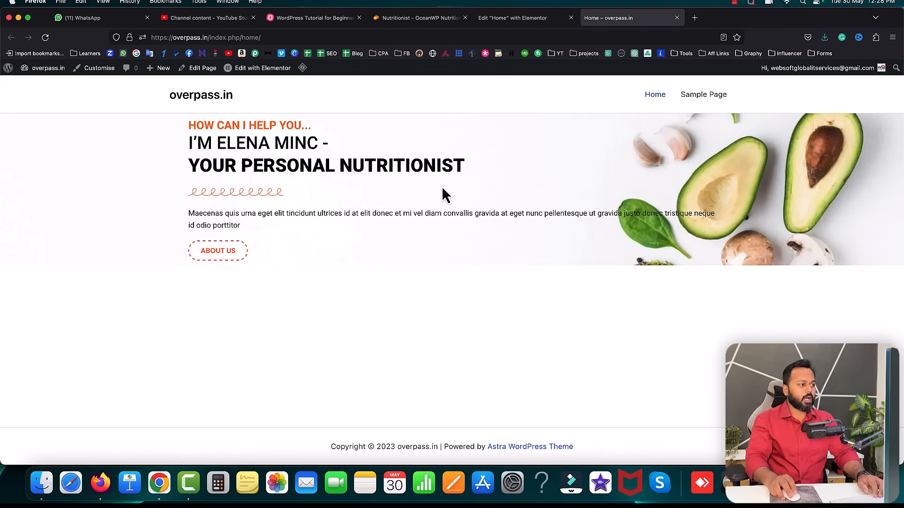
pyautogui.click(430, 19)
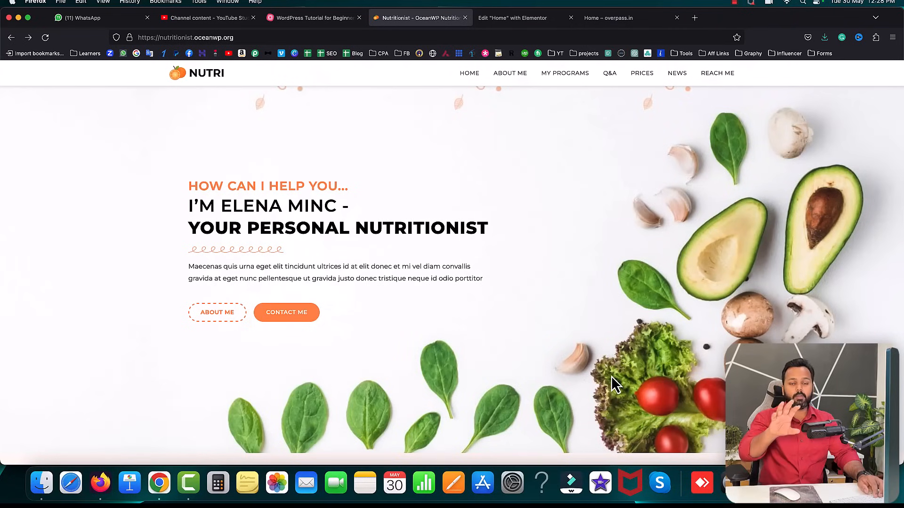
pyautogui.scroll(2, 186, 187)
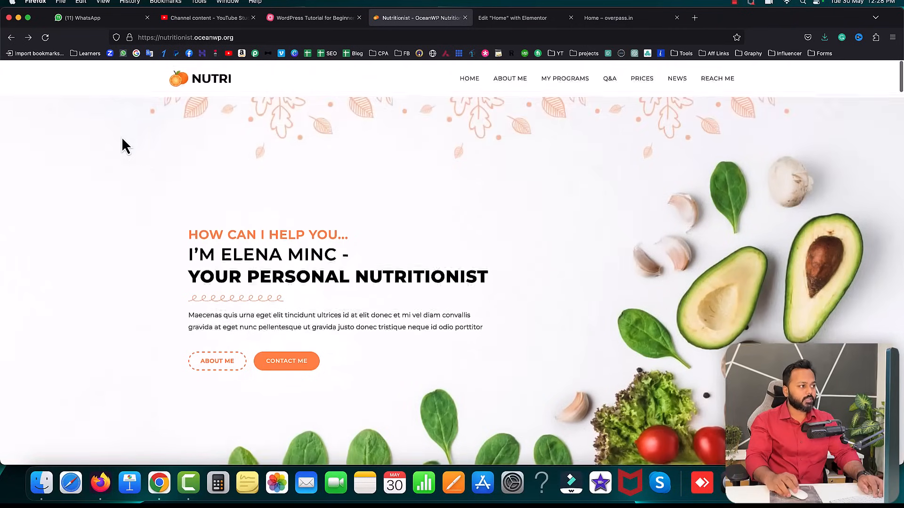
pyautogui.click(608, 18)
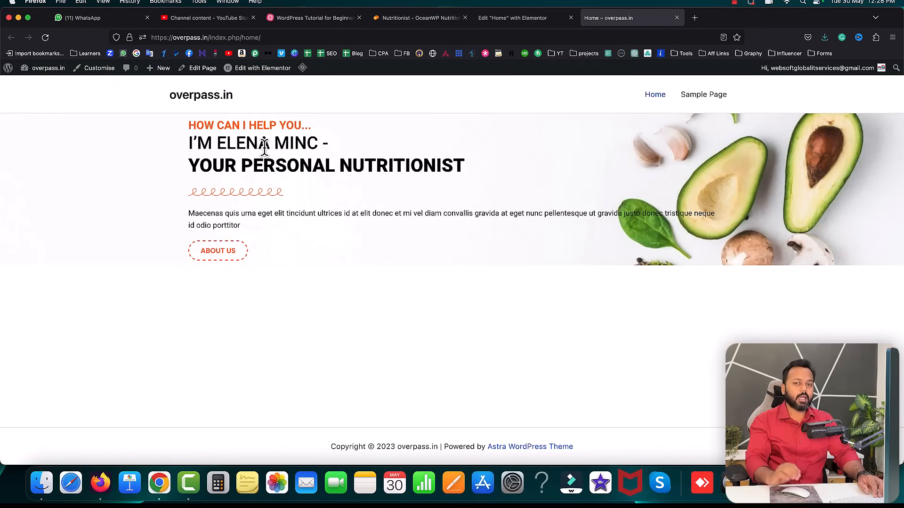
# - Add a Spacer widget above the hero subtitle and set its height to 175 px
pyautogui.click(507, 18)
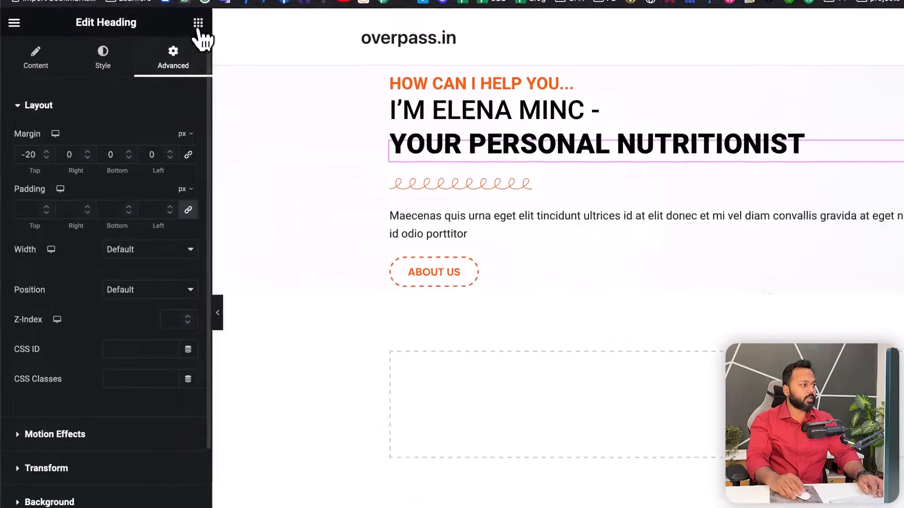
pyautogui.click(198, 24)
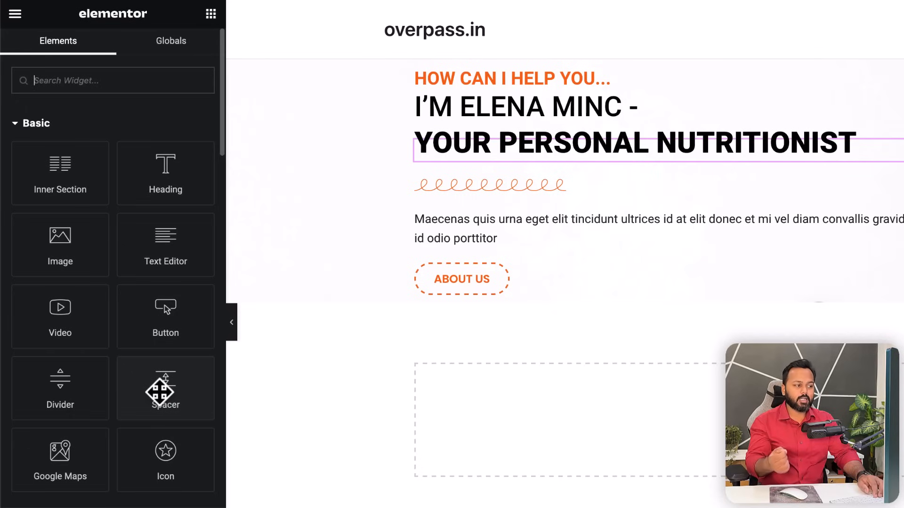
pyautogui.moveTo(156, 391); pyautogui.dragTo(468, 71)
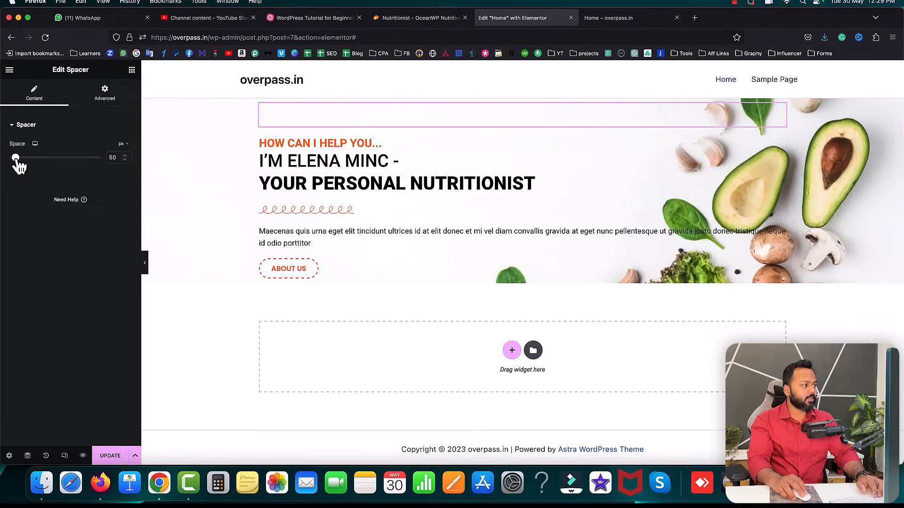
pyautogui.moveTo(16, 159); pyautogui.dragTo(32, 159)
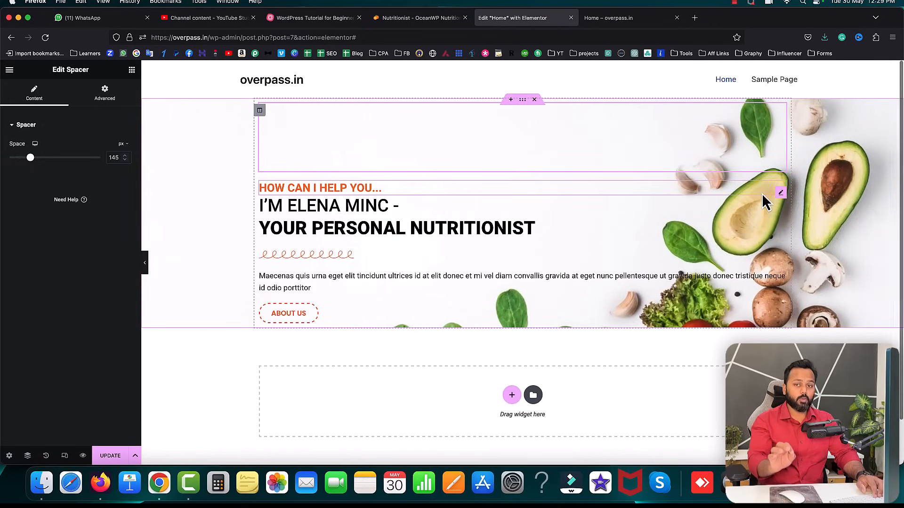
pyautogui.moveTo(32, 159); pyautogui.dragTo(35, 159)
pyautogui.click(124, 156)
pyautogui.click(124, 155)
pyautogui.click(124, 156)
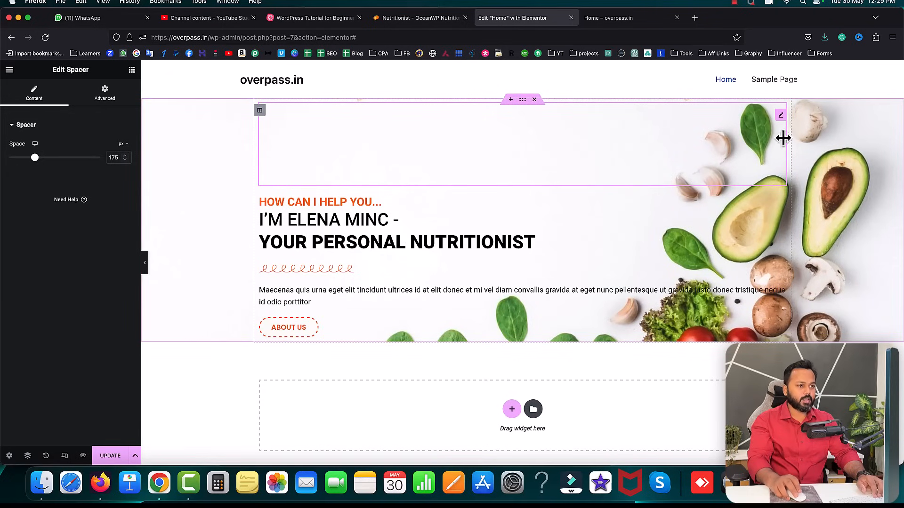
# - Duplicate the spacer, move the copy below the ABOUT US button, and raise it to 265 px
pyautogui.rightClick(781, 118)
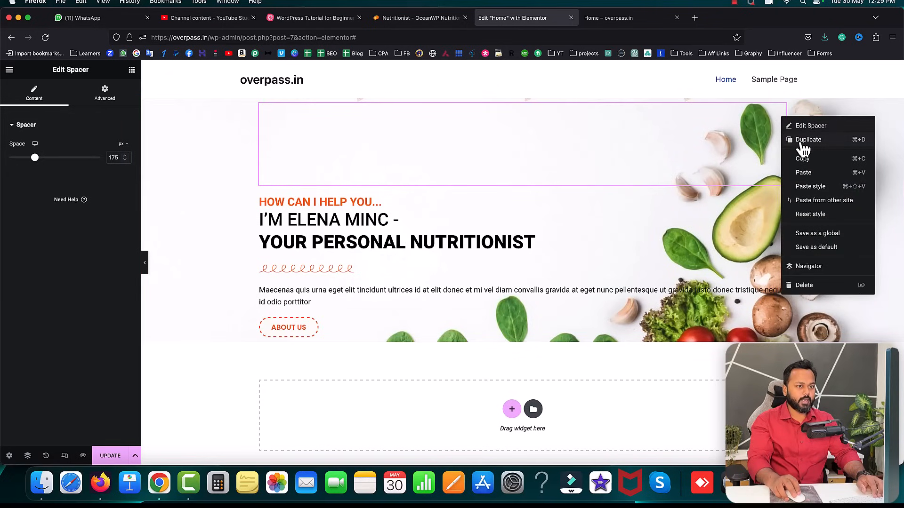
pyautogui.click(804, 140)
pyautogui.moveTo(781, 140); pyautogui.dragTo(292, 272)
pyautogui.scroll(2, 626, 186)
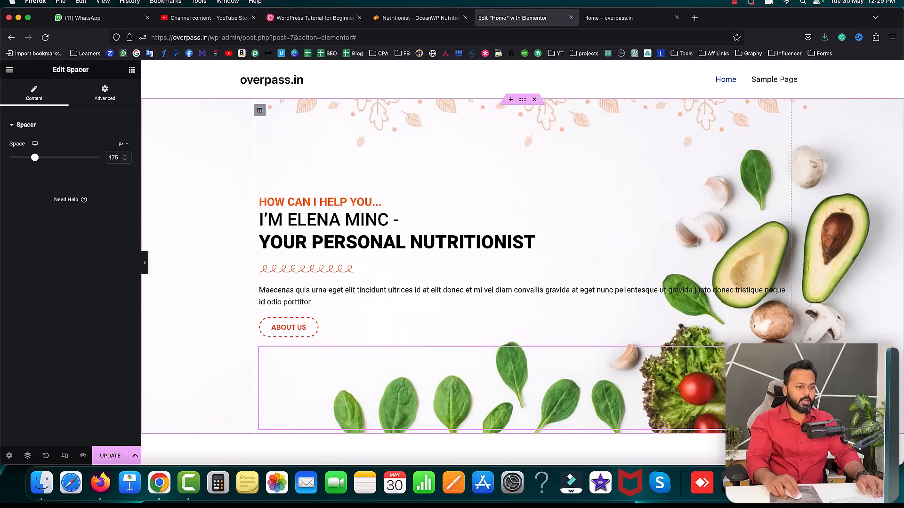
pyautogui.click(124, 156)
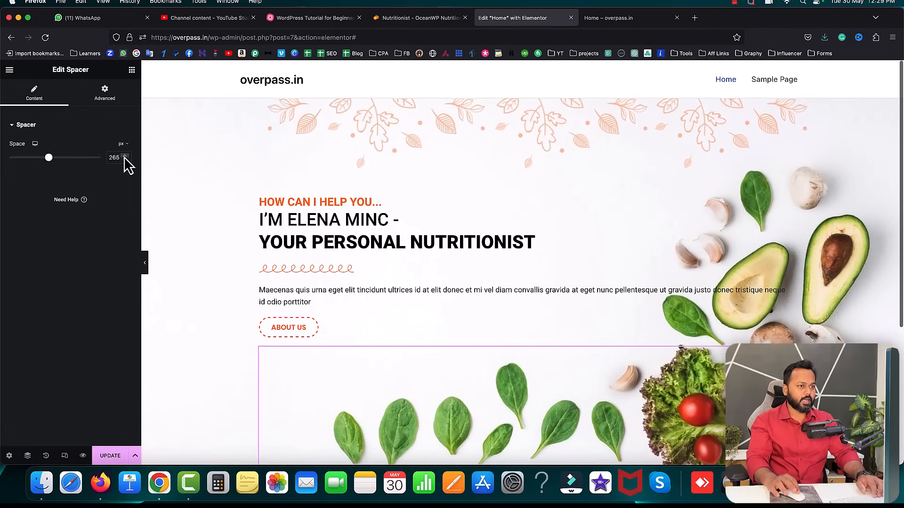
# - Update the page and reload the live Home page to check the spacers
pyautogui.click(113, 455)
pyautogui.click(619, 18)
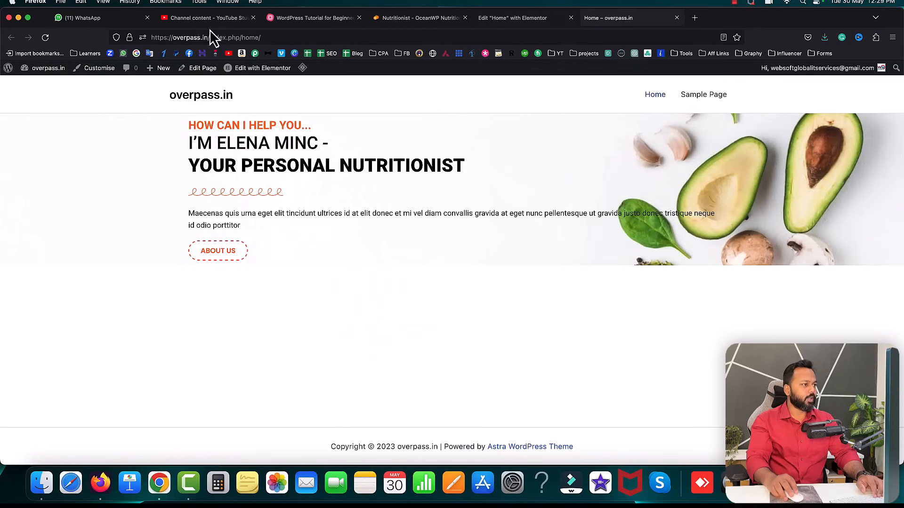
pyautogui.click(46, 37)
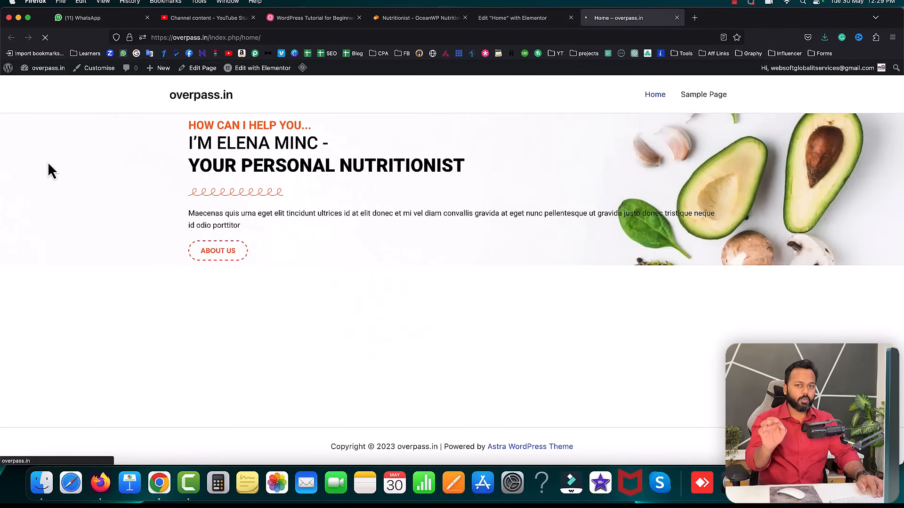
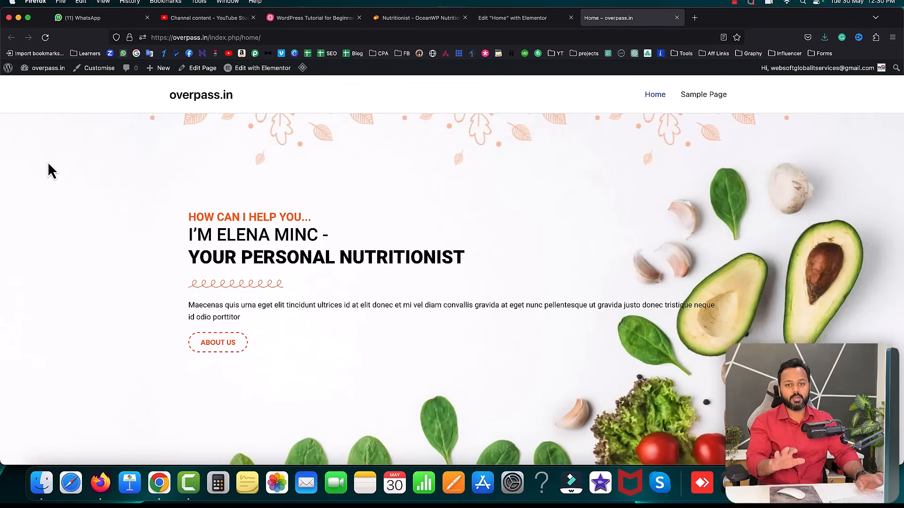
# - Check on the reference site where the hero paragraph's first line breaks
pyautogui.scroll(-3, 389, 231)
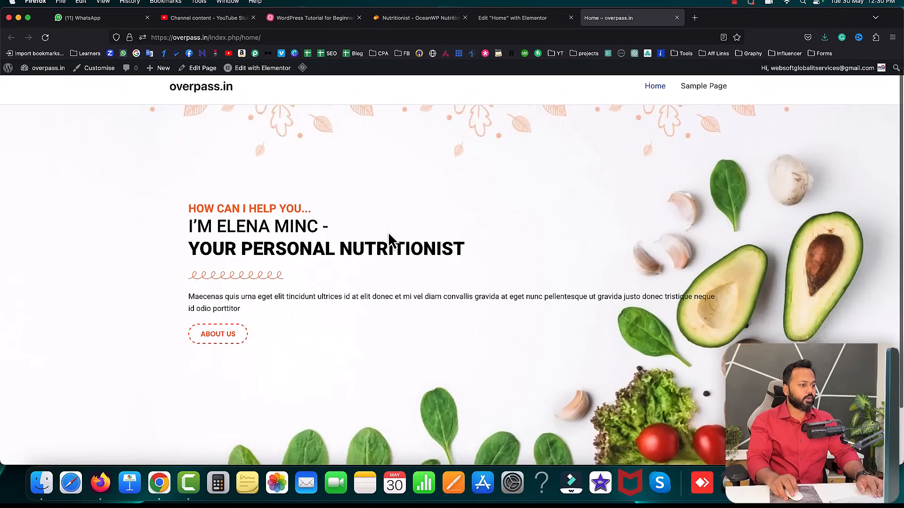
pyautogui.click(419, 17)
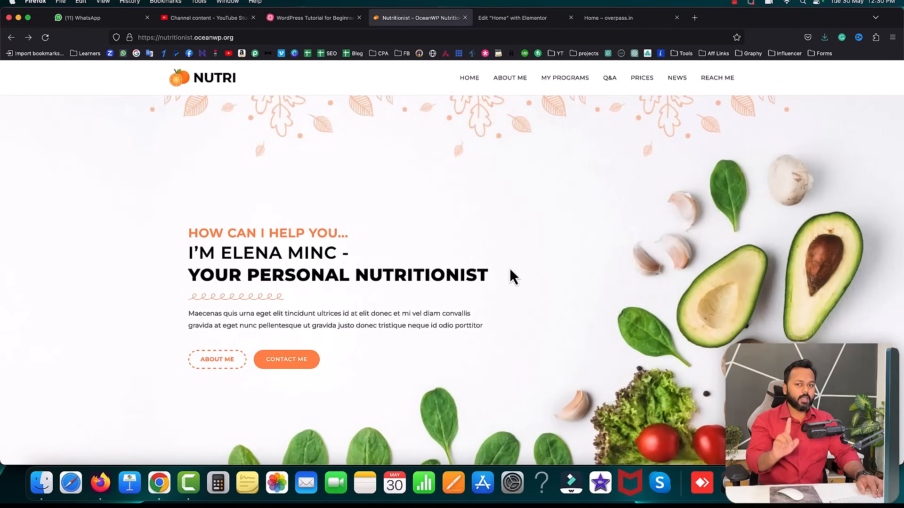
pyautogui.moveTo(188, 315); pyautogui.dragTo(415, 322)
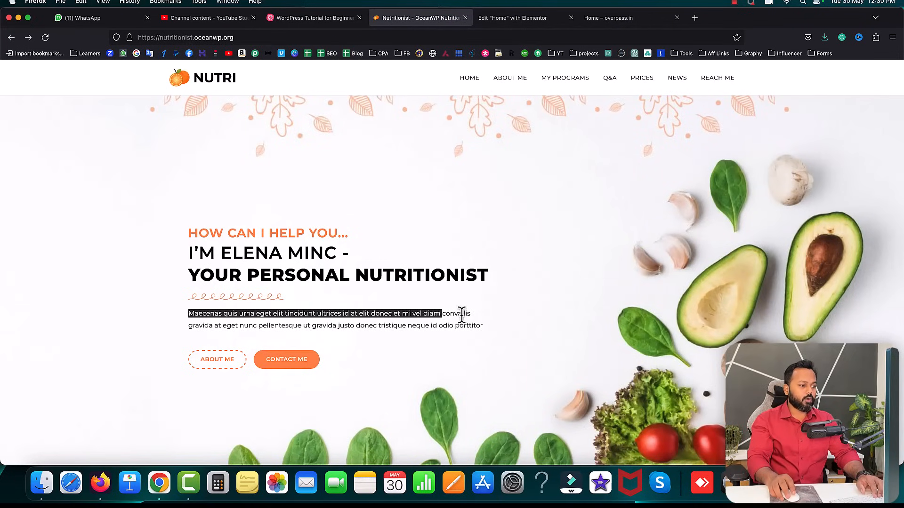
pyautogui.moveTo(189, 326); pyautogui.dragTo(204, 327)
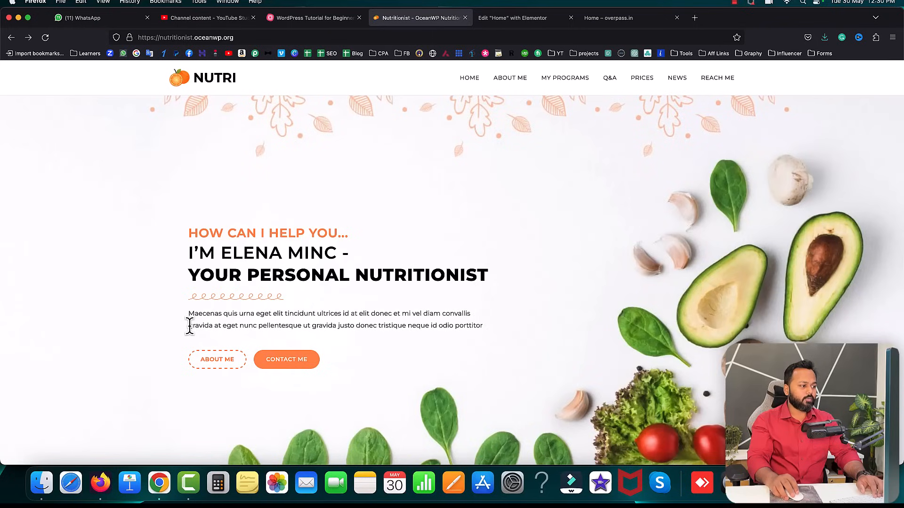
pyautogui.click(592, 19)
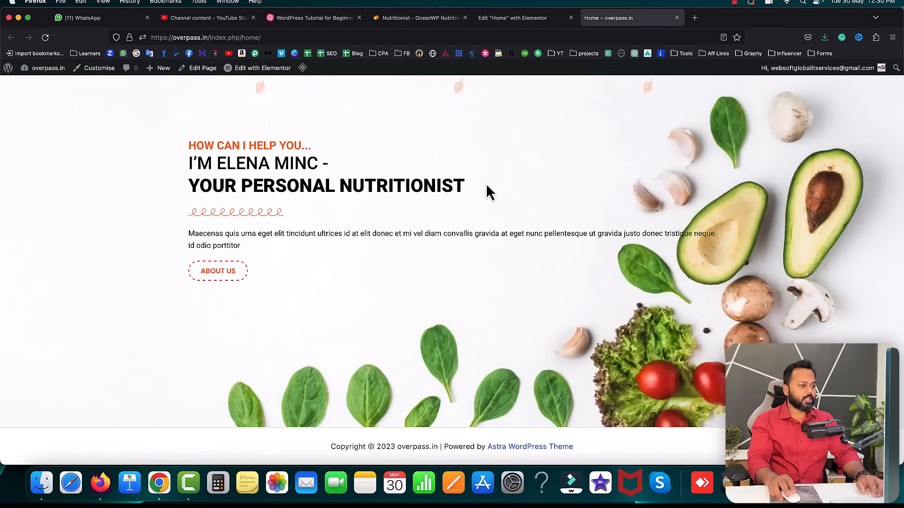
# - Insert a <br> after 'convallis' in the hero paragraph's HTML and update the page
pyautogui.click(527, 19)
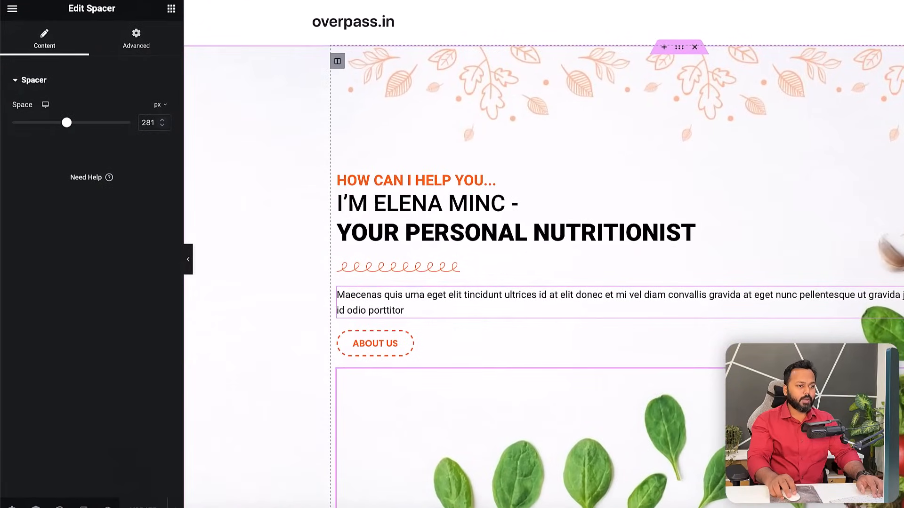
pyautogui.click(720, 298)
pyautogui.click(32, 44)
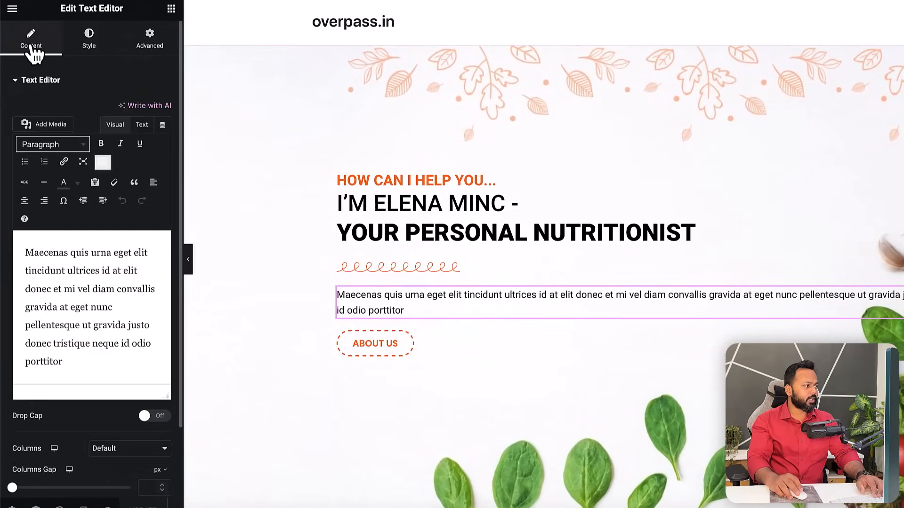
pyautogui.click(146, 130)
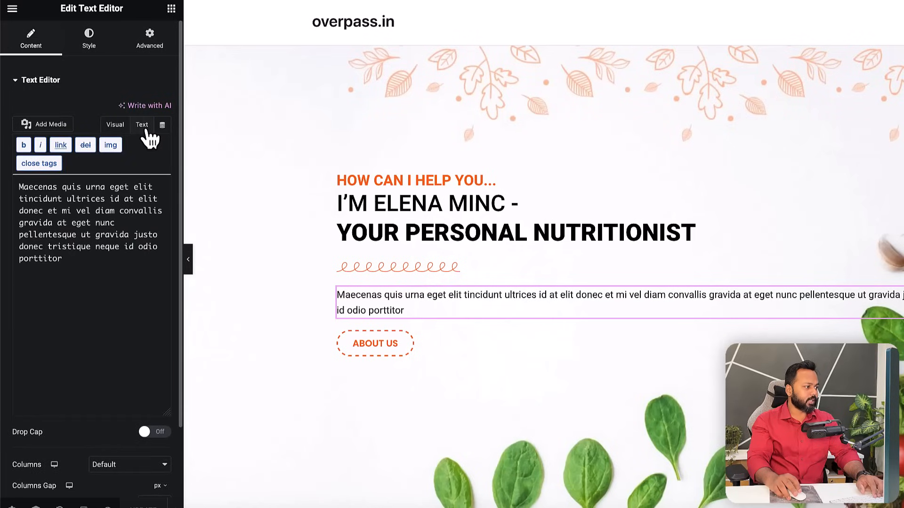
pyautogui.click(164, 212)
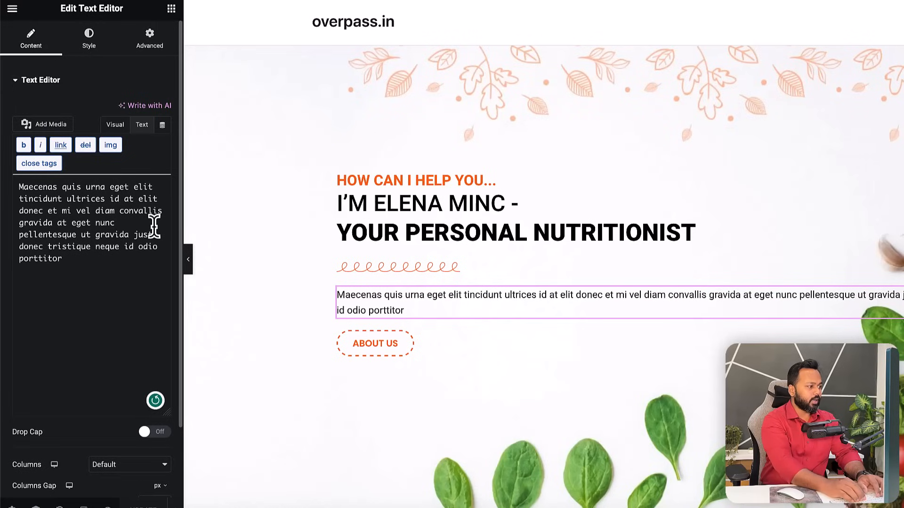
pyautogui.write('<')
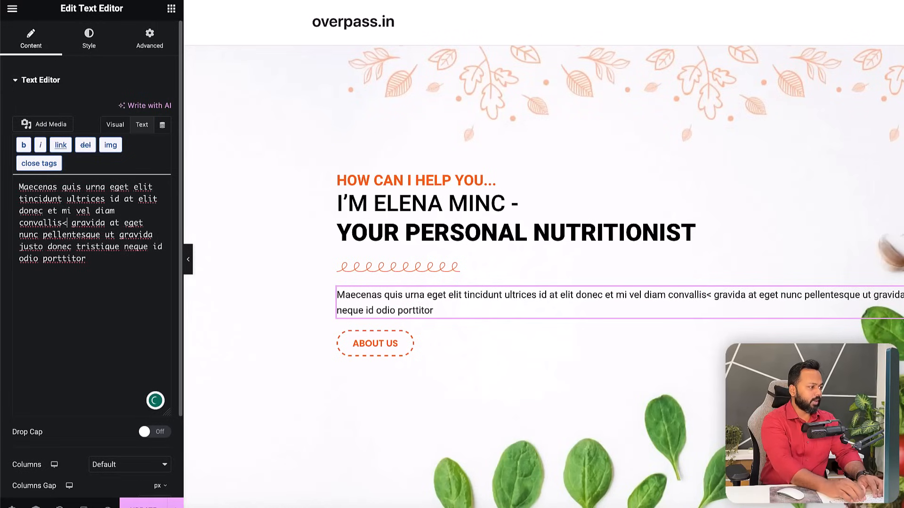
pyautogui.write('br')
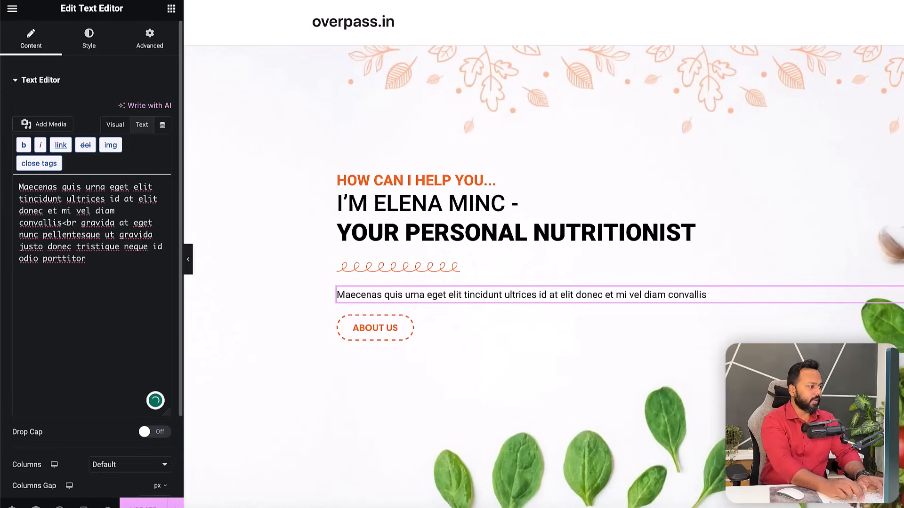
pyautogui.write('>')
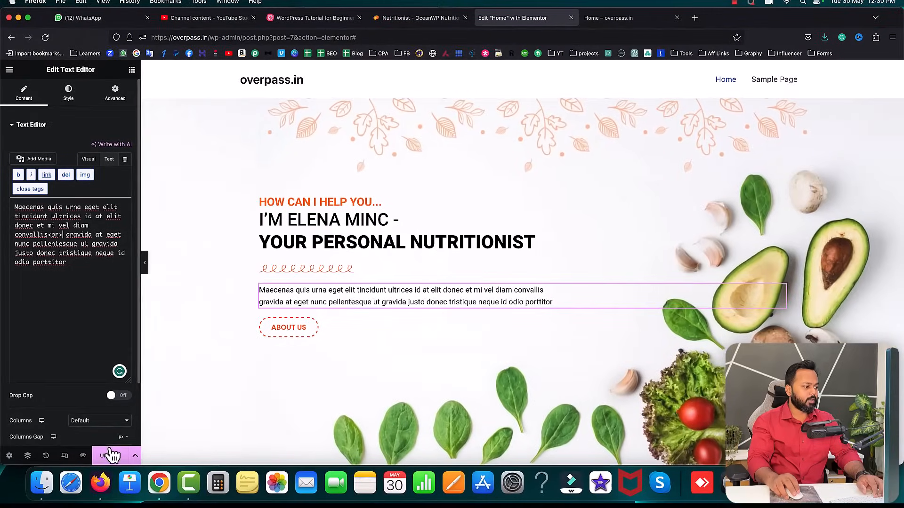
pyautogui.click(111, 455)
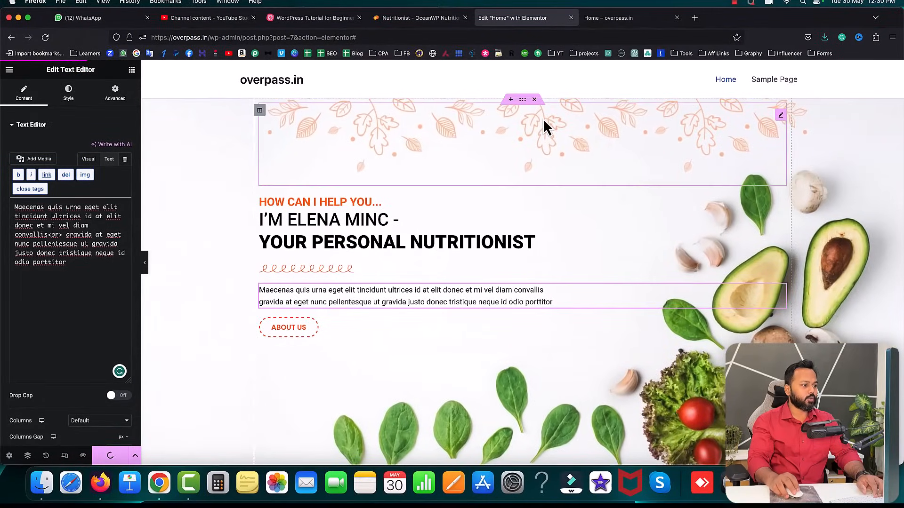
pyautogui.click(607, 19)
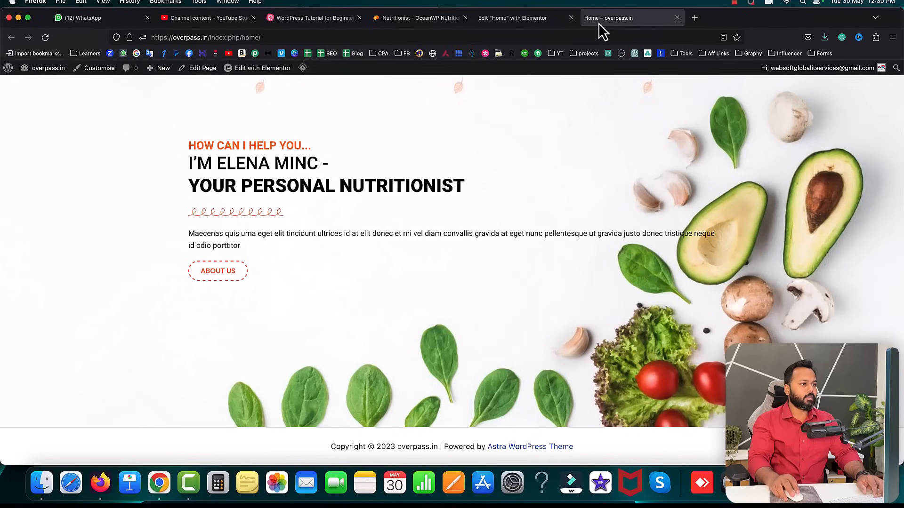
pyautogui.click(46, 37)
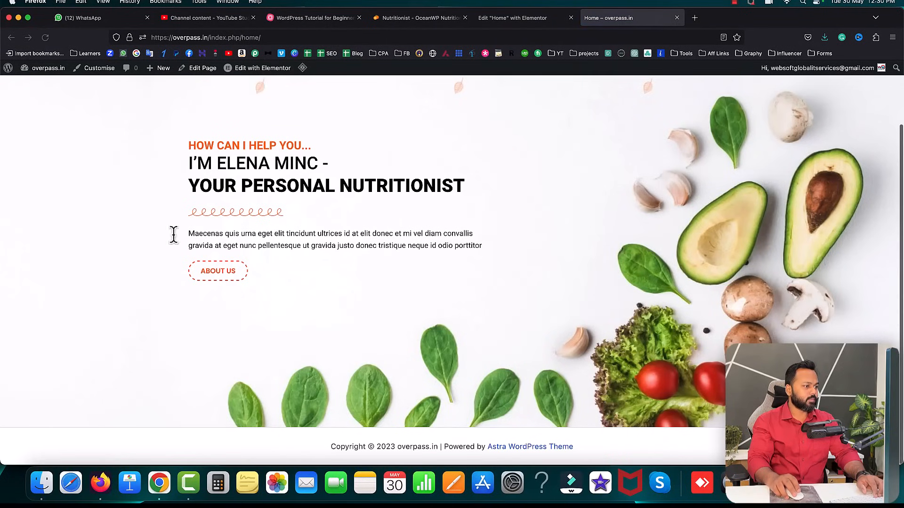
pyautogui.scroll(3, 277, 246)
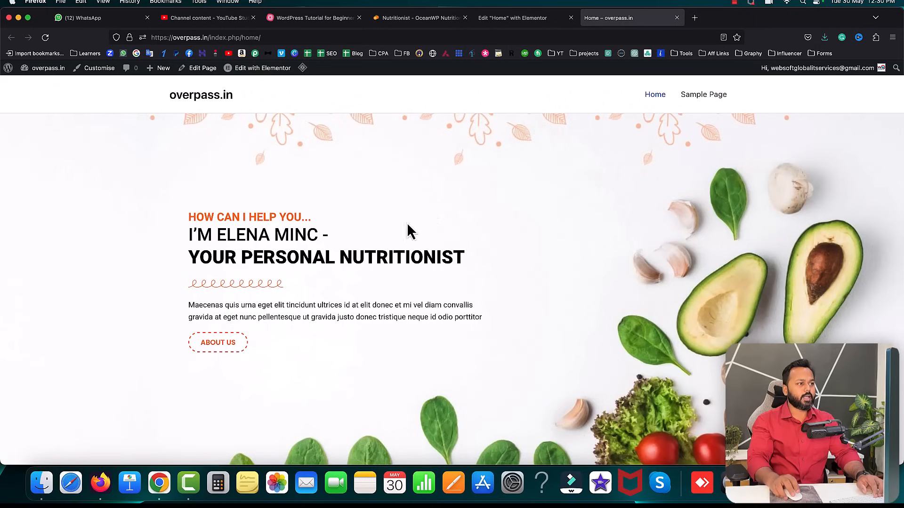
pyautogui.click(426, 18)
pyautogui.scroll(-10, 488, 180)
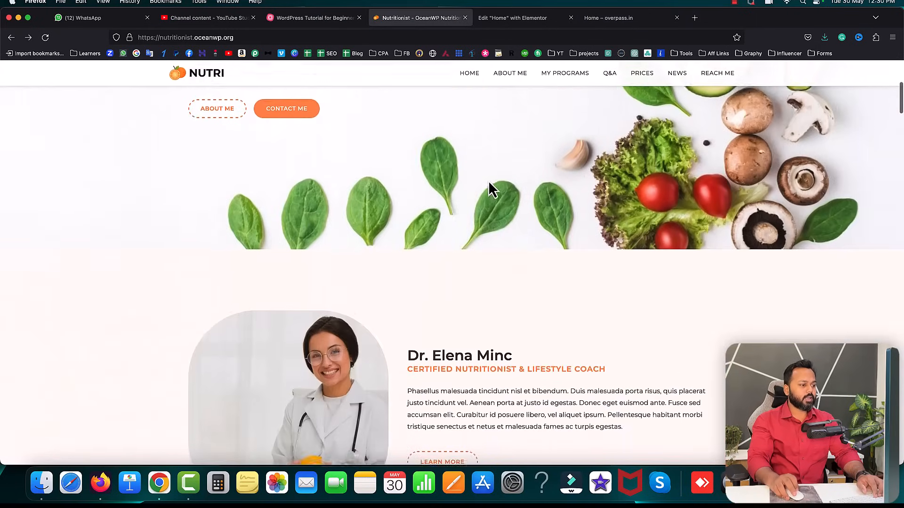
pyautogui.scroll(-2, 488, 180)
pyautogui.scroll(2, 268, 139)
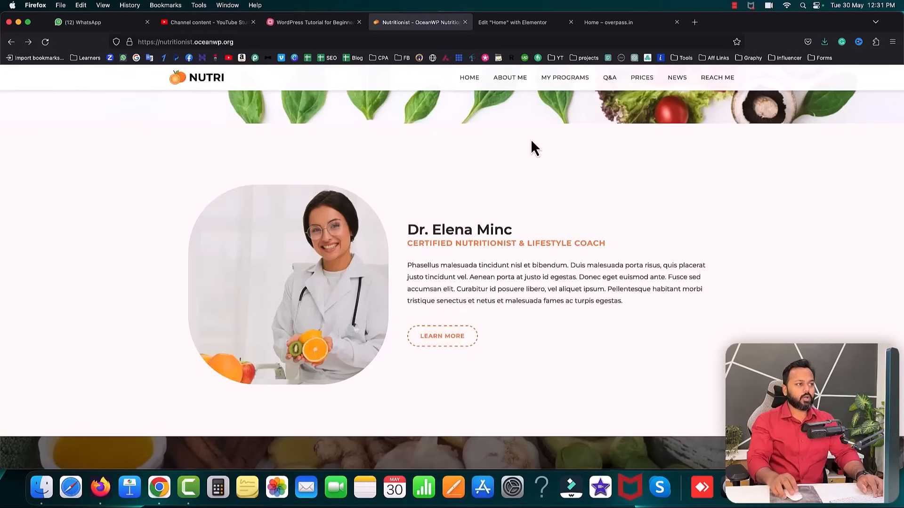
pyautogui.click(521, 22)
pyautogui.scroll(-5, 568, 266)
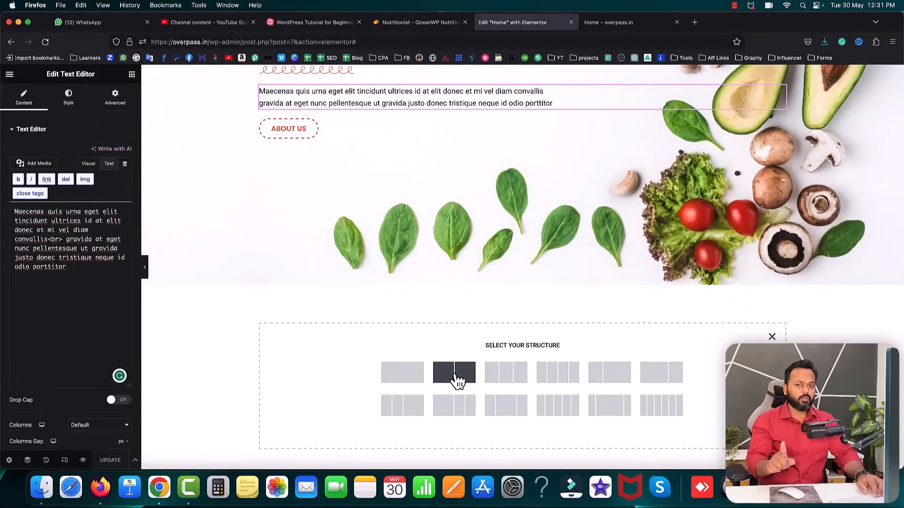
# - Add a single-column section below the hero holding an Inner Section, then view the reference site
pyautogui.click(413, 376)
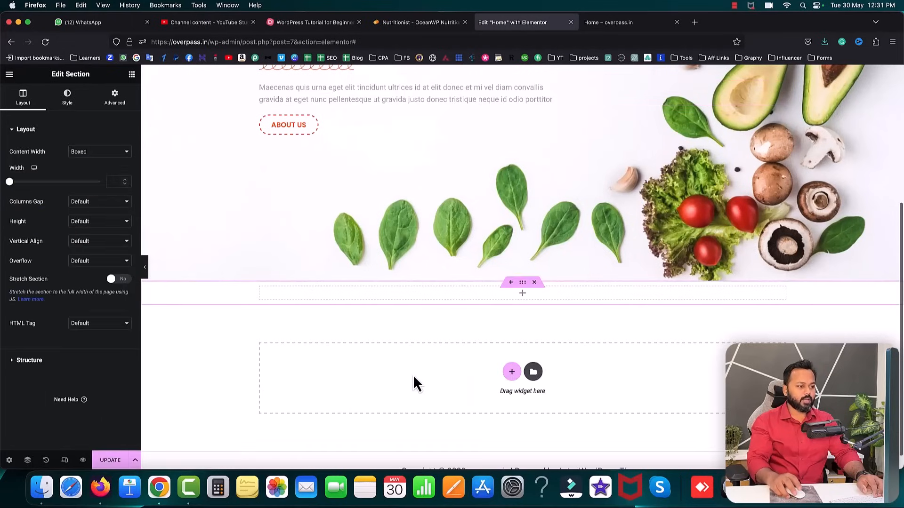
pyautogui.click(522, 294)
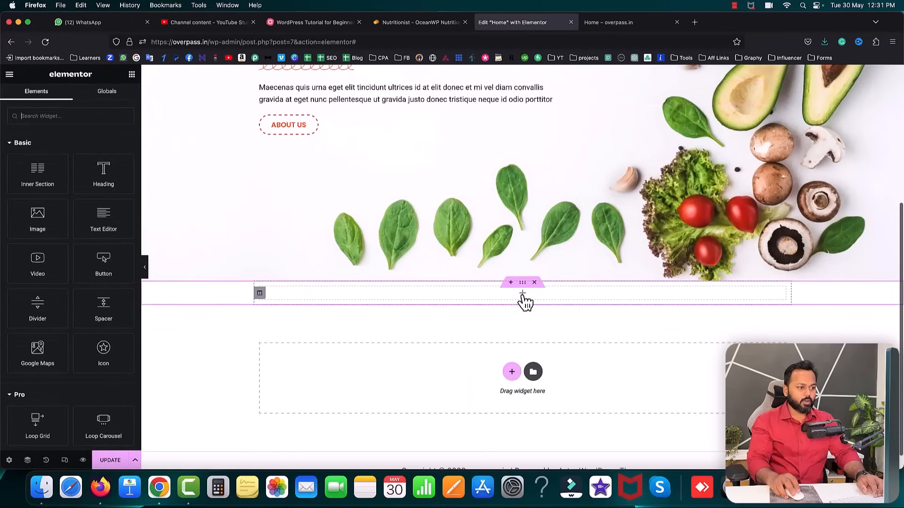
pyautogui.moveTo(29, 180); pyautogui.dragTo(333, 293)
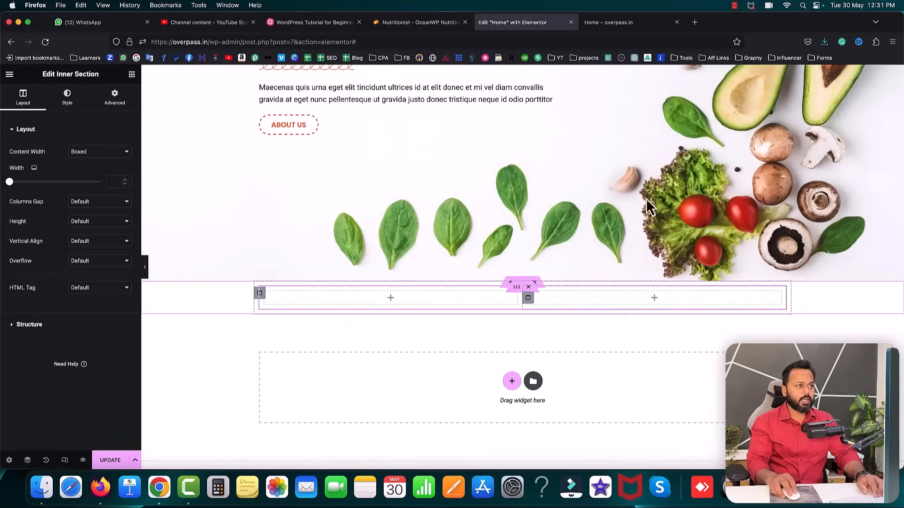
pyautogui.click(459, 24)
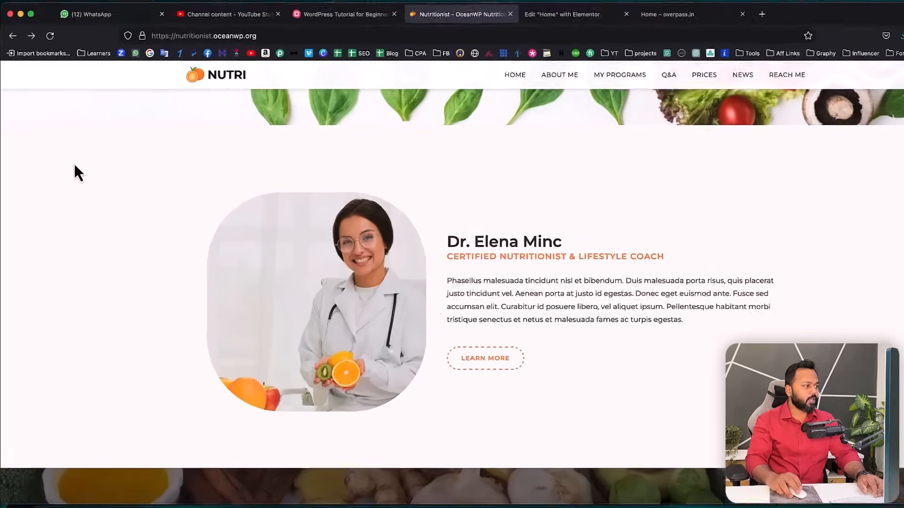
# - Use the DevTools eyedropper to copy the reference About section's background colour #fff9f5
pyautogui.rightClick(75, 164)
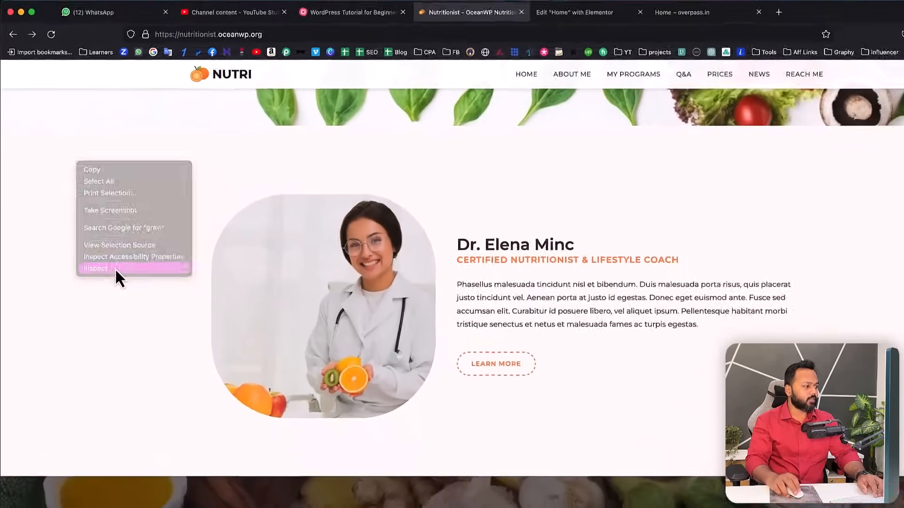
pyautogui.click(162, 333)
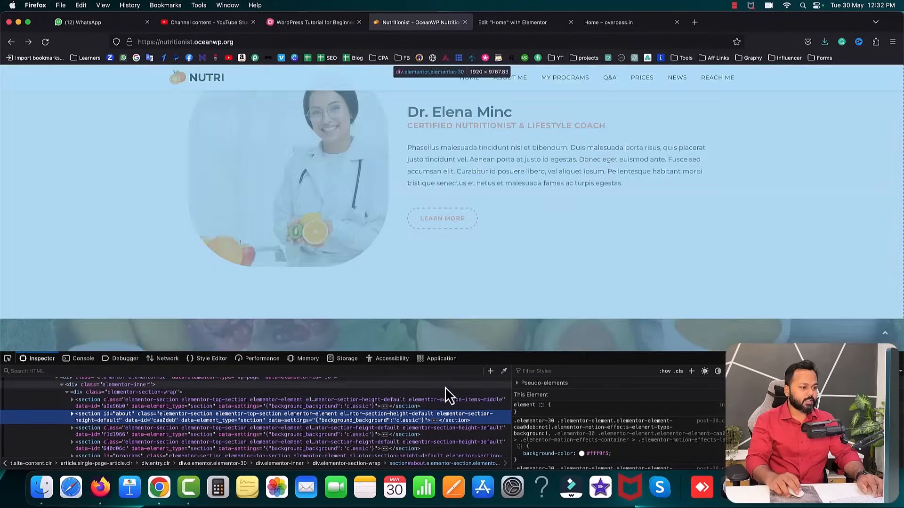
pyautogui.scroll(2, 755, 276)
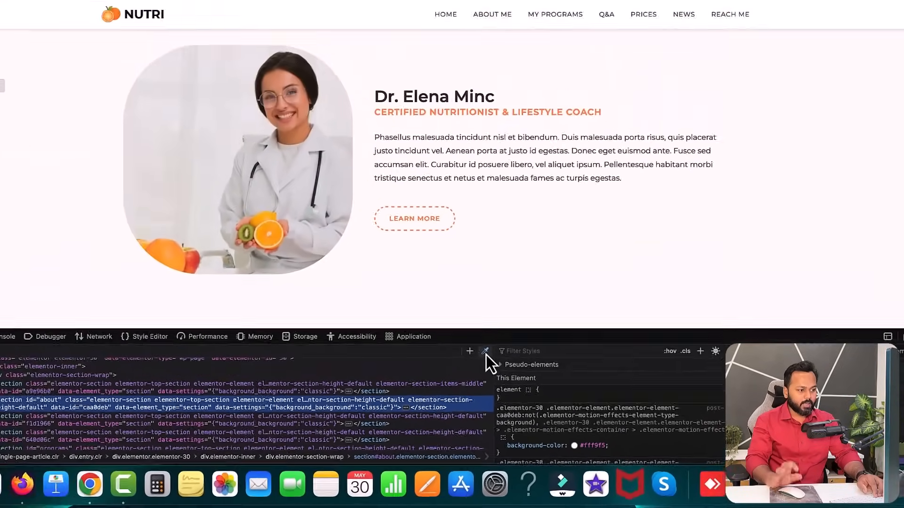
pyautogui.click(427, 289)
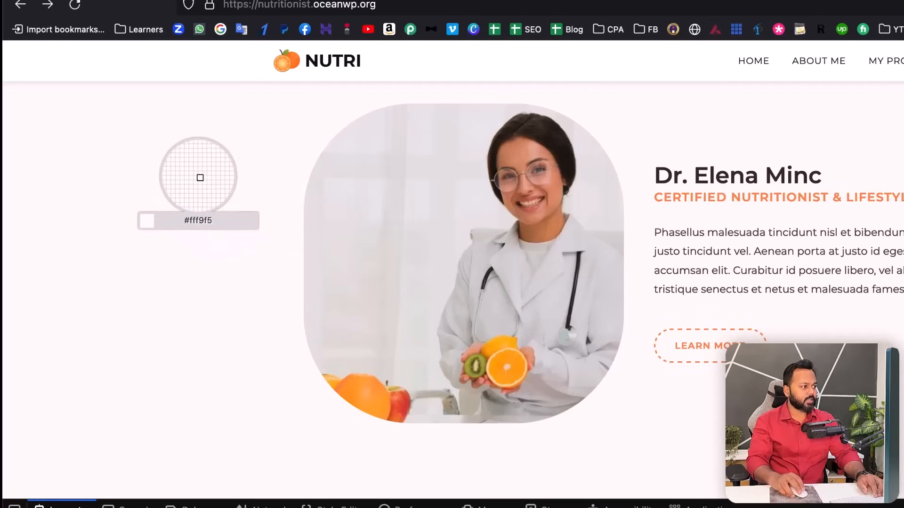
pyautogui.click(174, 164)
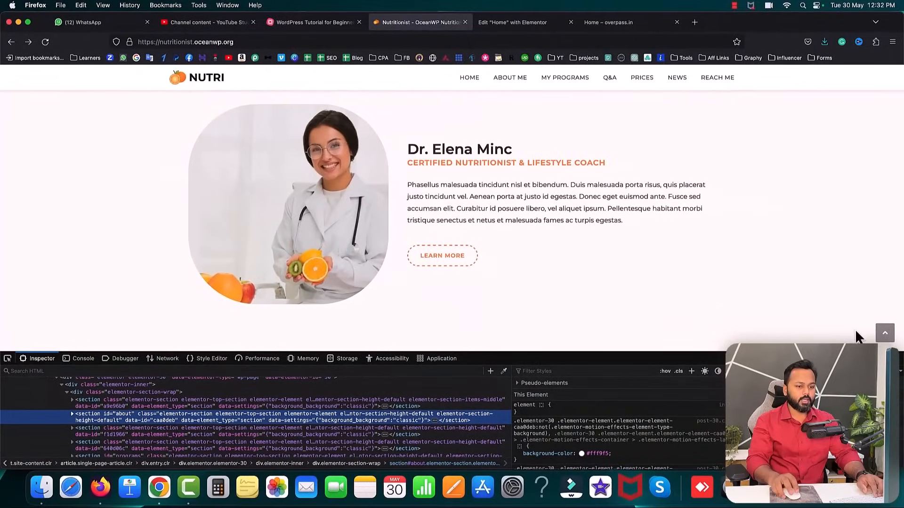
pyautogui.click(897, 360)
# - Give the section a classic #fff9f5 background and put an Image widget in its left column
pyautogui.click(511, 22)
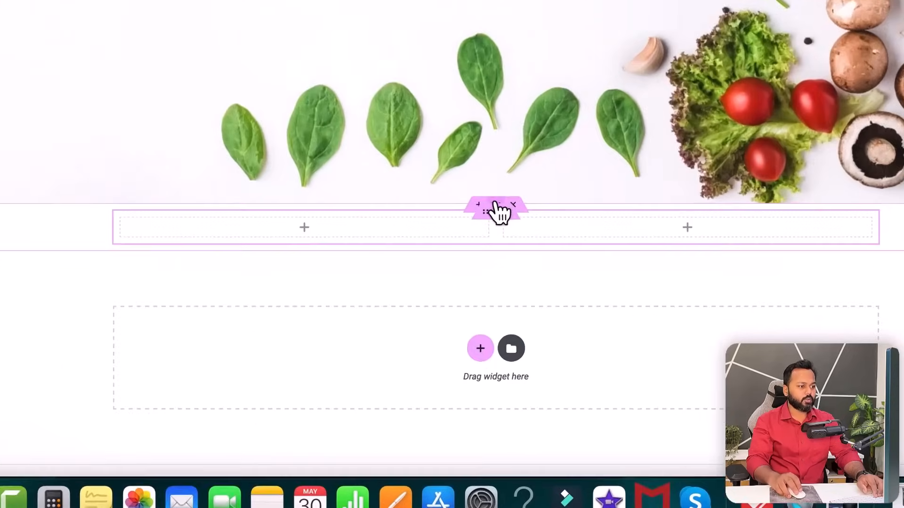
pyautogui.click(489, 177)
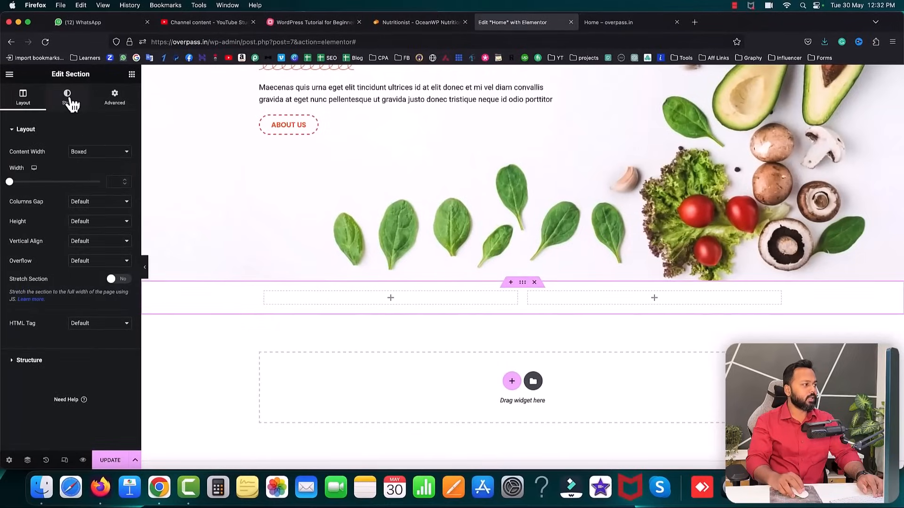
pyautogui.click(67, 95)
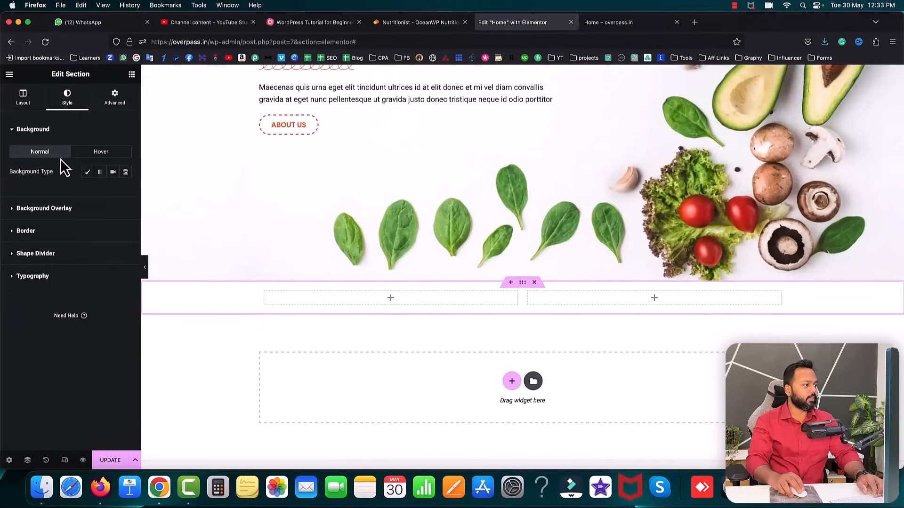
pyautogui.click(89, 174)
pyautogui.click(126, 192)
pyautogui.write('#fff9f5')
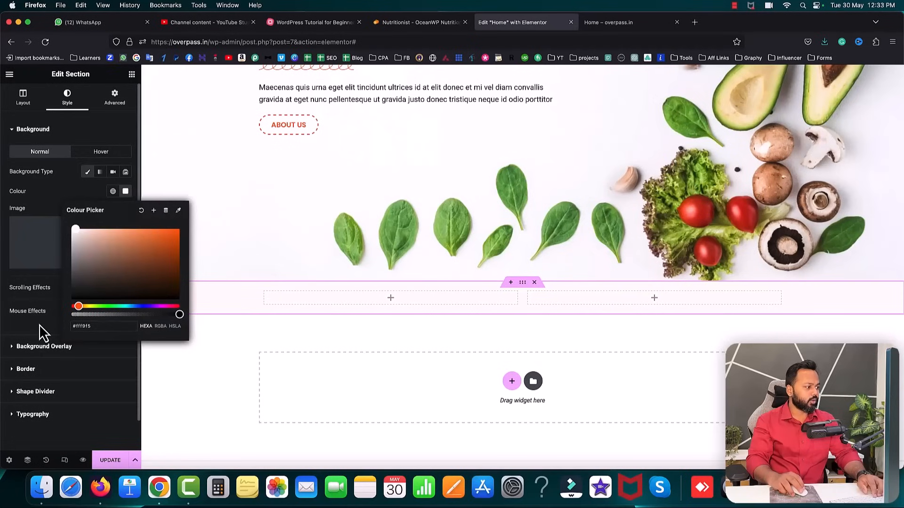
pyautogui.click(39, 324)
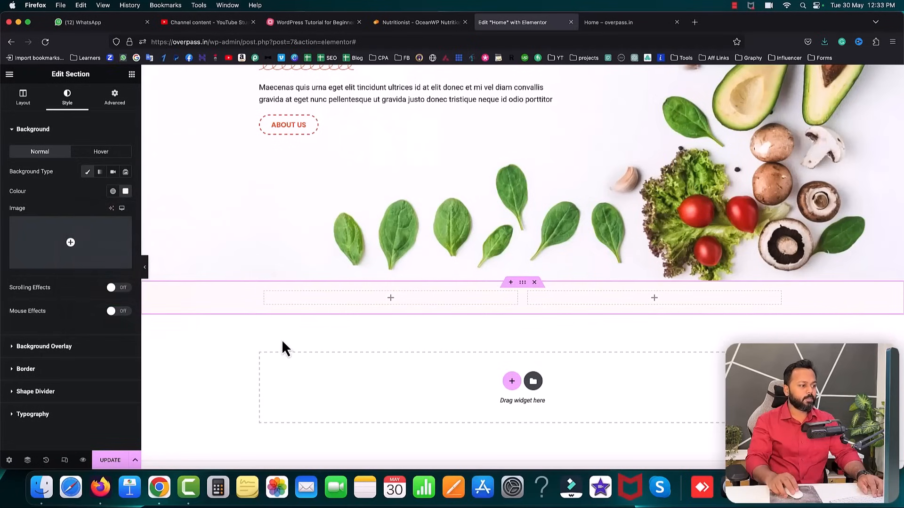
pyautogui.click(394, 305)
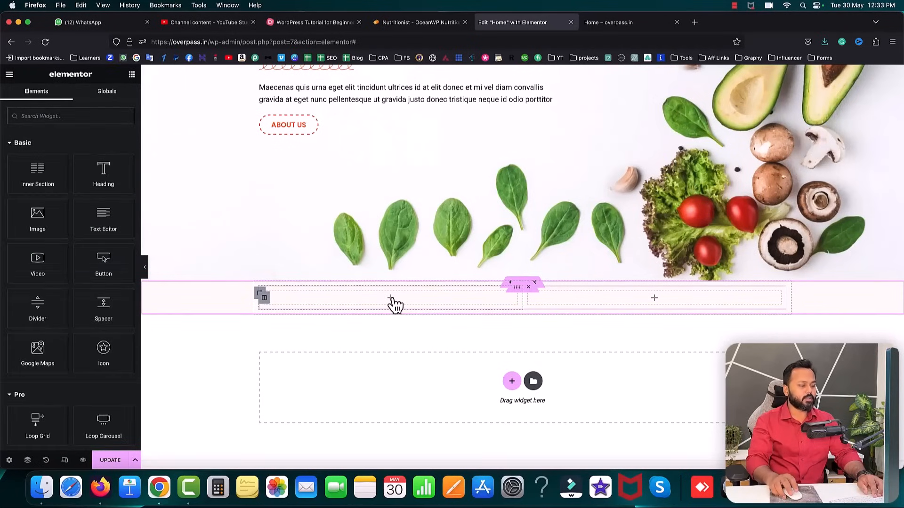
pyautogui.moveTo(35, 218); pyautogui.dragTo(308, 298)
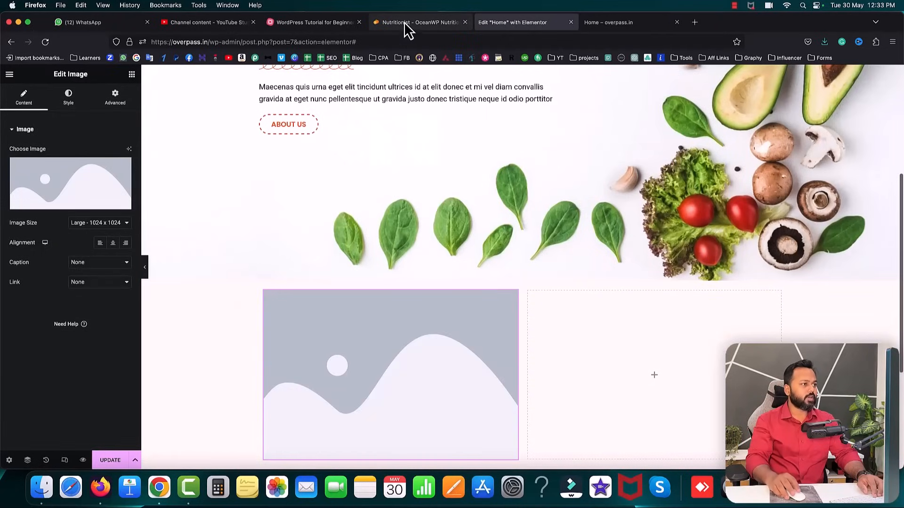
# - Save the reference site's smiling doctor photo to the computer
pyautogui.click(405, 23)
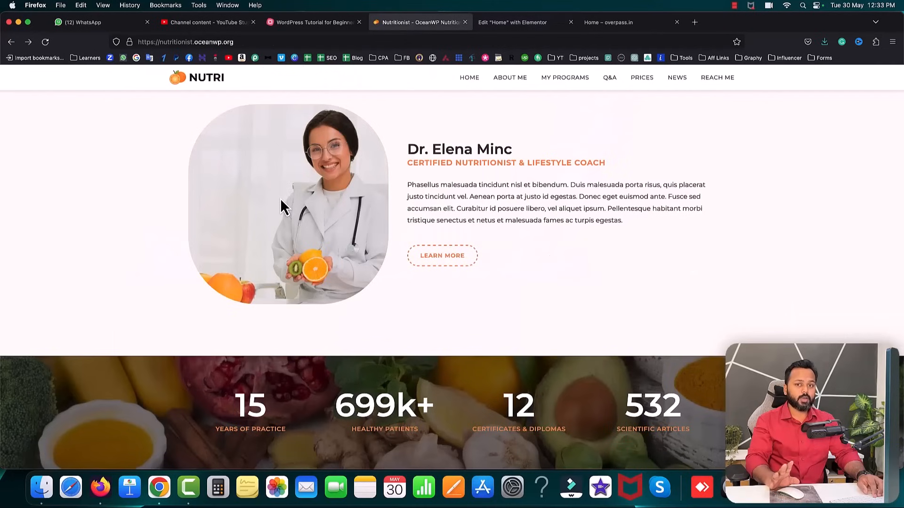
pyautogui.rightClick(274, 182)
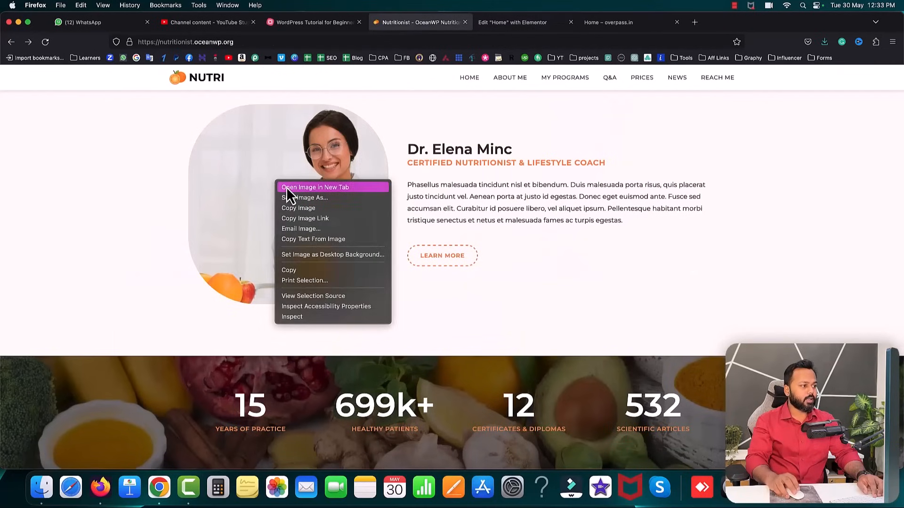
pyautogui.click(286, 187)
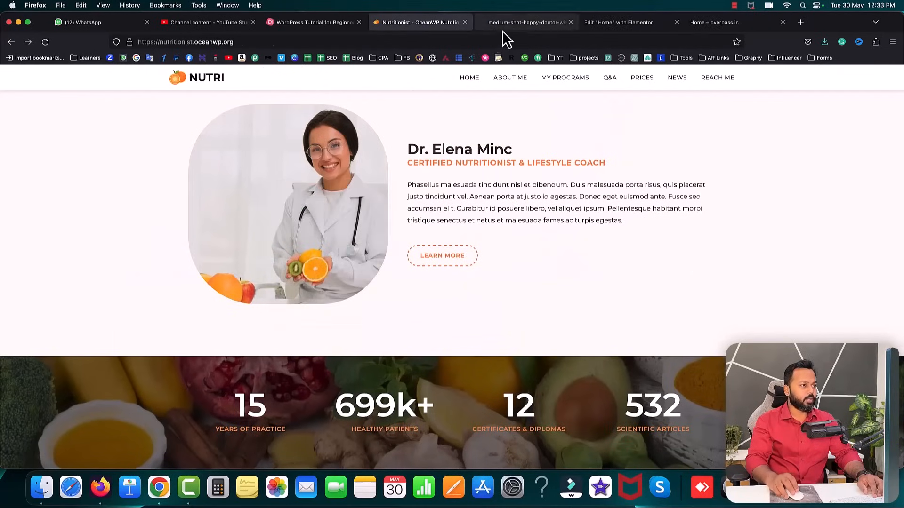
pyautogui.click(523, 23)
pyautogui.rightClick(422, 217)
pyautogui.click(438, 223)
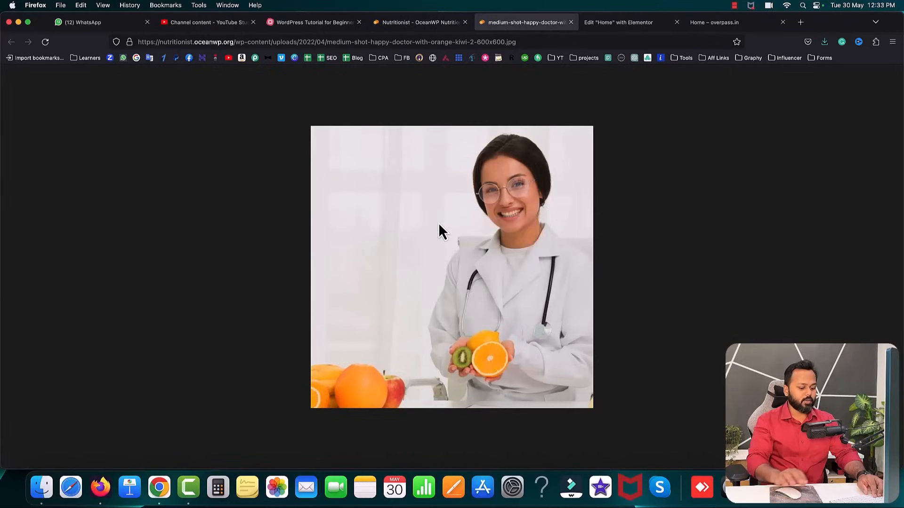
pyautogui.press('Return')
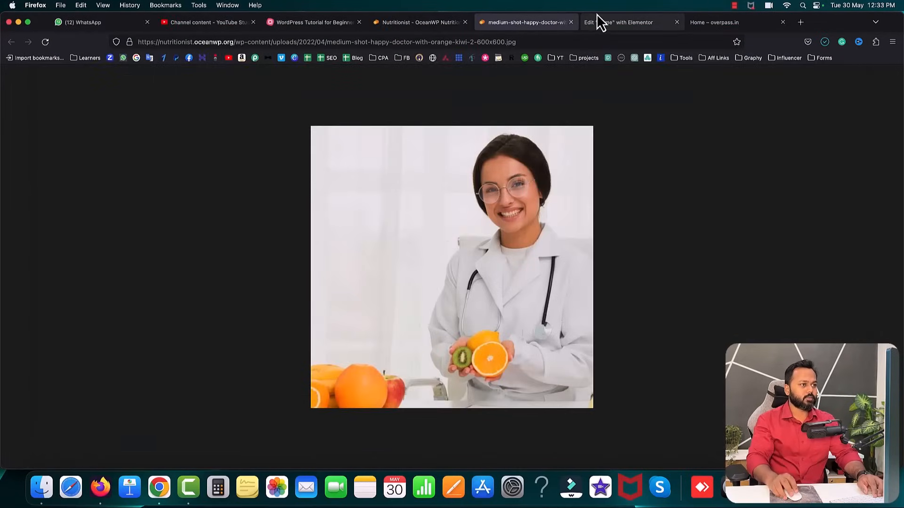
pyautogui.click(571, 22)
# - Upload the saved doctor photo to the media library and insert it into the Image widget
pyautogui.click(513, 24)
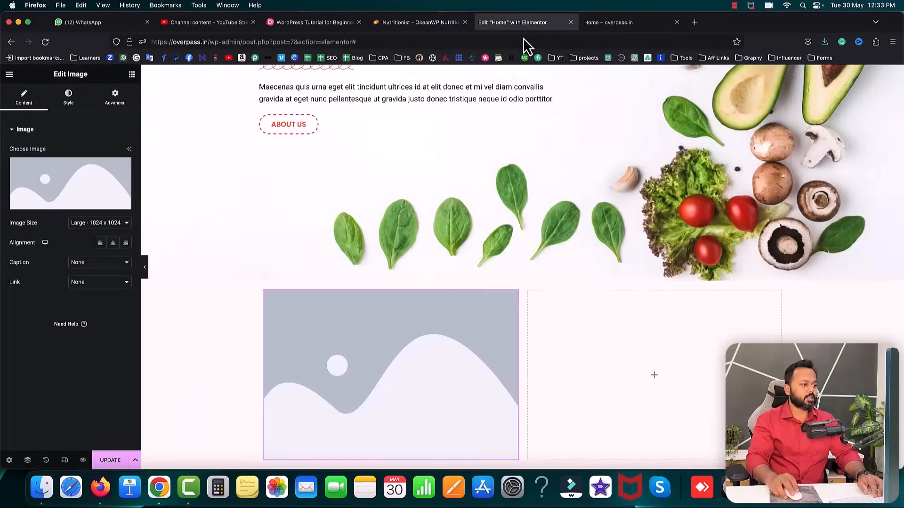
pyautogui.click(70, 211)
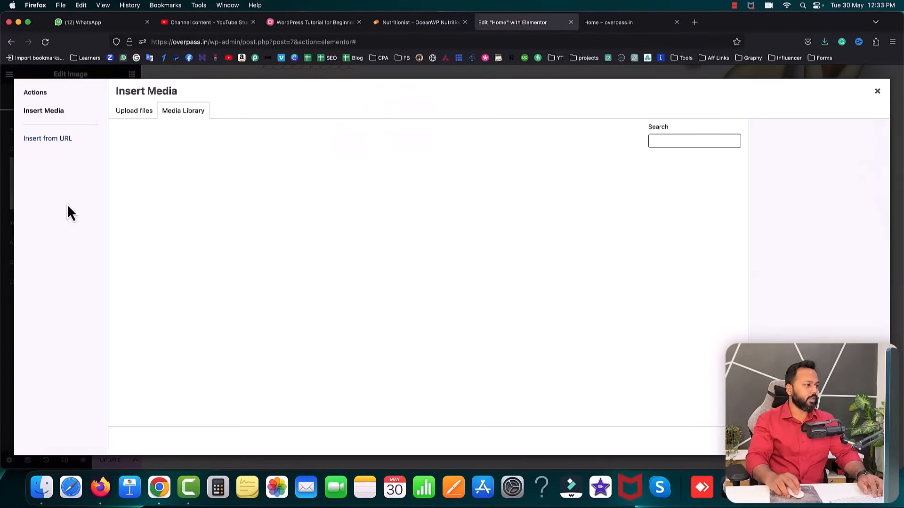
pyautogui.click(135, 111)
pyautogui.click(511, 265)
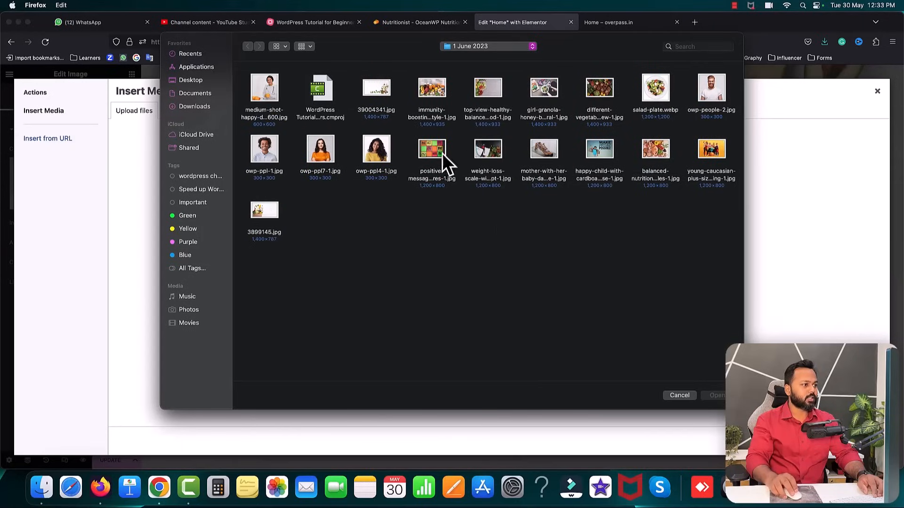
pyautogui.doubleClick(277, 100)
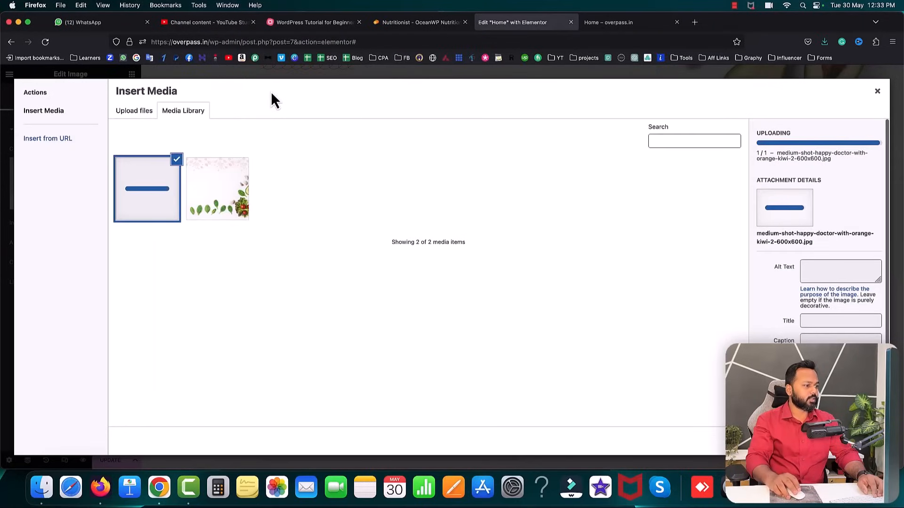
pyautogui.click(861, 441)
# - Set the doctor photo's image size to Full and its border radius to 22 px
pyautogui.scroll(-2, 495, 314)
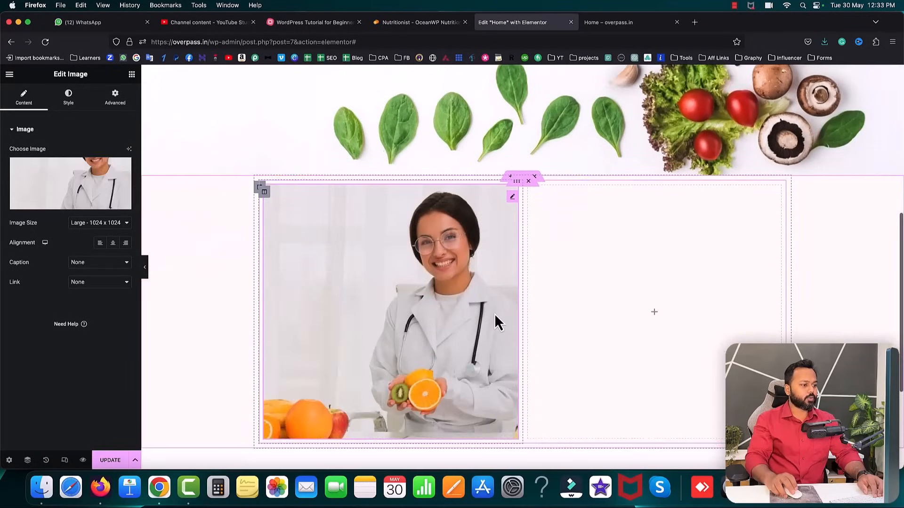
pyautogui.scroll(-1, 494, 323)
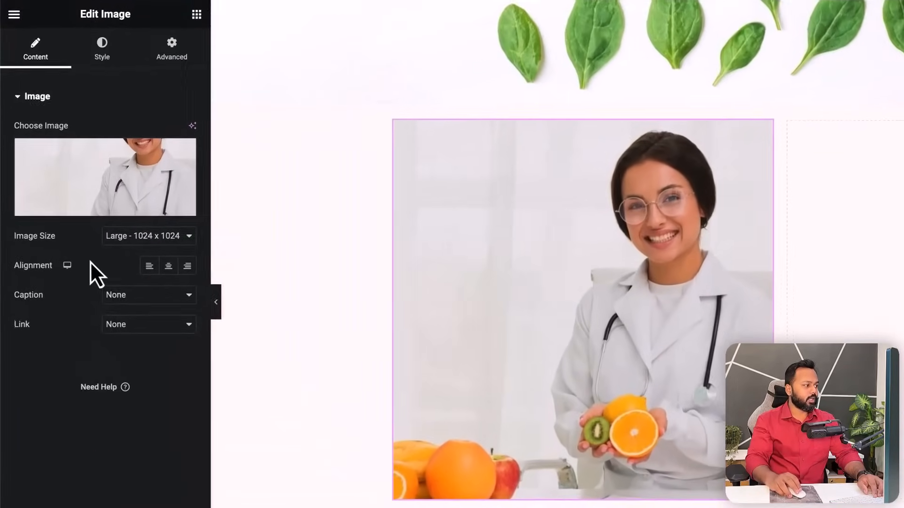
pyautogui.click(146, 237)
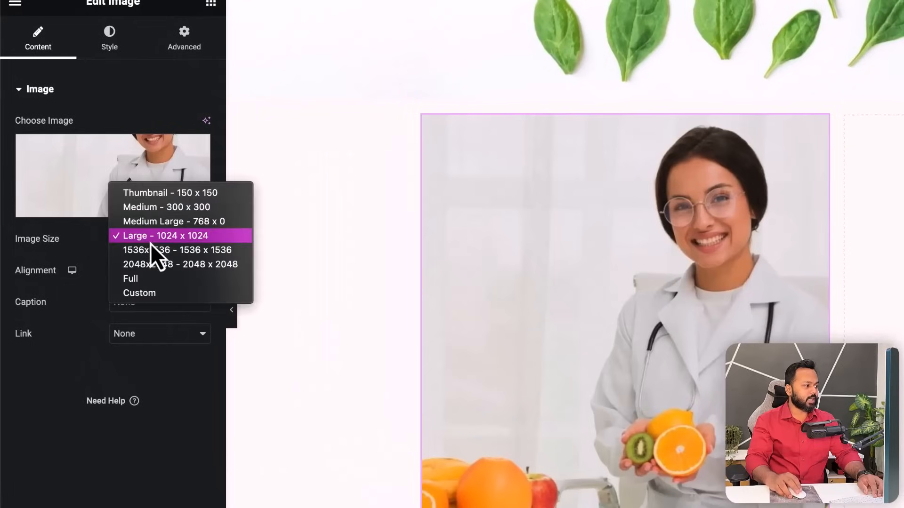
pyautogui.click(148, 278)
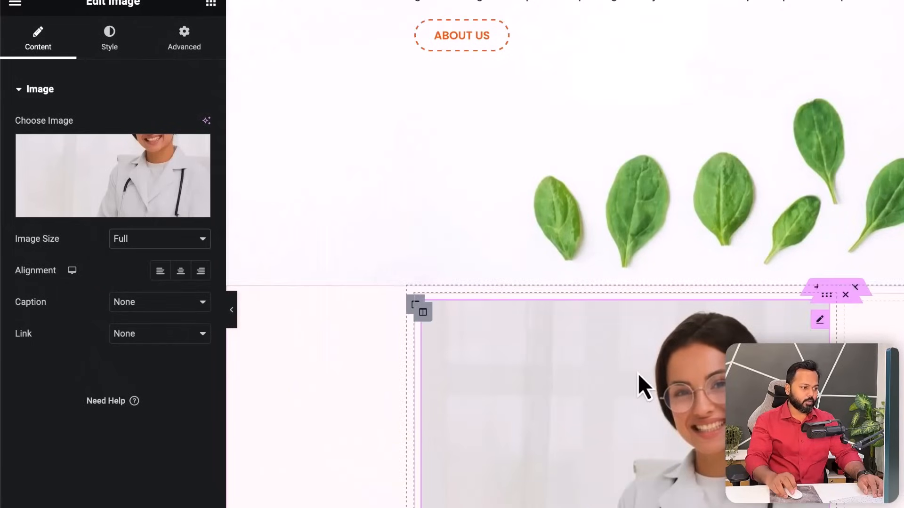
pyautogui.scroll(-3, 637, 374)
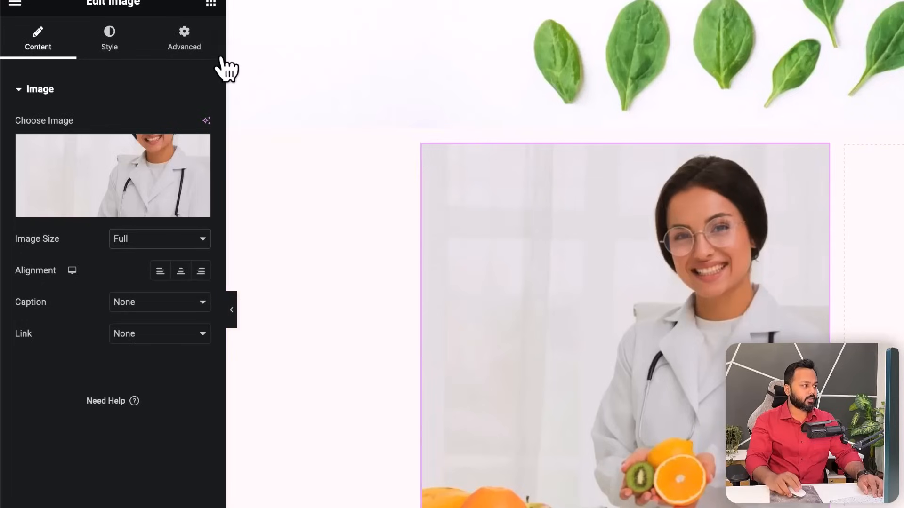
pyautogui.click(109, 52)
pyautogui.click(49, 448)
pyautogui.moveTo(49, 448); pyautogui.dragTo(50, 448)
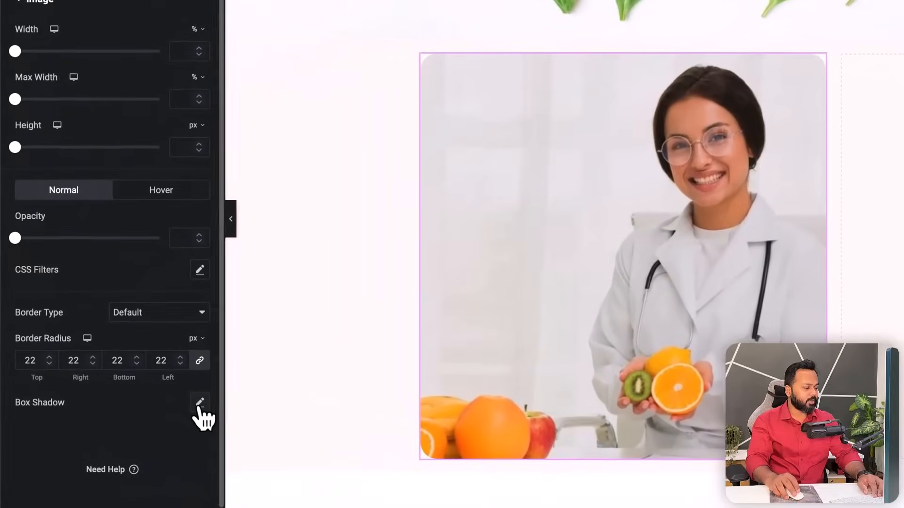
# - Add an orange box shadow, rgba(218, 71, 0, 0.5) with 26 px blur, to the doctor photo
pyautogui.click(125, 382)
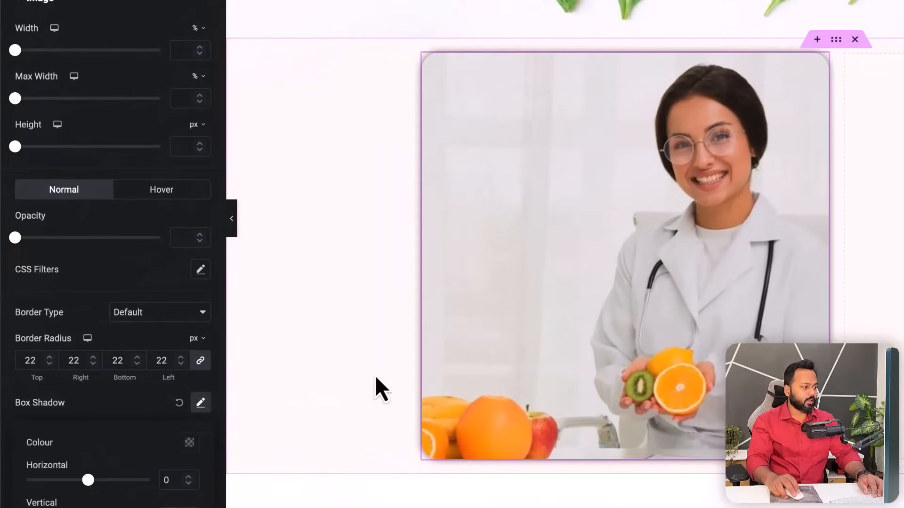
pyautogui.scroll(-2, 134, 403)
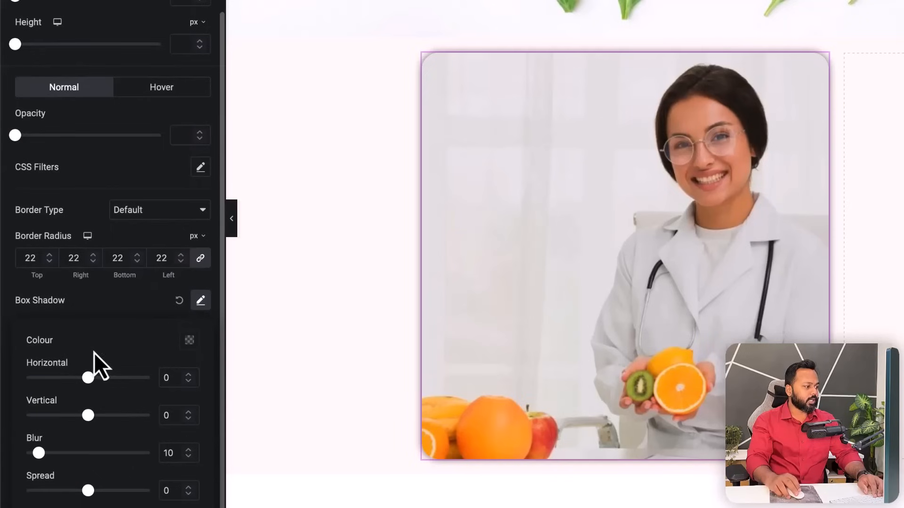
pyautogui.click(190, 341)
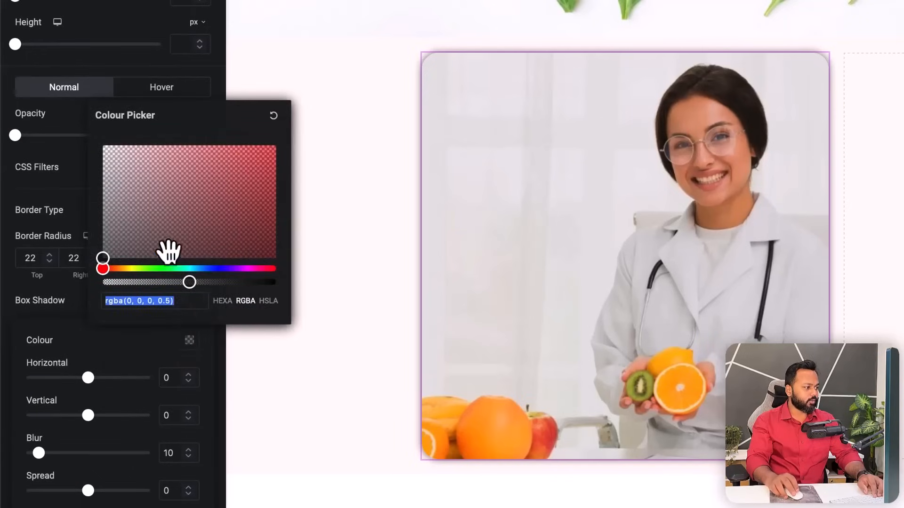
pyautogui.click(111, 268)
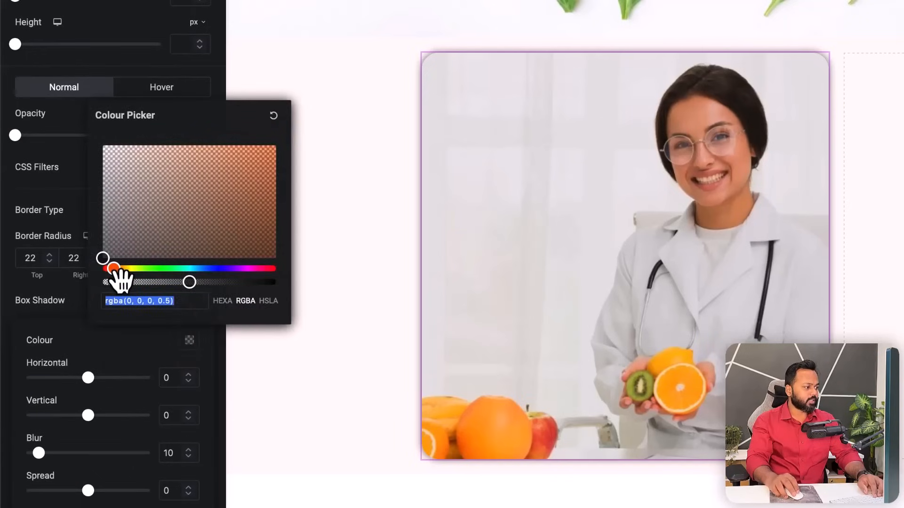
pyautogui.click(245, 194)
pyautogui.moveTo(255, 200); pyautogui.dragTo(281, 171)
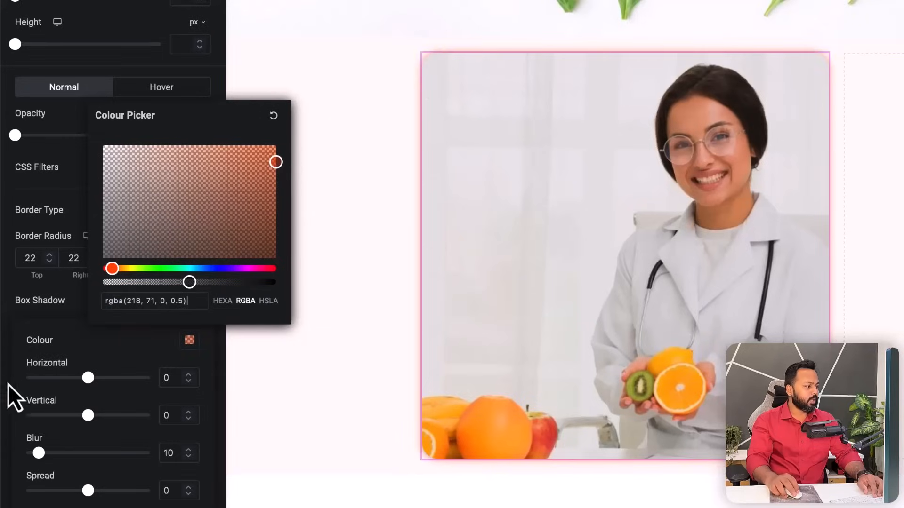
pyautogui.click(81, 357)
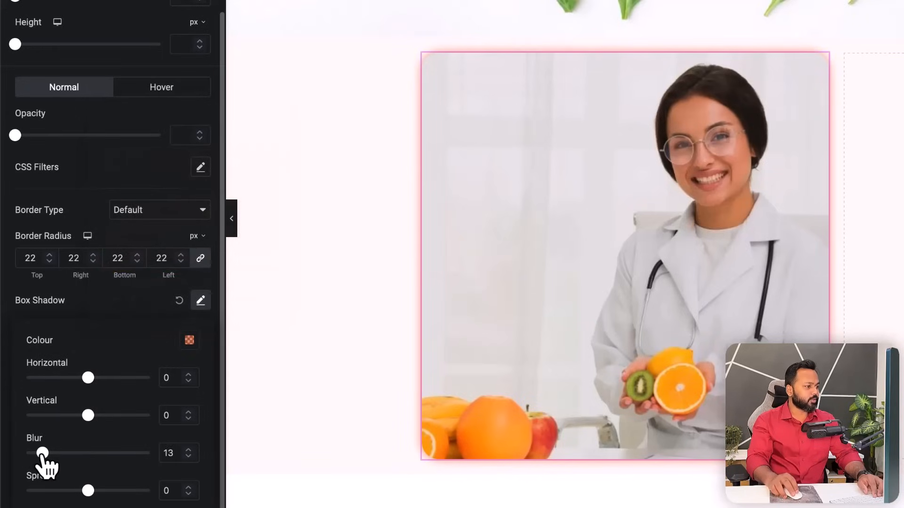
pyautogui.moveTo(50, 454); pyautogui.dragTo(58, 454)
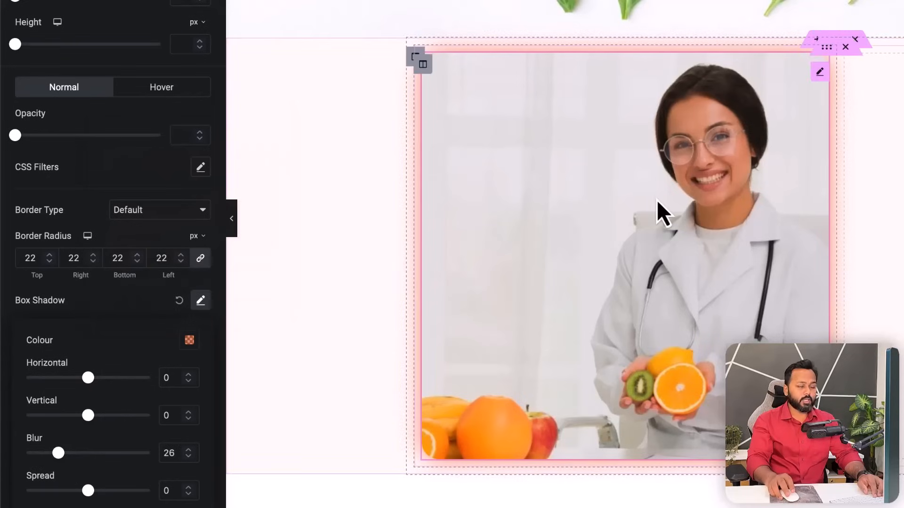
pyautogui.click(101, 174)
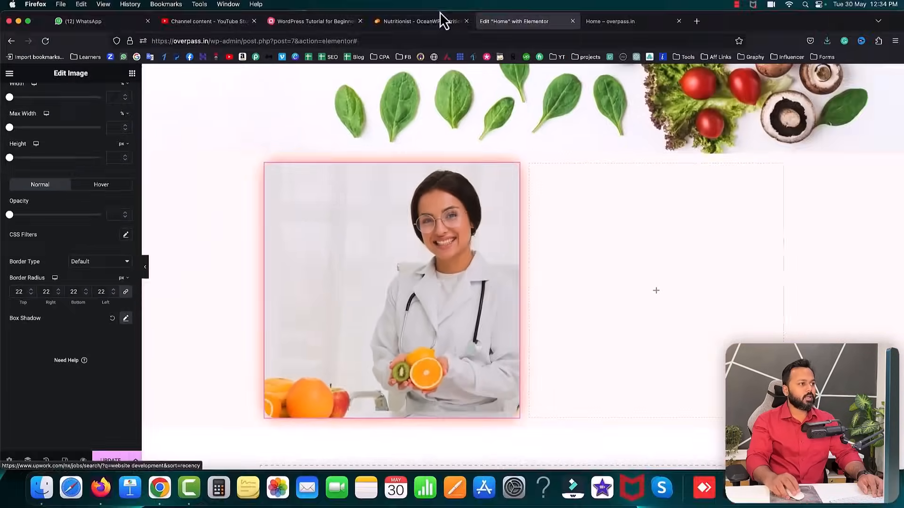
# - Copy the name Dr. Elena Minc from the reference site
pyautogui.click(439, 21)
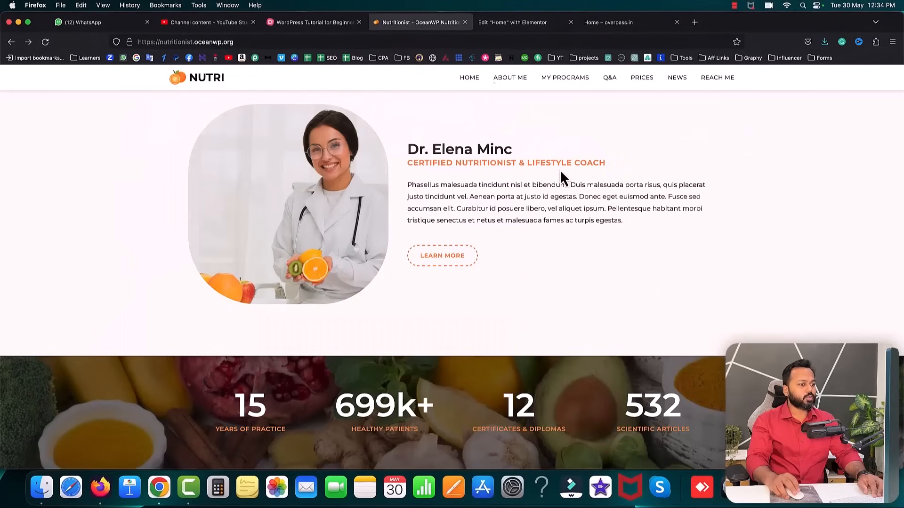
pyautogui.moveTo(417, 149); pyautogui.dragTo(513, 151)
pyautogui.rightClick(504, 151)
pyautogui.click(514, 156)
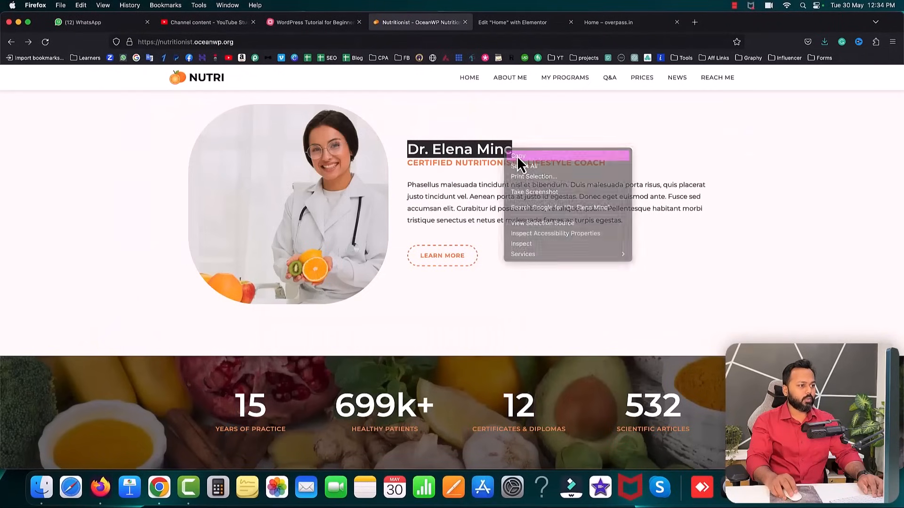
pyautogui.click(505, 150)
pyautogui.scroll(4, 506, 157)
pyautogui.scroll(6, 506, 157)
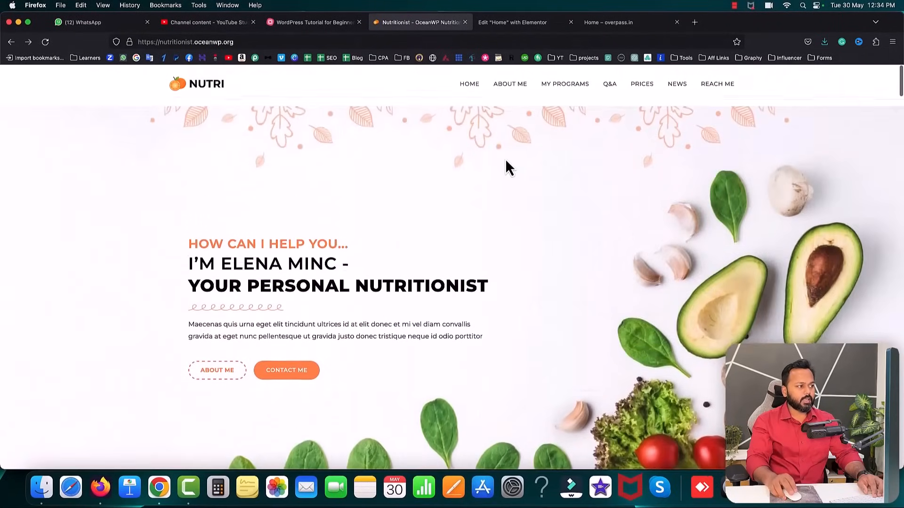
pyautogui.moveTo(188, 258); pyautogui.dragTo(330, 258)
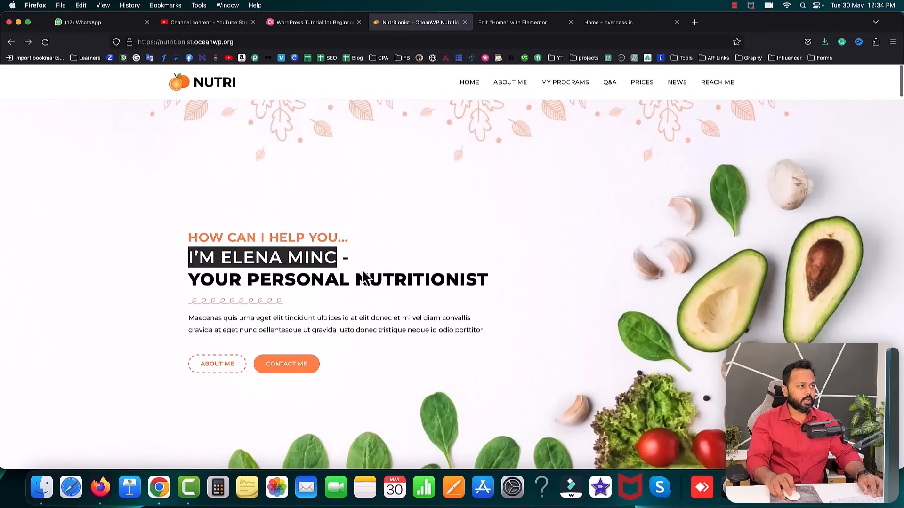
# - Duplicate the I'M ELENA MINC - heading and move the copy into the right column
pyautogui.click(513, 22)
pyautogui.scroll(5, 407, 177)
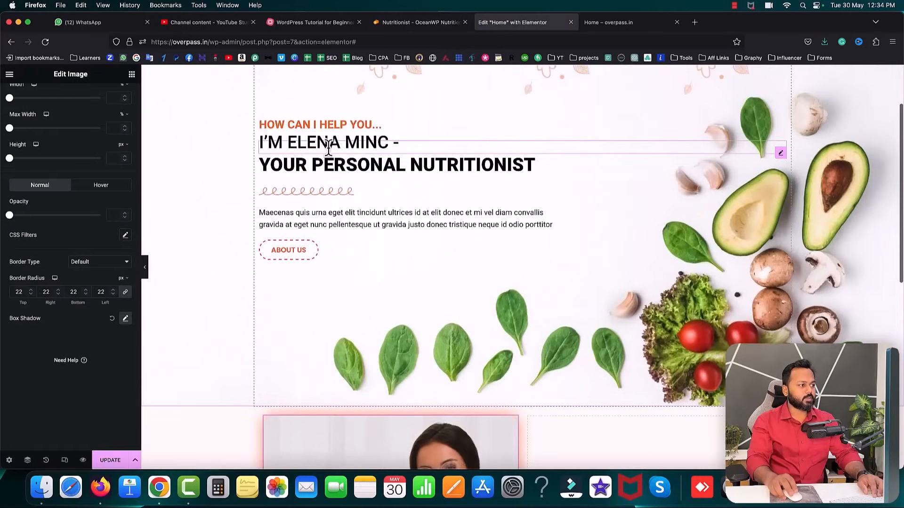
pyautogui.rightClick(304, 144)
pyautogui.click(323, 164)
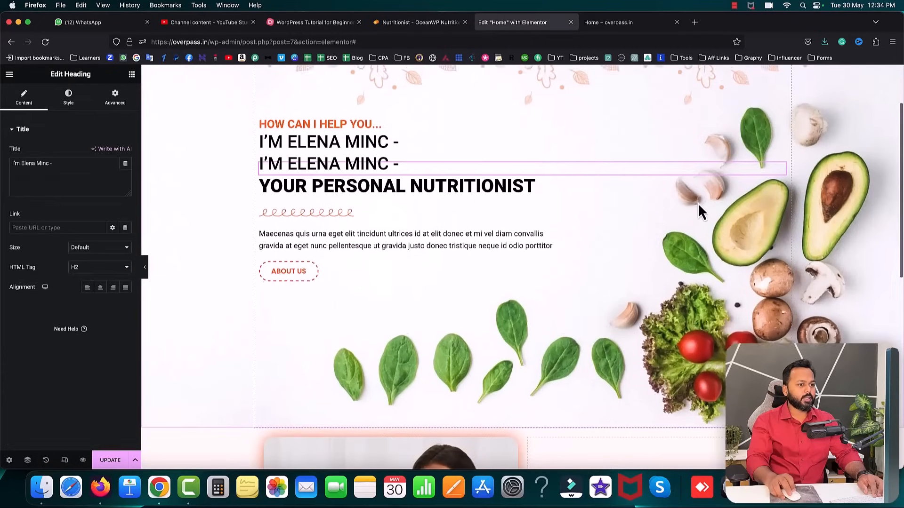
pyautogui.scroll(-3, 699, 203)
pyautogui.moveTo(783, 107); pyautogui.dragTo(603, 434)
pyautogui.scroll(-3, 643, 371)
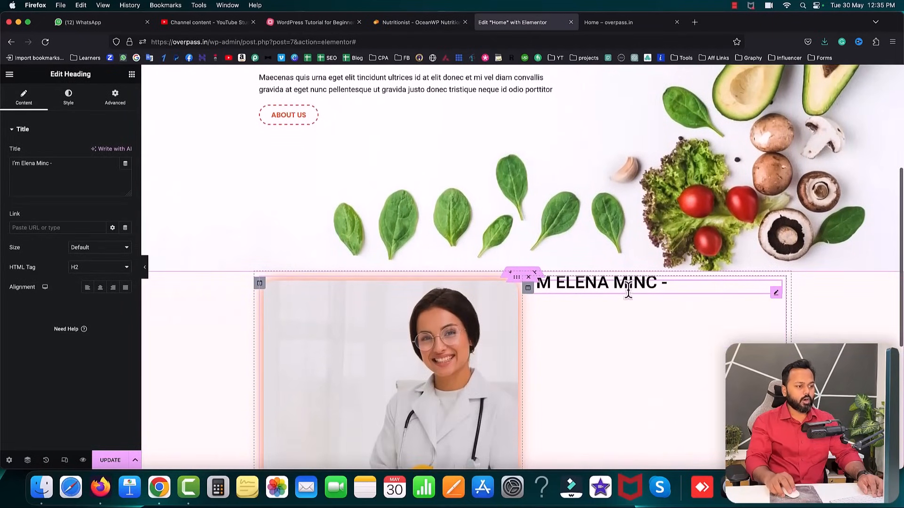
pyautogui.click(46, 165)
pyautogui.press('super+a')
pyautogui.write('Dr. Elena Minc')
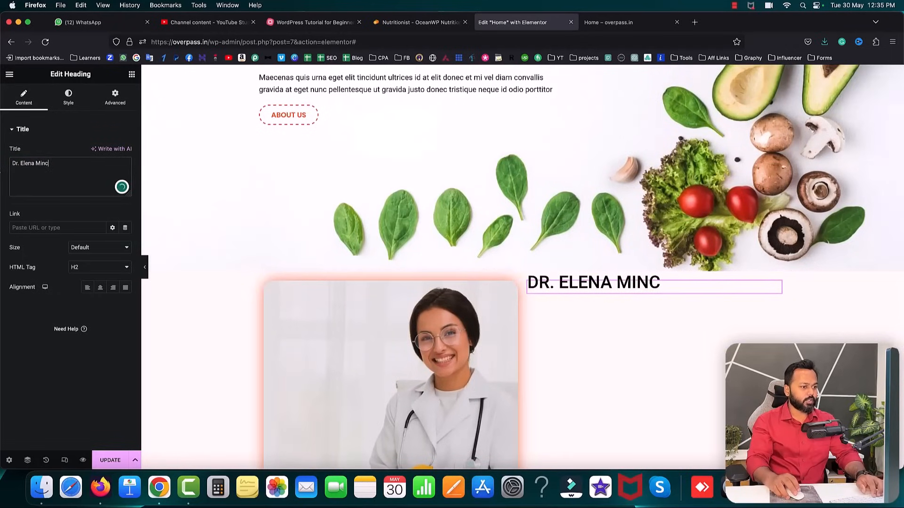
pyautogui.click(69, 101)
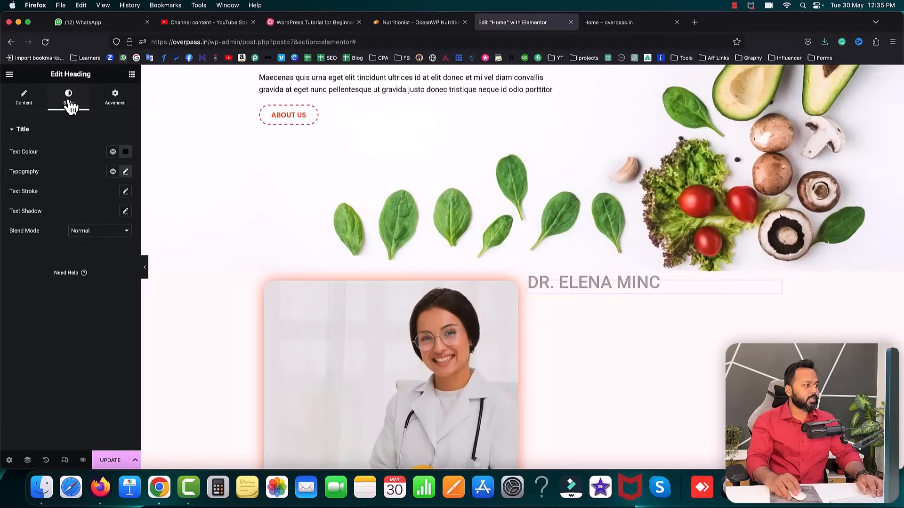
pyautogui.scroll(1, 474, 163)
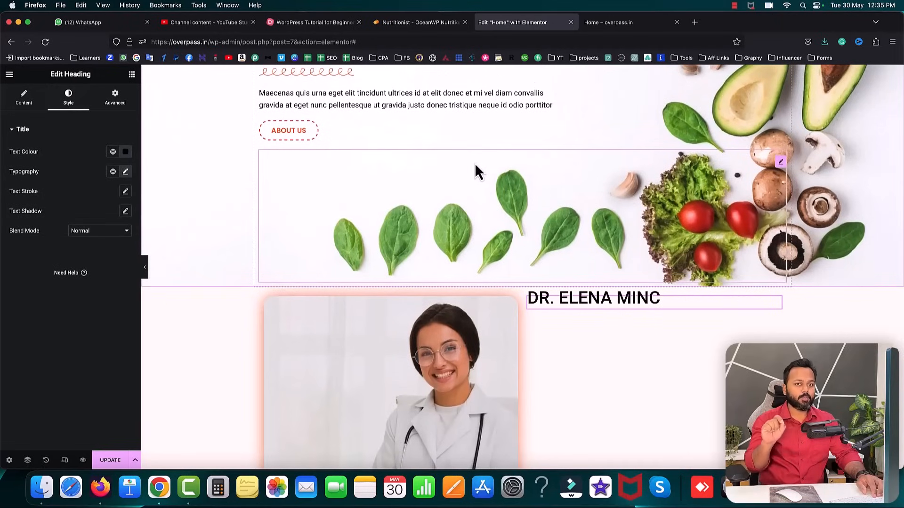
pyautogui.click(125, 172)
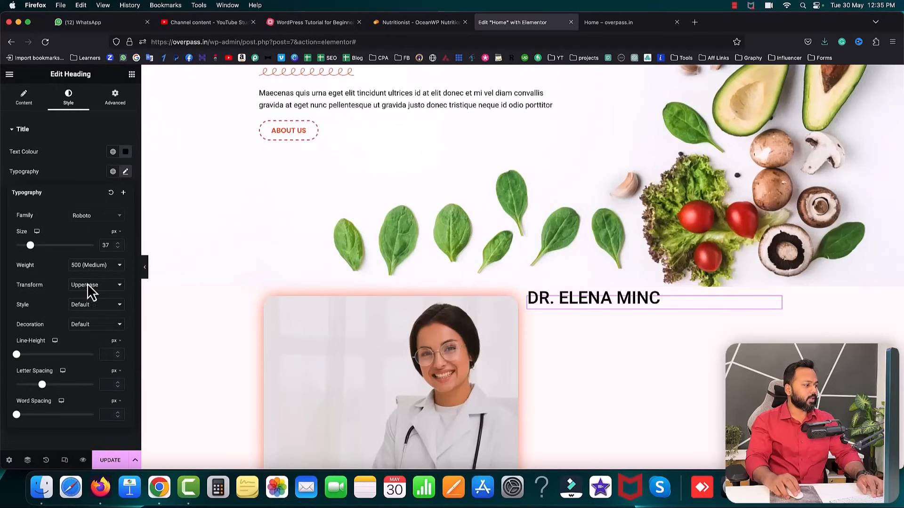
pyautogui.click(87, 275)
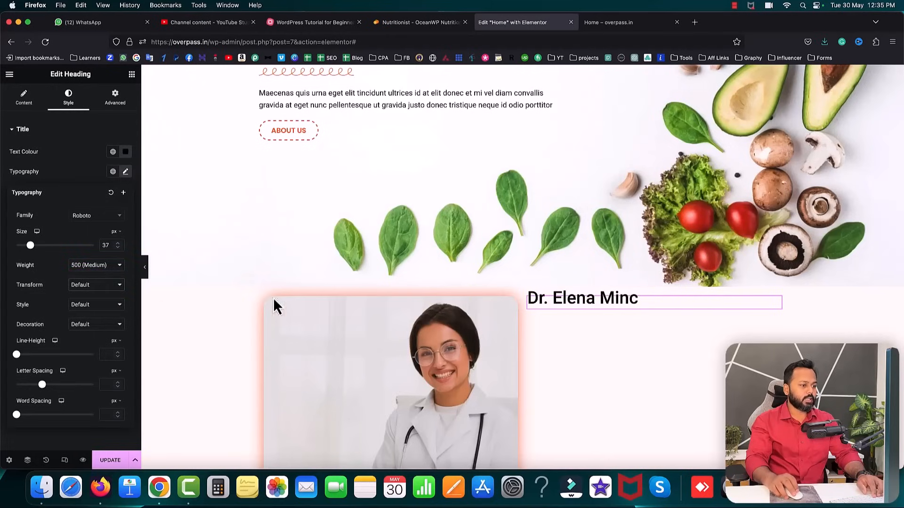
# - Give the heading a dark grey text colour and a 32 px font size
pyautogui.click(406, 23)
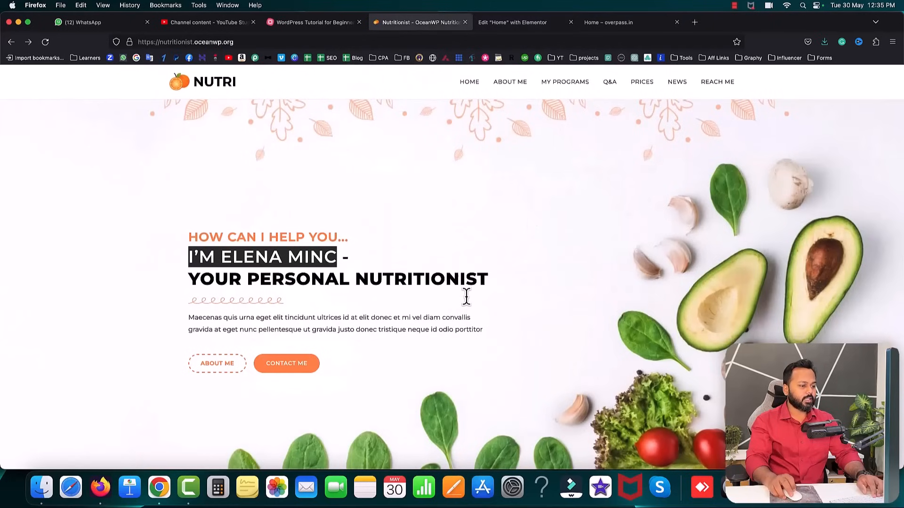
pyautogui.scroll(-6, 467, 299)
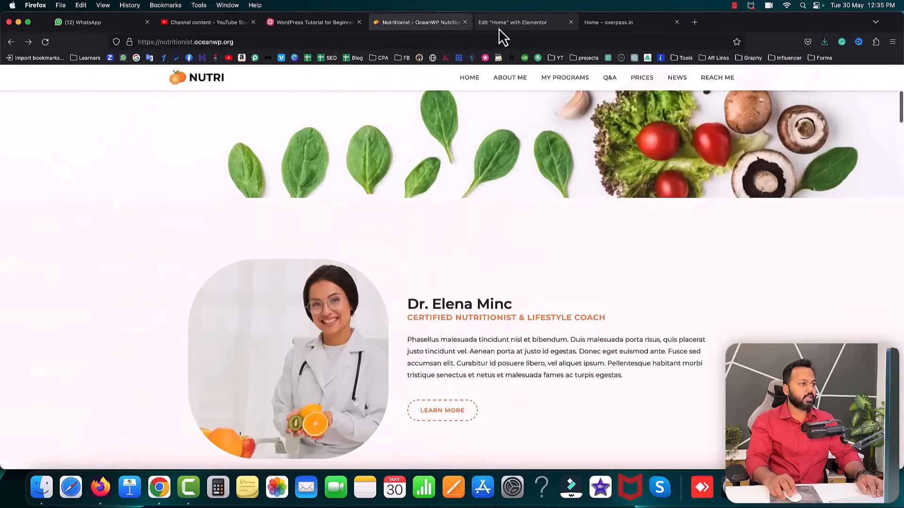
pyautogui.click(505, 20)
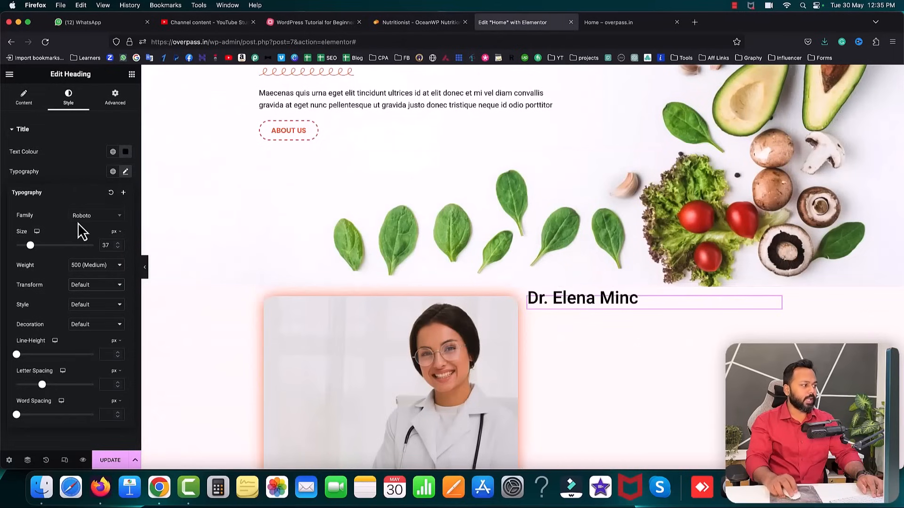
pyautogui.click(125, 152)
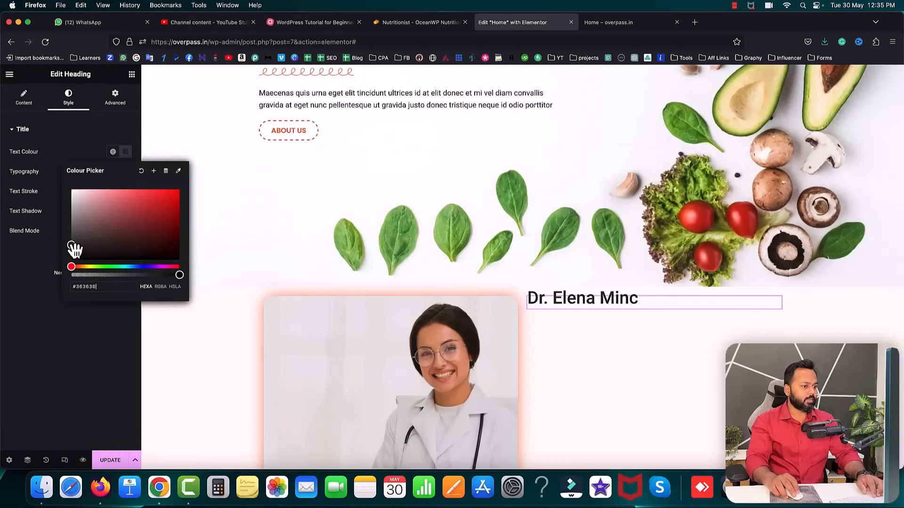
pyautogui.click(55, 147)
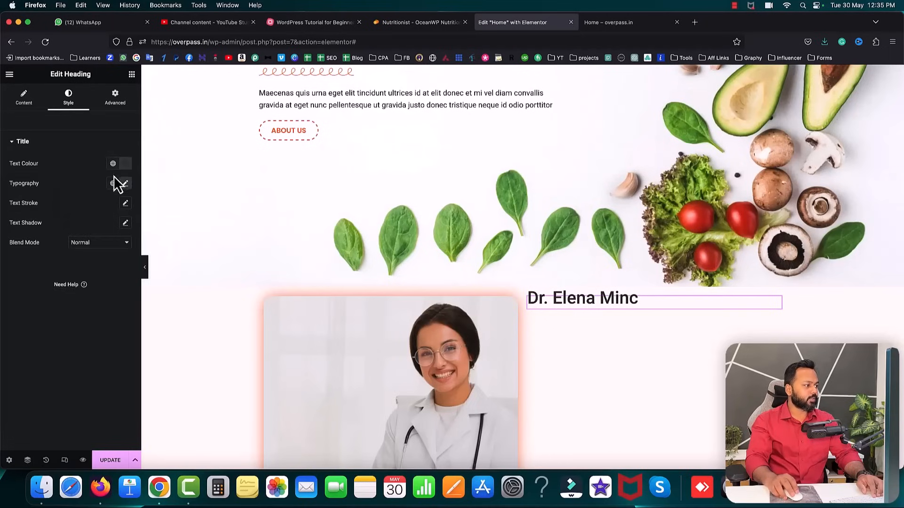
pyautogui.click(126, 184)
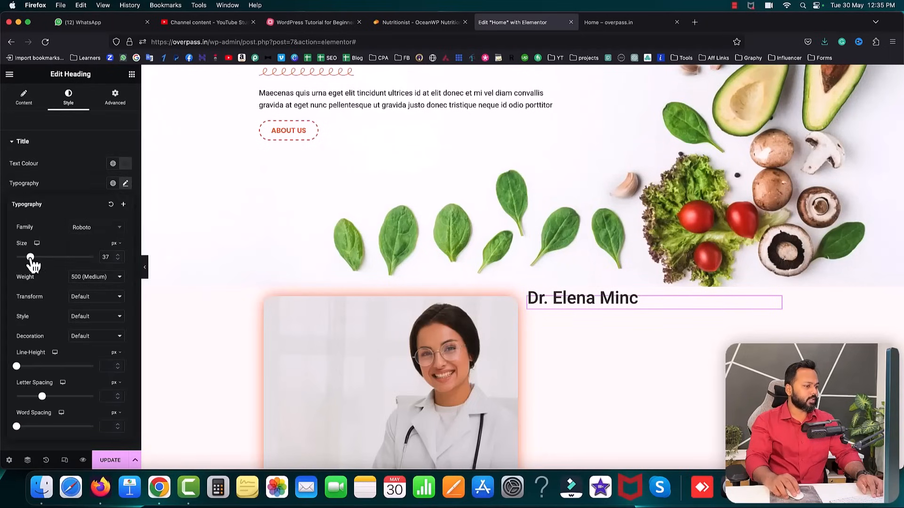
pyautogui.moveTo(30, 258); pyautogui.dragTo(28, 258)
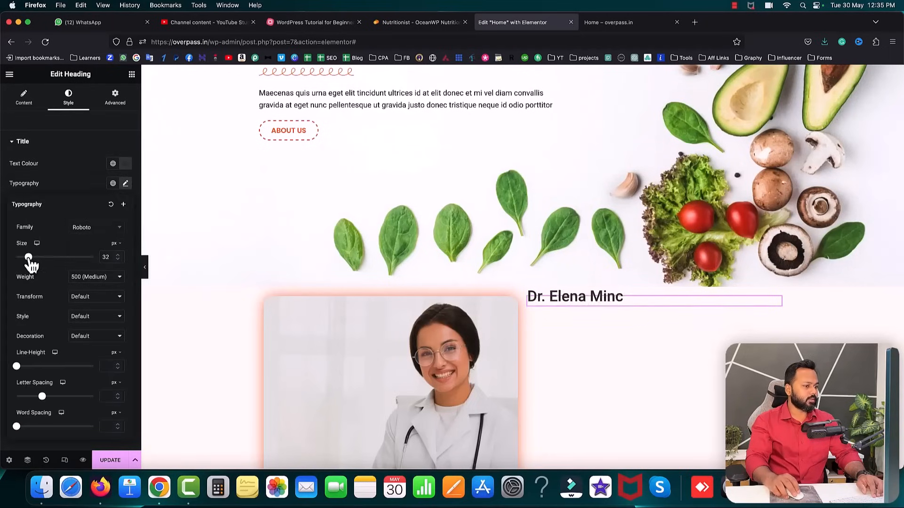
# - Set the heading's top margin to 0
pyautogui.click(115, 102)
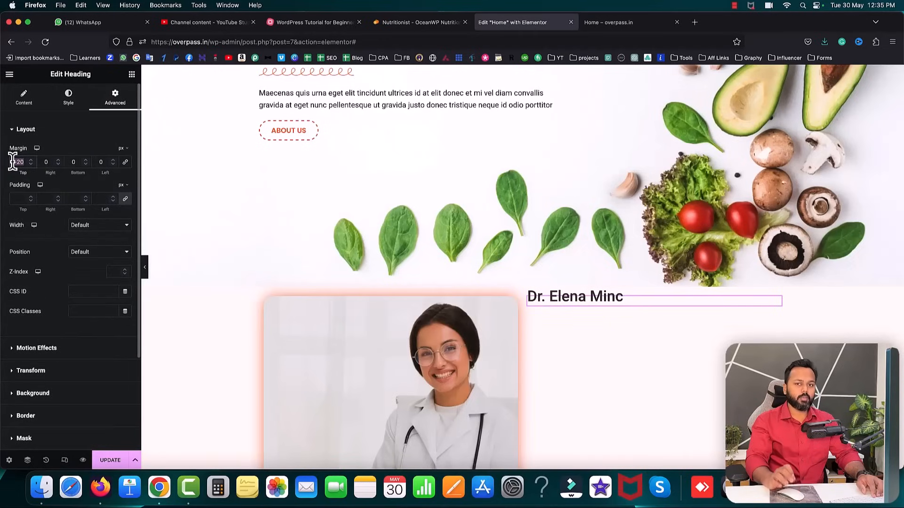
pyautogui.write('0')
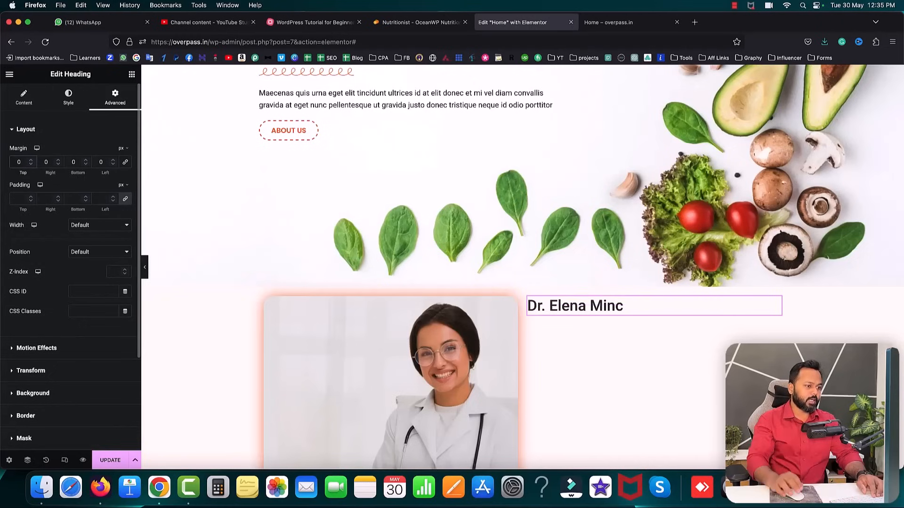
pyautogui.scroll(1, 444, 197)
pyautogui.scroll(2, 444, 197)
pyautogui.rightClick(292, 97)
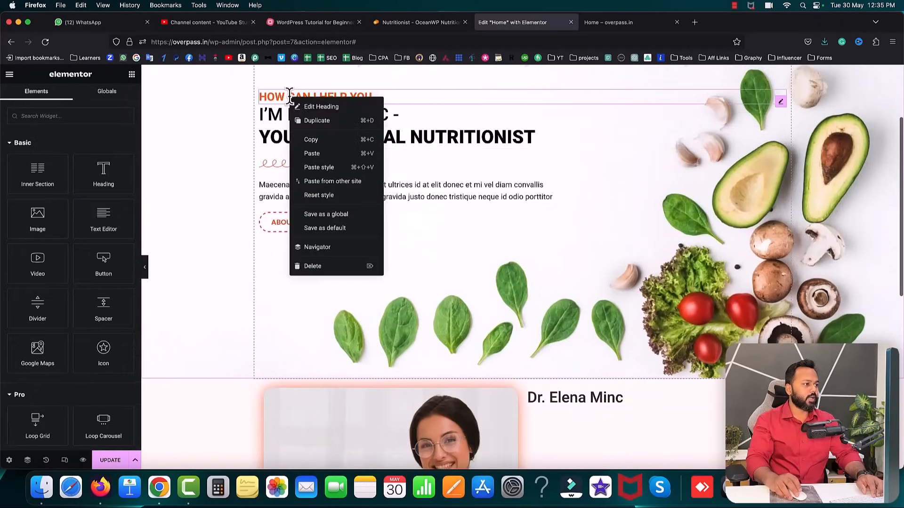
pyautogui.click(318, 120)
pyautogui.moveTo(782, 126); pyautogui.dragTo(555, 417)
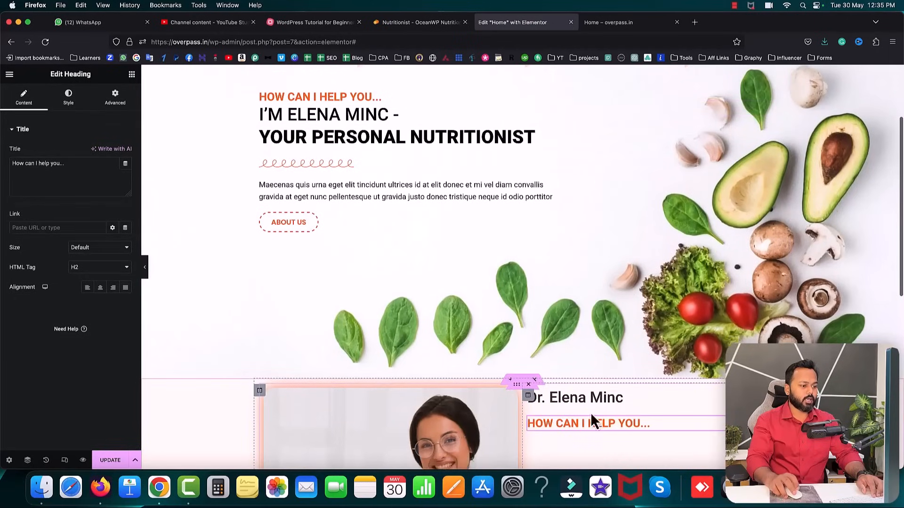
# - Replace the copy's title with 'CERTIFIED NUTRITIONIST & LIFESTYLE COACH' from the reference site
pyautogui.click(419, 22)
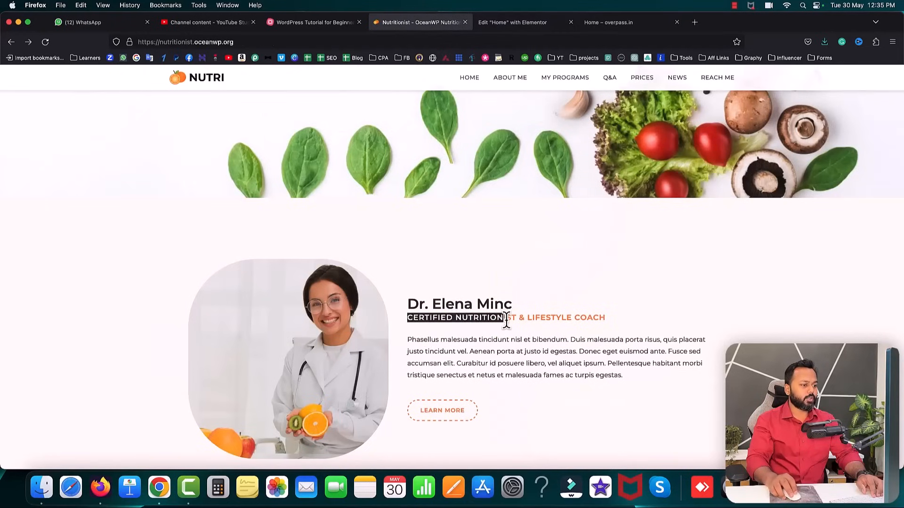
pyautogui.rightClick(605, 318)
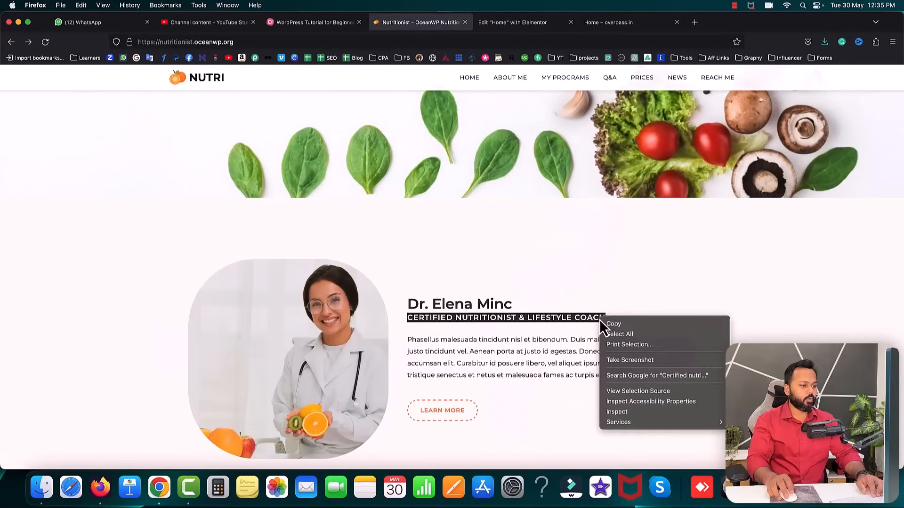
pyautogui.click(617, 333)
pyautogui.hotkey('ctrl', 'Tab')
pyautogui.scroll(-3, 584, 335)
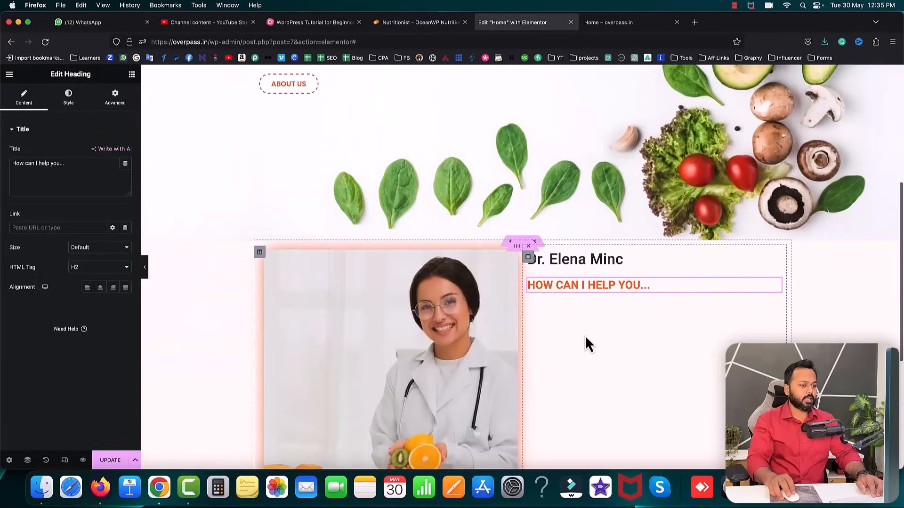
pyautogui.tripleClick(71, 164)
pyautogui.press('super+v')
# - Set the subtitle's font size to 16 and pull it up with a -7 top margin
pyautogui.click(68, 98)
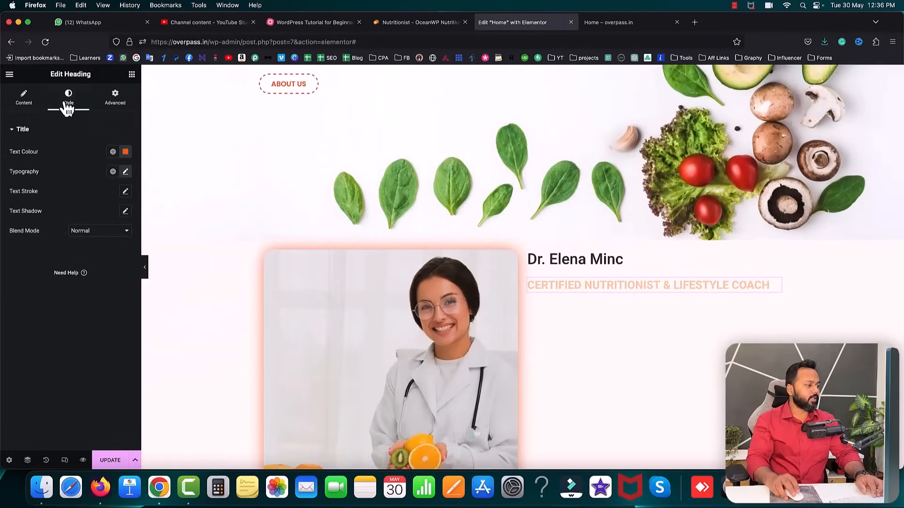
pyautogui.click(126, 172)
pyautogui.click(118, 247)
pyautogui.click(118, 244)
pyautogui.click(118, 245)
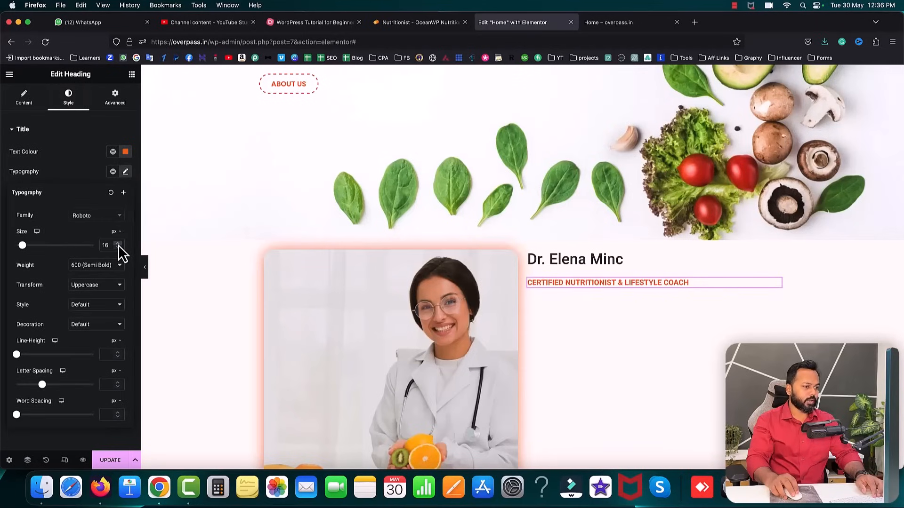
pyautogui.click(118, 99)
pyautogui.moveTo(33, 167); pyautogui.dragTo(31, 162)
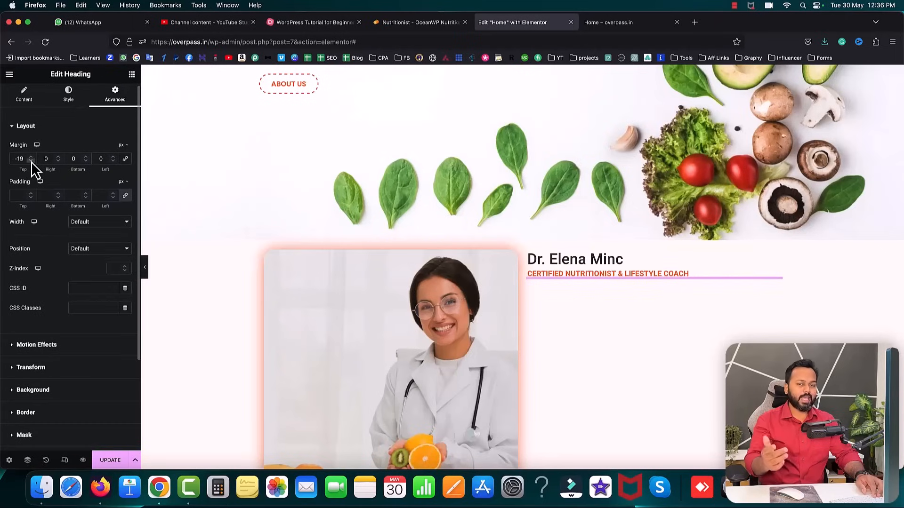
# - Raise the subtitle's font size to 19
pyautogui.click(68, 99)
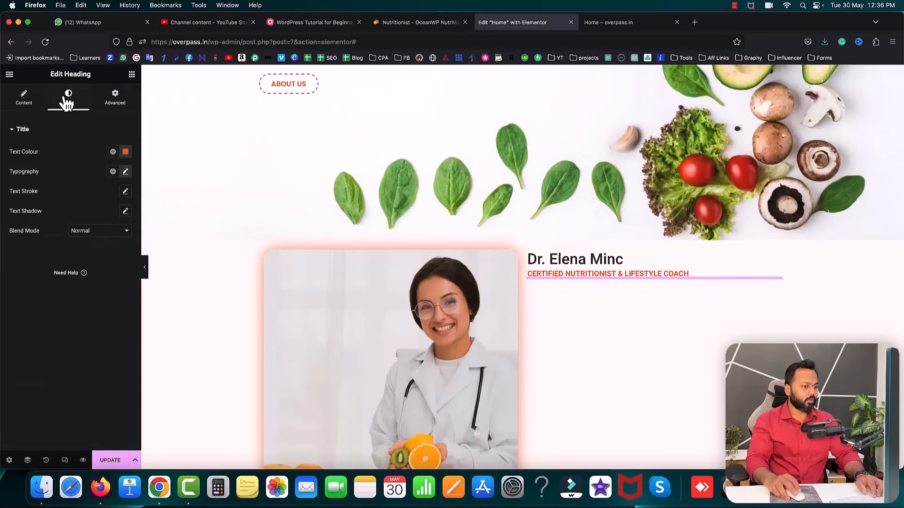
pyautogui.click(125, 173)
pyautogui.click(117, 244)
pyautogui.click(118, 244)
pyautogui.click(118, 244)
pyautogui.click(105, 182)
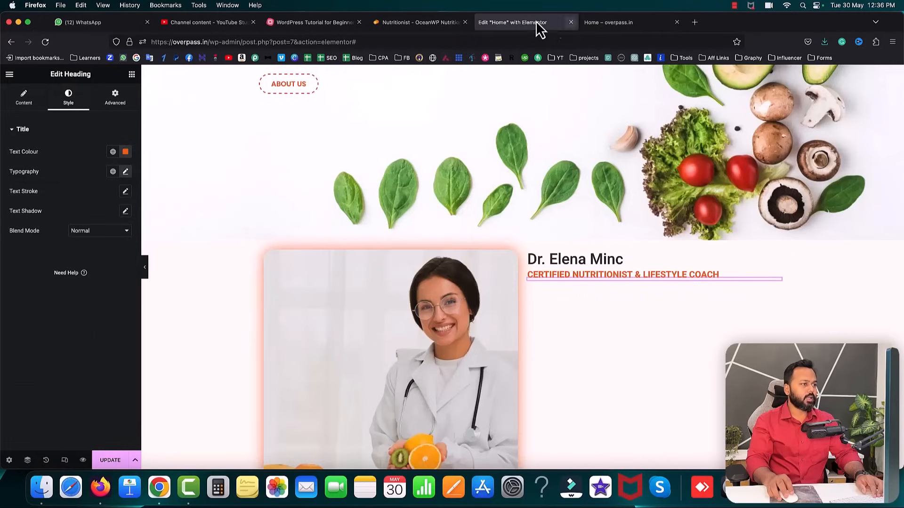
pyautogui.click(445, 22)
pyautogui.scroll(-2, 564, 337)
# - Copy the Phasellus about paragraph from the reference nutritionist site
pyautogui.moveTo(407, 303); pyautogui.dragTo(608, 335)
pyautogui.rightClick(622, 335)
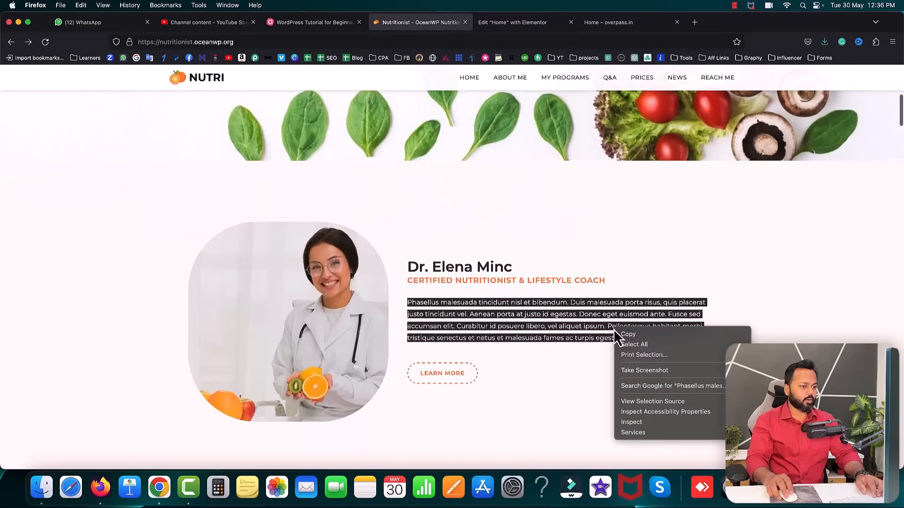
pyautogui.click(624, 337)
pyautogui.scroll(4, 538, 282)
pyautogui.scroll(5, 541, 282)
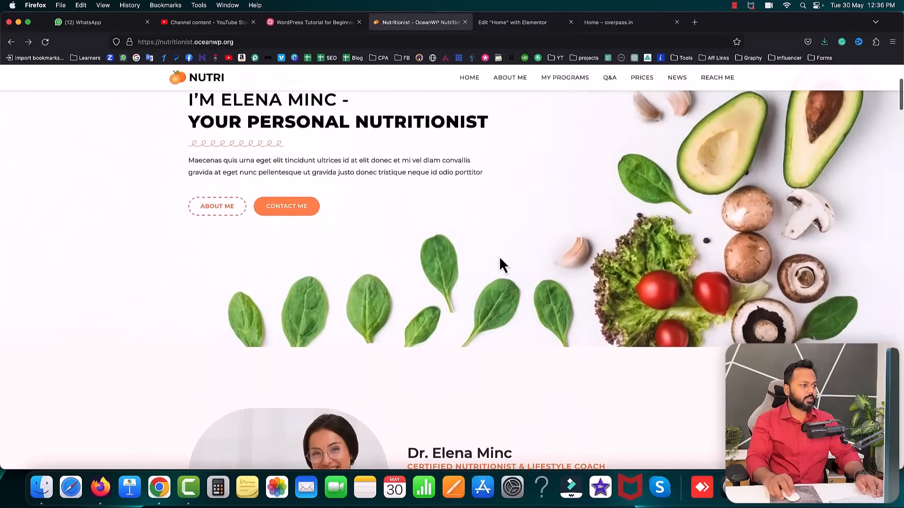
# - Duplicate the hero Text Editor widget and move the copy under the CERTIFIED NUTRITIONIST subtitle
pyautogui.click(507, 26)
pyautogui.scroll(3, 398, 222)
pyautogui.rightClick(365, 119)
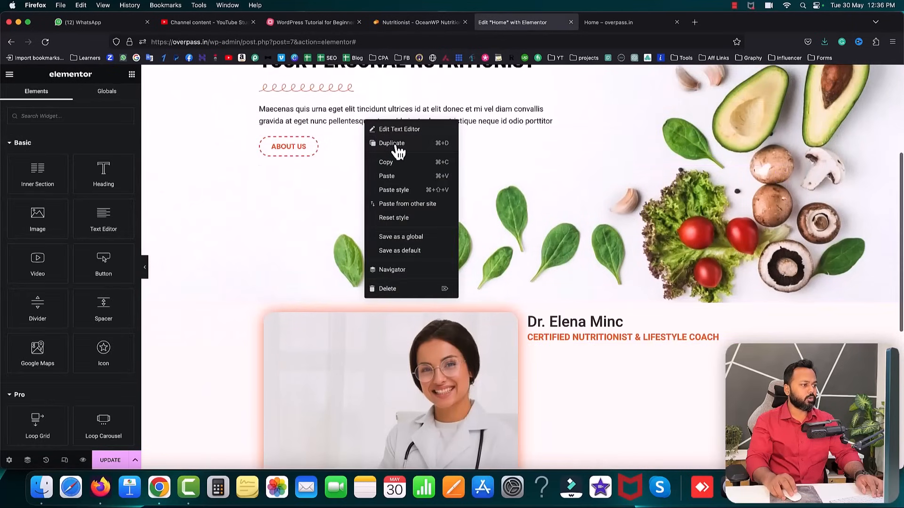
pyautogui.click(397, 148)
pyautogui.moveTo(781, 153); pyautogui.dragTo(580, 360)
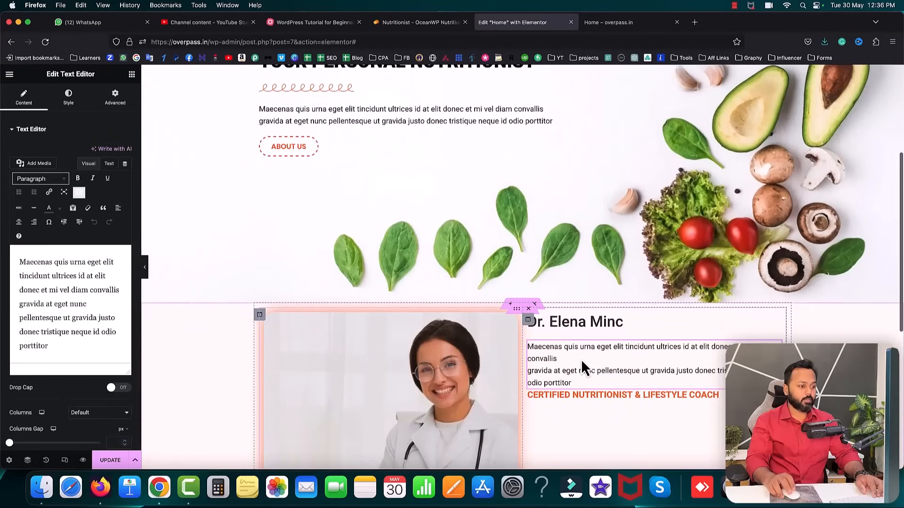
pyautogui.moveTo(719, 399); pyautogui.dragTo(688, 349)
pyautogui.click(689, 349)
pyautogui.moveTo(776, 341); pyautogui.dragTo(599, 375)
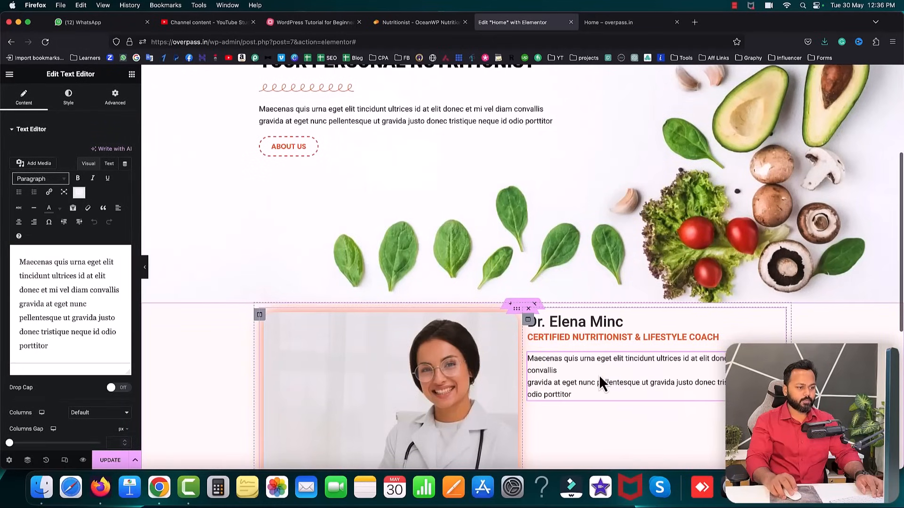
# - Replace the copied widget's text with the Phasellus paragraph in the Text tab
pyautogui.click(110, 164)
pyautogui.click(66, 252)
pyautogui.press('super+a')
pyautogui.press('super+v')
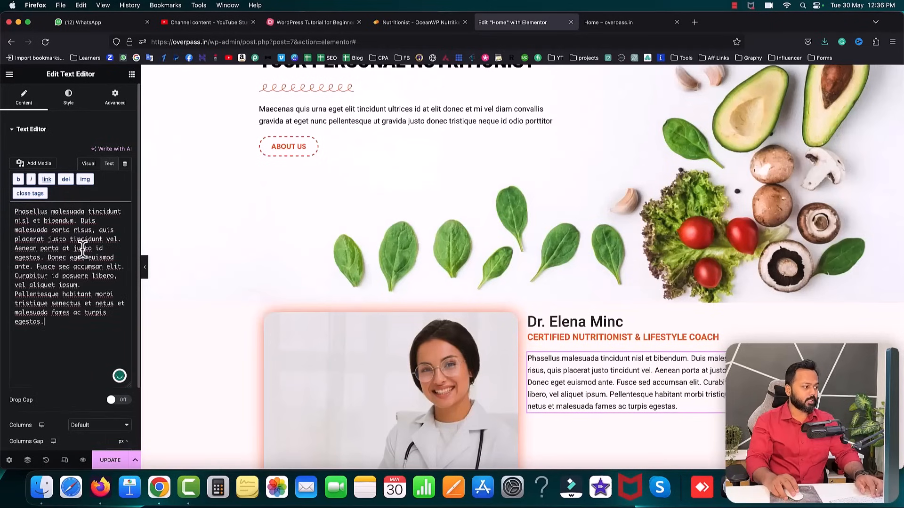
# - Check the pasted paragraph against the reference site's about section
pyautogui.click(421, 23)
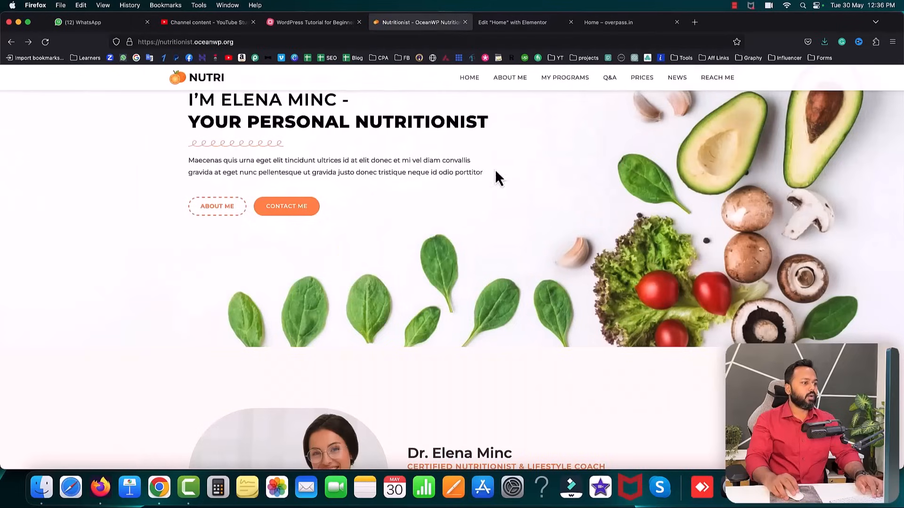
pyautogui.scroll(-3, 555, 245)
pyautogui.scroll(-4, 556, 244)
pyautogui.click(520, 299)
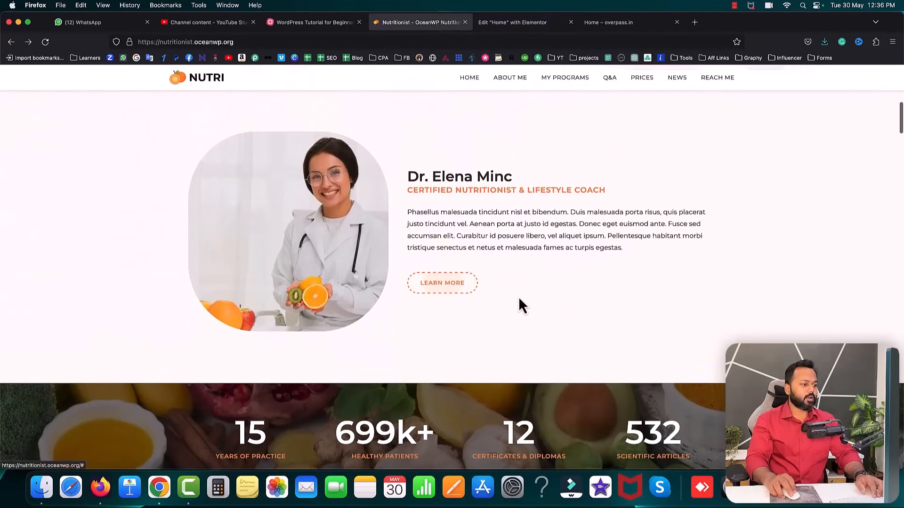
pyautogui.scroll(3, 519, 297)
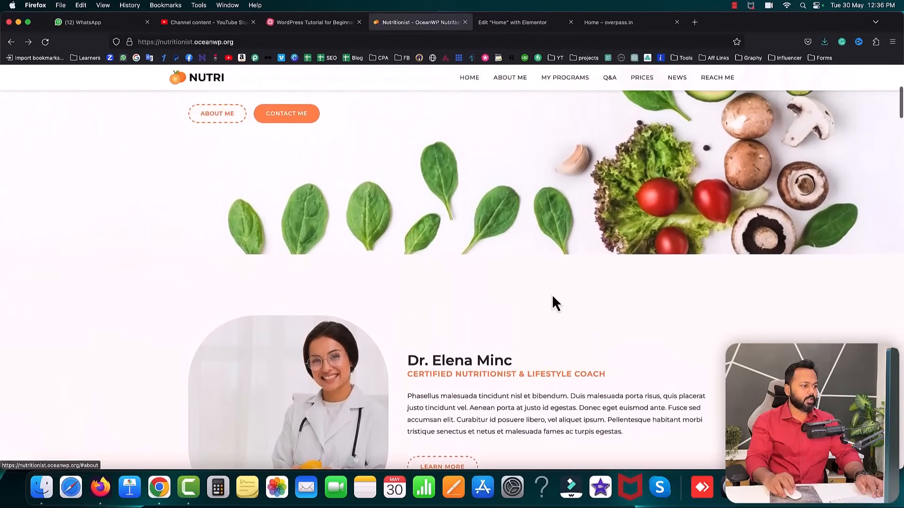
pyautogui.scroll(-4, 553, 303)
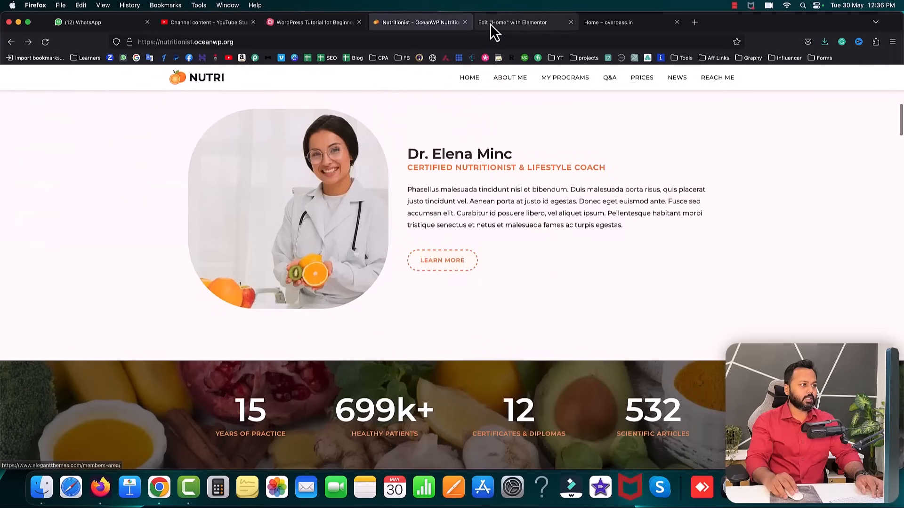
# - Duplicate the ABOUT US button, place it under the about paragraph, and relabel it LEARN MORE
pyautogui.click(490, 24)
pyautogui.rightClick(297, 179)
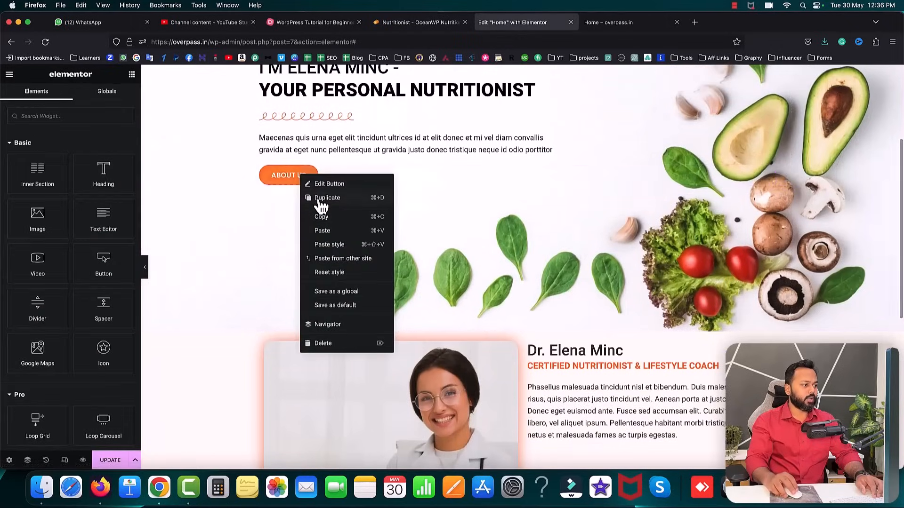
pyautogui.click(316, 198)
pyautogui.scroll(-2, 567, 244)
pyautogui.moveTo(783, 103); pyautogui.dragTo(551, 365)
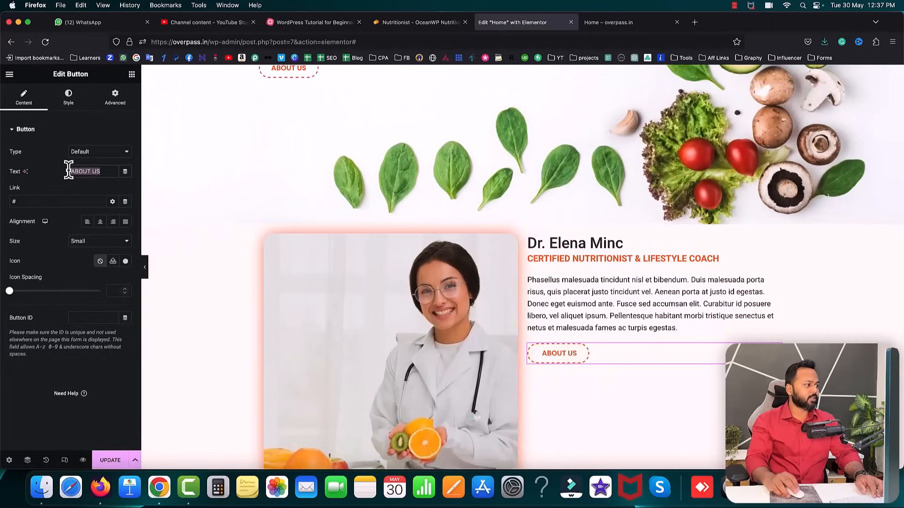
pyautogui.write('LEARN MORE')
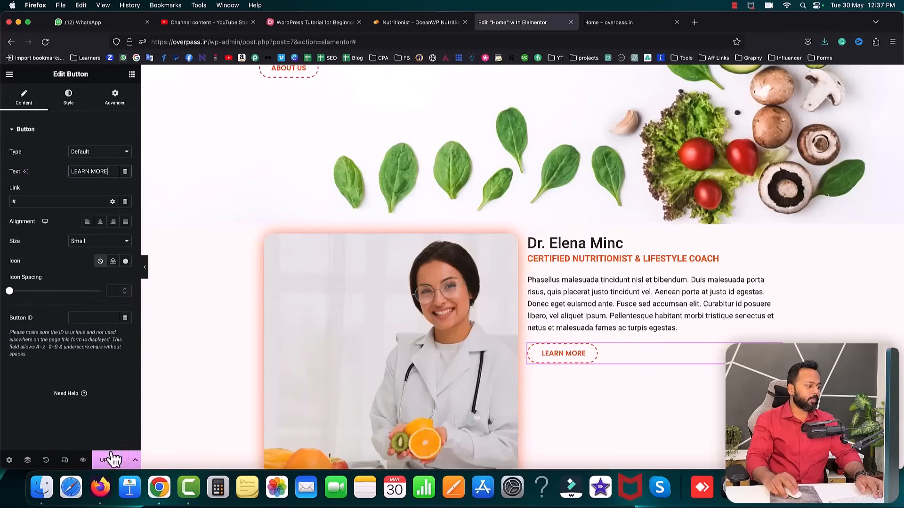
# - Save the page and reload the live homepage
pyautogui.click(110, 463)
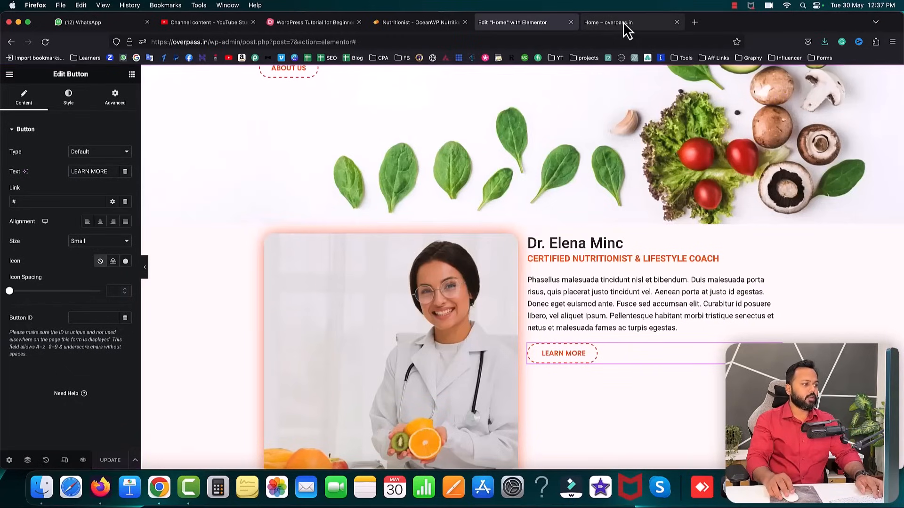
pyautogui.click(626, 24)
pyautogui.click(47, 46)
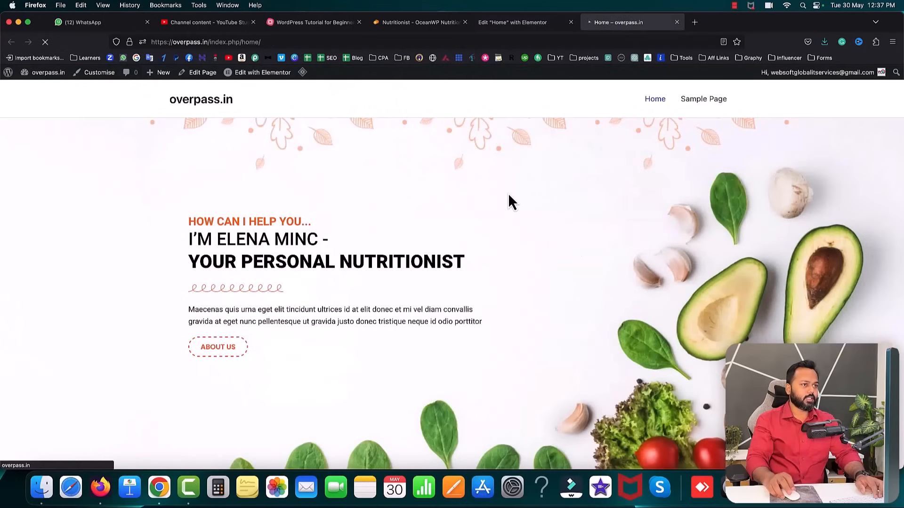
# - Inspect the published about section's text on the live homepage
pyautogui.scroll(-5, 509, 196)
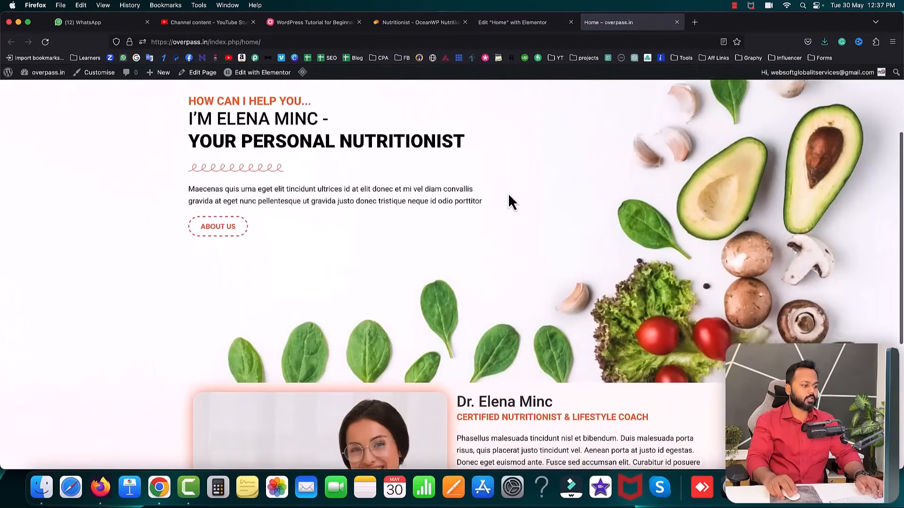
pyautogui.scroll(-3, 508, 196)
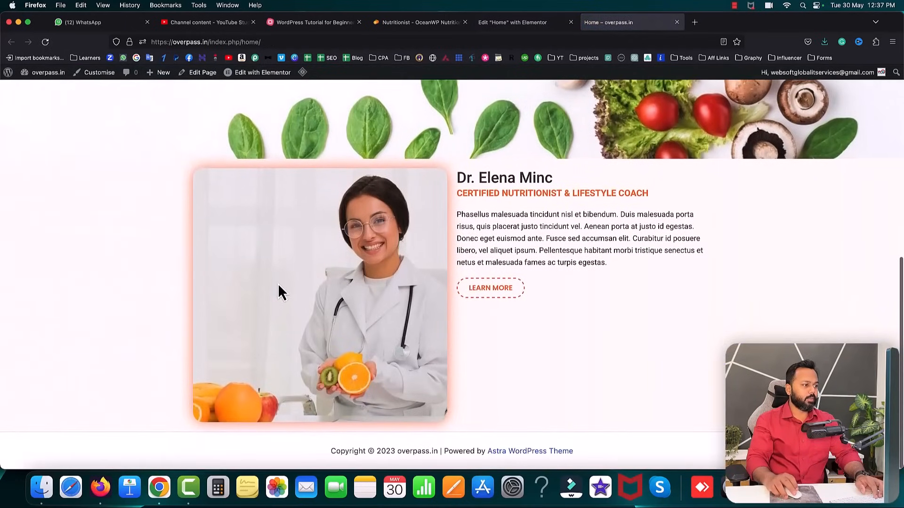
pyautogui.moveTo(460, 178); pyautogui.dragTo(564, 297)
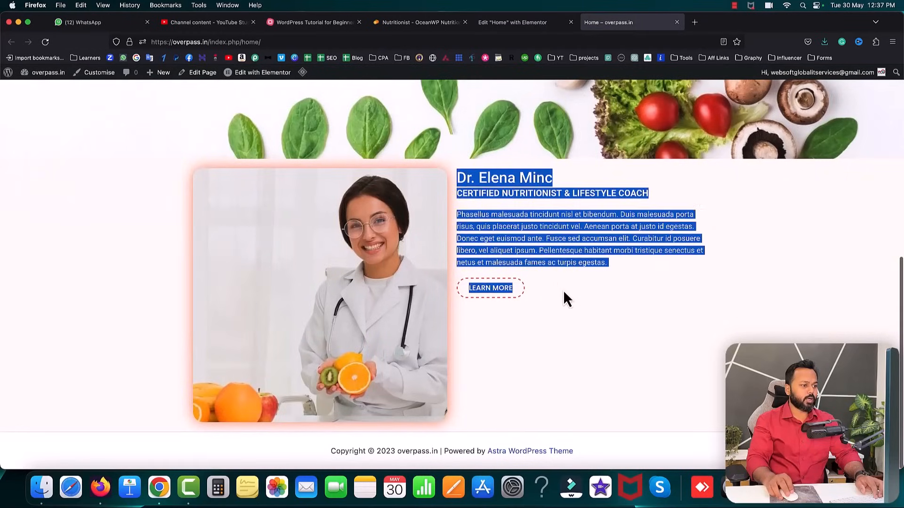
pyautogui.click(584, 297)
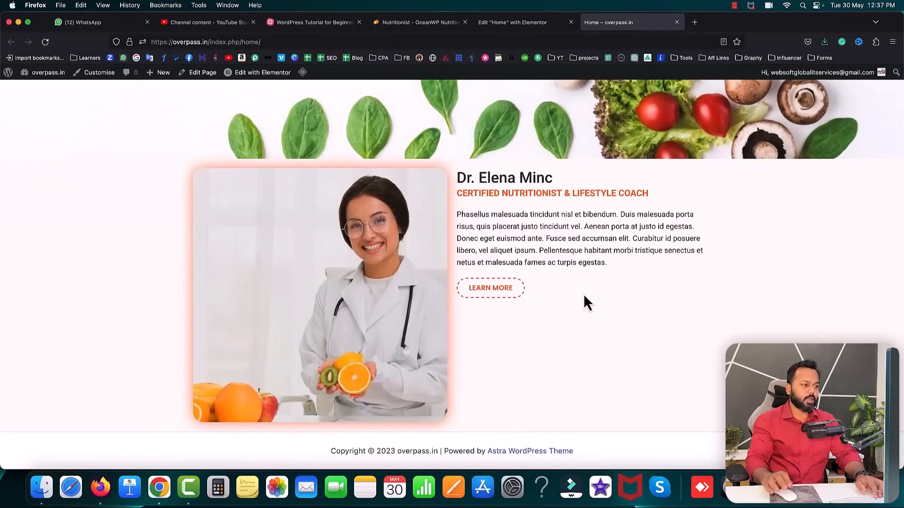
pyautogui.moveTo(460, 178); pyautogui.dragTo(541, 285)
pyautogui.click(545, 285)
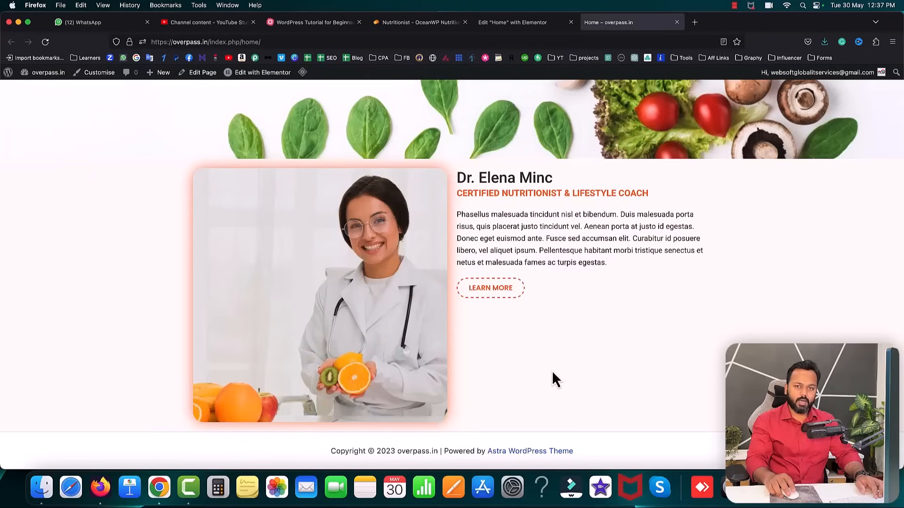
pyautogui.moveTo(460, 179); pyautogui.dragTo(584, 212)
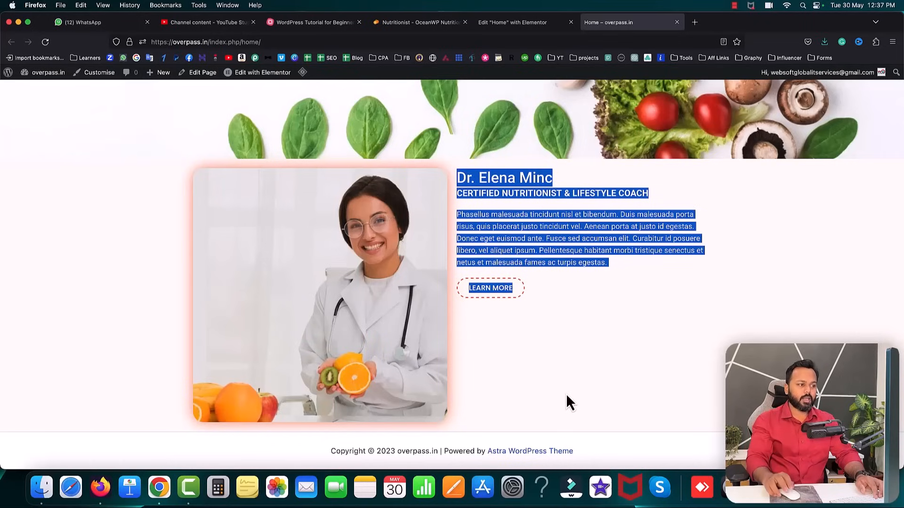
pyautogui.click(477, 230)
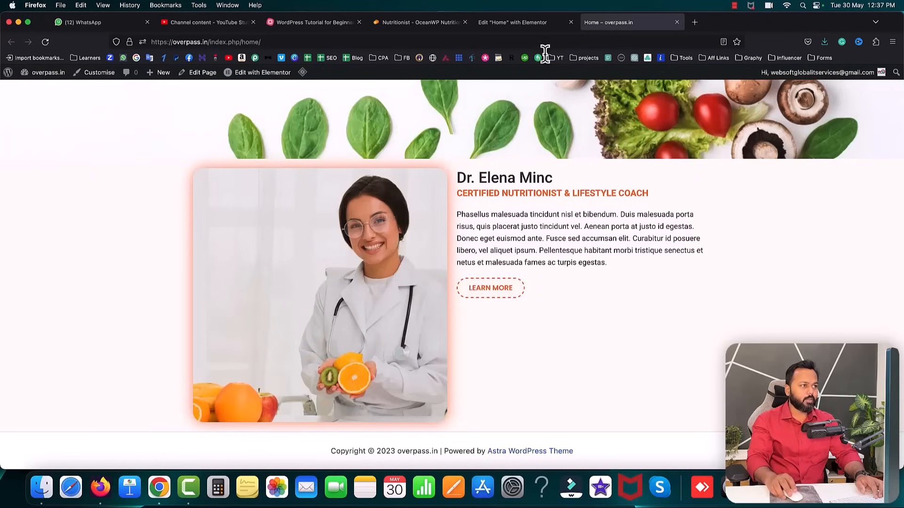
# - Compare it with the OceanWP reference, then go back to the Elementor editor
pyautogui.click(404, 19)
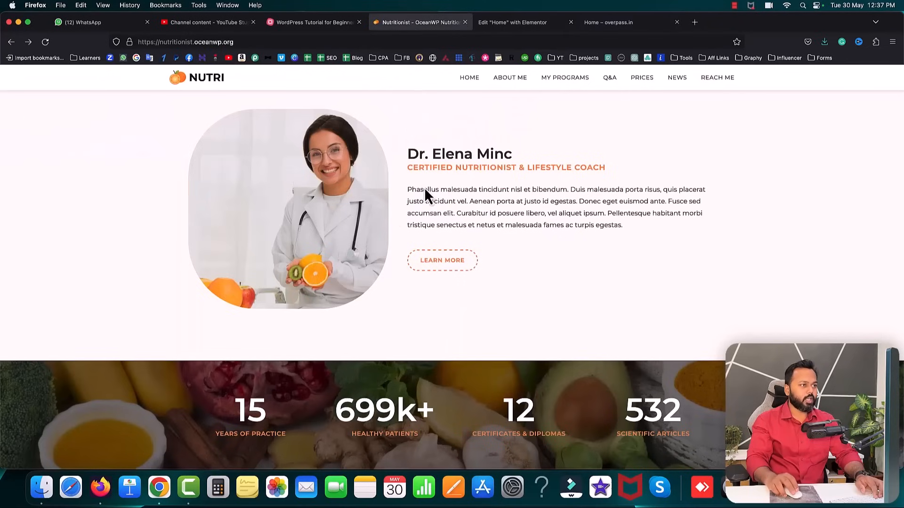
pyautogui.click(588, 24)
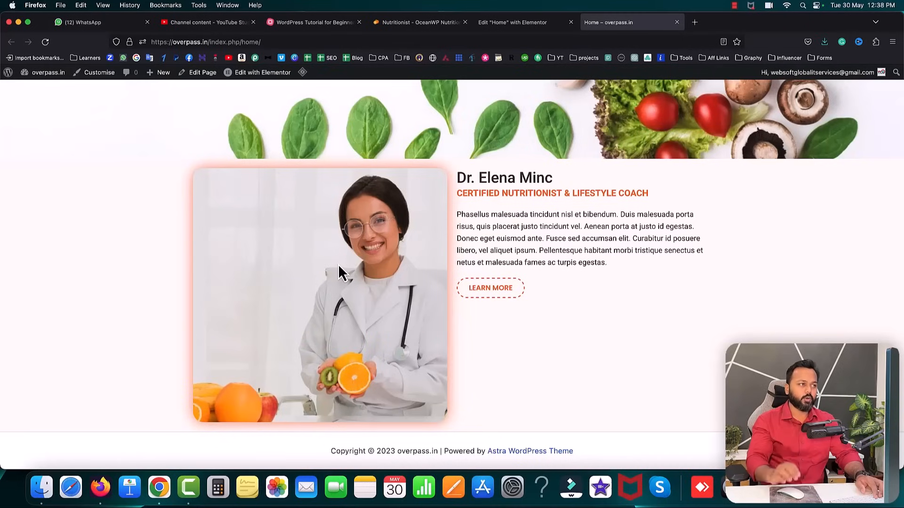
pyautogui.click(502, 22)
pyautogui.scroll(-3, 602, 315)
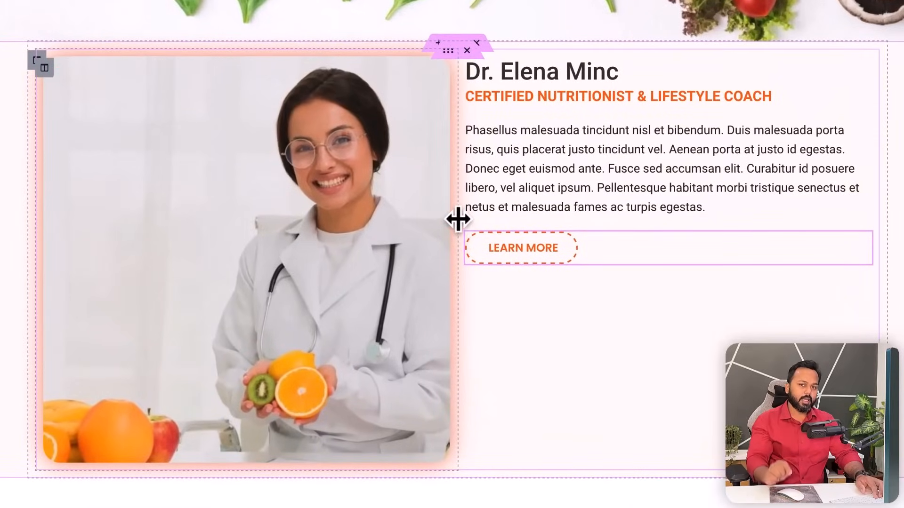
# - Narrow the photo column, set the text column's Vertical Align to Middle, and save
pyautogui.moveTo(458, 218); pyautogui.dragTo(337, 213)
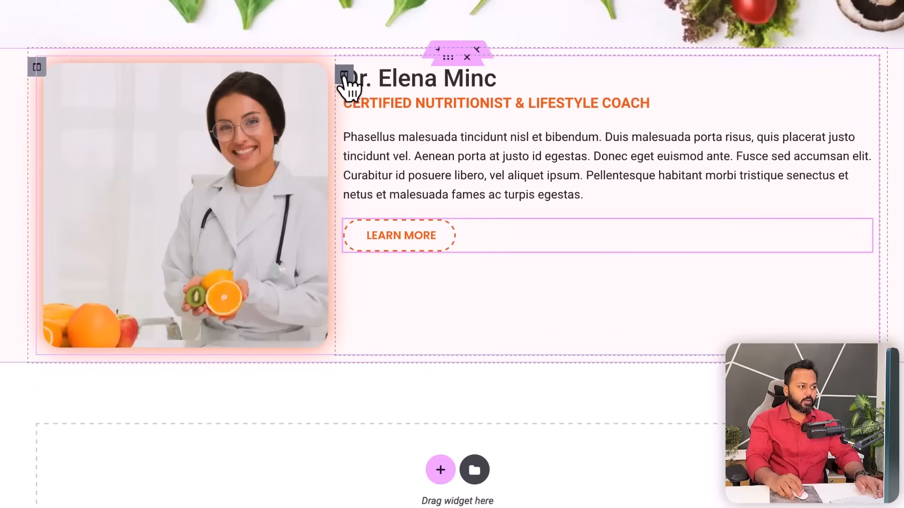
pyautogui.click(344, 74)
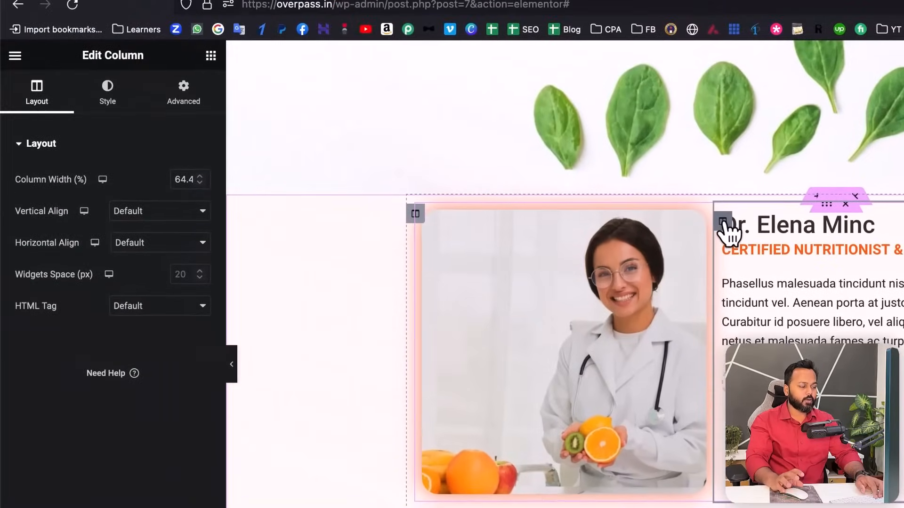
pyautogui.moveTo(81, 55); pyautogui.dragTo(147, 57)
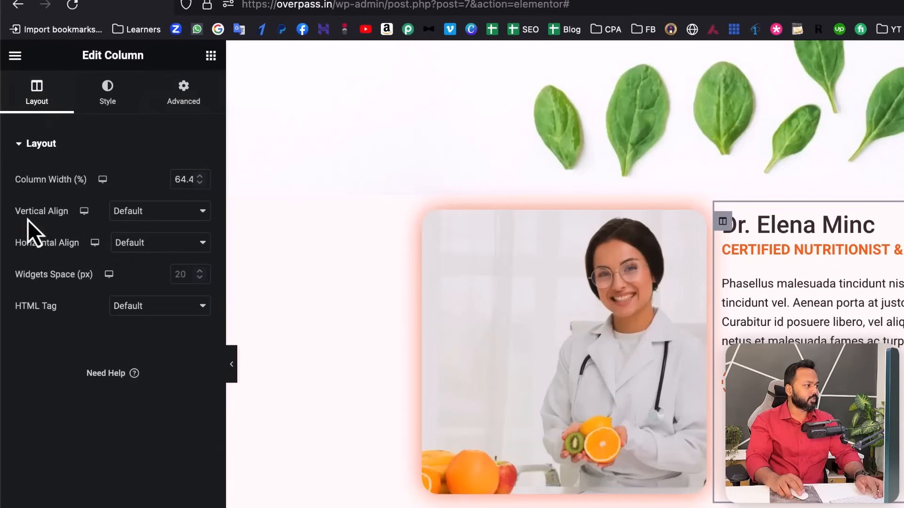
pyautogui.click(160, 218)
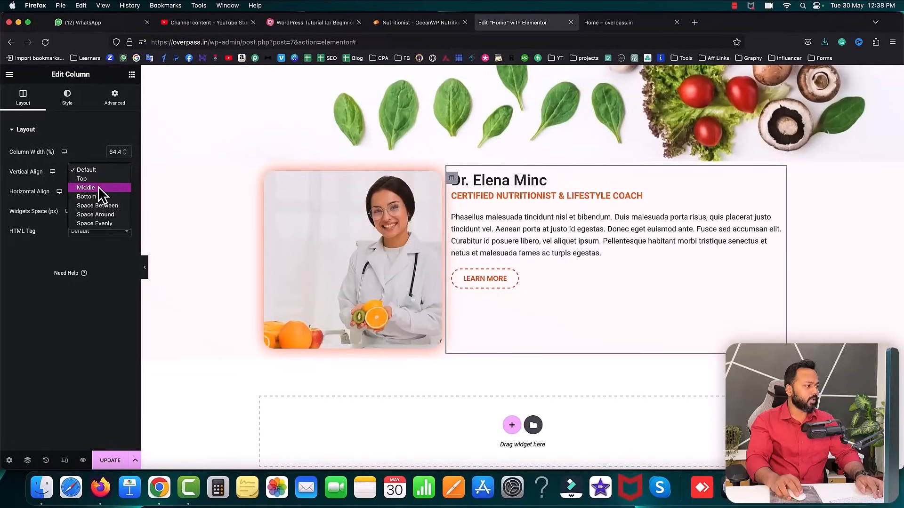
pyautogui.click(98, 187)
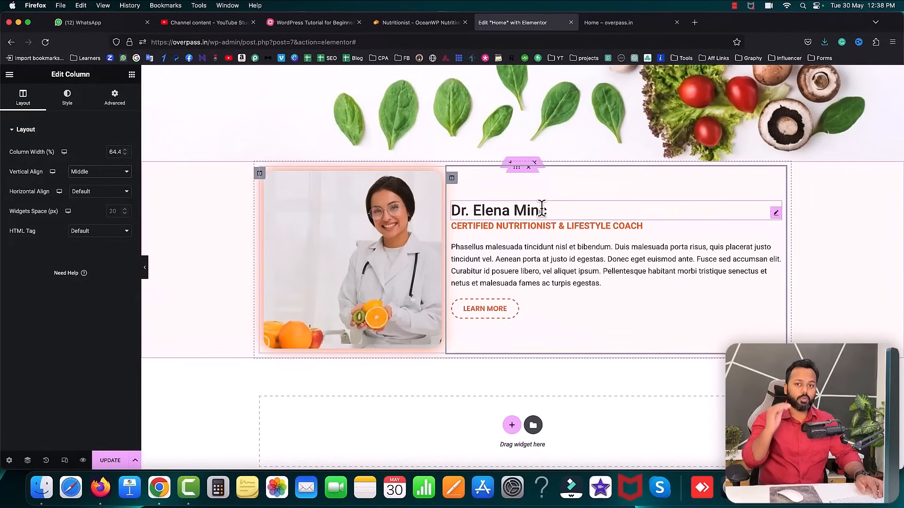
pyautogui.click(109, 462)
# - Reload the live homepage, compare it with the demo, and return to the editor
pyautogui.click(632, 23)
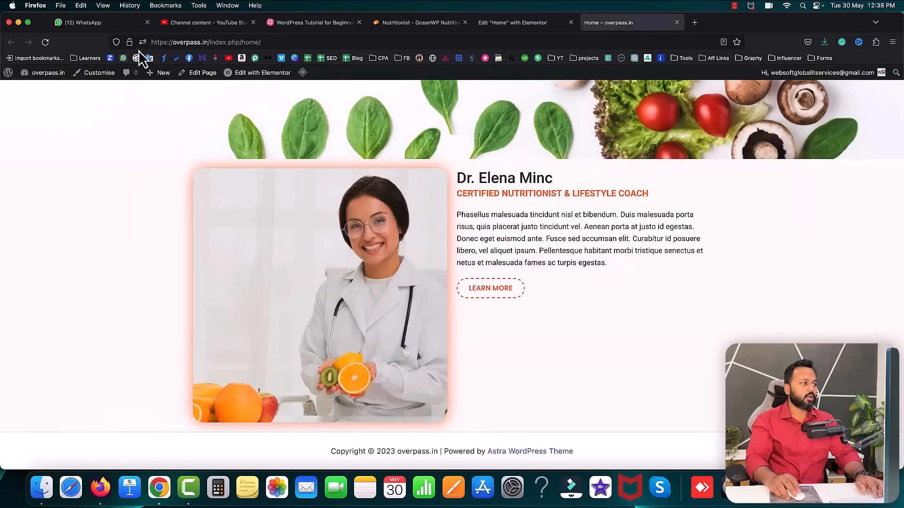
pyautogui.click(41, 45)
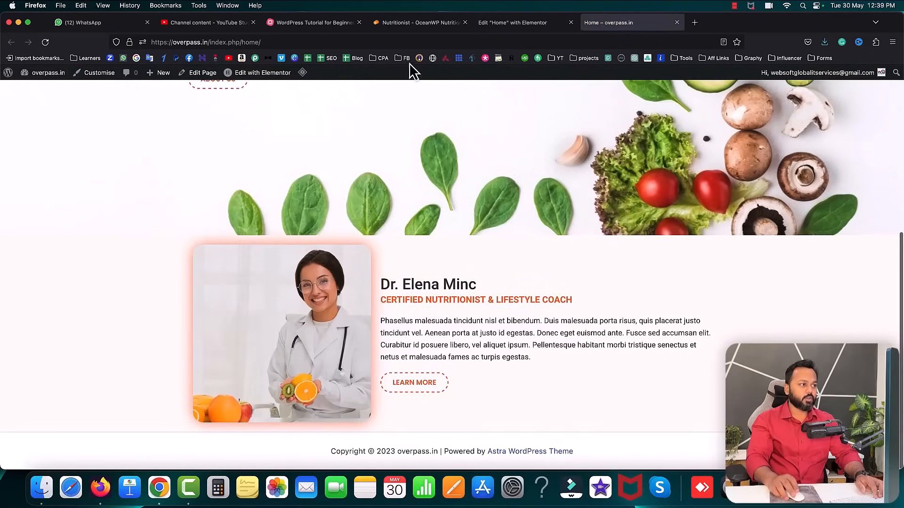
pyautogui.click(417, 23)
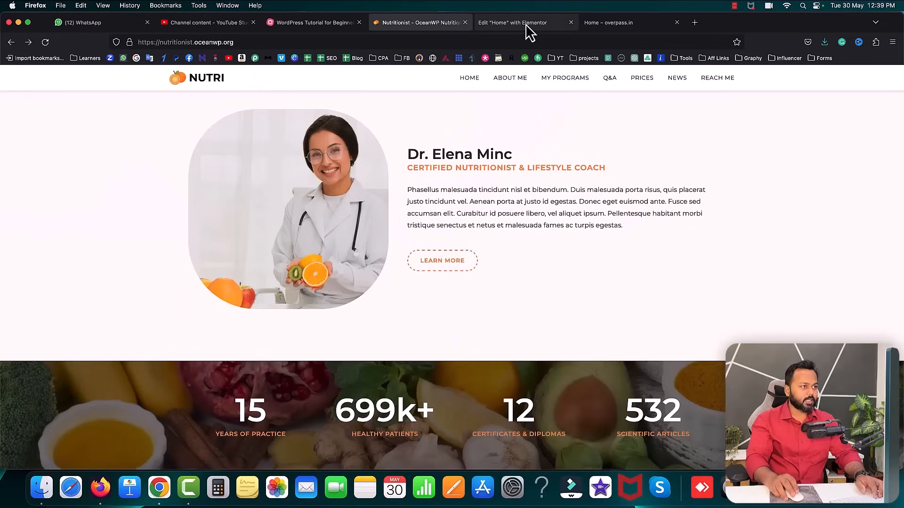
pyautogui.click(604, 22)
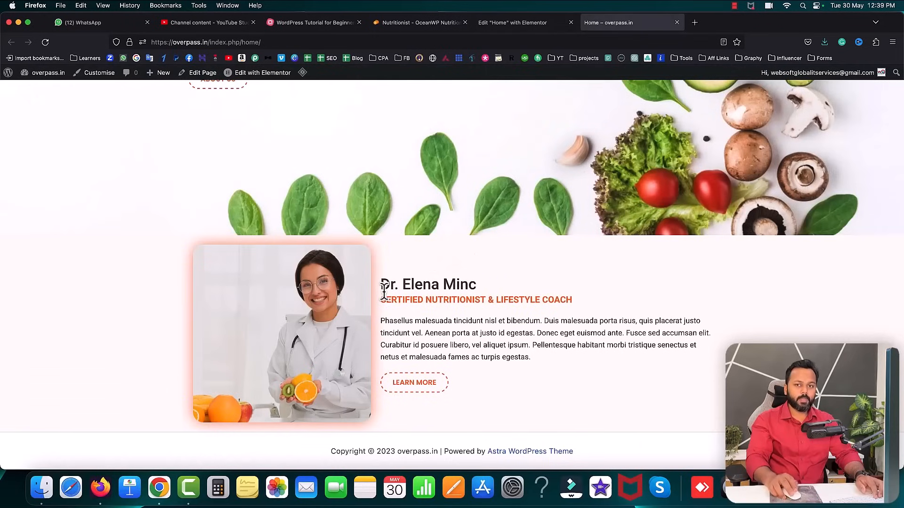
pyautogui.click(501, 22)
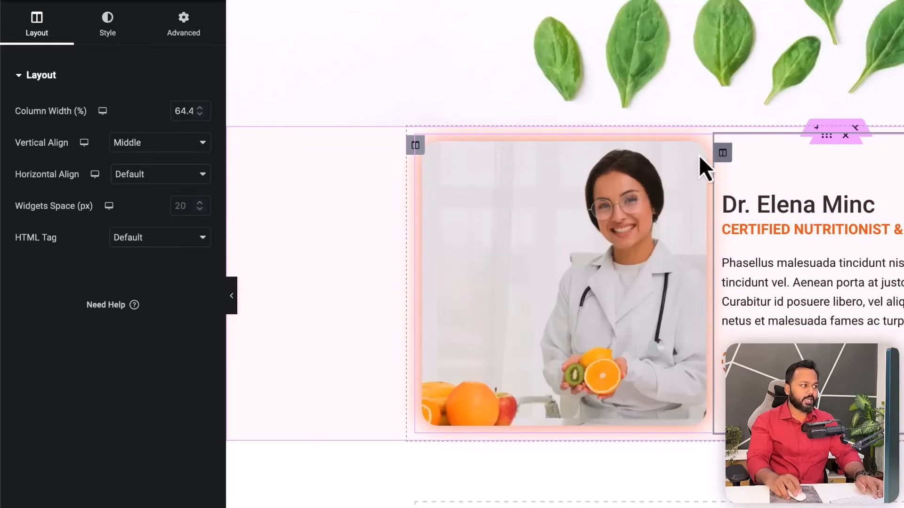
# - Set the text column's left and right padding to 48 px, save, and reload the live page
pyautogui.click(178, 21)
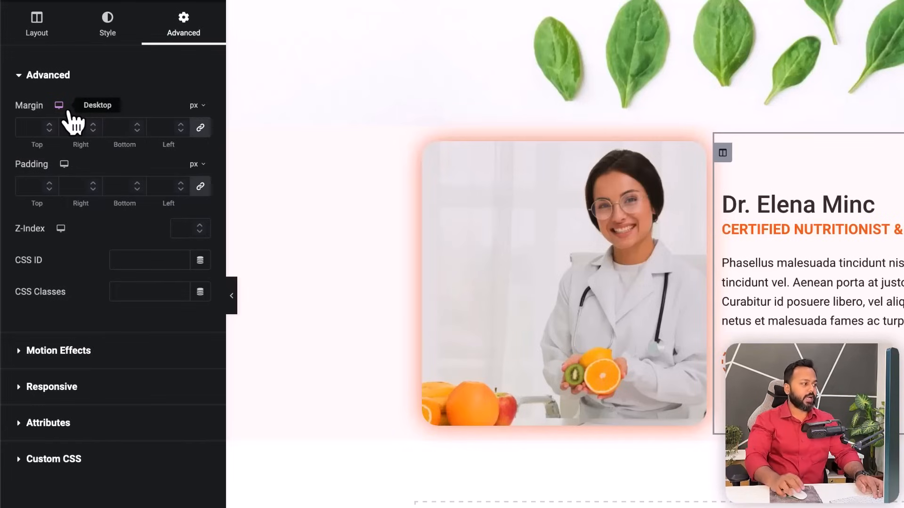
pyautogui.click(201, 187)
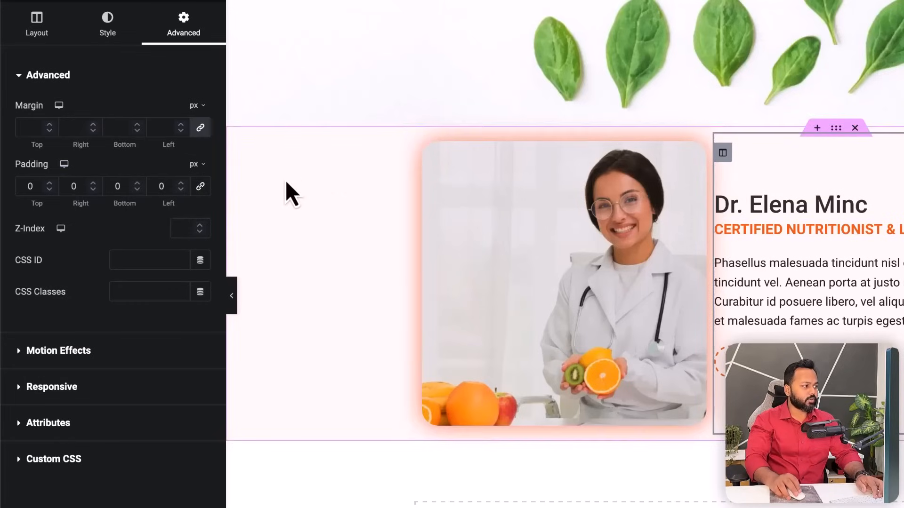
pyautogui.click(182, 184)
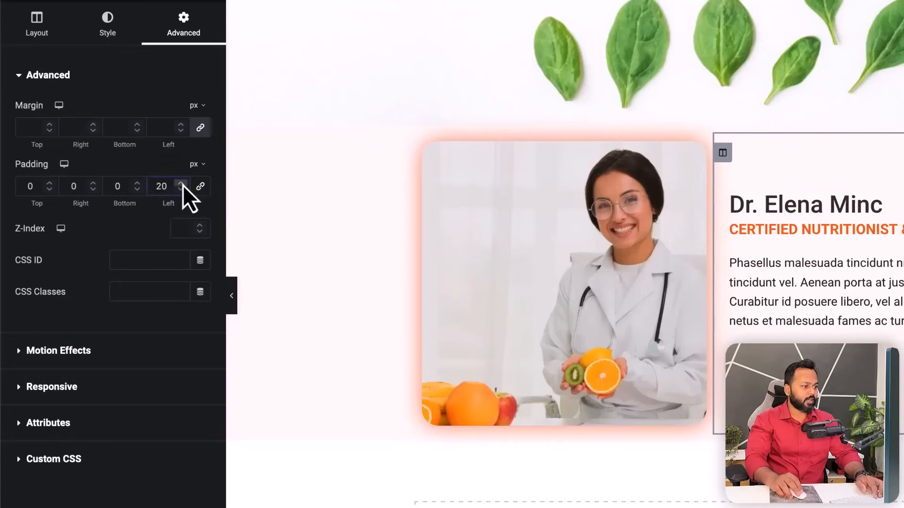
pyautogui.click(183, 185)
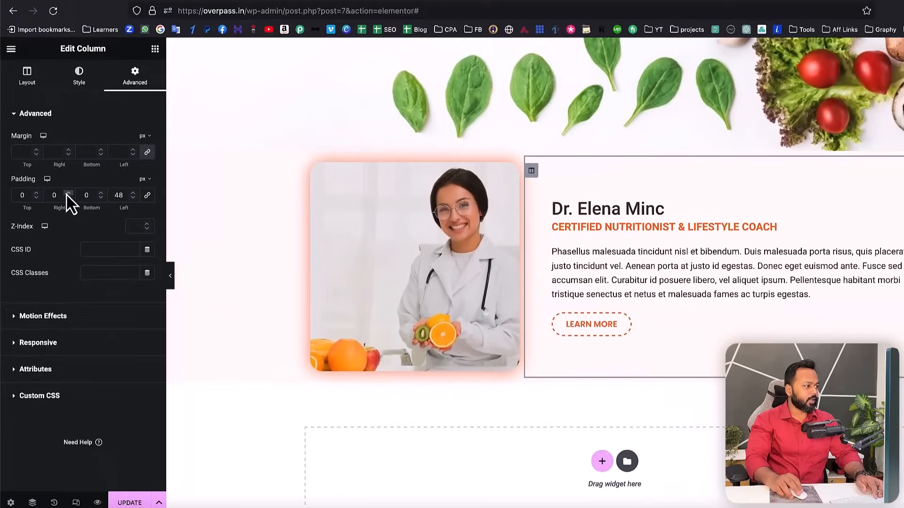
pyautogui.click(93, 183)
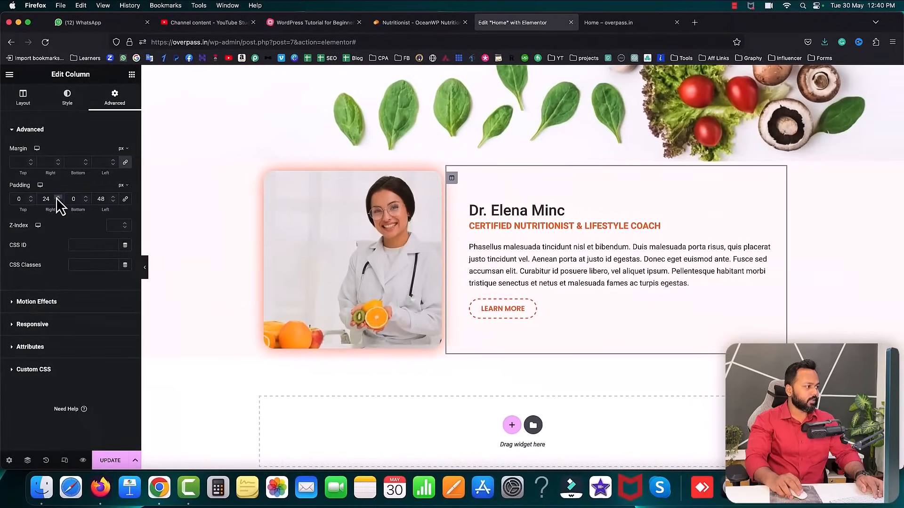
pyautogui.click(57, 197)
pyautogui.click(57, 198)
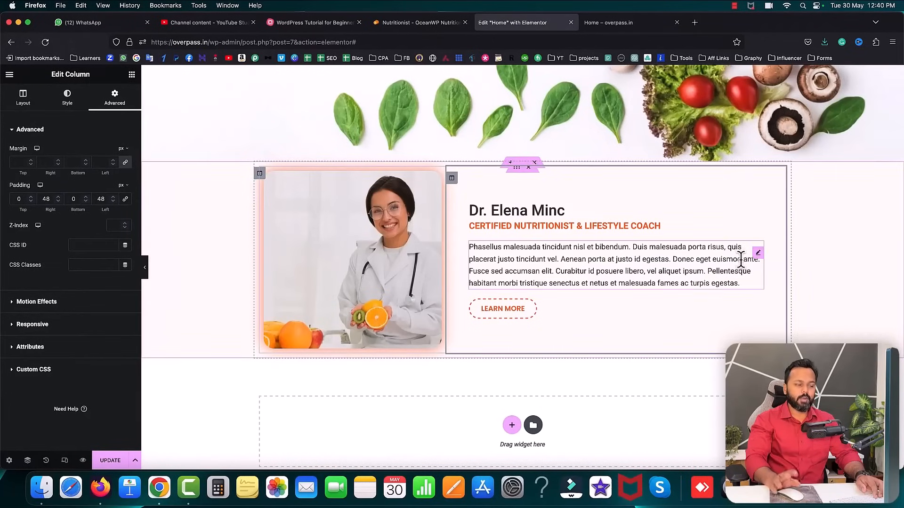
pyautogui.click(114, 459)
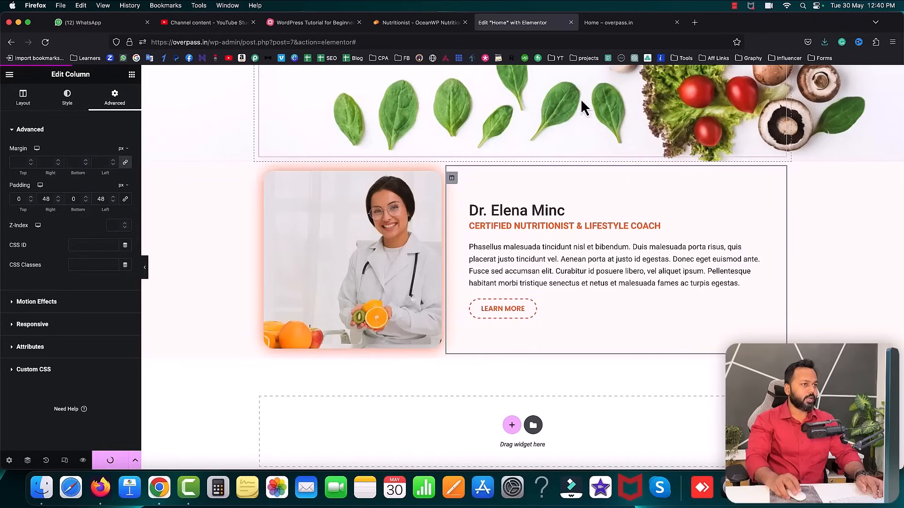
pyautogui.click(632, 22)
pyautogui.click(46, 42)
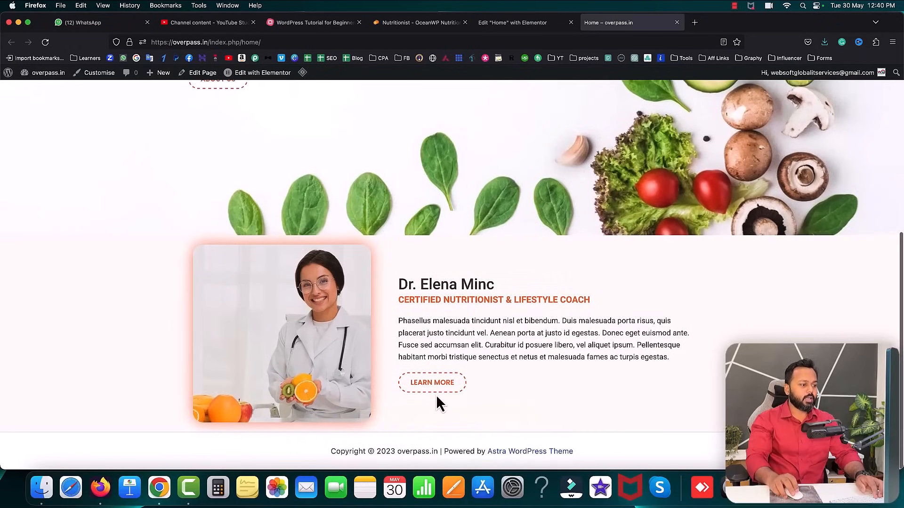
# - Scroll the live homepage from the hero to the bio section, then switch to the Nutritionist demo
pyautogui.scroll(6, 518, 332)
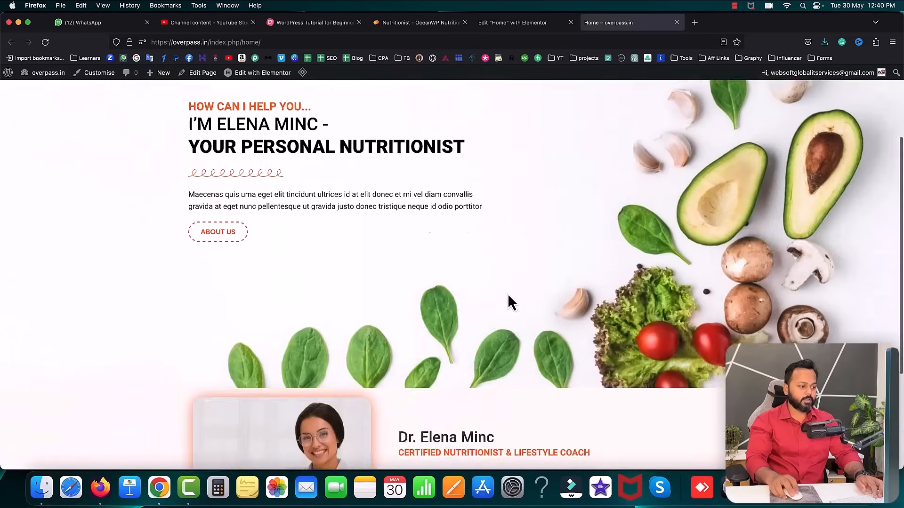
pyautogui.scroll(-3, 508, 302)
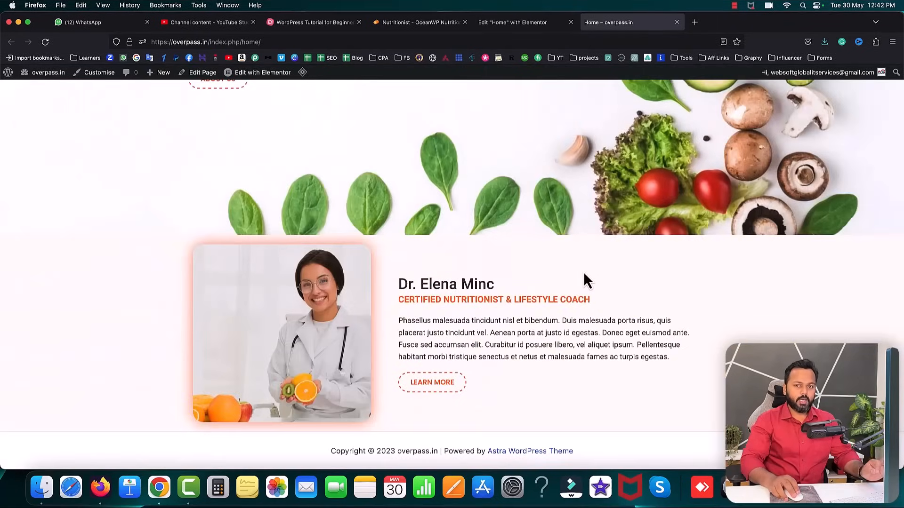
pyautogui.click(410, 24)
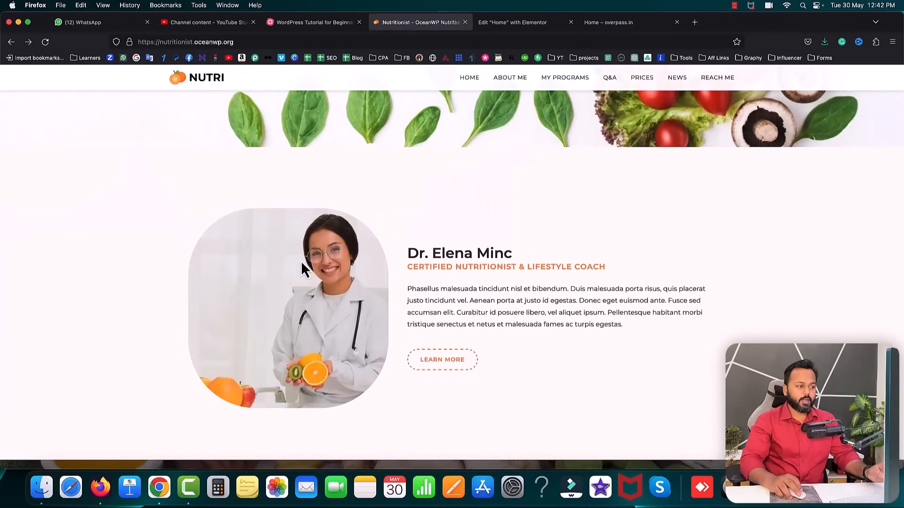
# - Inspect the demo's Dr. Elena Minc heading, then go back to the live overpass.in tab
pyautogui.tripleClick(413, 253)
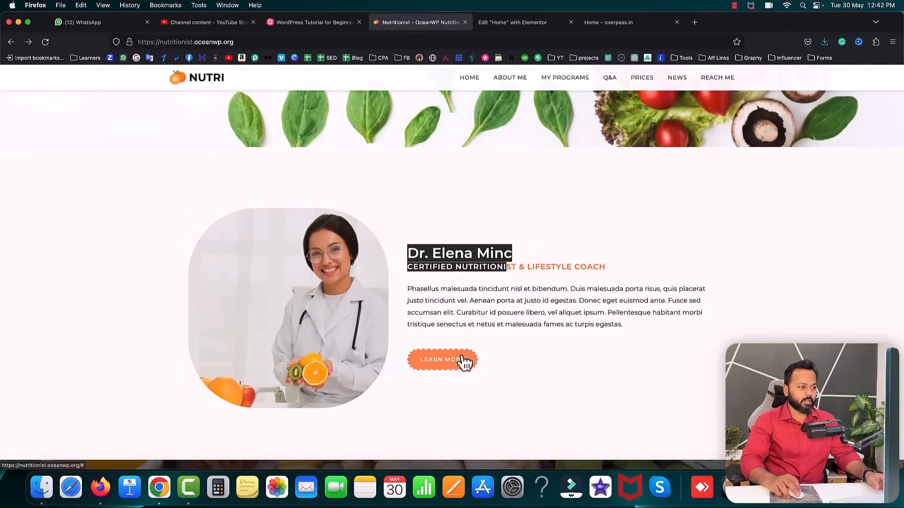
pyautogui.click(211, 185)
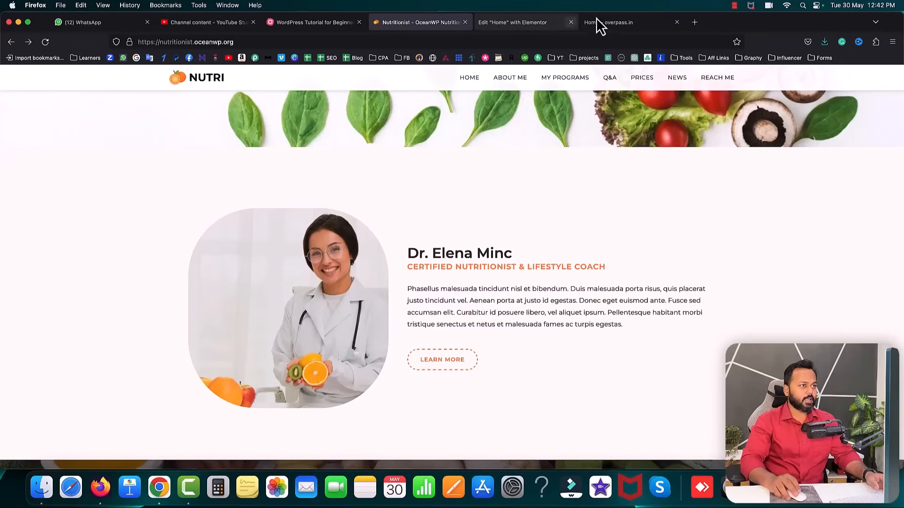
pyautogui.click(617, 25)
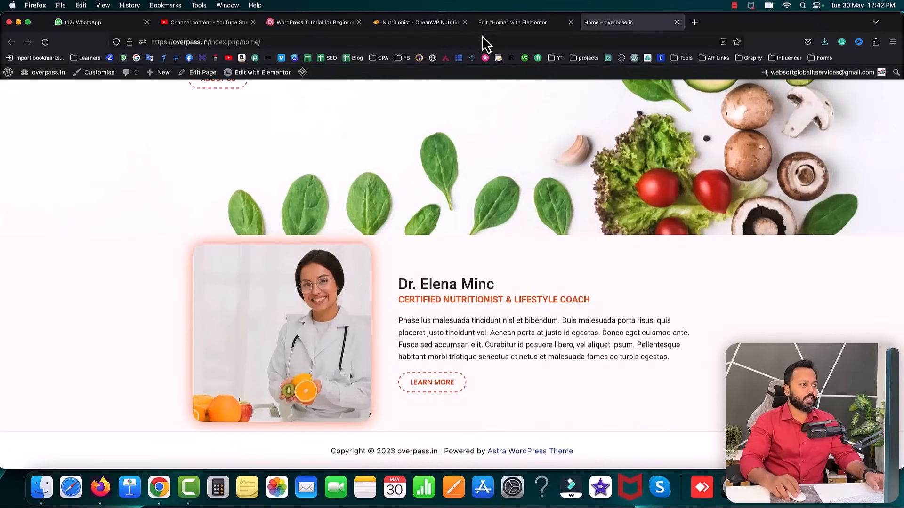
# - Give the about section 85 px top and bottom padding, save, and reload the live homepage
pyautogui.click(487, 23)
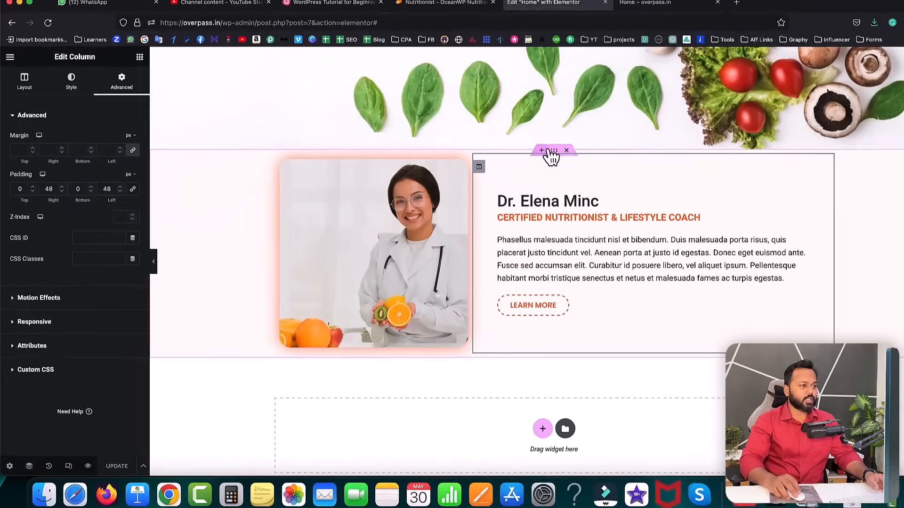
pyautogui.click(550, 151)
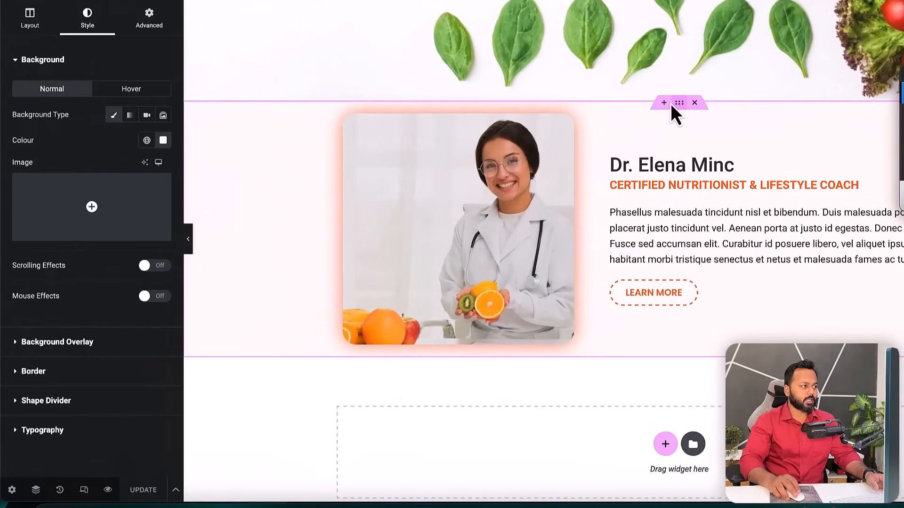
pyautogui.click(149, 21)
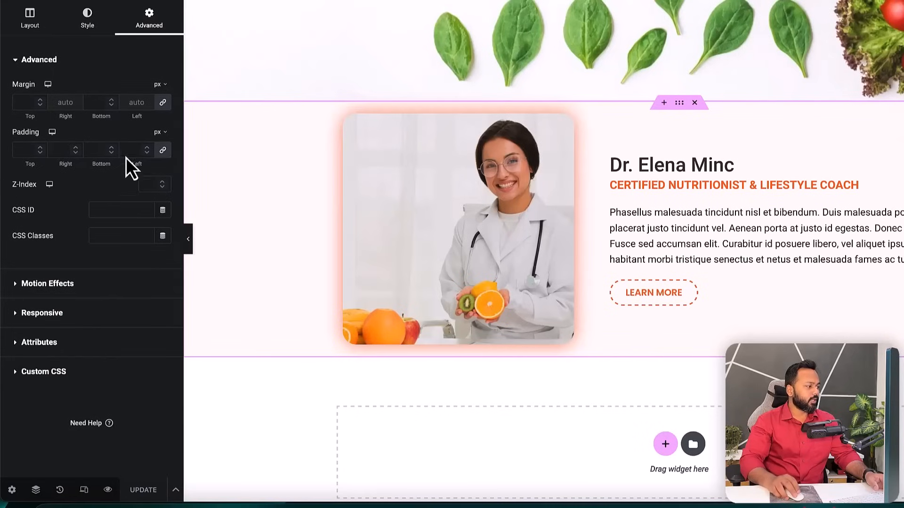
pyautogui.click(163, 150)
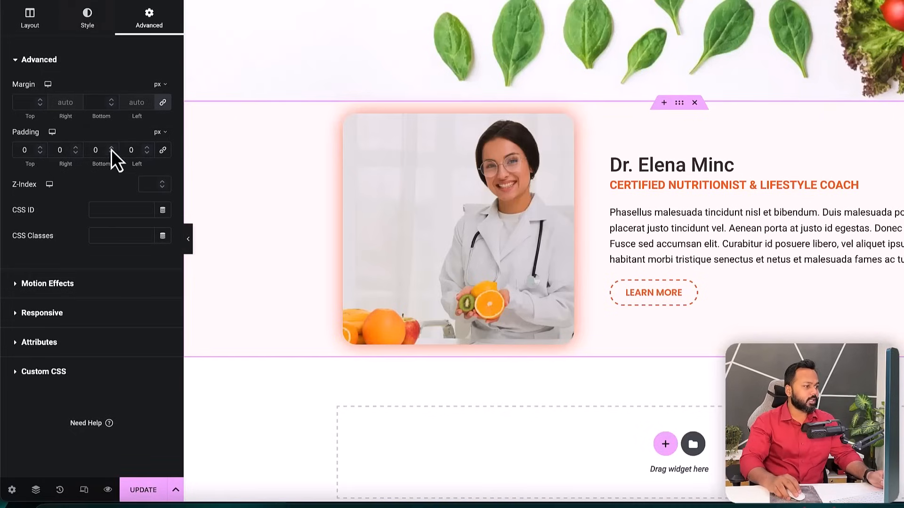
pyautogui.click(38, 149)
pyautogui.moveTo(38, 149); pyautogui.dragTo(38, 149)
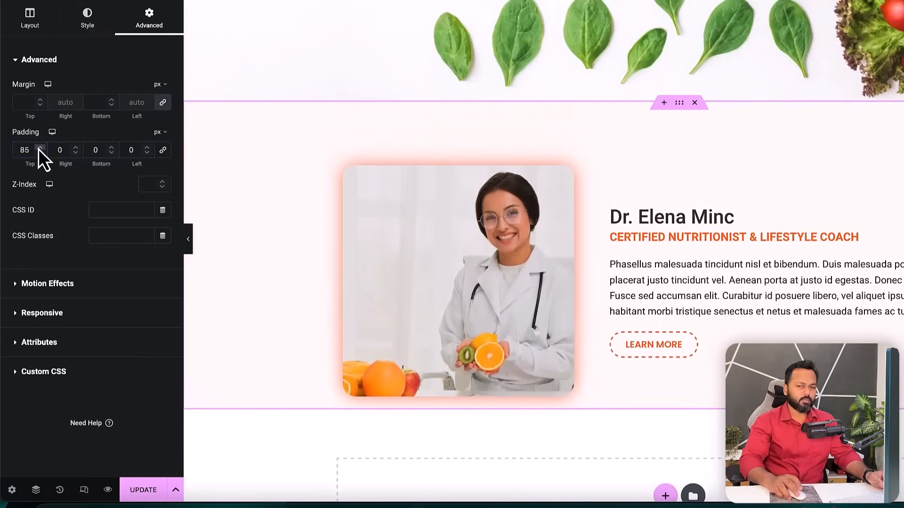
pyautogui.doubleClick(94, 150)
pyautogui.write('85')
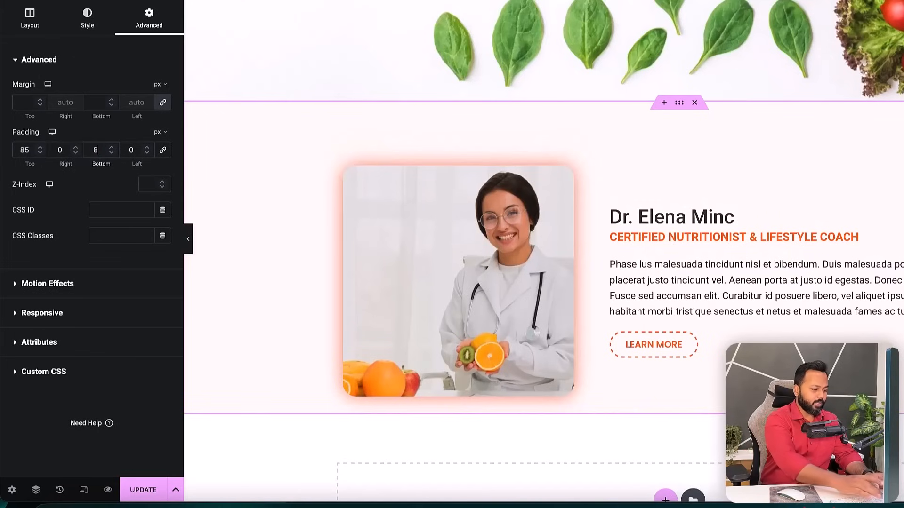
pyautogui.click(144, 490)
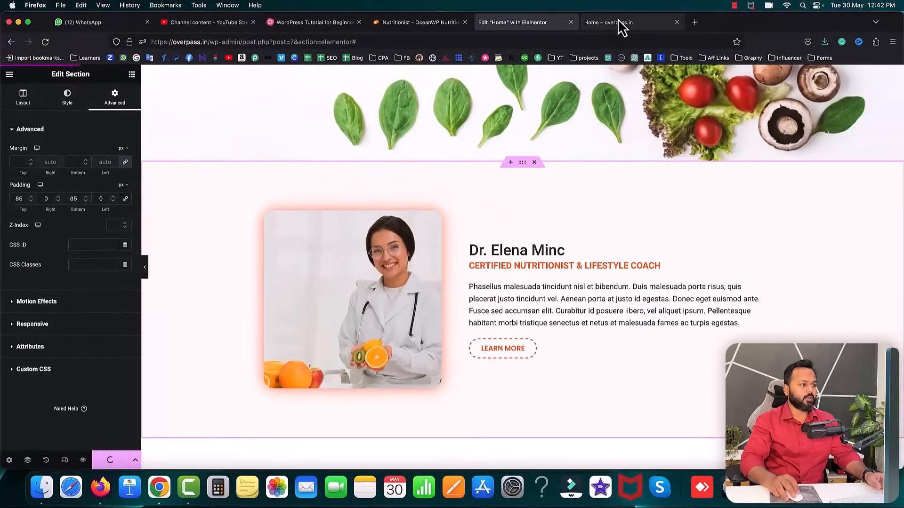
pyautogui.click(618, 20)
pyautogui.click(45, 42)
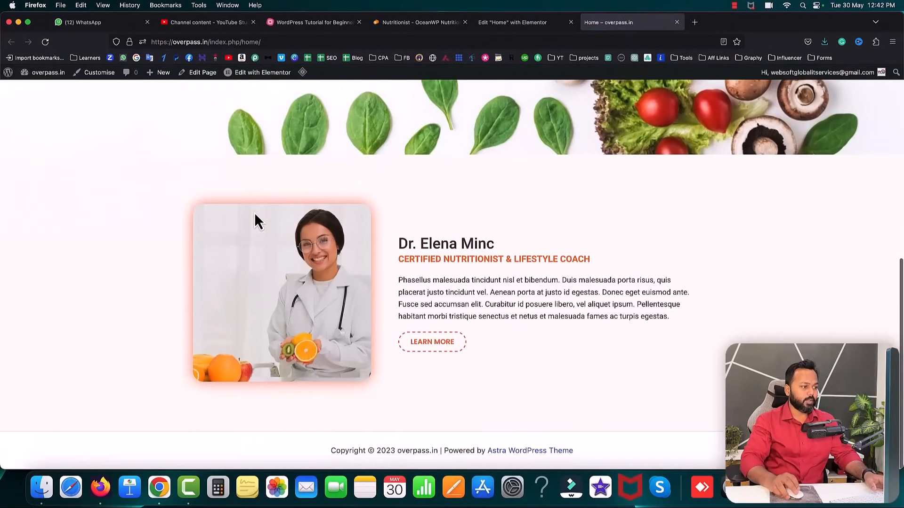
# - Scroll through the reference demo to study its four-counter stats band
pyautogui.scroll(10, 503, 231)
pyautogui.scroll(-10, 504, 230)
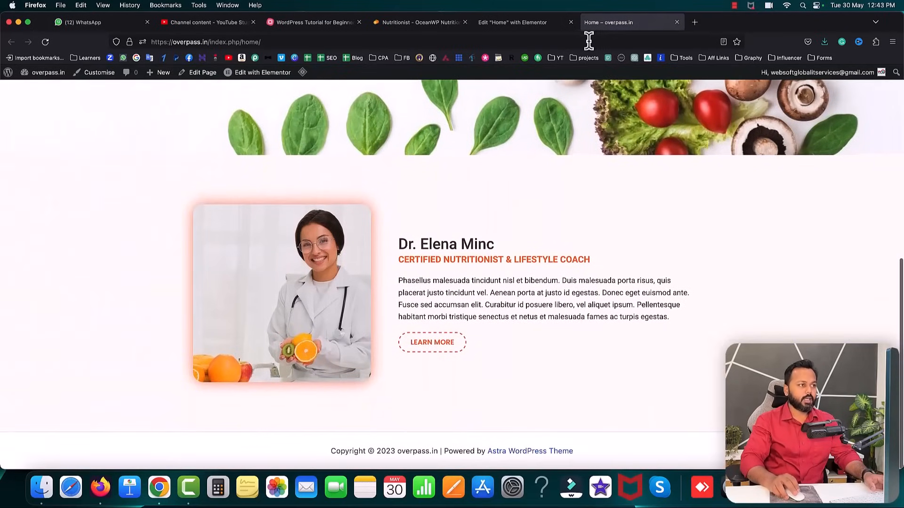
pyautogui.click(414, 23)
pyautogui.scroll(-5, 449, 201)
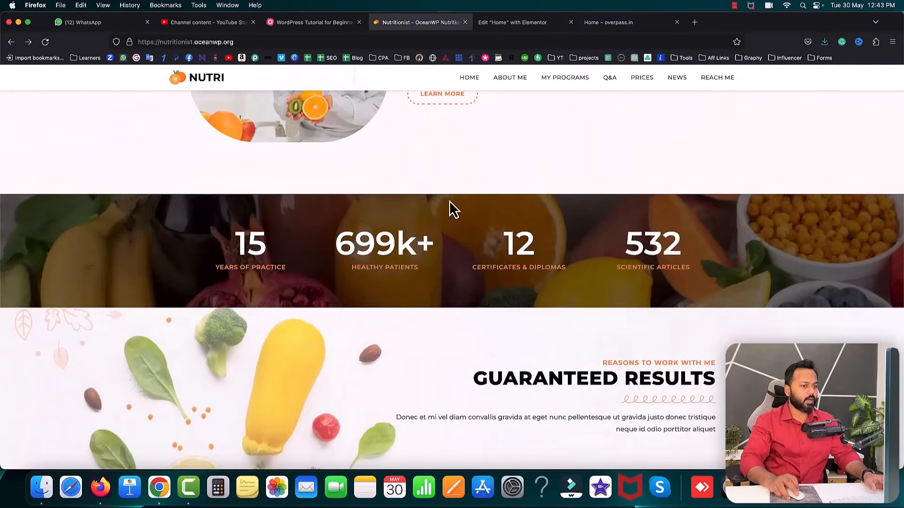
pyautogui.scroll(3, 449, 200)
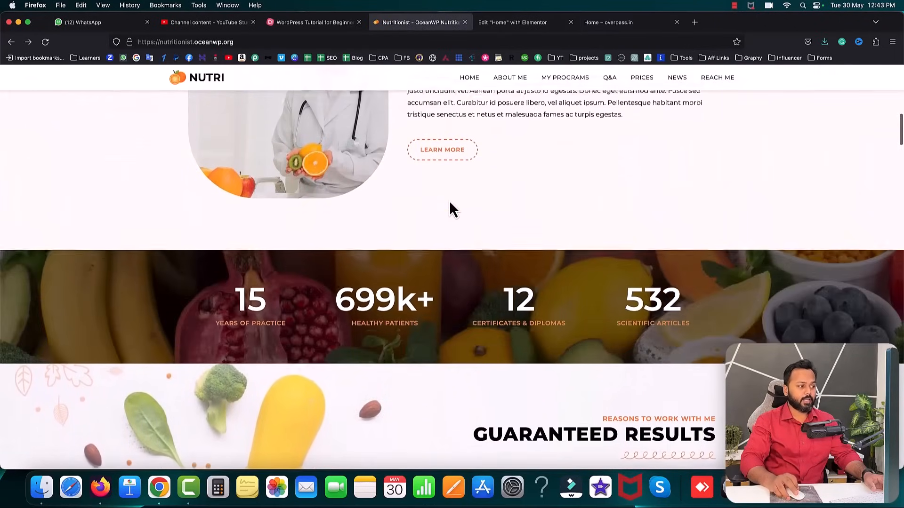
pyautogui.scroll(2, 449, 200)
pyautogui.scroll(-3, 449, 200)
pyautogui.scroll(-3, 449, 209)
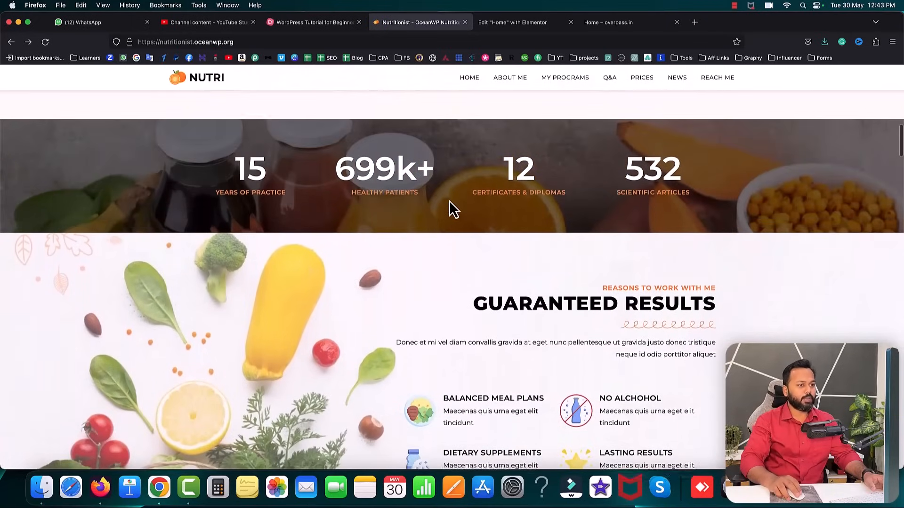
pyautogui.scroll(1, 450, 209)
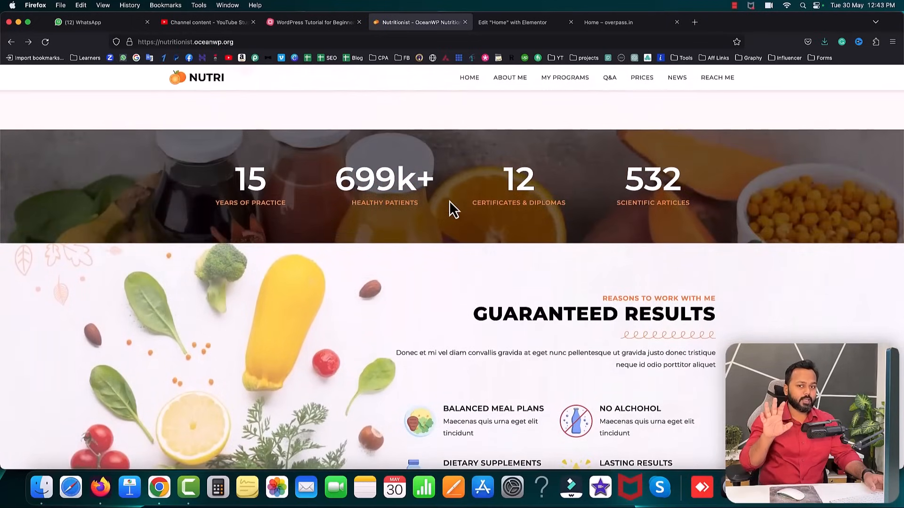
pyautogui.scroll(-1, 301, 179)
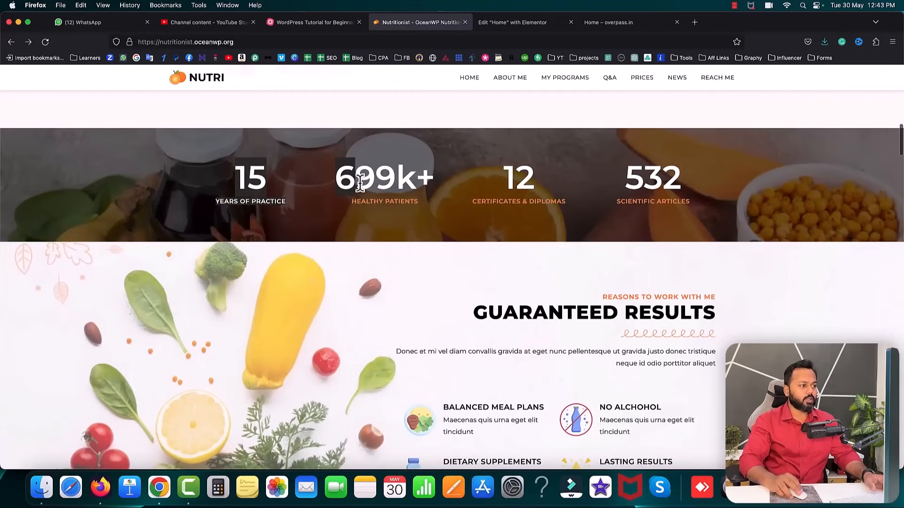
# - Reload the demo to replay the counters, then return to the Elementor editor
pyautogui.click(46, 42)
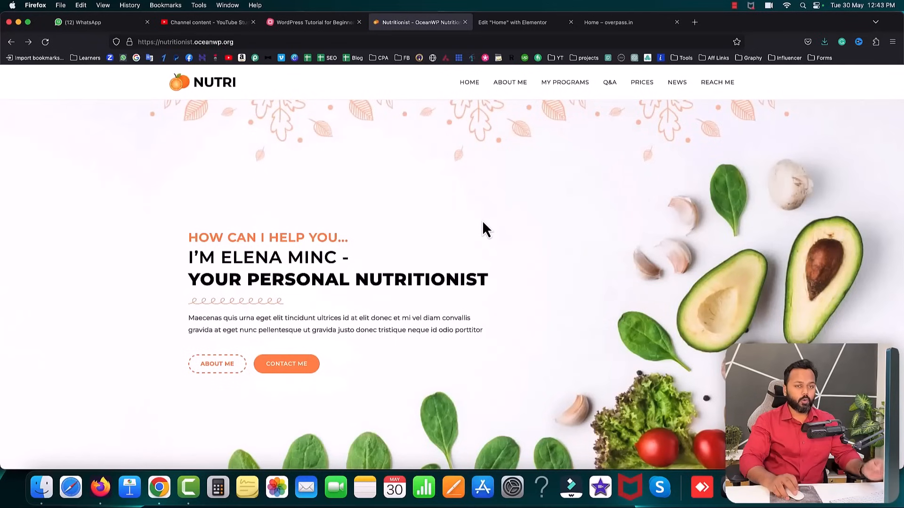
pyautogui.scroll(-6, 484, 222)
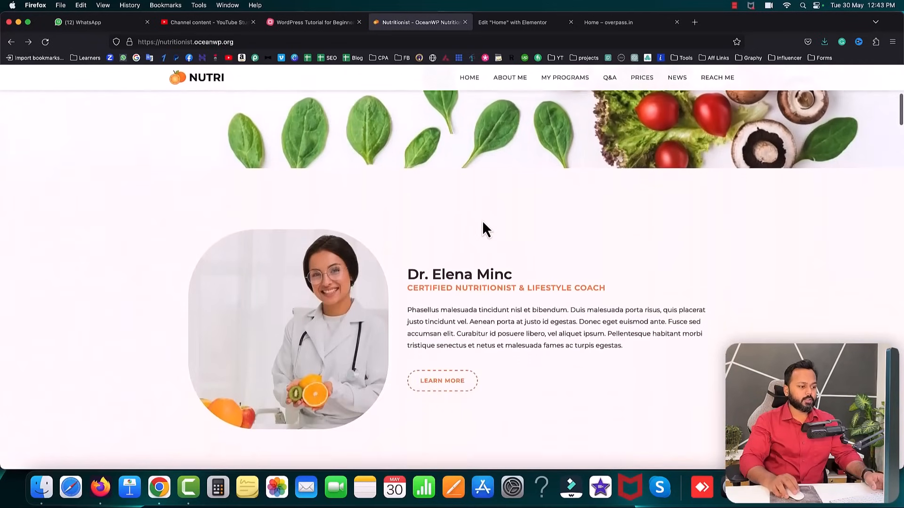
pyautogui.scroll(-5, 483, 222)
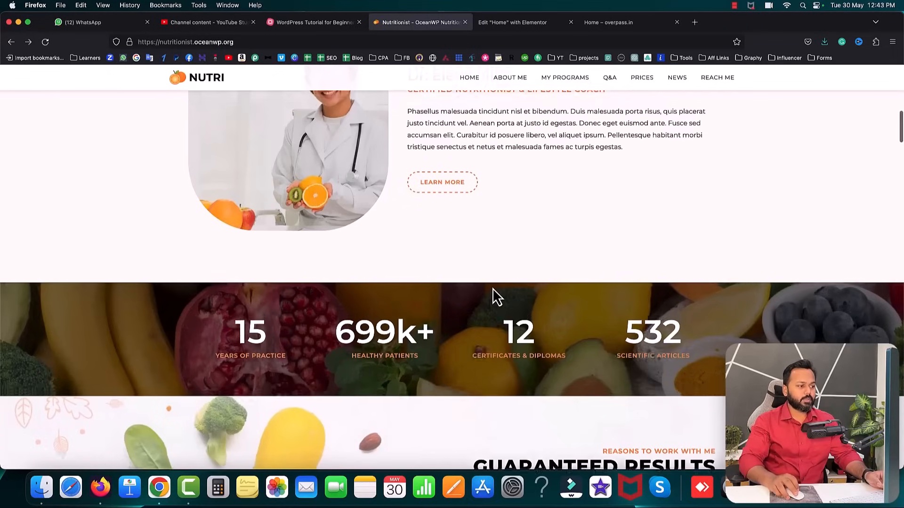
pyautogui.scroll(-3, 493, 297)
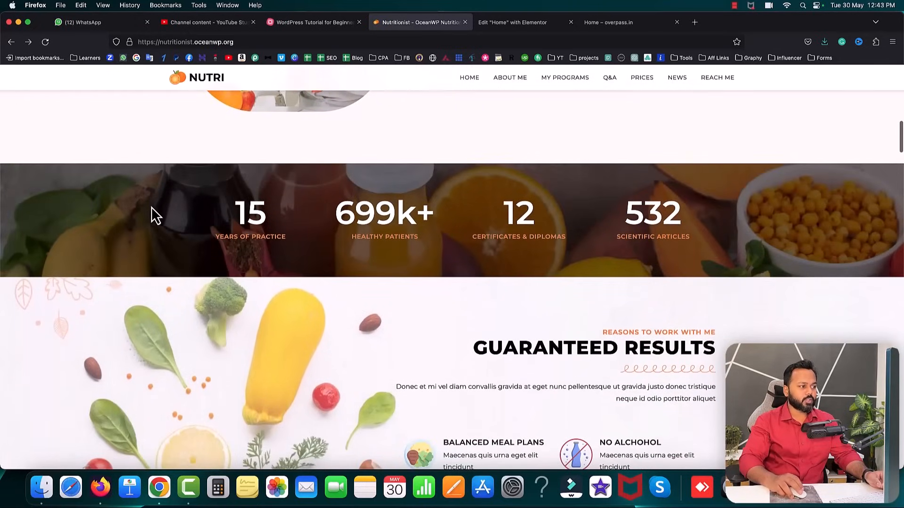
pyautogui.click(518, 23)
pyautogui.scroll(-3, 551, 246)
# - Add a one-column section with immunity-boosting-food-healthy-lifestyle-1.jpg uploaded as its classic background
pyautogui.click(513, 351)
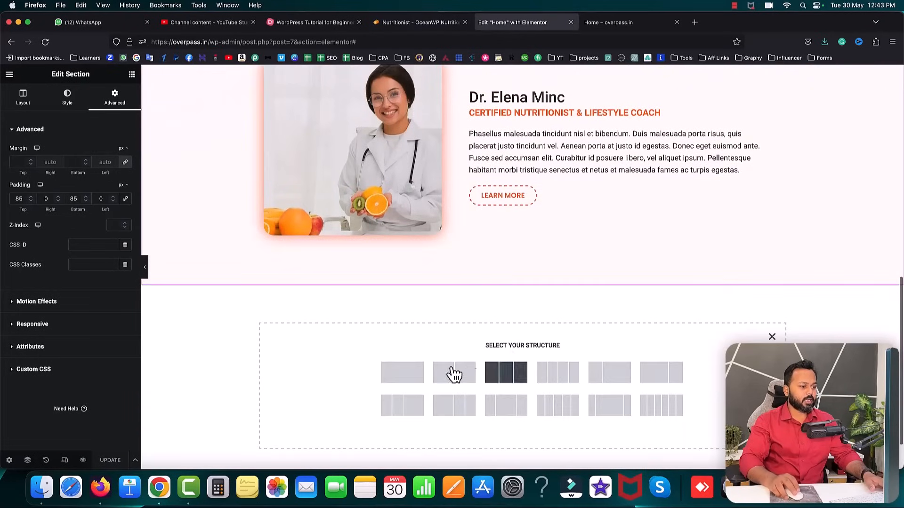
pyautogui.click(412, 373)
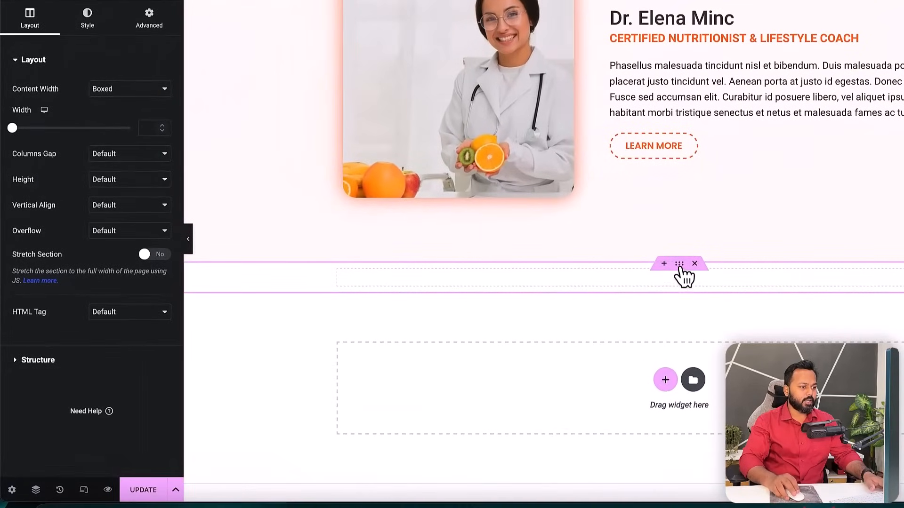
pyautogui.click(94, 18)
pyautogui.click(113, 115)
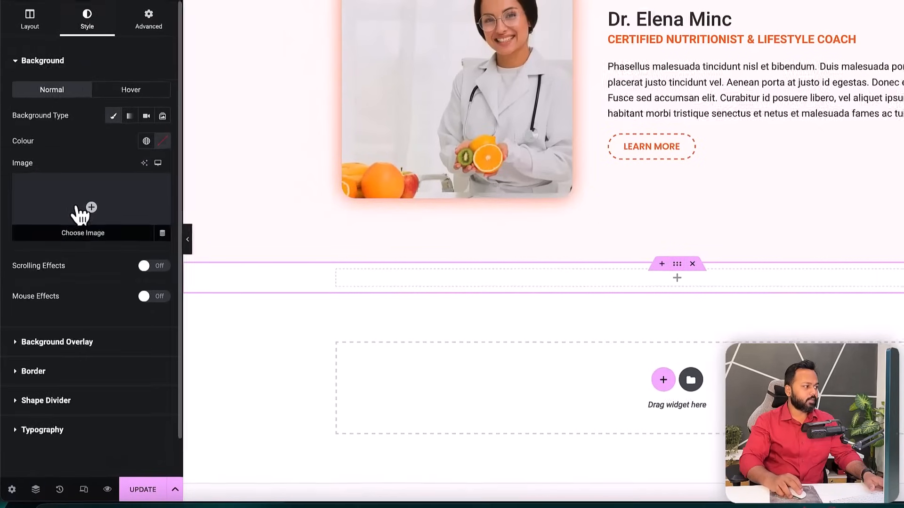
pyautogui.click(81, 214)
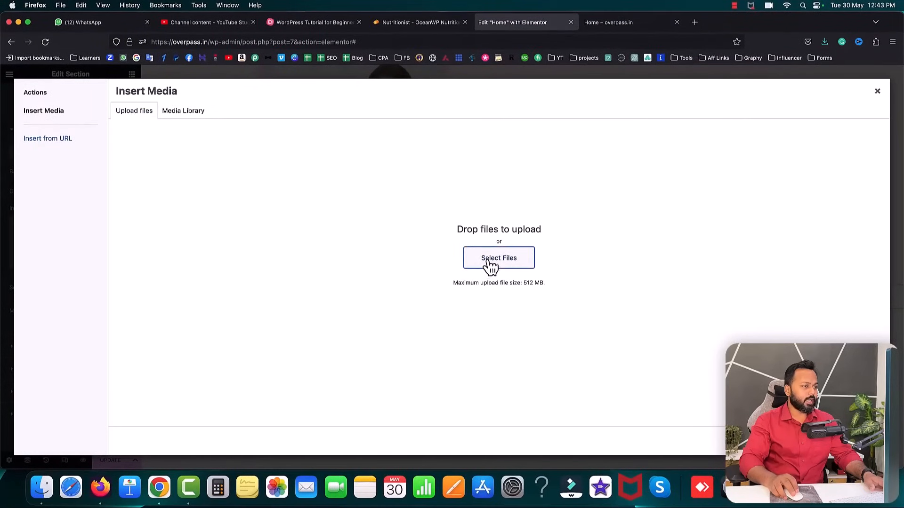
pyautogui.click(489, 264)
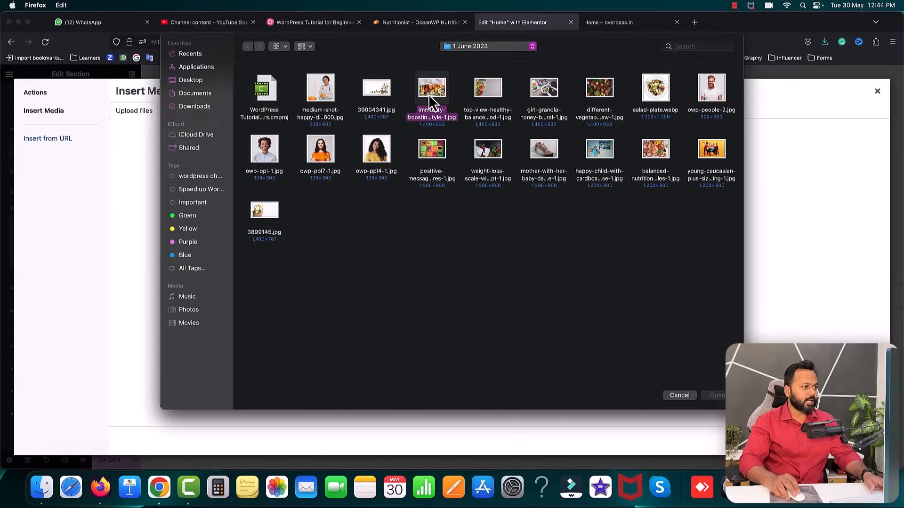
pyautogui.click(716, 396)
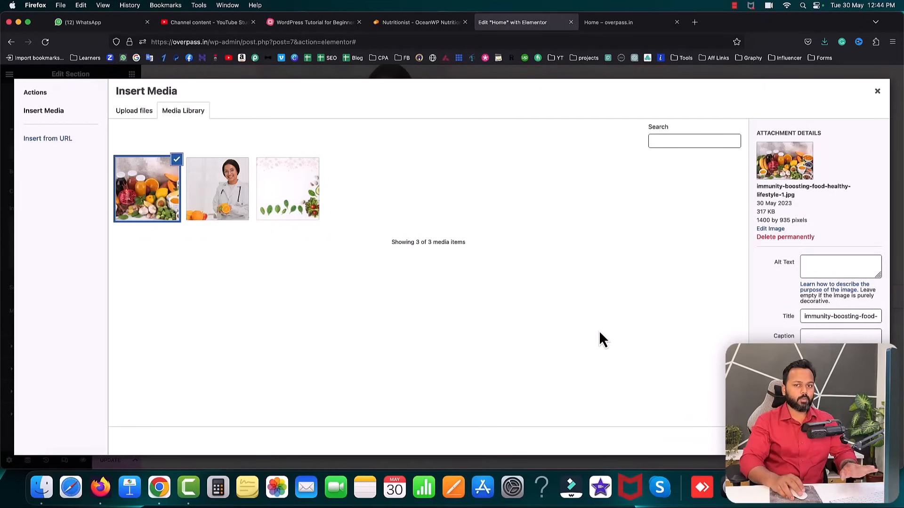
# - Set the food photo as the section background: Full size, Centre Centre, No-repeat, Cover
pyautogui.click(857, 441)
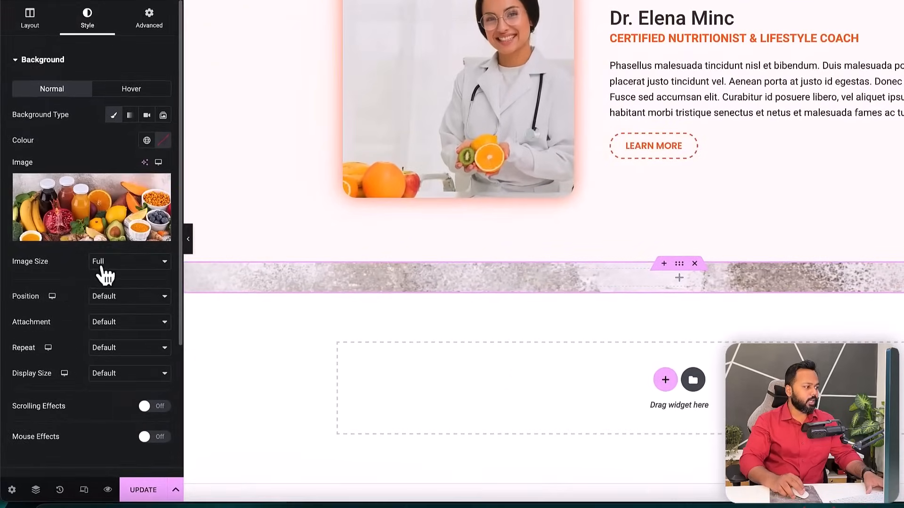
pyautogui.click(103, 267)
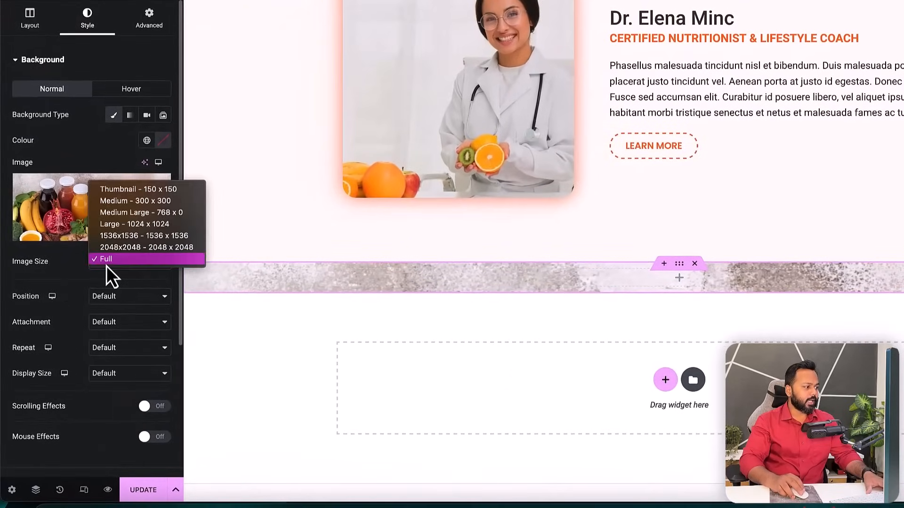
pyautogui.click(106, 264)
pyautogui.click(109, 294)
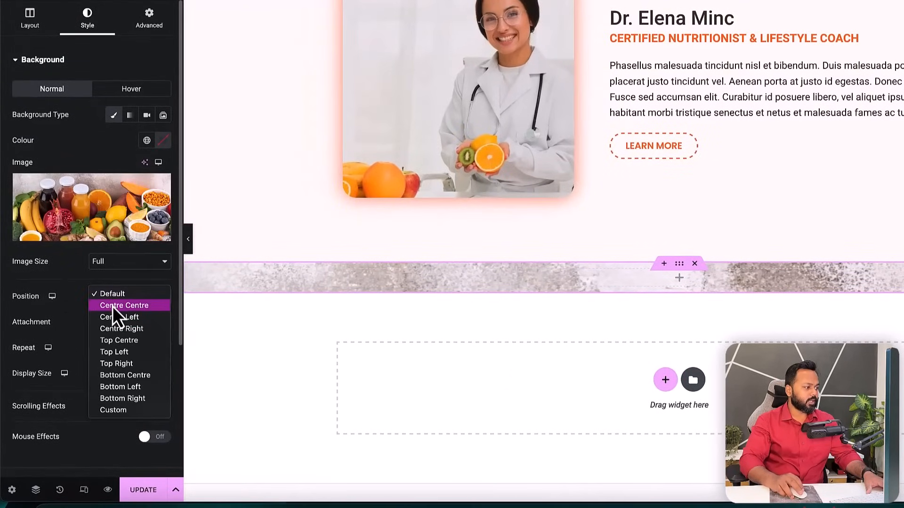
pyautogui.click(113, 306)
pyautogui.click(105, 348)
pyautogui.click(111, 360)
pyautogui.click(119, 377)
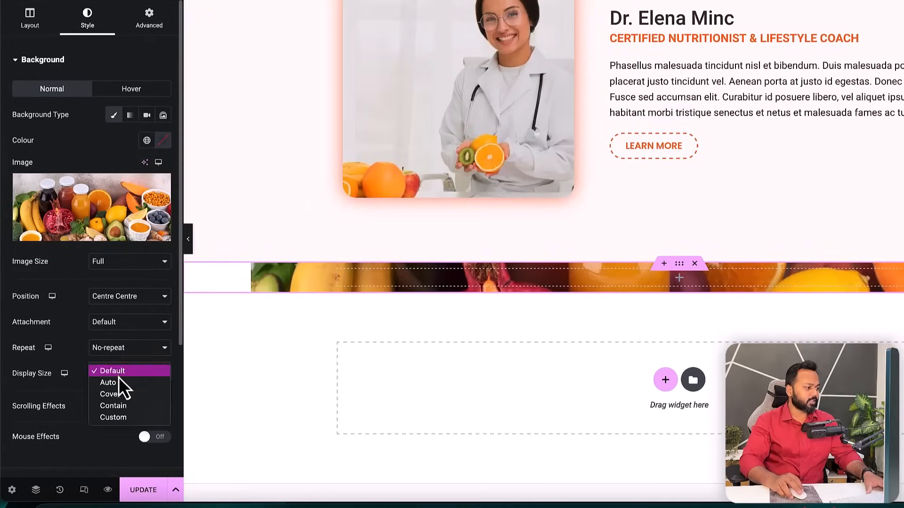
pyautogui.click(116, 395)
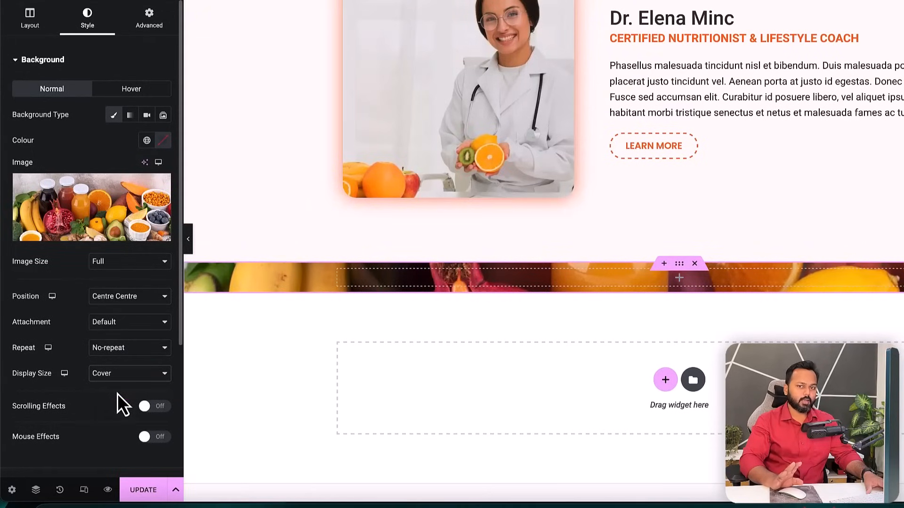
# - Drag an Inner Section widget into the section's column, then check the reference stats band
pyautogui.click(680, 281)
pyautogui.moveTo(24, 115); pyautogui.dragTo(372, 281)
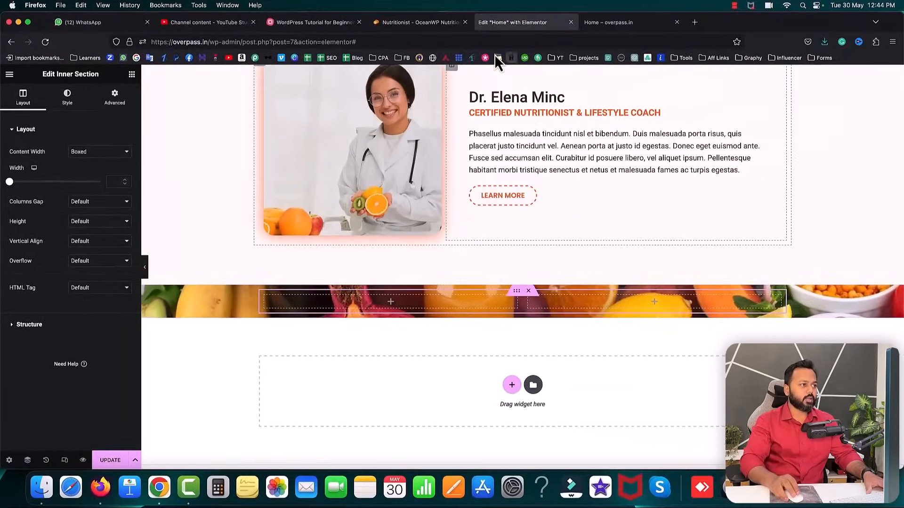
pyautogui.click(432, 26)
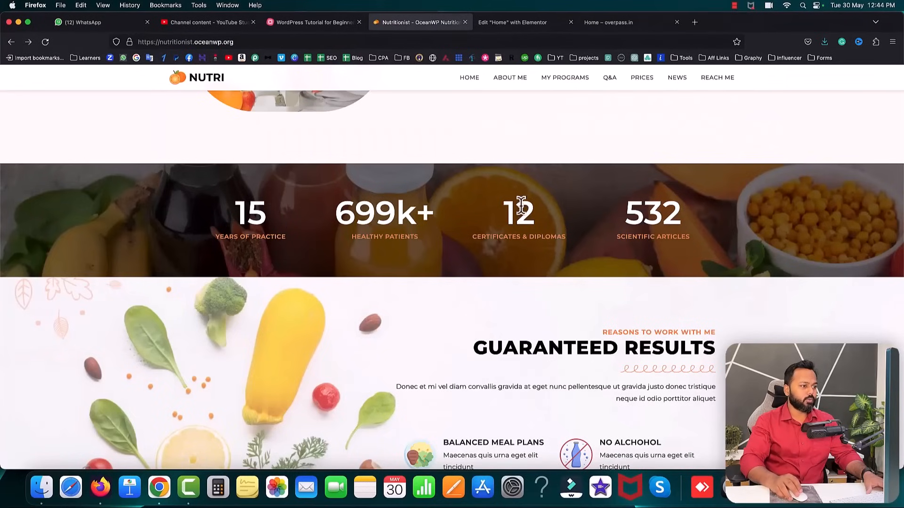
# - Add a third and a fourth column to the inner section
pyautogui.click(506, 26)
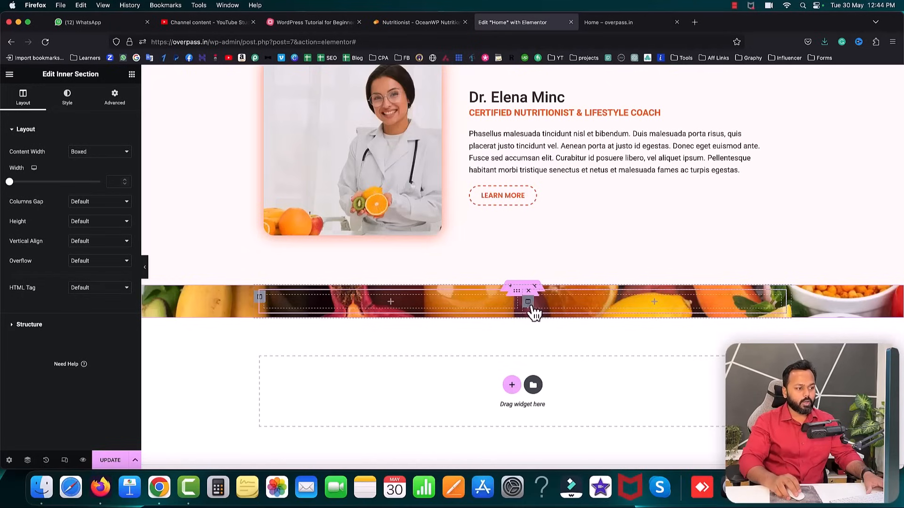
pyautogui.rightClick(529, 304)
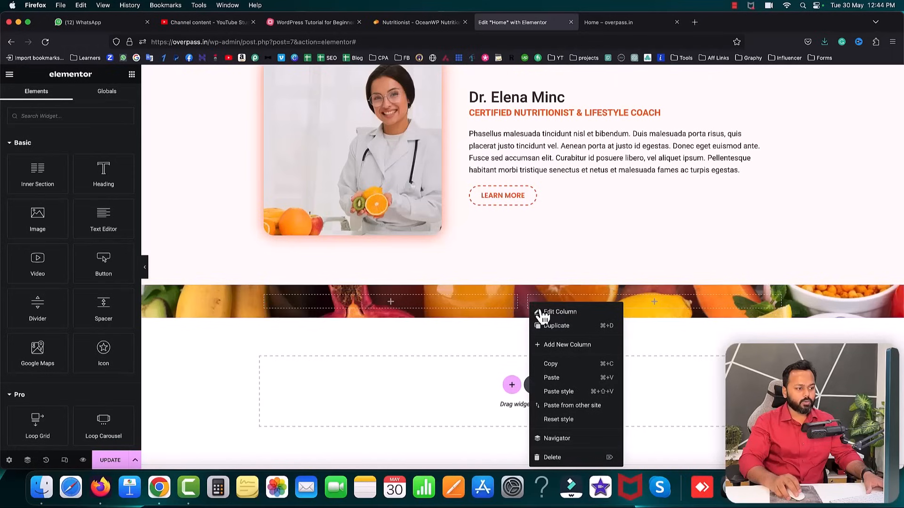
pyautogui.click(565, 348)
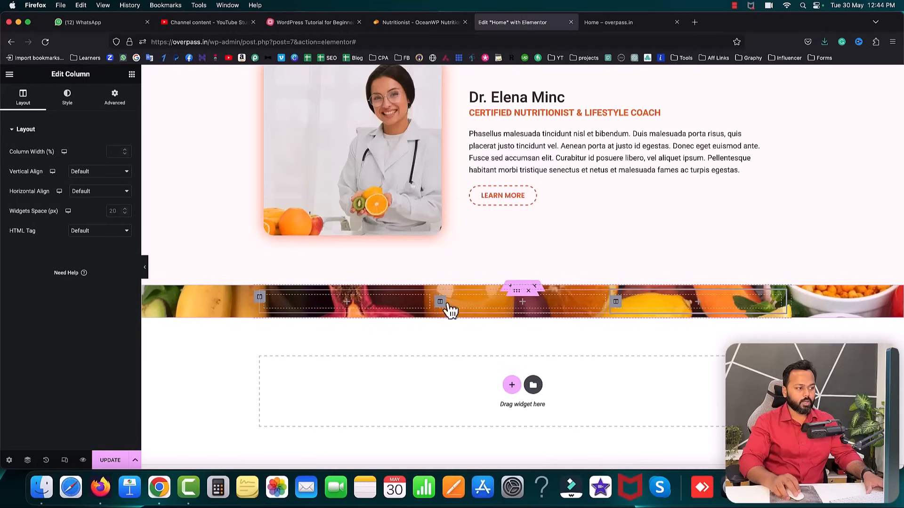
pyautogui.rightClick(615, 302)
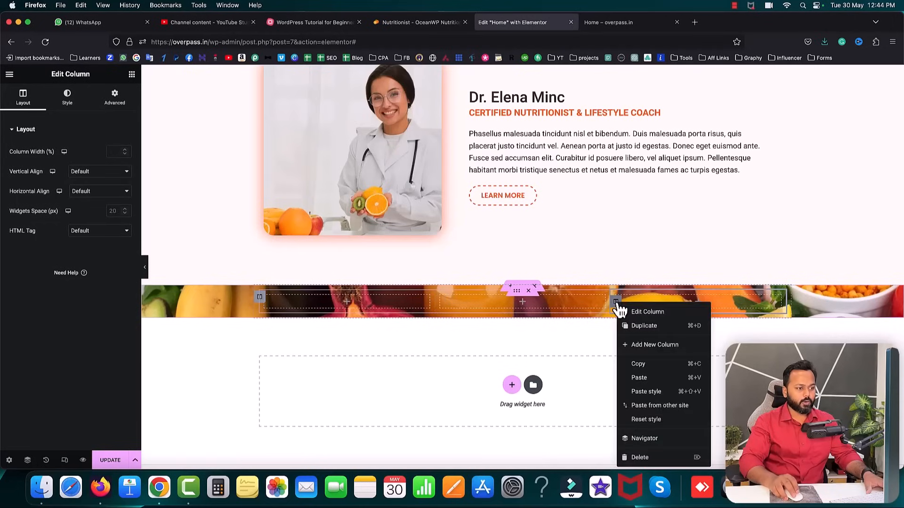
pyautogui.click(646, 349)
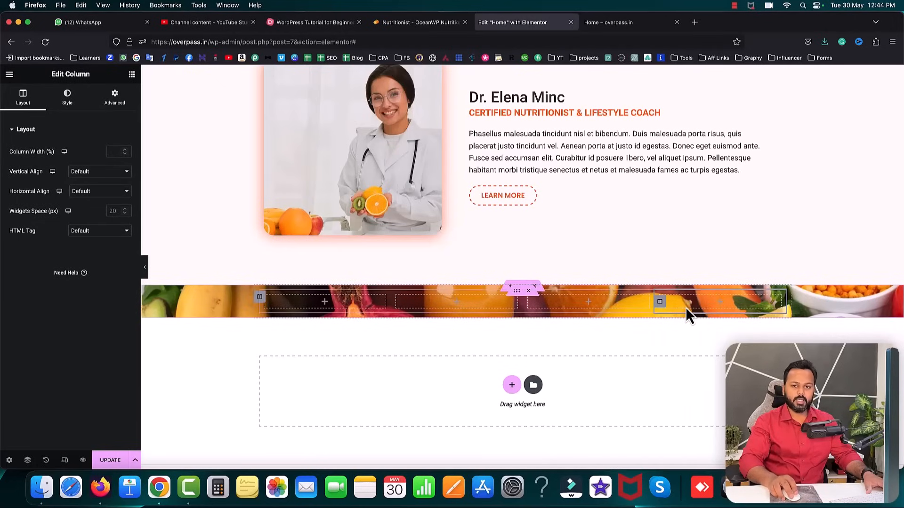
# - Search the first column's widget list for 'coun' to find the Counter widget
pyautogui.click(324, 304)
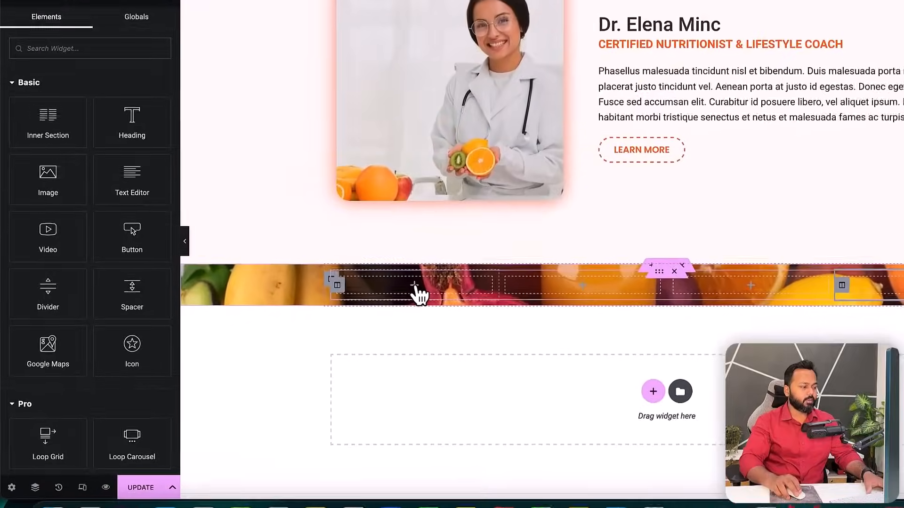
pyautogui.click(71, 100)
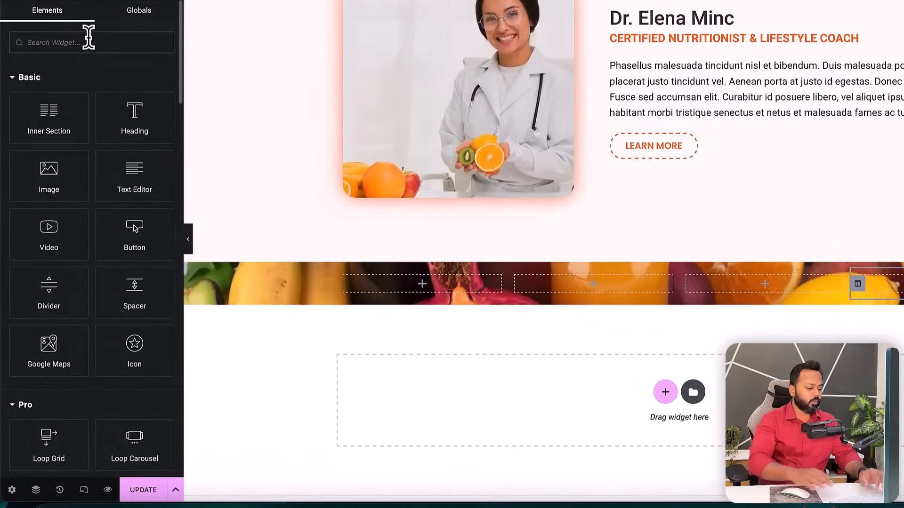
pyautogui.write('coun')
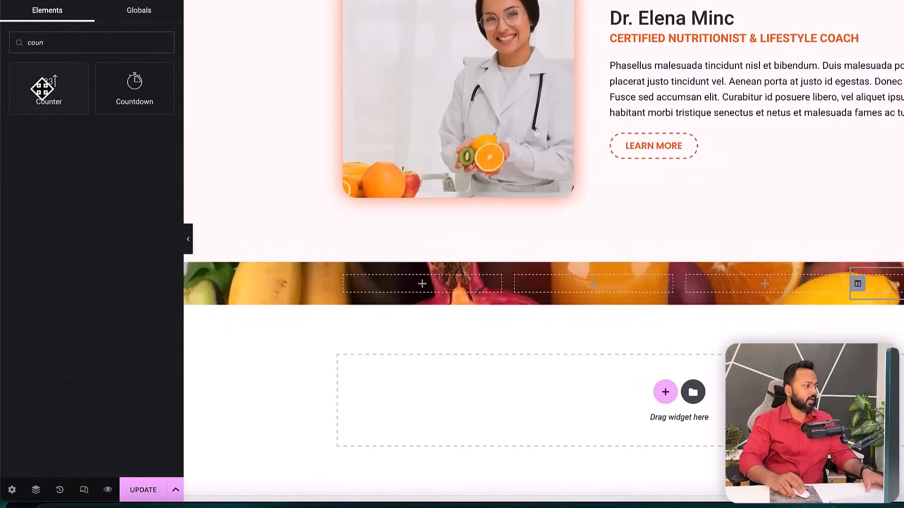
# - Drop a Counter into the first column with ending number 15 and title 'Years of practice'
pyautogui.moveTo(45, 91); pyautogui.dragTo(385, 290)
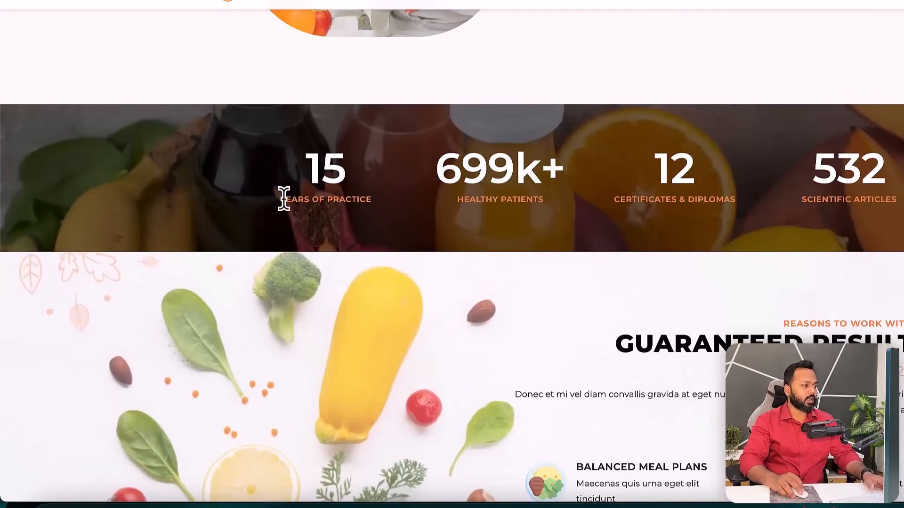
pyautogui.moveTo(283, 198); pyautogui.dragTo(334, 202)
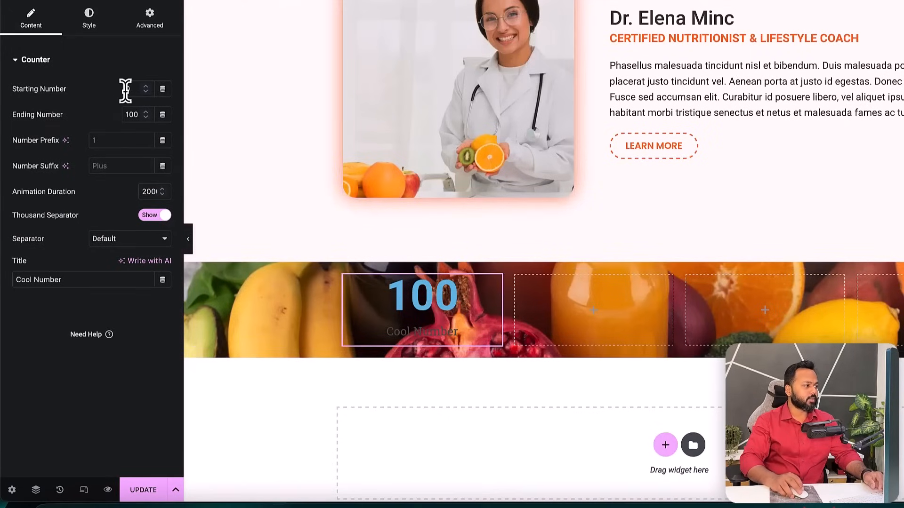
pyautogui.doubleClick(134, 114)
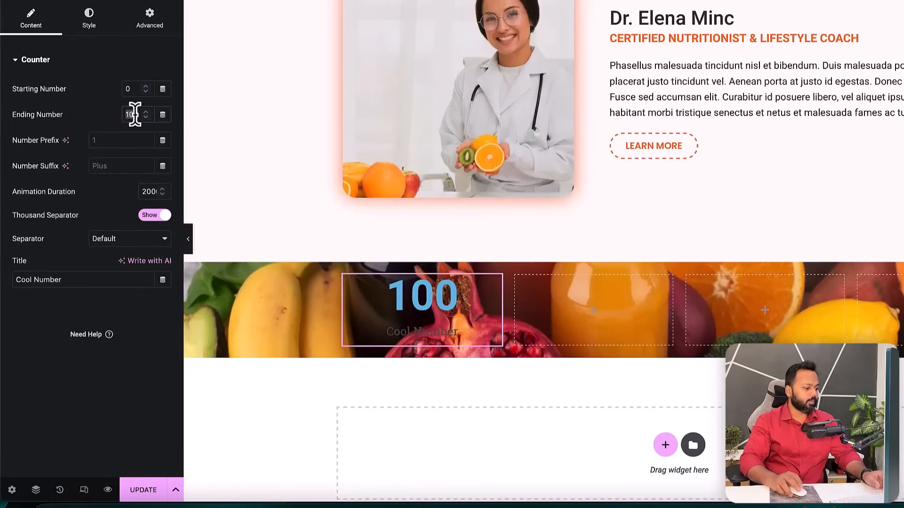
pyautogui.write('15')
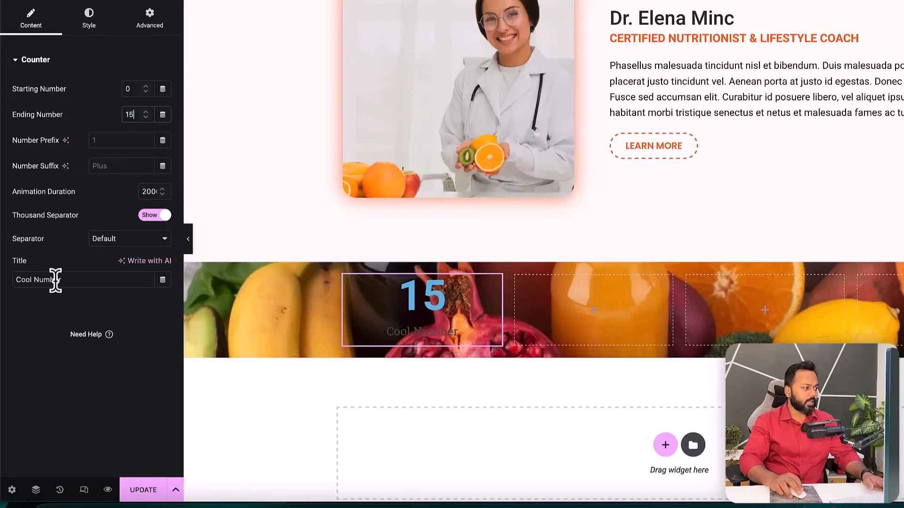
pyautogui.moveTo(67, 281); pyautogui.dragTo(6, 278)
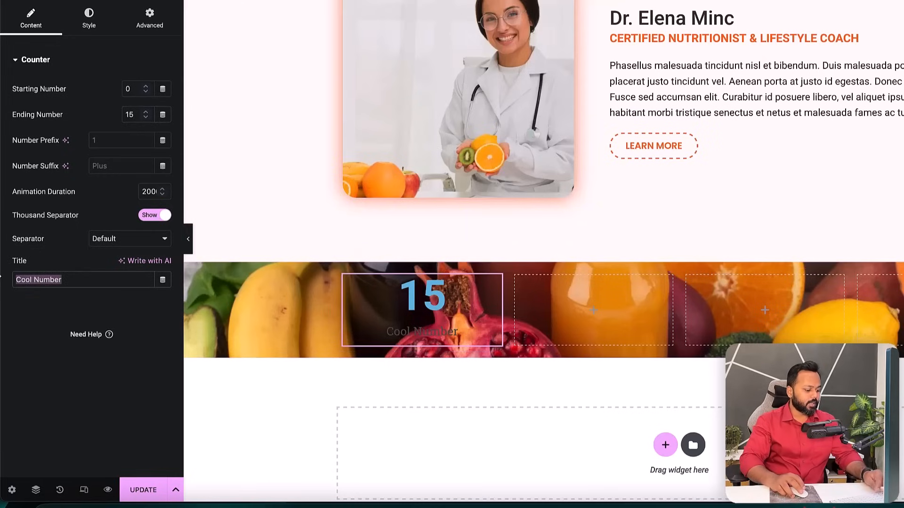
pyautogui.write('Years of practice')
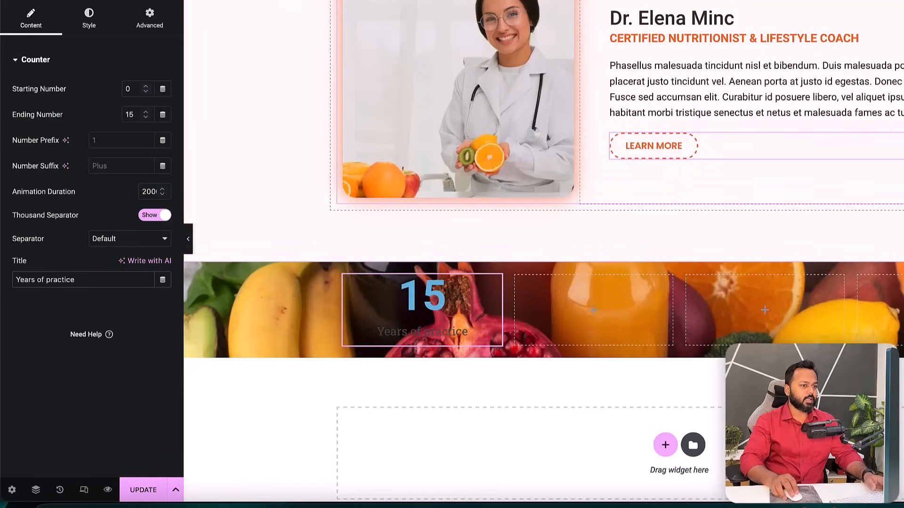
# - Copy the Learn More button's text colour #F8730F, then bring up the counter's Style settings
pyautogui.click(654, 146)
pyautogui.click(89, 23)
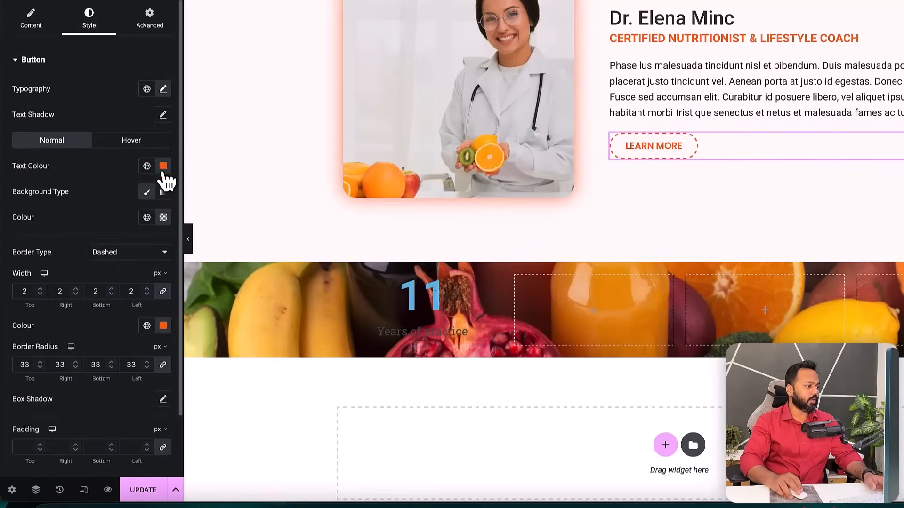
pyautogui.click(163, 167)
pyautogui.doubleClick(117, 341)
pyautogui.rightClick(117, 342)
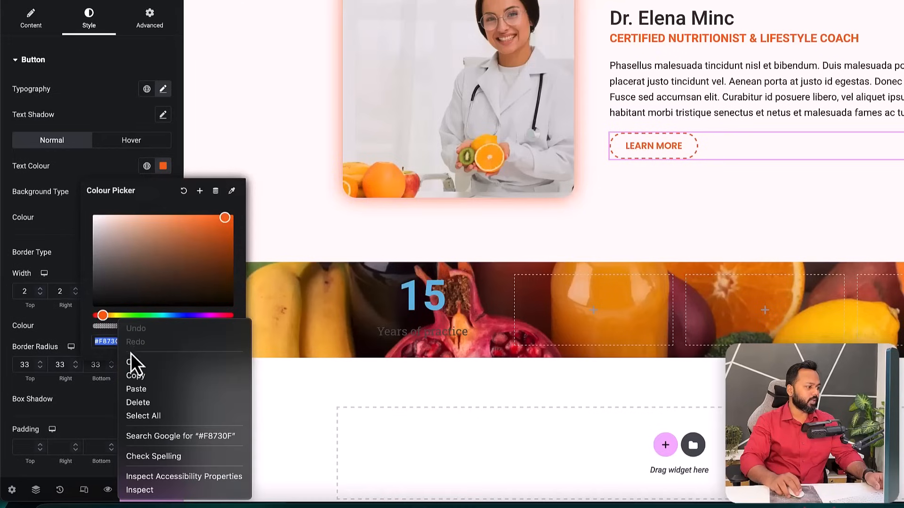
pyautogui.click(139, 375)
pyautogui.click(58, 217)
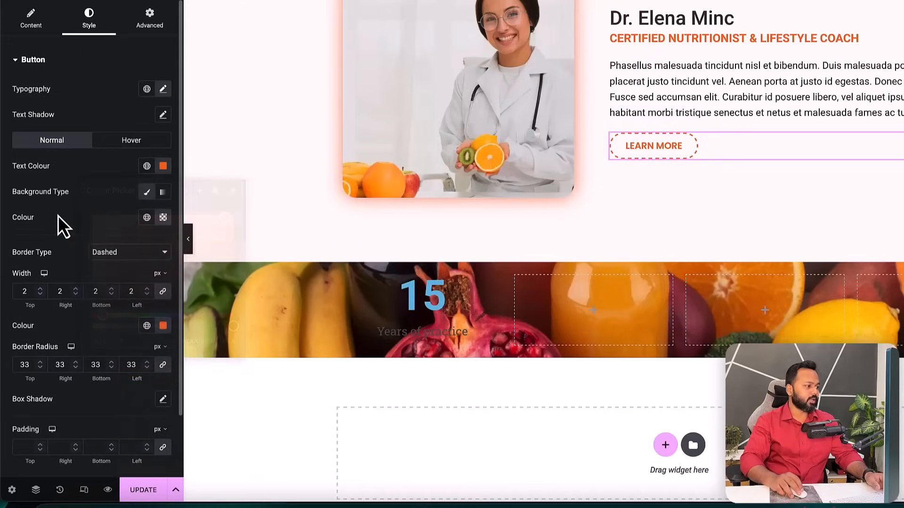
pyautogui.click(494, 294)
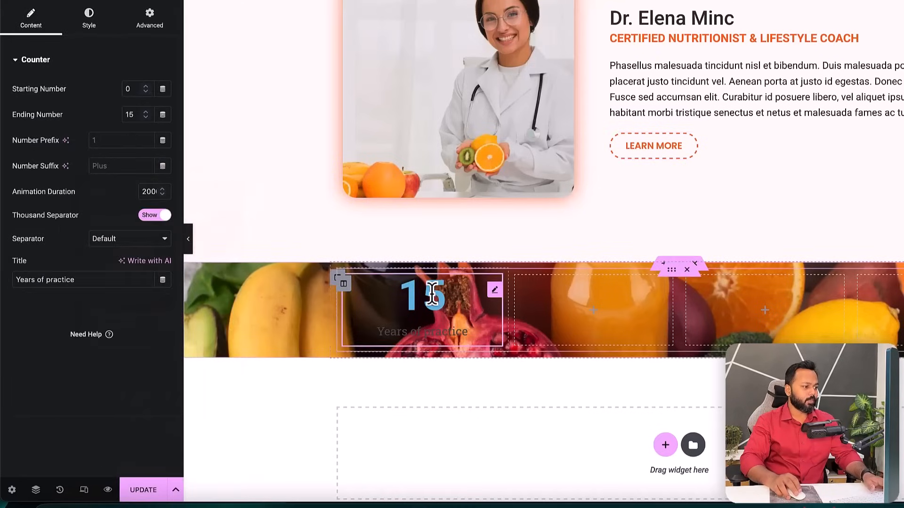
pyautogui.click(89, 19)
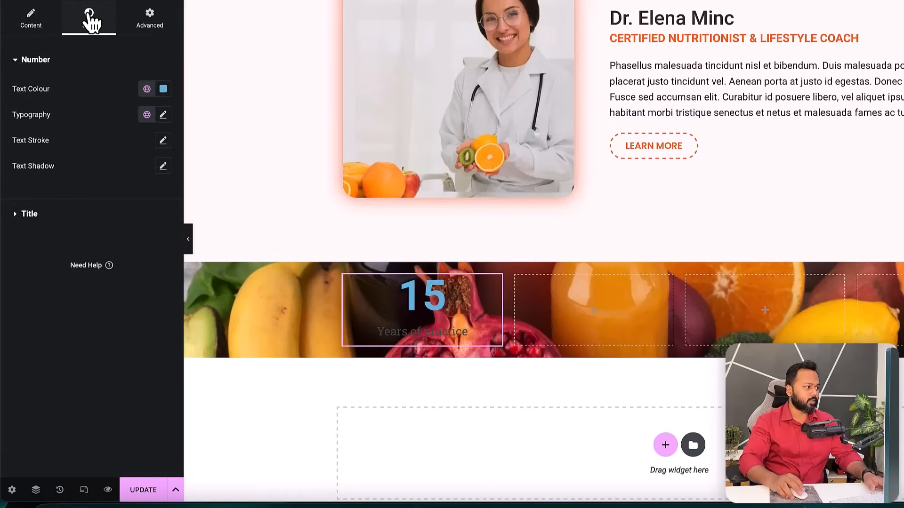
# - Make the counter number white and paste the orange #F8730F as the title colour
pyautogui.click(163, 89)
pyautogui.moveTo(137, 175); pyautogui.dragTo(87, 133)
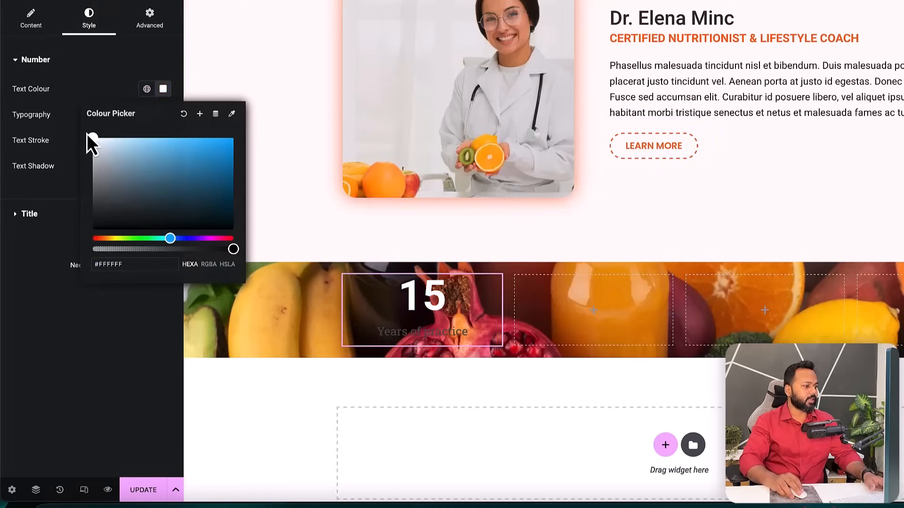
pyautogui.click(66, 97)
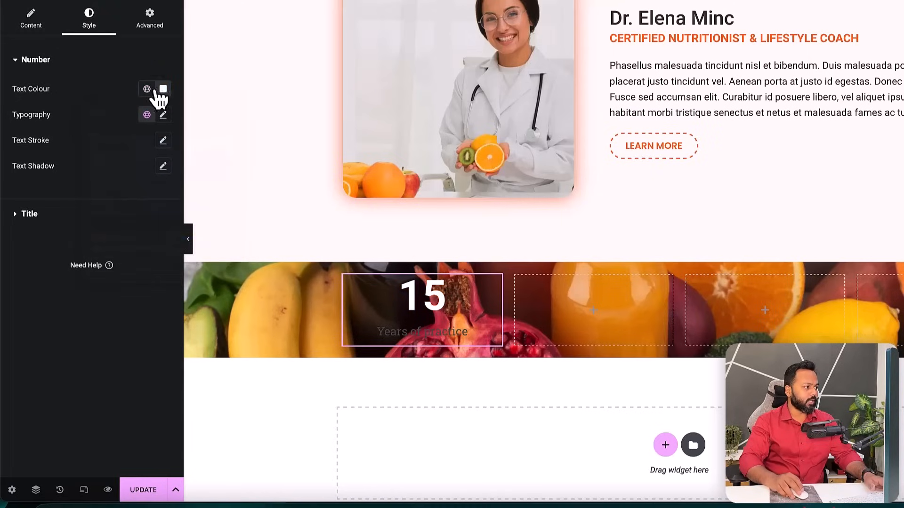
pyautogui.click(28, 216)
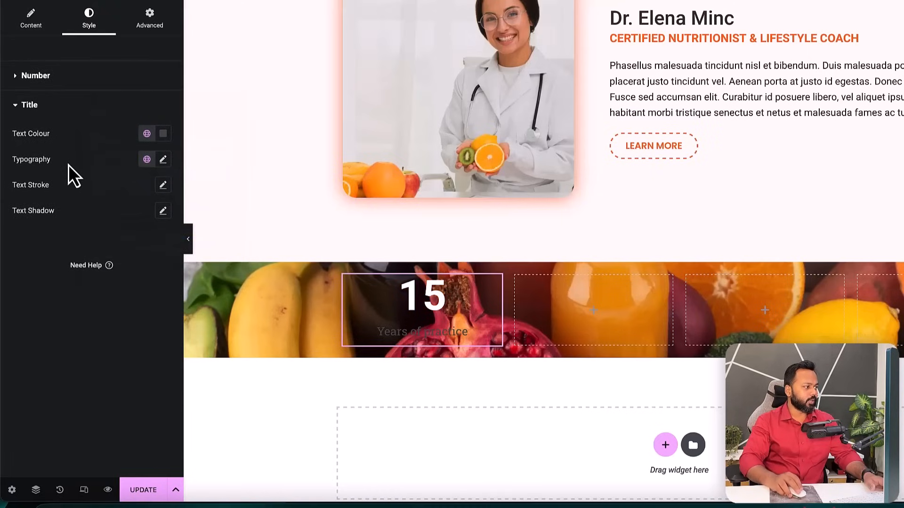
pyautogui.click(163, 135)
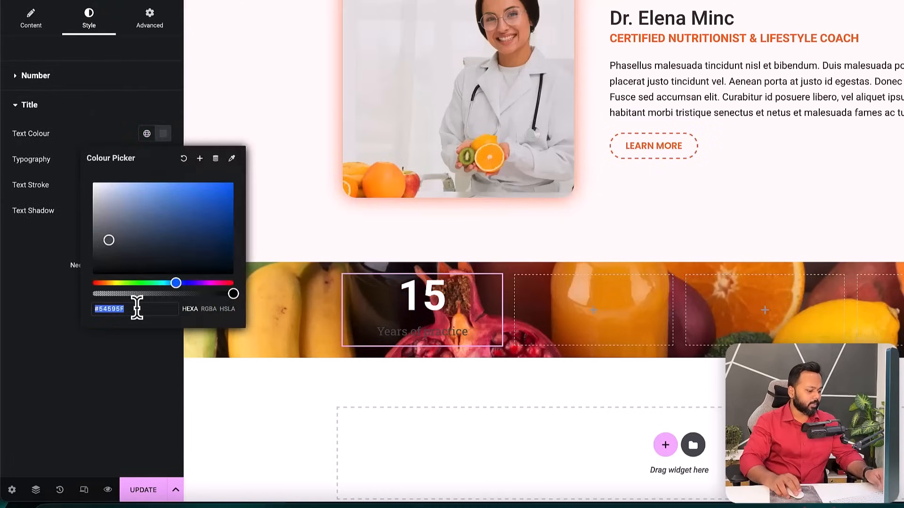
pyautogui.hotkey('ctrl', 'v')
pyautogui.click(73, 145)
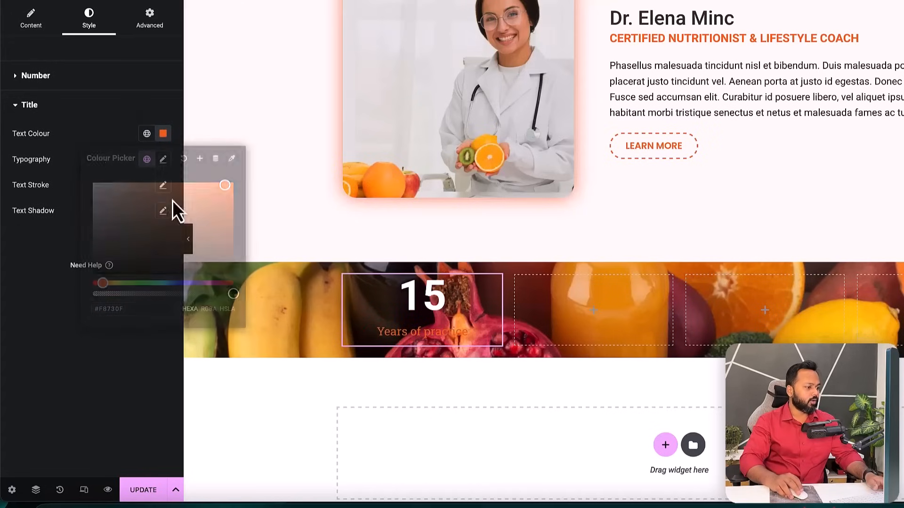
# - Set the counter title typography to Poppins, uppercase, 14 px, weight 600 Semi Bold
pyautogui.click(162, 160)
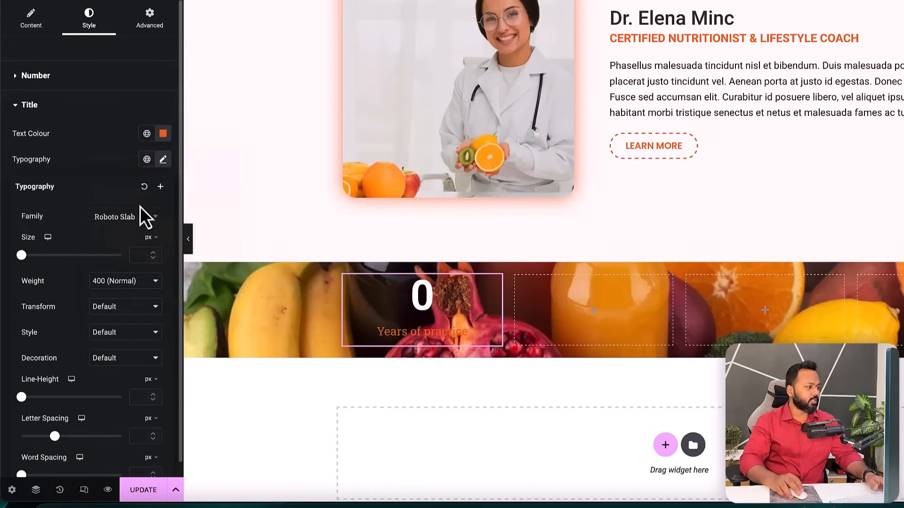
pyautogui.click(137, 217)
pyautogui.write('popp')
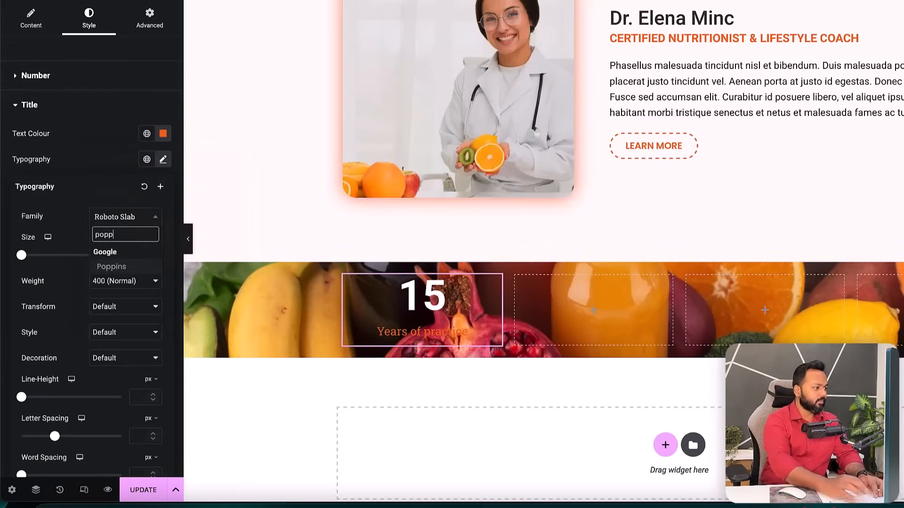
pyautogui.click(118, 266)
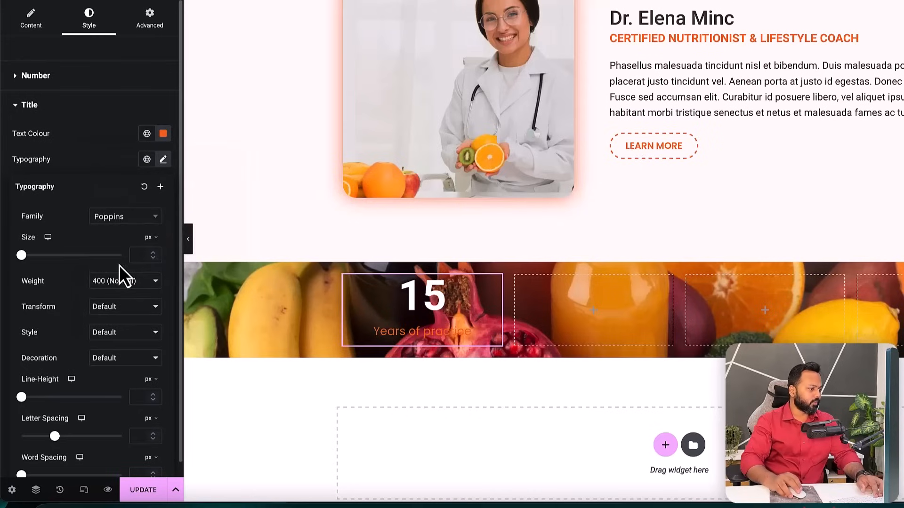
pyautogui.click(108, 315)
pyautogui.click(111, 318)
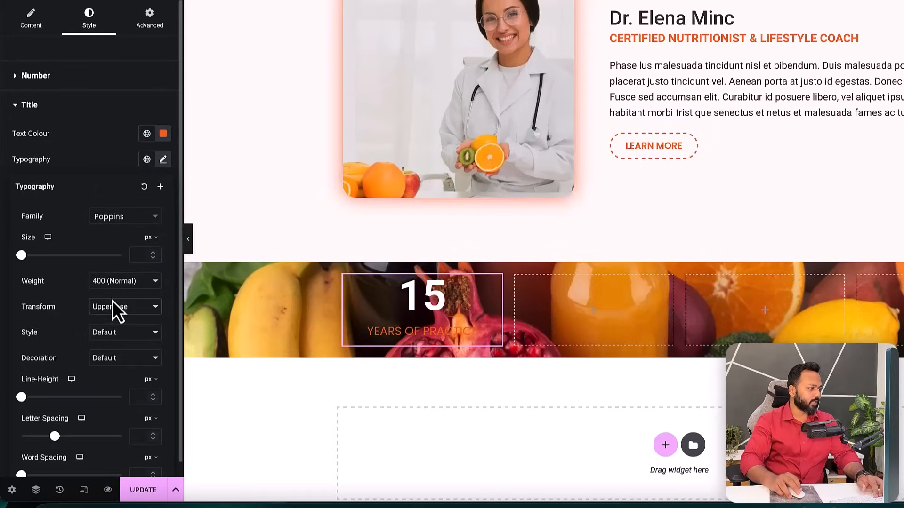
pyautogui.click(115, 284)
pyautogui.click(115, 291)
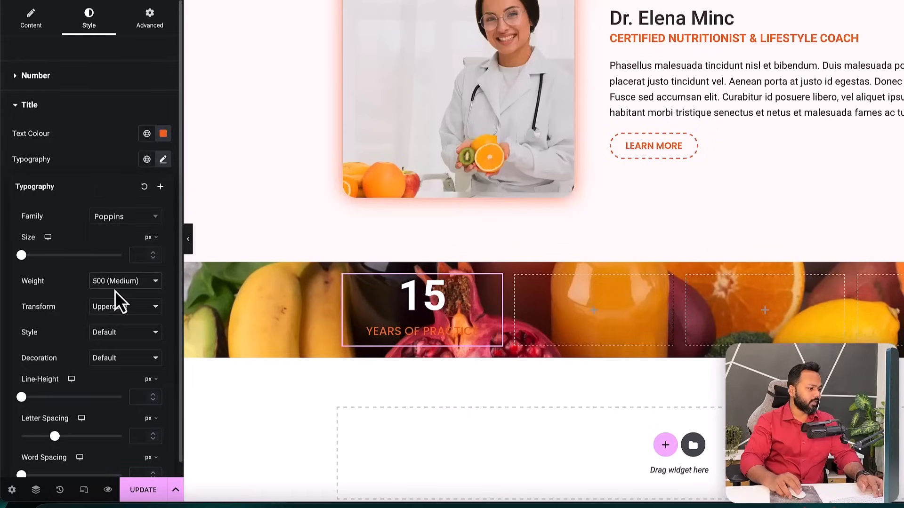
pyautogui.click(154, 254)
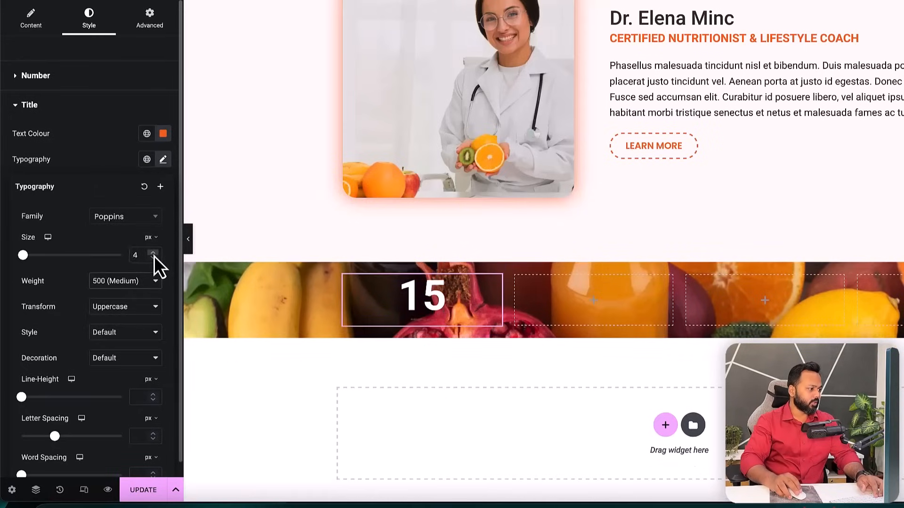
pyautogui.click(154, 255)
pyautogui.click(133, 281)
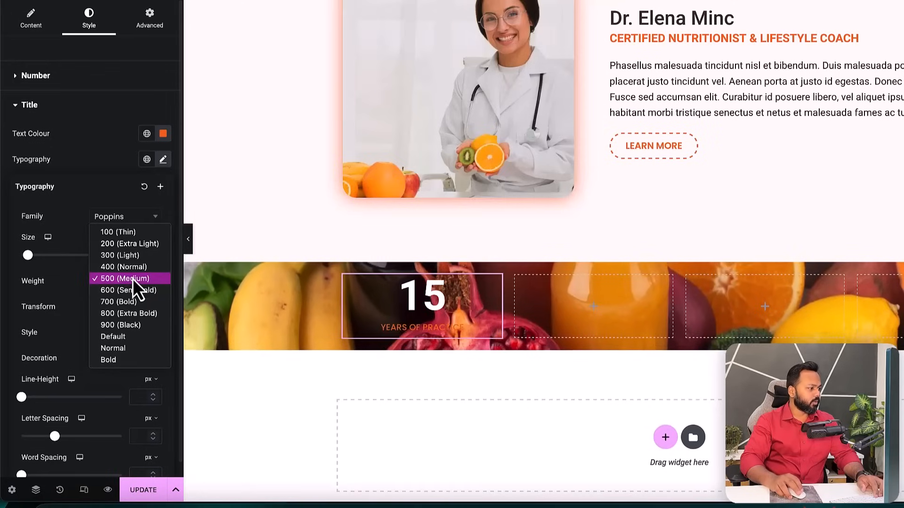
pyautogui.click(131, 290)
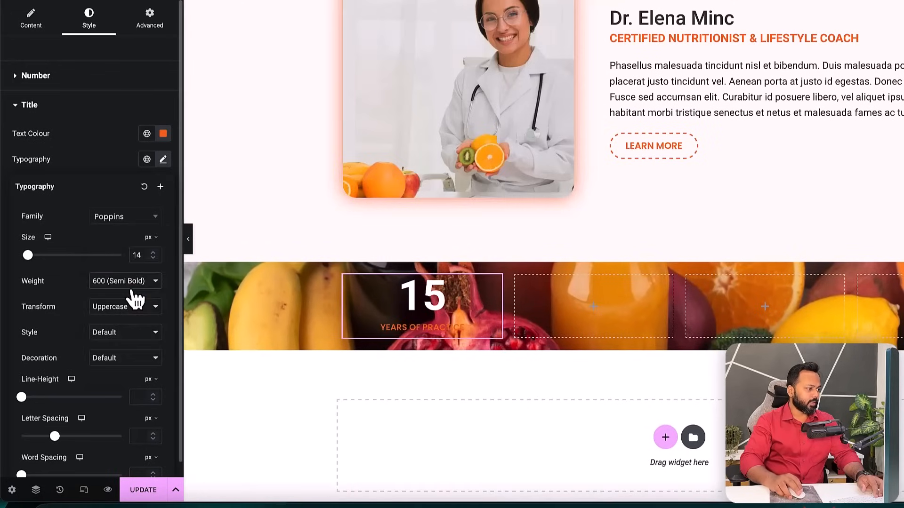
pyautogui.click(83, 166)
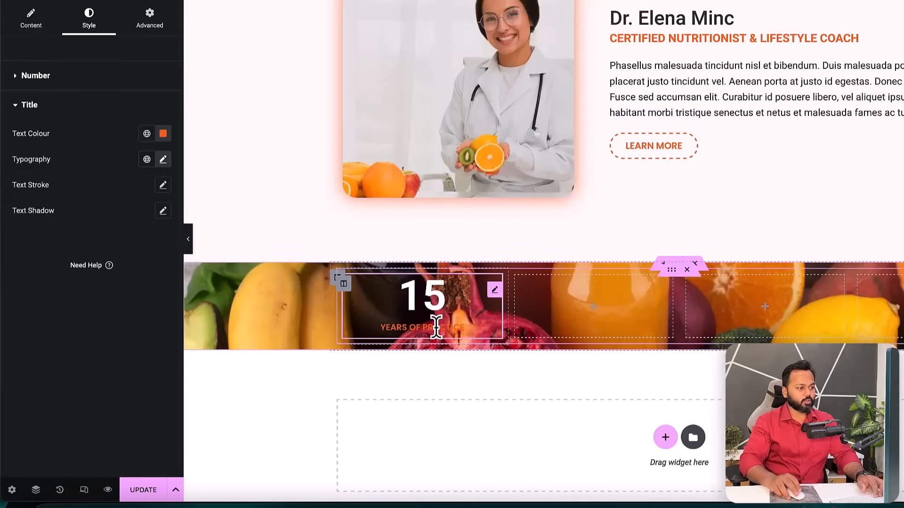
pyautogui.click(806, 1)
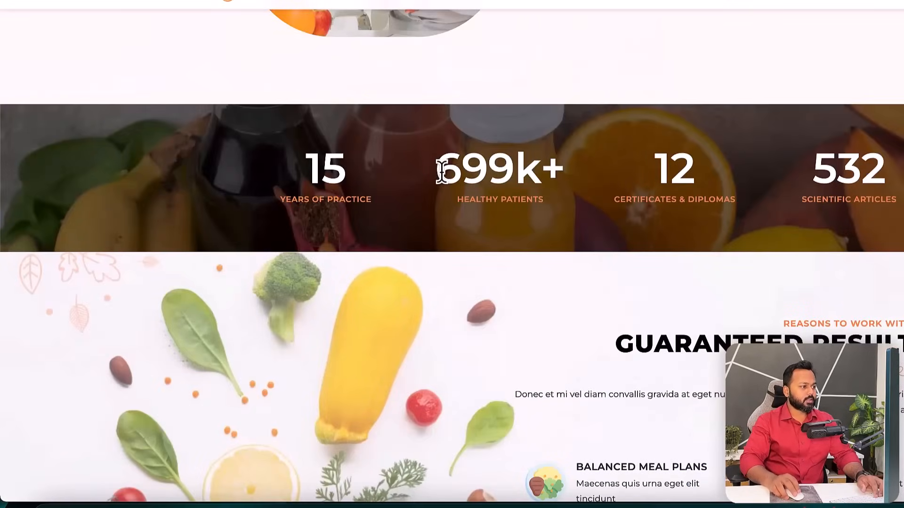
pyautogui.moveTo(441, 169); pyautogui.dragTo(504, 170)
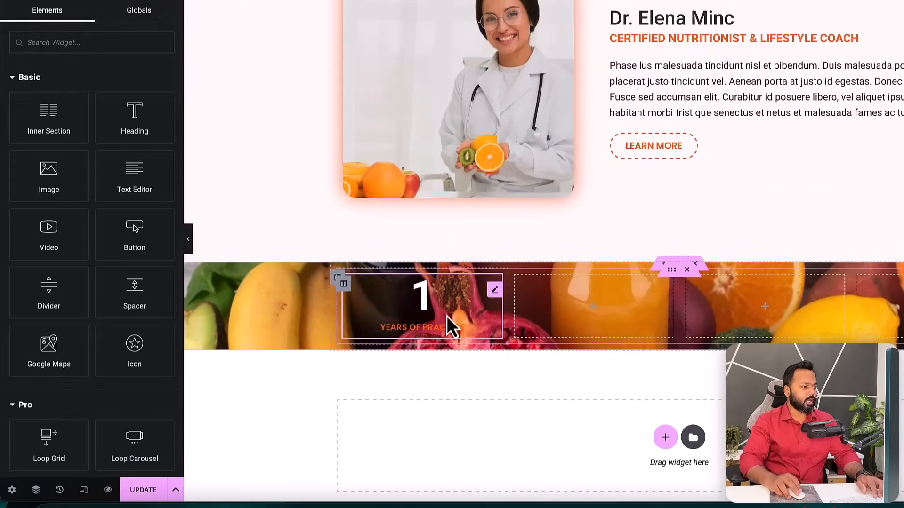
# - Duplicate the 15 counter into column two, set ending number 699 and suffix k+
pyautogui.rightClick(495, 293)
pyautogui.click(518, 300)
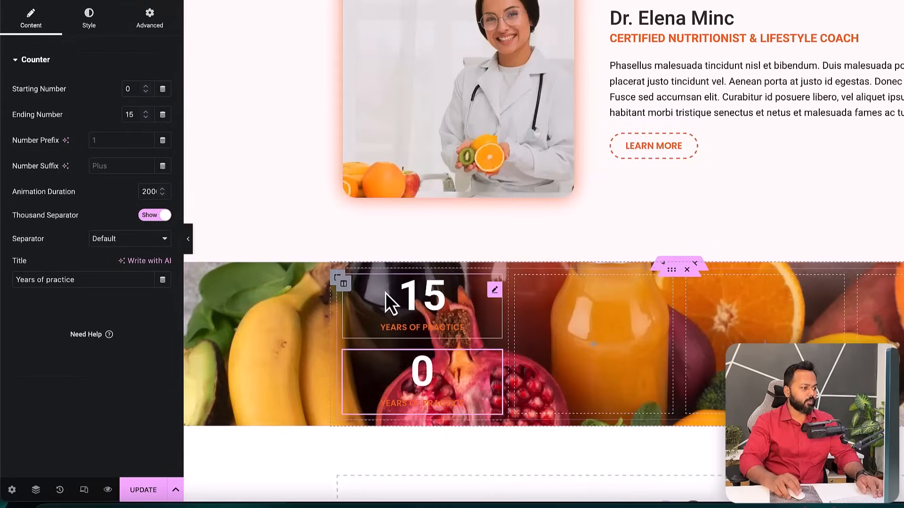
pyautogui.moveTo(496, 297); pyautogui.dragTo(556, 304)
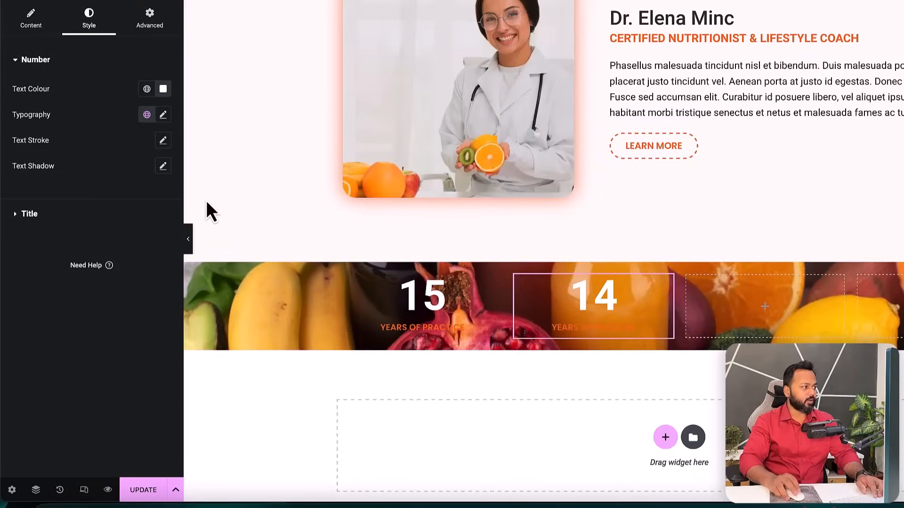
pyautogui.click(31, 21)
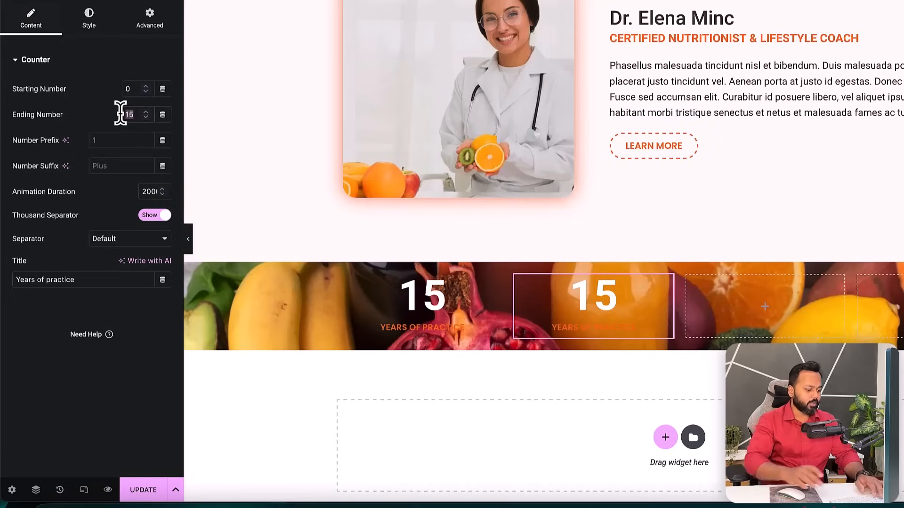
pyautogui.write('699')
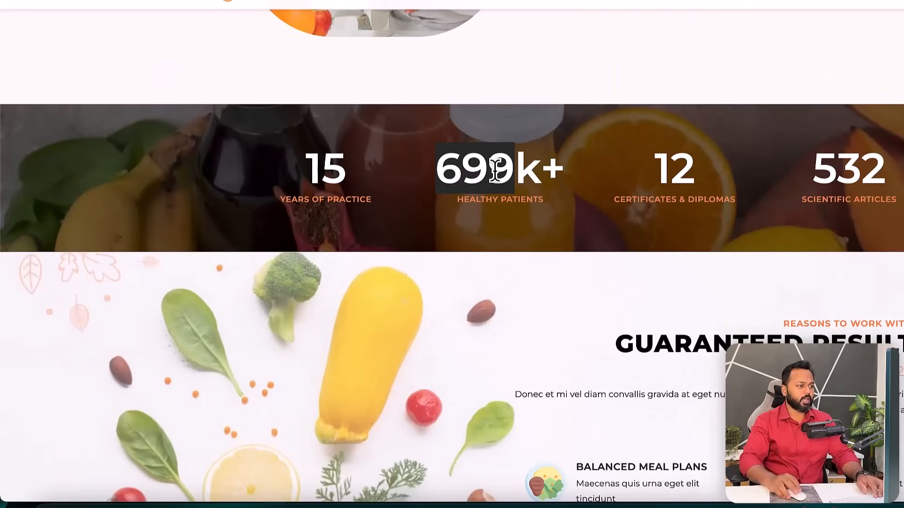
pyautogui.moveTo(516, 172); pyautogui.dragTo(558, 166)
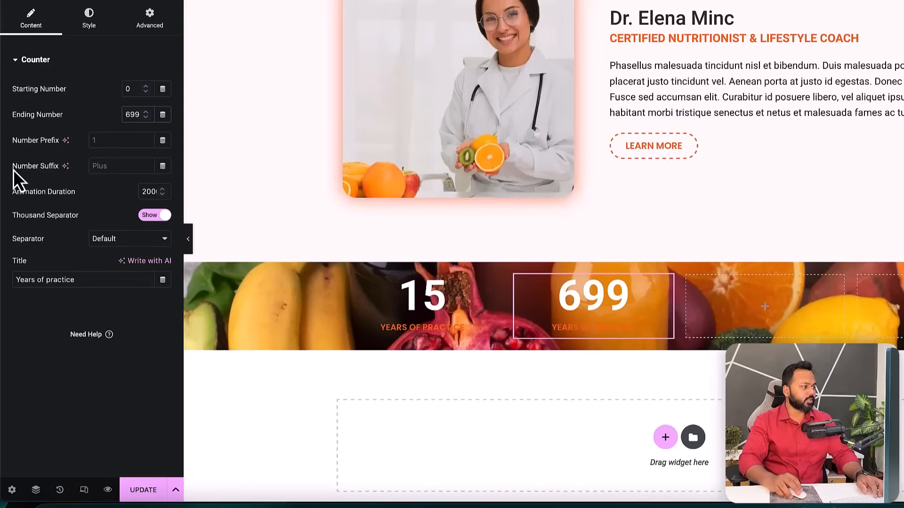
pyautogui.click(100, 166)
pyautogui.write('k+')
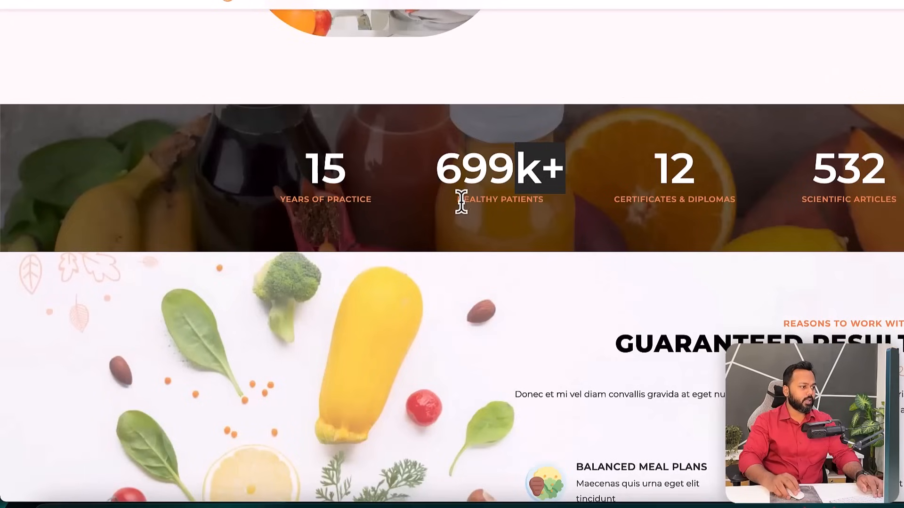
pyautogui.moveTo(460, 203); pyautogui.dragTo(533, 203)
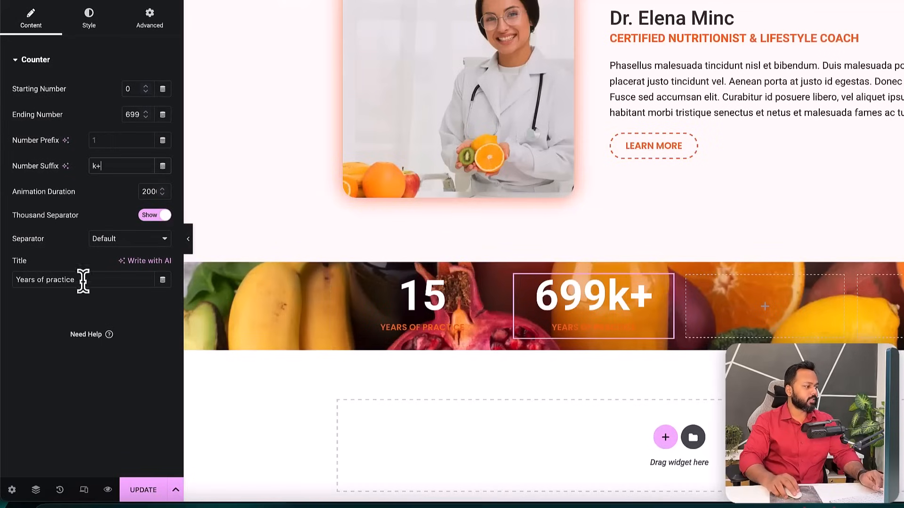
# - Retitle the 699k+ counter 'Healthy patients' and duplicate it into the third column
pyautogui.moveTo(83, 280); pyautogui.dragTo(5, 276)
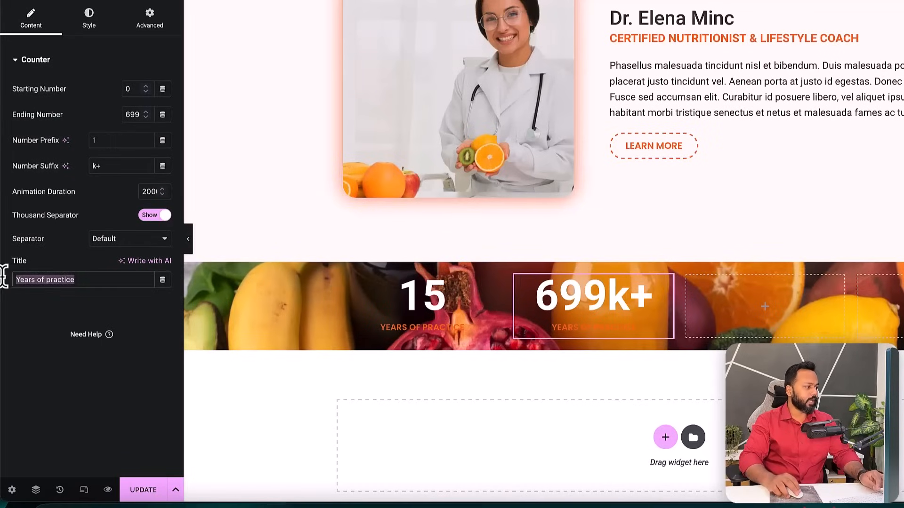
pyautogui.write('Healthy patients')
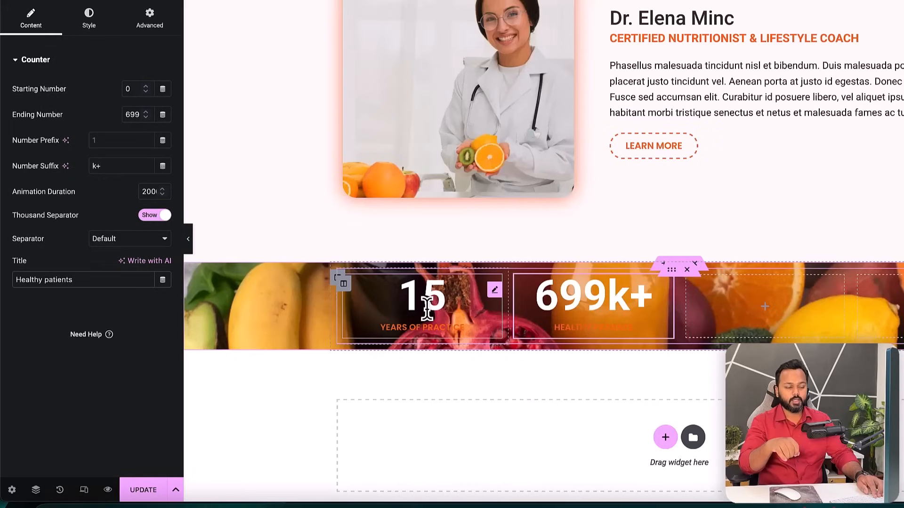
pyautogui.rightClick(676, 297)
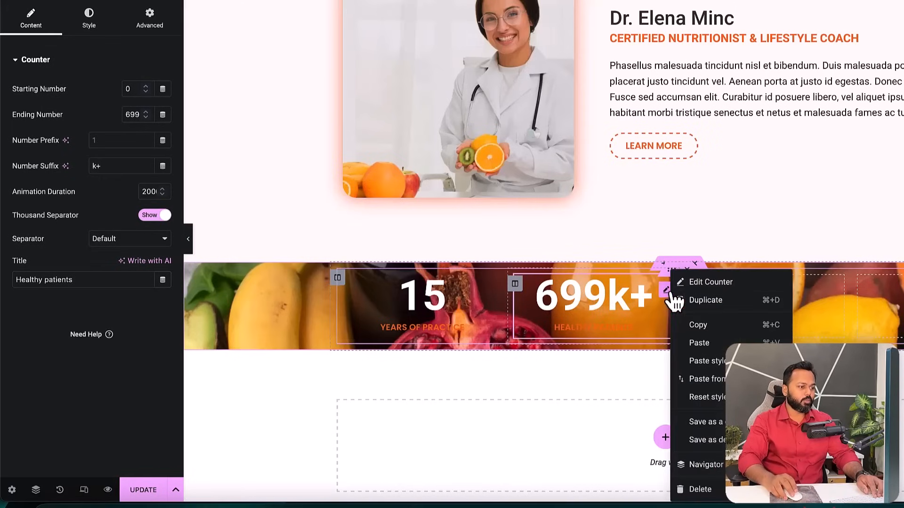
pyautogui.click(695, 307)
pyautogui.moveTo(667, 283); pyautogui.dragTo(736, 302)
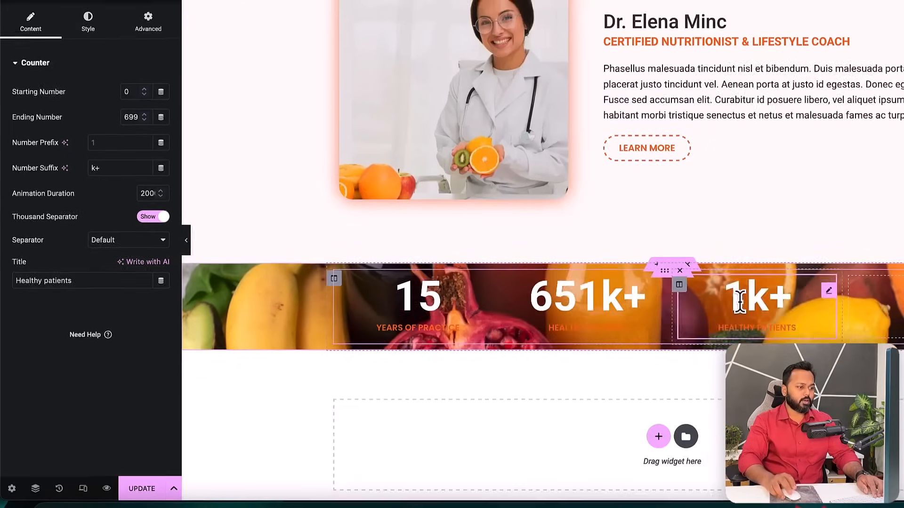
# - Set the third counter to 12 without the k+ suffix, titled 'Certificates & diplomas'
pyautogui.click(426, 25)
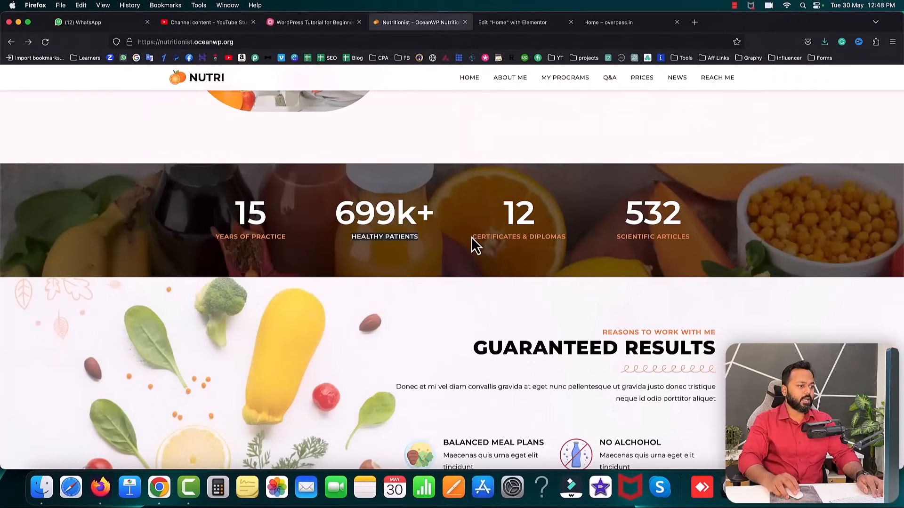
pyautogui.moveTo(472, 236); pyautogui.dragTo(530, 237)
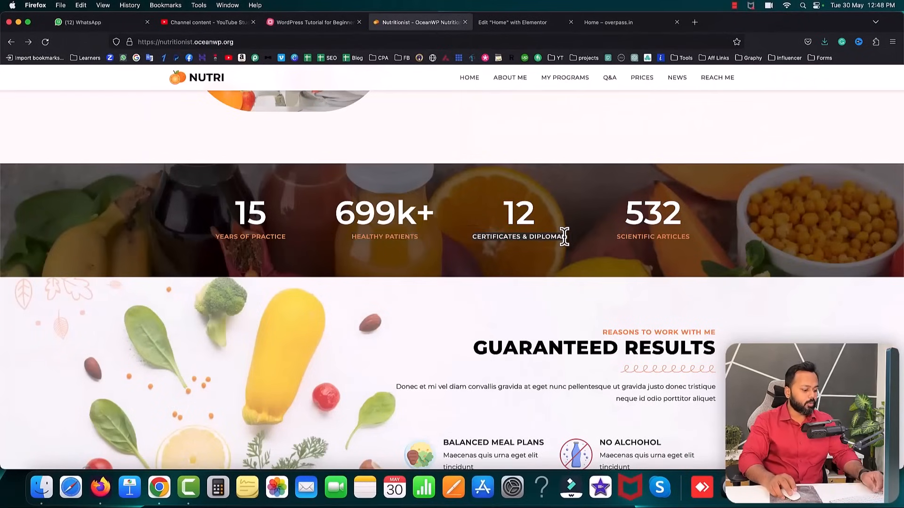
pyautogui.click(487, 27)
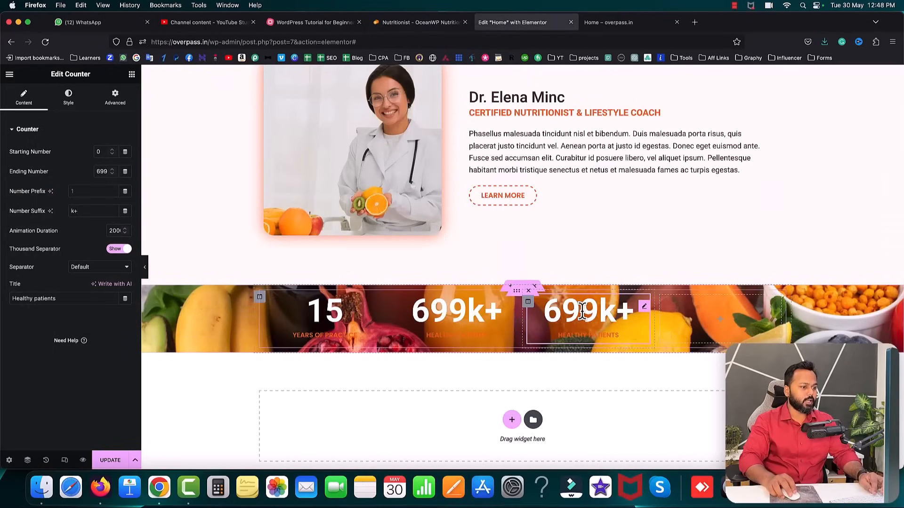
pyautogui.doubleClick(102, 172)
pyautogui.write('1')
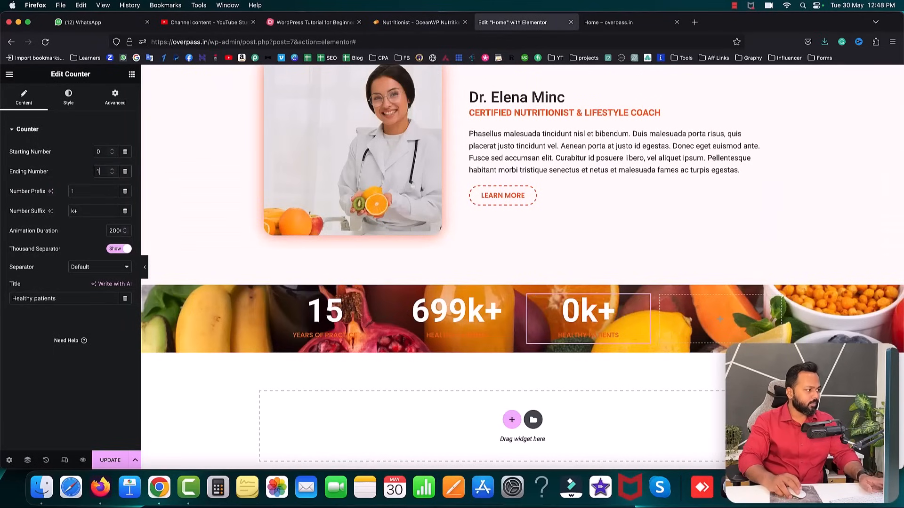
pyautogui.click(94, 211)
pyautogui.press('BackSpace')
pyautogui.press('BackSpace')
pyautogui.click(71, 298)
pyautogui.press('super+a')
pyautogui.write('Certificates & diplomas')
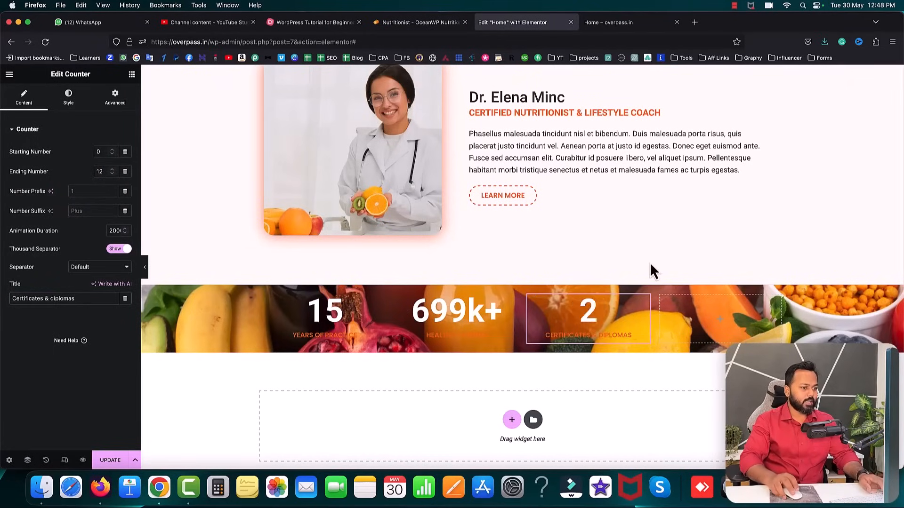
# - Duplicate it into the fourth column as 532 'Scientific articles' and update the page
pyautogui.rightClick(643, 325)
pyautogui.click(656, 315)
pyautogui.moveTo(646, 317); pyautogui.dragTo(716, 318)
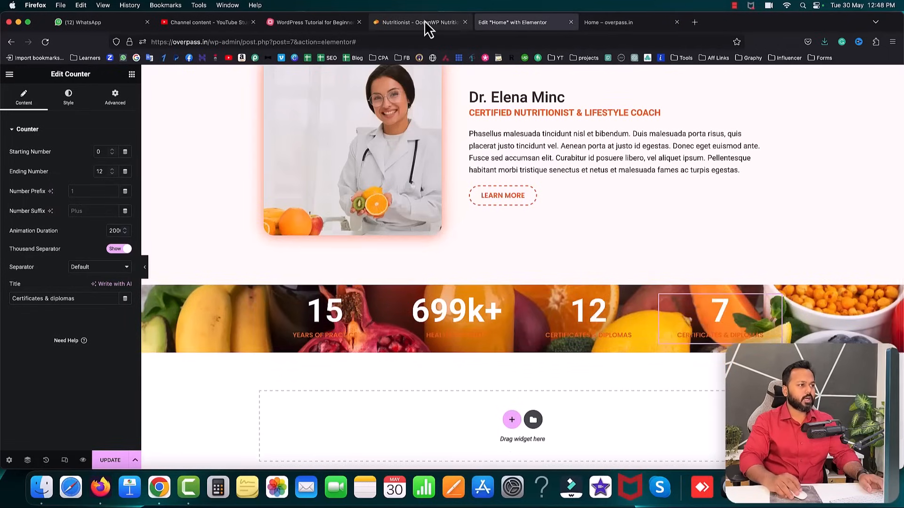
pyautogui.click(423, 22)
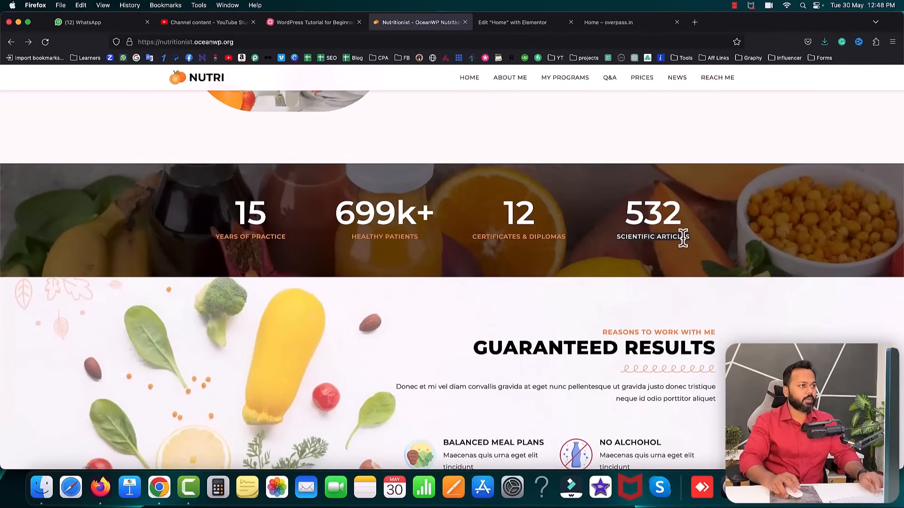
pyautogui.click(517, 27)
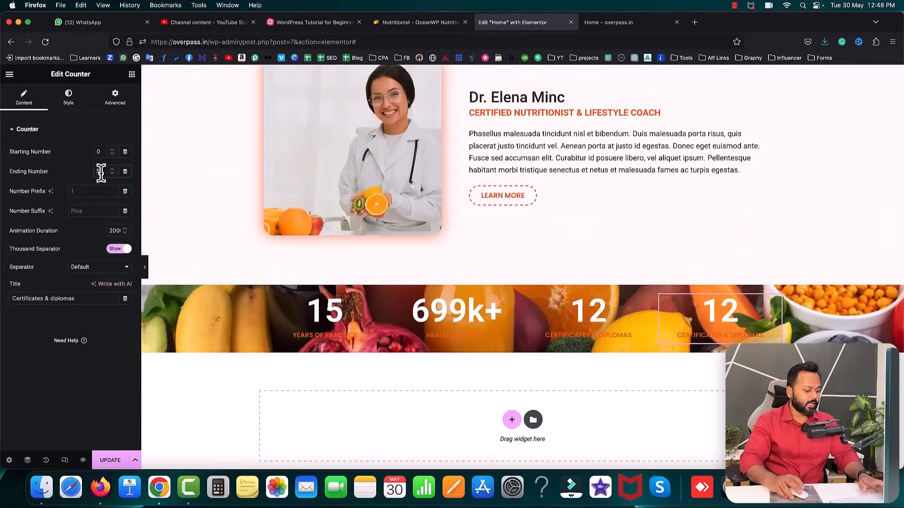
pyautogui.write('532')
pyautogui.tripleClick(105, 298)
pyautogui.write('Scientific articles')
pyautogui.click(115, 461)
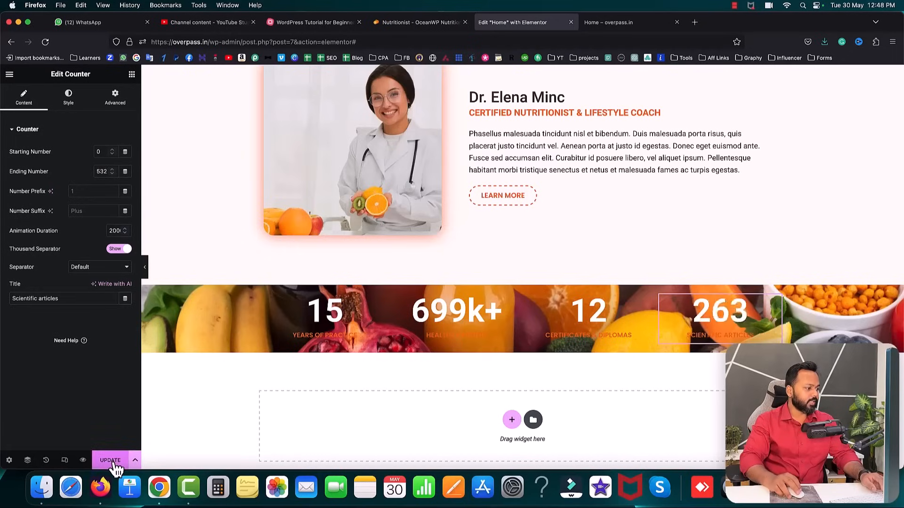
# - Reload the live homepage, scroll to the four counters, and compare them with the Nutritionist demo
pyautogui.click(617, 23)
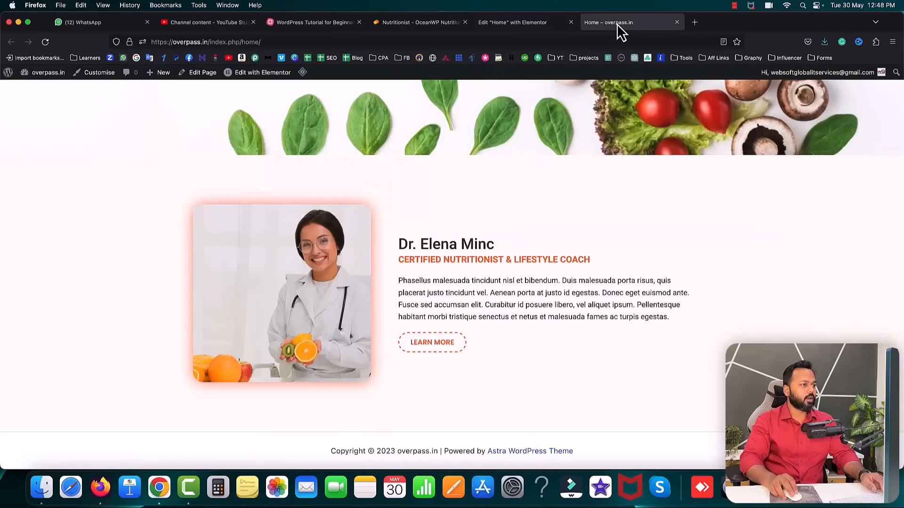
pyautogui.click(45, 42)
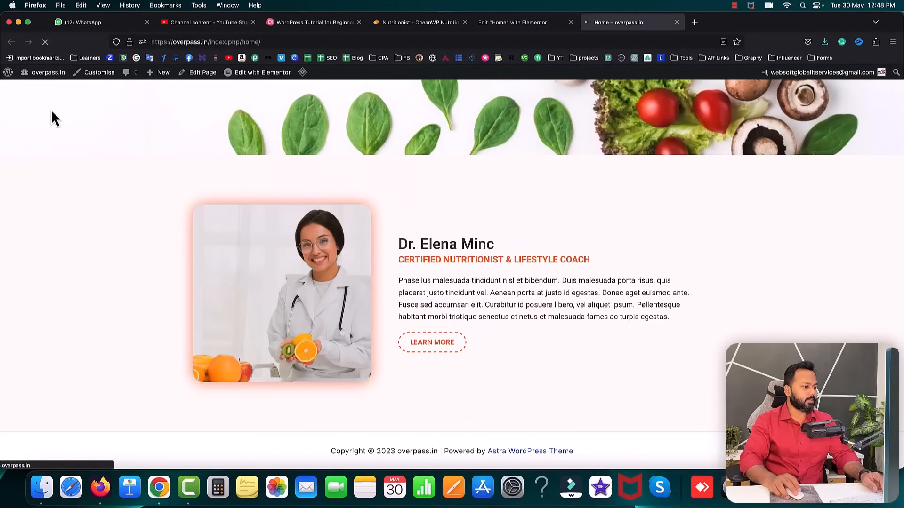
pyautogui.scroll(-3, 97, 178)
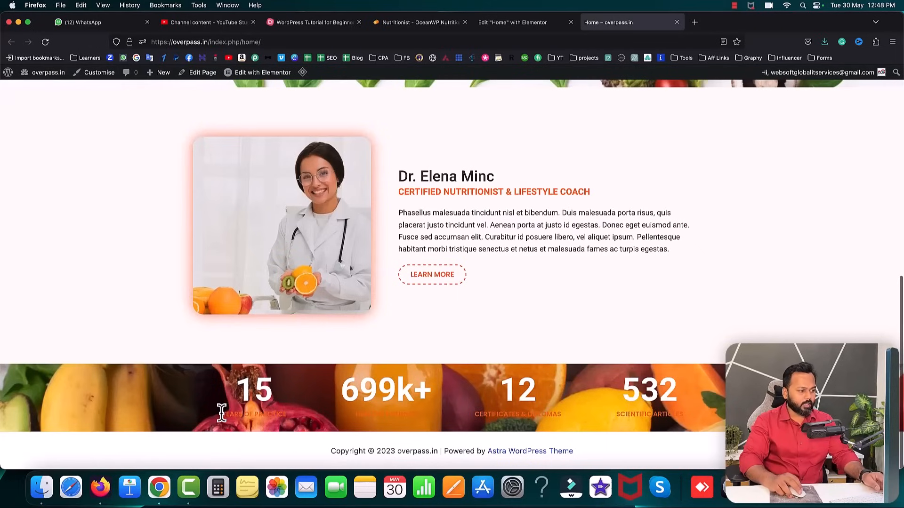
pyautogui.click(201, 398)
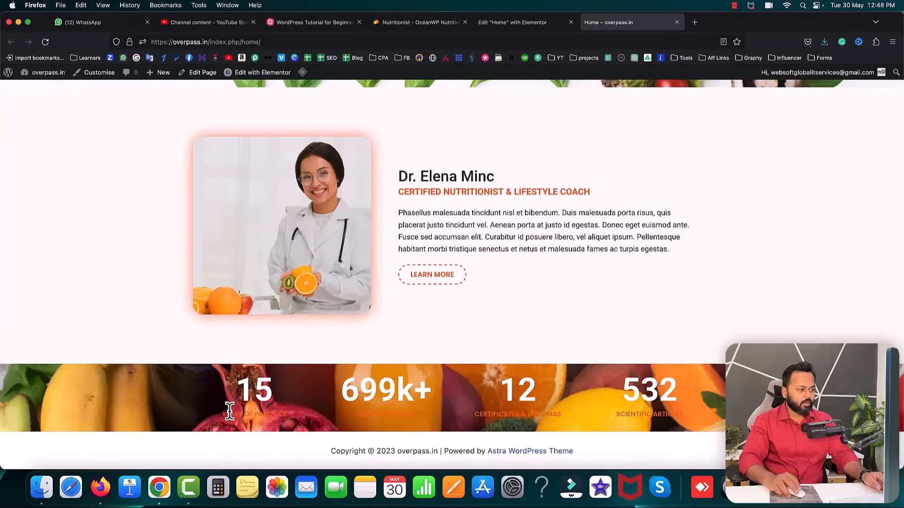
pyautogui.click(394, 24)
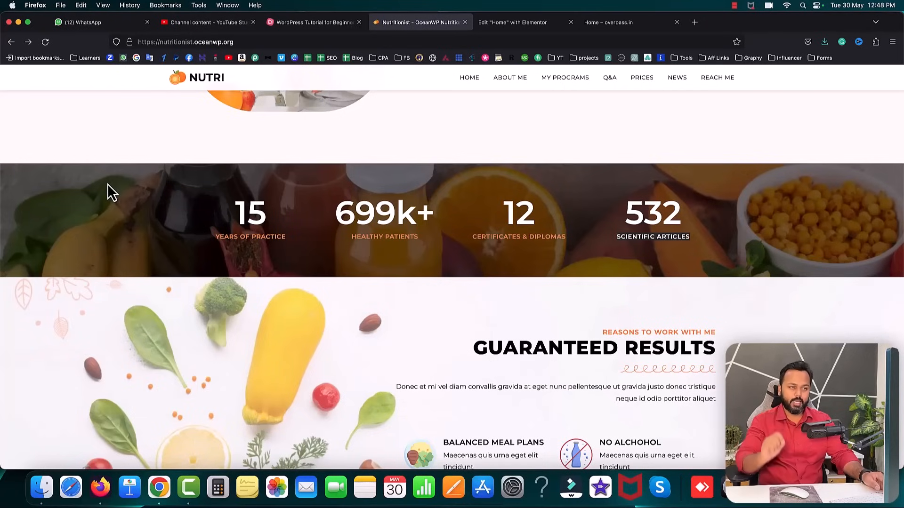
pyautogui.click(512, 22)
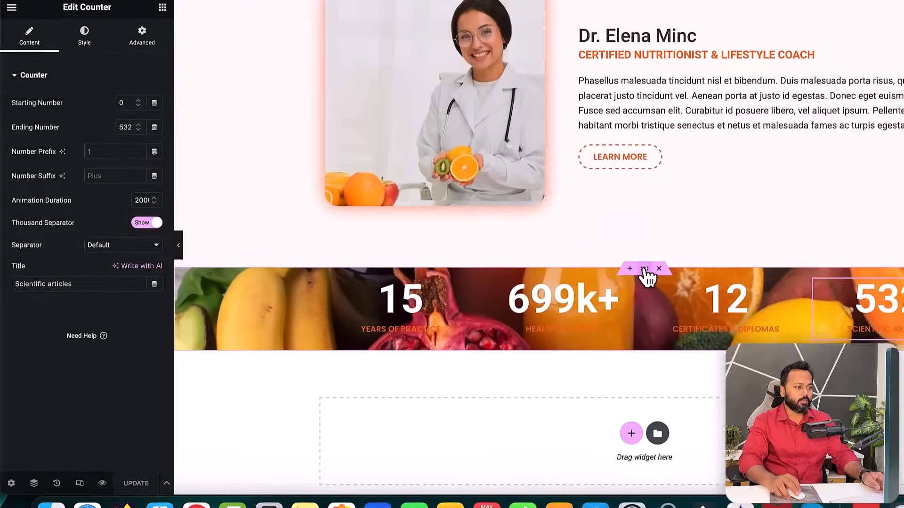
# - Add a classic black #000000 overlay at 0.5 opacity to the stats band, then reload the live homepage
pyautogui.click(499, 291)
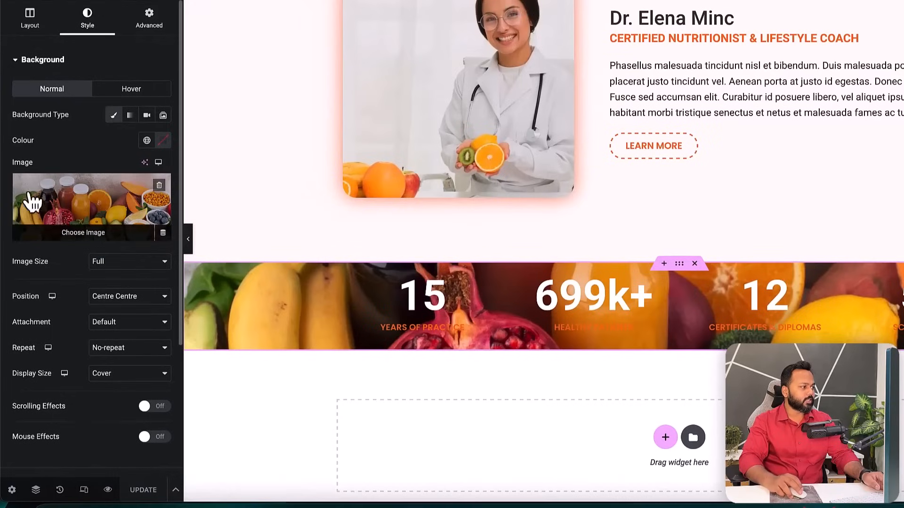
pyautogui.click(18, 61)
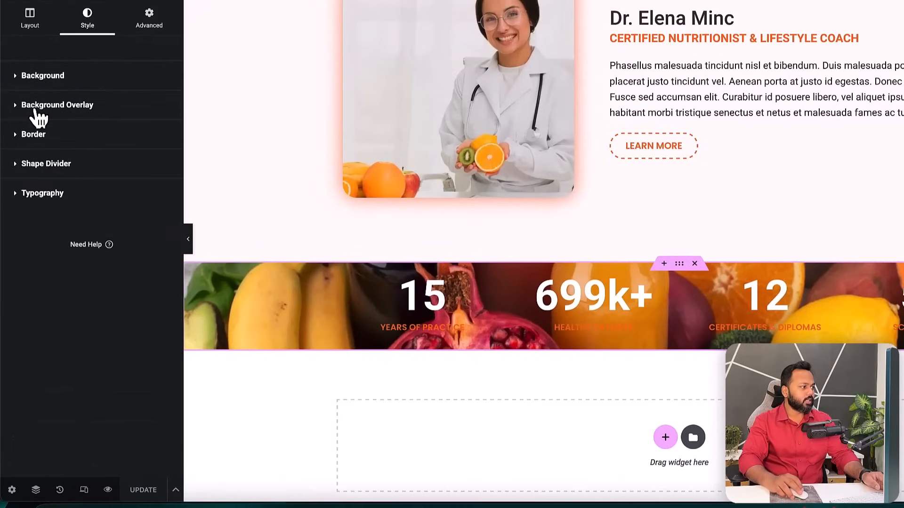
pyautogui.click(21, 110)
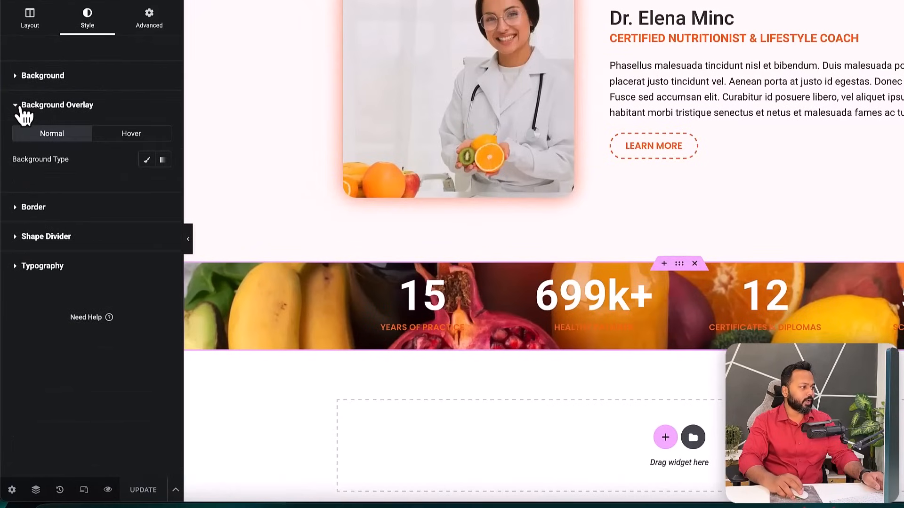
pyautogui.click(147, 160)
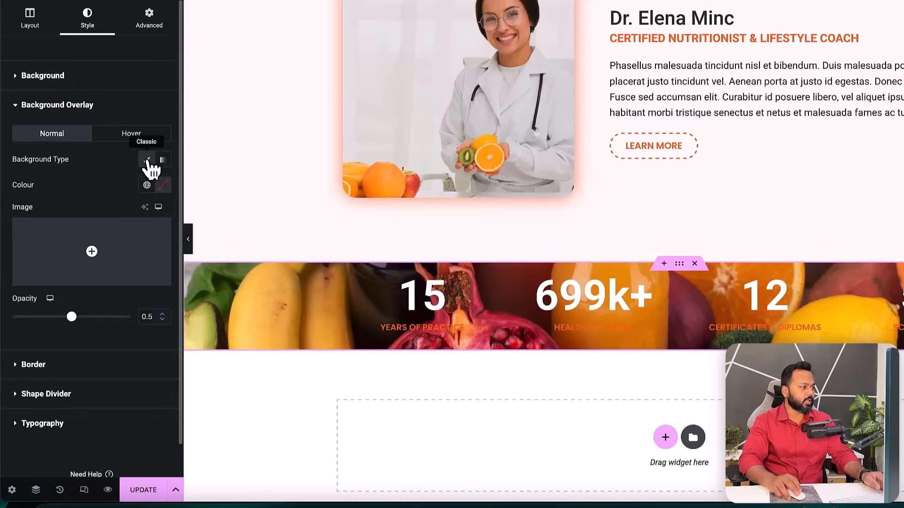
pyautogui.click(163, 185)
pyautogui.moveTo(188, 297); pyautogui.dragTo(102, 299)
pyautogui.moveTo(92, 321); pyautogui.dragTo(87, 327)
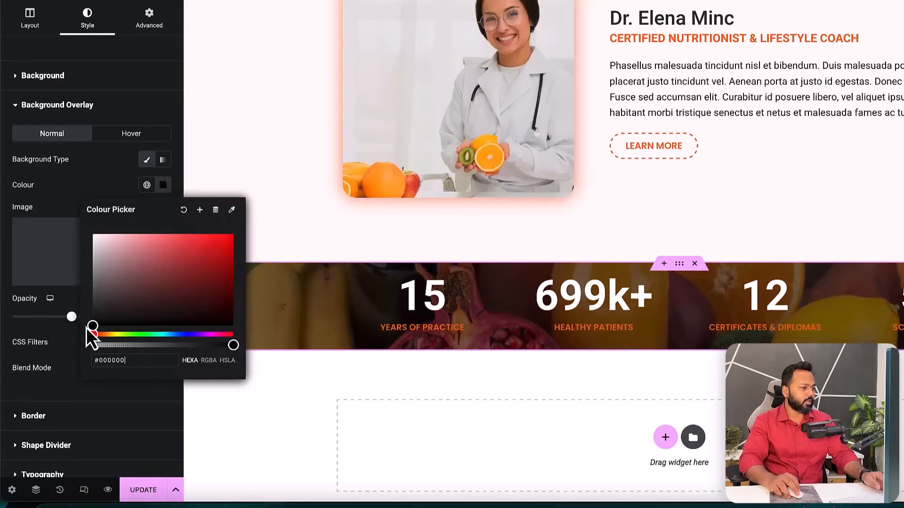
pyautogui.click(52, 199)
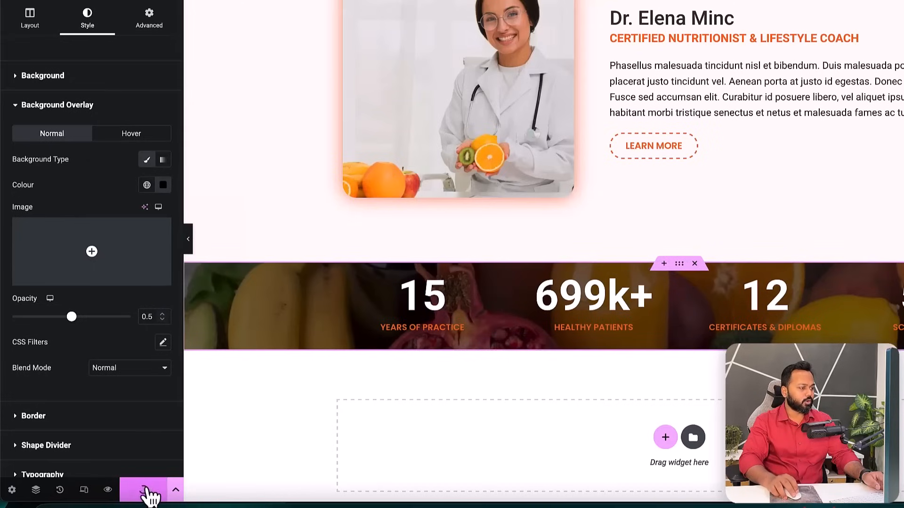
pyautogui.click(624, 22)
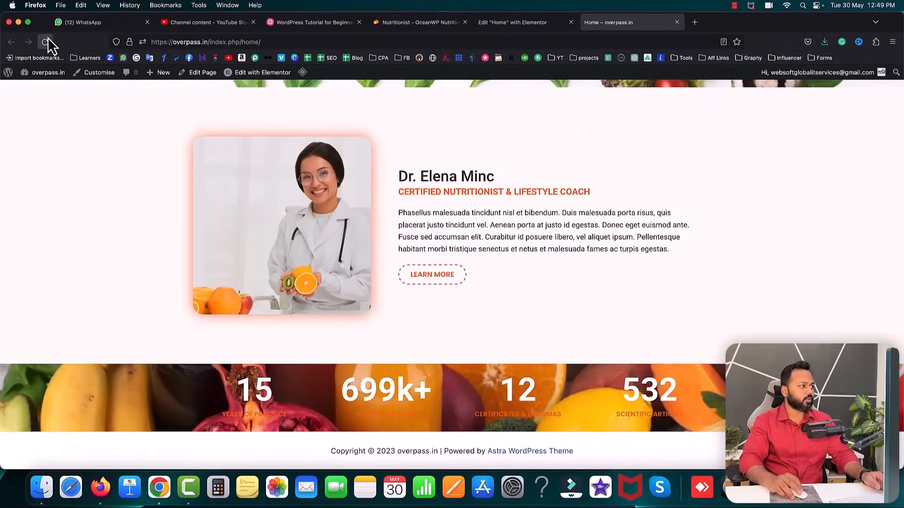
pyautogui.click(46, 39)
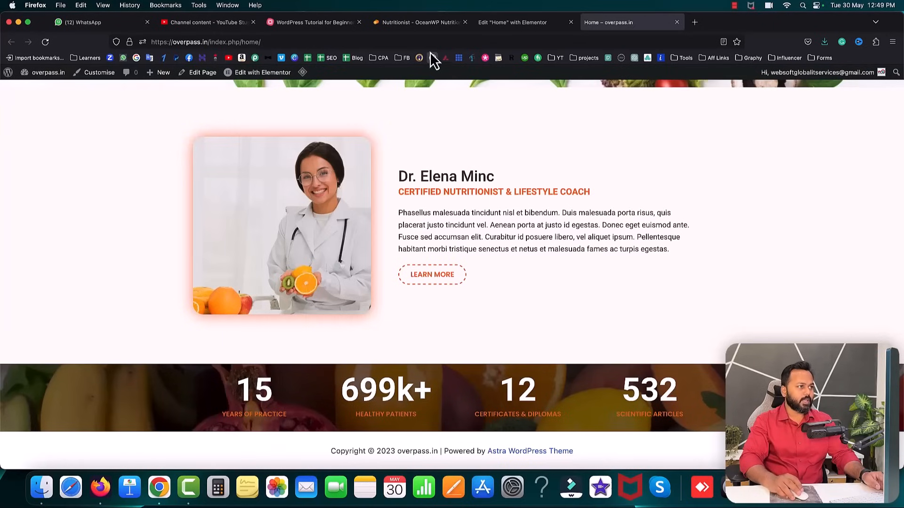
# - Unlink the stats section's padding and set top and bottom to 50 px
pyautogui.click(409, 25)
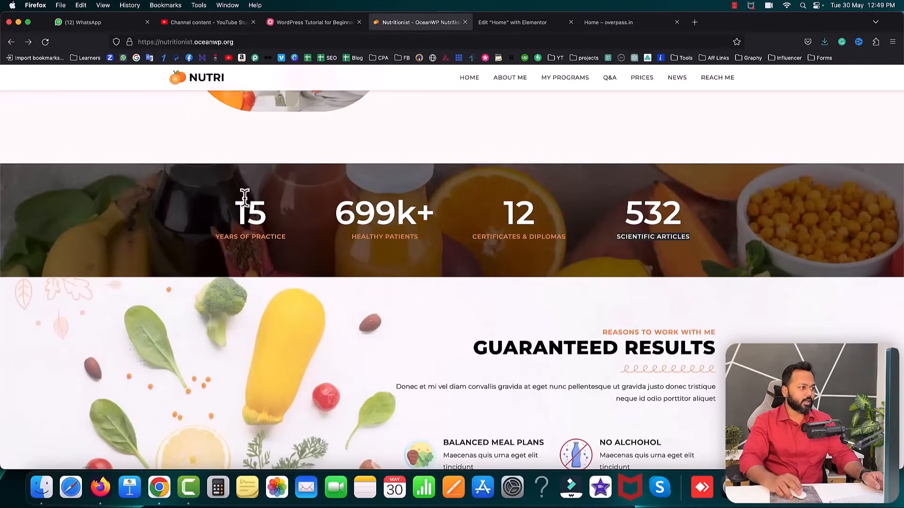
pyautogui.click(514, 23)
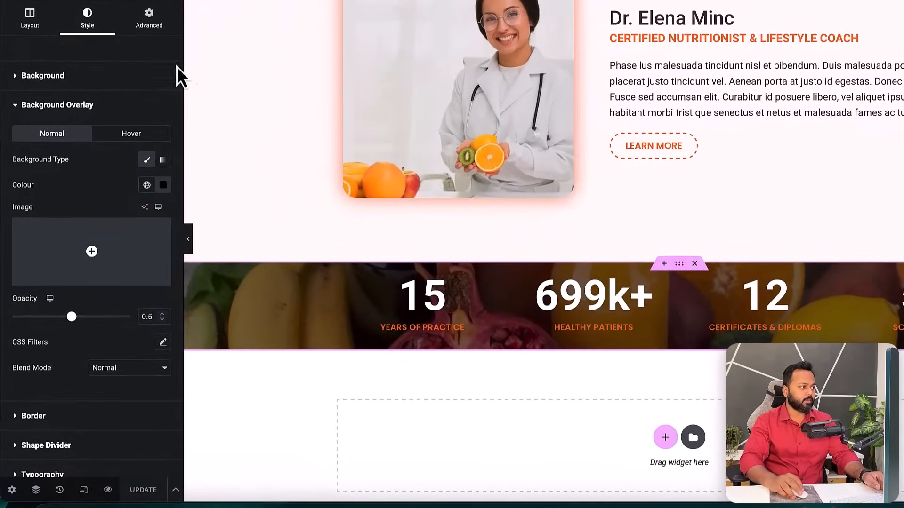
pyautogui.click(148, 21)
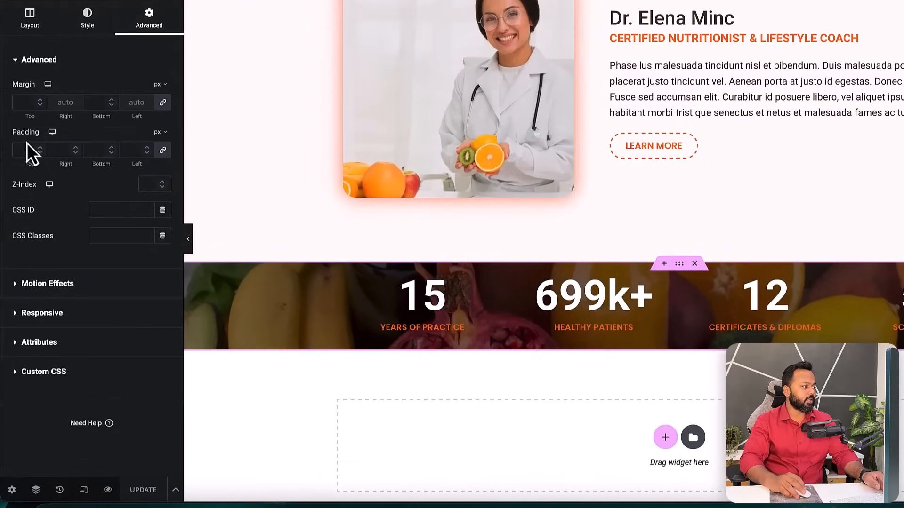
pyautogui.click(163, 151)
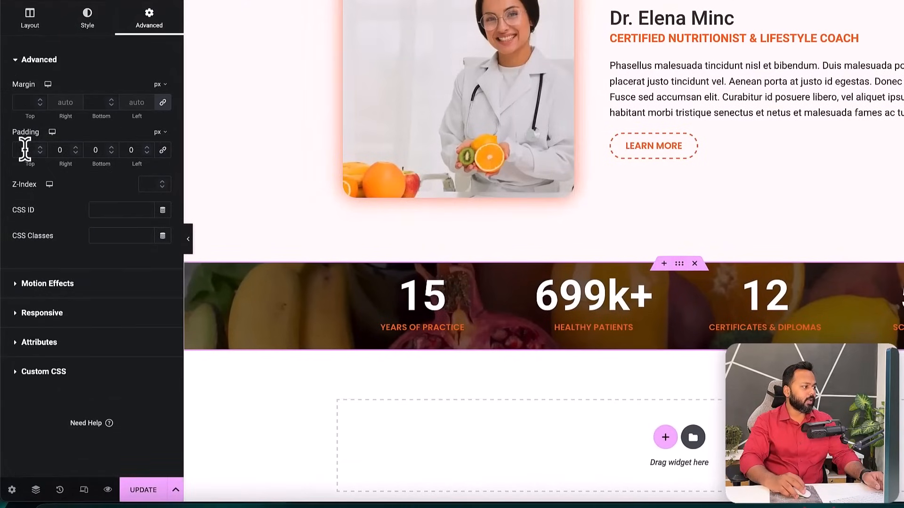
pyautogui.click(27, 150)
pyautogui.write('50')
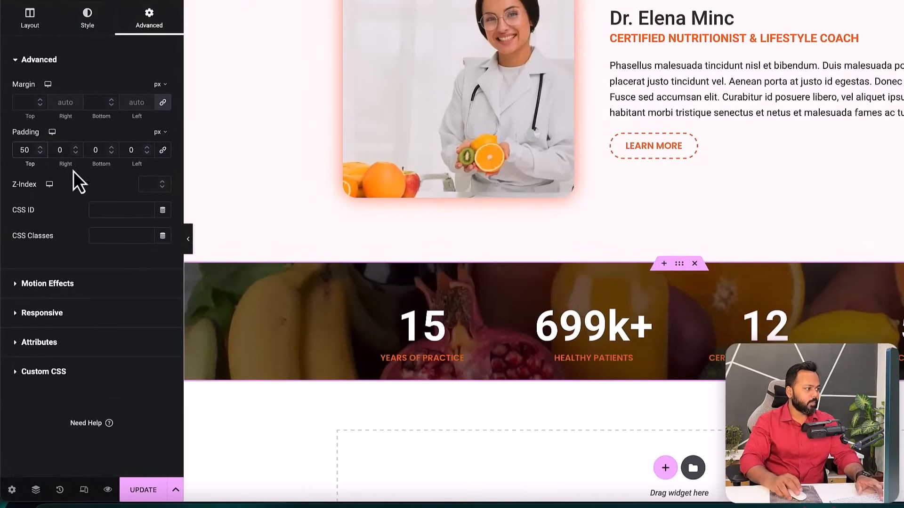
pyautogui.click(90, 152)
pyautogui.write('50')
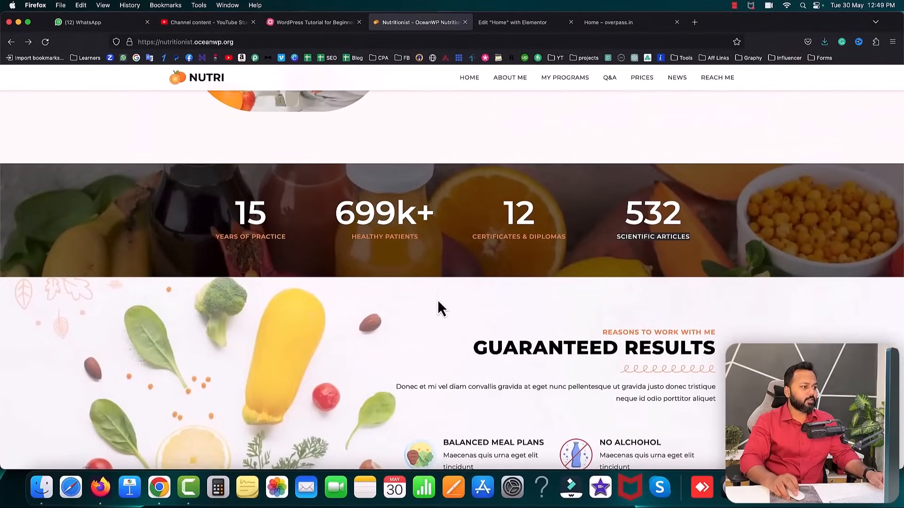
# - Scroll through the editor to check the taller stats band
pyautogui.scroll(-2, 437, 300)
pyautogui.scroll(1, 437, 300)
pyautogui.scroll(2, 438, 301)
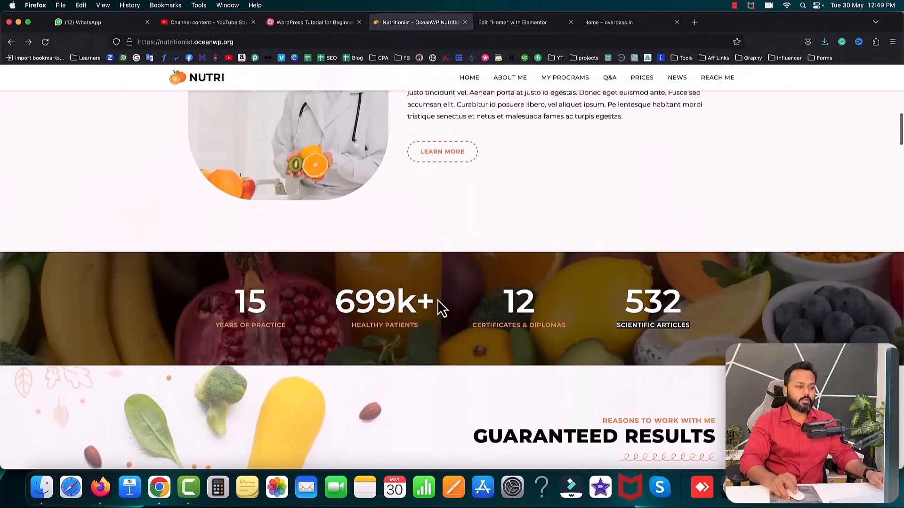
pyautogui.scroll(-2, 438, 301)
pyautogui.scroll(-1, 438, 301)
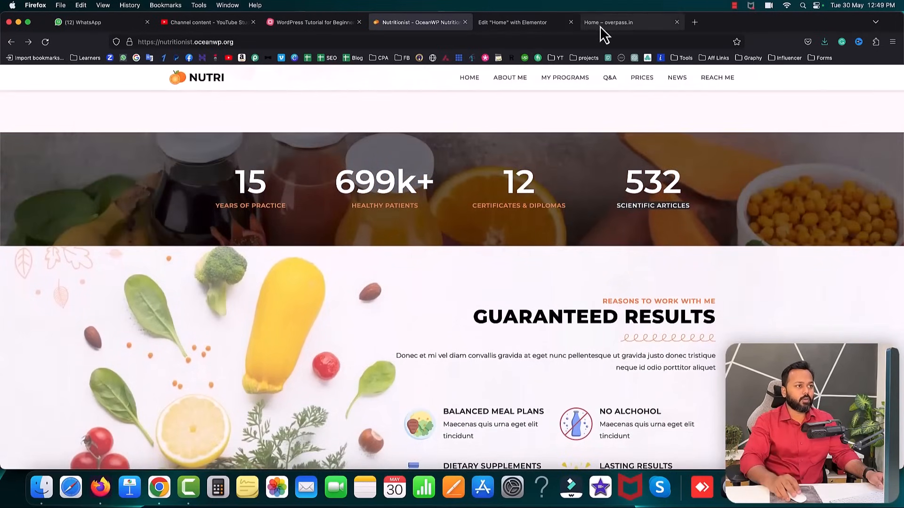
pyautogui.click(544, 23)
pyautogui.scroll(-1, 524, 276)
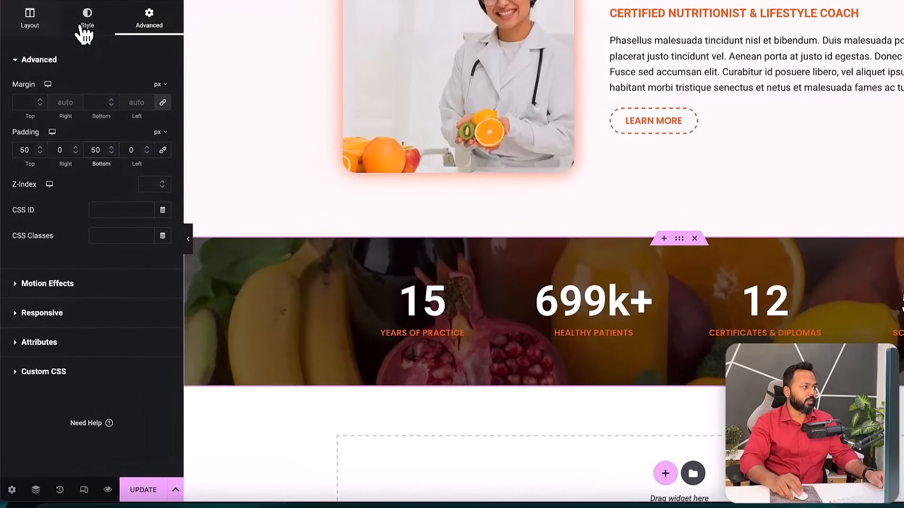
# - Set the stats band's fruit background image attachment to Fixed and preview the effect
pyautogui.click(85, 30)
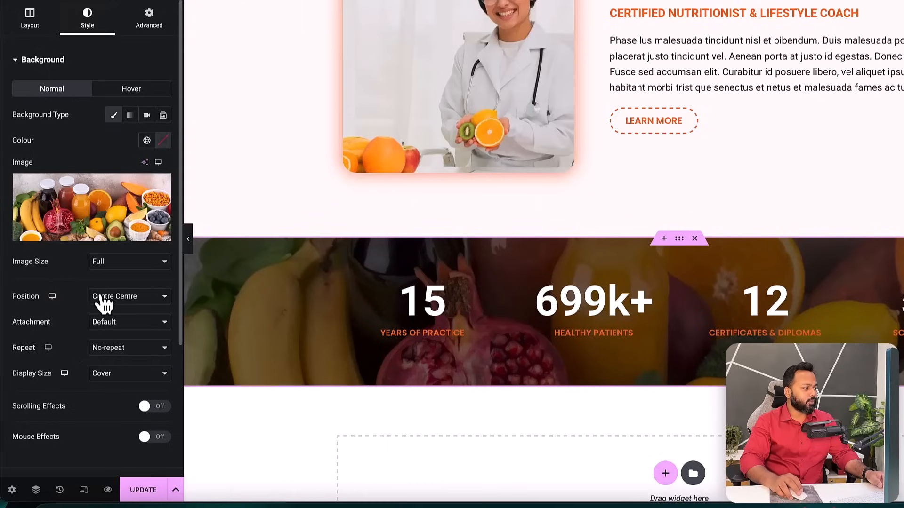
pyautogui.click(129, 325)
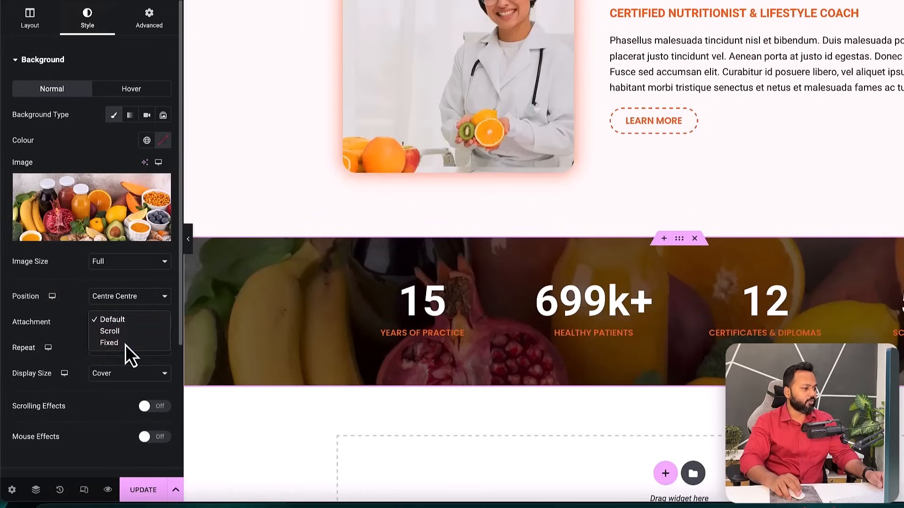
pyautogui.click(125, 343)
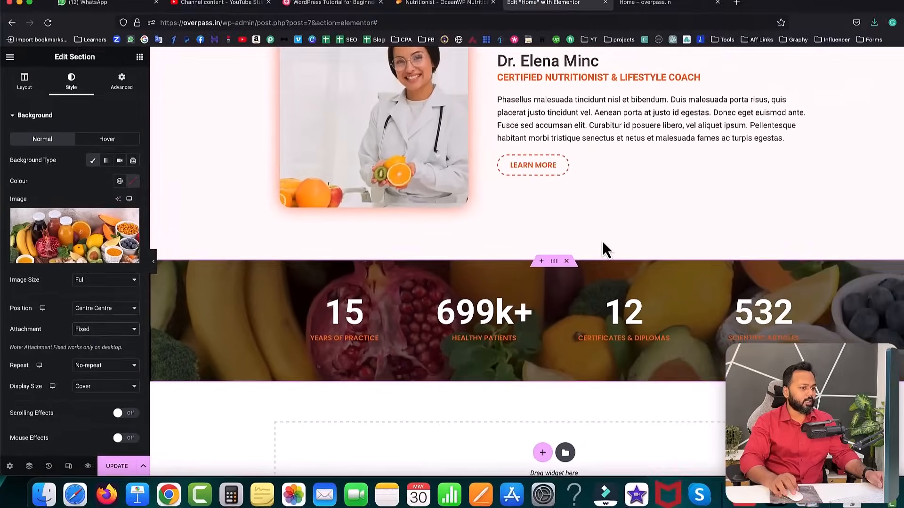
pyautogui.scroll(-4, 569, 249)
pyautogui.scroll(3, 567, 247)
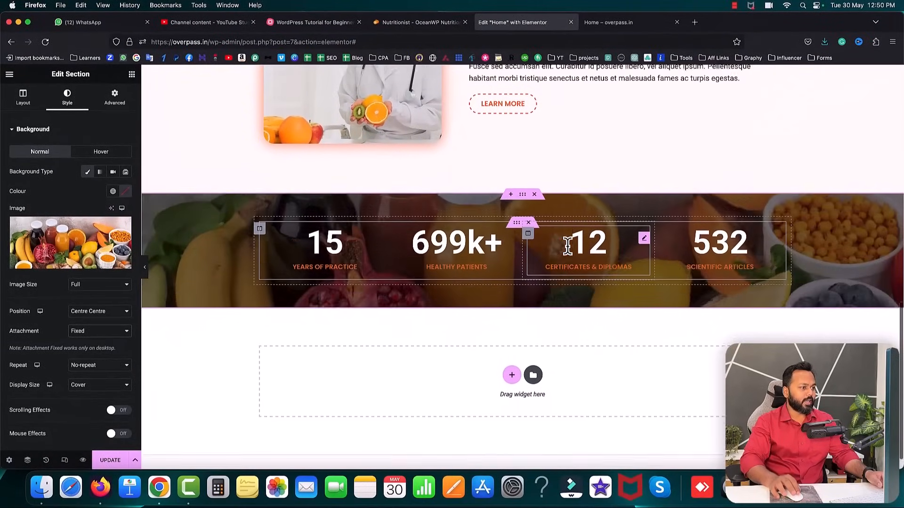
pyautogui.scroll(1, 567, 247)
pyautogui.scroll(-3, 568, 248)
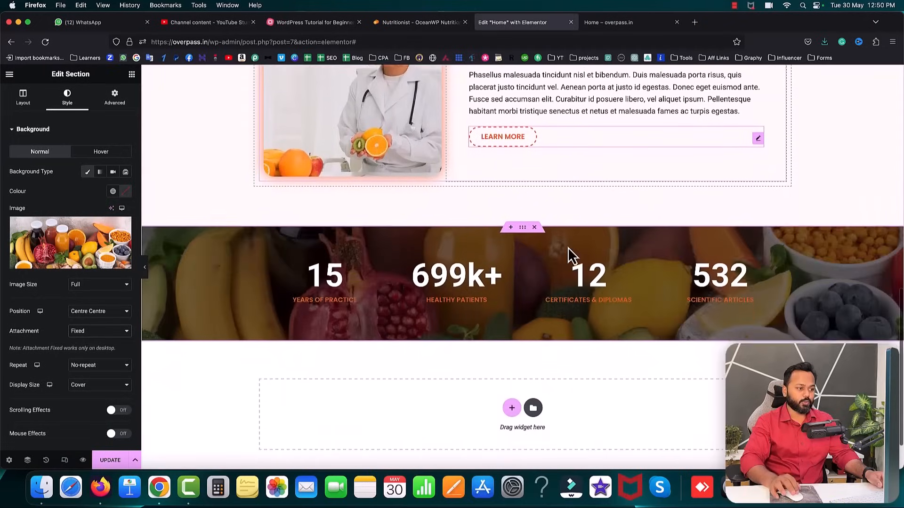
# - Update the page and switch to the live homepage
pyautogui.scroll(1, 567, 247)
pyautogui.click(109, 460)
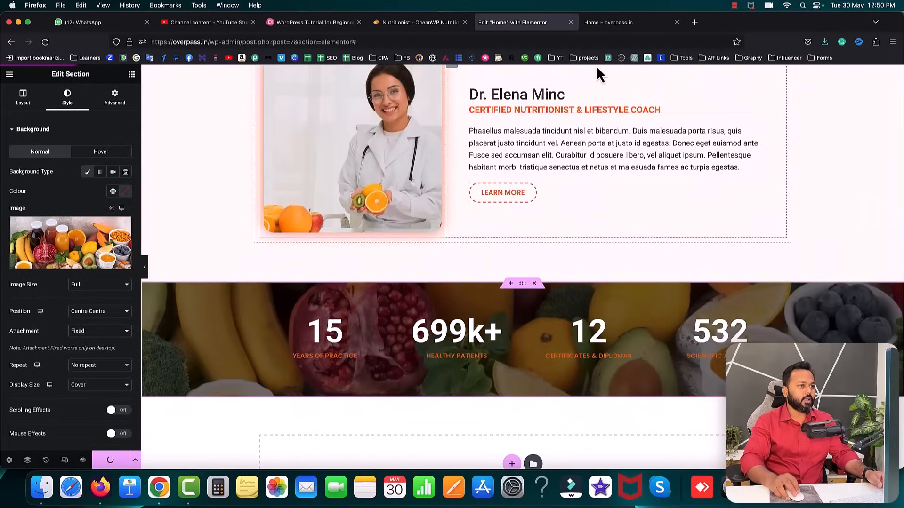
pyautogui.click(620, 22)
# - Reload the live homepage to check the fixed band, then find the reference site's Guaranteed Results section
pyautogui.click(45, 41)
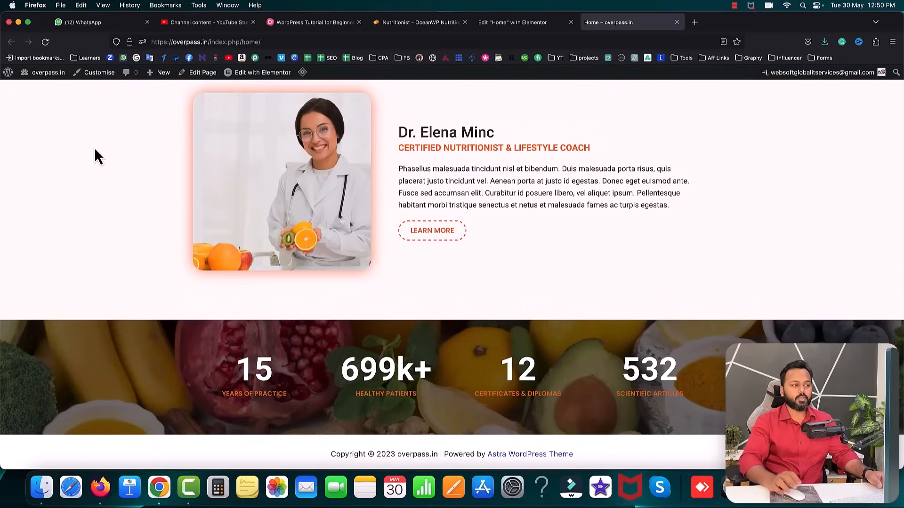
pyautogui.click(375, 23)
pyautogui.scroll(-4, 474, 177)
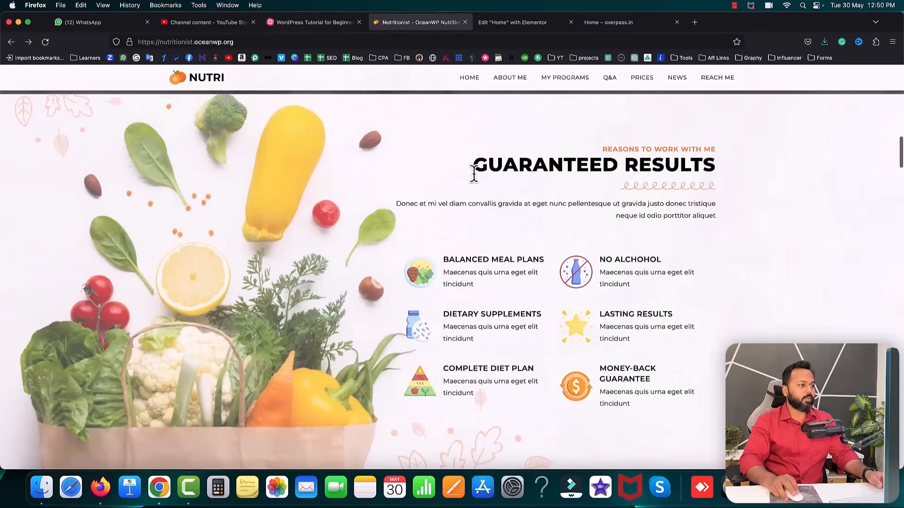
pyautogui.scroll(-1, 349, 250)
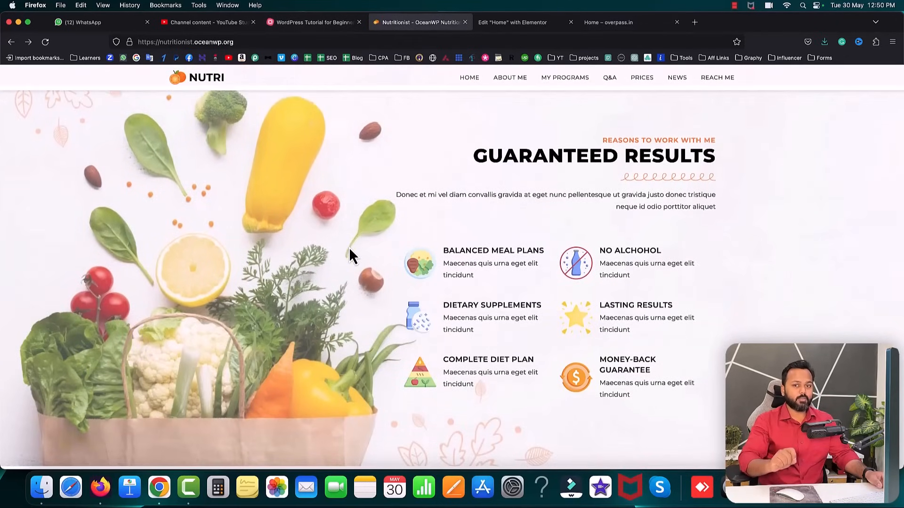
pyautogui.scroll(1, 289, 149)
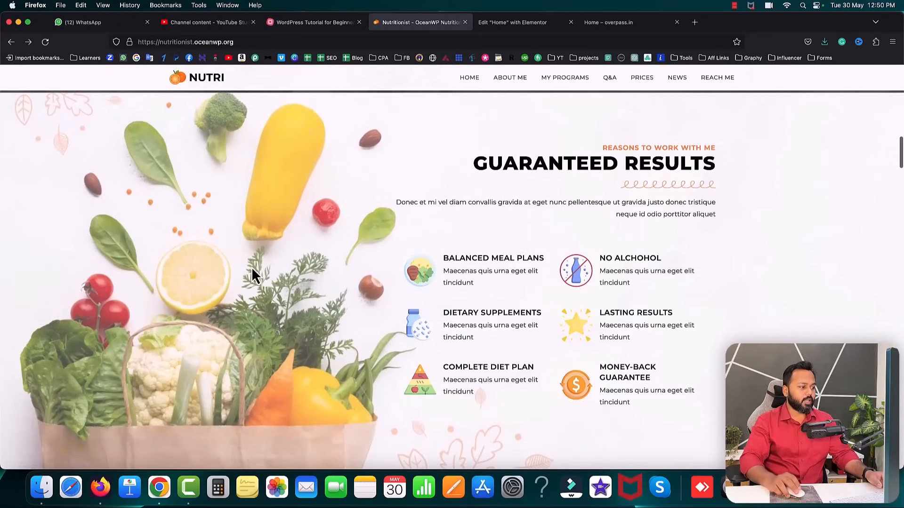
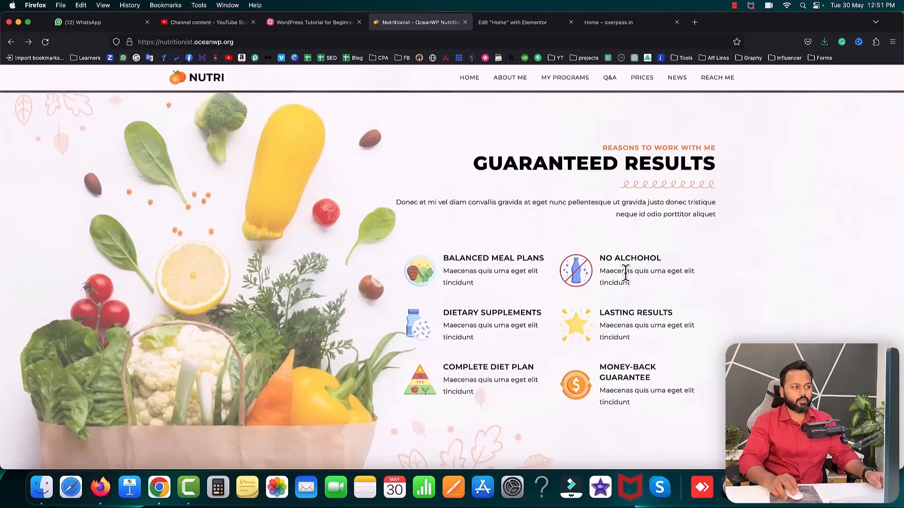
# - Add a new single-column section below the stats counters on the homepage
pyautogui.click(504, 24)
pyautogui.scroll(-3, 515, 313)
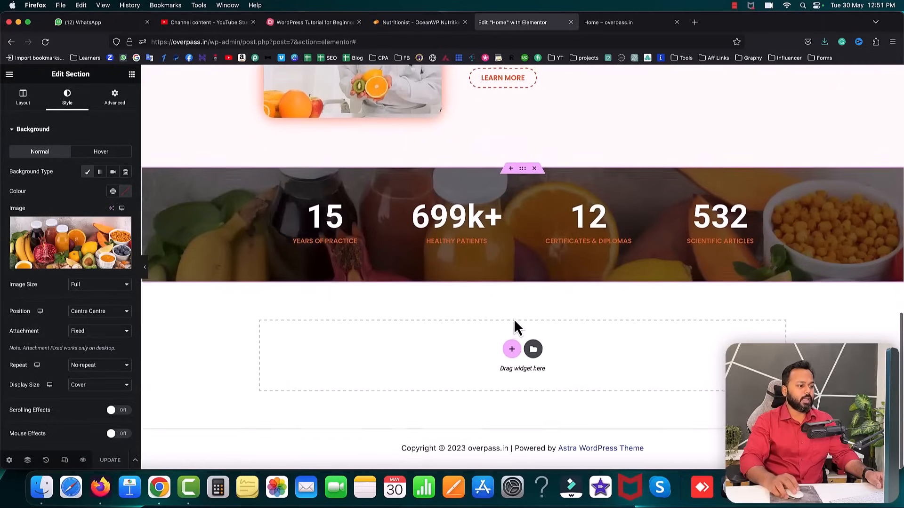
pyautogui.click(512, 353)
pyautogui.click(410, 376)
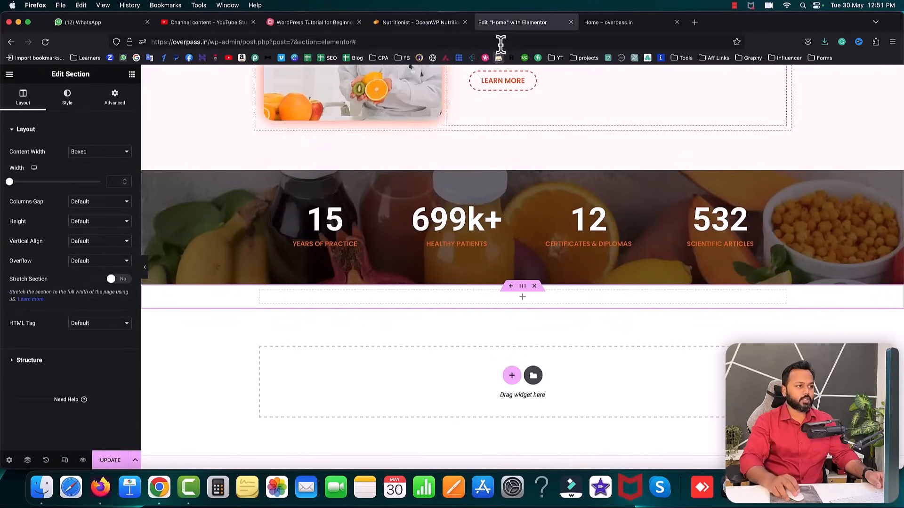
# - Check the reference's Guaranteed Results layout and add a second column to the new section
pyautogui.click(394, 22)
pyautogui.scroll(-1, 618, 242)
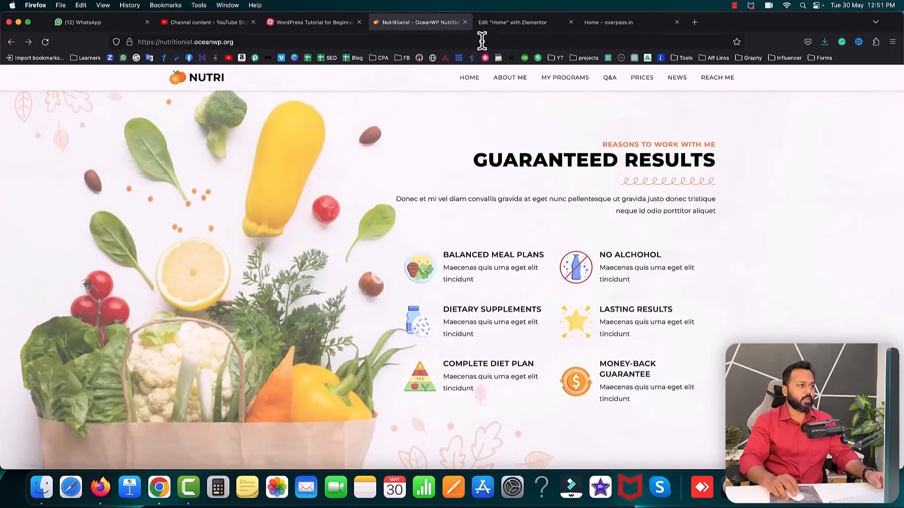
pyautogui.click(499, 22)
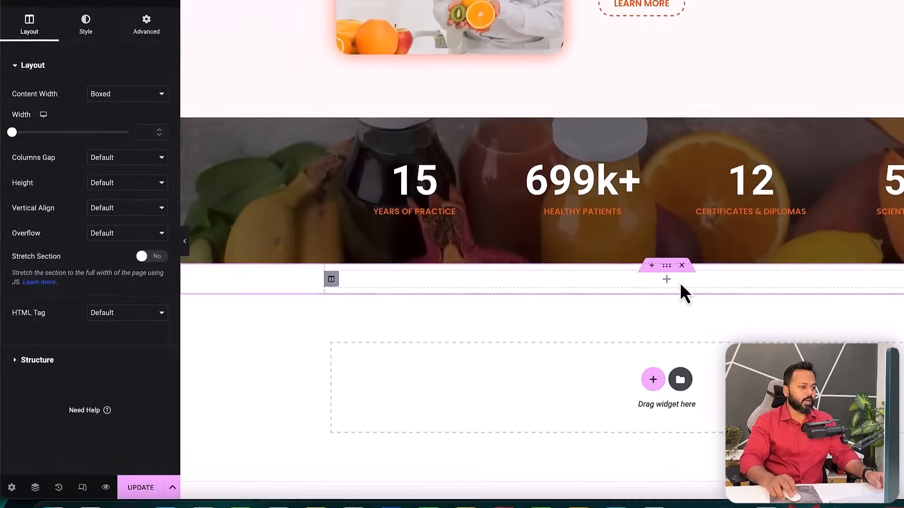
pyautogui.rightClick(337, 278)
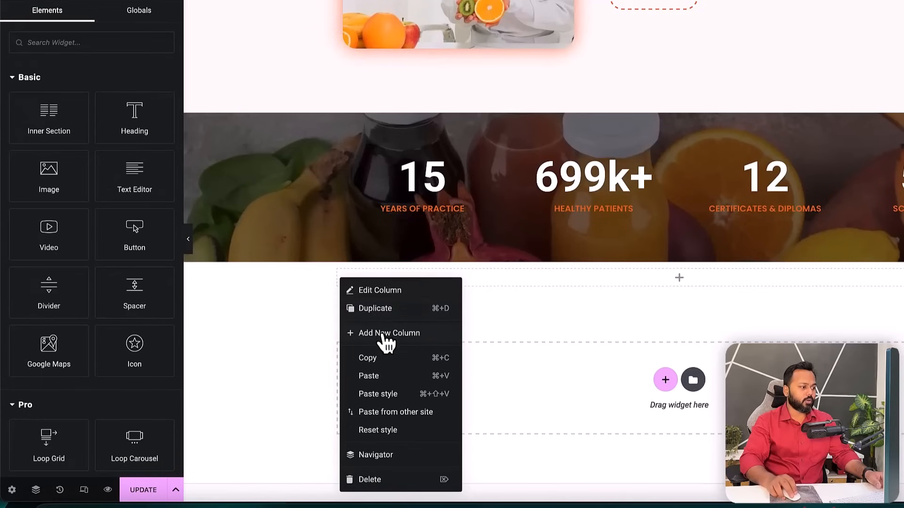
pyautogui.click(382, 332)
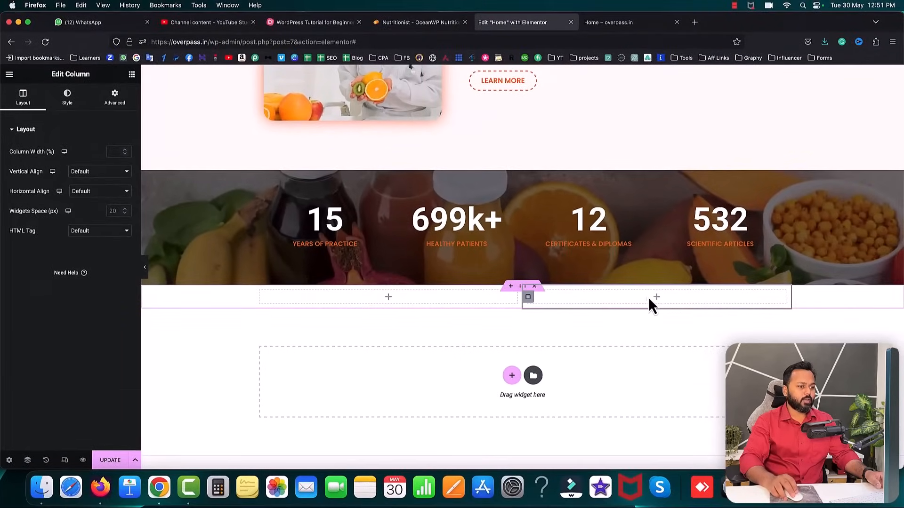
pyautogui.click(657, 297)
# - Copy the 'Reasons to work with me' subtitle text from the reference site
pyautogui.click(415, 21)
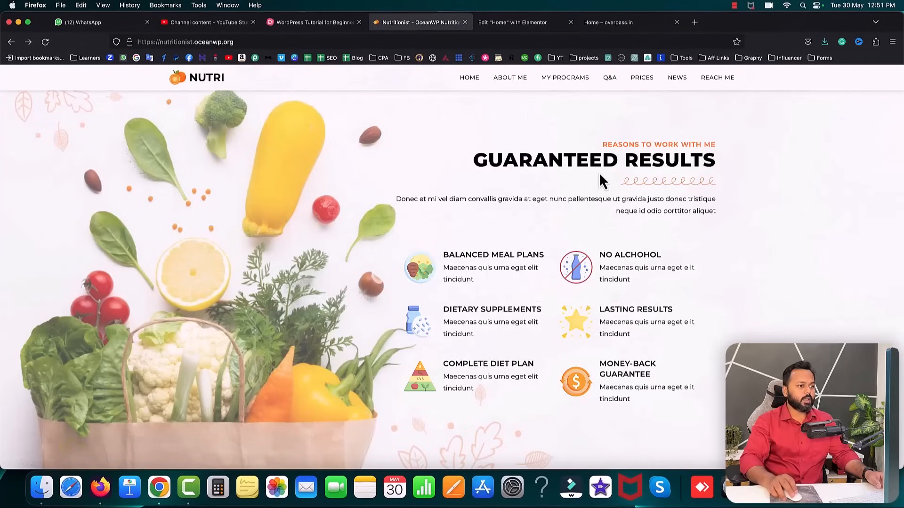
pyautogui.moveTo(621, 146); pyautogui.dragTo(680, 145)
pyautogui.click(724, 150)
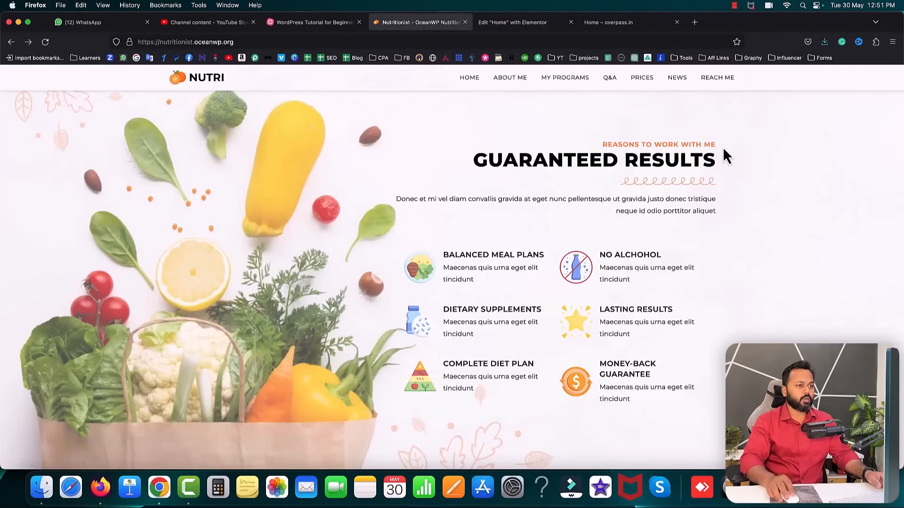
pyautogui.moveTo(602, 144); pyautogui.dragTo(710, 147)
pyautogui.rightClick(711, 147)
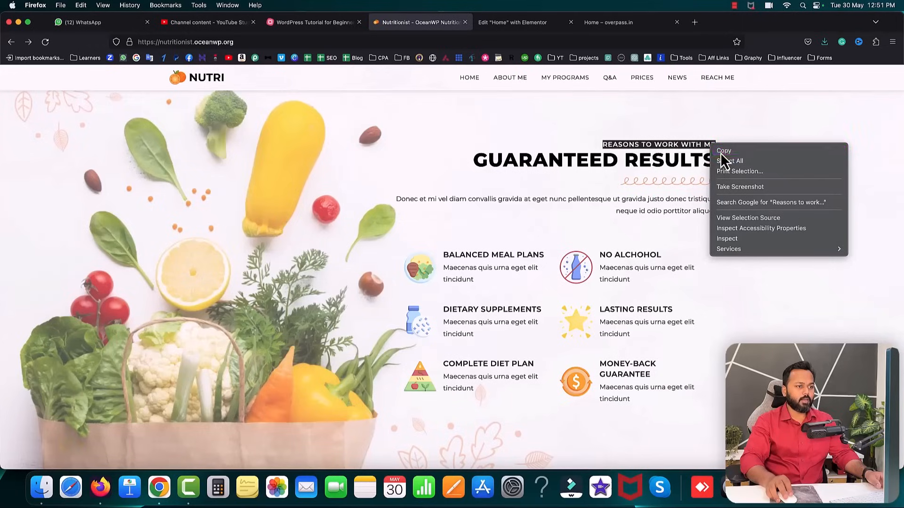
pyautogui.click(654, 148)
pyautogui.scroll(2, 657, 156)
pyautogui.scroll(10, 657, 156)
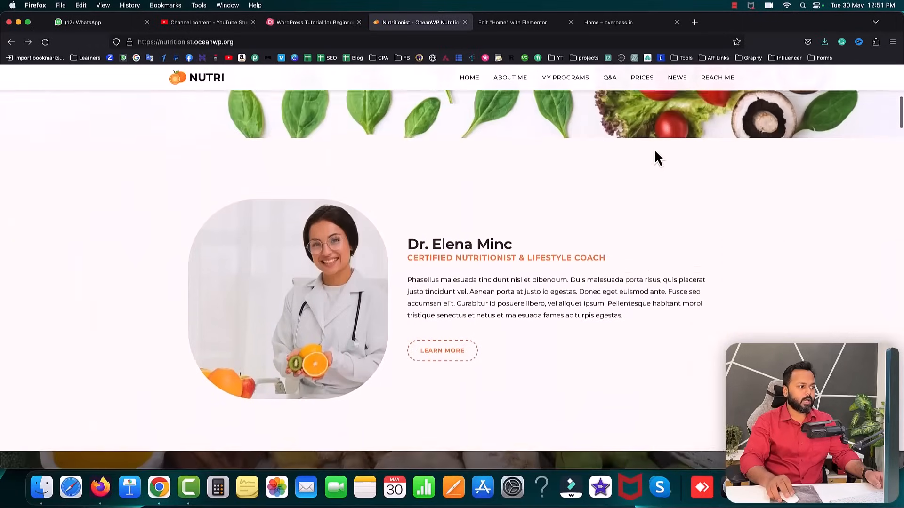
pyautogui.scroll(-1, 410, 267)
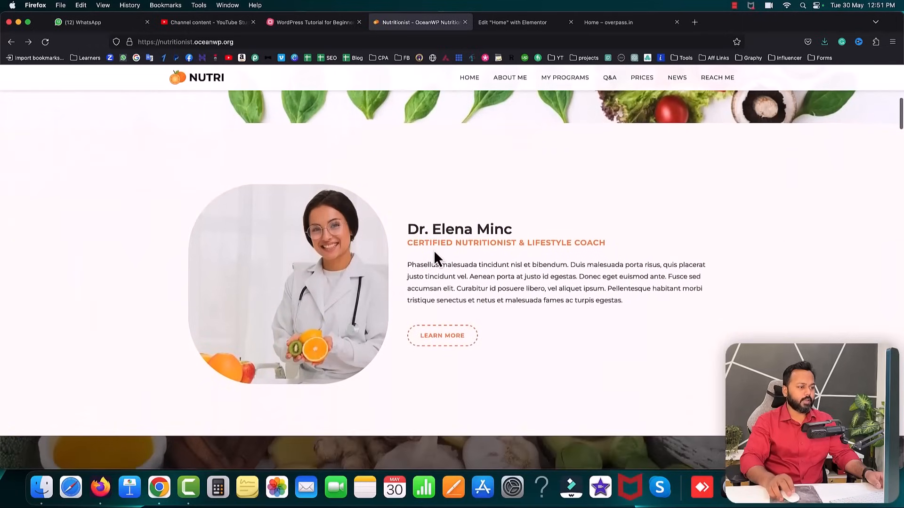
pyautogui.scroll(-3, 454, 255)
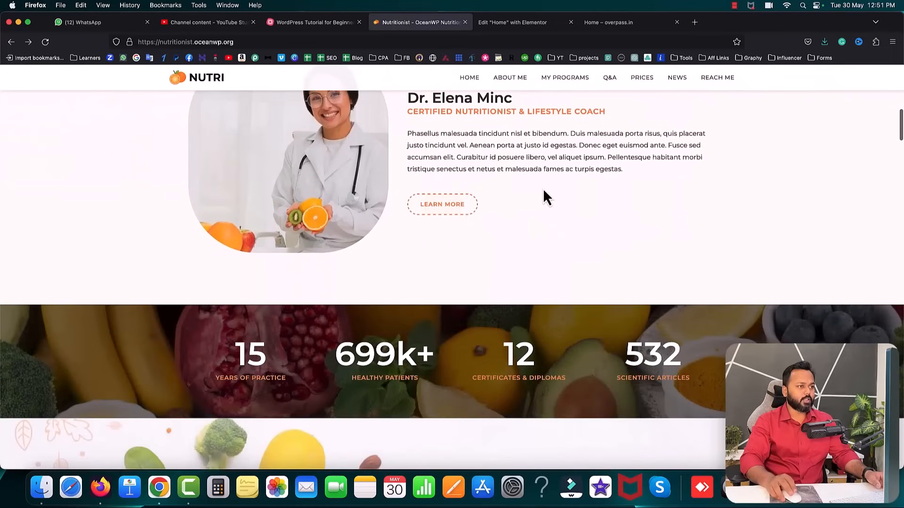
pyautogui.scroll(-7, 623, 278)
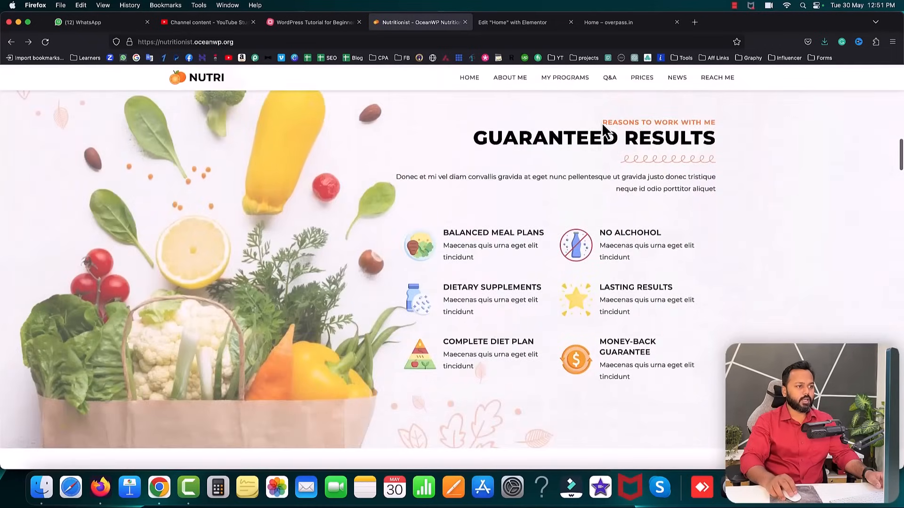
# - Duplicate the orange subtitle heading, set its top margin to 0, and move it into the right column
pyautogui.click(490, 29)
pyautogui.scroll(3, 527, 170)
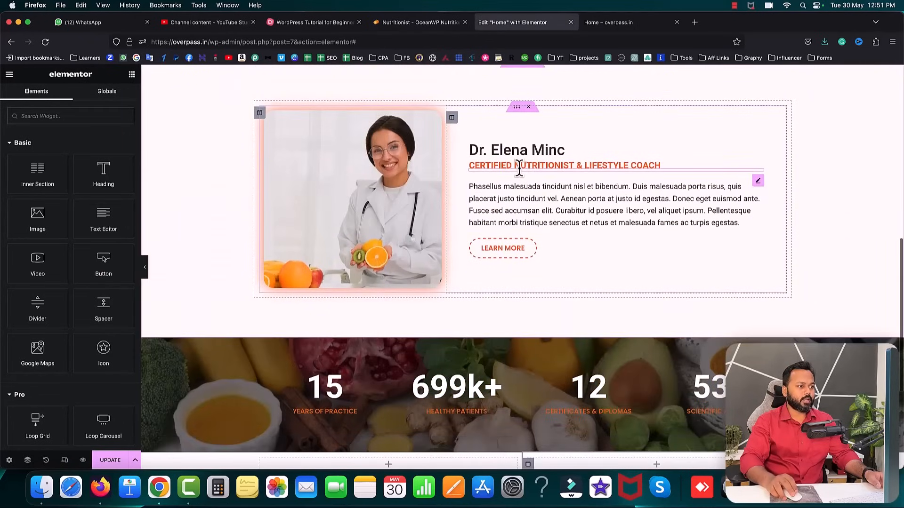
pyautogui.rightClick(528, 171)
pyautogui.click(544, 190)
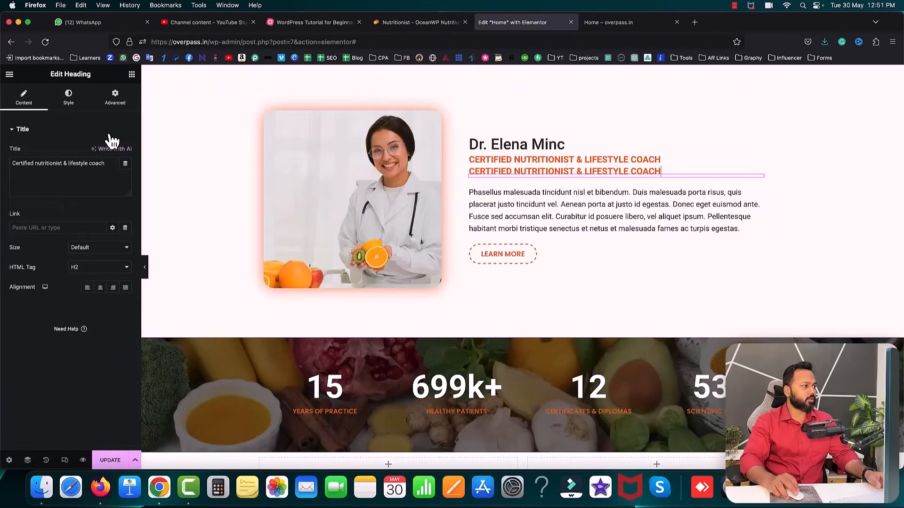
pyautogui.click(113, 99)
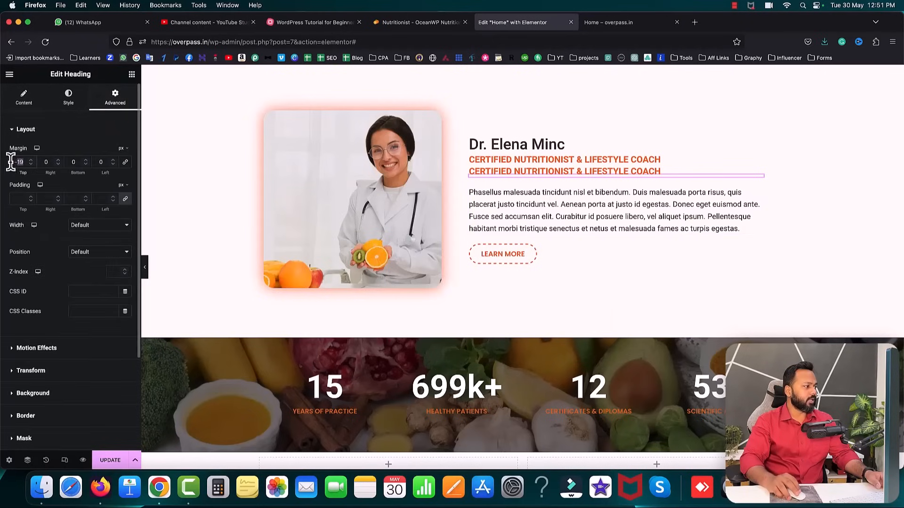
pyautogui.write('0')
pyautogui.scroll(-3, 512, 199)
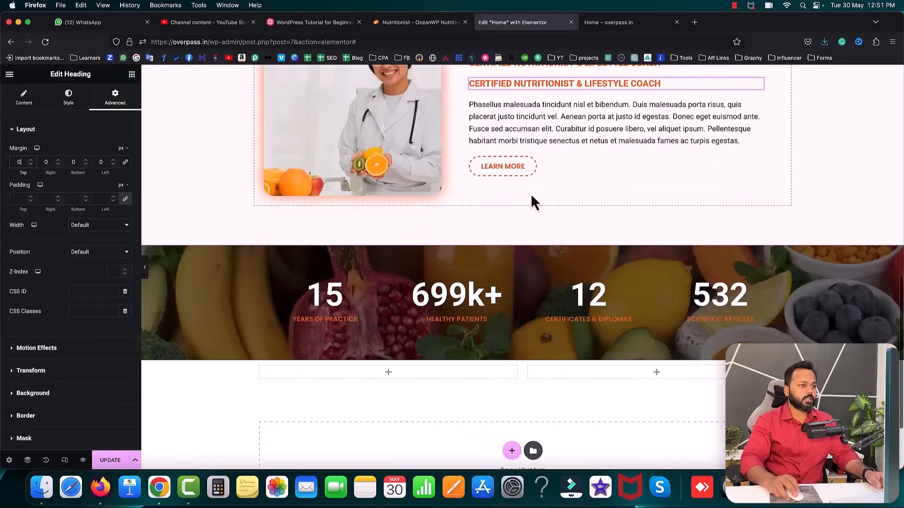
pyautogui.moveTo(760, 89); pyautogui.dragTo(626, 366)
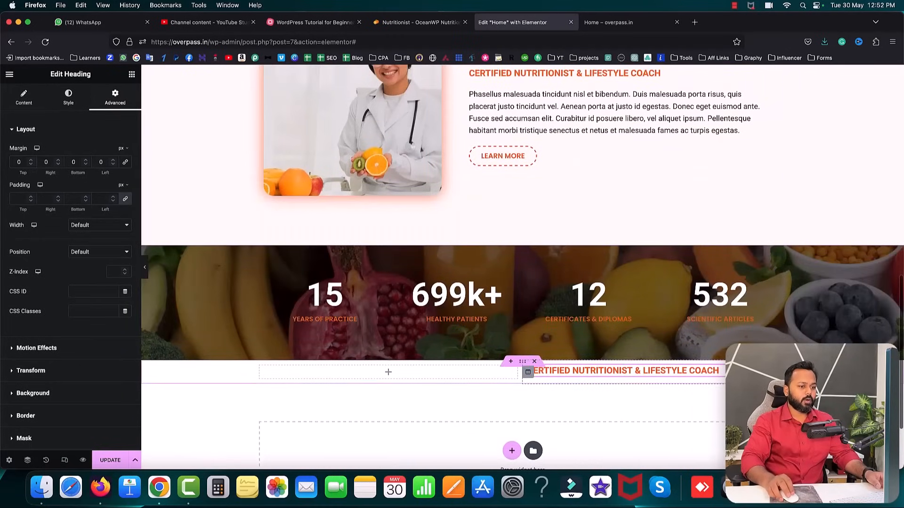
# - Replace the copy's title with 'Reasons to work with me' and compare it with the reference
pyautogui.click(24, 98)
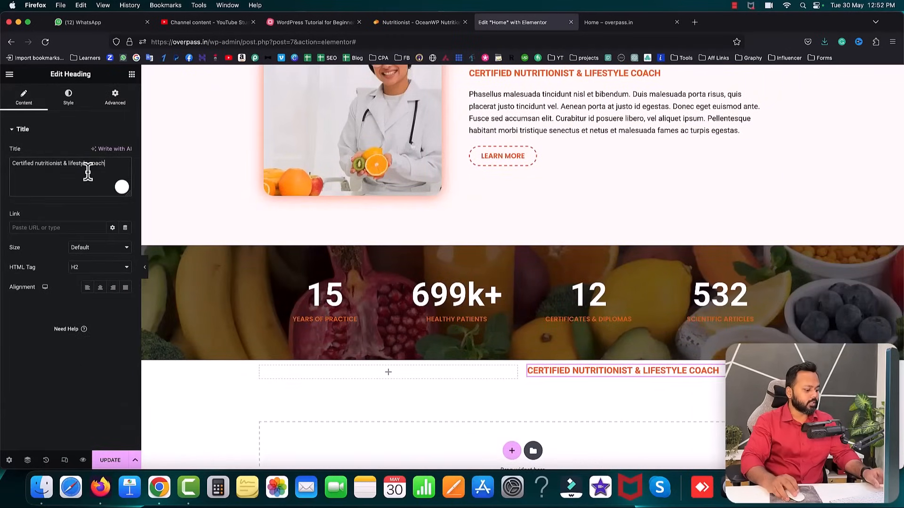
pyautogui.press('super+a')
pyautogui.write('Reasons to work with me')
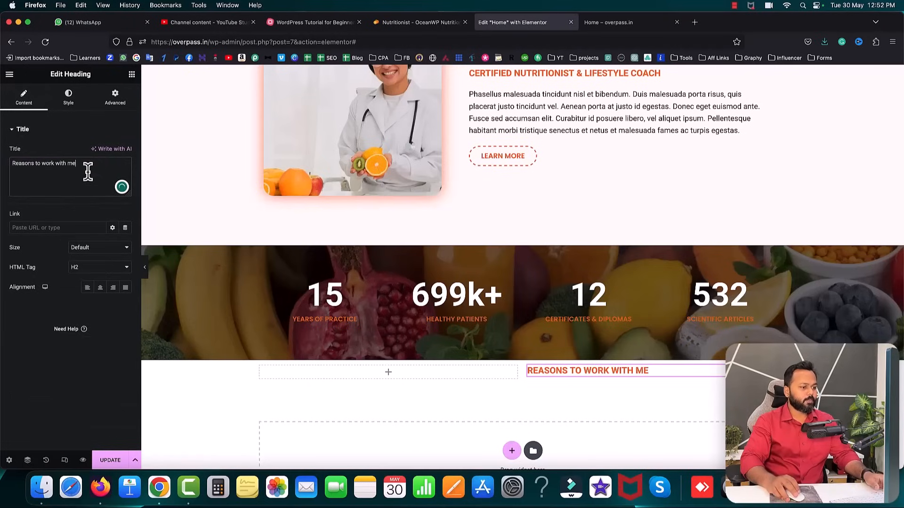
pyautogui.click(428, 24)
pyautogui.moveTo(602, 121); pyautogui.dragTo(709, 122)
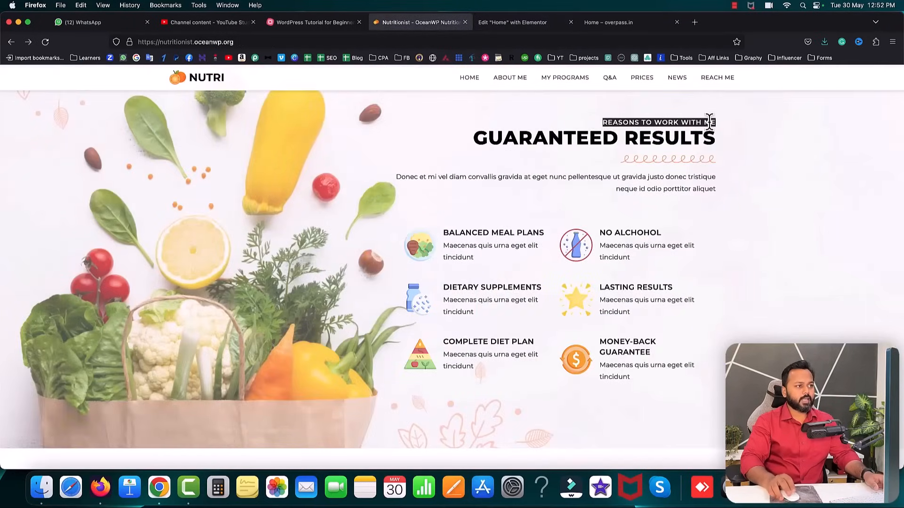
pyautogui.click(541, 22)
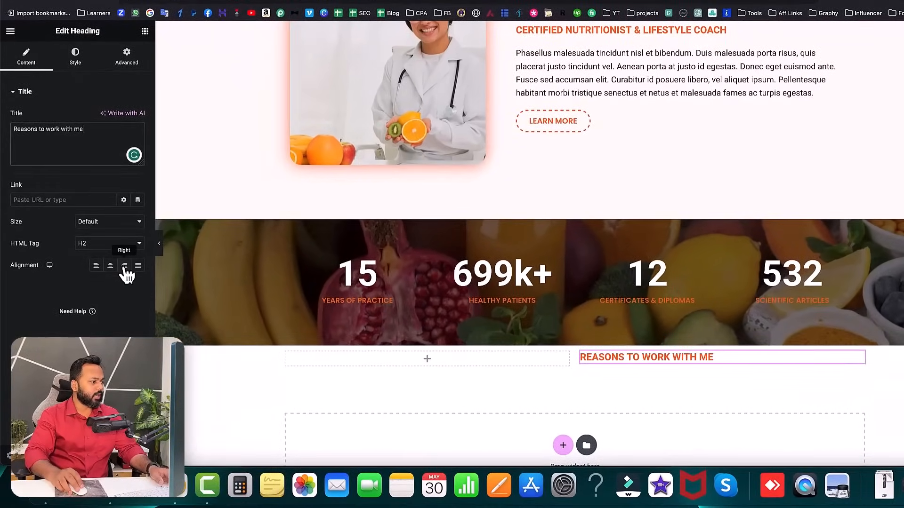
# - Right-align the heading and set its typography to Poppins, weight 700 bold, size 17 px
pyautogui.click(126, 268)
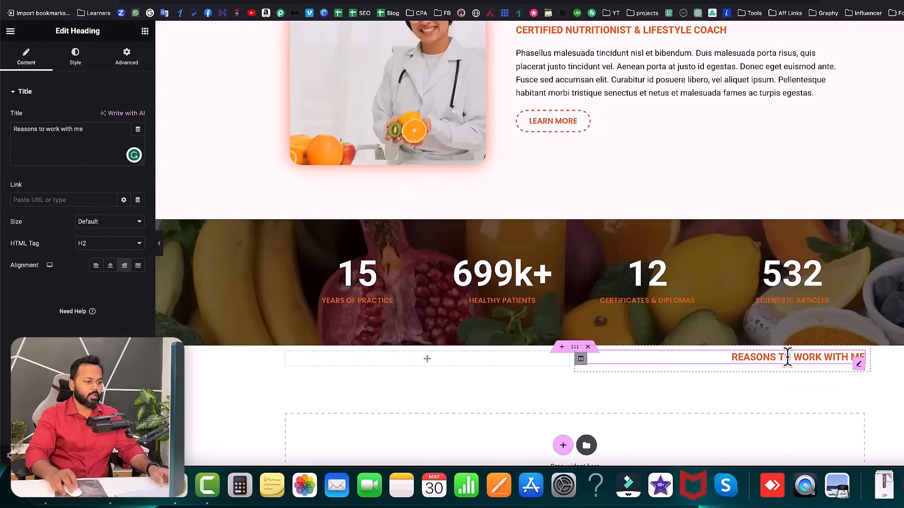
pyautogui.click(75, 55)
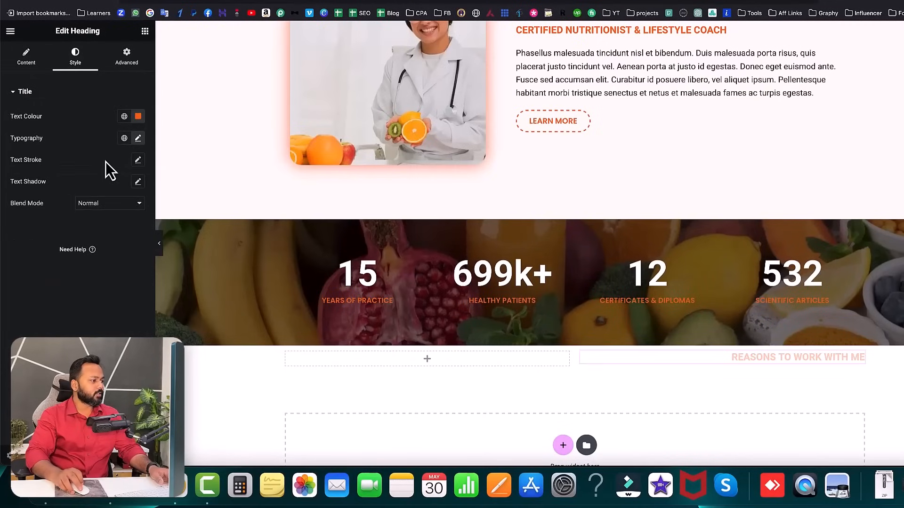
pyautogui.click(138, 139)
pyautogui.click(107, 187)
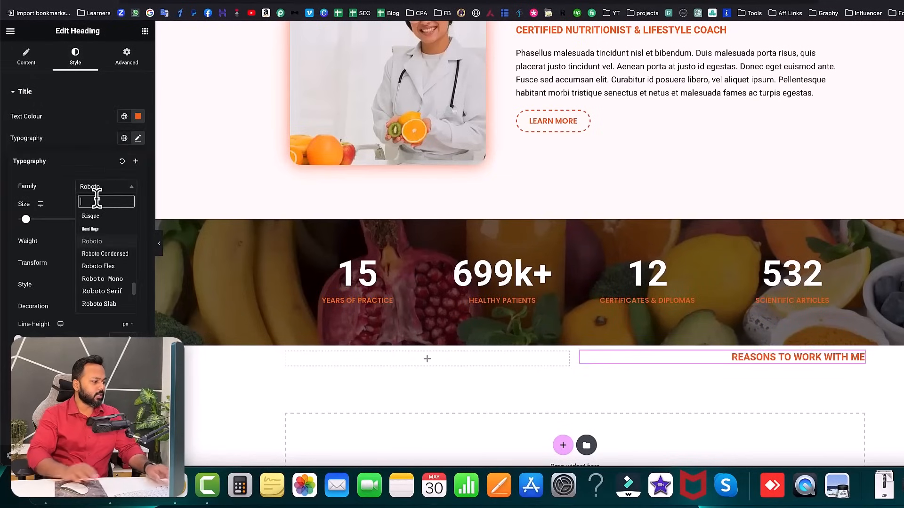
pyautogui.write('pop')
pyautogui.click(95, 288)
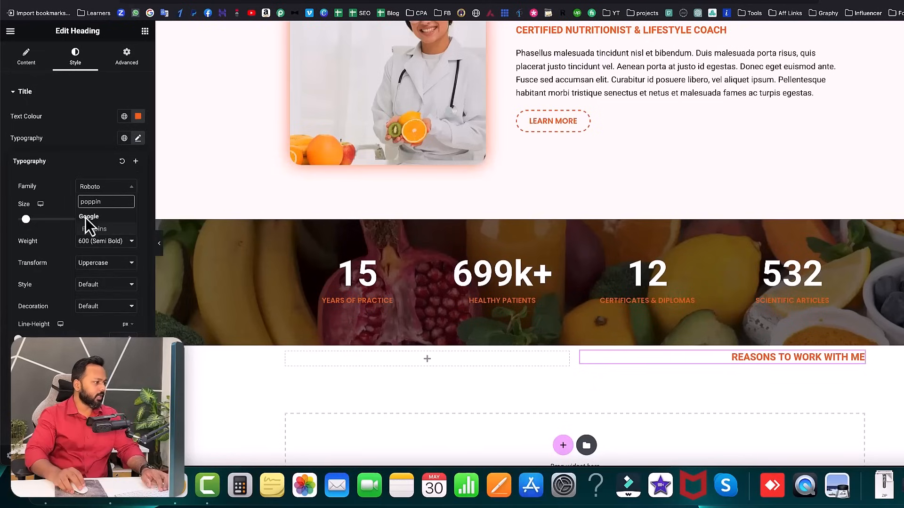
pyautogui.click(95, 245)
pyautogui.click(96, 248)
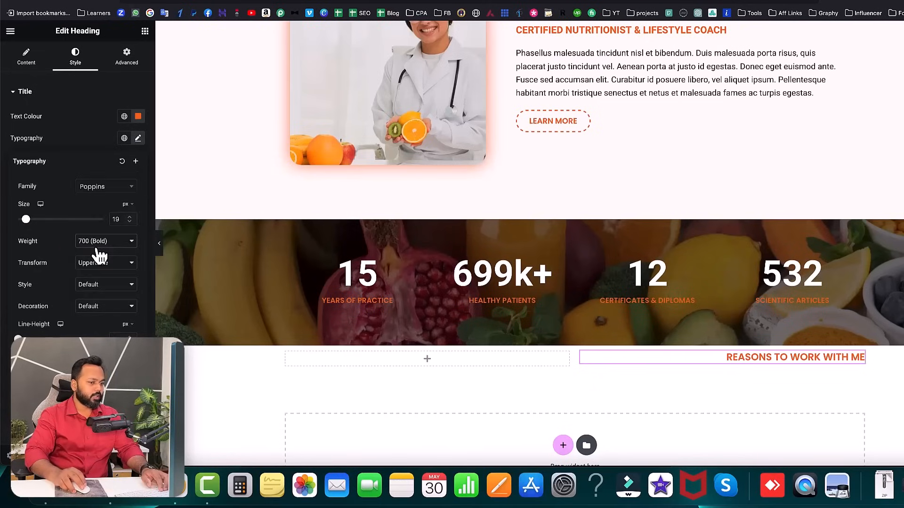
pyautogui.click(130, 223)
pyautogui.click(130, 222)
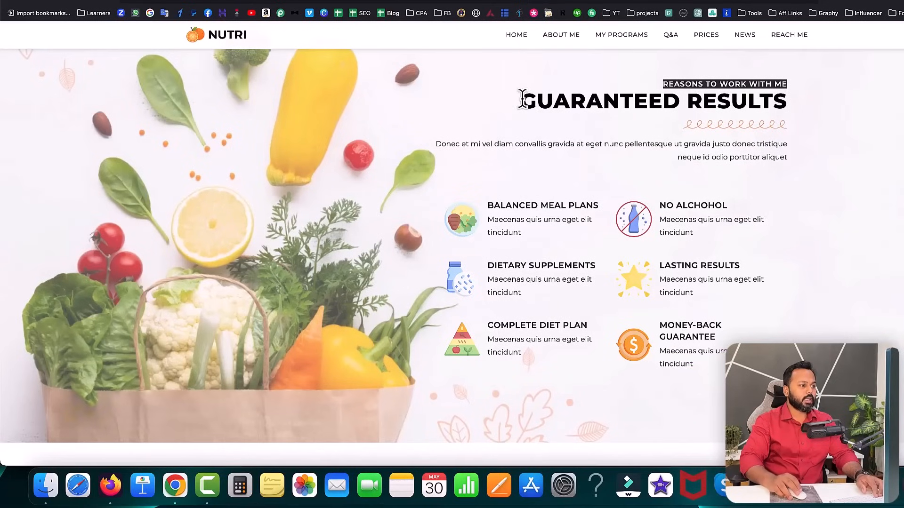
pyautogui.moveTo(521, 100); pyautogui.dragTo(794, 106)
pyautogui.click(780, 101)
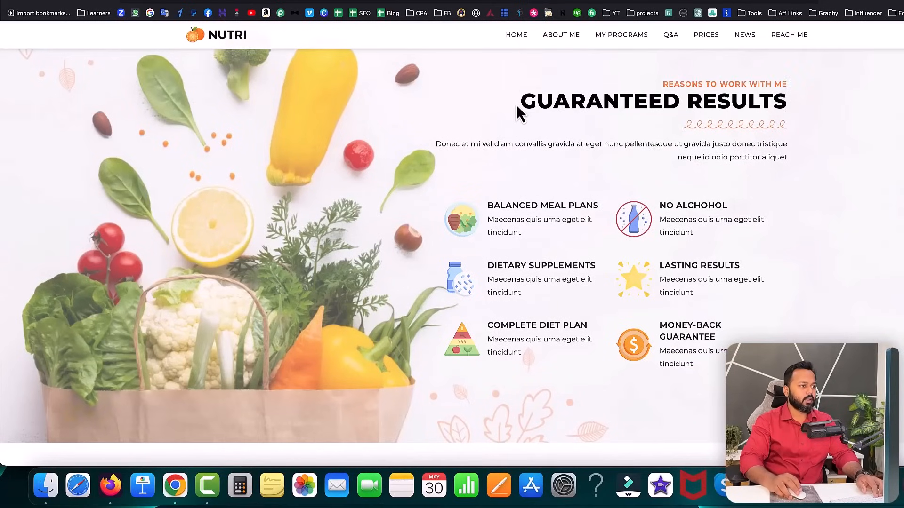
# - Copy the GUARANTEED RESULTS heading text from the reference site
pyautogui.moveTo(523, 100); pyautogui.dragTo(800, 115)
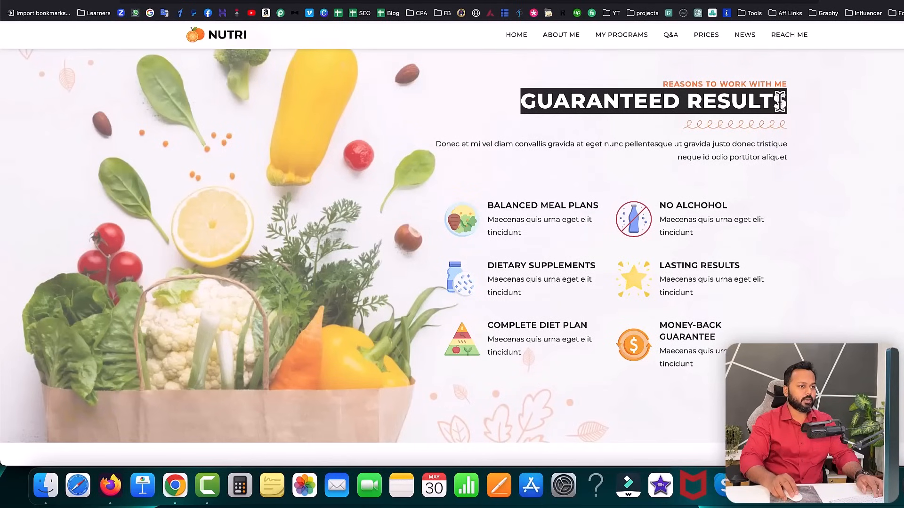
pyautogui.rightClick(781, 104)
pyautogui.press('Escape')
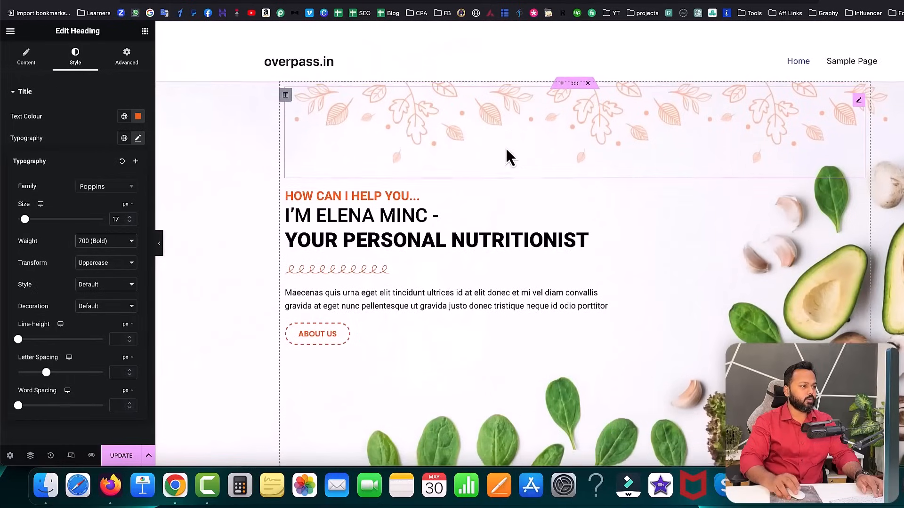
pyautogui.scroll(-1, 504, 156)
# - Duplicate the YOUR PERSONAL NUTRITIONIST heading and place the copy under Reasons to work with me
pyautogui.rightClick(404, 229)
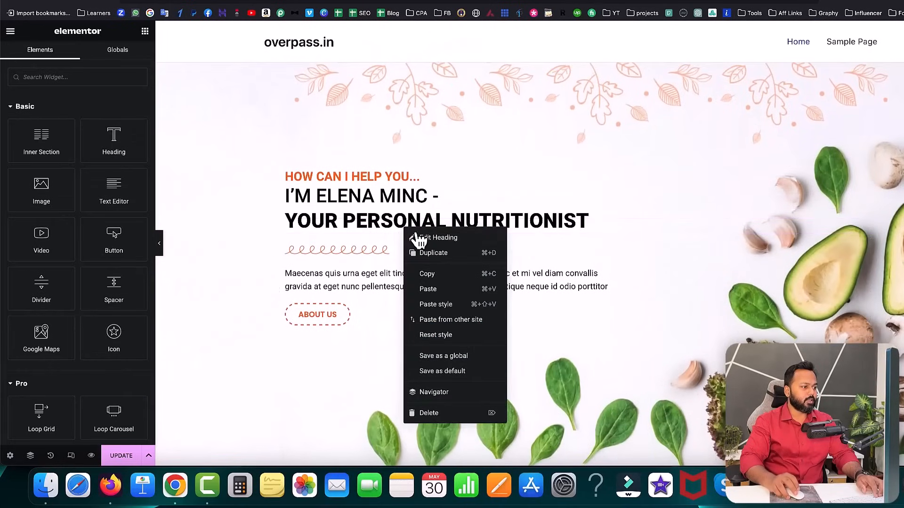
pyautogui.click(431, 253)
pyautogui.scroll(-3, 451, 254)
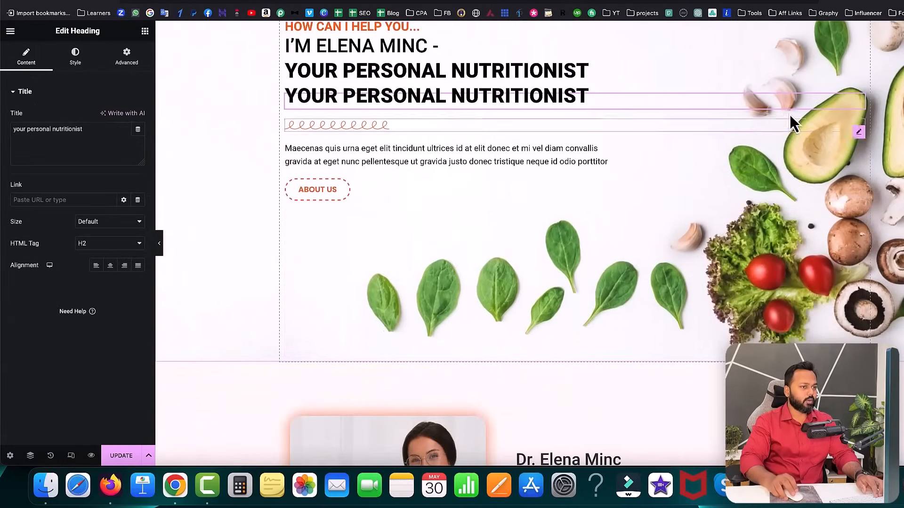
pyautogui.moveTo(860, 113); pyautogui.dragTo(652, 416)
pyautogui.scroll(-6, 654, 401)
pyautogui.moveTo(839, 92); pyautogui.dragTo(699, 360)
pyautogui.scroll(-6, 700, 359)
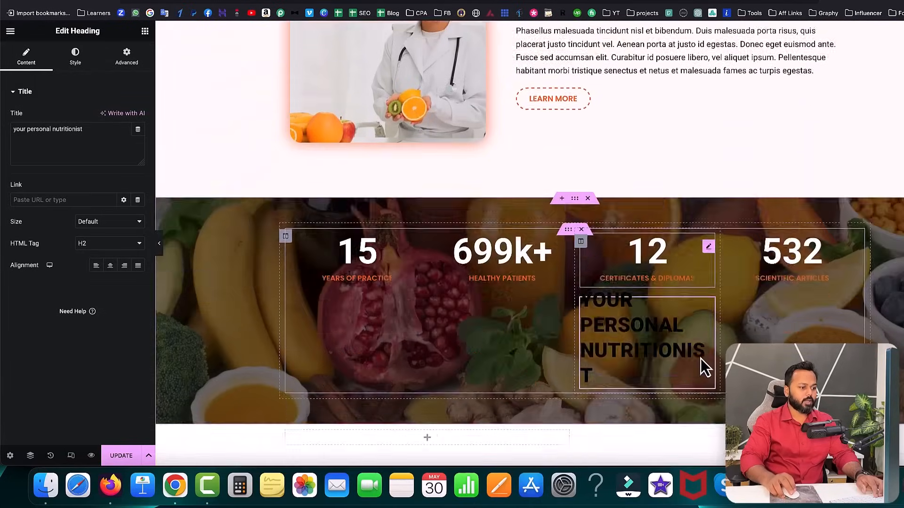
pyautogui.moveTo(713, 135); pyautogui.dragTo(745, 254)
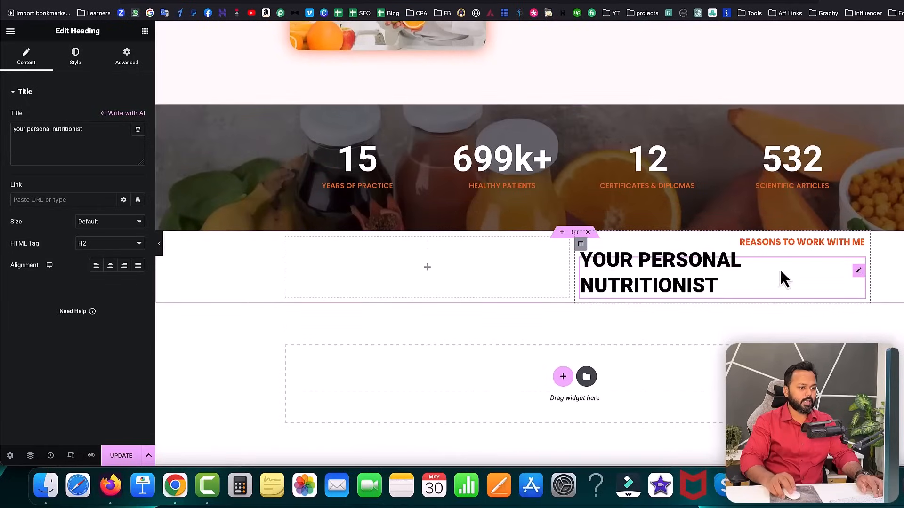
# - Change the copied heading to 'Guaranteed Results' and right-align it
pyautogui.tripleClick(67, 131)
pyautogui.write('Guaranteed Results')
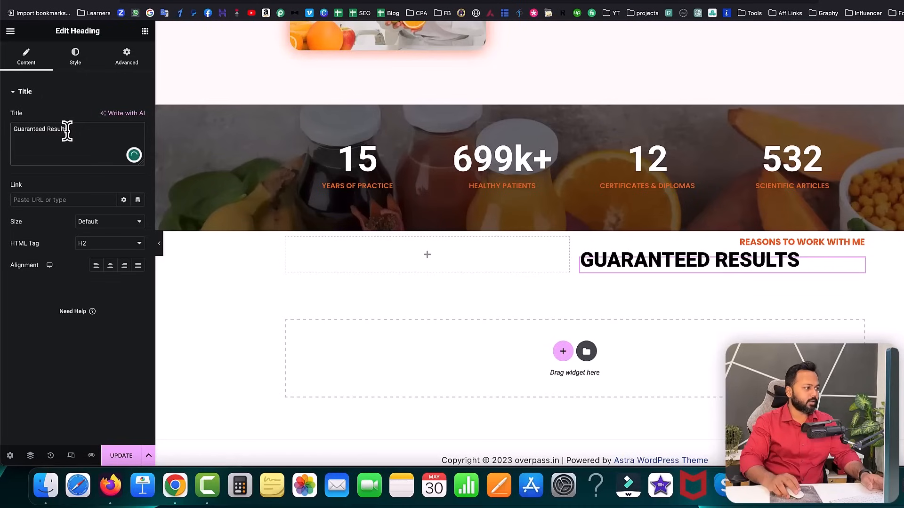
pyautogui.click(125, 266)
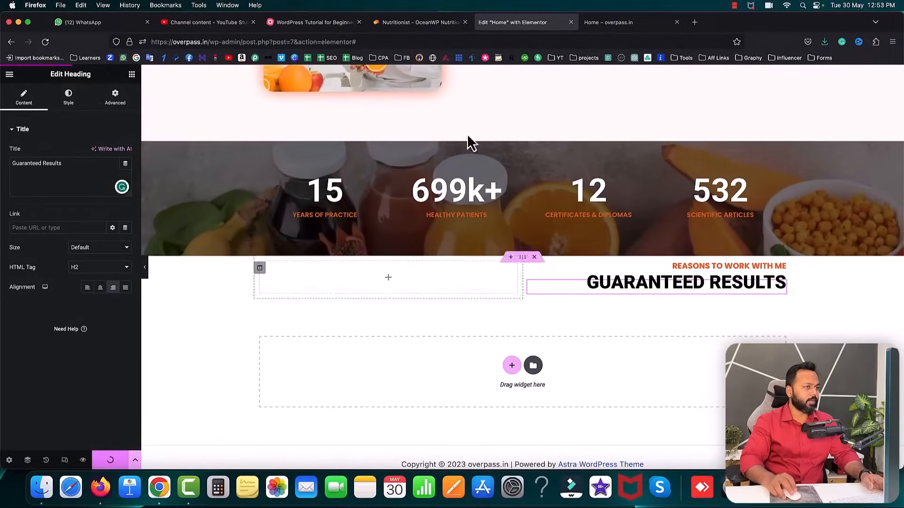
# - Reload the live home page to check the headings, then copy the reference's paragraph under GUARANTEED RESULTS
pyautogui.click(612, 23)
pyautogui.press('super+r')
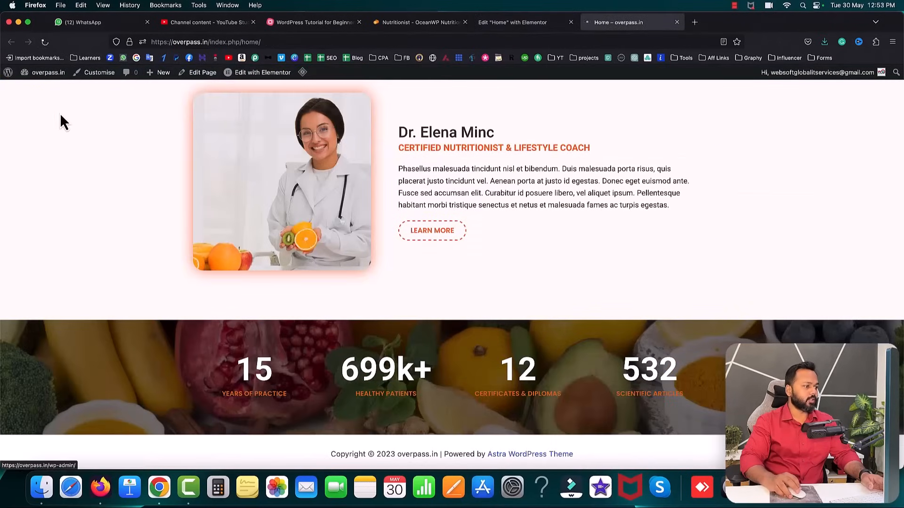
pyautogui.click(419, 23)
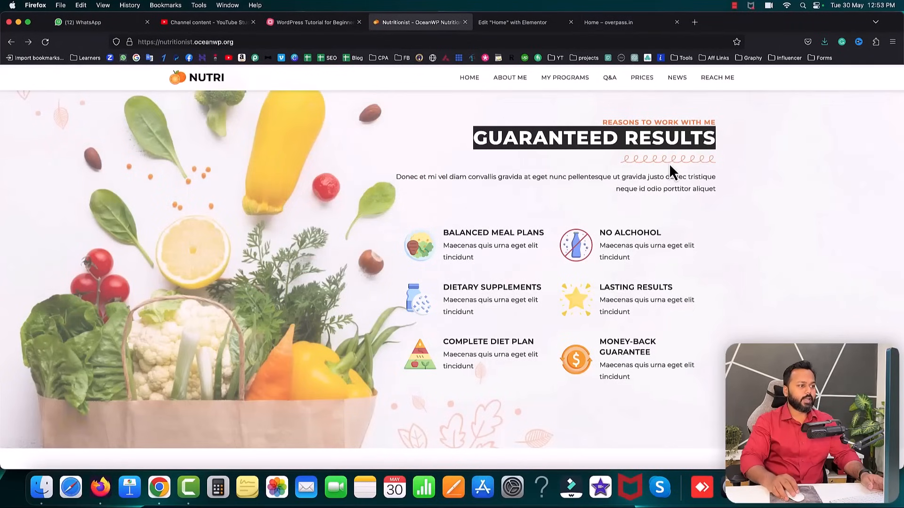
pyautogui.moveTo(396, 177); pyautogui.dragTo(712, 198)
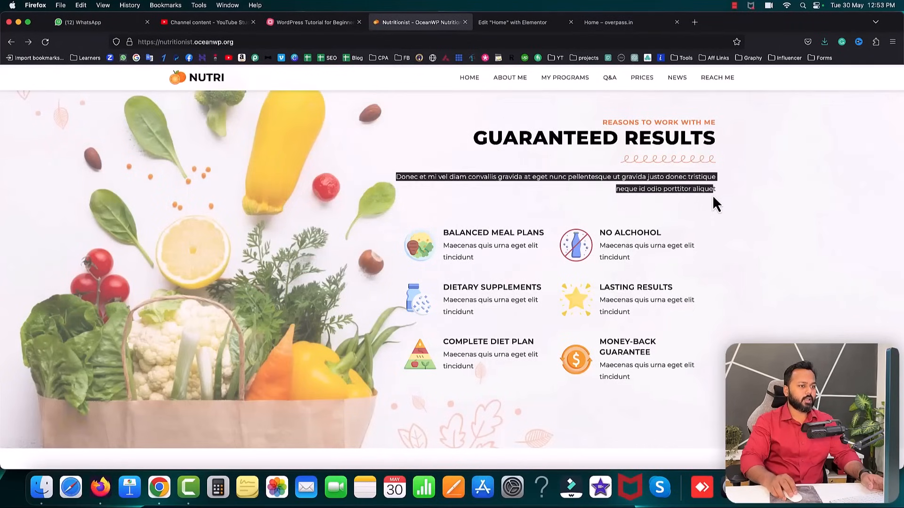
pyautogui.rightClick(712, 190)
pyautogui.click(715, 196)
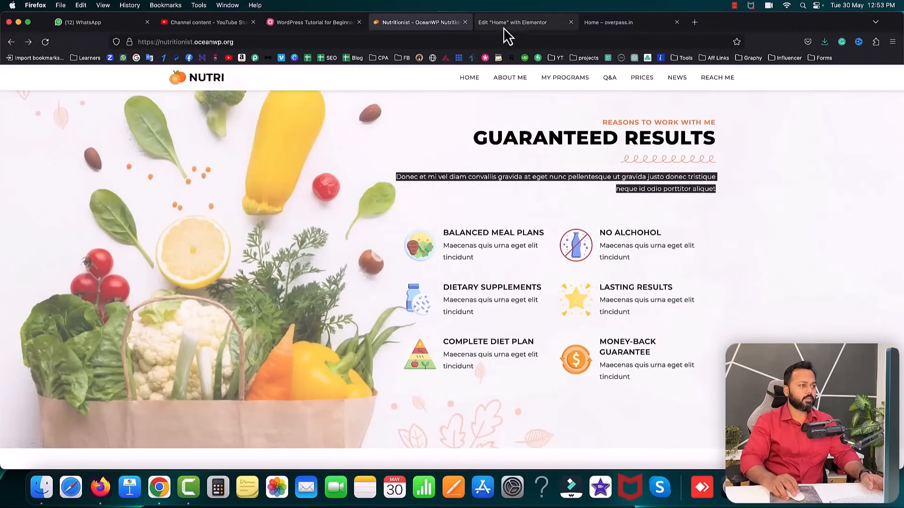
pyautogui.click(506, 25)
pyautogui.scroll(10, 451, 168)
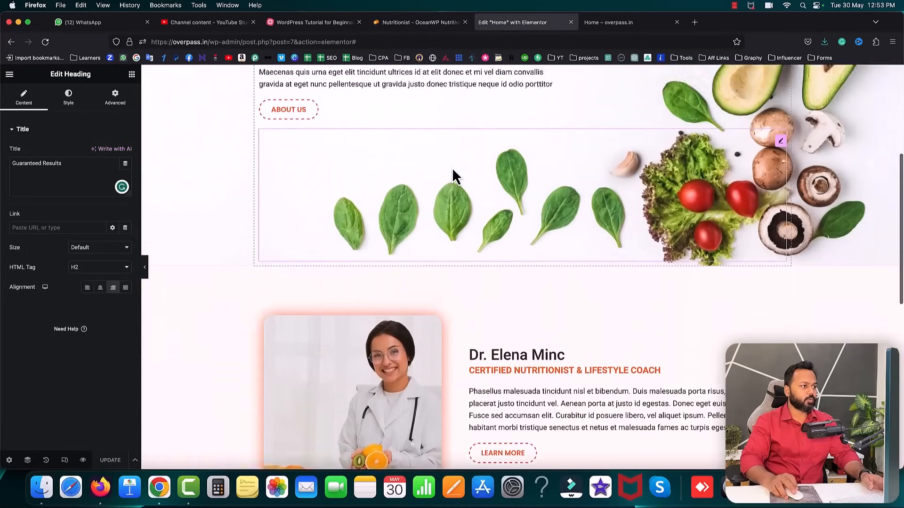
# - Duplicate the hero's curly divider and move the copy under the Guaranteed Results heading
pyautogui.rightClick(306, 145)
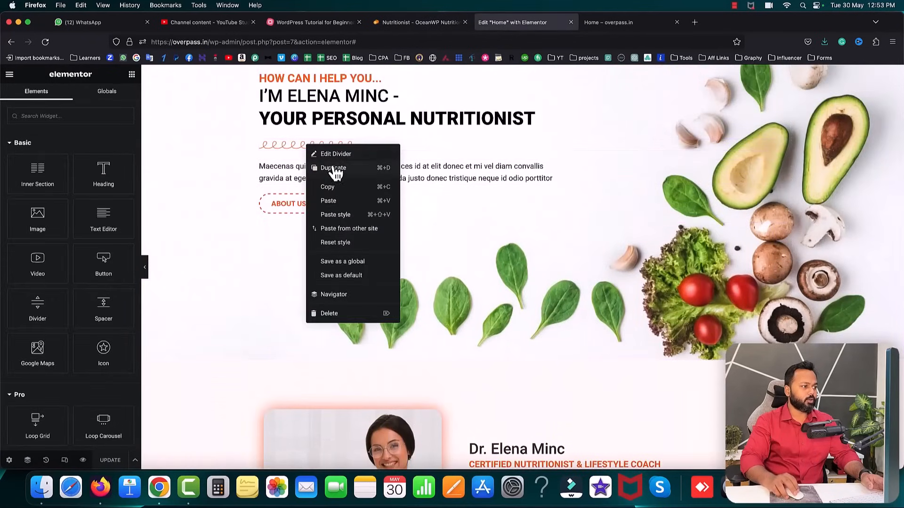
pyautogui.click(333, 171)
pyautogui.scroll(-3, 659, 211)
pyautogui.moveTo(781, 94); pyautogui.dragTo(540, 431)
pyautogui.scroll(-5, 540, 431)
pyautogui.scroll(-3, 541, 431)
pyautogui.moveTo(759, 118); pyautogui.dragTo(697, 419)
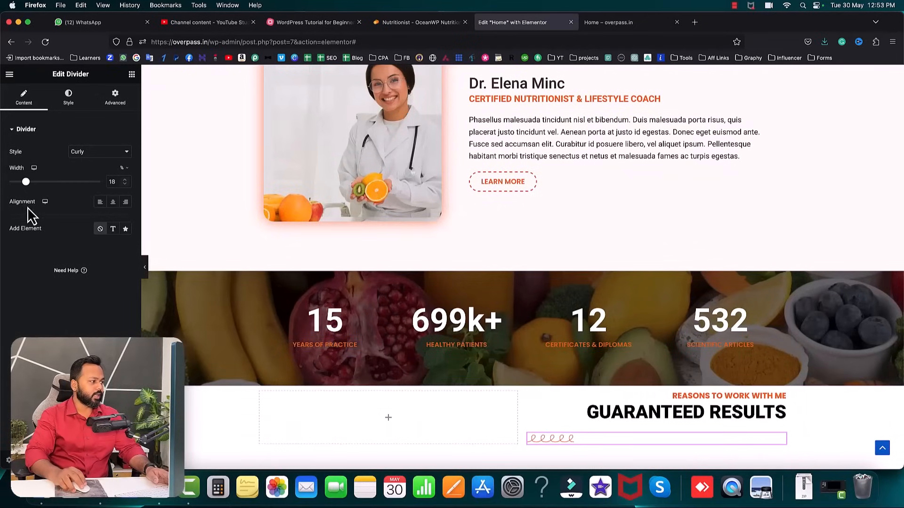
# - Right-align the divider, widen it to 38%, and duplicate the biography paragraph
pyautogui.click(126, 202)
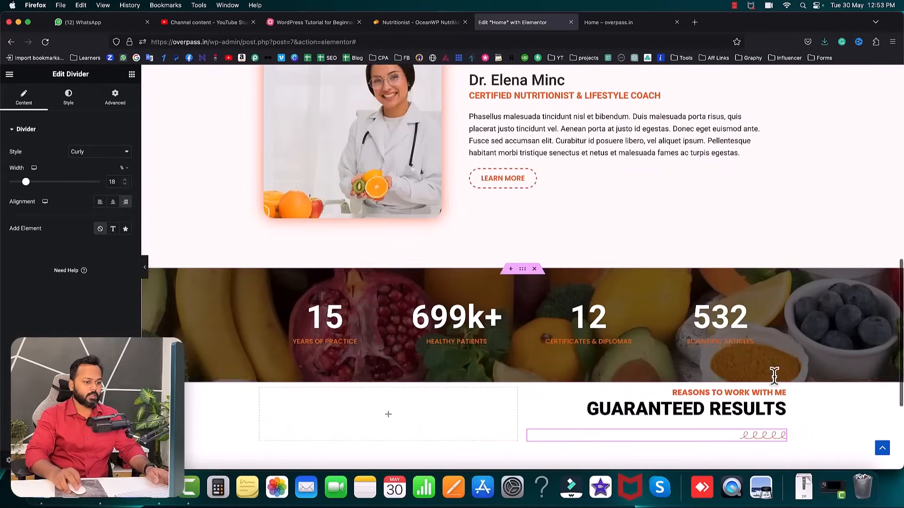
pyautogui.scroll(-3, 775, 377)
pyautogui.moveTo(26, 183); pyautogui.dragTo(44, 184)
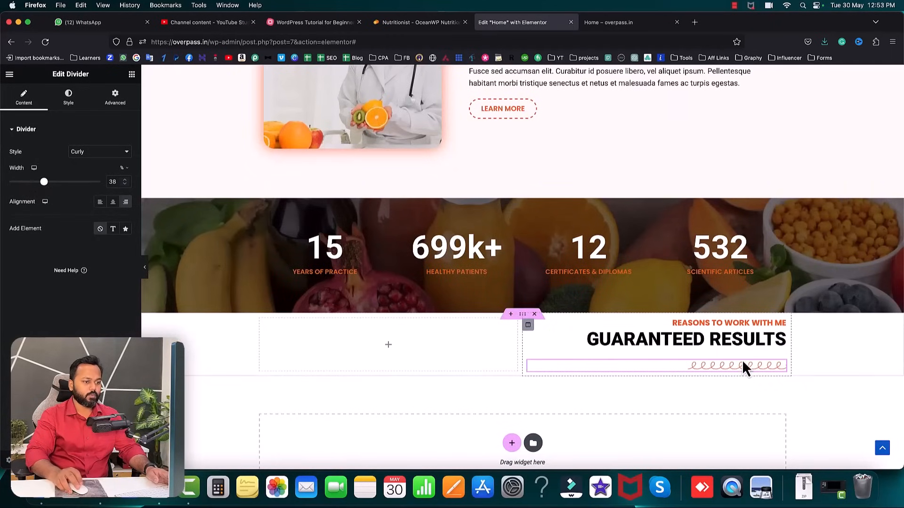
pyautogui.scroll(-1, 612, 301)
pyautogui.scroll(3, 406, 121)
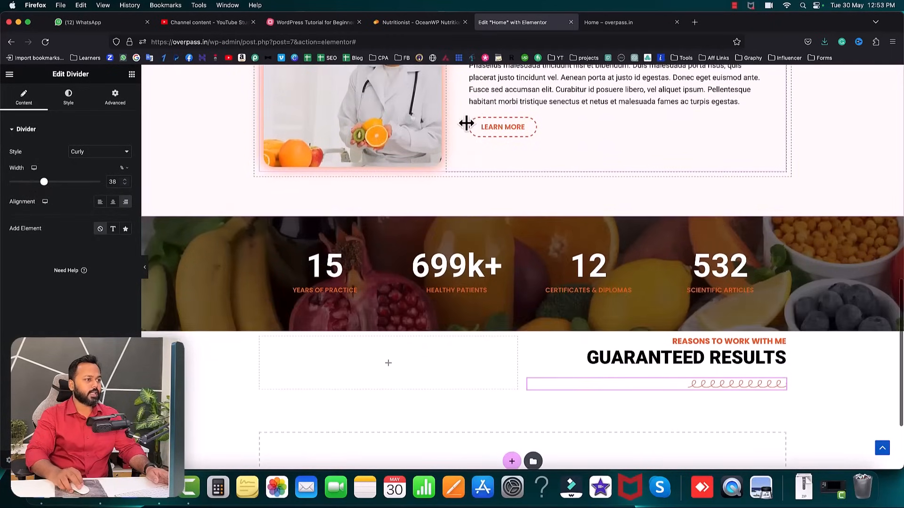
pyautogui.rightClick(524, 105)
pyautogui.click(547, 128)
# - Move the paragraph copy under the curly divider and replace its text with the copied Donec paragraph
pyautogui.scroll(-2, 656, 151)
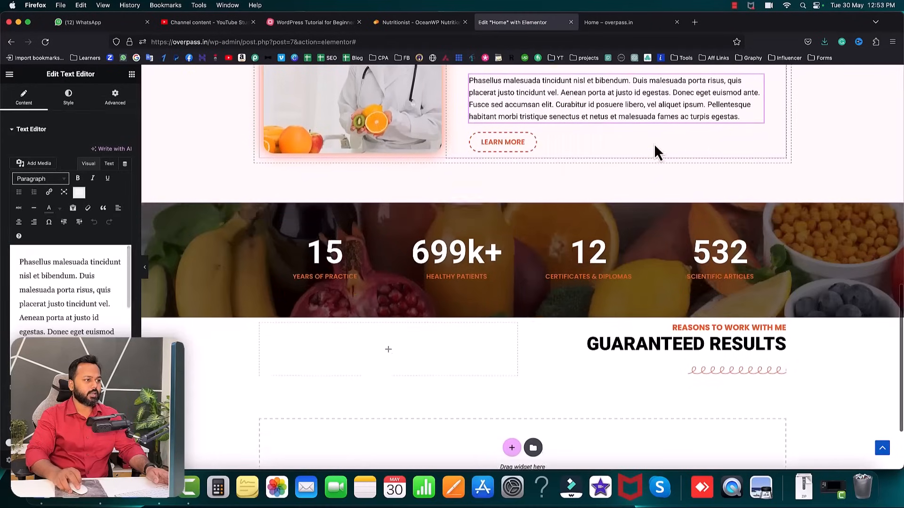
pyautogui.moveTo(756, 84); pyautogui.dragTo(719, 379)
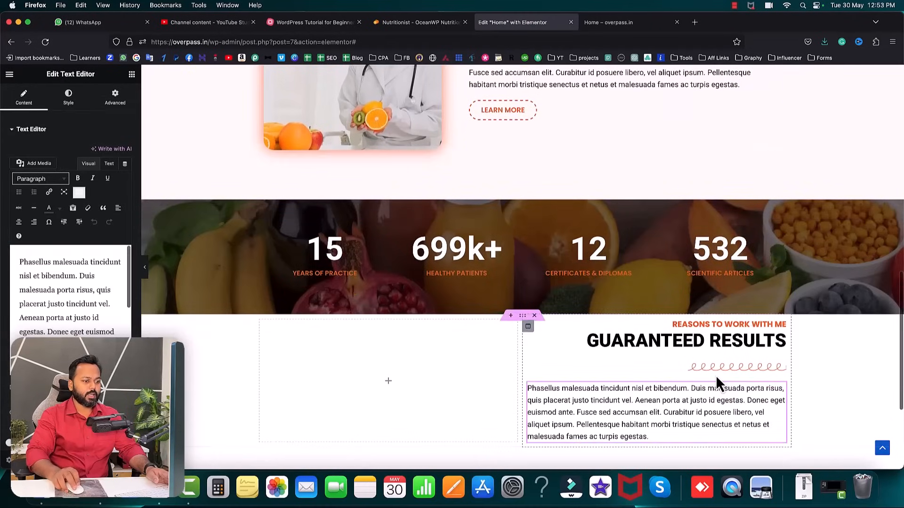
pyautogui.click(109, 164)
pyautogui.press('super+a')
pyautogui.press('super+v')
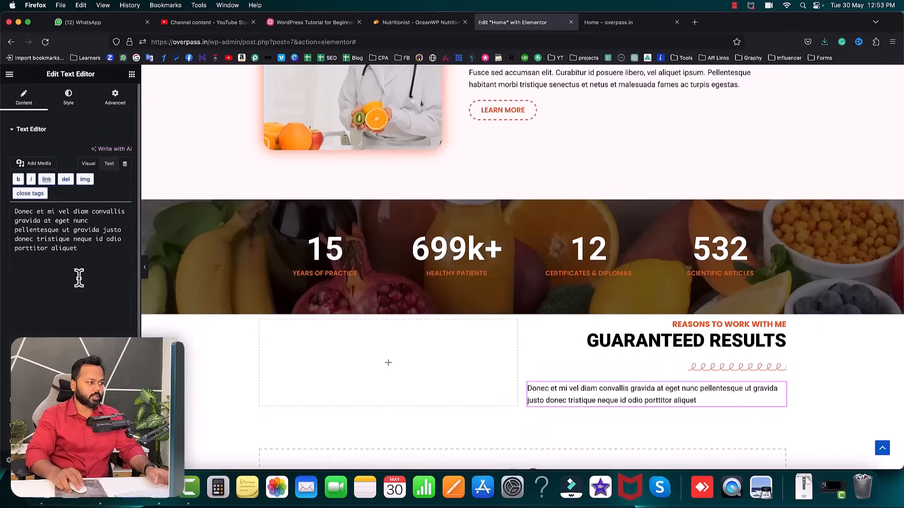
# - Right-align the Donec paragraph and return to the reference site
pyautogui.scroll(-3, 88, 254)
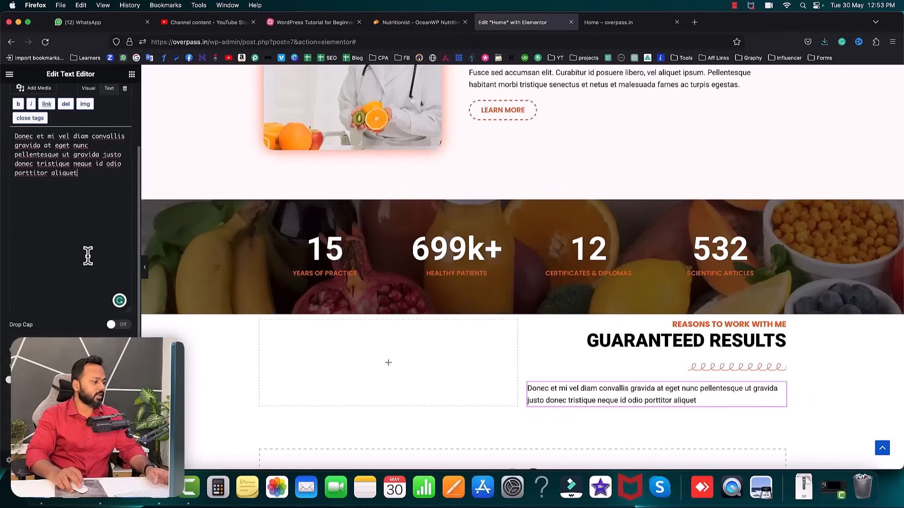
pyautogui.scroll(3, 75, 103)
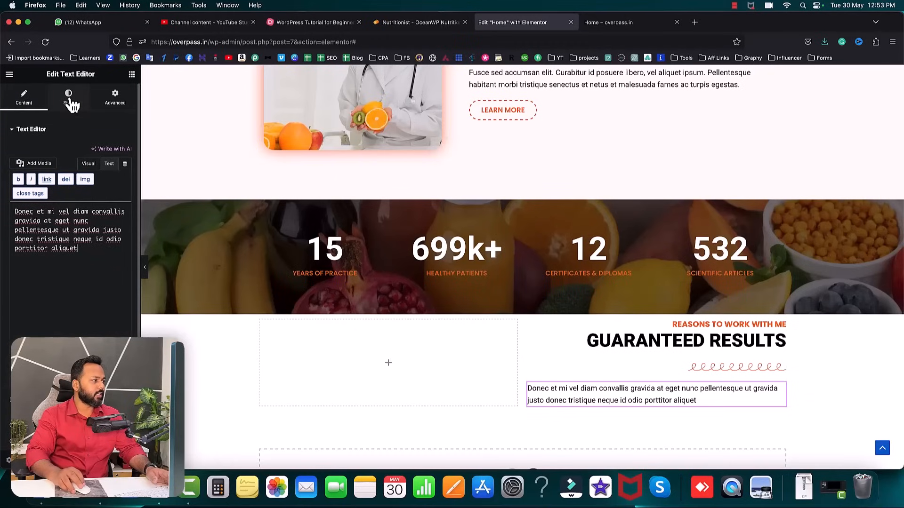
pyautogui.click(69, 99)
pyautogui.click(114, 152)
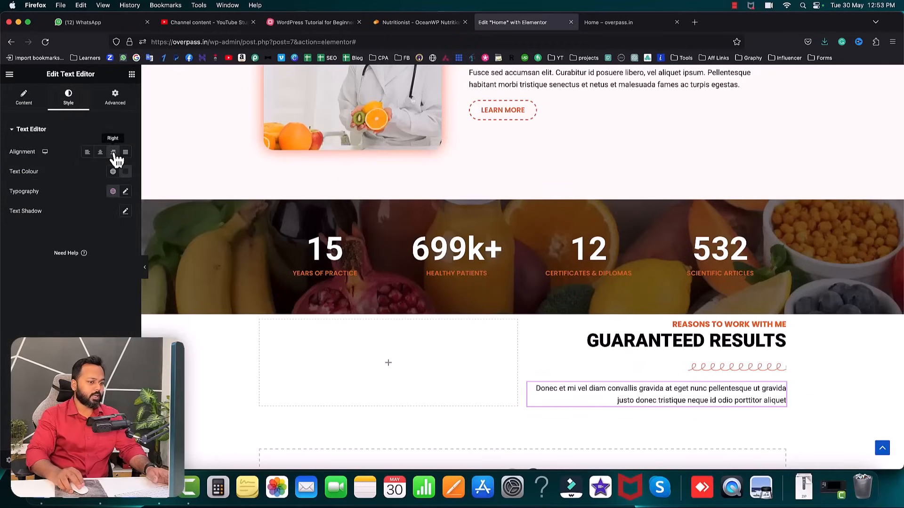
pyautogui.click(459, 26)
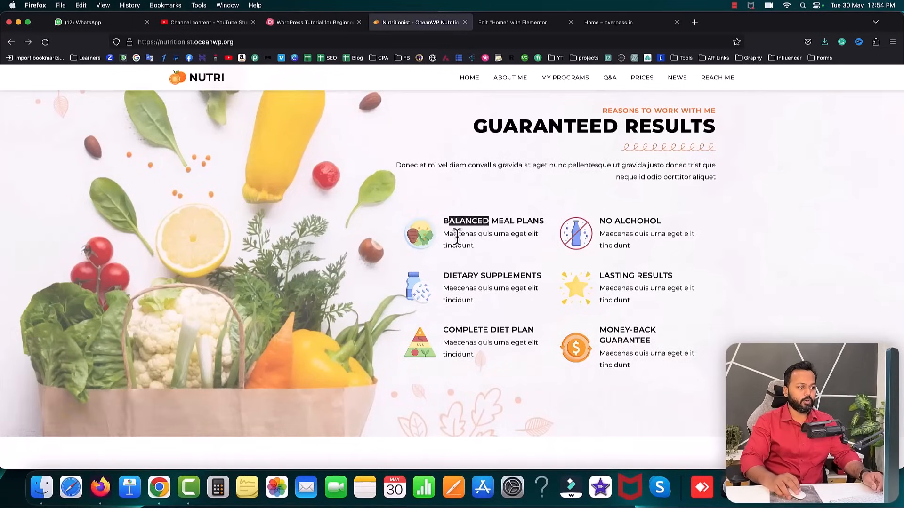
# - Inspect the reference's Balanced Meal Plans heading and description
pyautogui.moveTo(468, 239); pyautogui.dragTo(483, 242)
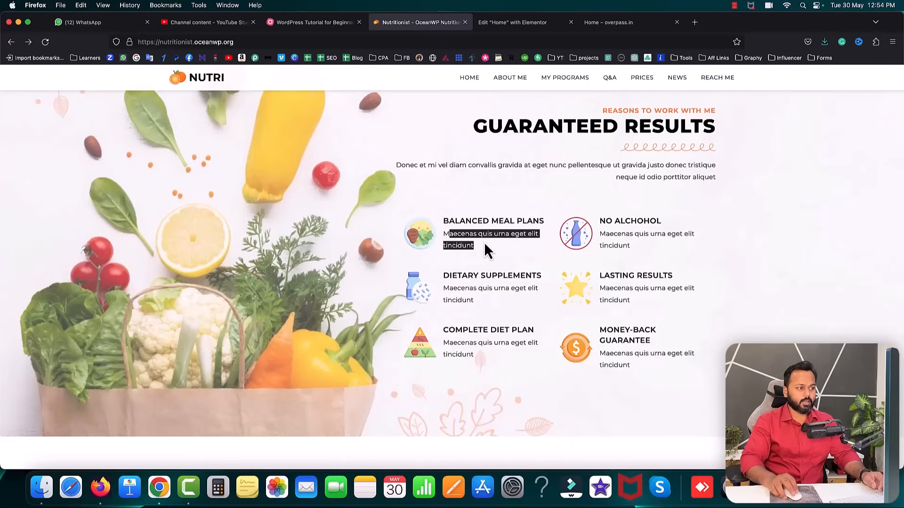
pyautogui.click(484, 242)
pyautogui.moveTo(443, 220); pyautogui.dragTo(472, 226)
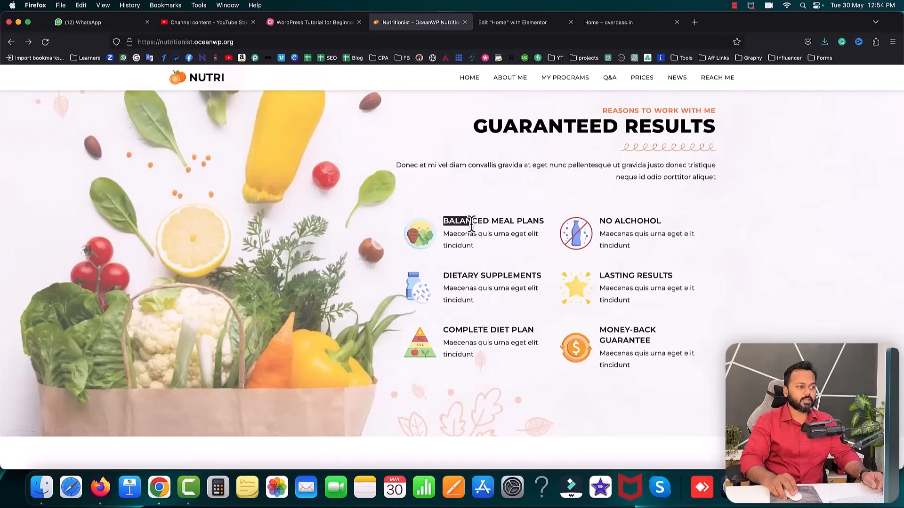
pyautogui.click(479, 230)
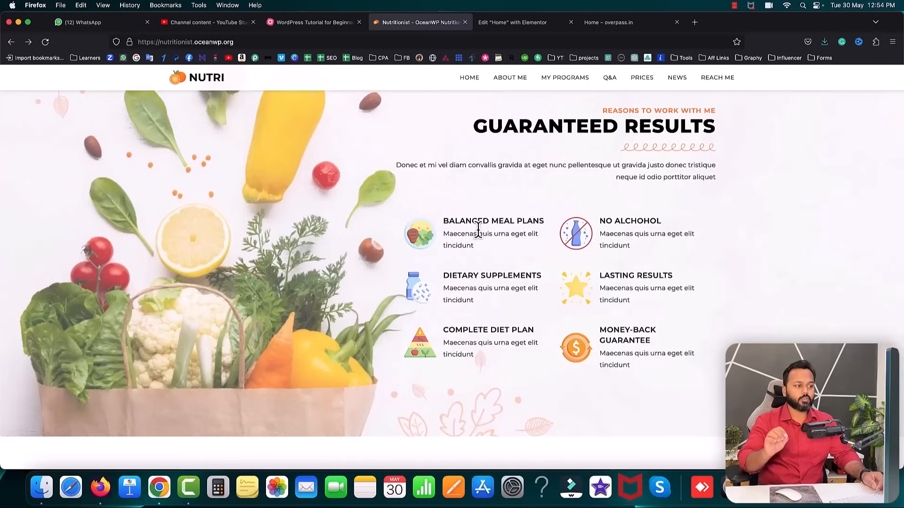
# - Add a two-column inner section below the Donec paragraph
pyautogui.click(512, 24)
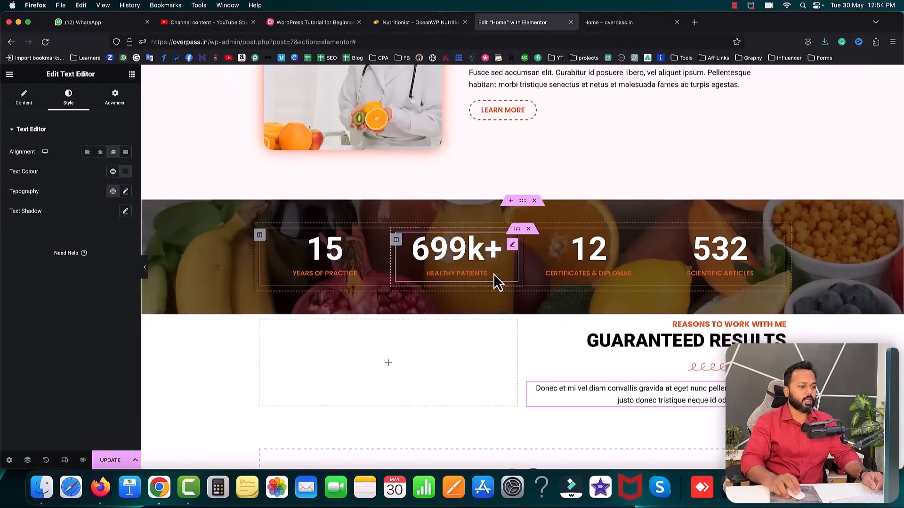
pyautogui.scroll(-2, 490, 278)
pyautogui.scroll(-1, 528, 278)
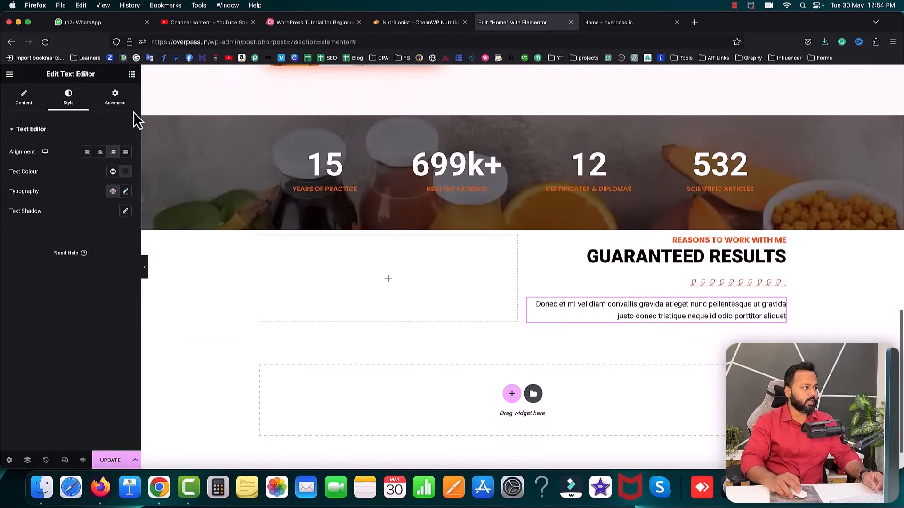
pyautogui.click(132, 74)
pyautogui.moveTo(27, 173); pyautogui.dragTo(642, 335)
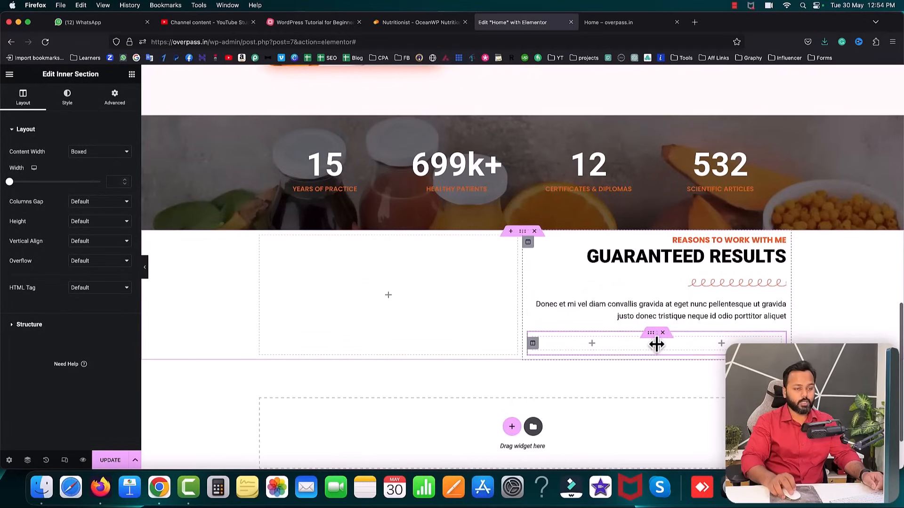
# - Search for 'image' and add an Image Box to the inner section's left column
pyautogui.click(588, 344)
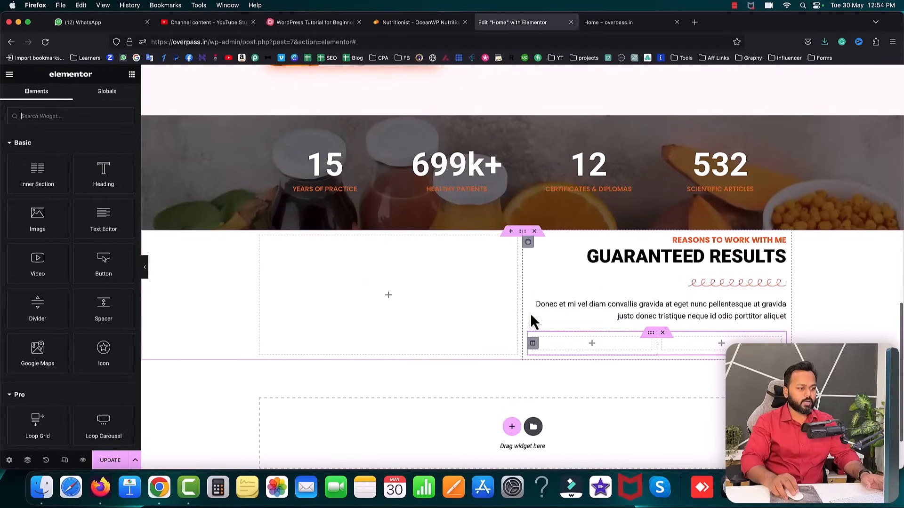
pyautogui.write('image')
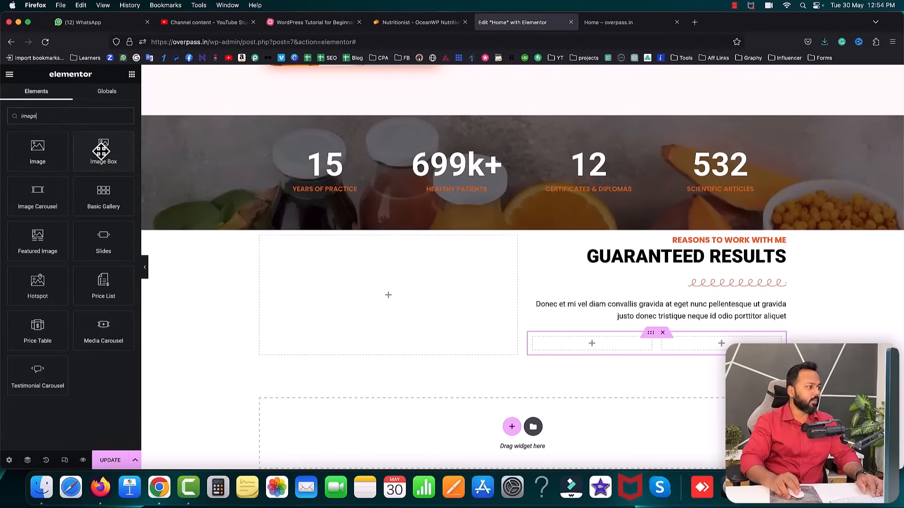
pyautogui.moveTo(102, 150); pyautogui.dragTo(566, 345)
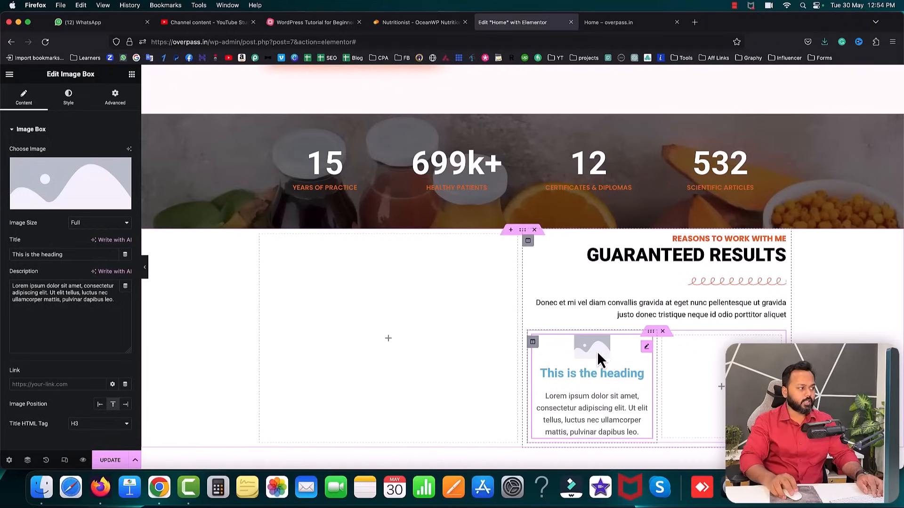
# - Upload the six icon images and insert meal.png into the image box
pyautogui.click(65, 206)
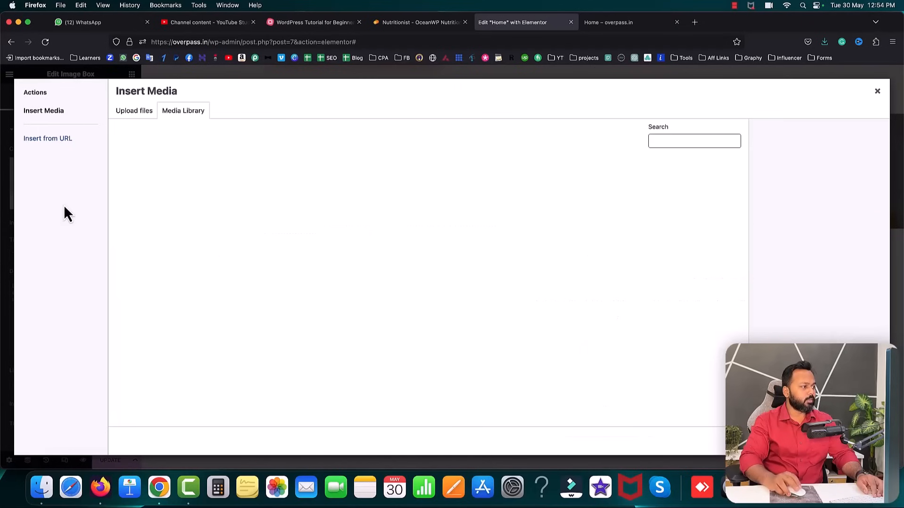
pyautogui.click(137, 113)
pyautogui.click(488, 268)
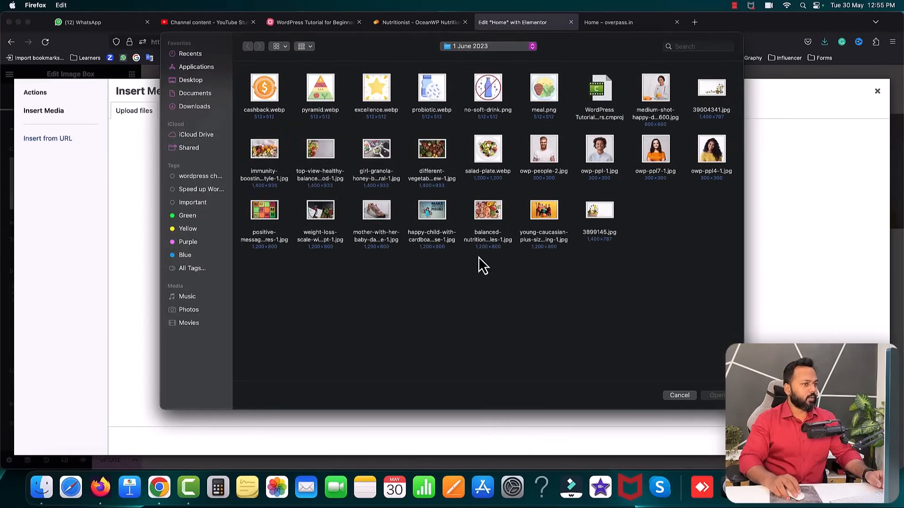
pyautogui.moveTo(570, 86); pyautogui.dragTo(269, 87)
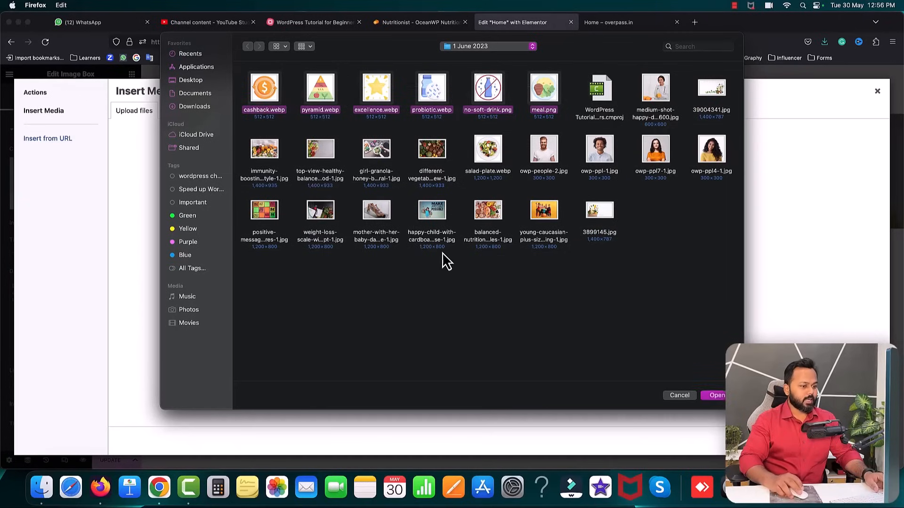
pyautogui.click(718, 396)
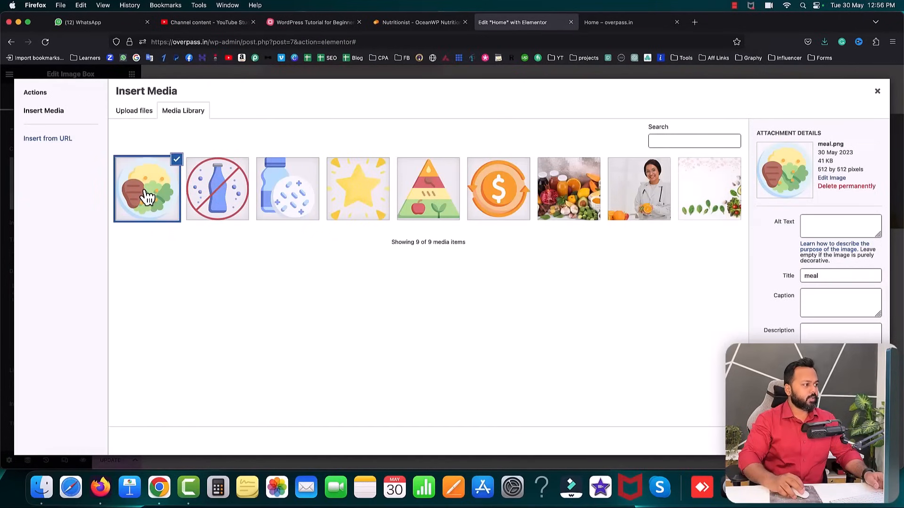
pyautogui.click(861, 441)
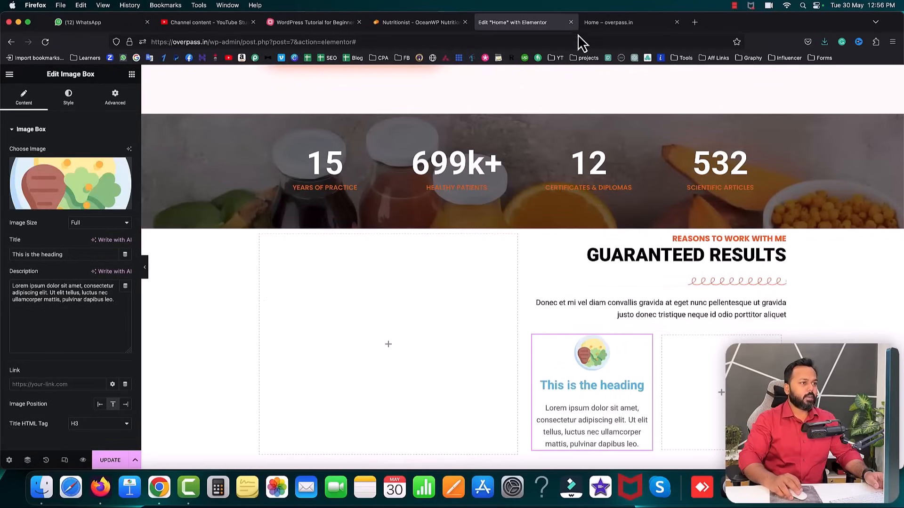
# - Set the image box title to 'Balanced Meal Plans', copied from the reference
pyautogui.click(401, 23)
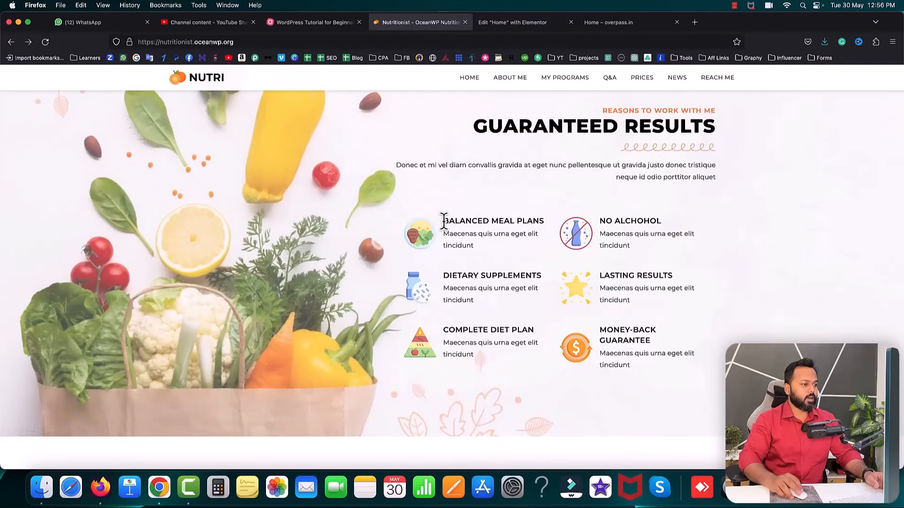
pyautogui.moveTo(444, 221); pyautogui.dragTo(493, 222)
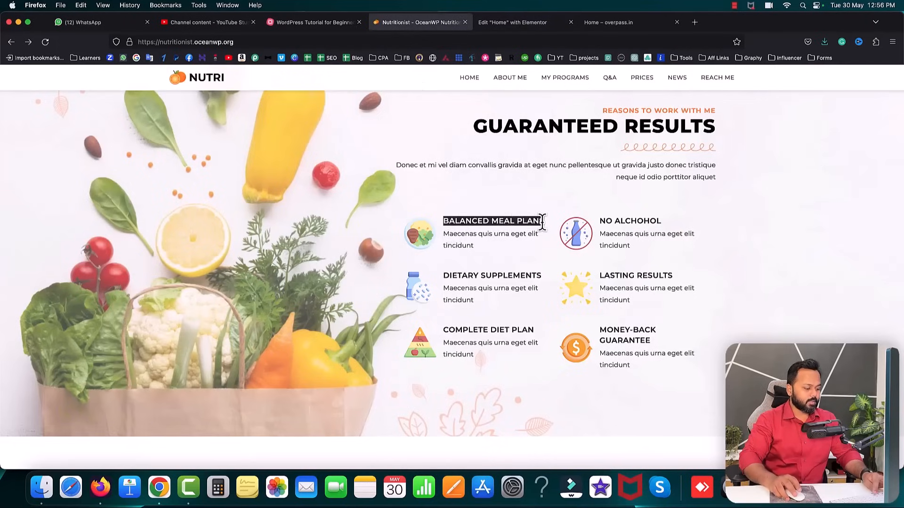
pyautogui.click(518, 23)
pyautogui.moveTo(76, 254); pyautogui.dragTo(11, 254)
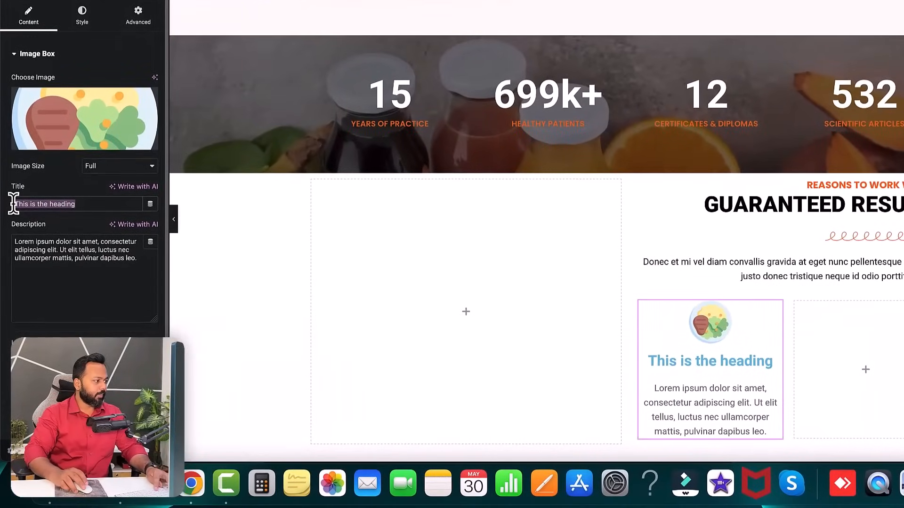
pyautogui.write('Balanced Meal Plans')
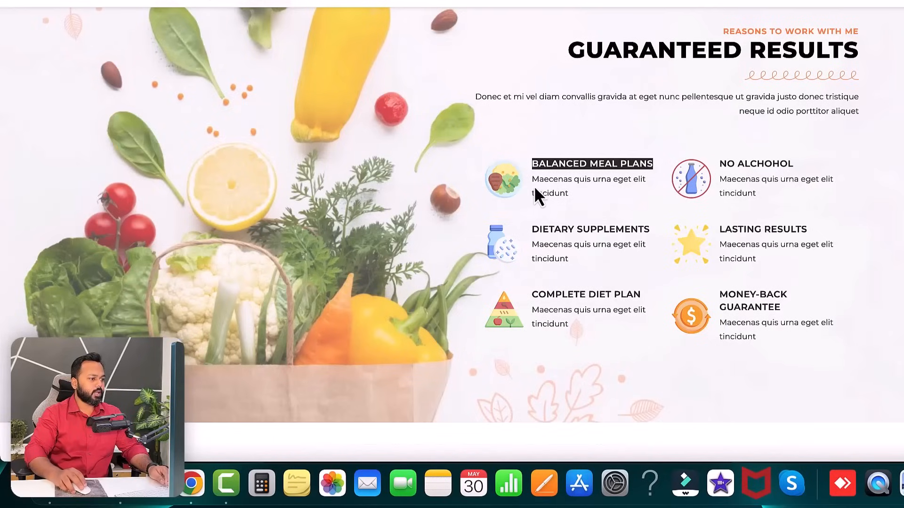
# - Replace the lorem ipsum description with the Maecenas text from the reference card
pyautogui.moveTo(532, 179); pyautogui.dragTo(555, 190)
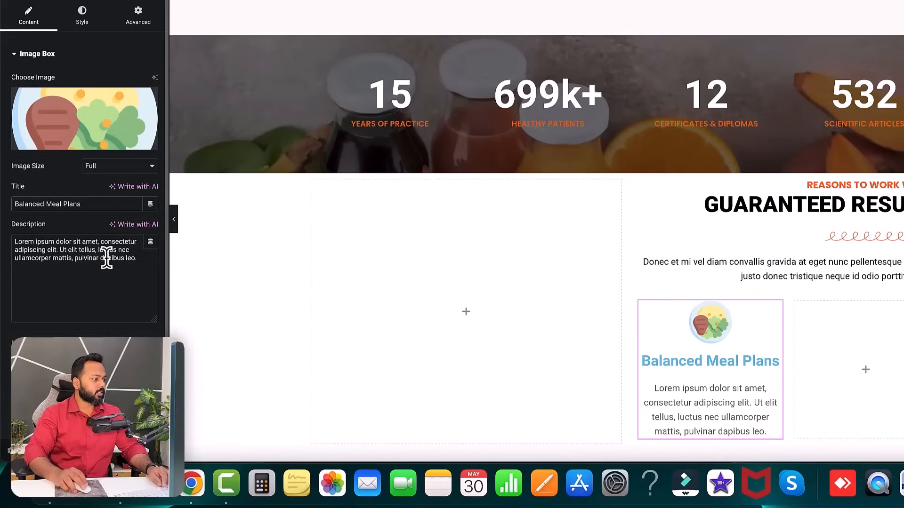
pyautogui.press('super+a')
pyautogui.write('Maecenas quis urna eget elit tincidunt')
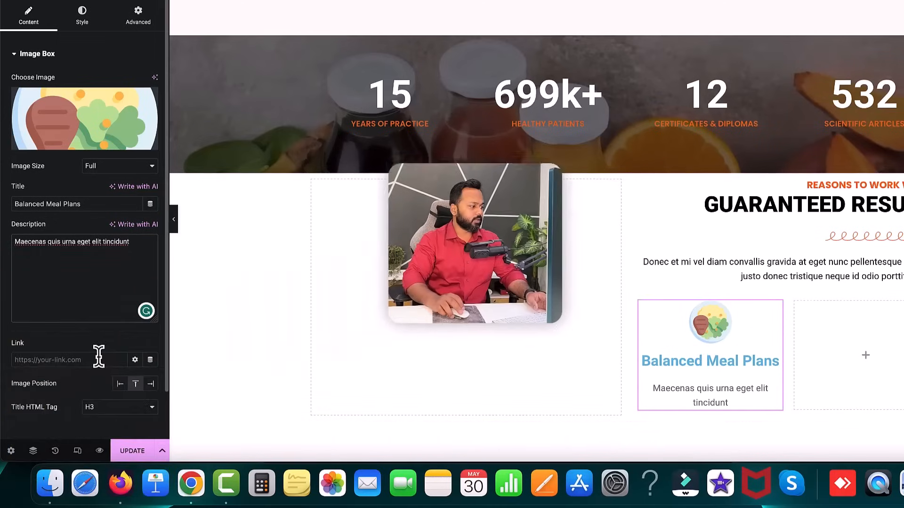
# - Place the icon to the left of the text and colour the heading dark grey #525353
pyautogui.click(120, 385)
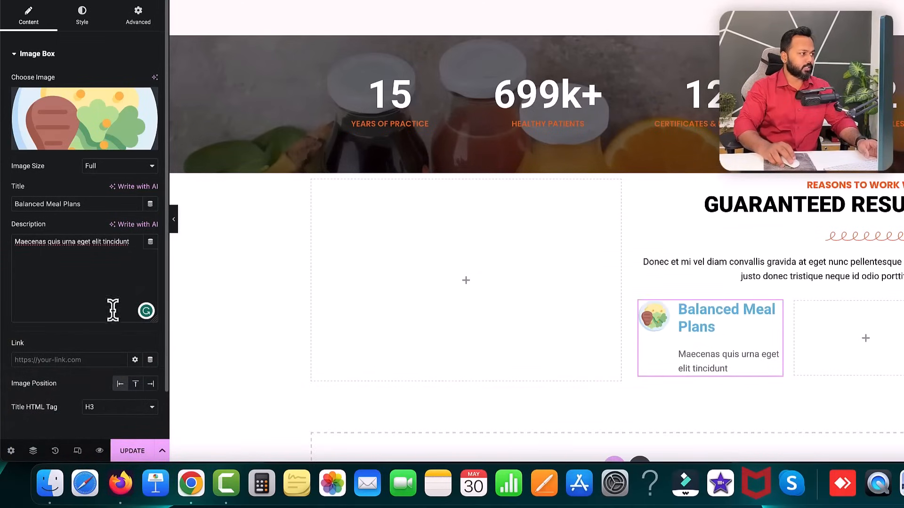
pyautogui.click(82, 19)
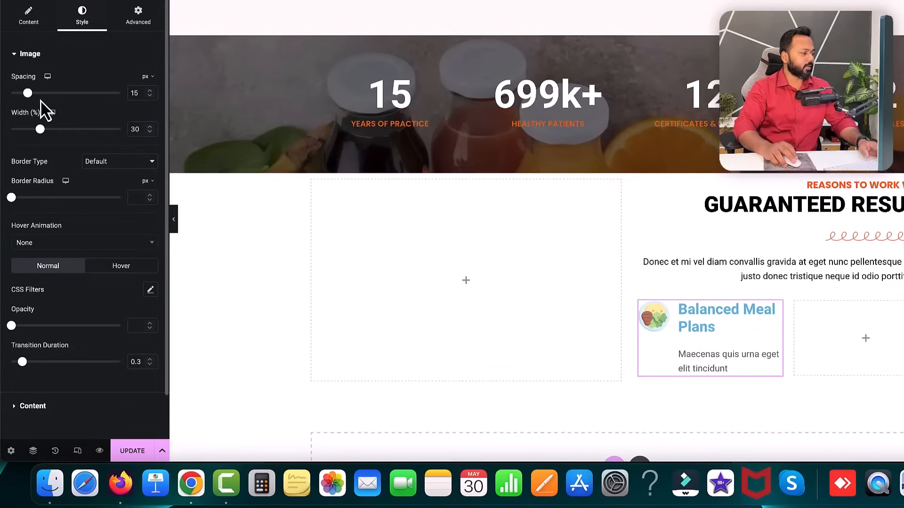
pyautogui.scroll(-2, 74, 207)
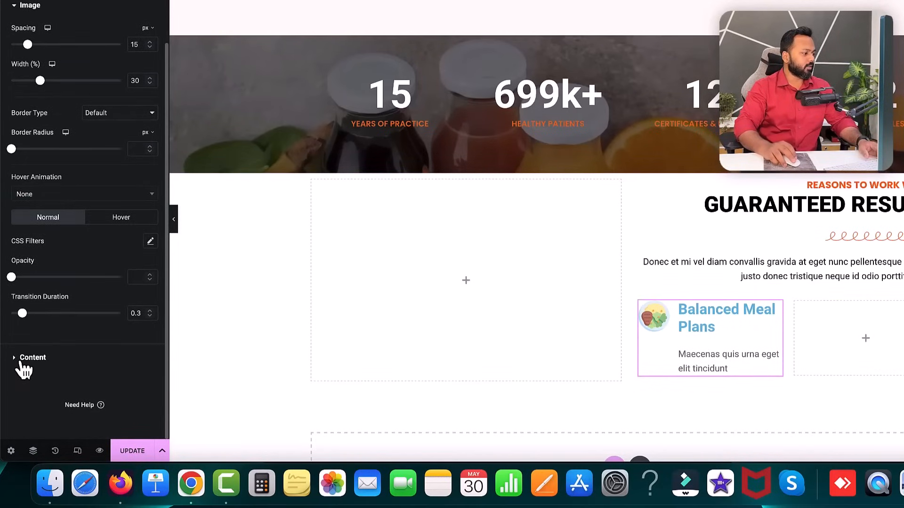
pyautogui.click(26, 359)
pyautogui.scroll(-2, 92, 241)
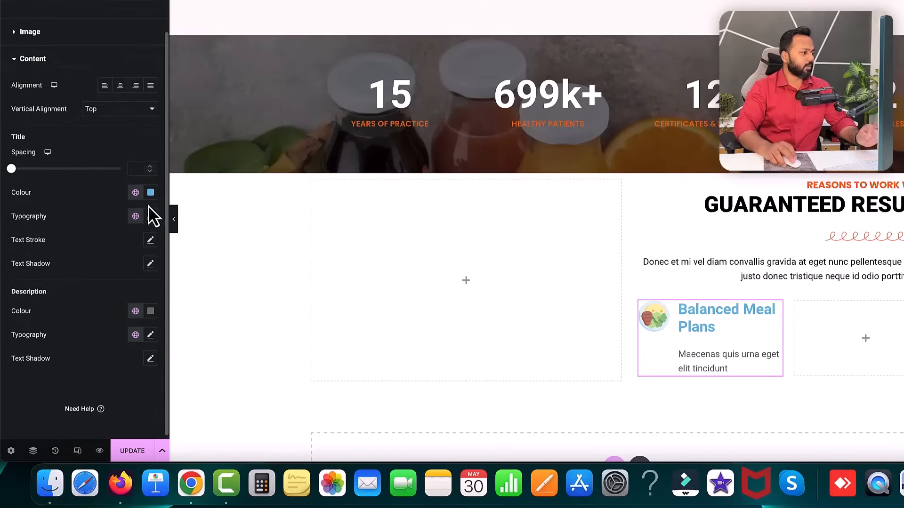
pyautogui.click(151, 193)
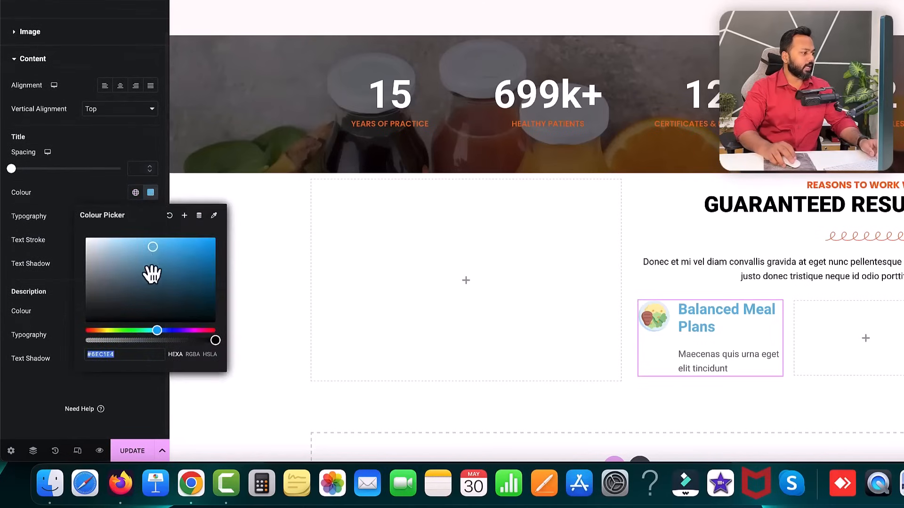
pyautogui.click(120, 278)
pyautogui.moveTo(107, 284); pyautogui.dragTo(87, 295)
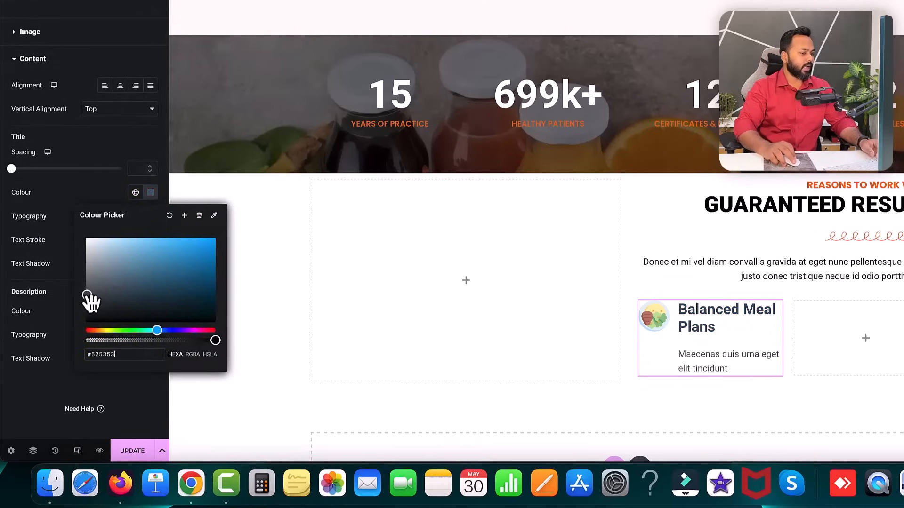
pyautogui.click(59, 197)
# - Set the heading font size to 16 px and transform it to uppercase
pyautogui.click(150, 216)
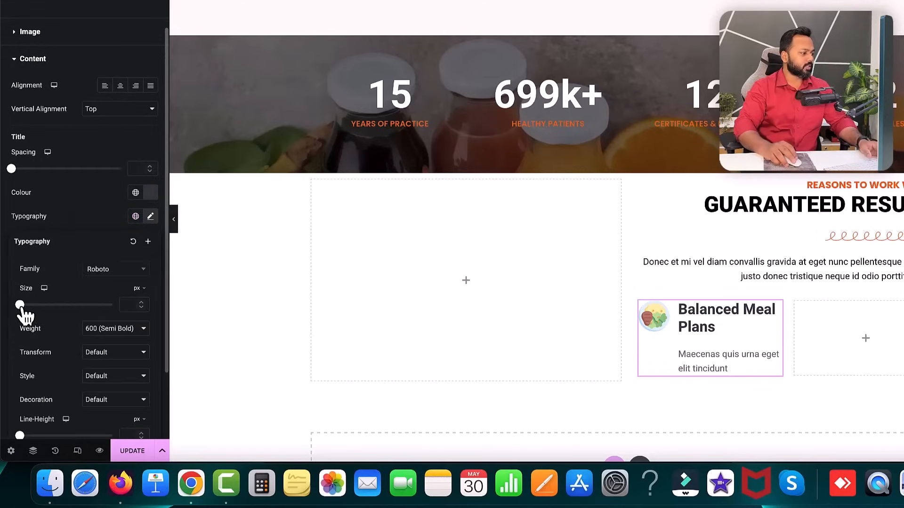
pyautogui.moveTo(20, 305); pyautogui.dragTo(28, 305)
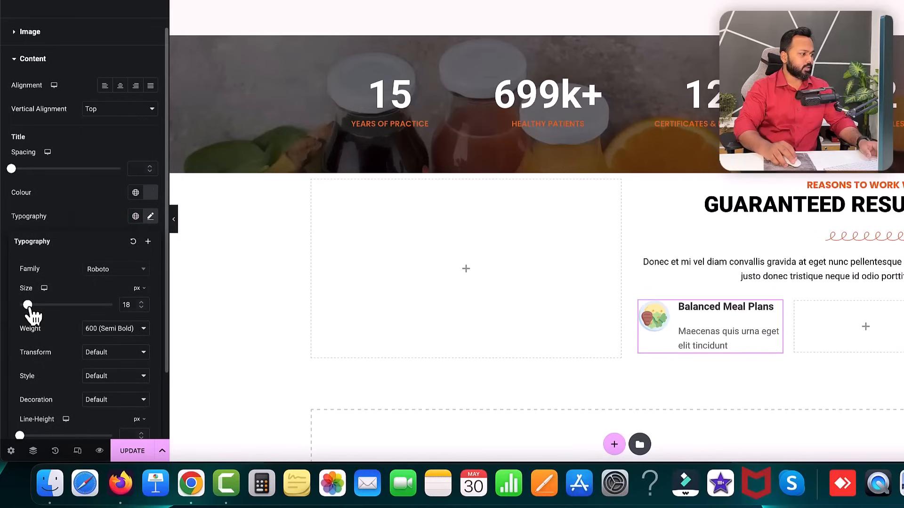
pyautogui.click(142, 309)
pyautogui.click(142, 309)
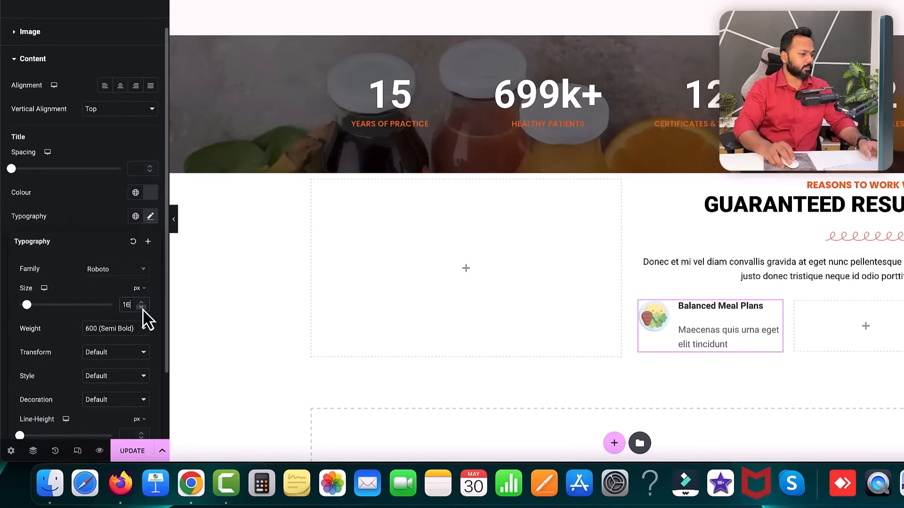
pyautogui.click(112, 353)
pyautogui.click(110, 362)
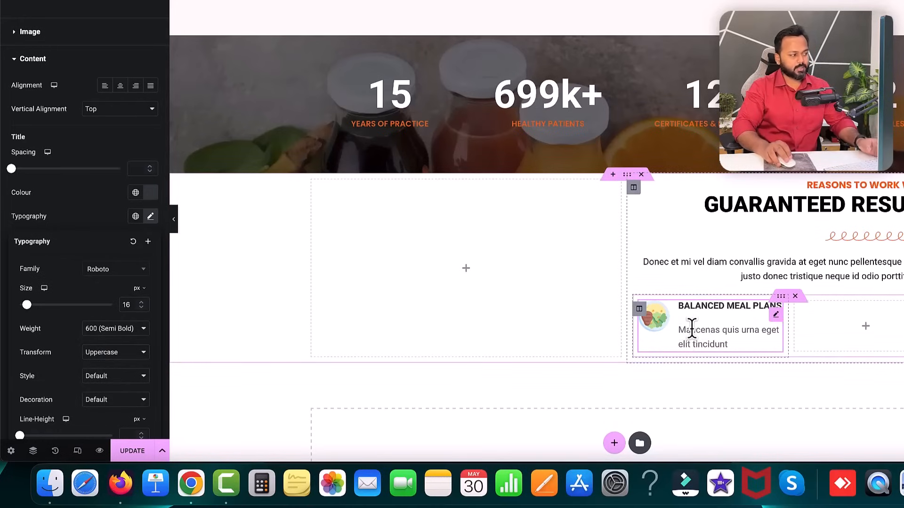
pyautogui.click(81, 208)
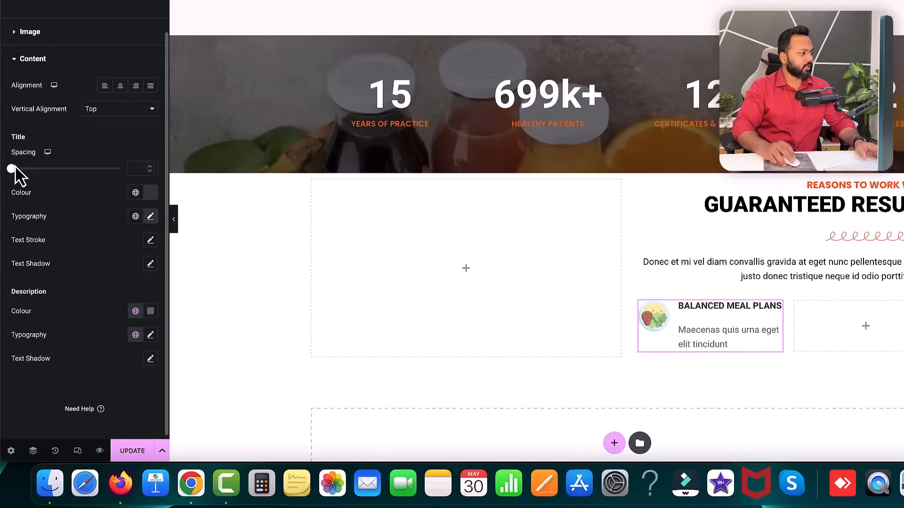
# - Set title spacing to 2, image width to 38% and image spacing to 5
pyautogui.click(151, 167)
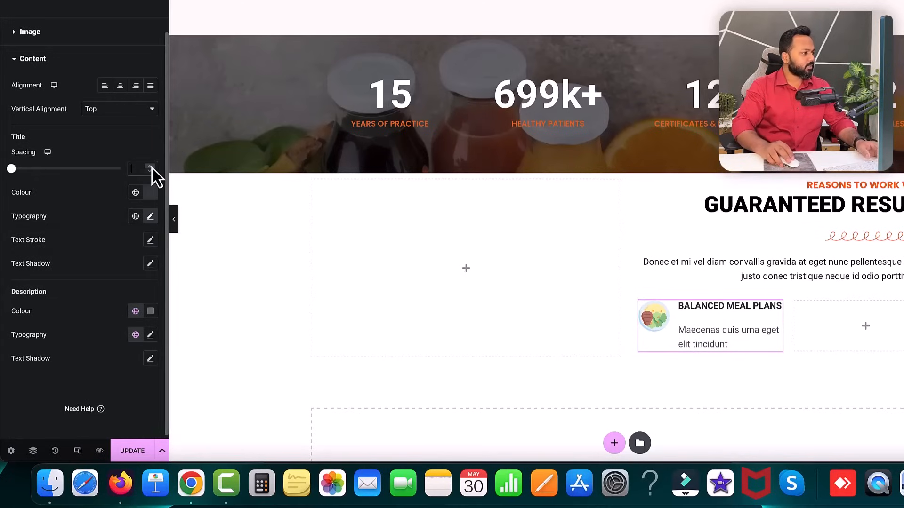
pyautogui.click(151, 167)
pyautogui.click(151, 167)
pyautogui.click(151, 167)
pyautogui.click(151, 167)
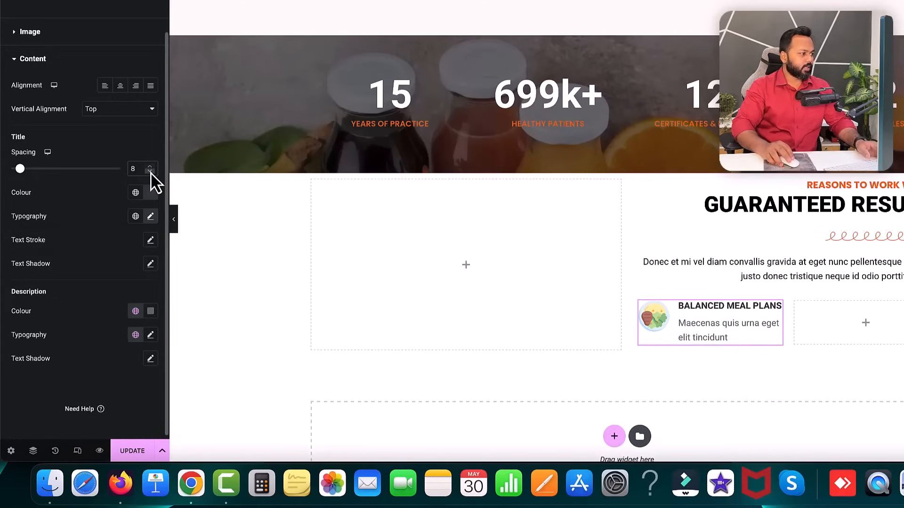
pyautogui.click(150, 173)
pyautogui.click(150, 173)
pyautogui.click(151, 172)
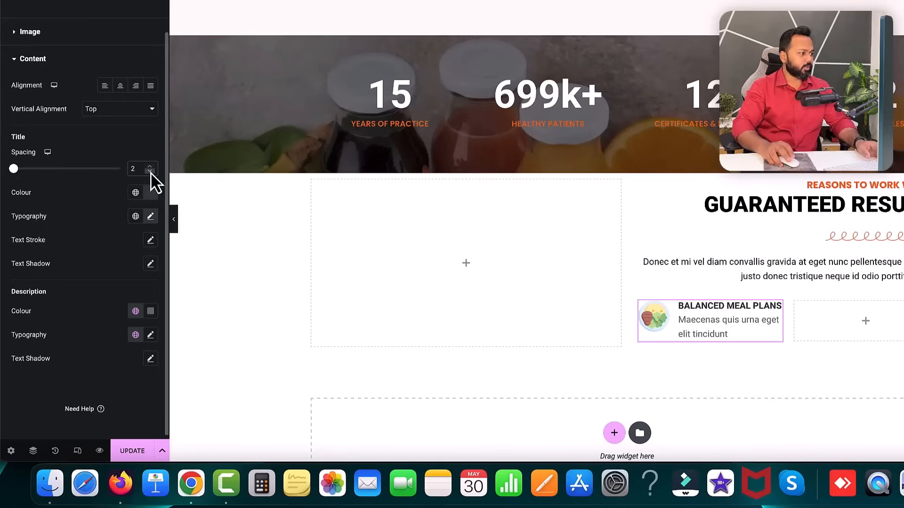
pyautogui.click(14, 33)
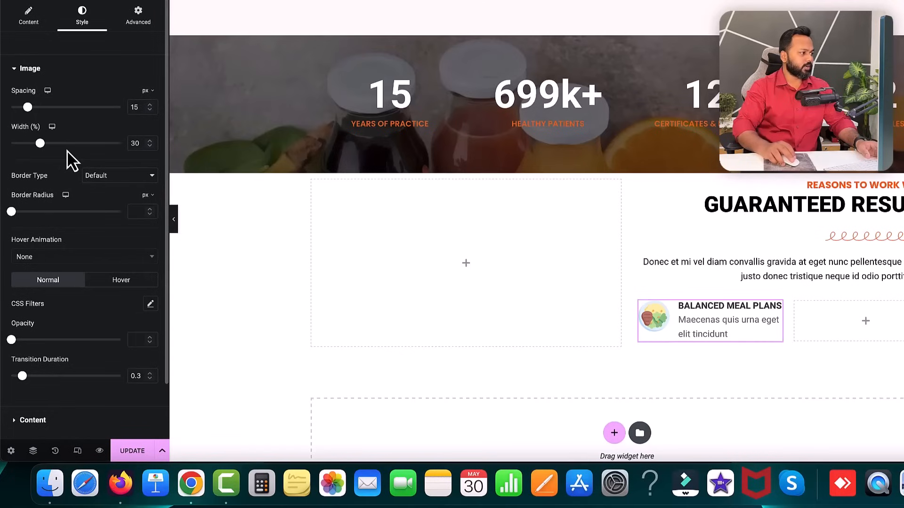
pyautogui.moveTo(40, 143); pyautogui.dragTo(50, 143)
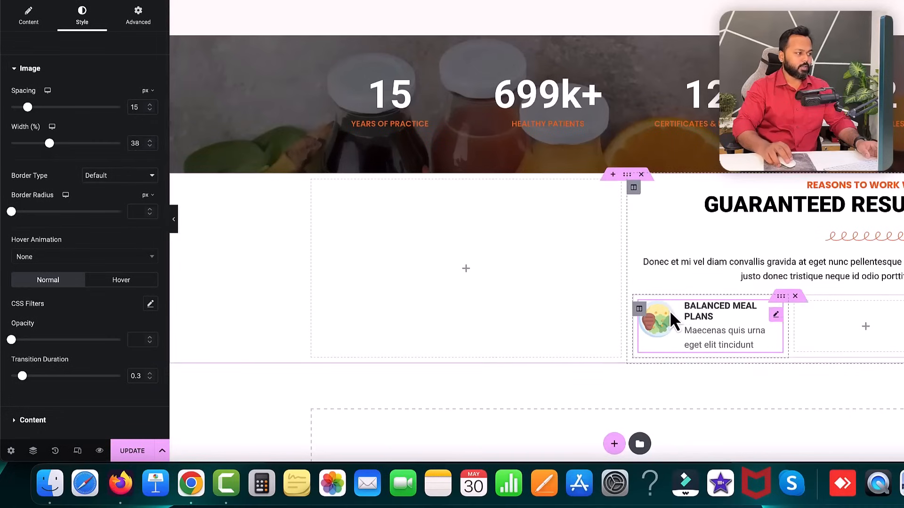
pyautogui.click(150, 110)
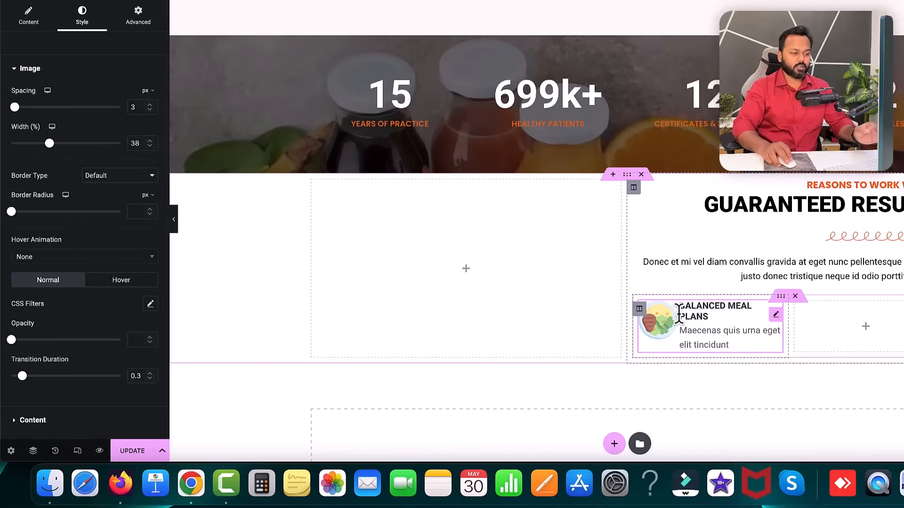
pyautogui.click(149, 105)
pyautogui.click(149, 104)
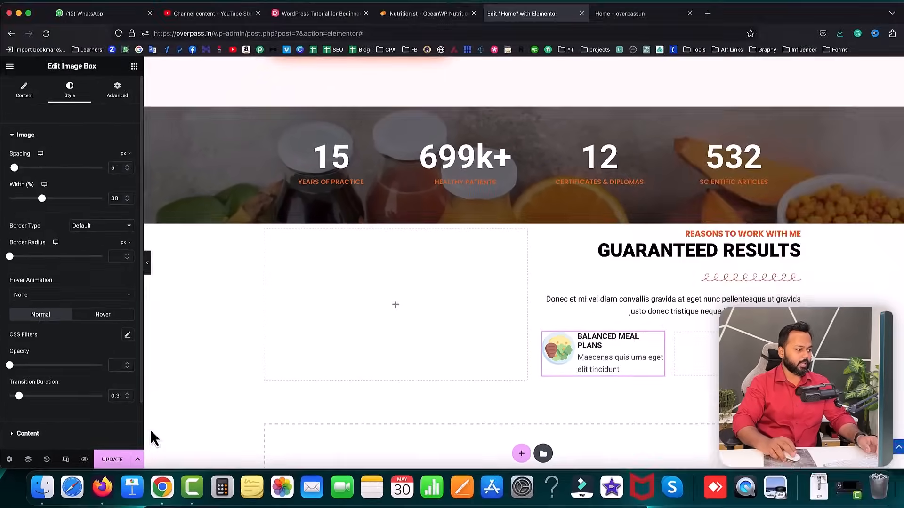
# - Save, check the card on the reloaded live homepage, then widen the right column to about 55%
pyautogui.click(132, 451)
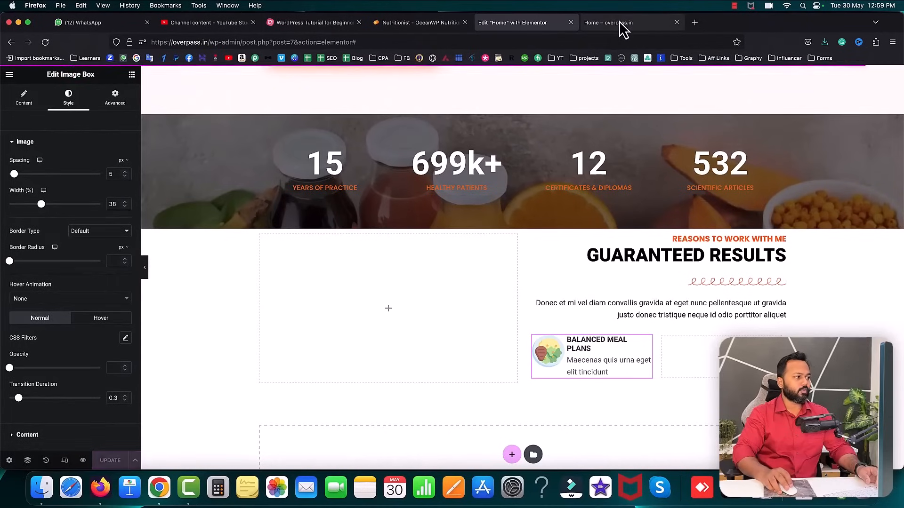
pyautogui.click(620, 22)
pyautogui.click(44, 43)
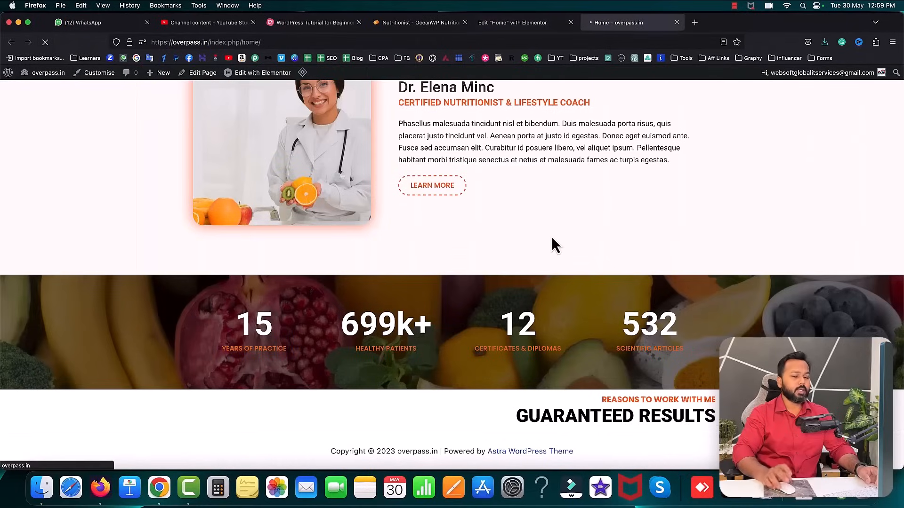
pyautogui.scroll(-2, 527, 292)
pyautogui.scroll(-2, 528, 291)
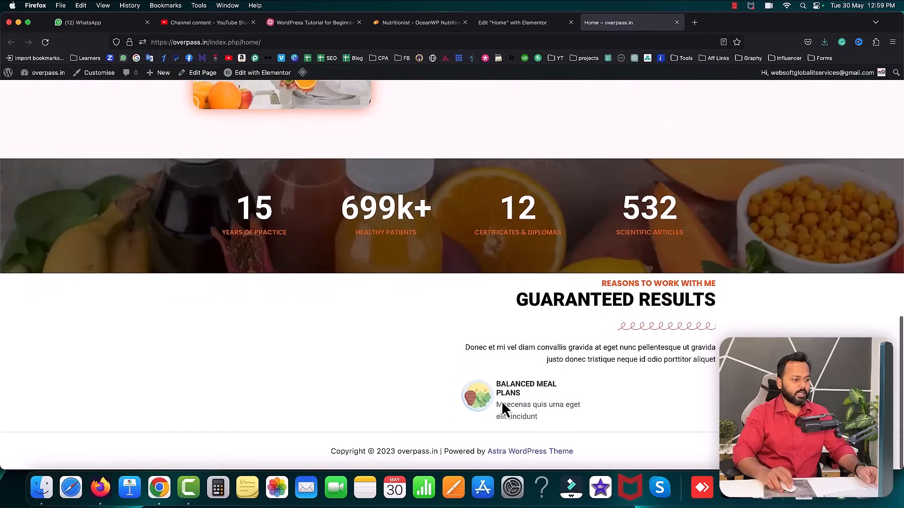
pyautogui.click(508, 24)
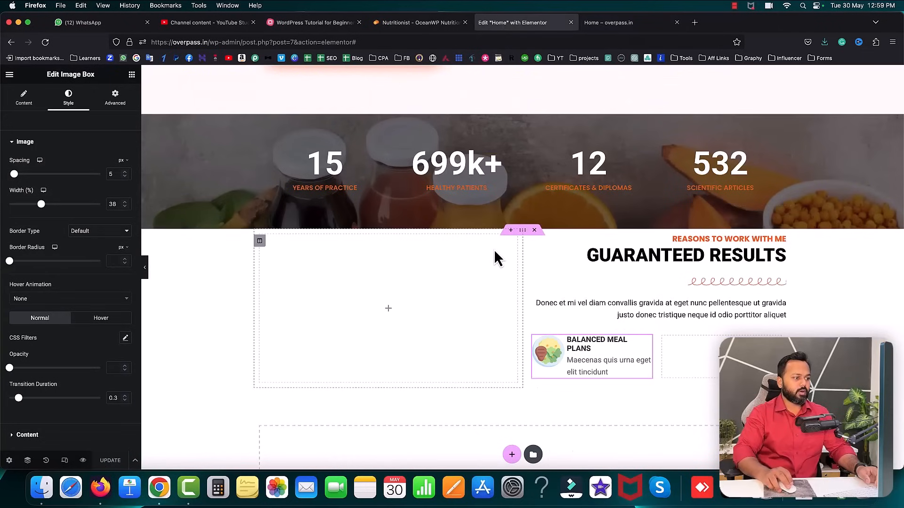
pyautogui.moveTo(523, 273); pyautogui.dragTo(487, 274)
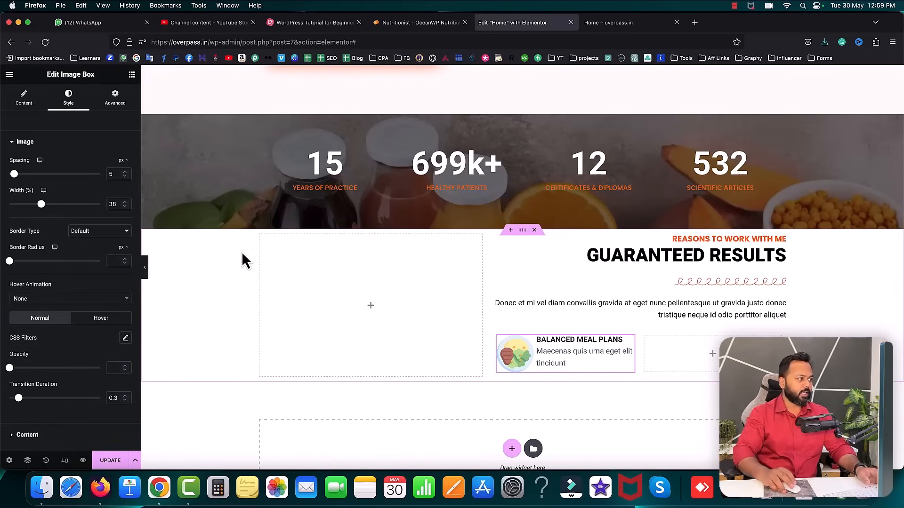
# - Give the Balanced Meal Plans description a darker colour and a 14 px font size
pyautogui.scroll(-2, 103, 282)
pyautogui.click(28, 381)
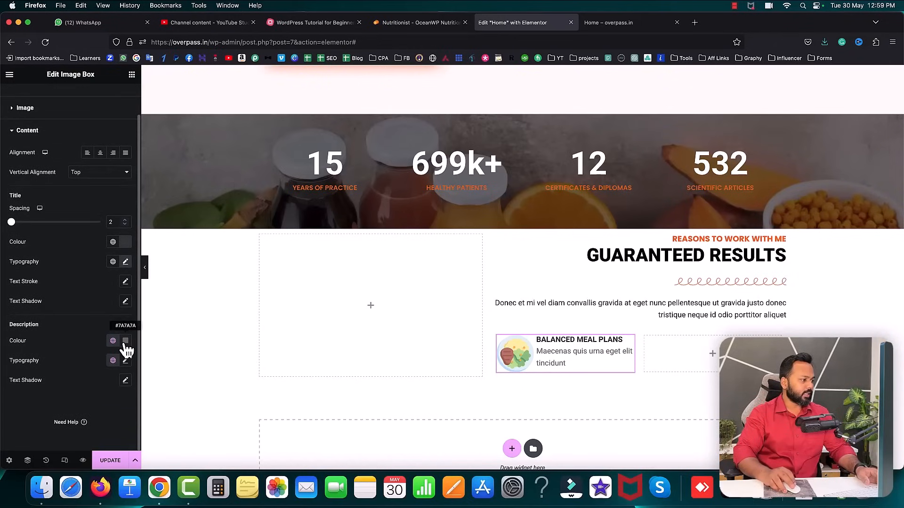
pyautogui.click(125, 340)
pyautogui.click(78, 272)
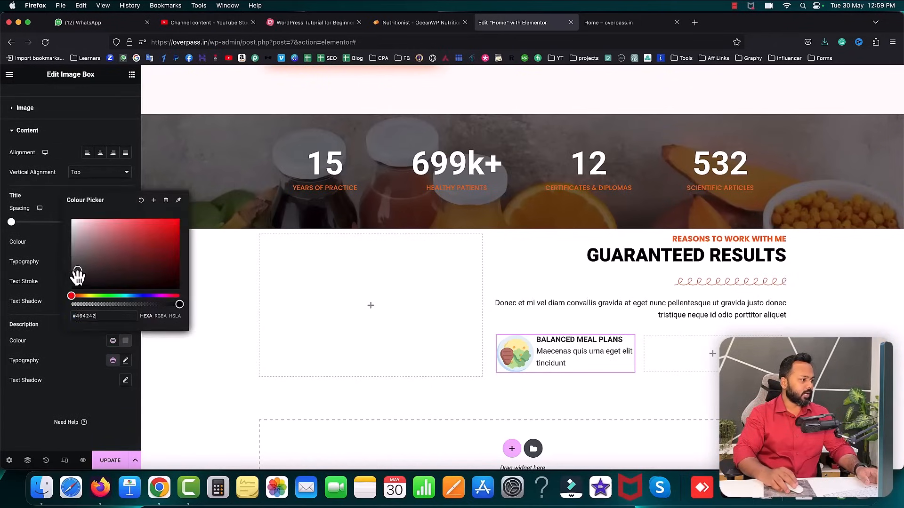
pyautogui.click(49, 331)
pyautogui.click(126, 361)
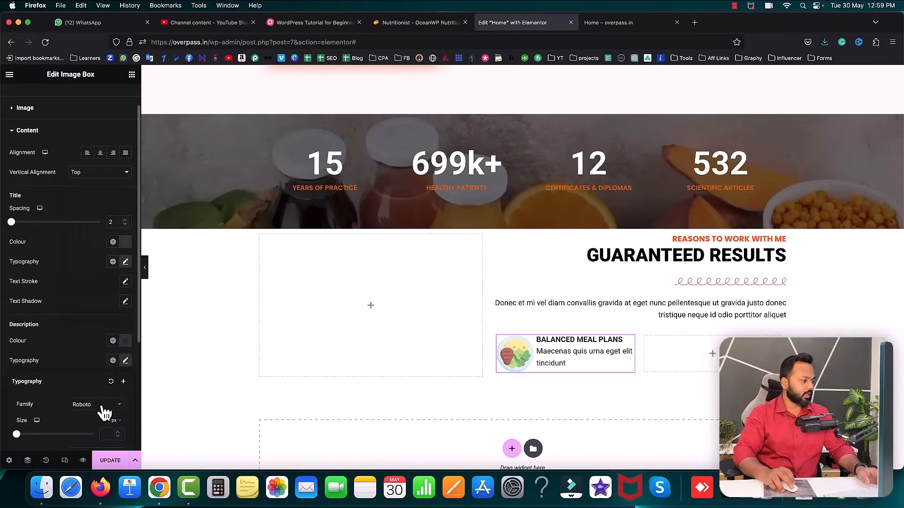
pyautogui.scroll(-5, 103, 408)
pyautogui.click(117, 297)
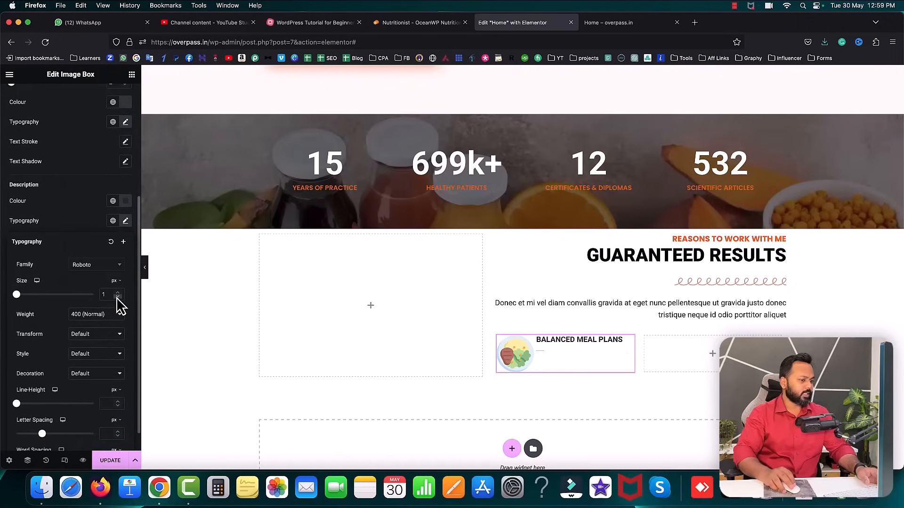
pyautogui.click(117, 294)
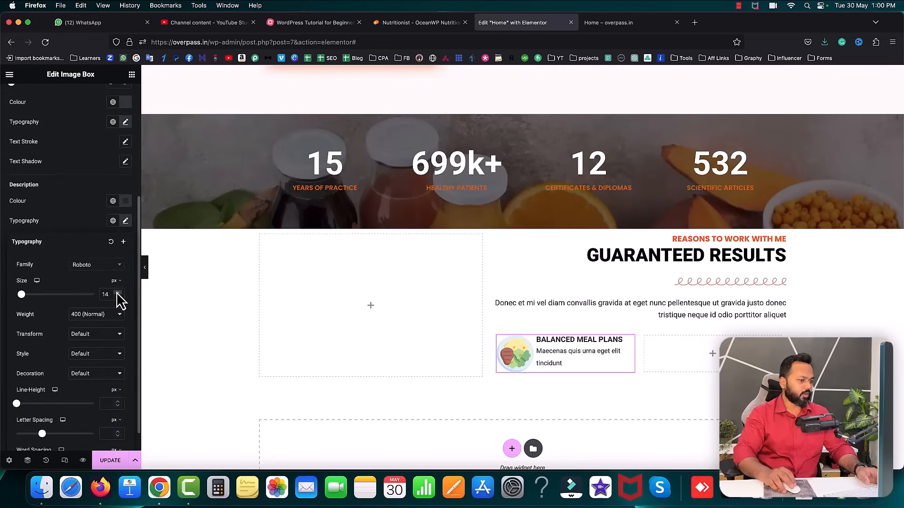
pyautogui.click(64, 223)
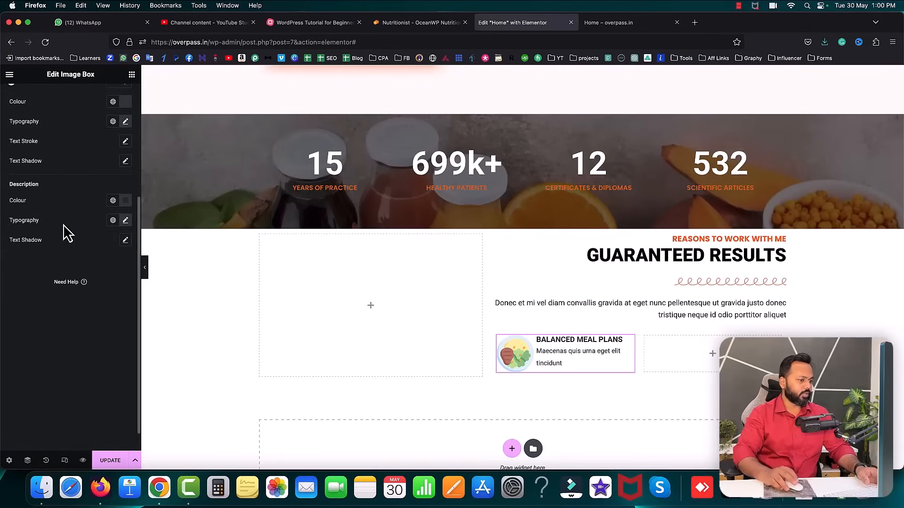
# - Save the page and reload the live homepage to see the changes
pyautogui.click(111, 463)
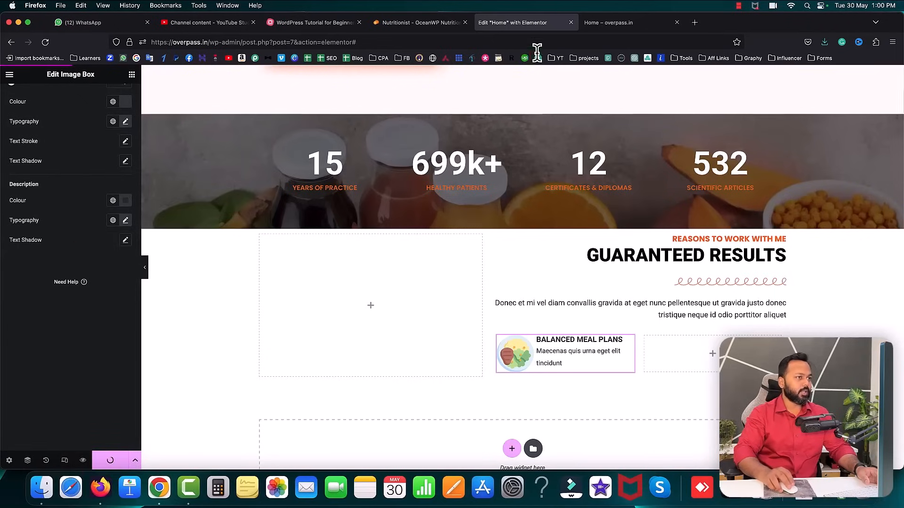
pyautogui.click(628, 24)
pyautogui.click(45, 42)
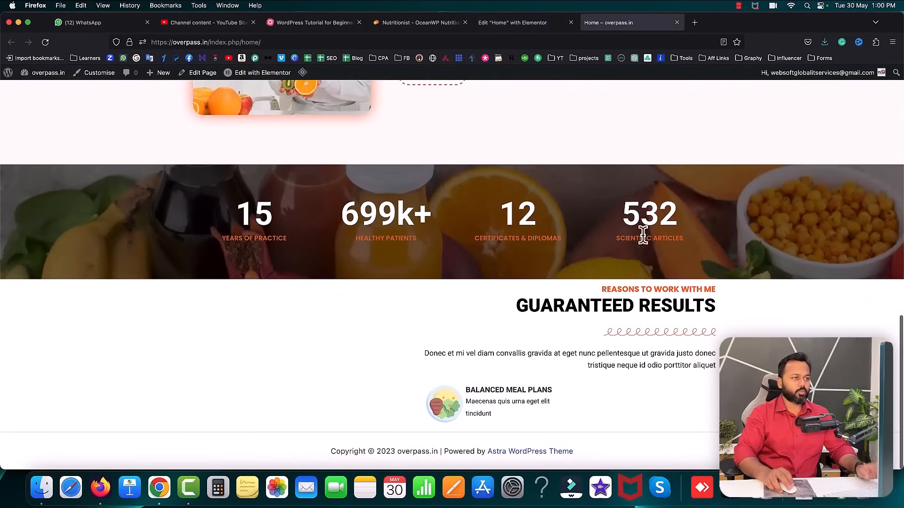
# - Duplicate the Balanced Meal Plans box twice so the left column holds three
pyautogui.click(501, 22)
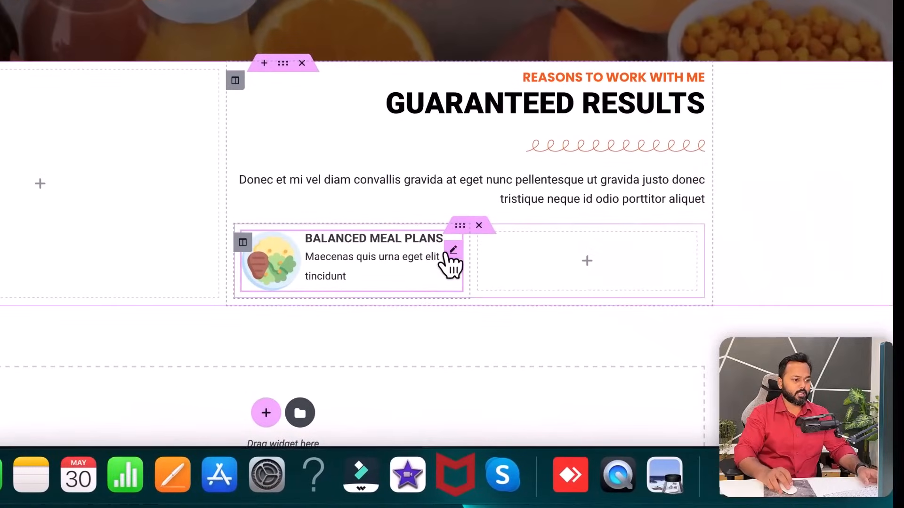
pyautogui.rightClick(446, 252)
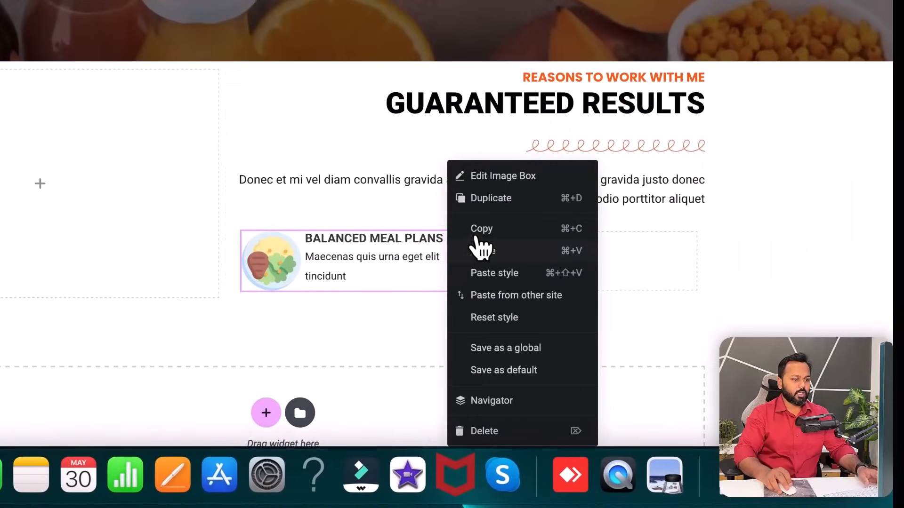
pyautogui.click(478, 203)
pyautogui.rightClick(449, 340)
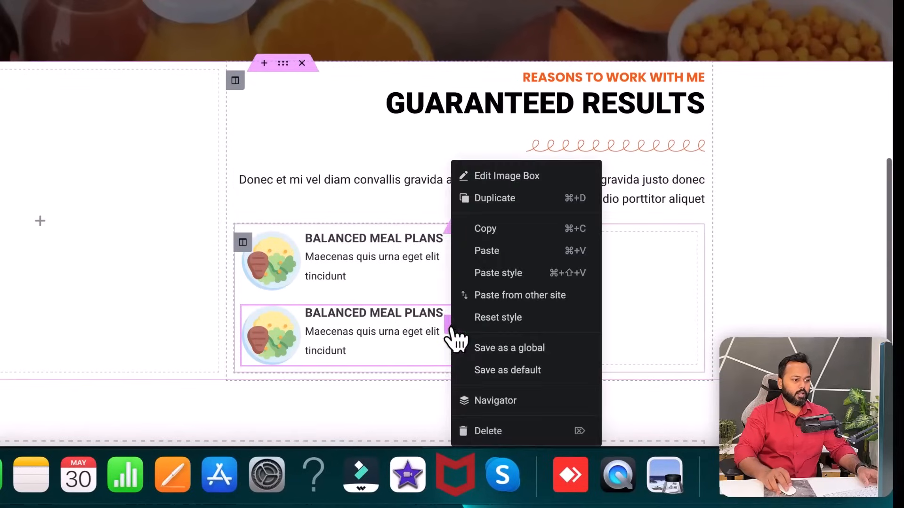
pyautogui.click(492, 198)
# - Move a fourth copy into the right column and duplicate it twice for three boxes there
pyautogui.scroll(-2, 445, 287)
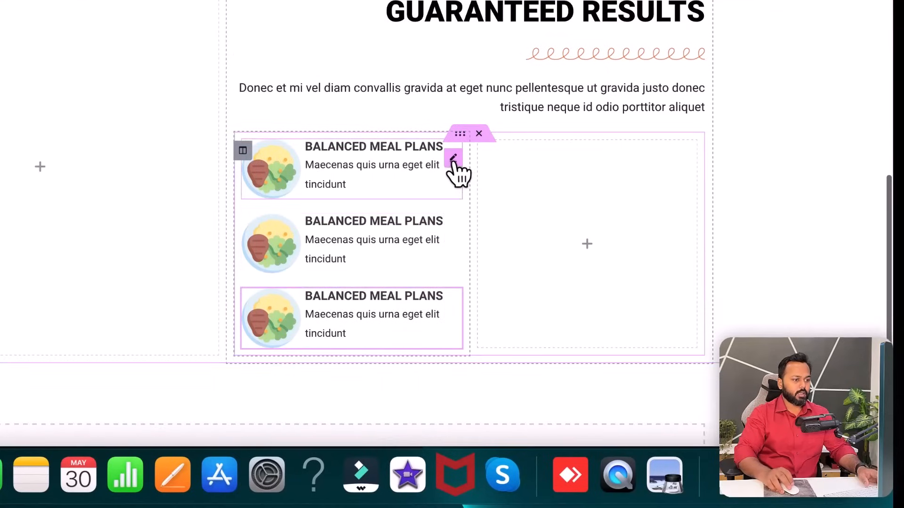
pyautogui.rightClick(454, 162)
pyautogui.click(490, 201)
pyautogui.moveTo(457, 236); pyautogui.dragTo(534, 204)
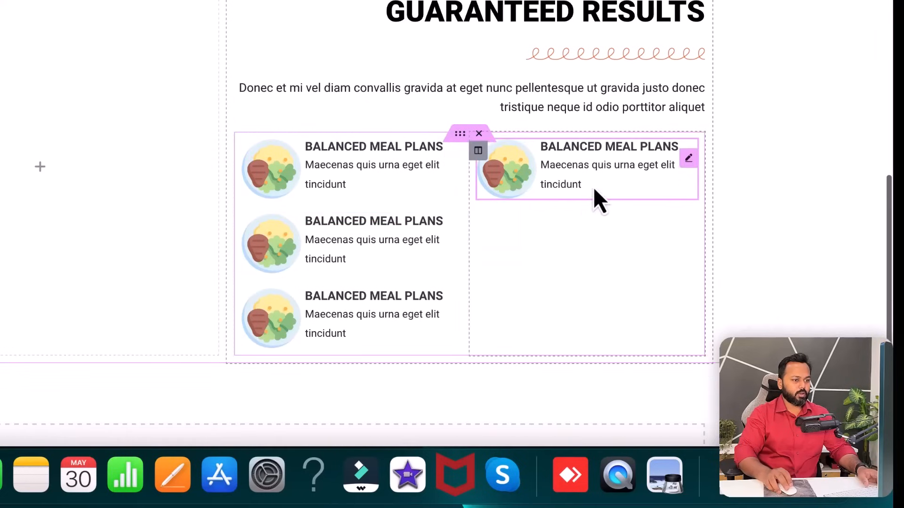
pyautogui.rightClick(701, 175)
pyautogui.click(719, 197)
pyautogui.rightClick(693, 233)
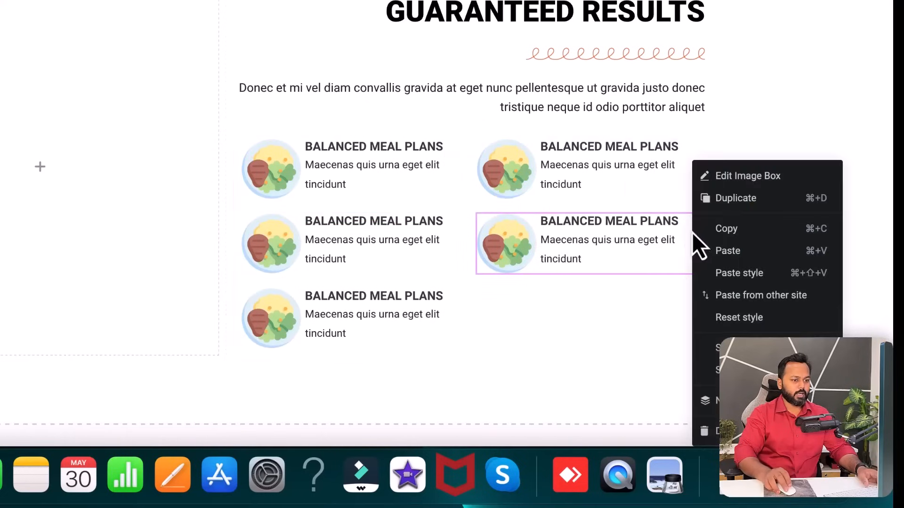
pyautogui.click(739, 199)
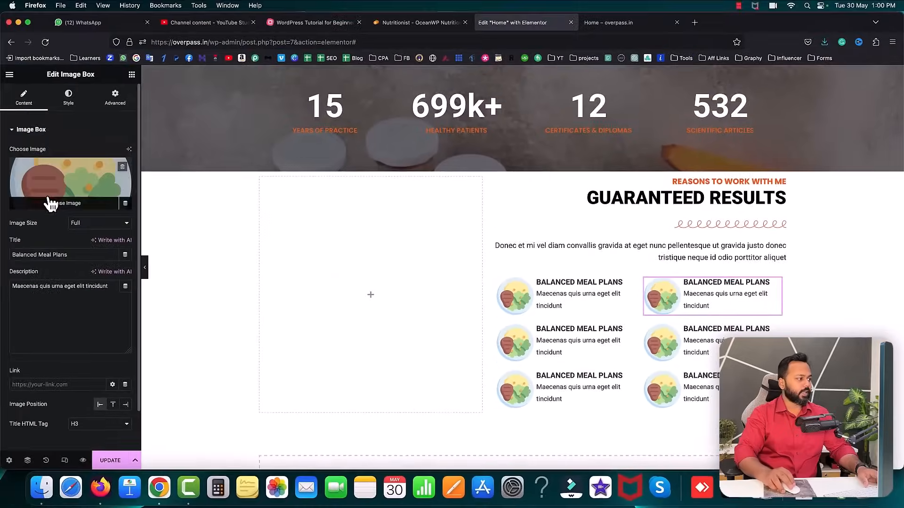
# - Swap in the no soft drink, probiotic bottle and star icons on three boxes
pyautogui.click(50, 203)
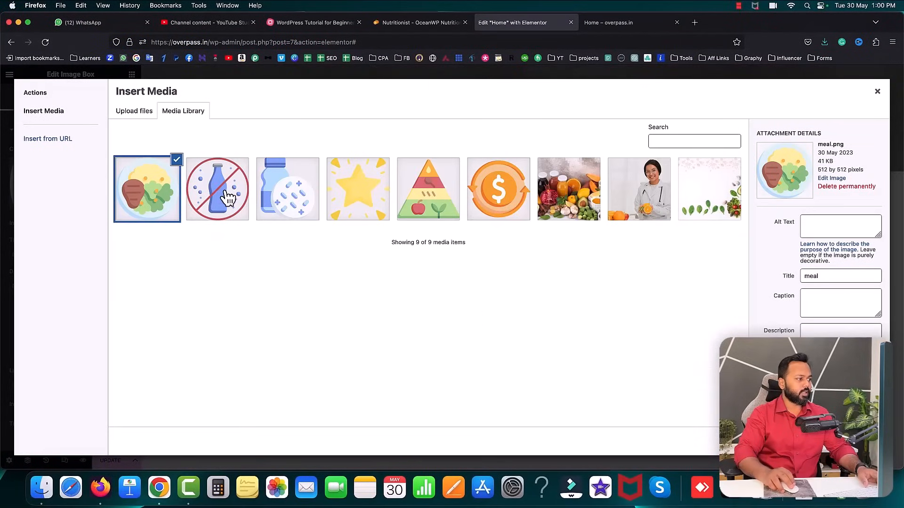
pyautogui.click(229, 198)
pyautogui.click(862, 441)
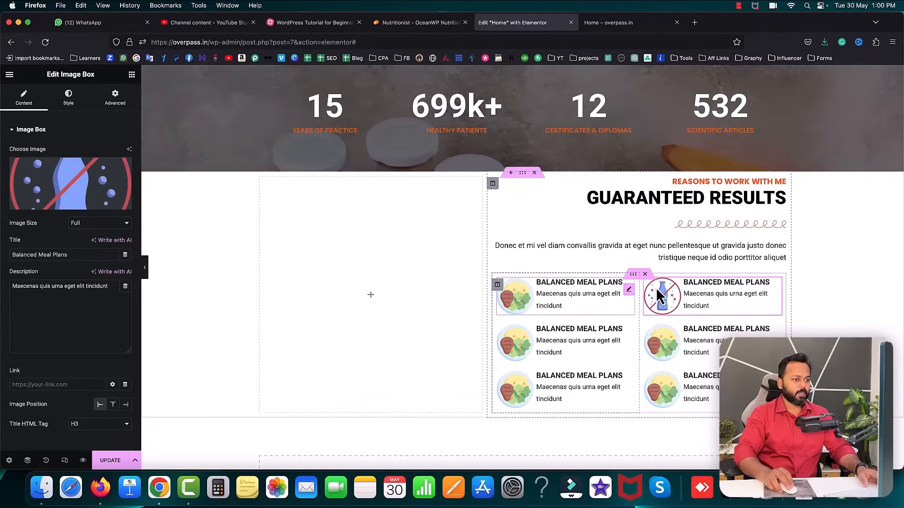
pyautogui.click(518, 347)
pyautogui.click(71, 188)
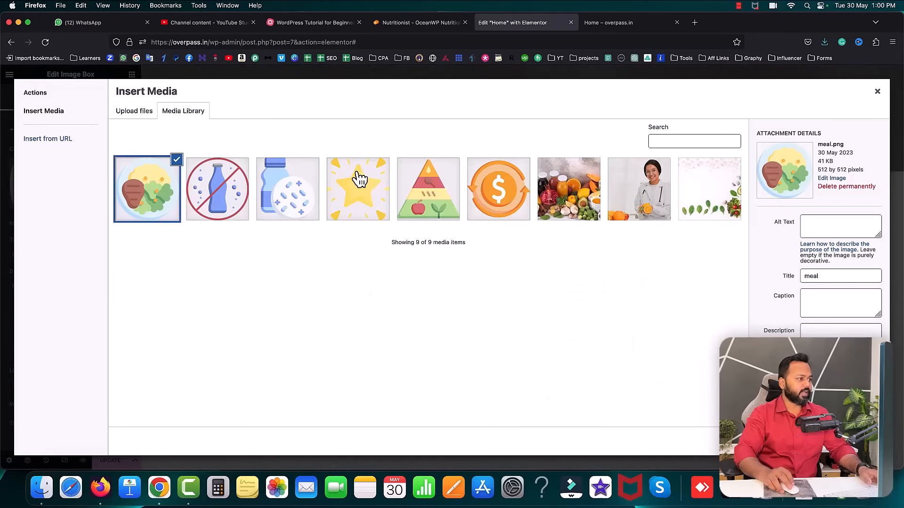
pyautogui.click(266, 186)
pyautogui.click(865, 441)
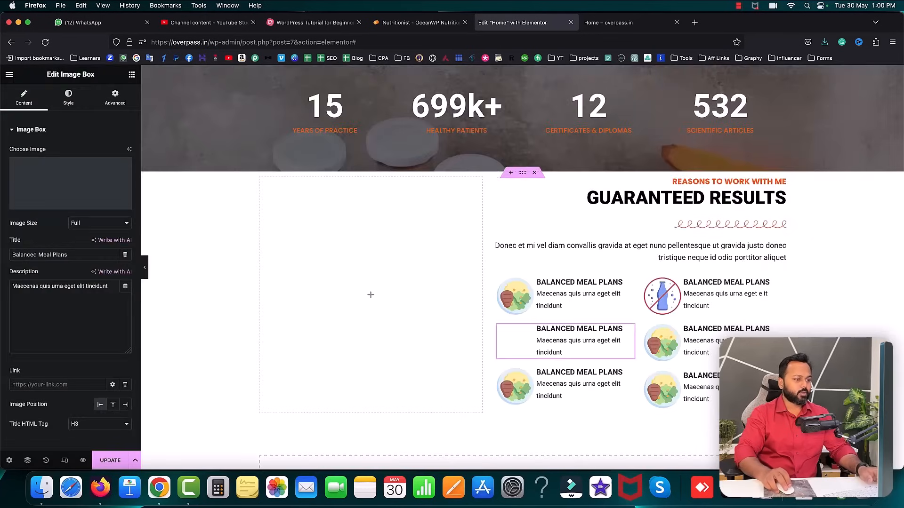
pyautogui.click(673, 348)
pyautogui.click(97, 200)
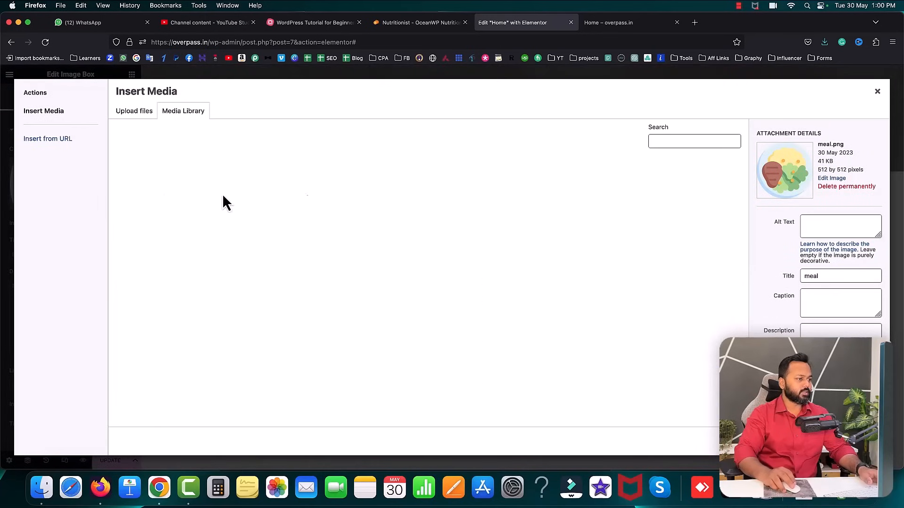
pyautogui.click(375, 202)
pyautogui.click(864, 442)
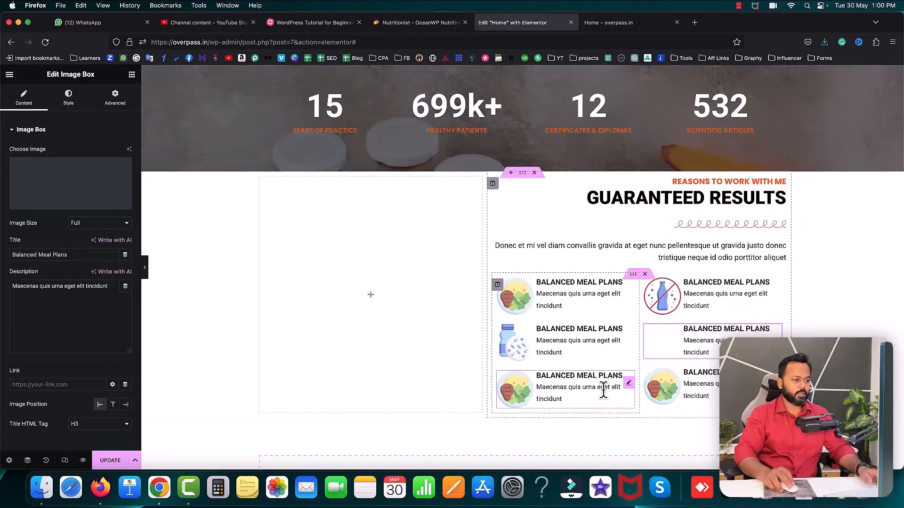
# - Give the bottom boxes the pyramid and cashback icons, then save the page
pyautogui.click(575, 383)
pyautogui.click(111, 202)
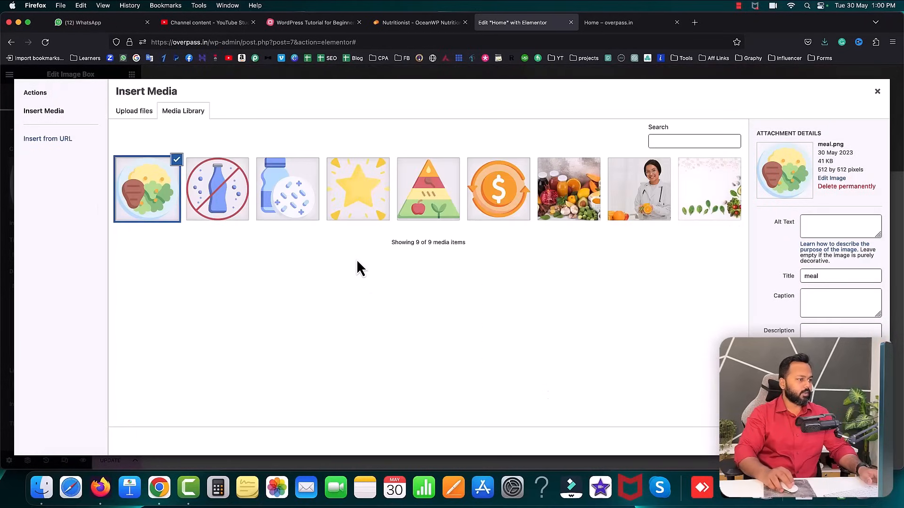
pyautogui.click(451, 208)
pyautogui.click(865, 442)
pyautogui.click(679, 384)
pyautogui.click(78, 205)
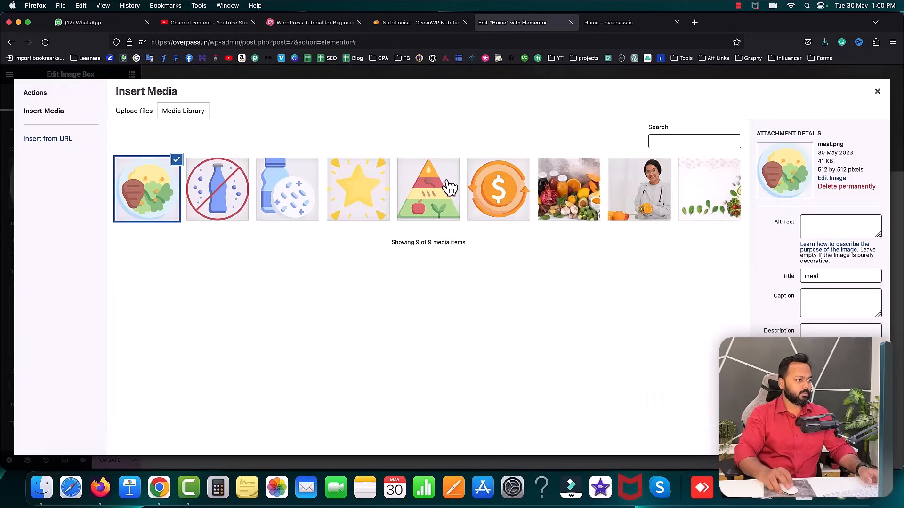
pyautogui.click(517, 197)
pyautogui.click(864, 442)
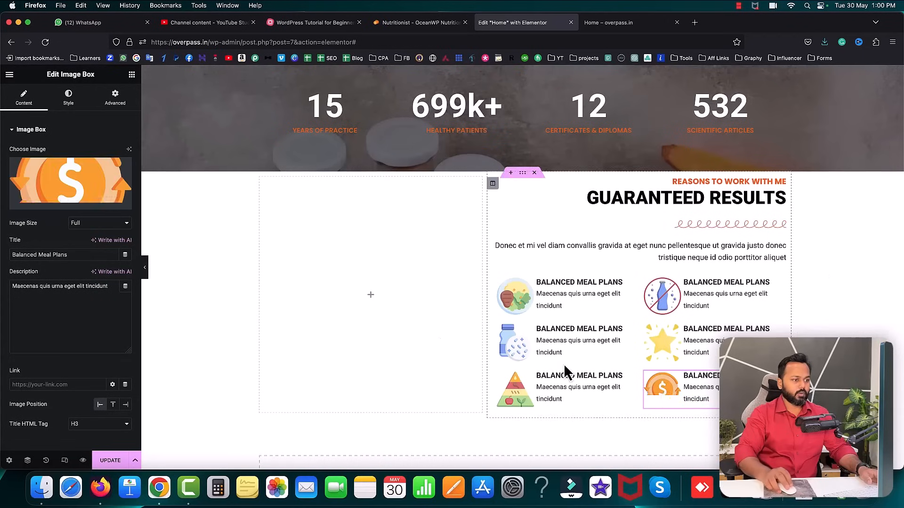
pyautogui.click(111, 462)
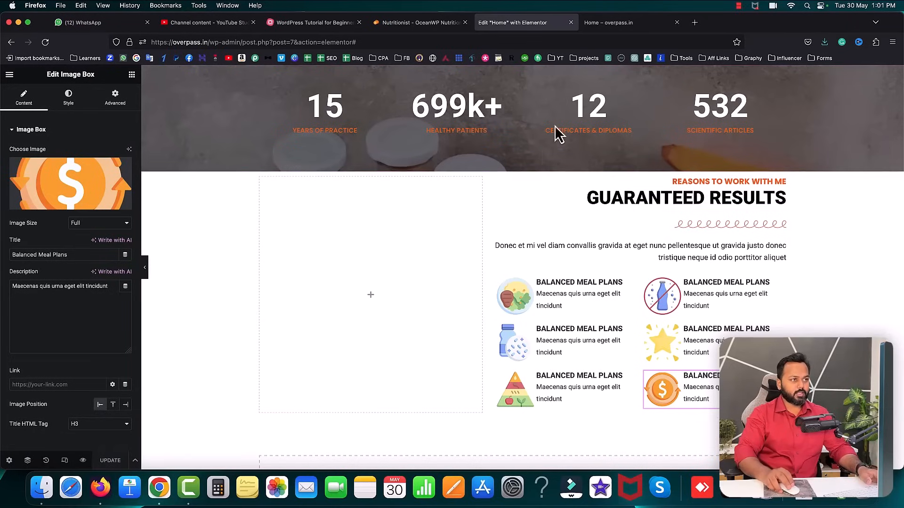
# - Upload 3899145.jpg as the Guaranteed Results section's classic background image
pyautogui.click(400, 22)
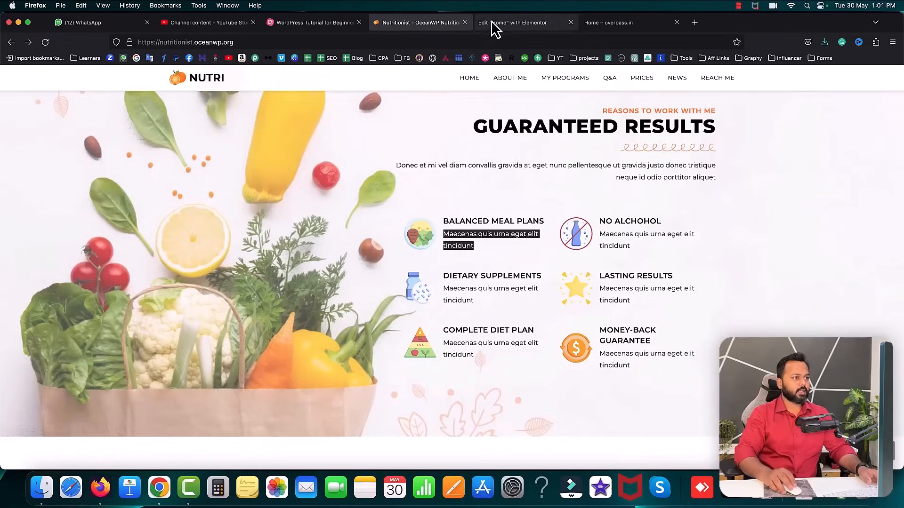
pyautogui.click(492, 22)
pyautogui.click(523, 174)
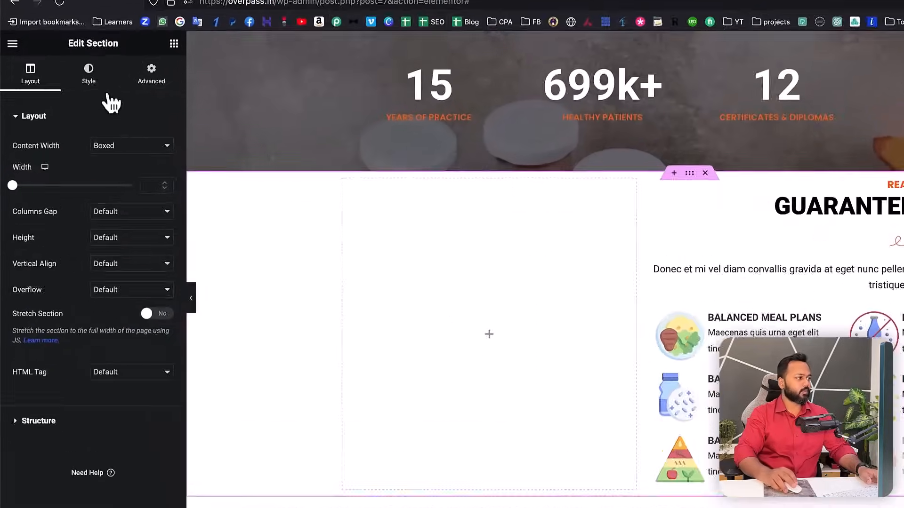
pyautogui.click(68, 97)
pyautogui.click(139, 173)
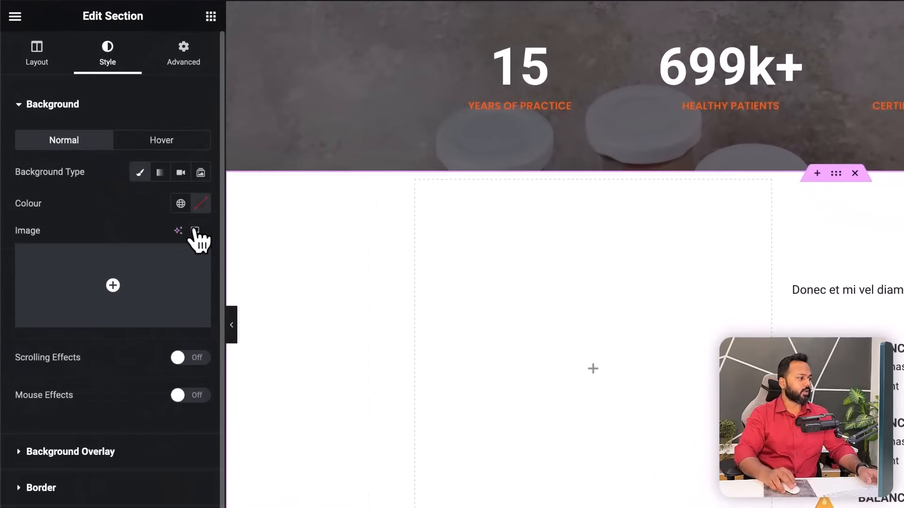
pyautogui.click(83, 320)
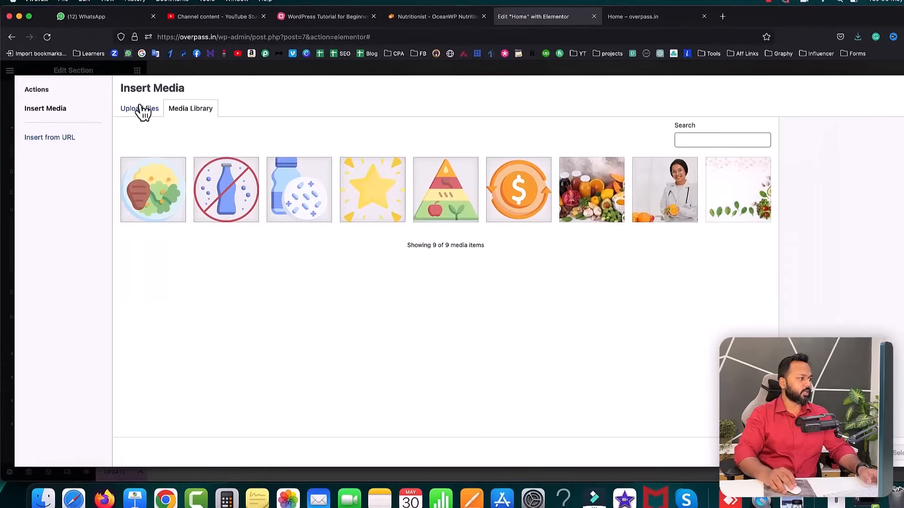
pyautogui.click(137, 109)
pyautogui.click(475, 260)
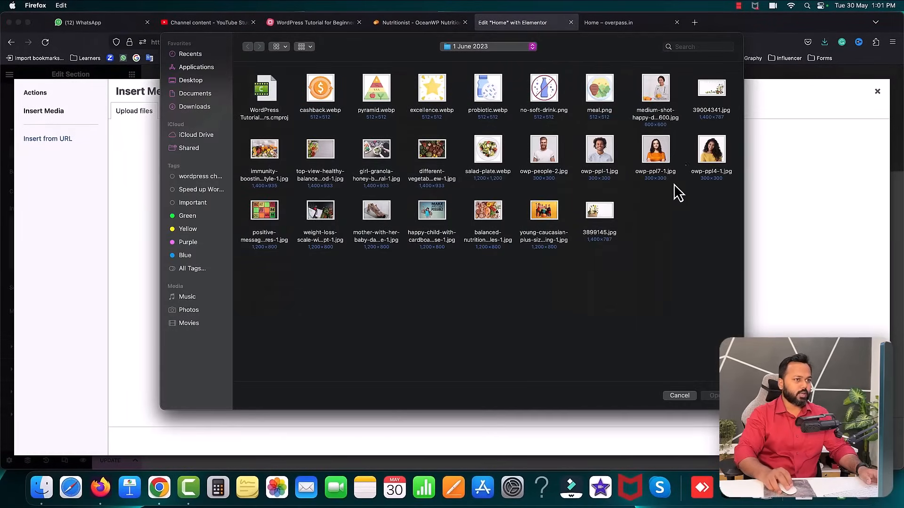
pyautogui.click(596, 223)
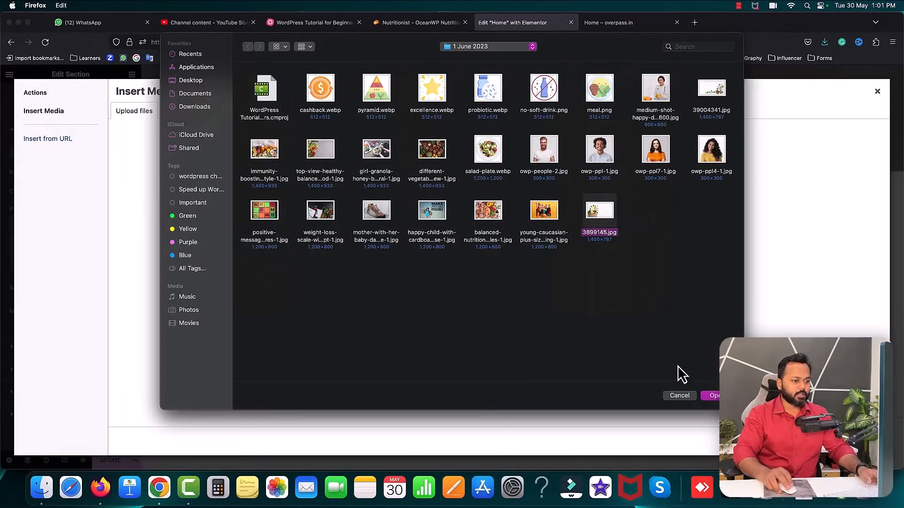
pyautogui.click(710, 396)
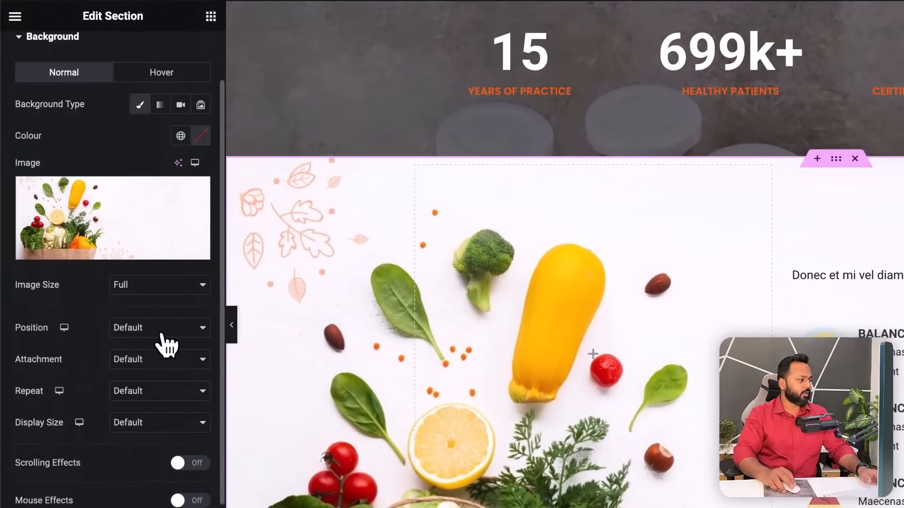
# - Set the background to Centre Centre position, No-repeat and Cover display size
pyautogui.click(161, 335)
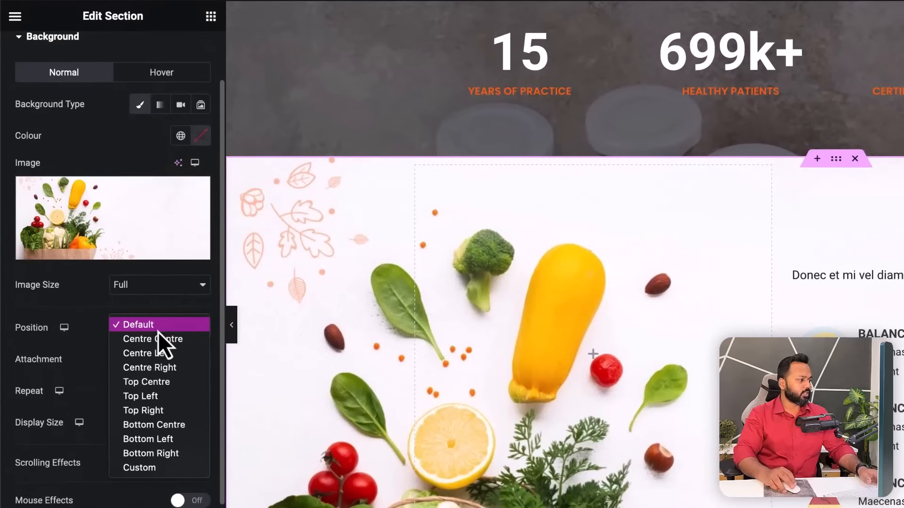
pyautogui.click(152, 340)
pyautogui.click(136, 392)
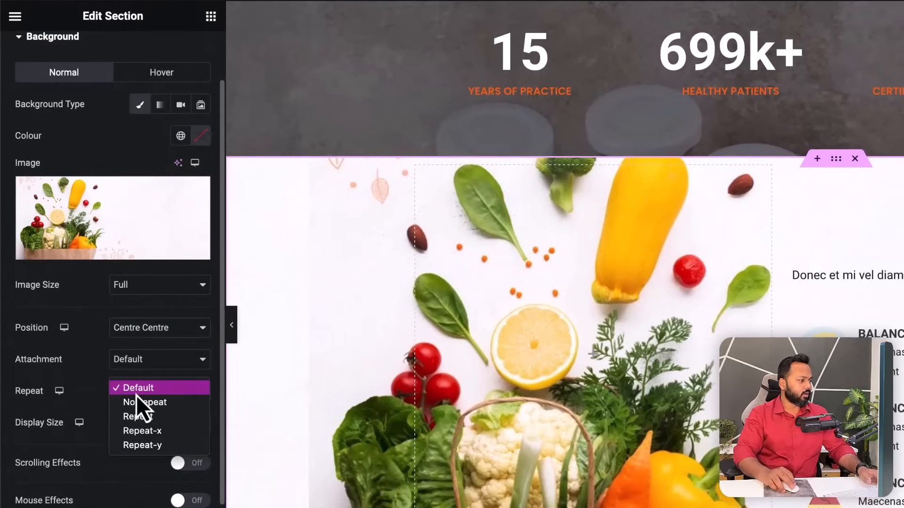
pyautogui.click(140, 404)
pyautogui.click(138, 426)
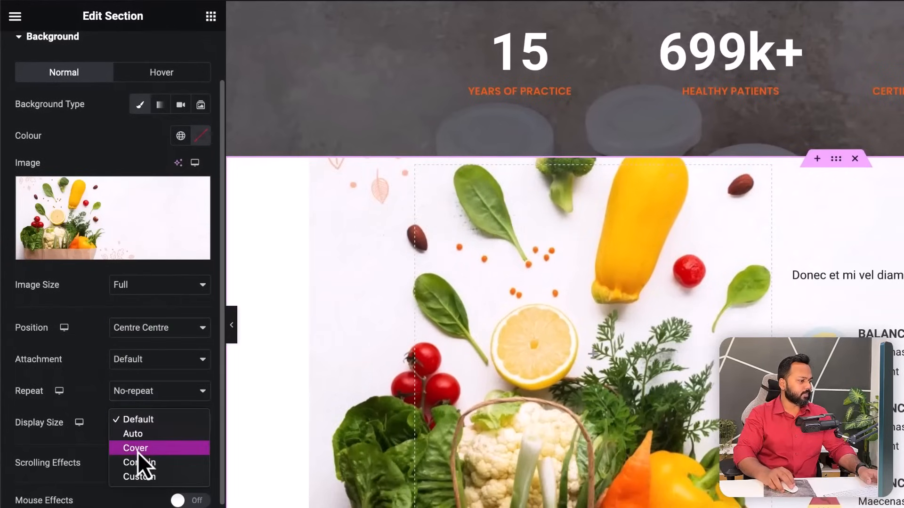
pyautogui.click(137, 451)
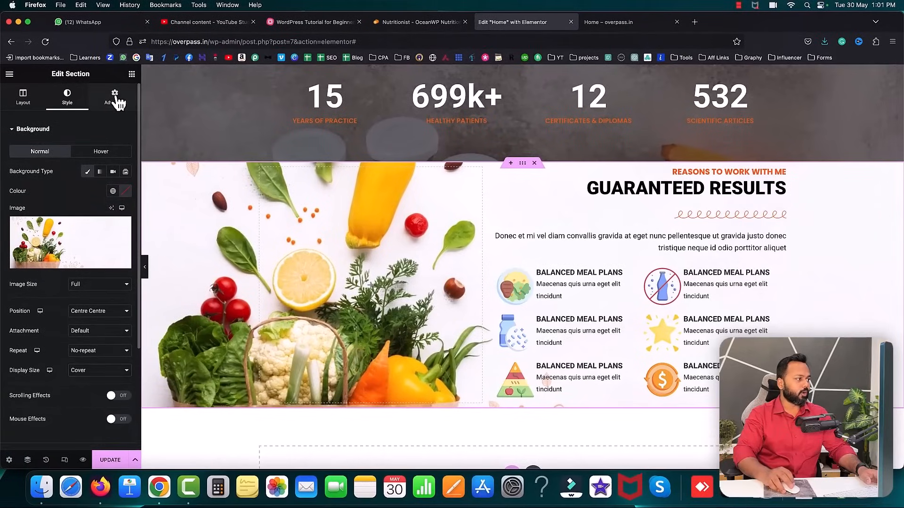
# - Set the section's top and bottom padding to 100 px and save the page
pyautogui.click(116, 100)
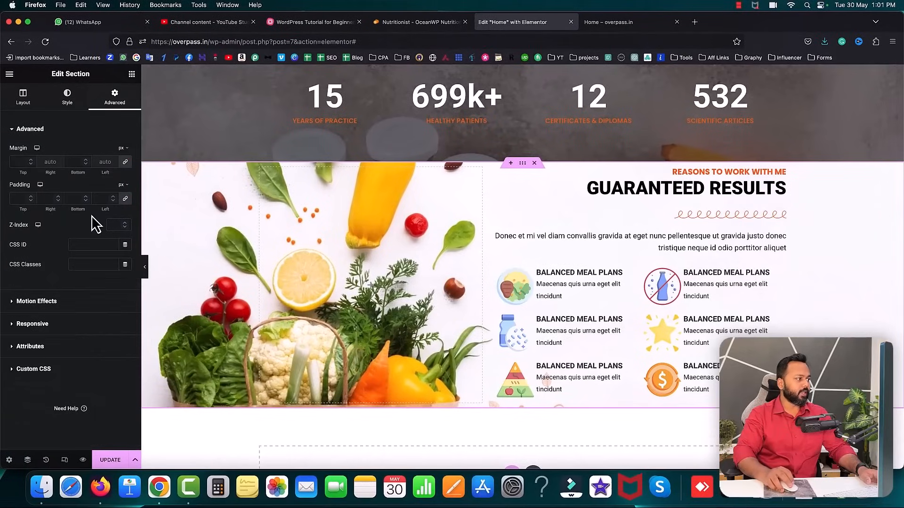
pyautogui.moveTo(32, 198); pyautogui.dragTo(31, 199)
pyautogui.click(30, 202)
pyautogui.click(30, 202)
pyautogui.click(68, 198)
pyautogui.write('100')
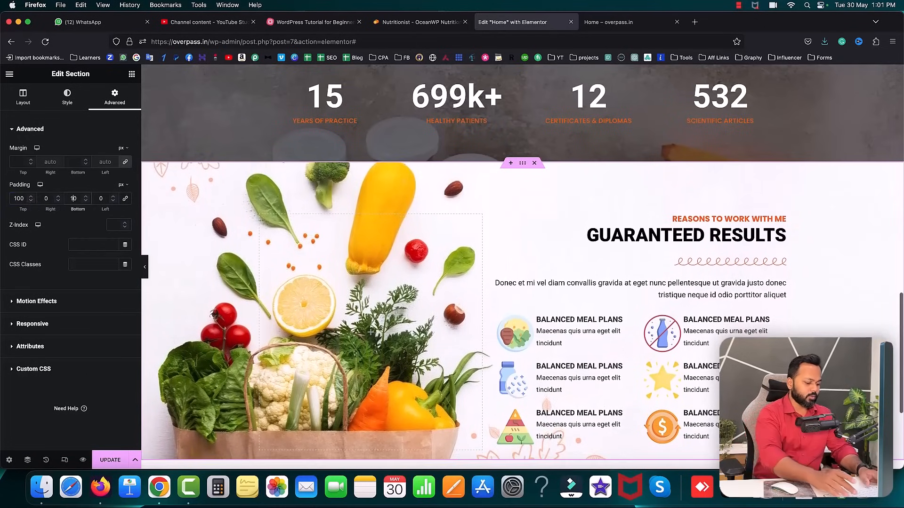
pyautogui.scroll(-2, 212, 222)
pyautogui.scroll(-3, 256, 228)
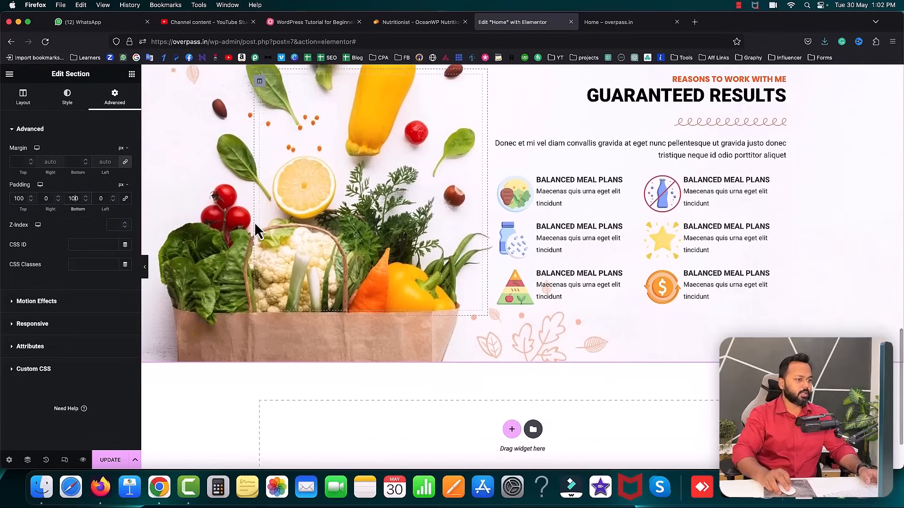
pyautogui.scroll(1, 254, 222)
pyautogui.click(115, 461)
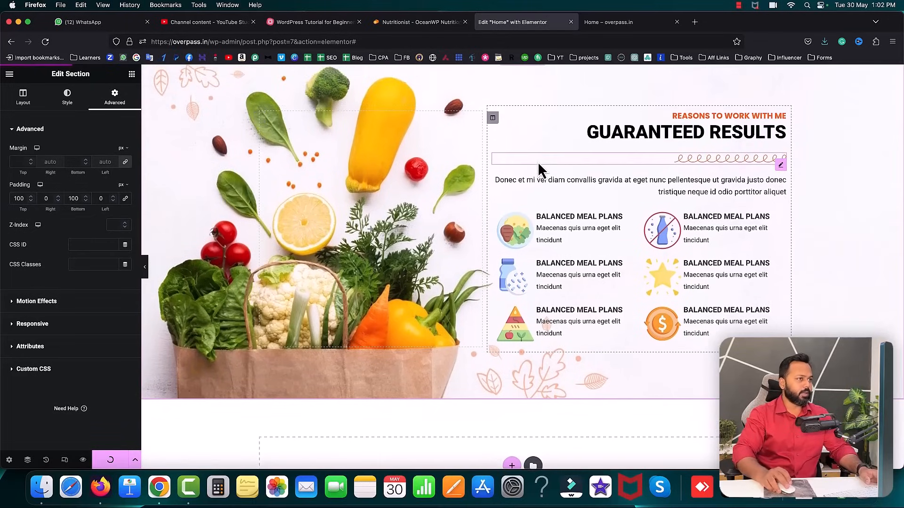
# - Reload the live homepage, compare it with the reference site, then reopen the section's Background settings
pyautogui.click(634, 24)
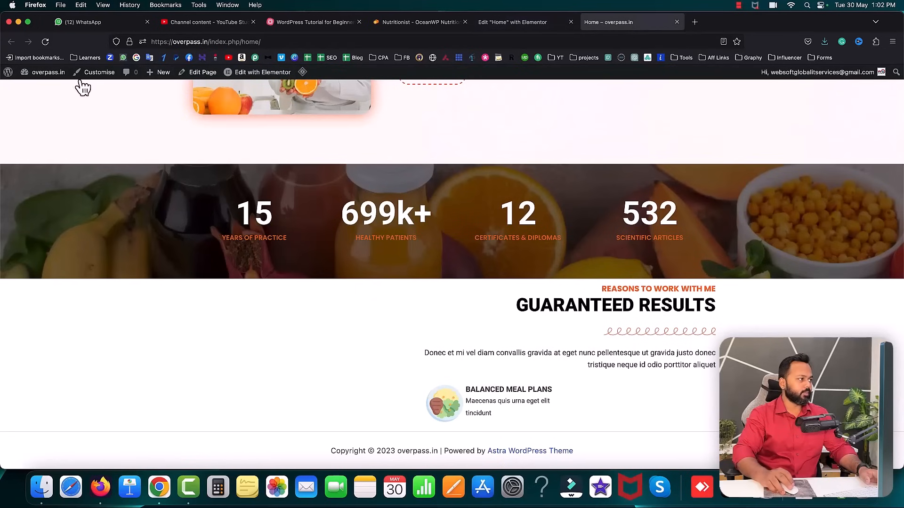
pyautogui.click(44, 42)
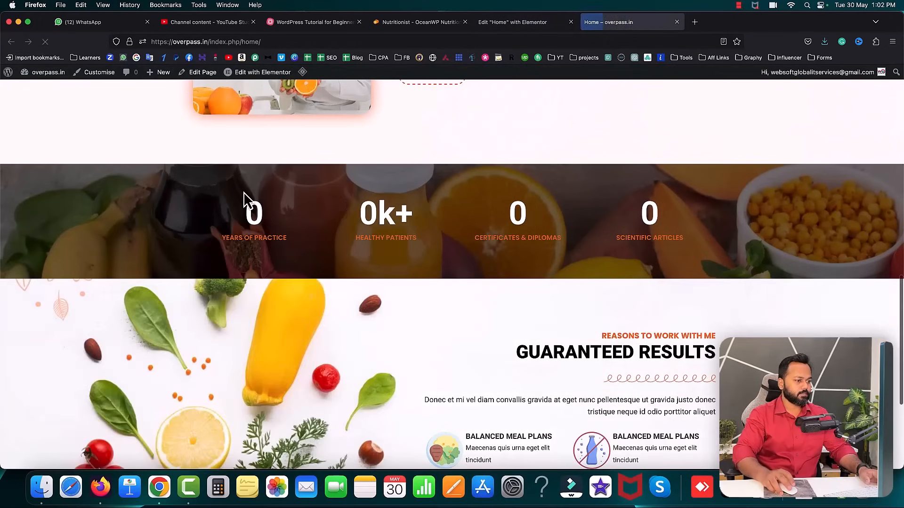
pyautogui.scroll(-5, 244, 197)
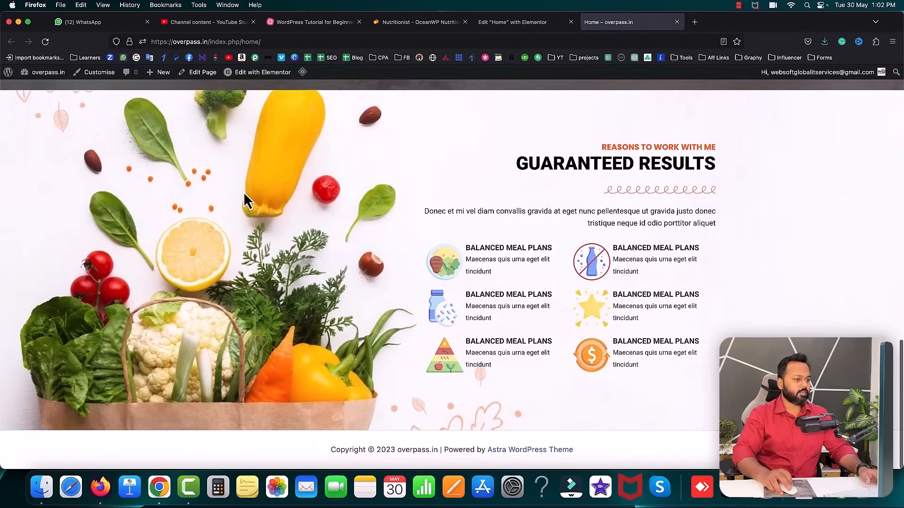
pyautogui.click(400, 29)
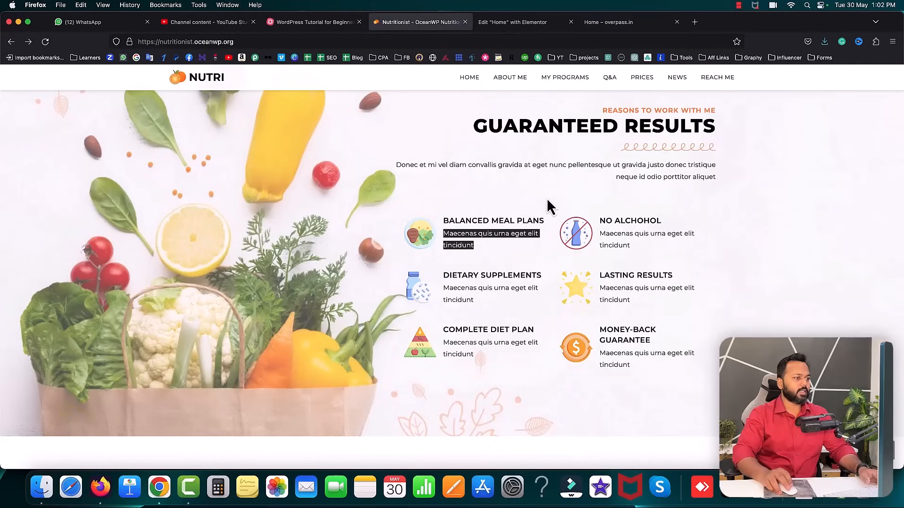
pyautogui.scroll(2, 284, 195)
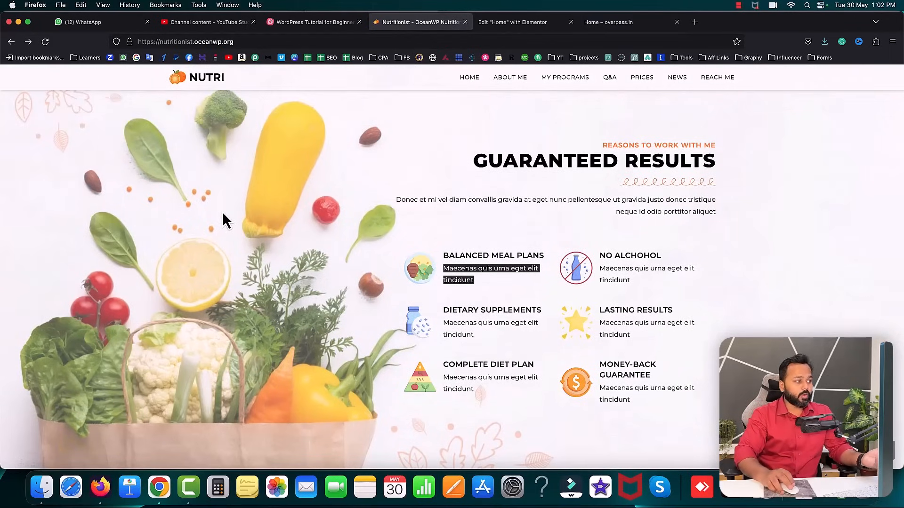
pyautogui.click(497, 23)
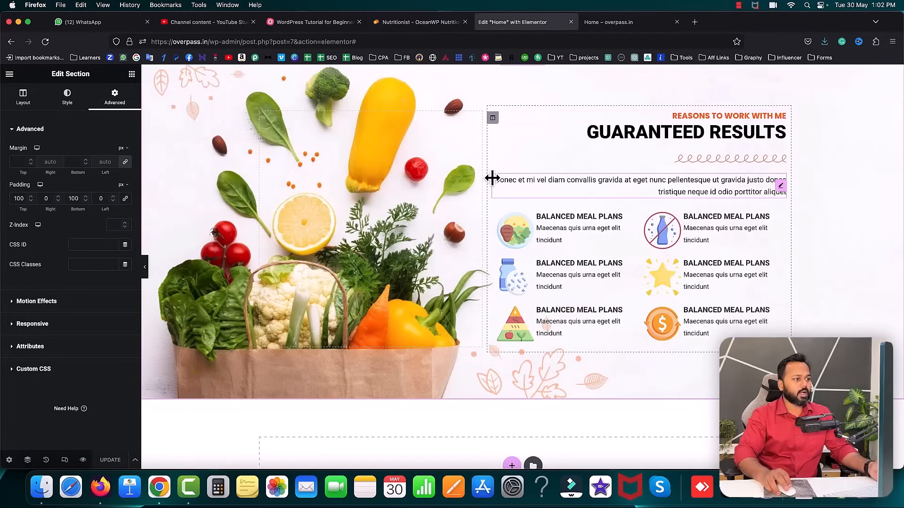
pyautogui.scroll(2, 496, 156)
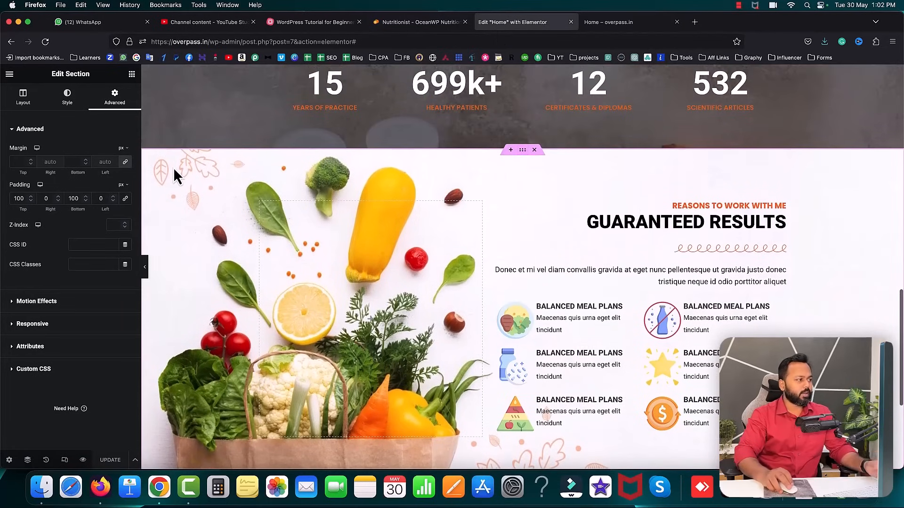
pyautogui.click(68, 99)
pyautogui.scroll(-5, 33, 273)
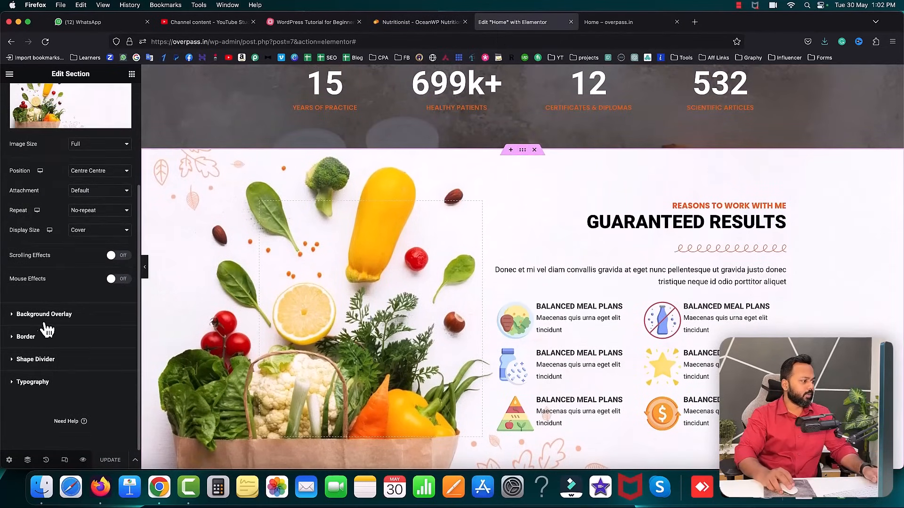
# - Add a classic near-white background overlay to the section, then view the live homepage
pyautogui.click(26, 315)
pyautogui.click(114, 207)
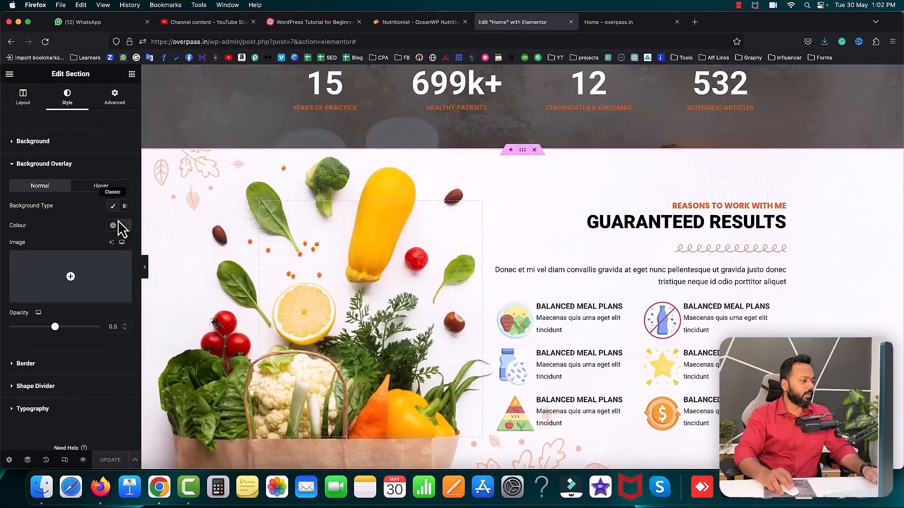
pyautogui.click(125, 225)
pyautogui.moveTo(117, 311); pyautogui.dragTo(68, 266)
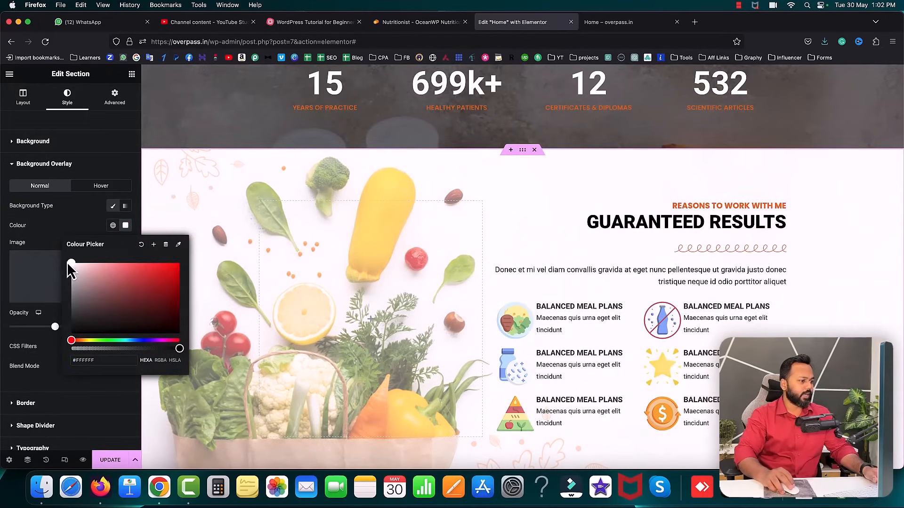
pyautogui.click(52, 229)
pyautogui.click(629, 23)
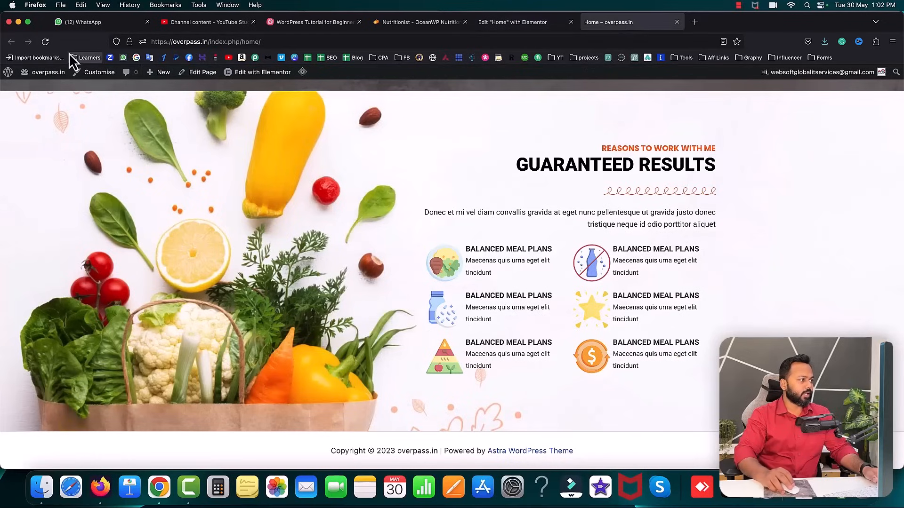
# - Scroll the live page, review the reference site's FAQ and pricing sections, then return to the editor
pyautogui.scroll(10, 355, 233)
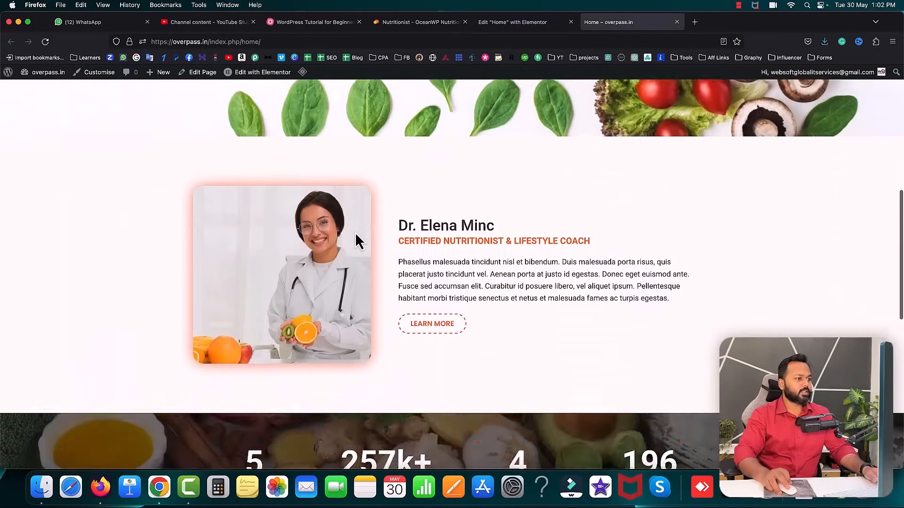
pyautogui.scroll(10, 355, 232)
pyautogui.scroll(-4, 355, 233)
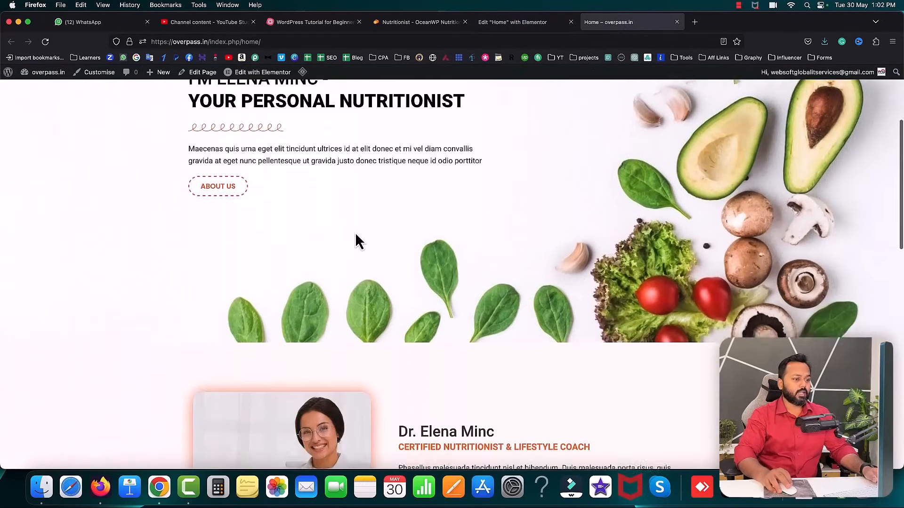
pyautogui.scroll(-7, 356, 234)
pyautogui.scroll(-6, 355, 233)
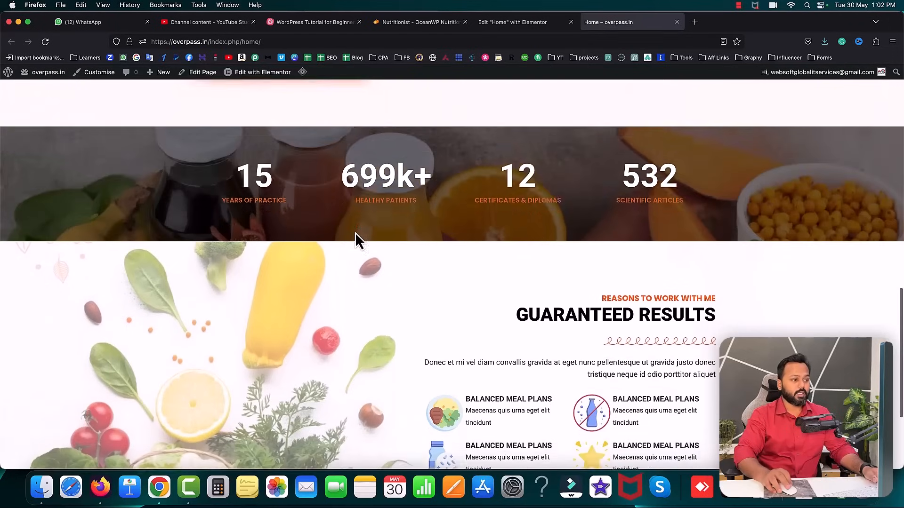
pyautogui.click(405, 22)
pyautogui.scroll(-20, 531, 280)
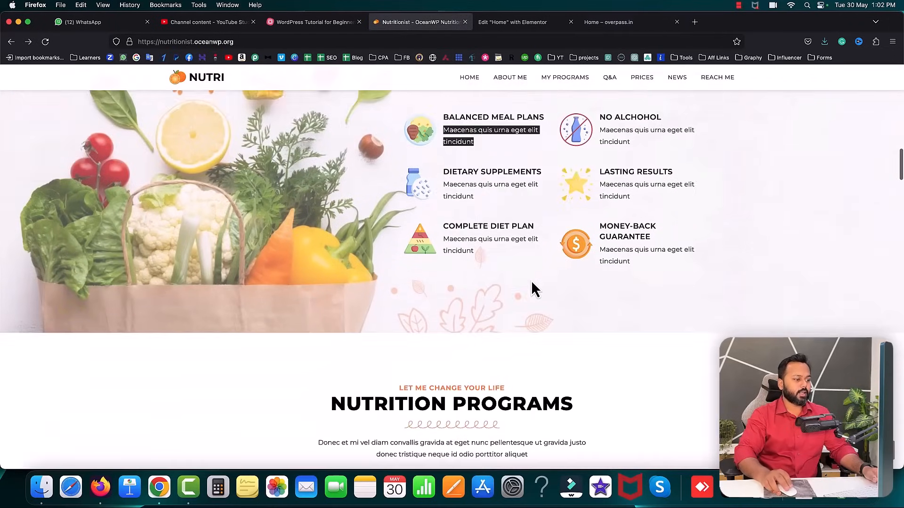
pyautogui.scroll(-15, 531, 280)
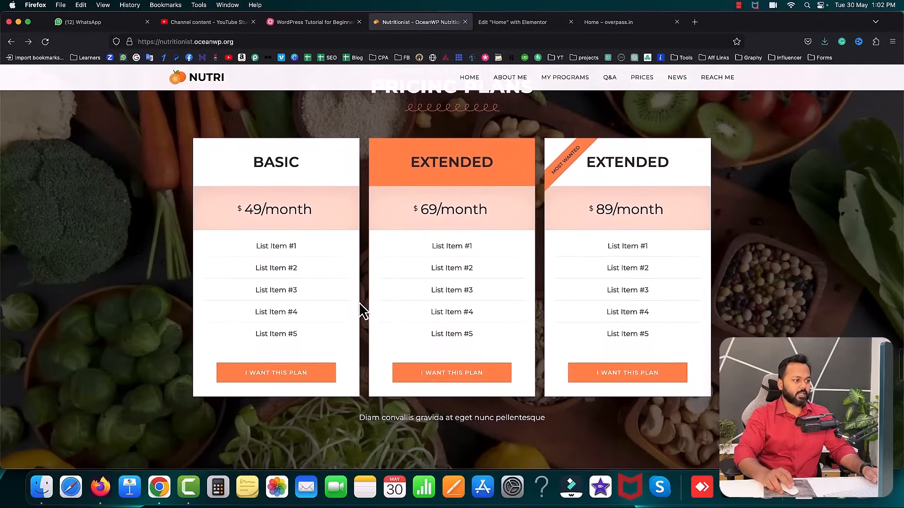
pyautogui.scroll(8, 390, 301)
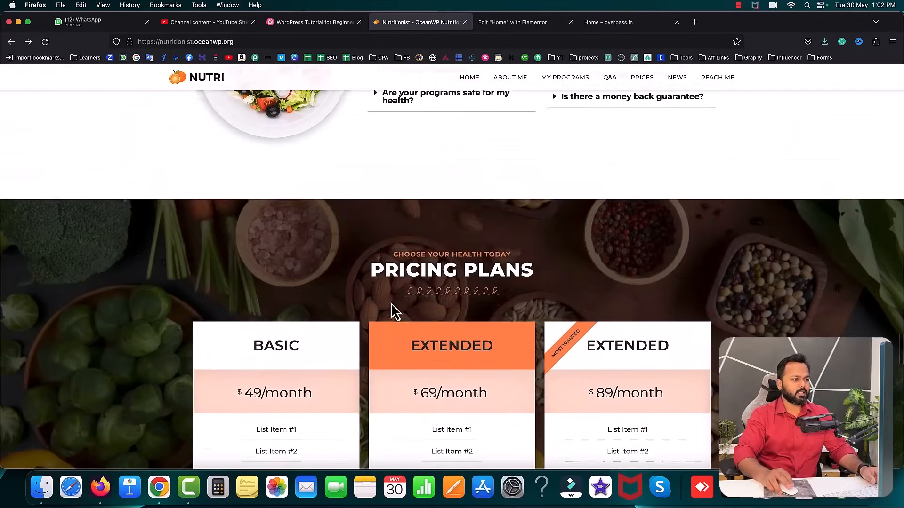
pyautogui.scroll(1, 390, 305)
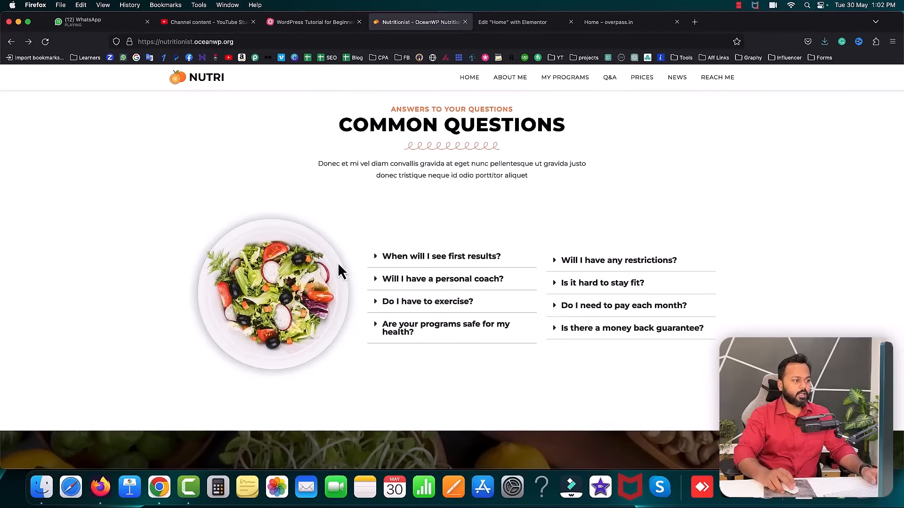
pyautogui.scroll(-8, 511, 270)
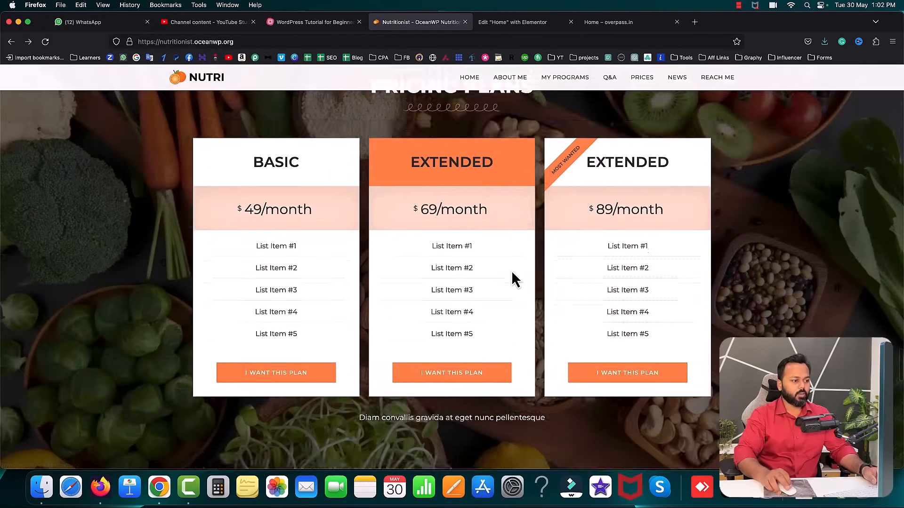
pyautogui.scroll(2, 502, 207)
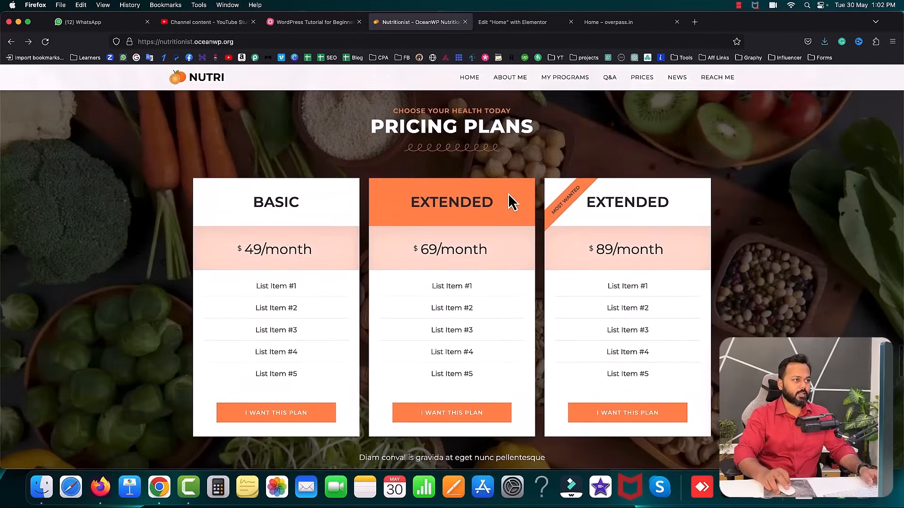
pyautogui.click(510, 23)
pyautogui.scroll(-5, 546, 282)
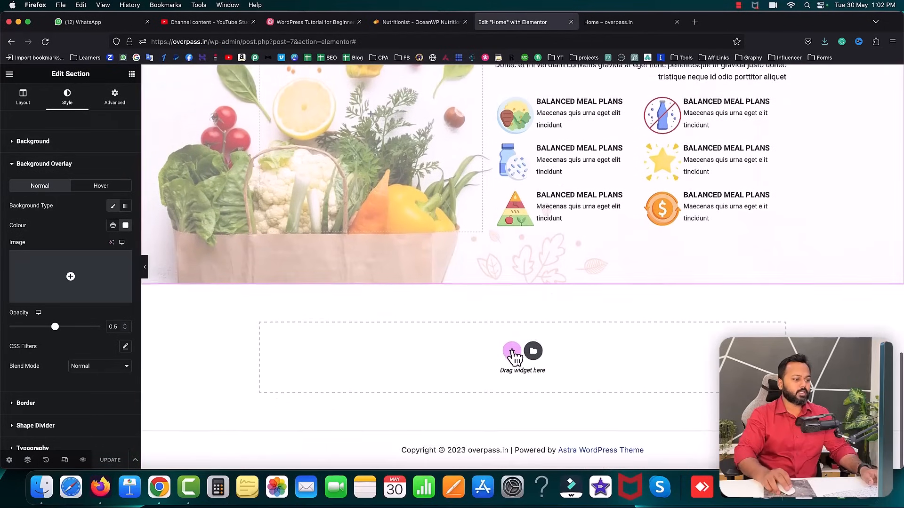
# - Add a single-column section below Guaranteed Results holding a three-column inner section
pyautogui.click(510, 352)
pyautogui.click(402, 377)
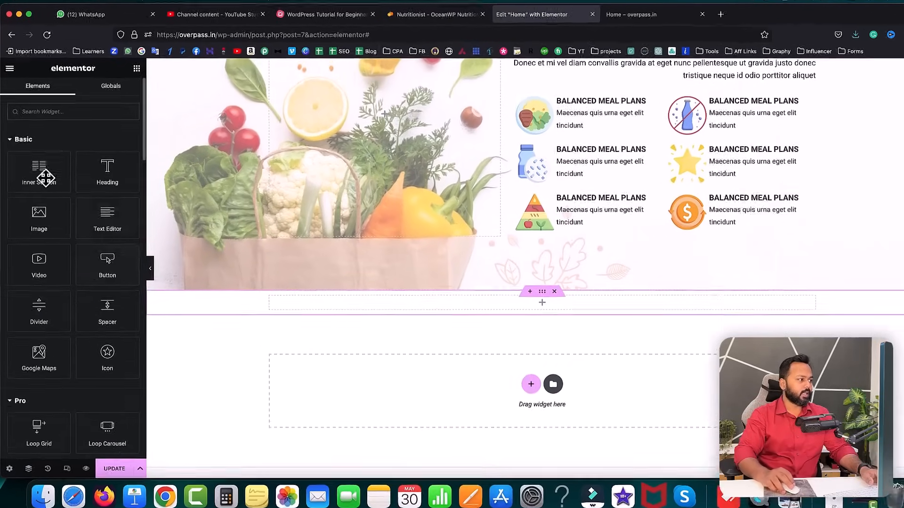
pyautogui.moveTo(44, 178); pyautogui.dragTo(346, 310)
pyautogui.rightClick(743, 334)
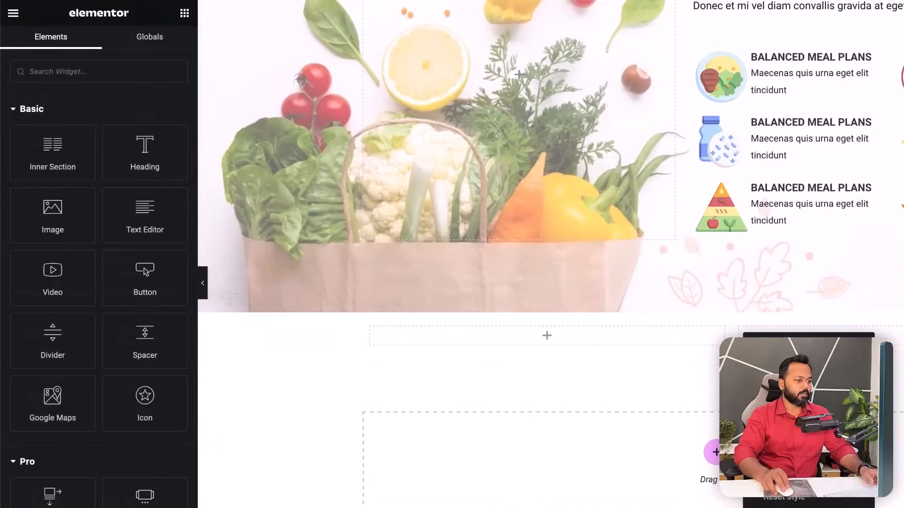
pyautogui.click(777, 373)
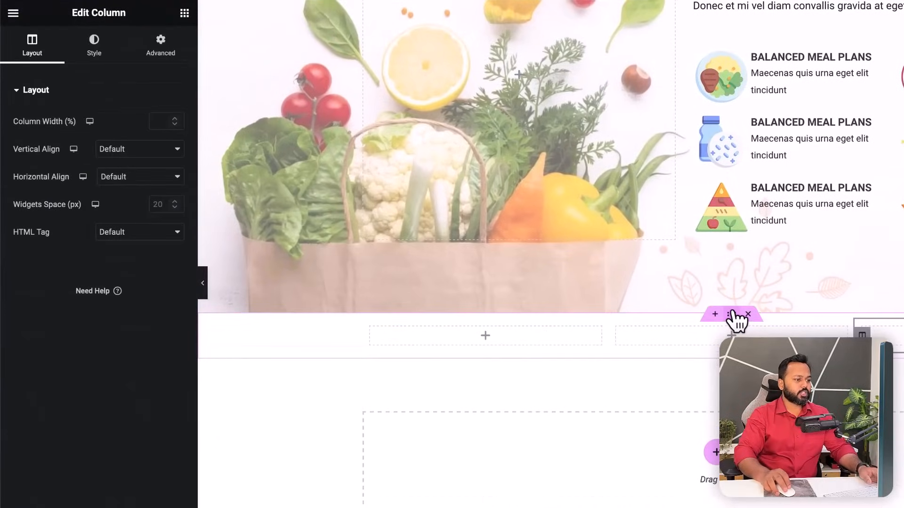
# - Set the section background to Classic and open the image media picker, checking the reference pricing section
pyautogui.click(732, 315)
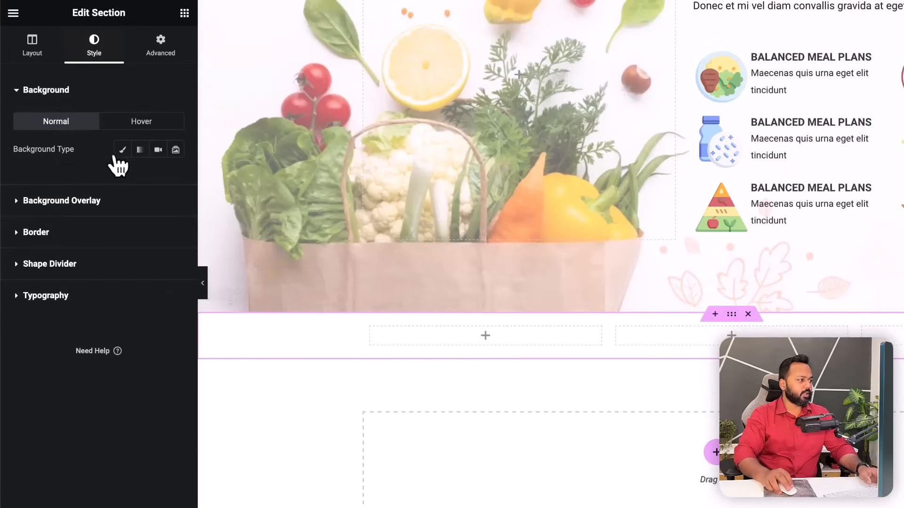
pyautogui.click(122, 150)
pyautogui.click(97, 254)
pyautogui.click(460, 9)
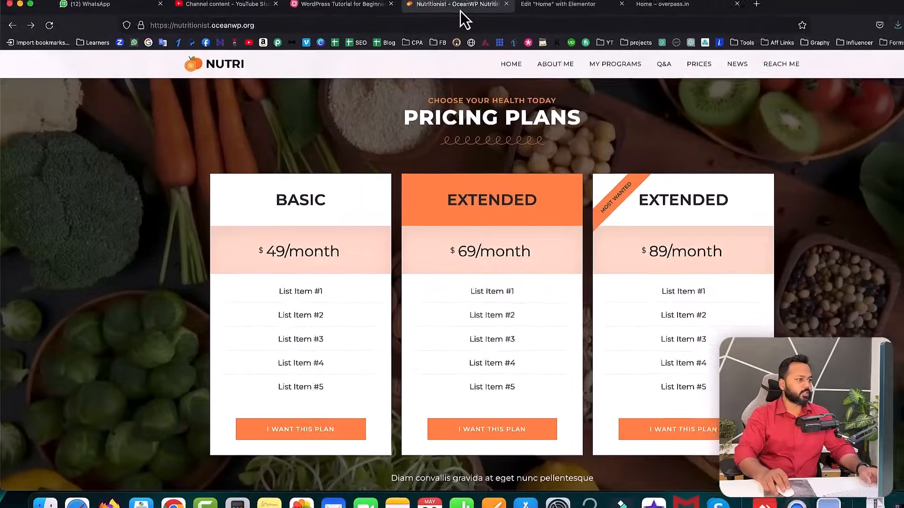
pyautogui.scroll(2, 484, 154)
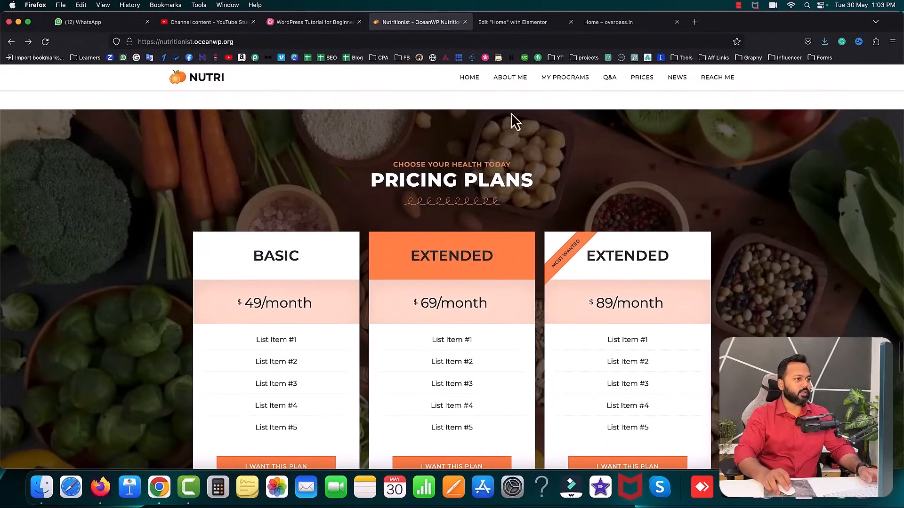
pyautogui.click(513, 22)
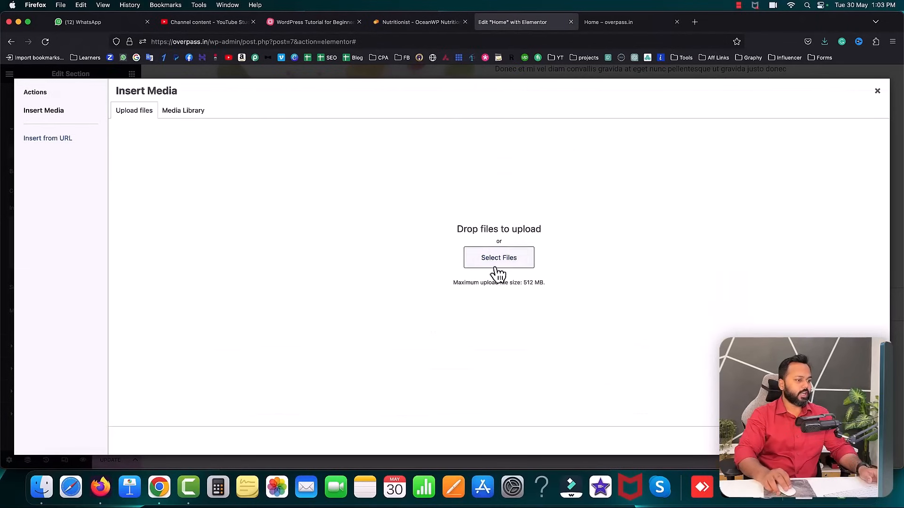
# - Upload the vegetables photo and insert it as the section background
pyautogui.click(498, 264)
pyautogui.doubleClick(428, 150)
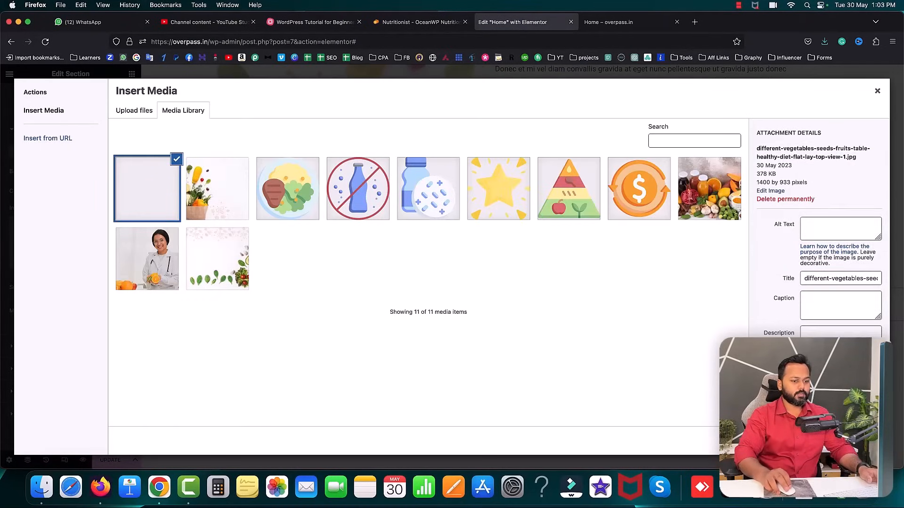
pyautogui.click(865, 441)
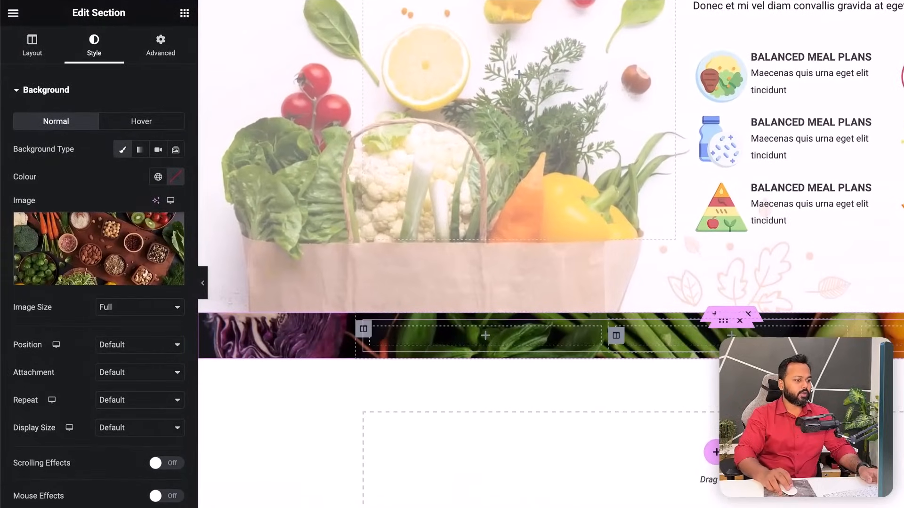
# - Set the background position to Centre Centre, repeat to No-repeat and size to Cover
pyautogui.click(117, 350)
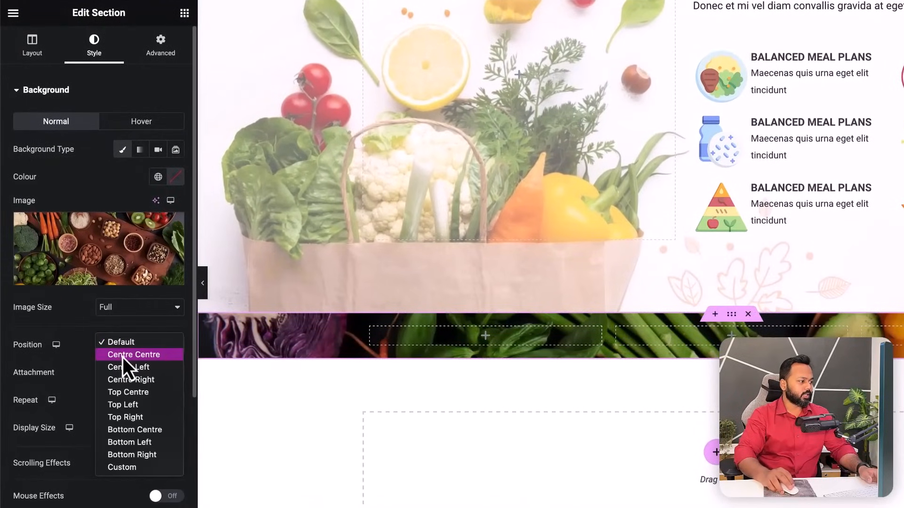
pyautogui.click(123, 357)
pyautogui.click(120, 404)
pyautogui.click(121, 410)
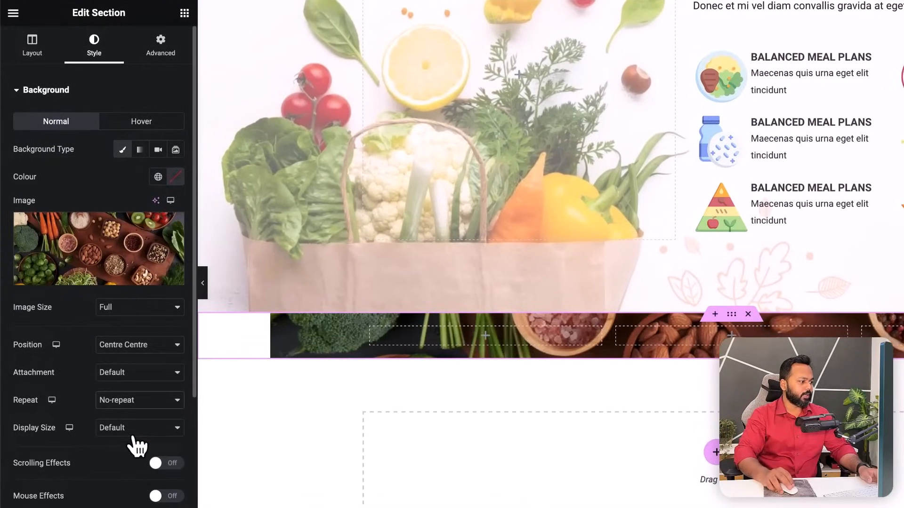
pyautogui.click(130, 429)
pyautogui.click(131, 448)
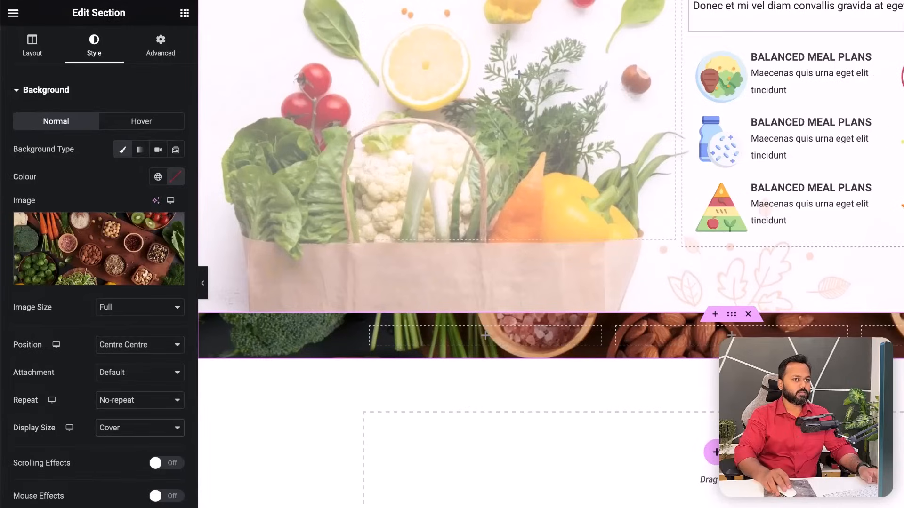
pyautogui.click(489, 336)
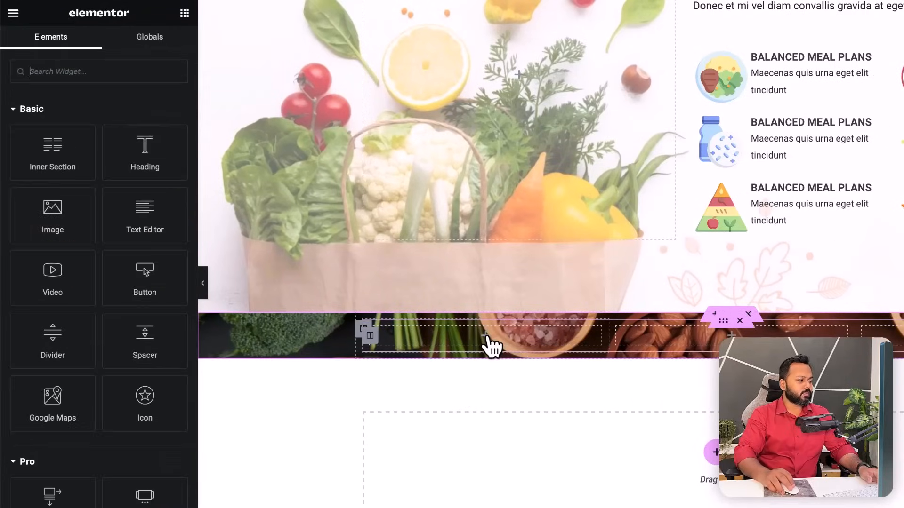
# - Search the widgets for 'price' and drag a Price Table into the first column
pyautogui.click(63, 72)
pyautogui.write('price')
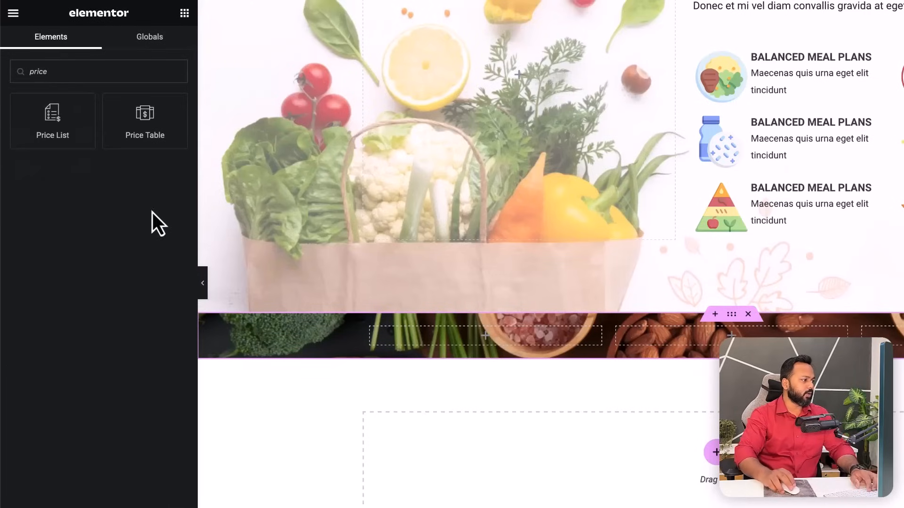
pyautogui.moveTo(140, 124); pyautogui.dragTo(420, 342)
pyautogui.scroll(-4, 508, 360)
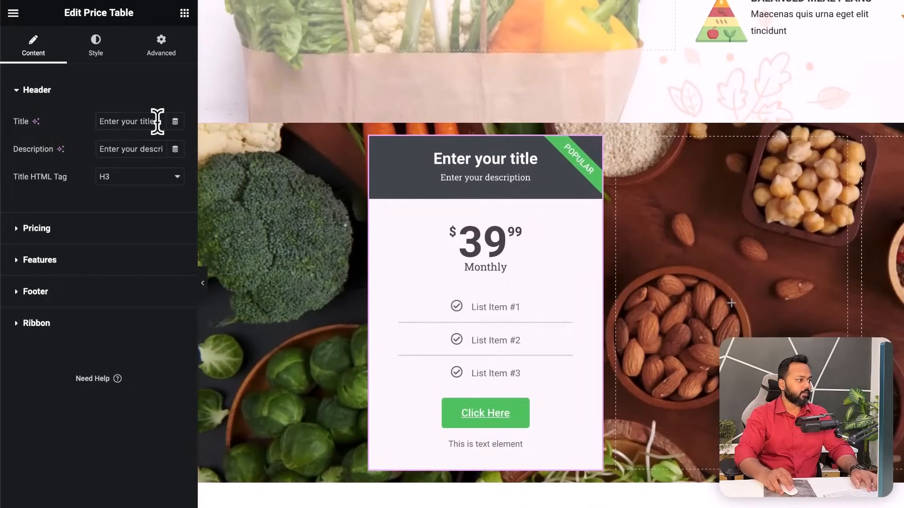
# - Change the price table title to 'Startup' and its description to 'Best for Beginners'
pyautogui.moveTo(157, 121); pyautogui.dragTo(97, 123)
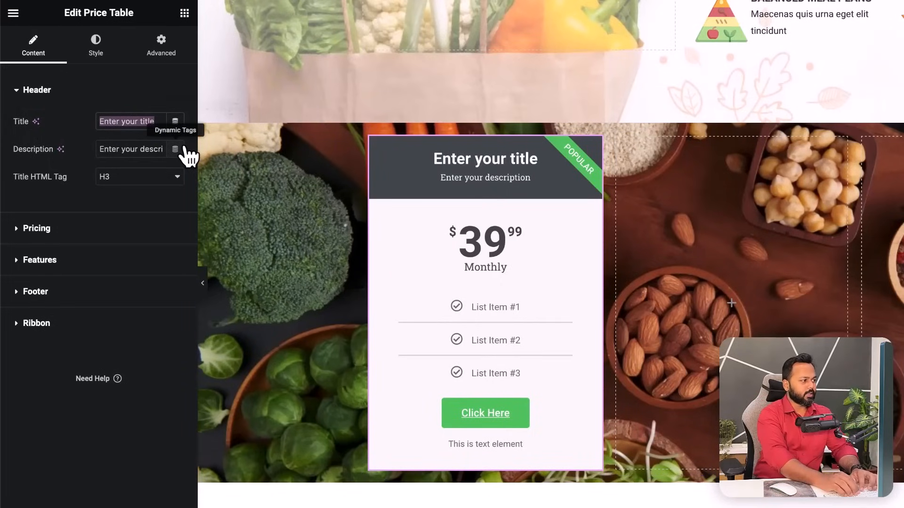
pyautogui.write('Startup')
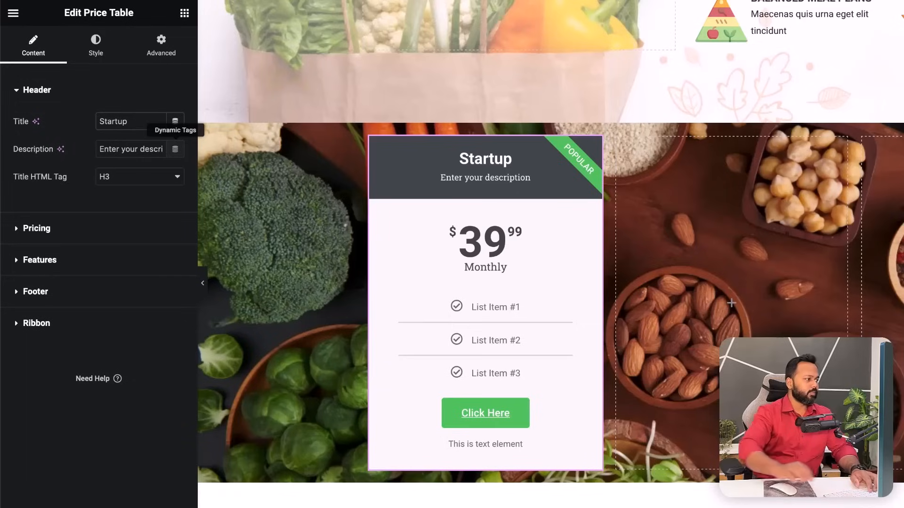
pyautogui.moveTo(99, 149); pyautogui.dragTo(169, 147)
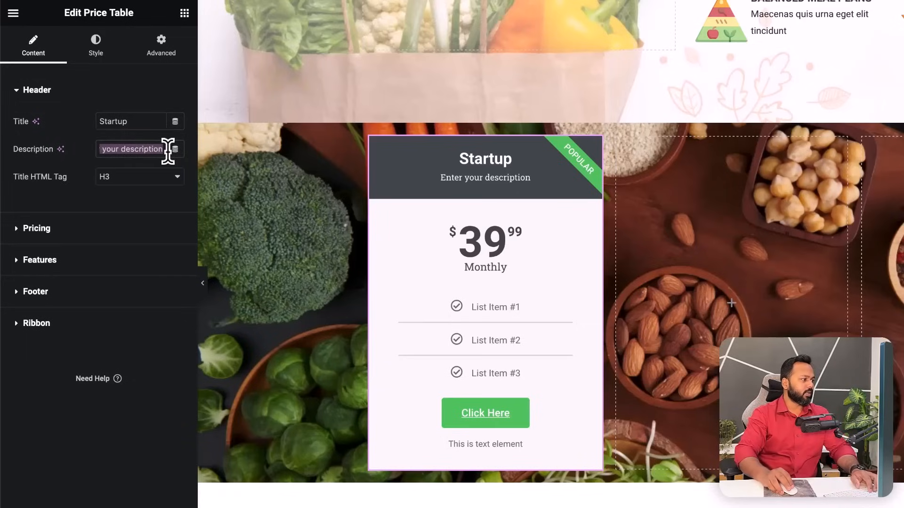
pyautogui.write('Best for Beginners')
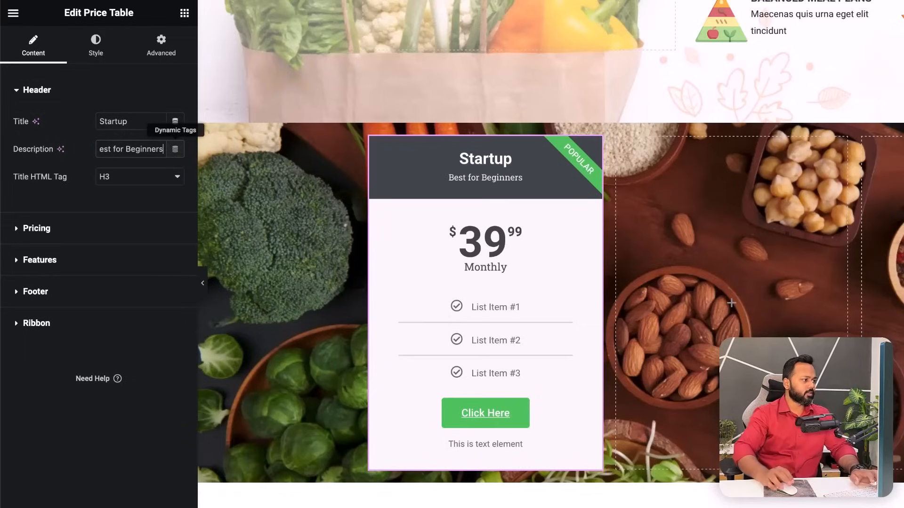
# - Set the currency symbol to Indian Rupee and the price to 139.99
pyautogui.click(19, 228)
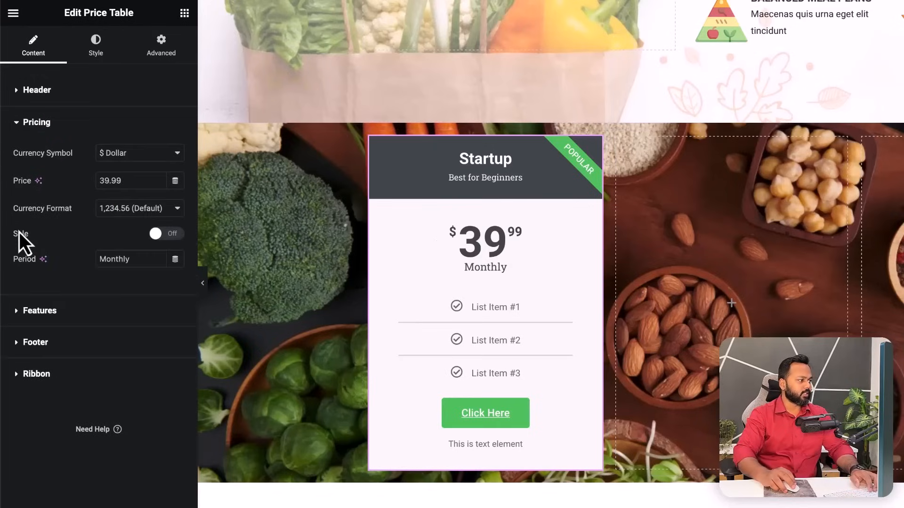
pyautogui.click(135, 160)
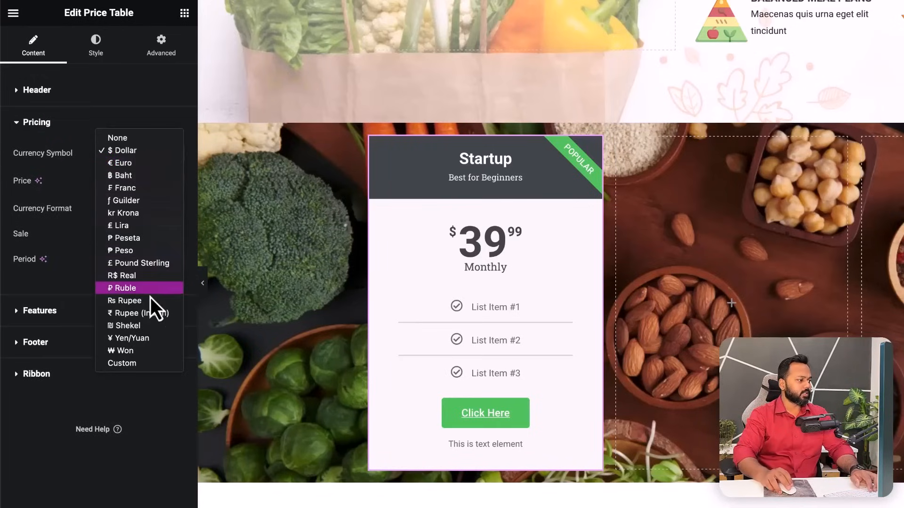
pyautogui.click(128, 315)
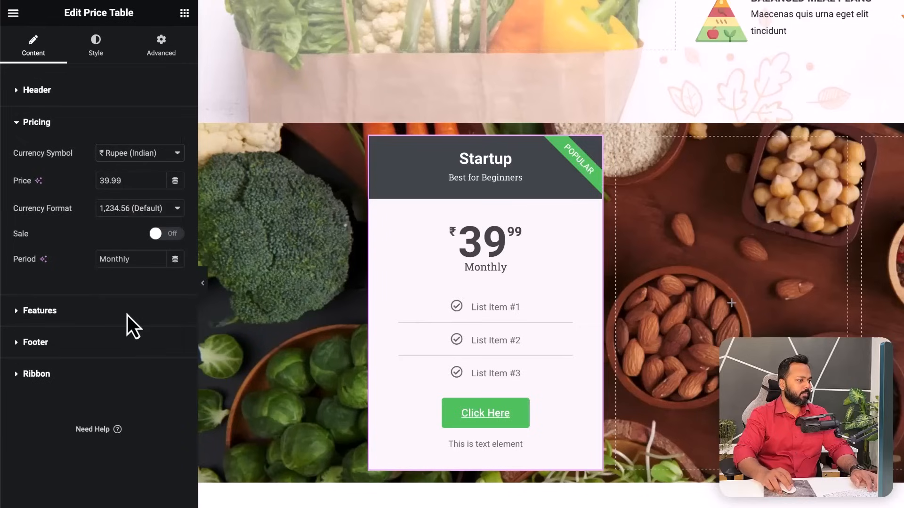
pyautogui.moveTo(123, 180); pyautogui.dragTo(98, 179)
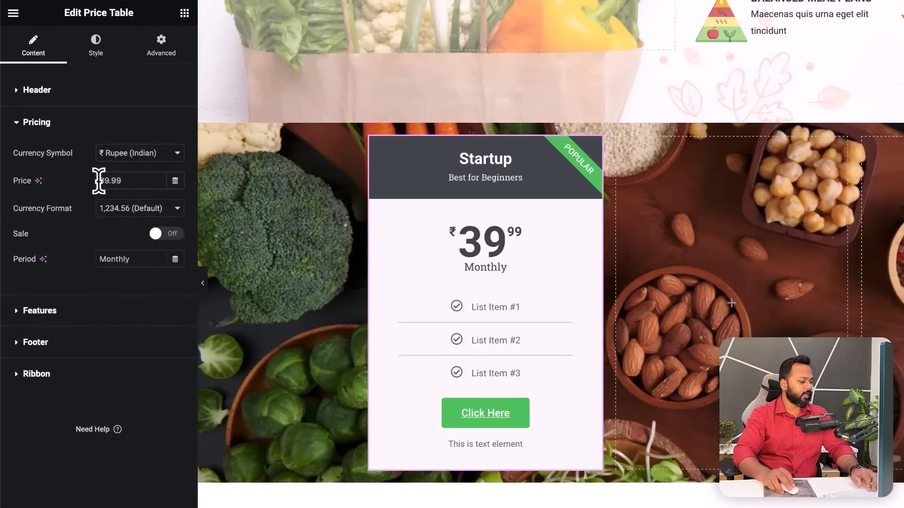
pyautogui.write('1')
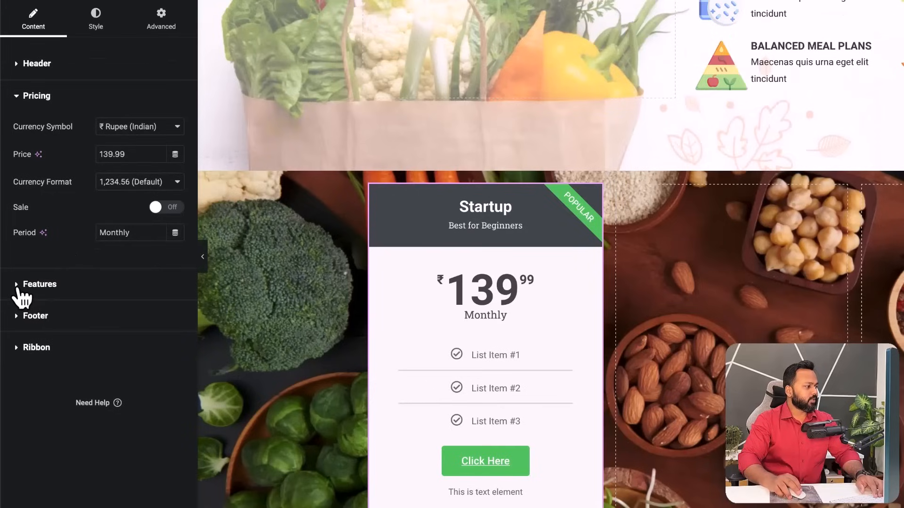
pyautogui.click(21, 312)
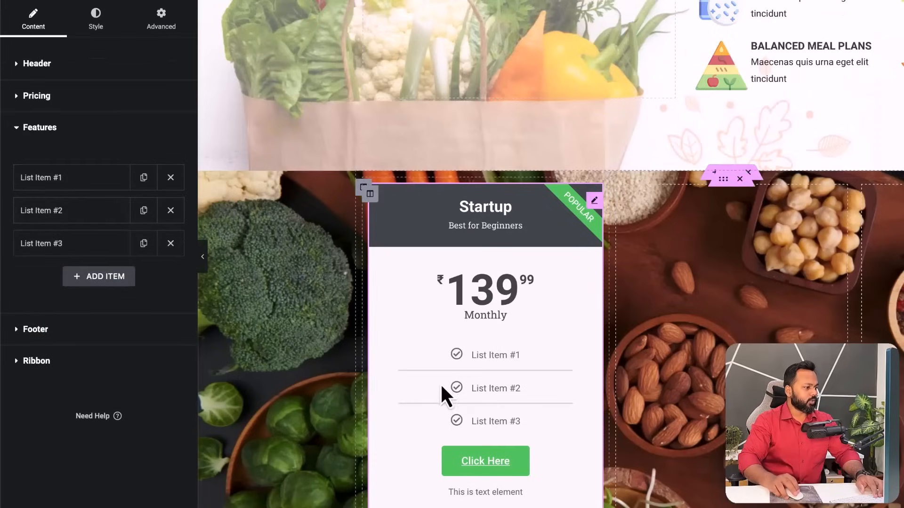
# - Change the first feature to '1 Website' with a coffee cup icon
pyautogui.click(75, 188)
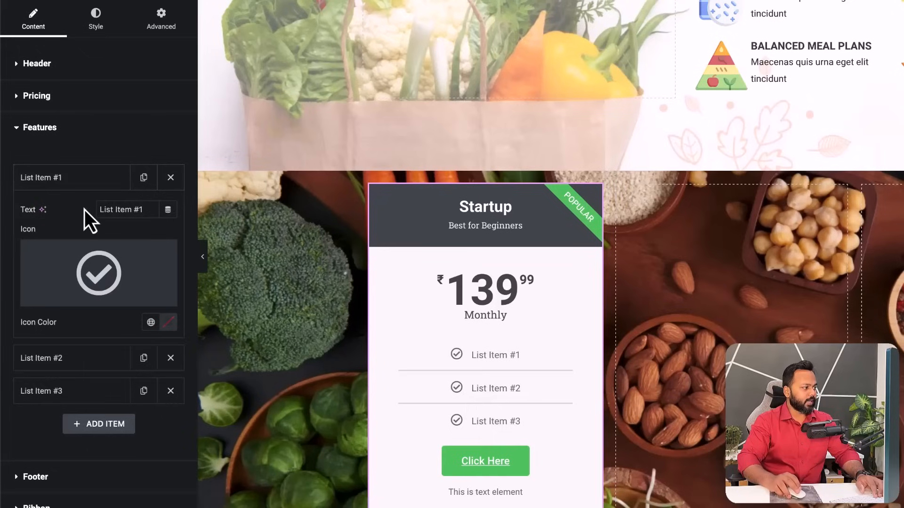
pyautogui.moveTo(144, 208); pyautogui.dragTo(89, 208)
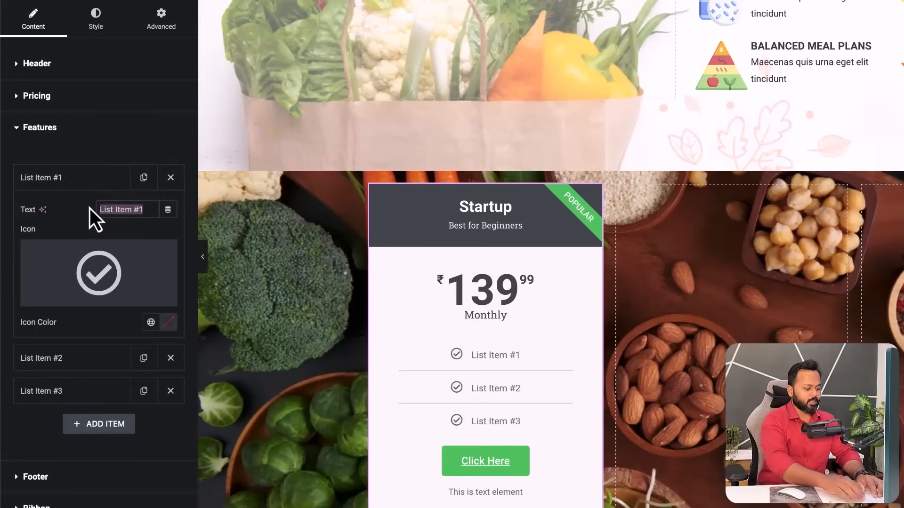
pyautogui.write('1 Website')
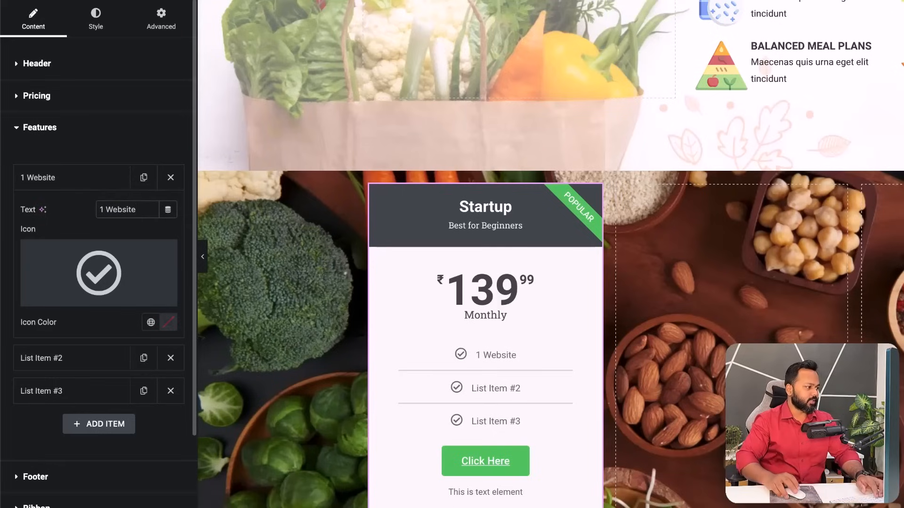
pyautogui.moveTo(74, 307)
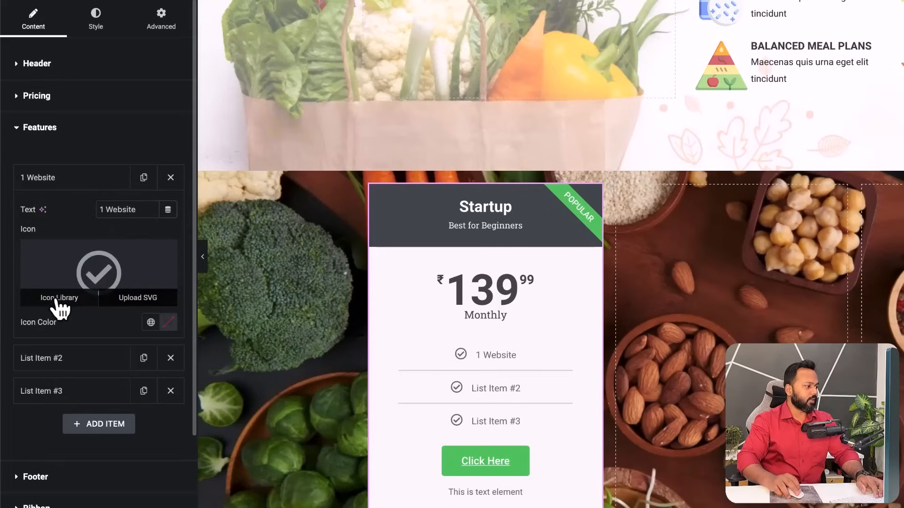
pyautogui.click(56, 301)
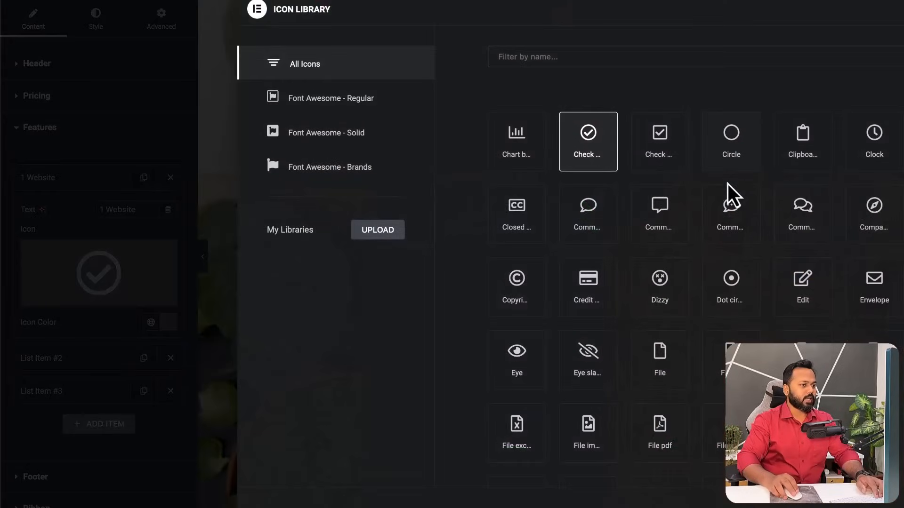
pyautogui.click(669, 151)
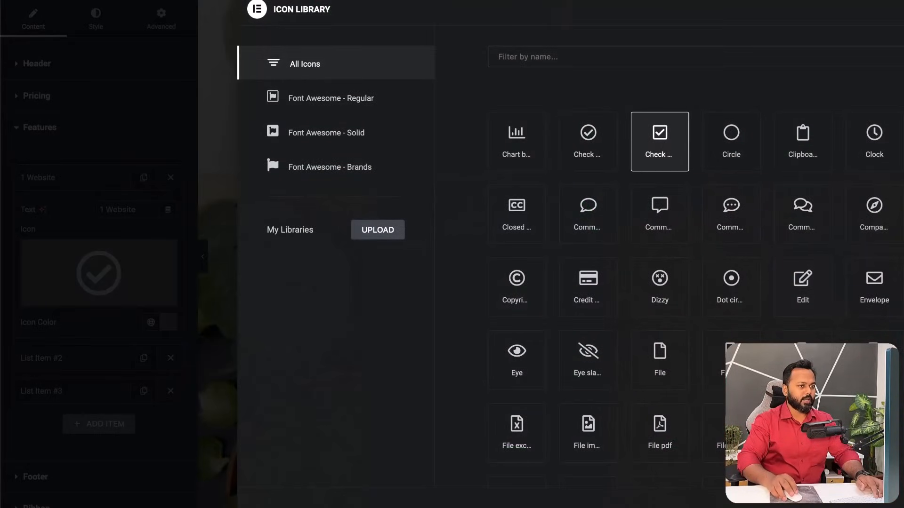
pyautogui.scroll(-20, 833, 218)
pyautogui.click(795, 216)
pyautogui.click(895, 502)
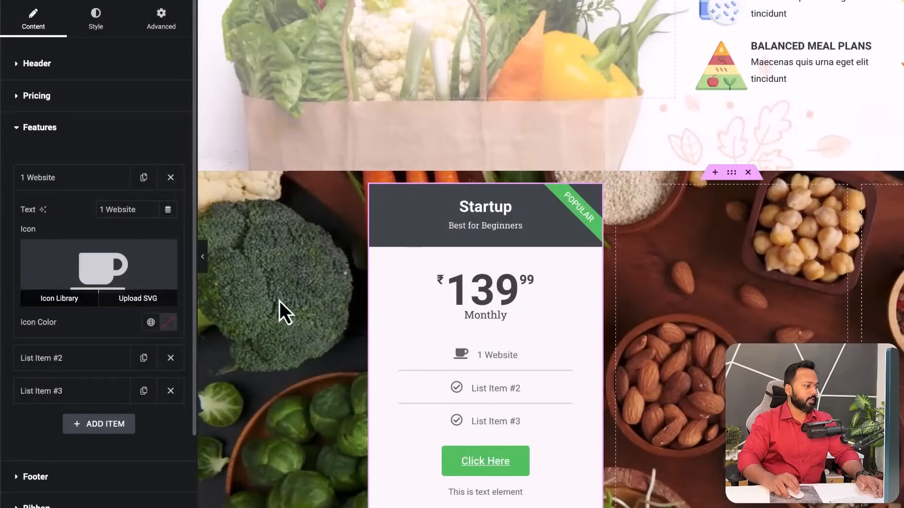
pyautogui.click(84, 186)
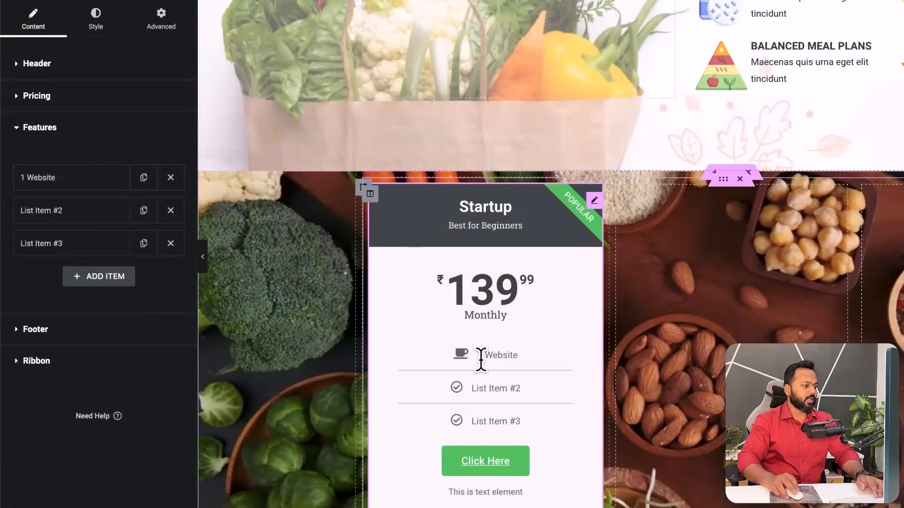
# - Relabel the price table button 'Sign up'
pyautogui.click(46, 331)
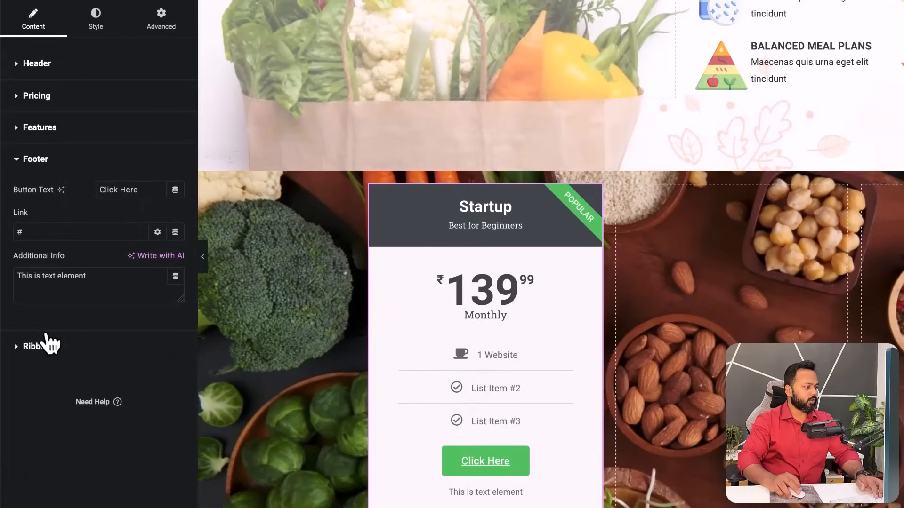
pyautogui.moveTo(144, 193); pyautogui.dragTo(97, 190)
pyautogui.write('Sign up')
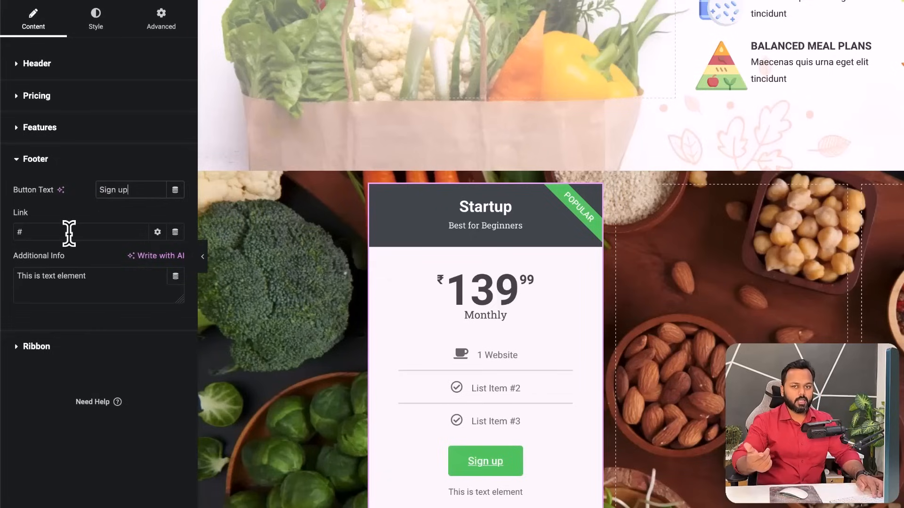
pyautogui.click(31, 231)
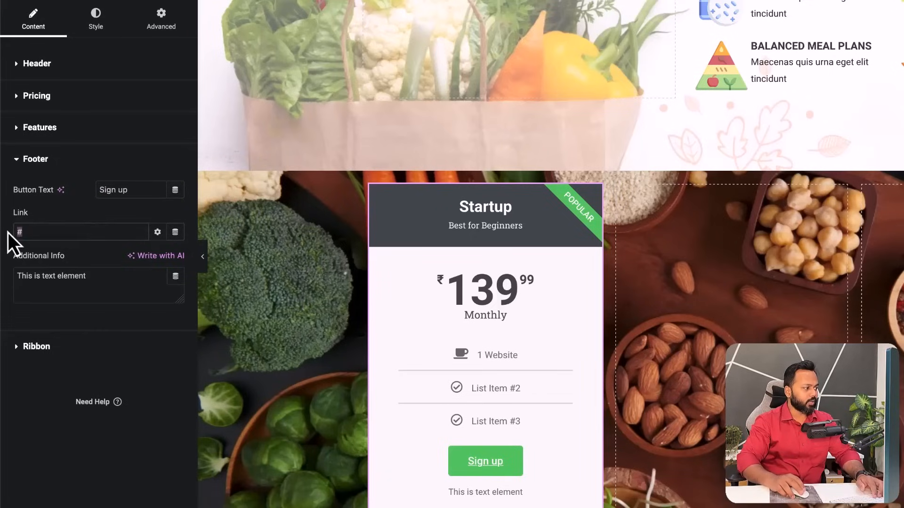
# - Set the footer note to 'We do not share your information with any 3rd party company' and hide the ribbon
pyautogui.moveTo(95, 276); pyautogui.dragTo(17, 274)
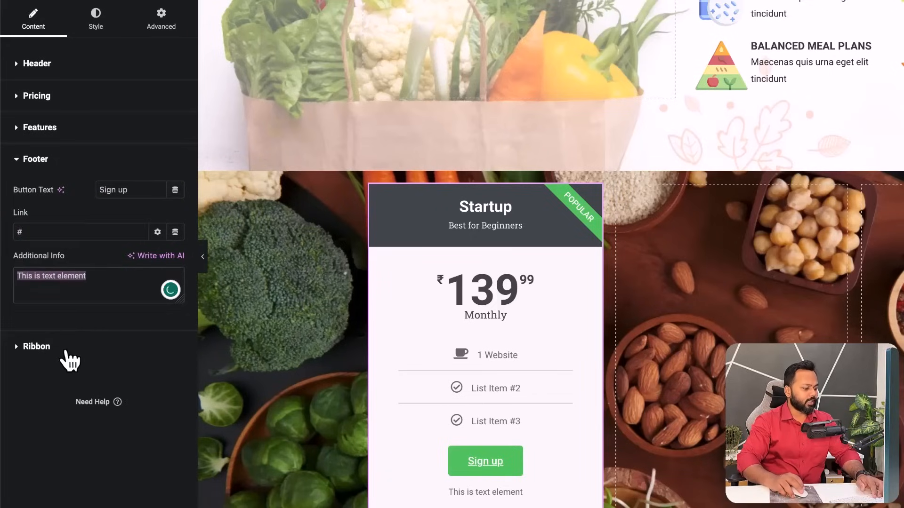
pyautogui.write('We do not share your information with any 3rd party company')
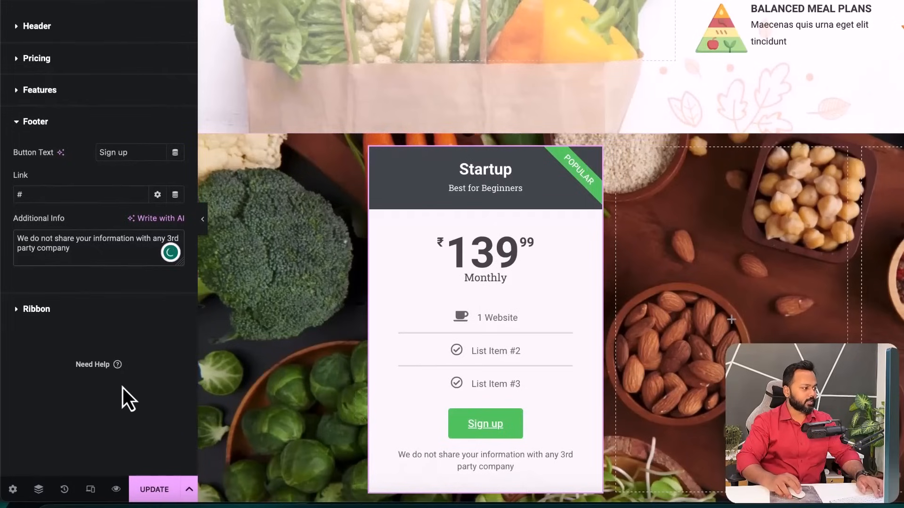
pyautogui.click(36, 309)
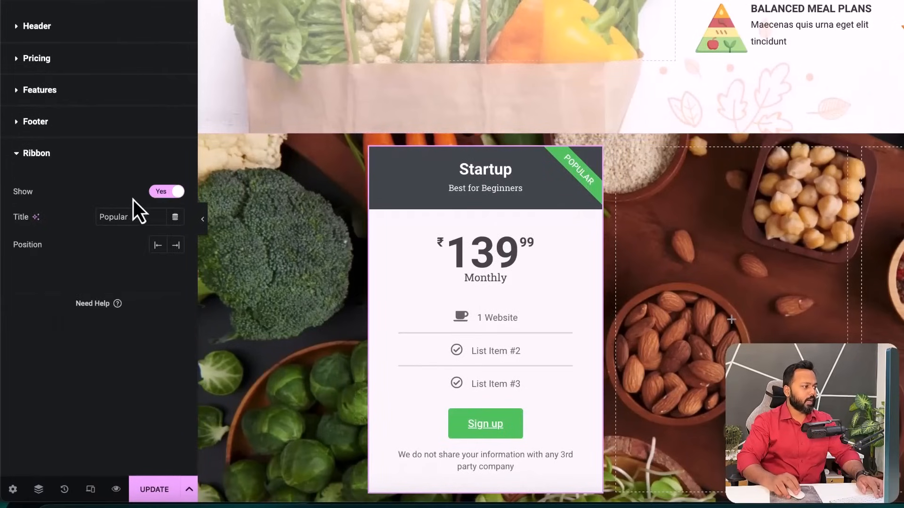
pyautogui.click(165, 193)
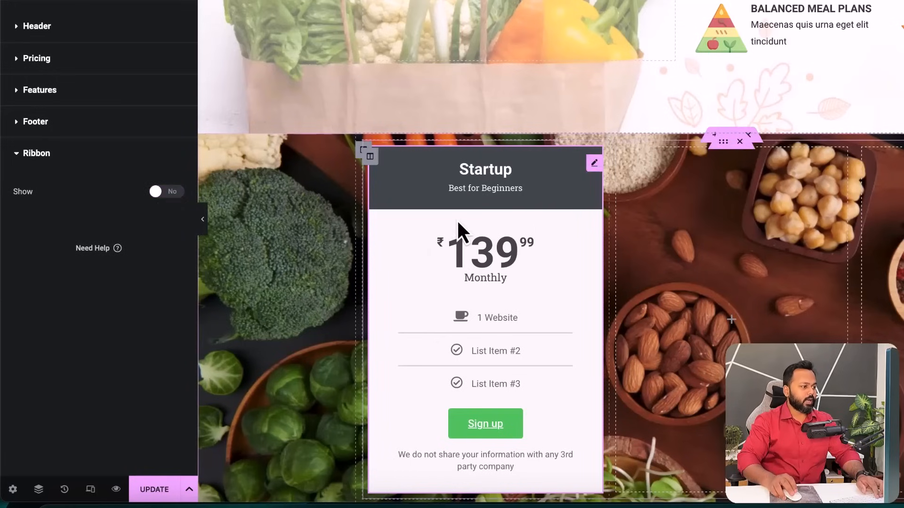
# - Duplicate the Startup card twice so three cards sit side by side
pyautogui.rightClick(595, 161)
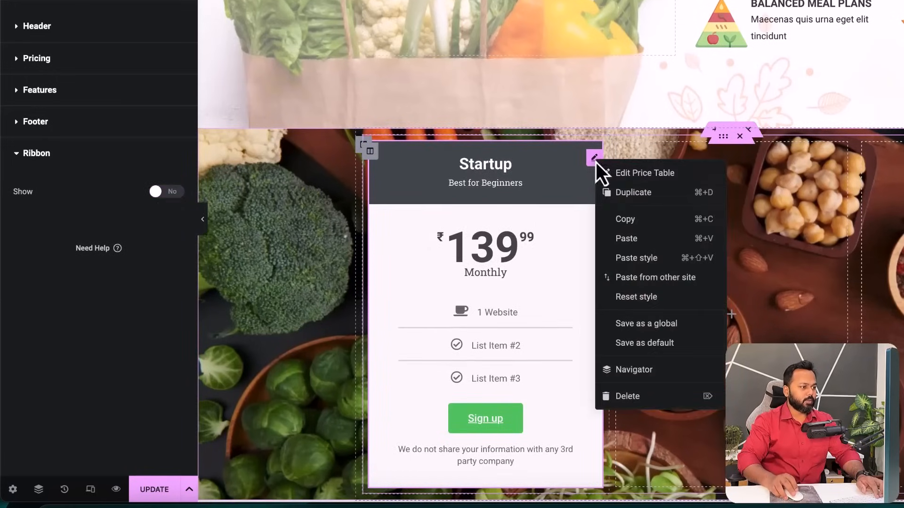
pyautogui.click(620, 194)
pyautogui.moveTo(591, 163); pyautogui.dragTo(722, 192)
pyautogui.rightClick(840, 160)
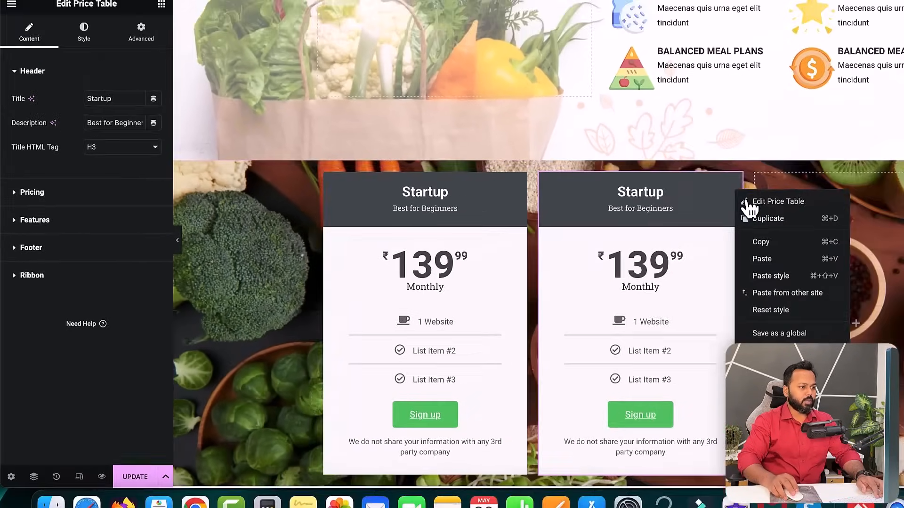
pyautogui.click(864, 192)
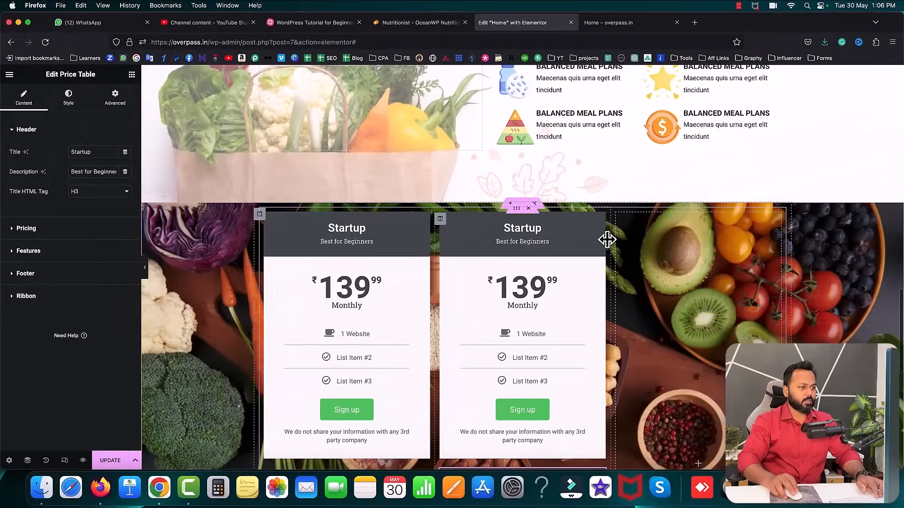
pyautogui.moveTo(600, 225); pyautogui.dragTo(659, 237)
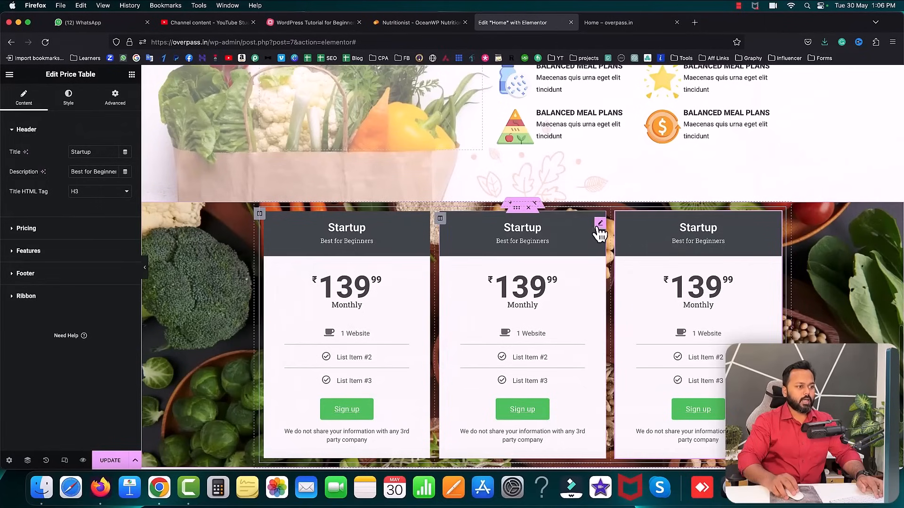
# - Make the middle card 'Basic' at ₹239.99 Yearly with the Popular ribbon shown
pyautogui.click(598, 227)
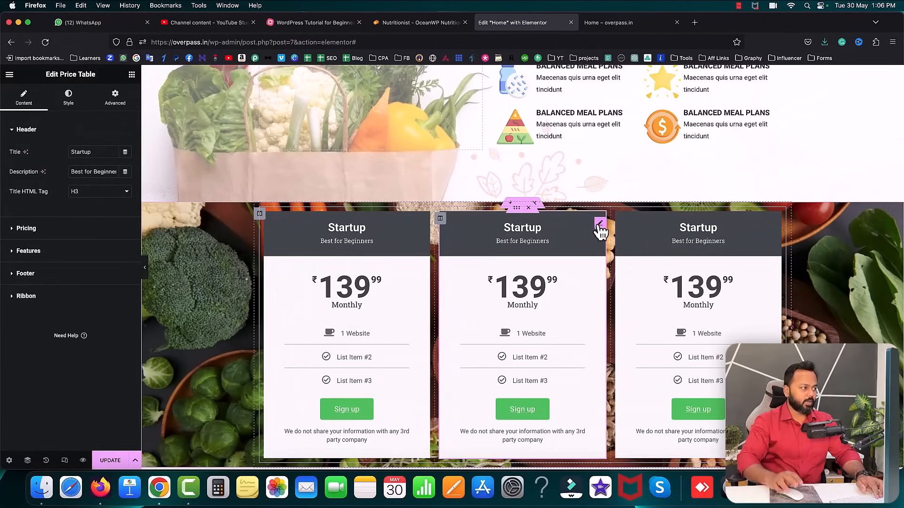
pyautogui.write('Basic')
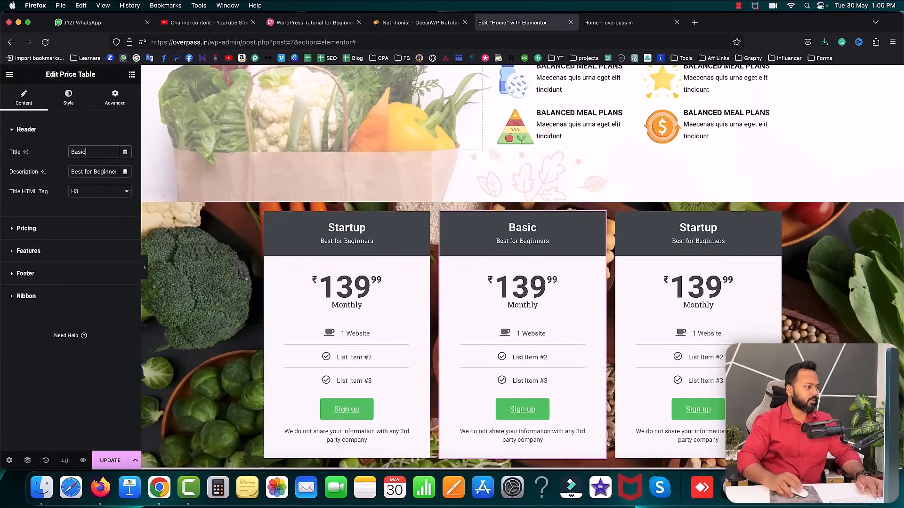
pyautogui.click(27, 297)
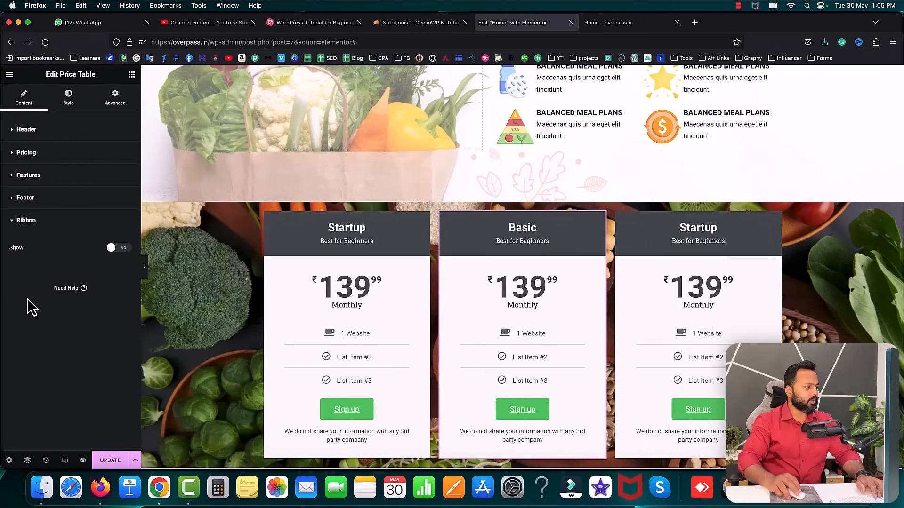
pyautogui.click(123, 249)
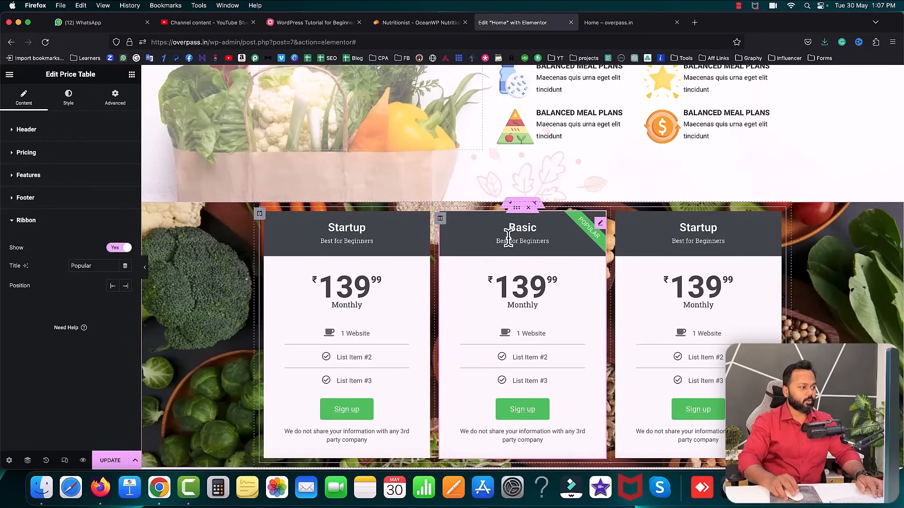
pyautogui.click(28, 154)
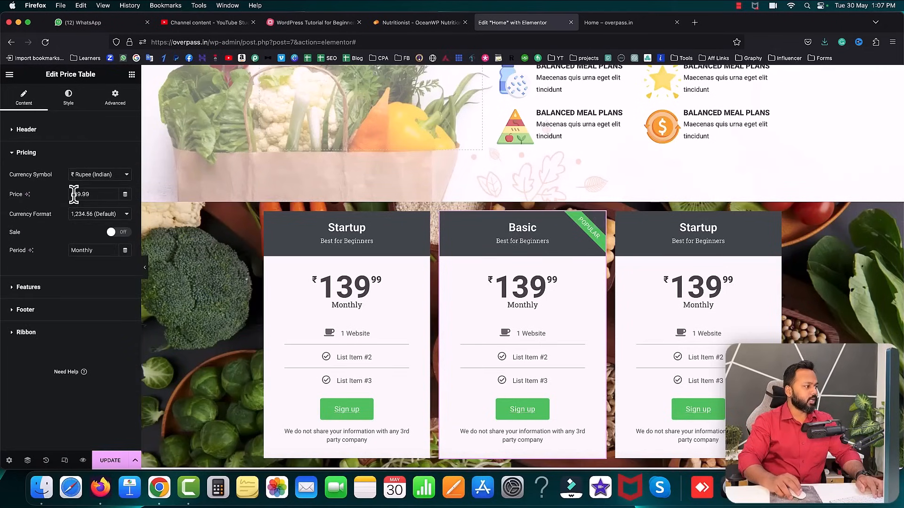
pyautogui.write('2')
pyautogui.press('Delete')
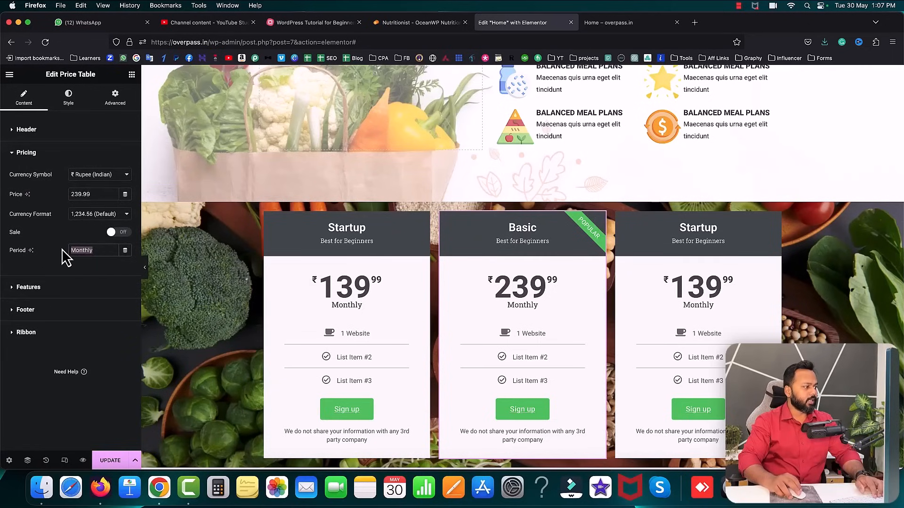
pyautogui.write('Yearly')
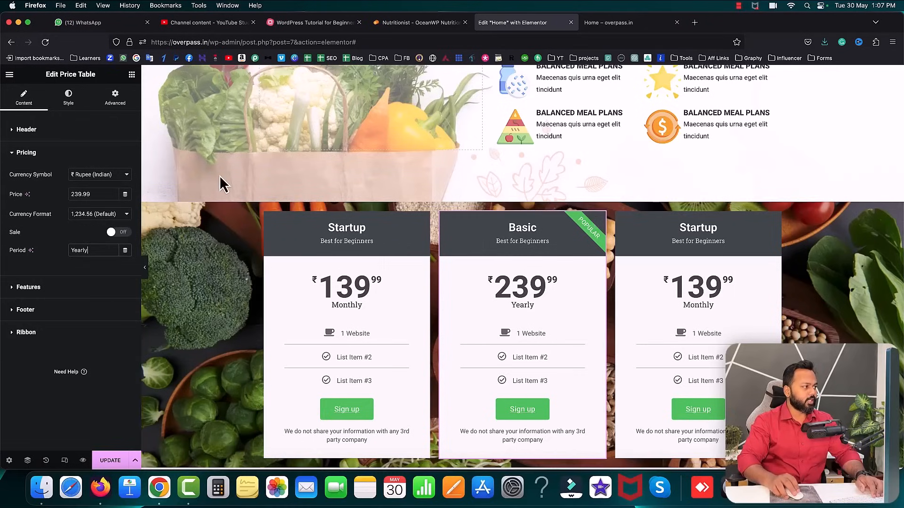
# - Colour the Basic card's header background orange (#EC7C1E) and update the page
pyautogui.click(73, 105)
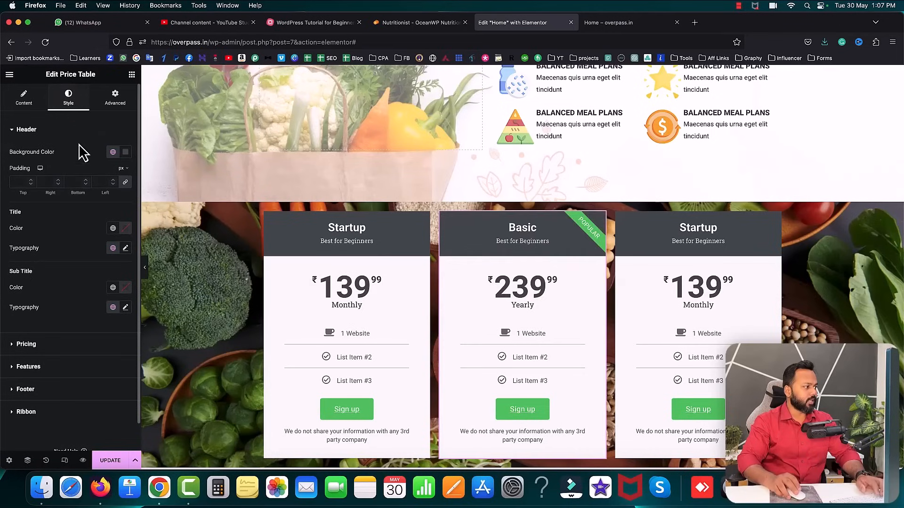
pyautogui.click(126, 153)
pyautogui.moveTo(86, 267); pyautogui.dragTo(80, 267)
pyautogui.moveTo(133, 225); pyautogui.dragTo(157, 203)
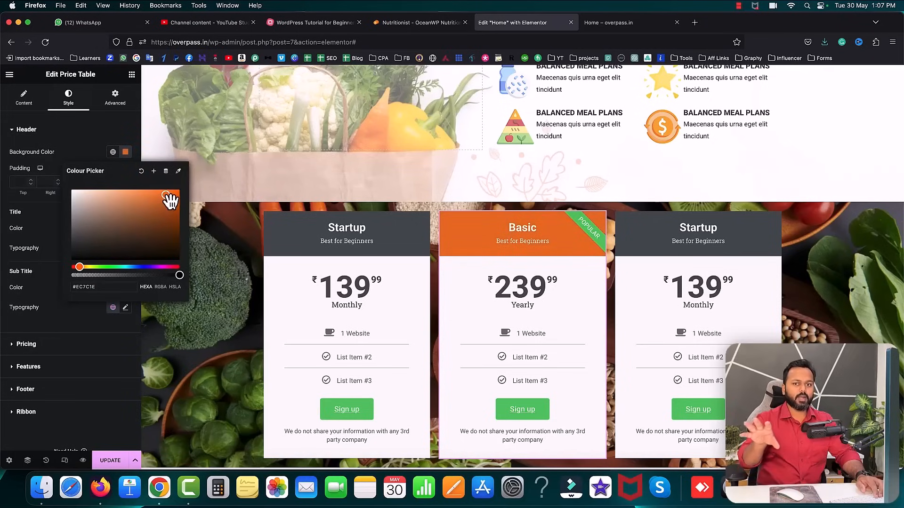
pyautogui.click(44, 133)
pyautogui.click(113, 461)
pyautogui.scroll(-2, 476, 273)
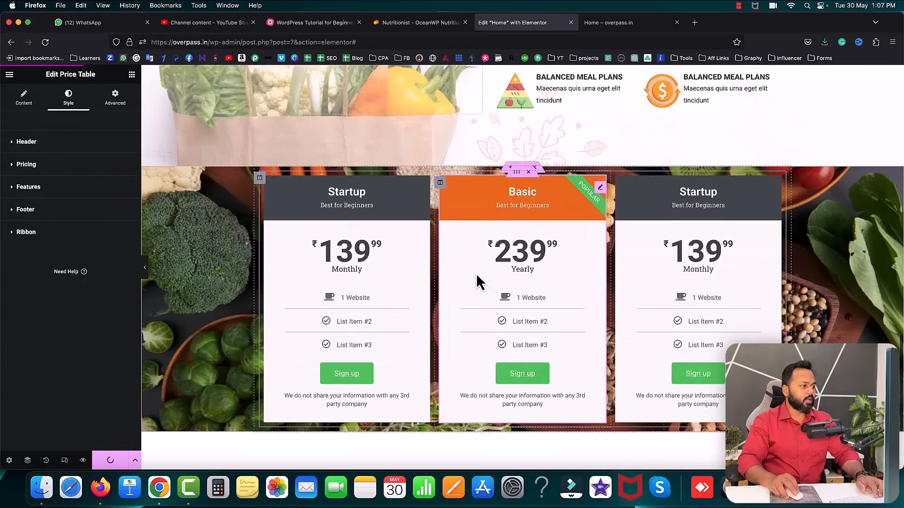
# - Unlink the pricing section's padding and set top and bottom to 40 px
pyautogui.click(518, 148)
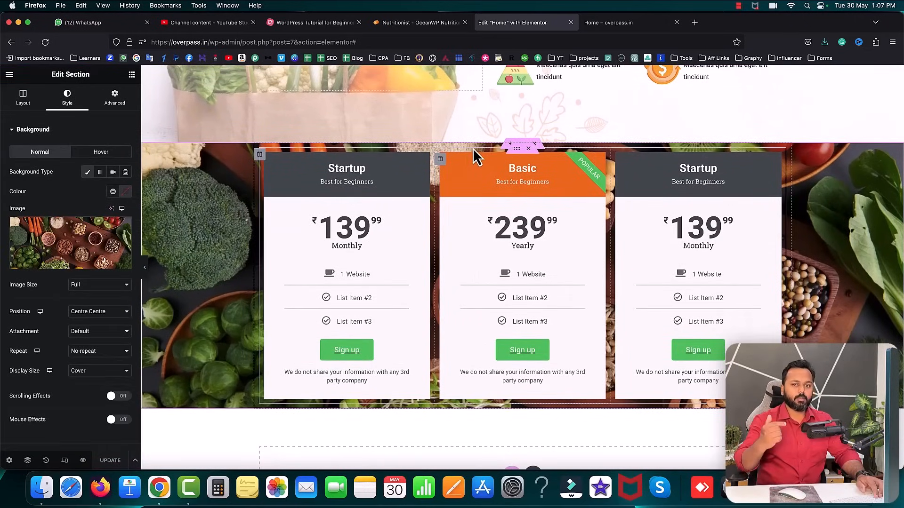
pyautogui.click(118, 101)
pyautogui.click(126, 199)
pyautogui.click(15, 200)
pyautogui.write('40')
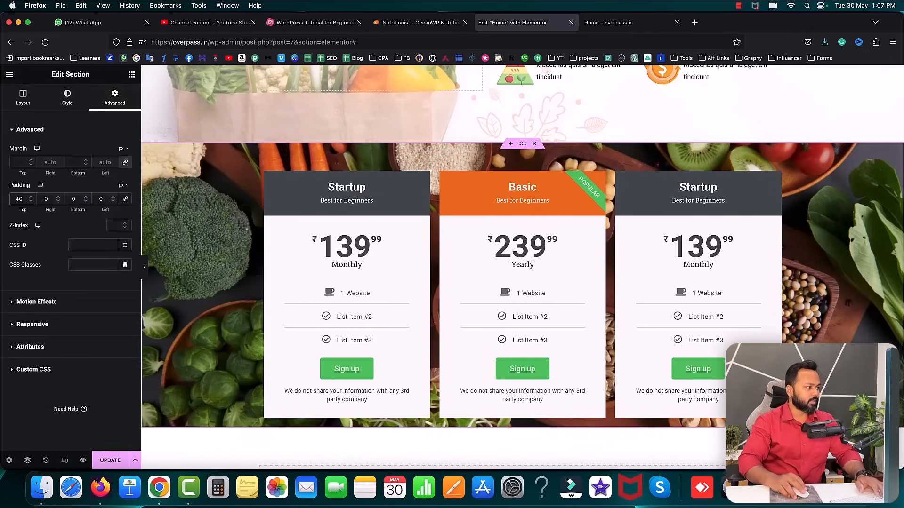
pyautogui.click(71, 198)
pyautogui.write('4')
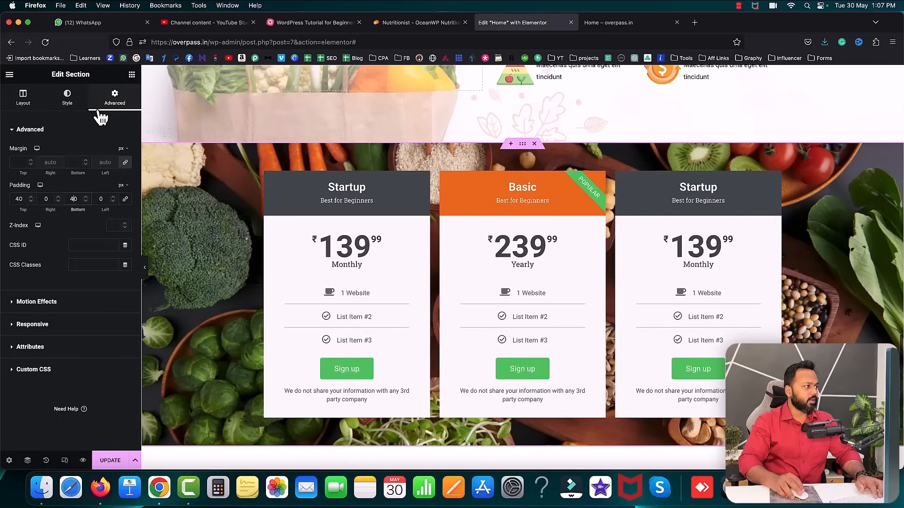
# - Set the background attachment to Fixed and update the page
pyautogui.click(73, 105)
pyautogui.scroll(-1, 59, 343)
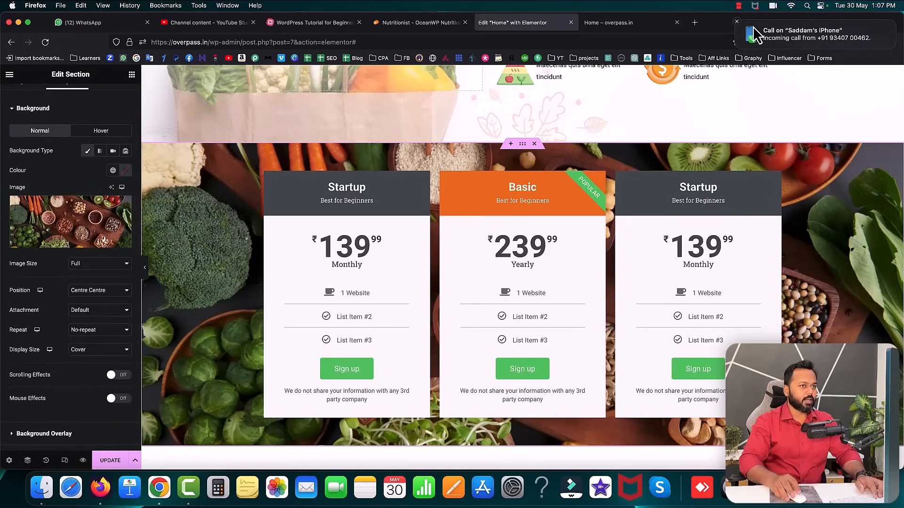
pyautogui.click(97, 314)
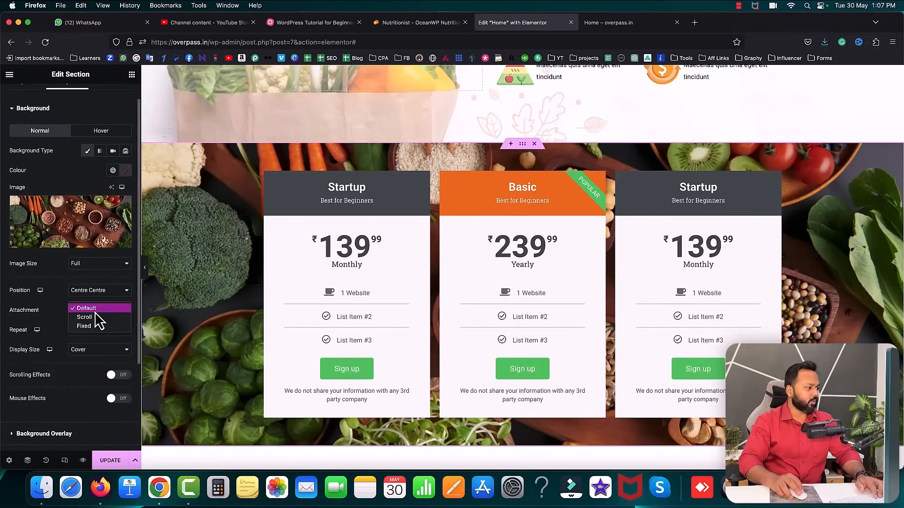
pyautogui.click(94, 328)
pyautogui.click(117, 461)
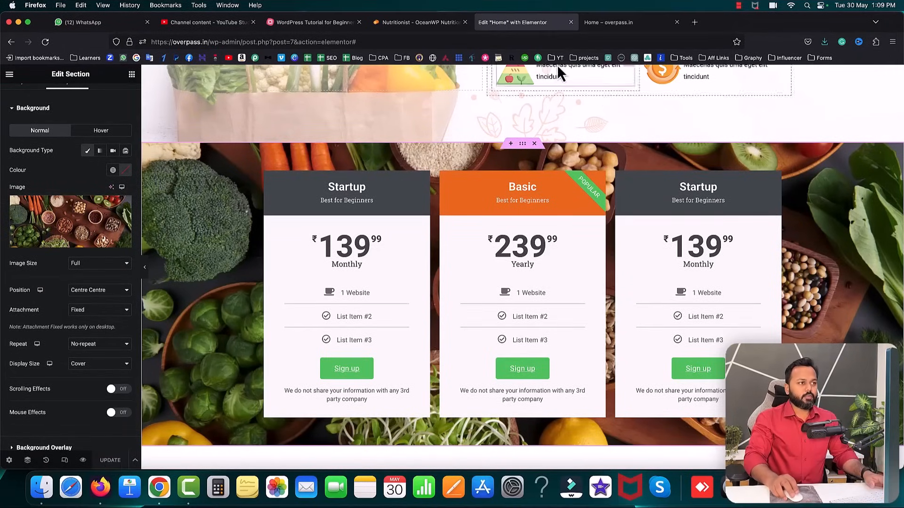
# - Reload the live homepage, review the three price cards and test the Basic card's Sign up button
pyautogui.click(606, 24)
pyautogui.click(46, 42)
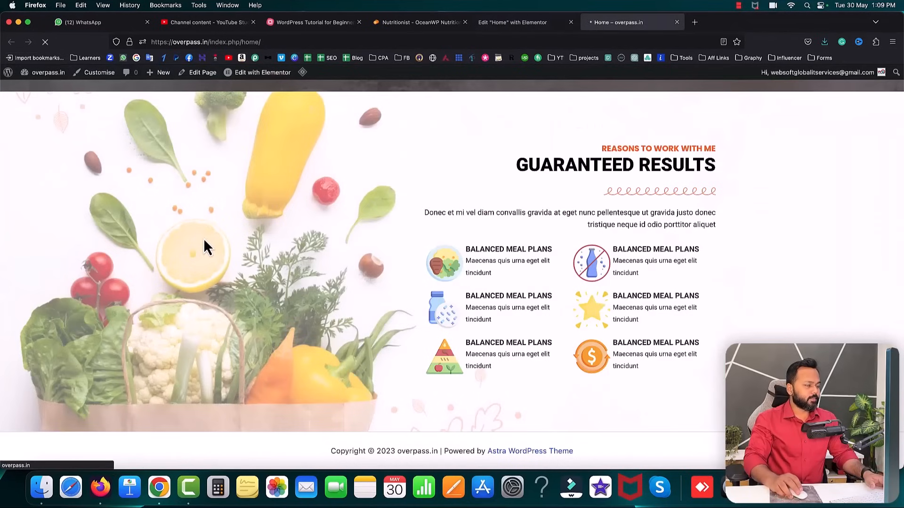
pyautogui.scroll(-5, 205, 237)
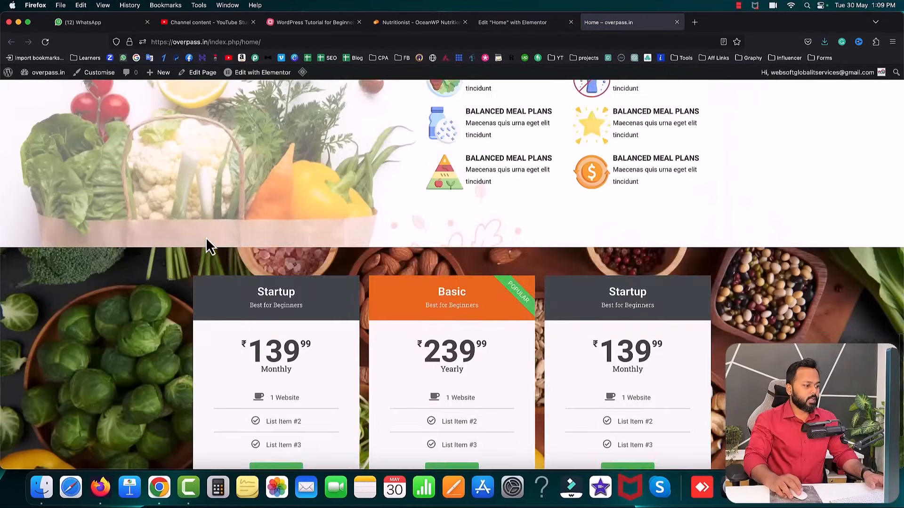
pyautogui.scroll(3, 173, 218)
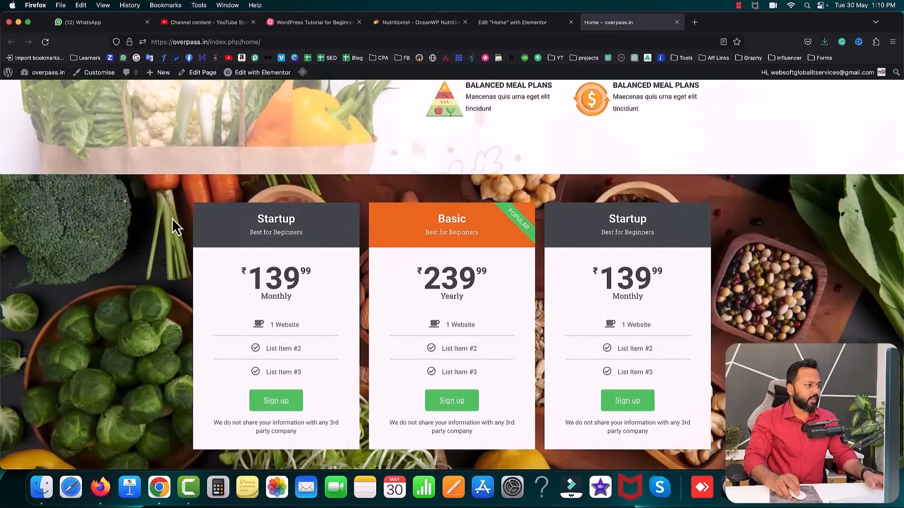
pyautogui.scroll(-3, 171, 219)
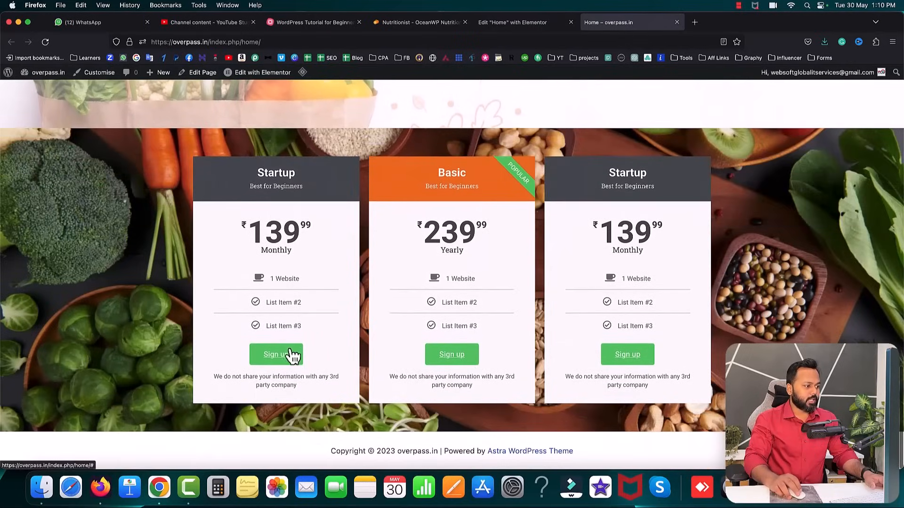
pyautogui.click(451, 359)
pyautogui.scroll(-10, 451, 358)
pyautogui.scroll(-10, 450, 367)
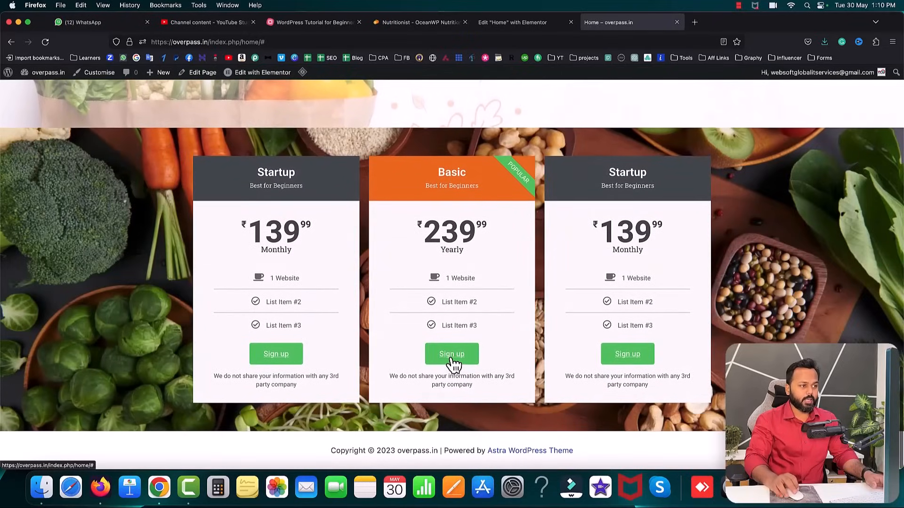
pyautogui.scroll(15, 536, 332)
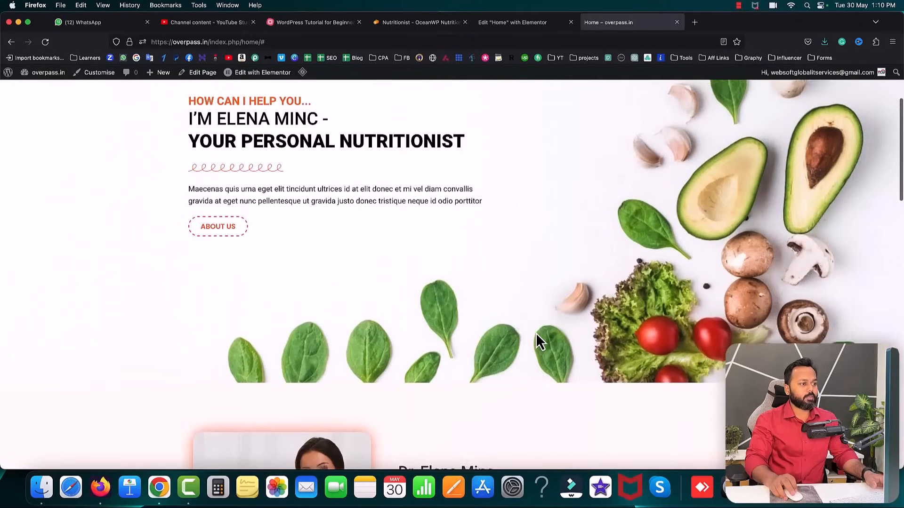
pyautogui.scroll(-20, 536, 333)
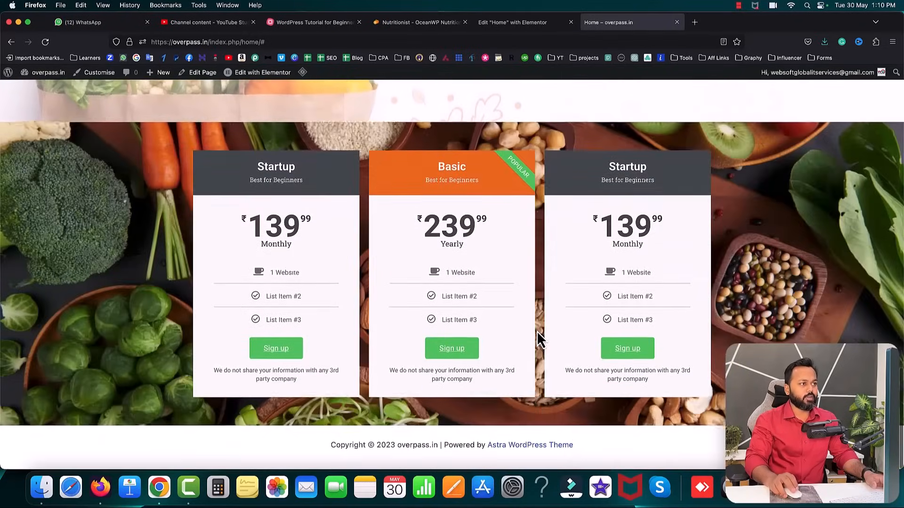
pyautogui.click(410, 22)
# - Scroll through the reference site's Reach Me form and FAQ, then return to the Elementor editor
pyautogui.scroll(-5, 470, 142)
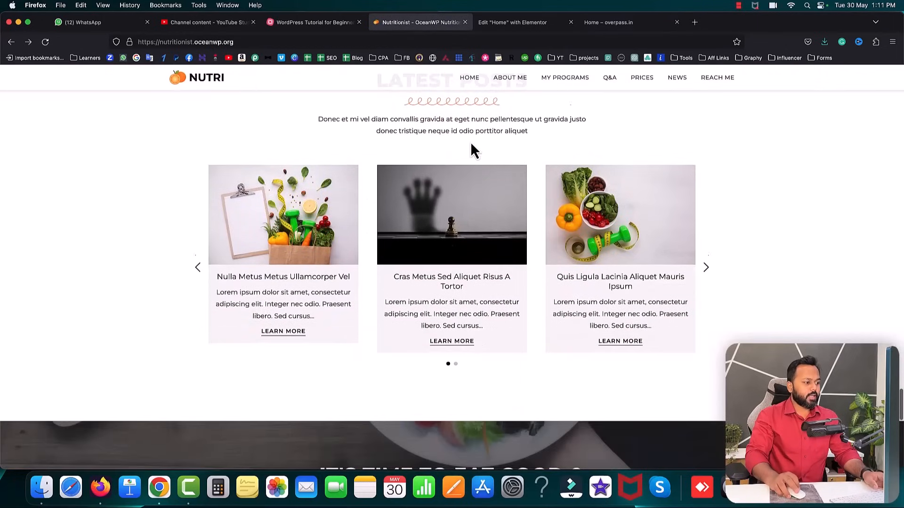
pyautogui.scroll(-5, 470, 142)
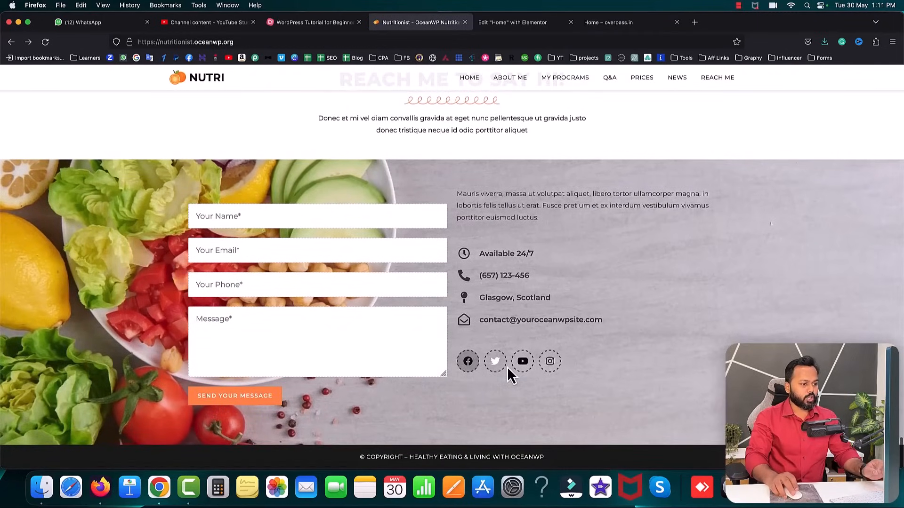
pyautogui.scroll(10, 600, 358)
pyautogui.scroll(8, 600, 350)
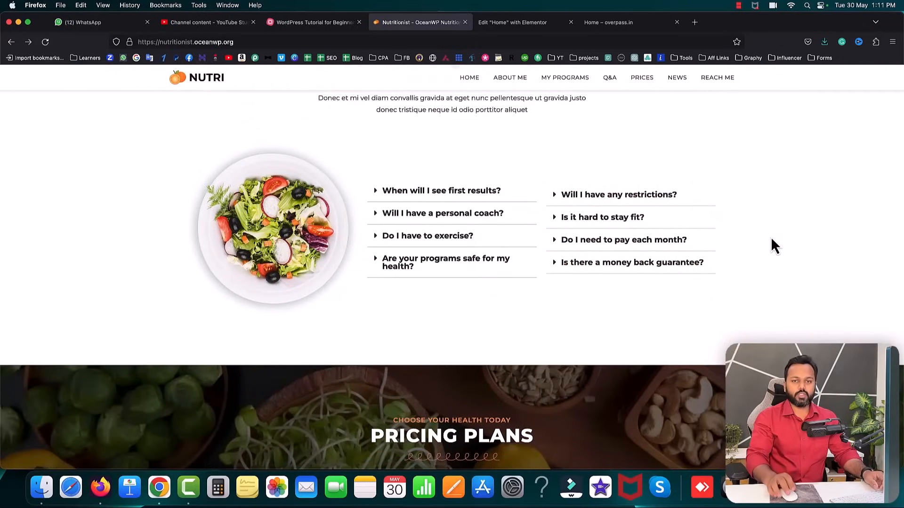
pyautogui.click(501, 21)
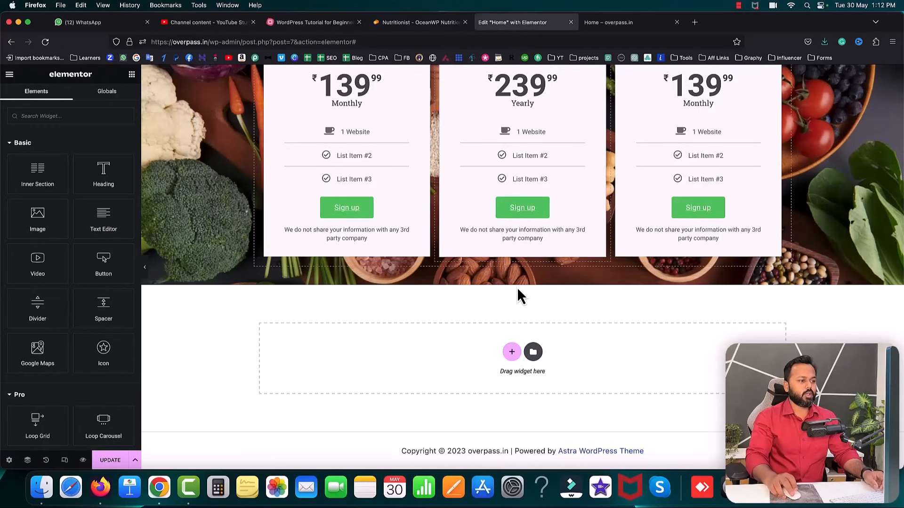
# - Insert a two-column section below the pricing cards and drop a Form widget into its left column
pyautogui.click(512, 353)
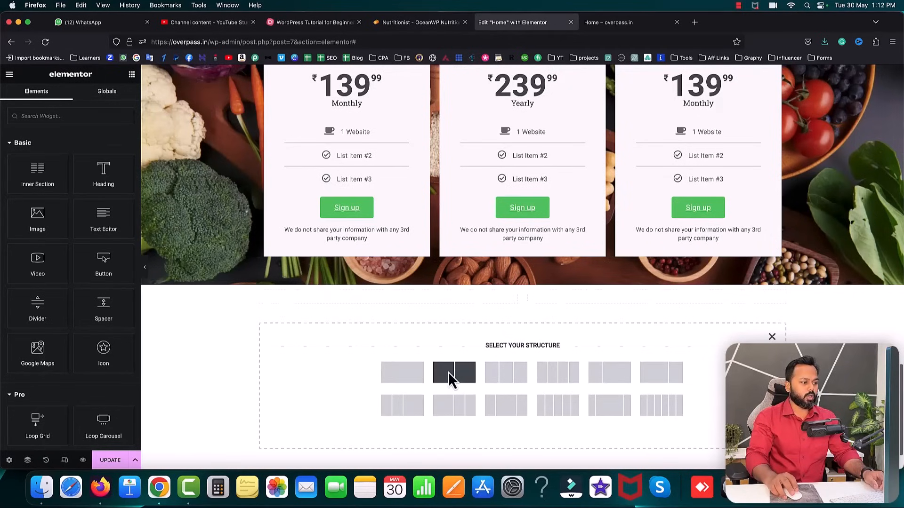
pyautogui.click(448, 374)
pyautogui.click(389, 298)
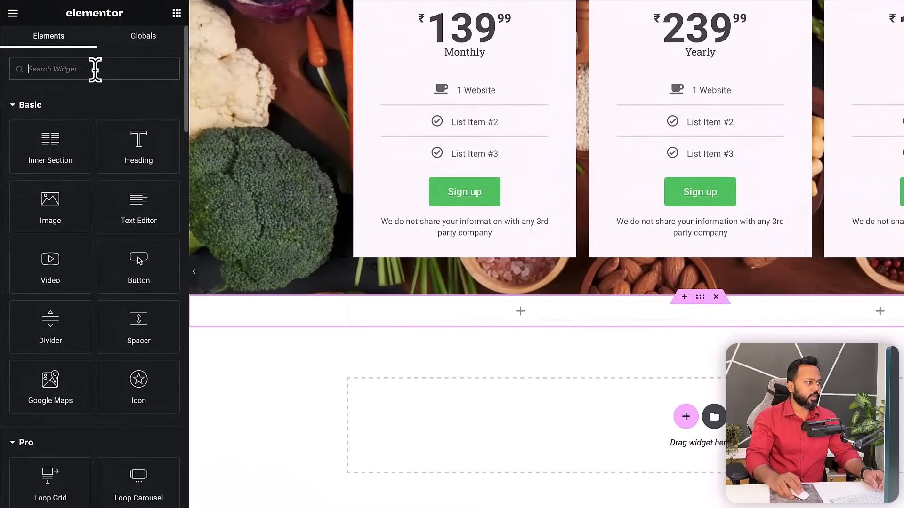
pyautogui.write('form')
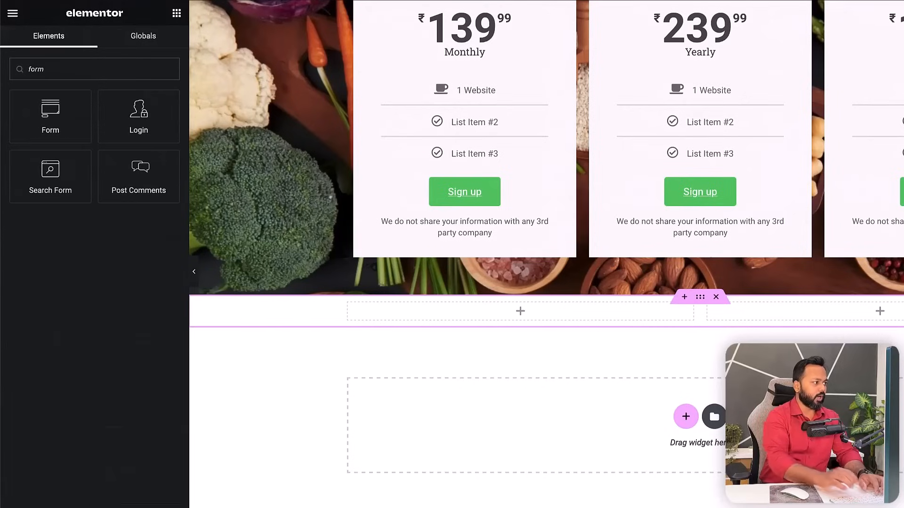
pyautogui.moveTo(46, 119); pyautogui.dragTo(390, 314)
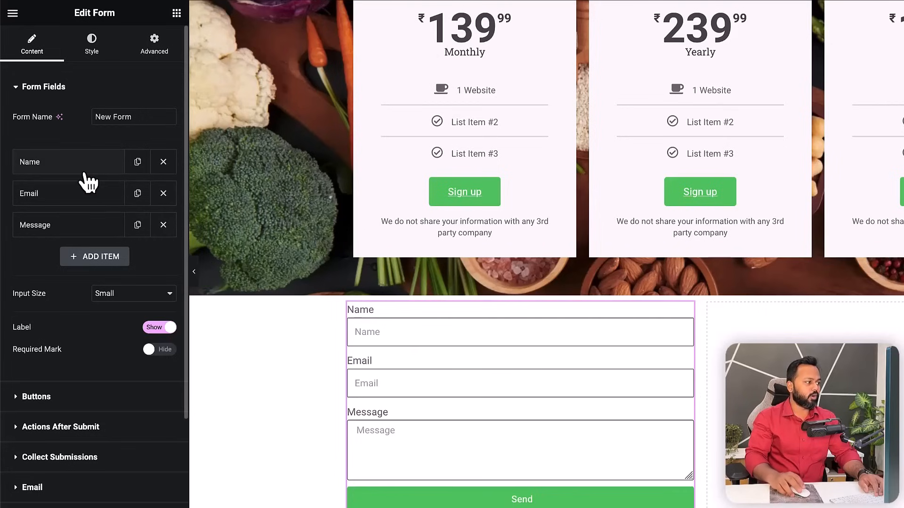
# - Add a Phone field to the form with the placeholder 'Mobile / WhatsApp number'
pyautogui.scroll(-1, 488, 383)
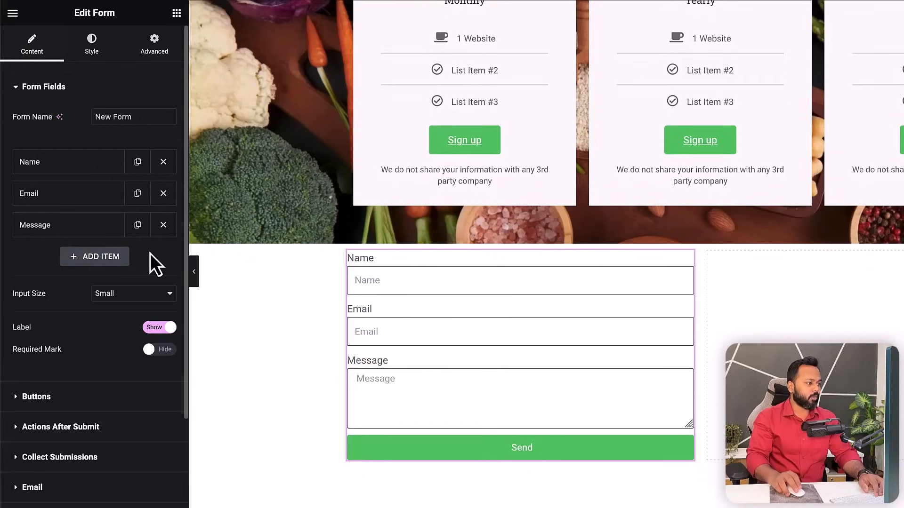
pyautogui.click(97, 260)
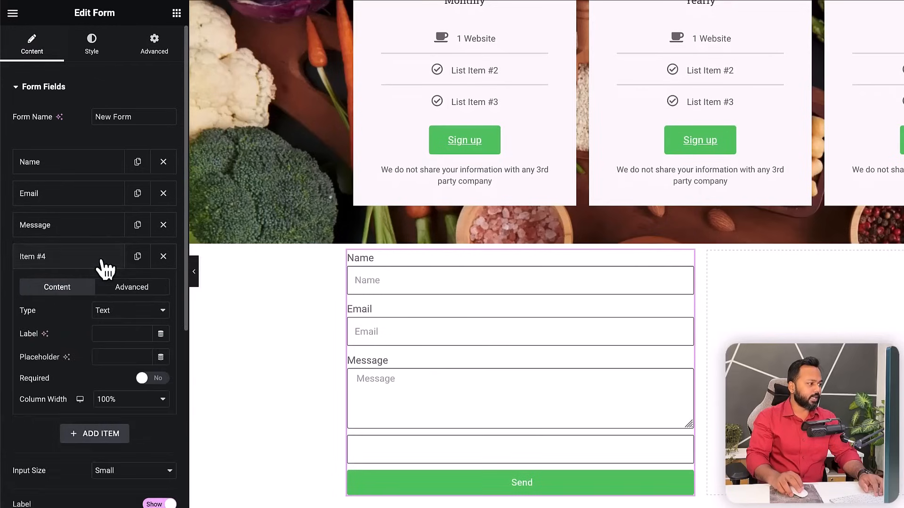
pyautogui.click(123, 334)
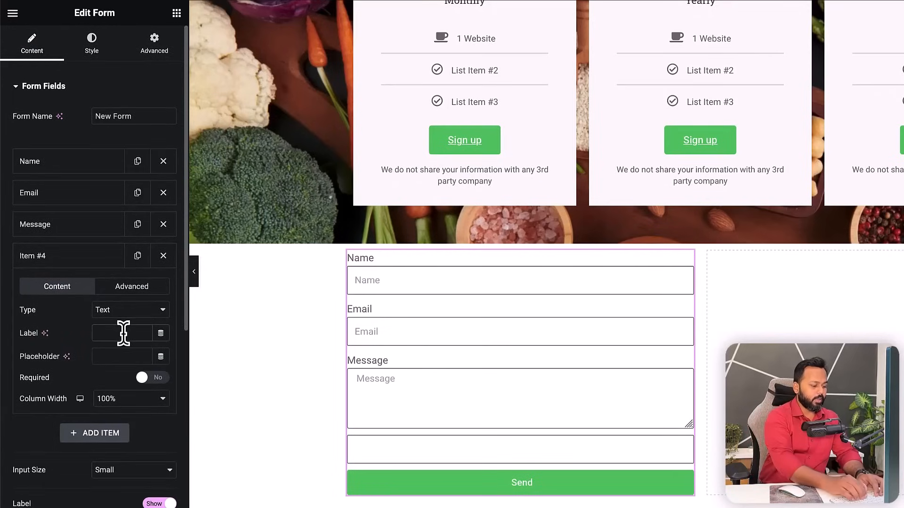
pyautogui.write('Phone')
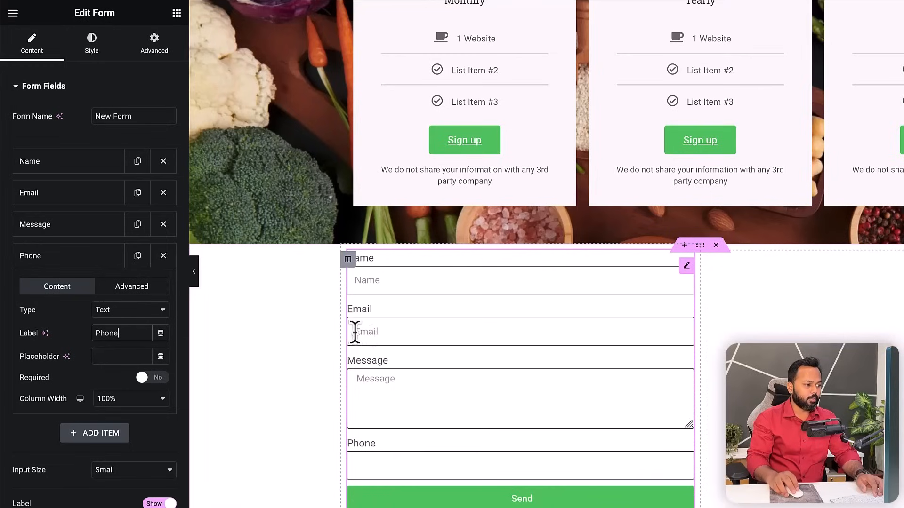
pyautogui.click(107, 357)
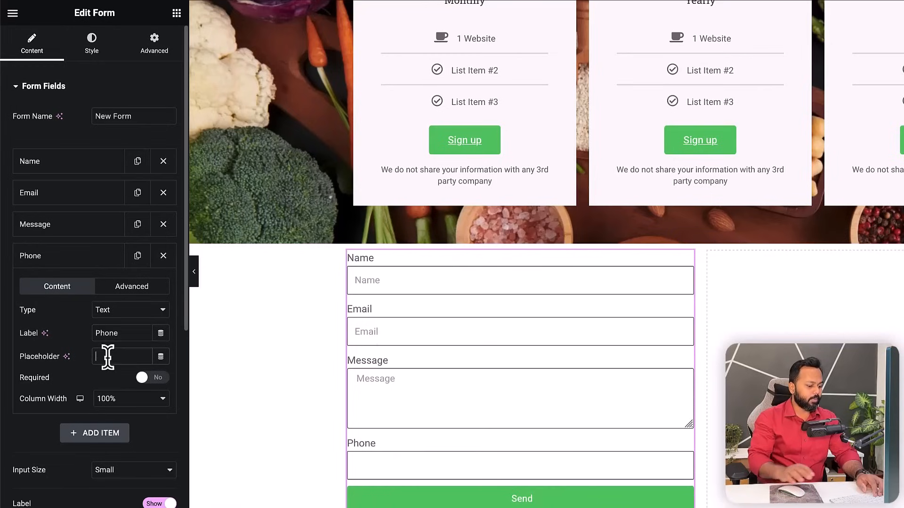
pyautogui.write('Mobile number/ Wha')
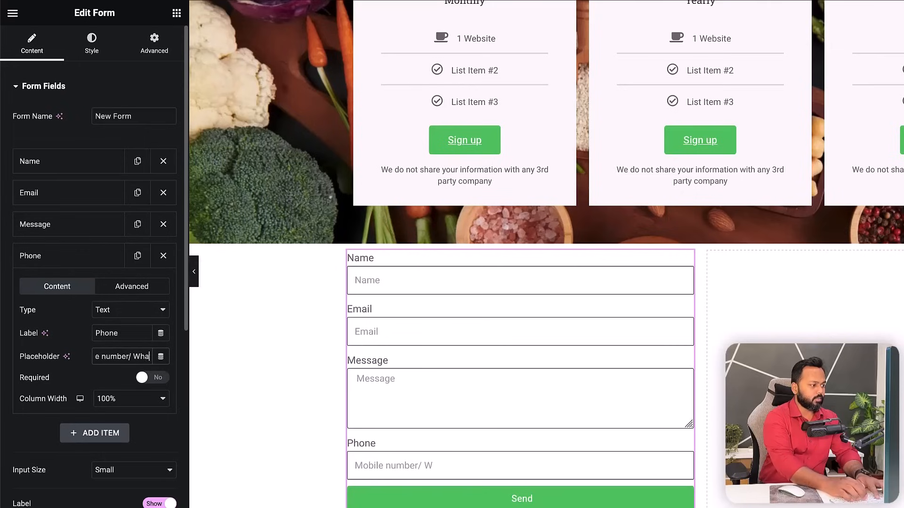
pyautogui.write('tsaPP')
pyautogui.press('BackSpace')
pyautogui.press('BackSpace')
pyautogui.press('BackSpace')
pyautogui.write('A')
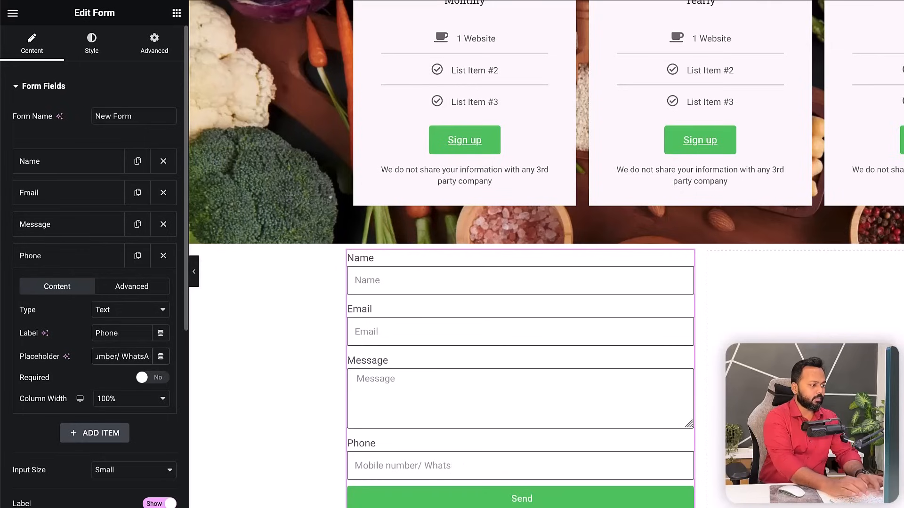
pyautogui.write('pp number')
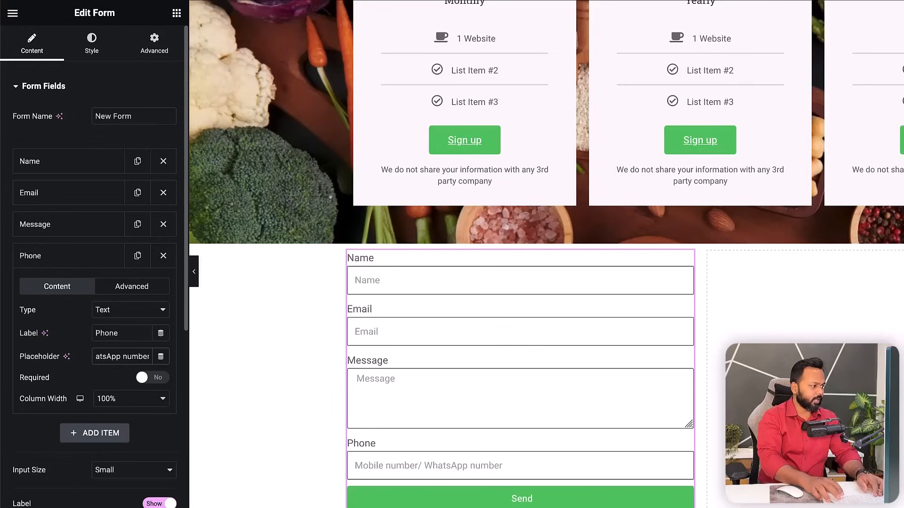
pyautogui.press('BackSpace')
pyautogui.press('BackSpace')
pyautogui.press('BackSpace')
pyautogui.press('BackSpace')
pyautogui.press('BackSpace')
pyautogui.press('BackSpace')
pyautogui.press('BackSpace')
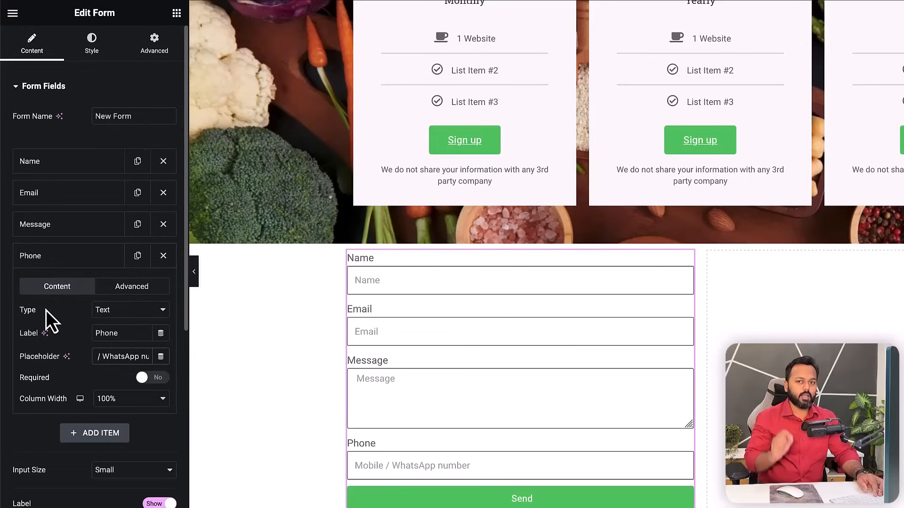
# - Set the Phone field's type to Number and move it above Message
pyautogui.click(124, 313)
pyautogui.click(131, 416)
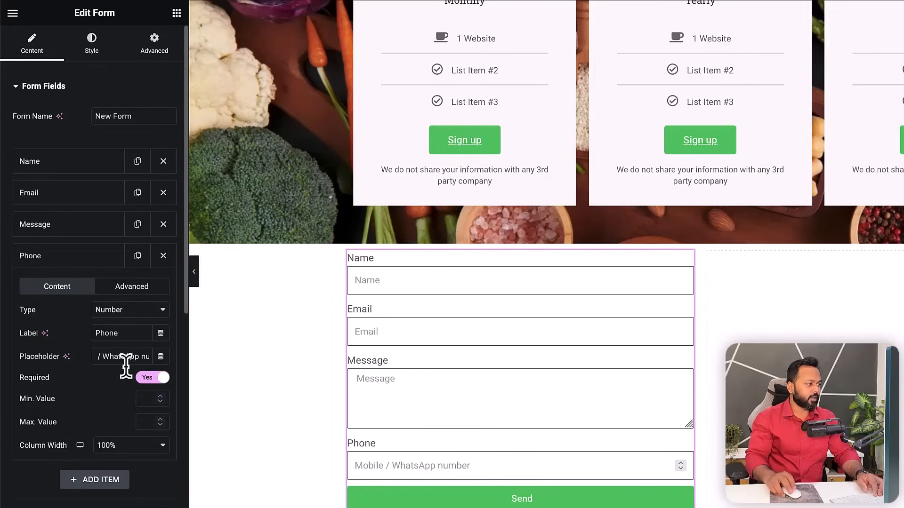
pyautogui.click(63, 263)
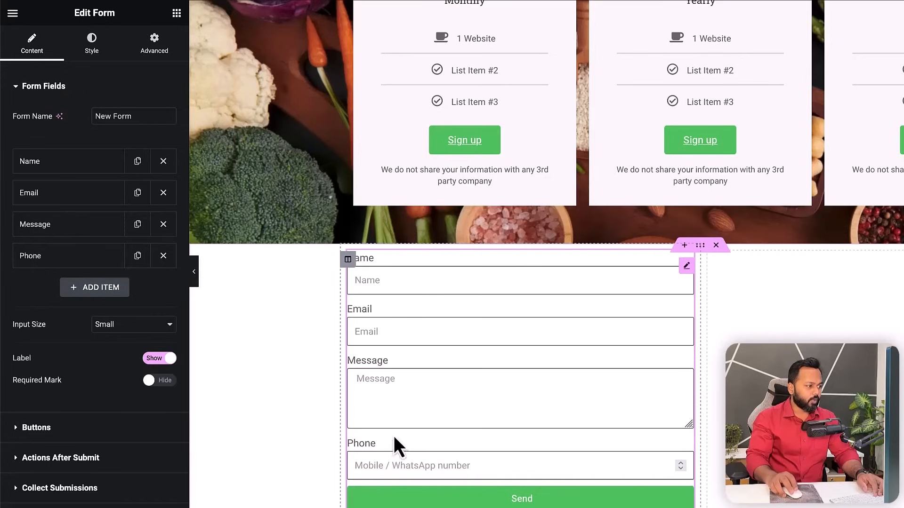
pyautogui.moveTo(64, 263); pyautogui.dragTo(66, 231)
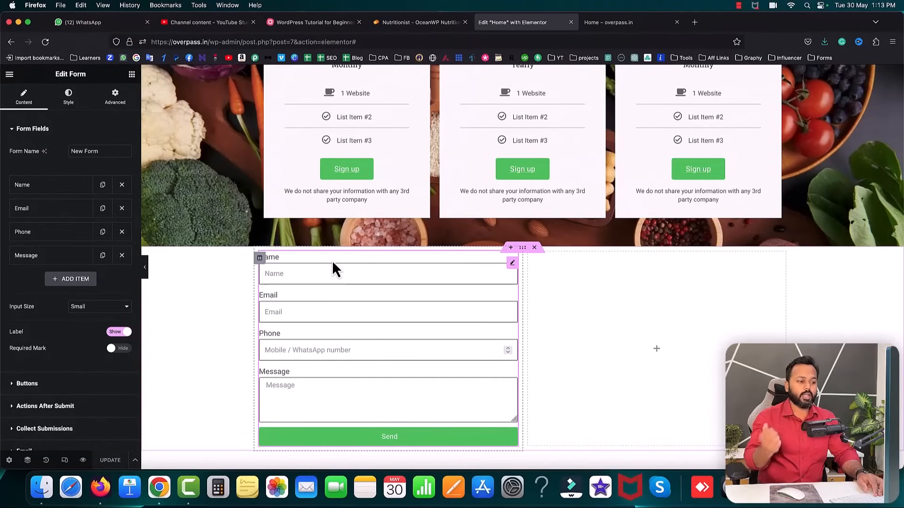
# - Duplicate the GUARANTEED RESULTS heading and place the copy above the contact form
pyautogui.scroll(7, 576, 250)
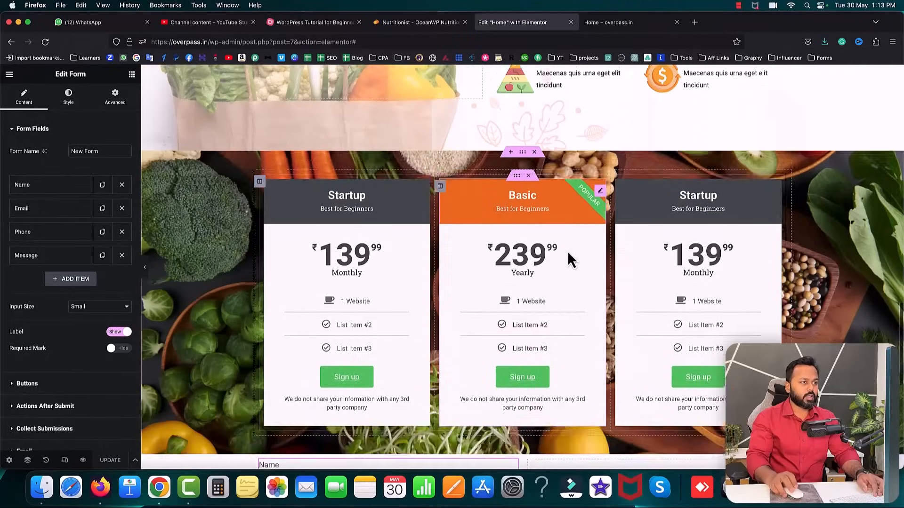
pyautogui.scroll(4, 578, 251)
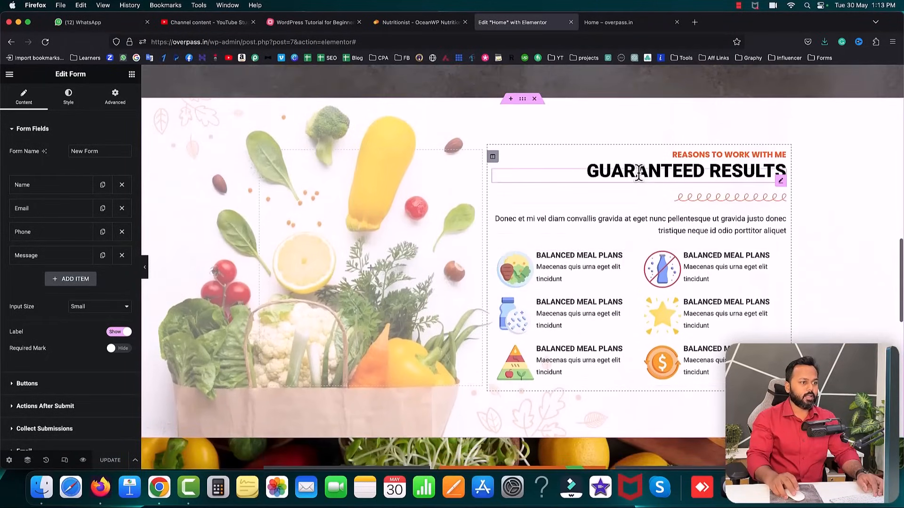
pyautogui.rightClick(640, 175)
pyautogui.click(666, 196)
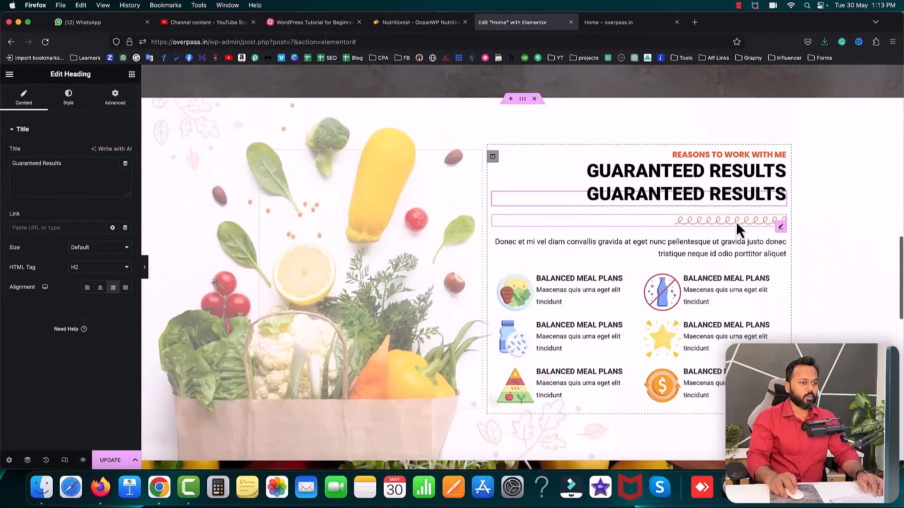
pyautogui.scroll(-2, 753, 188)
pyautogui.moveTo(782, 129); pyautogui.dragTo(349, 392)
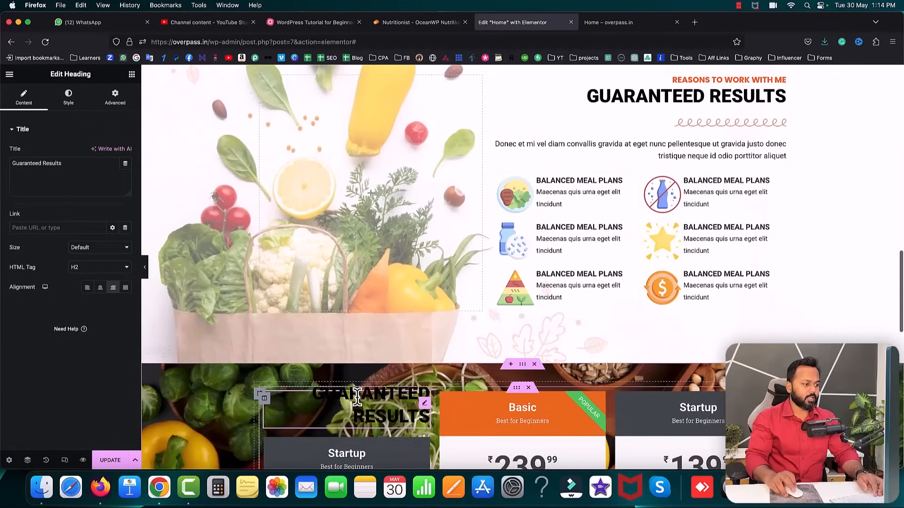
pyautogui.scroll(-7, 461, 193)
pyautogui.moveTo(320, 104); pyautogui.dragTo(365, 396)
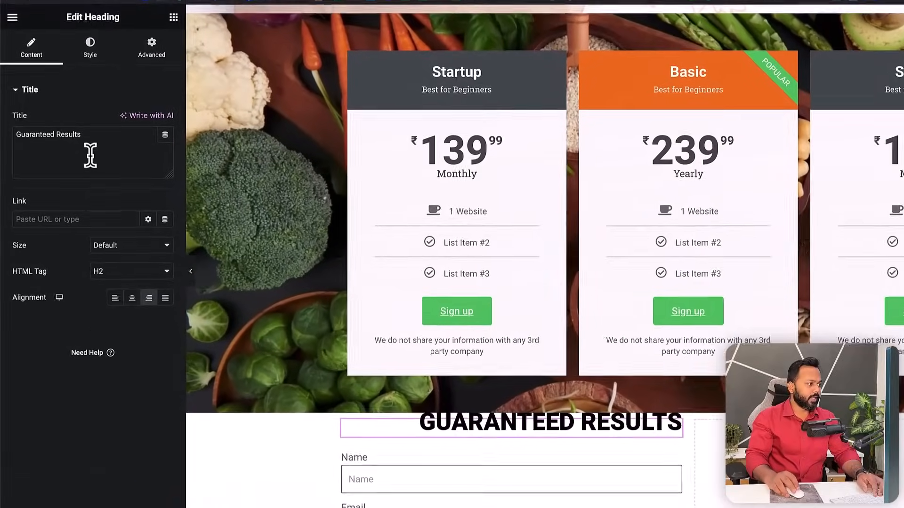
# - Retitle the copied heading 'Contact us', set its spacing to 0 and centre it
pyautogui.moveTo(64, 165); pyautogui.dragTo(6, 164)
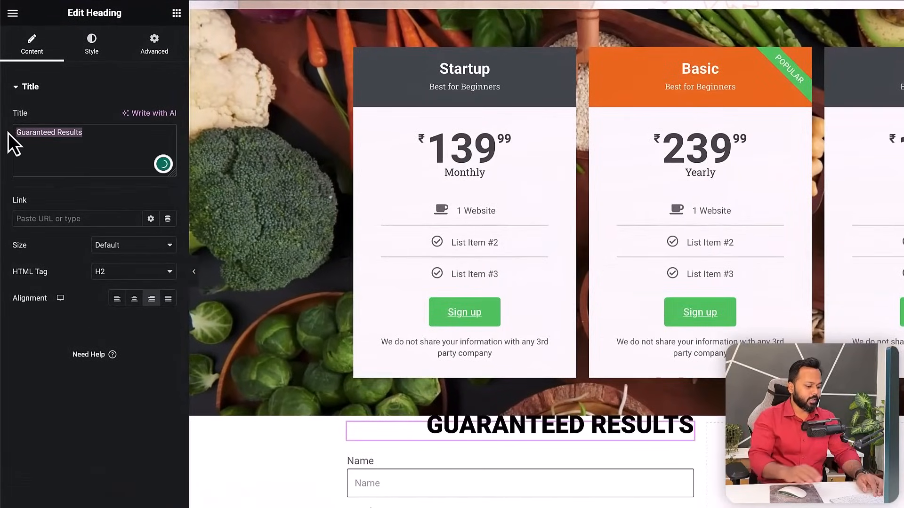
pyautogui.write('Contact ')
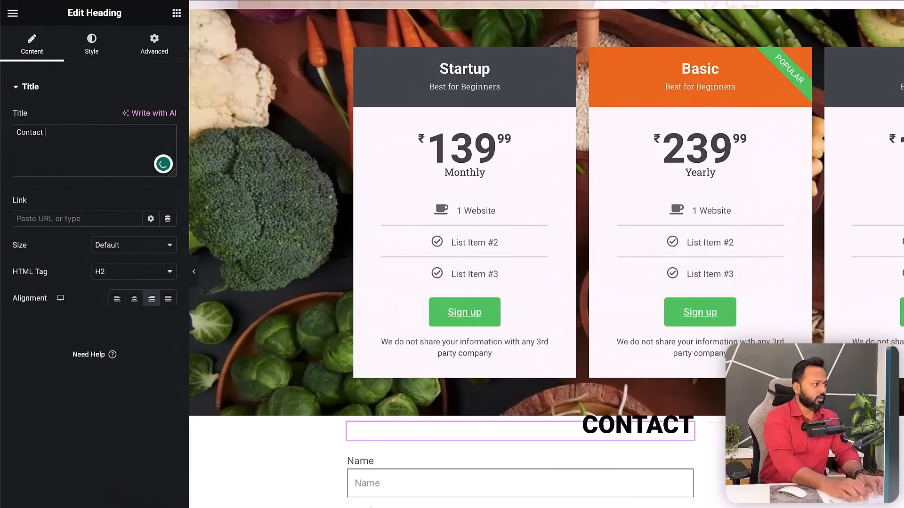
pyautogui.write('us')
pyautogui.click(155, 38)
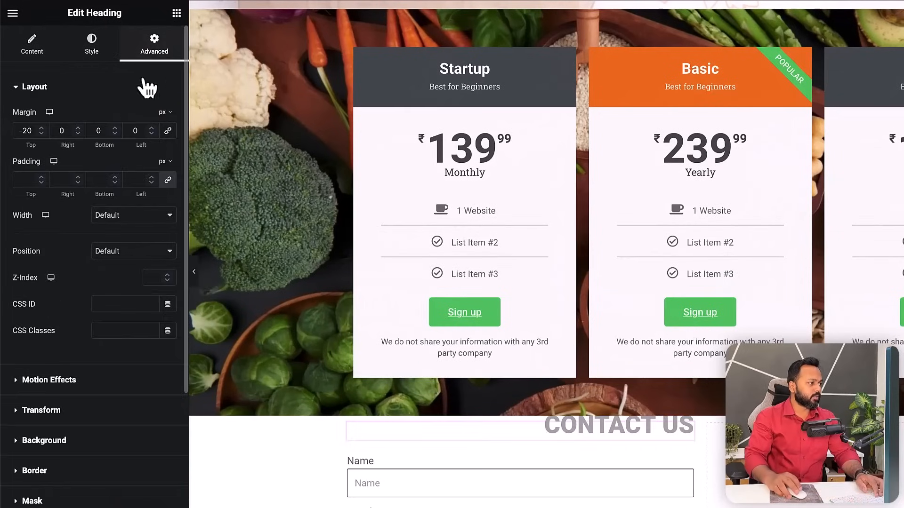
pyautogui.write('0')
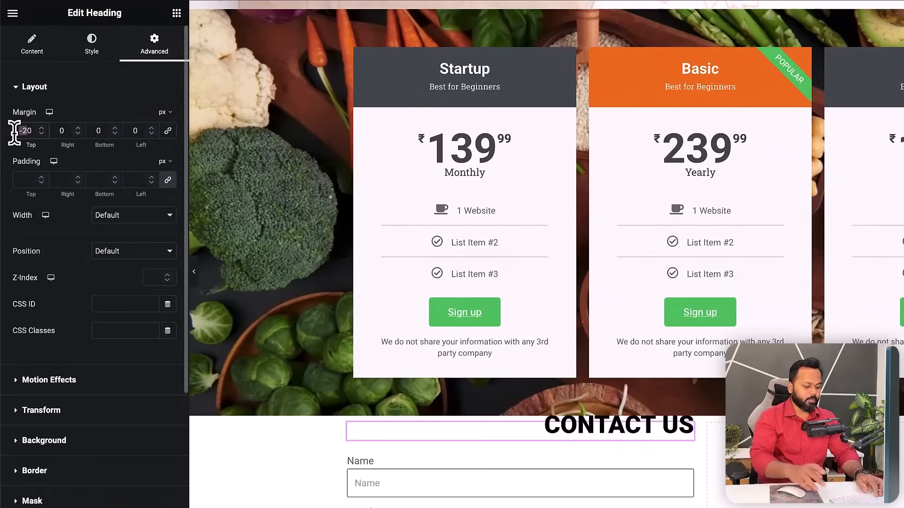
pyautogui.click(51, 59)
pyautogui.click(134, 298)
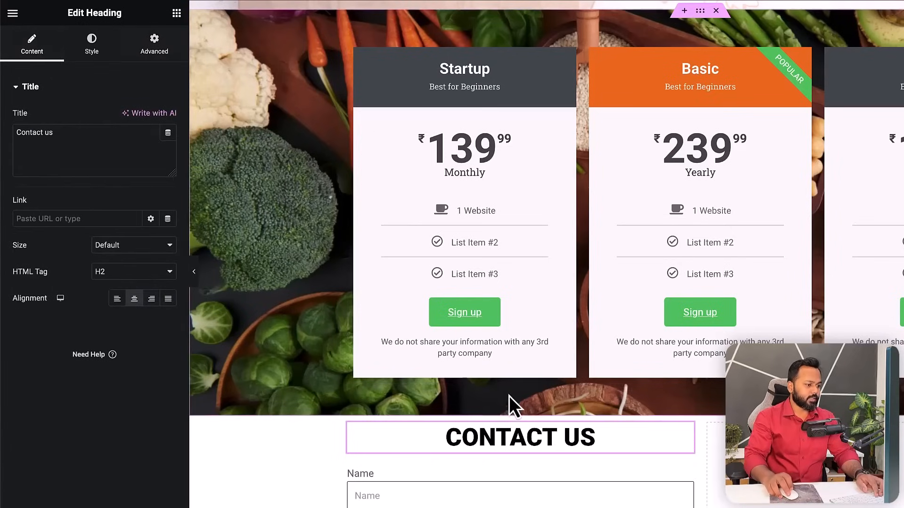
pyautogui.scroll(-4, 509, 396)
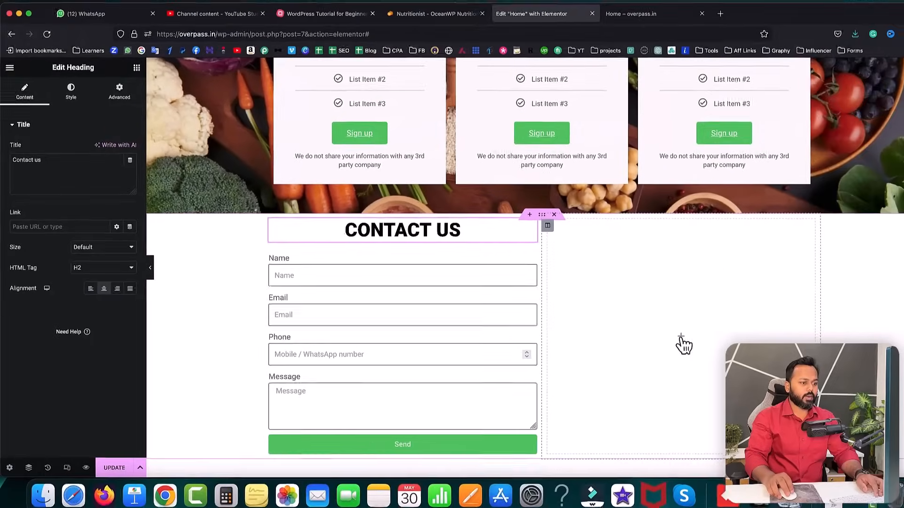
# - Duplicate the CONTACT US heading into the right column as a left-aligned 'FAQs' heading
pyautogui.click(657, 335)
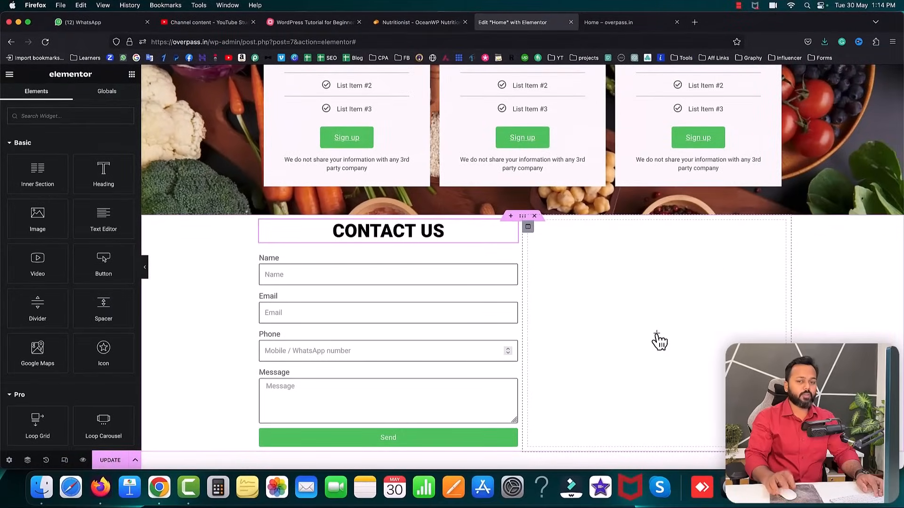
pyautogui.rightClick(442, 230)
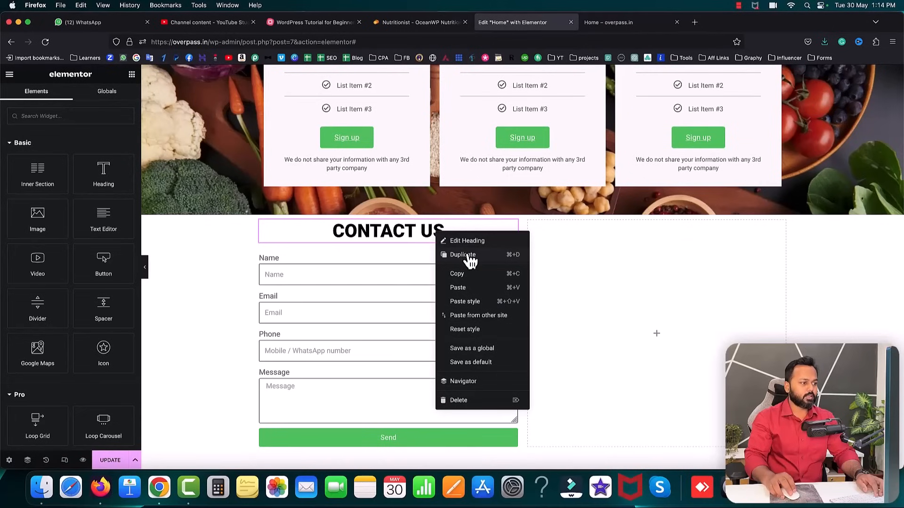
pyautogui.click(470, 257)
pyautogui.moveTo(510, 264); pyautogui.dragTo(579, 247)
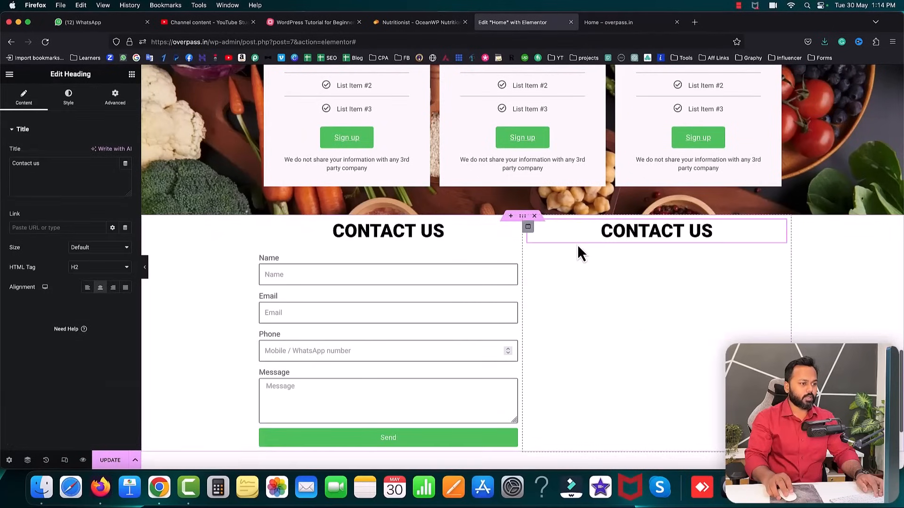
pyautogui.moveTo(75, 163); pyautogui.dragTo(10, 159)
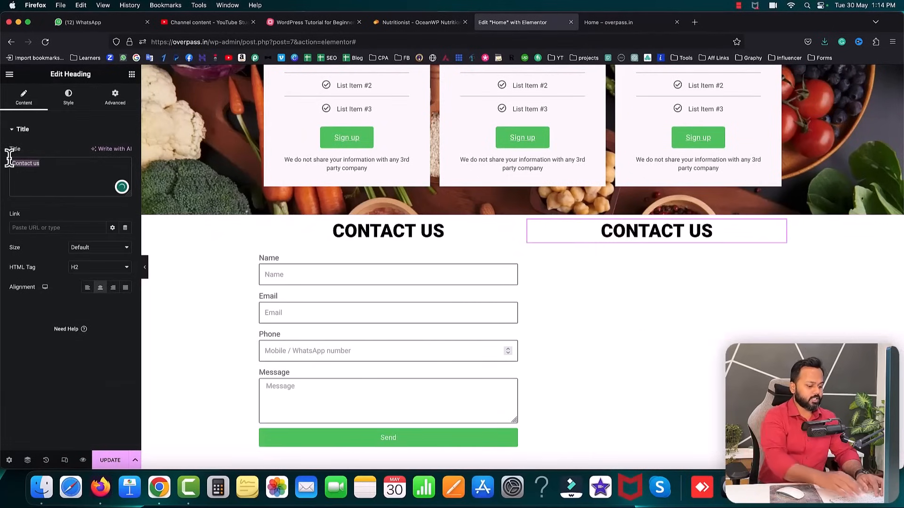
pyautogui.write('FAQs')
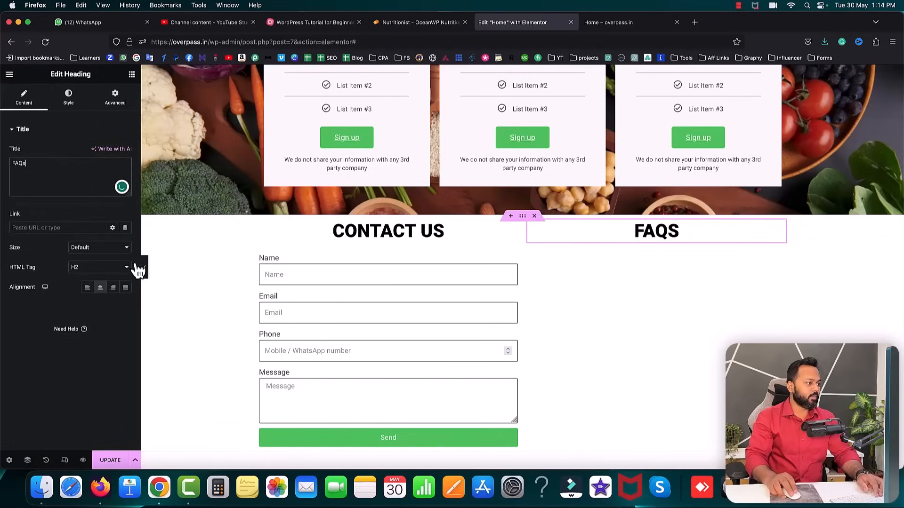
pyautogui.click(87, 288)
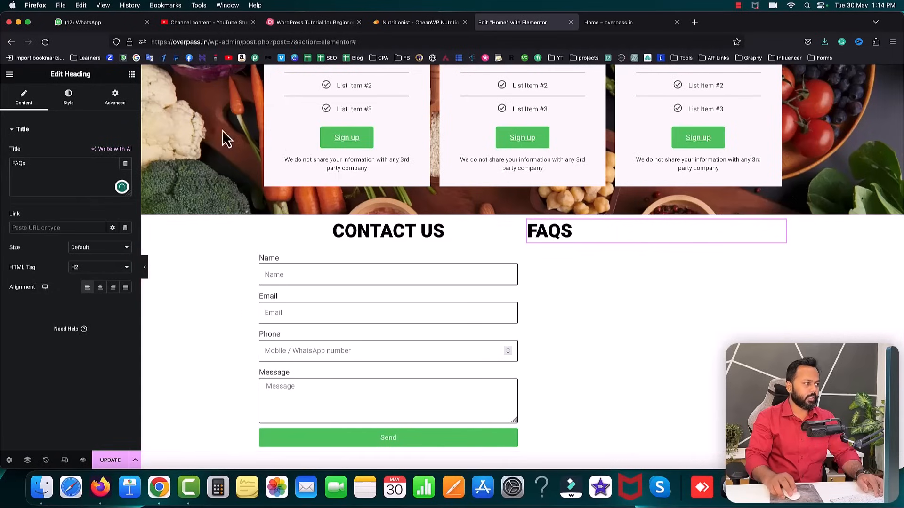
pyautogui.click(131, 74)
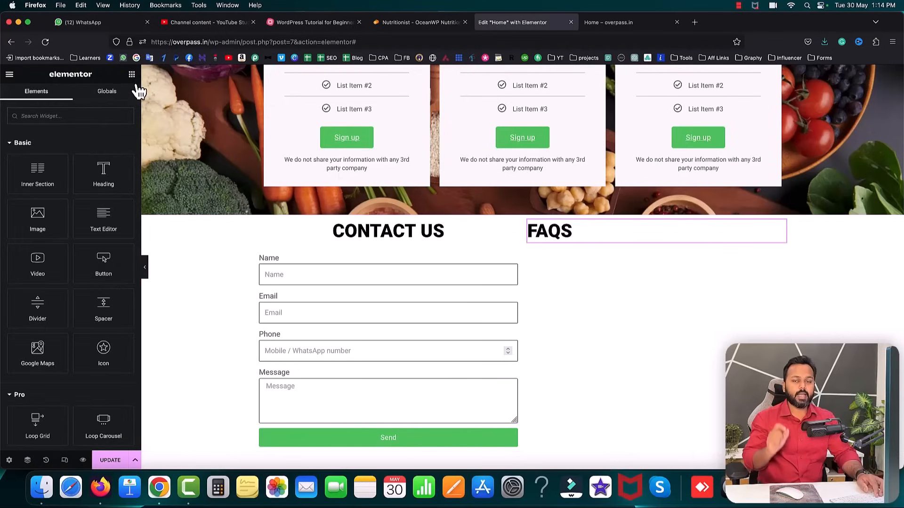
# - Expand 'When will I see first results?' and 'Will I have a personal coach?' on the reference site, then search widgets for 'accor'
pyautogui.click(414, 23)
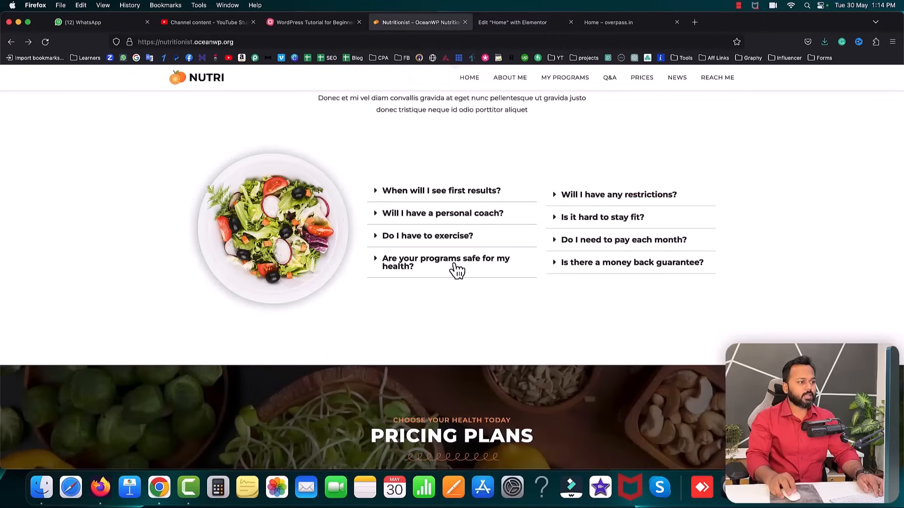
pyautogui.click(400, 192)
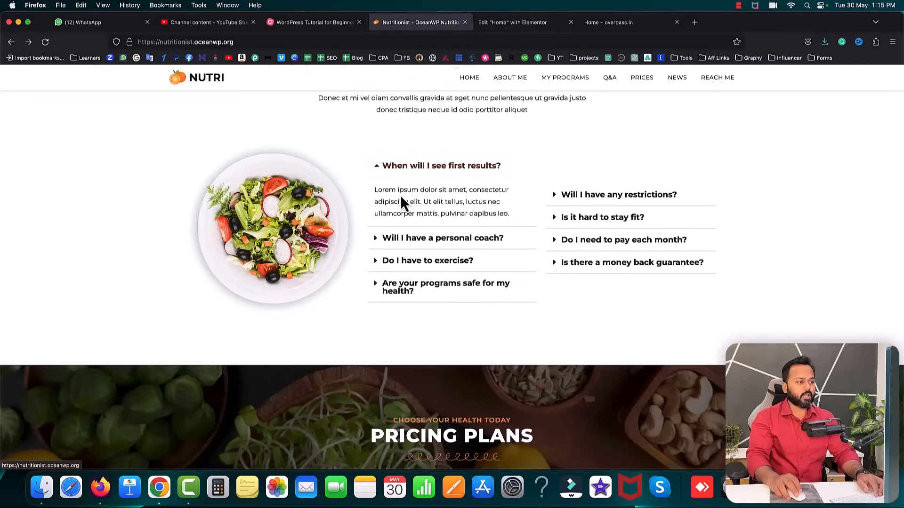
pyautogui.moveTo(376, 189); pyautogui.dragTo(455, 200)
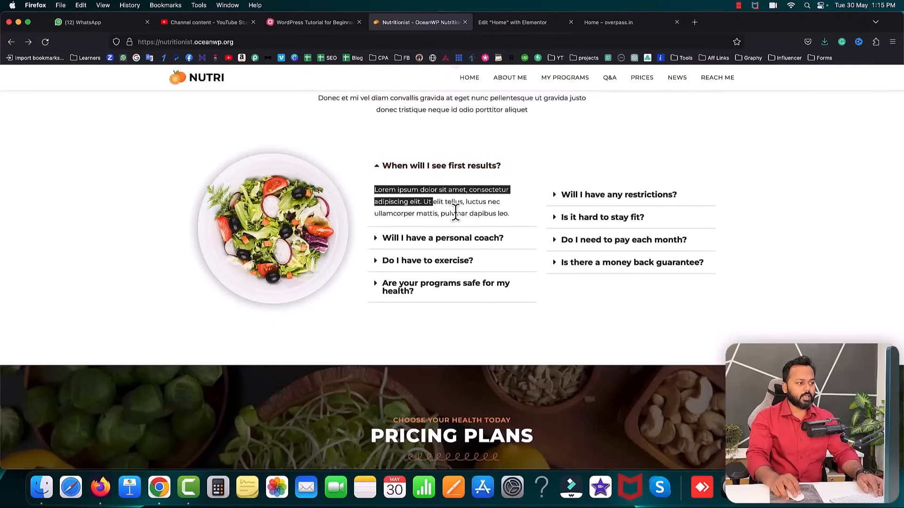
pyautogui.click(450, 238)
pyautogui.click(537, 258)
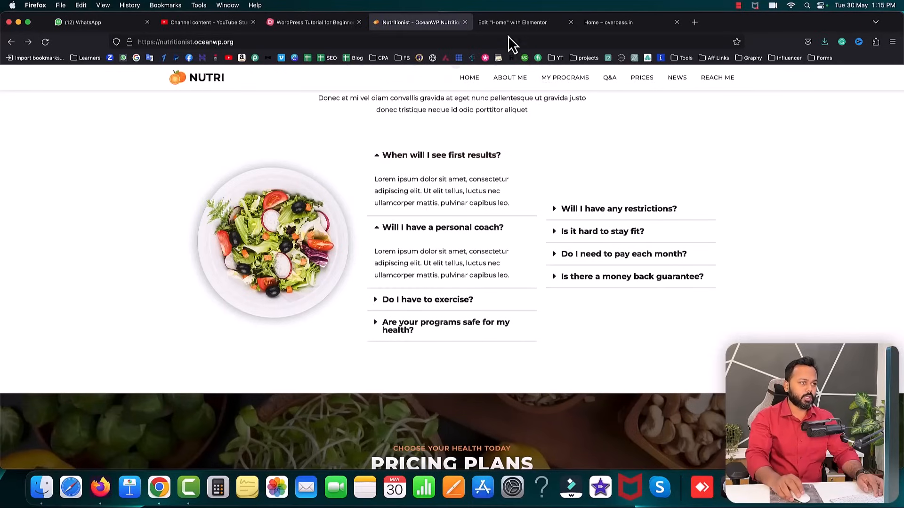
pyautogui.click(511, 23)
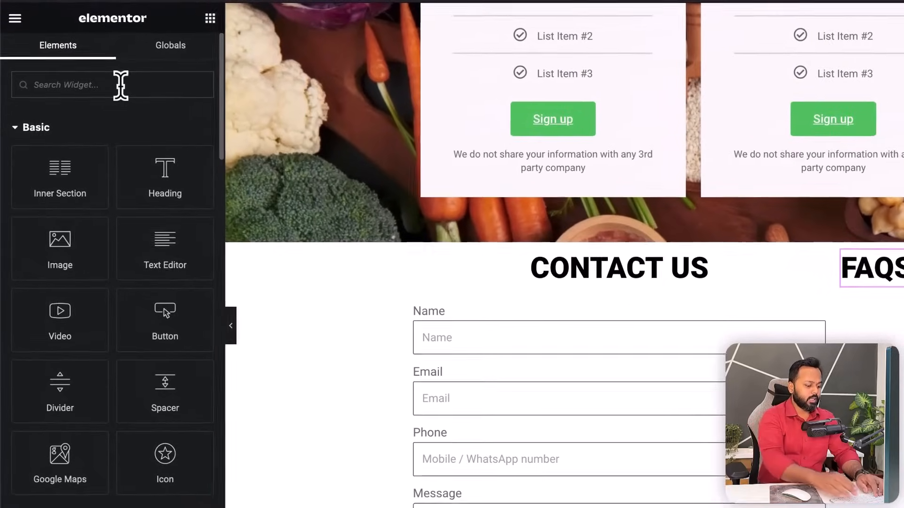
pyautogui.write('accor')
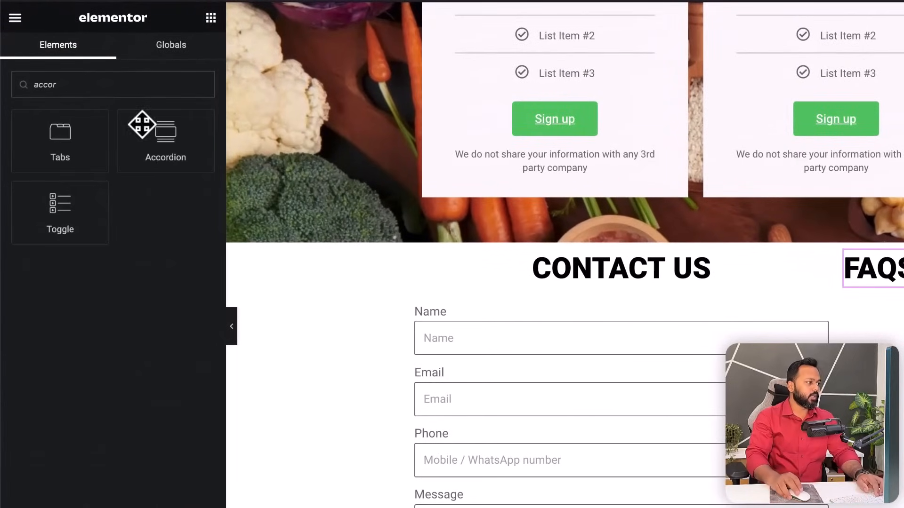
# - Add a one-item Accordion under FAQS titled 'When will I see first results?' copied from the reference site
pyautogui.moveTo(168, 149); pyautogui.dragTo(574, 235)
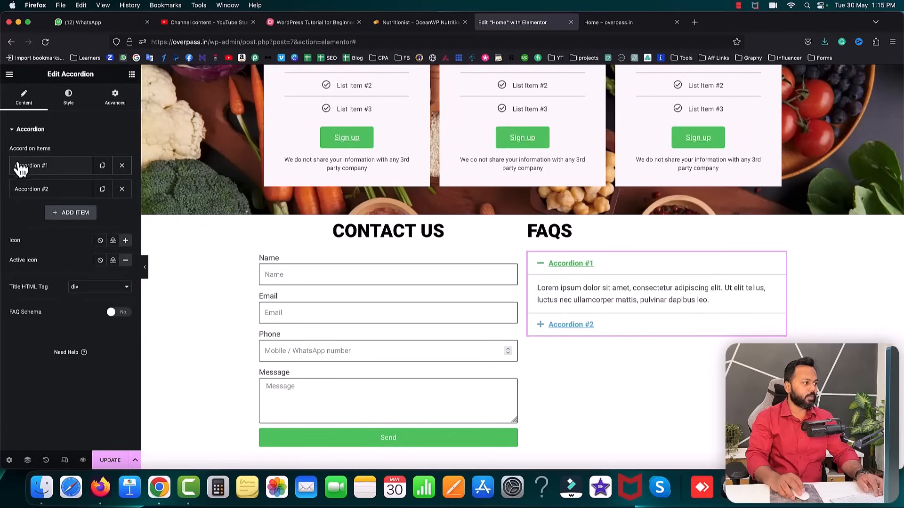
pyautogui.click(122, 189)
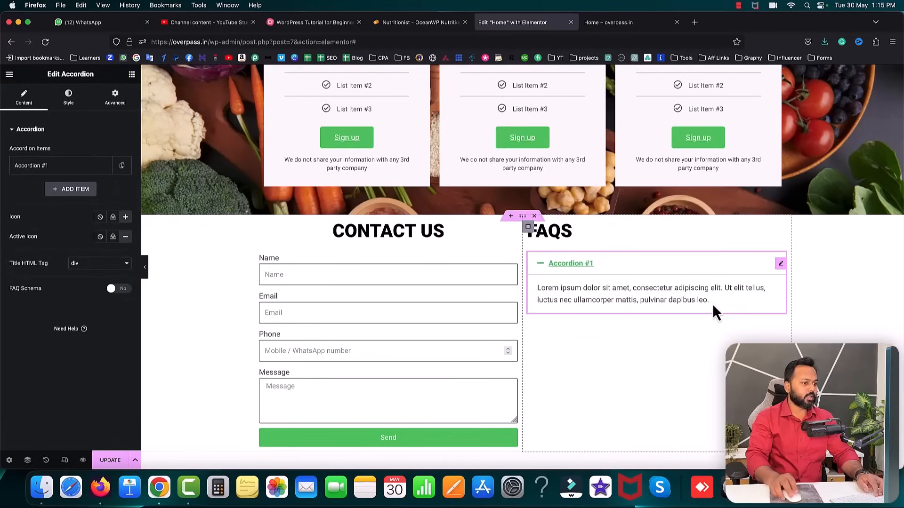
pyautogui.click(35, 178)
pyautogui.click(403, 23)
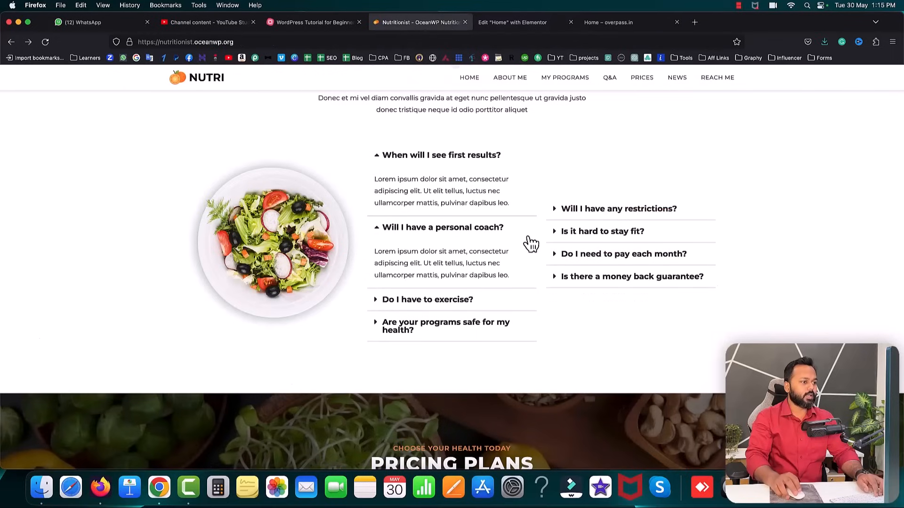
pyautogui.moveTo(500, 155); pyautogui.dragTo(386, 161)
pyautogui.press('super+c')
pyautogui.click(522, 23)
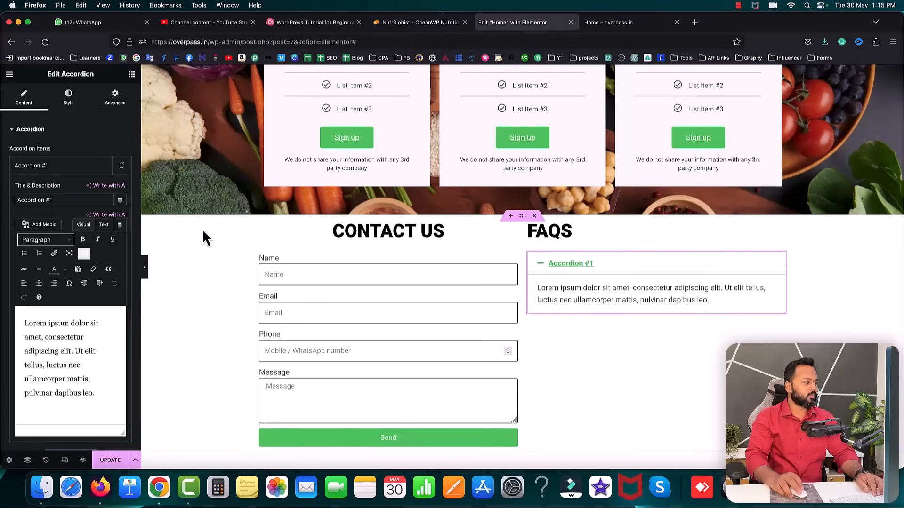
pyautogui.tripleClick(58, 200)
pyautogui.press('super+v')
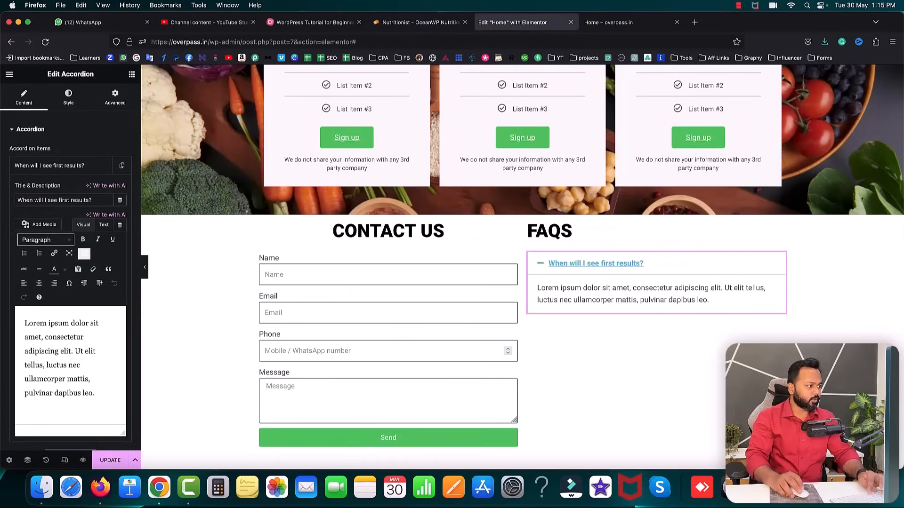
# - Paste the reference site's answer into the accordion item's text, replacing the default content
pyautogui.click(419, 22)
pyautogui.moveTo(509, 203); pyautogui.dragTo(373, 182)
pyautogui.press('super+c')
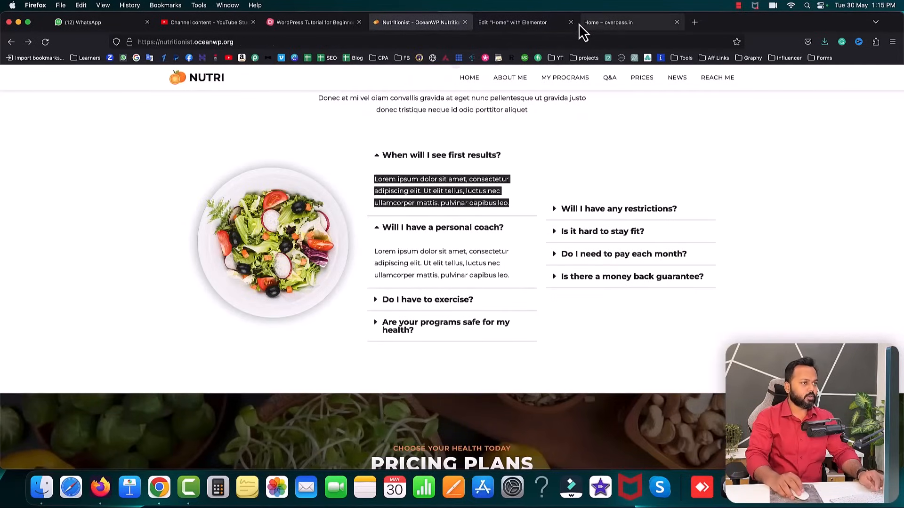
pyautogui.click(523, 22)
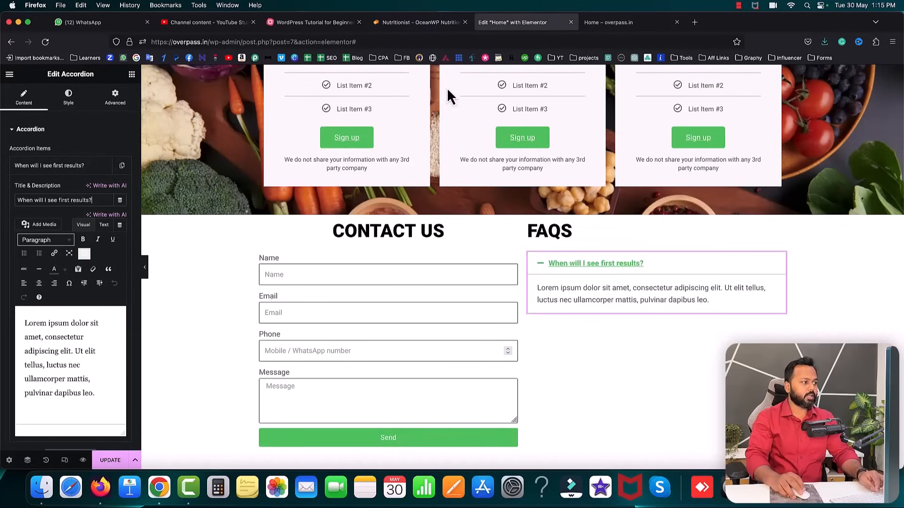
pyautogui.click(104, 225)
pyautogui.click(76, 317)
pyautogui.press('super+a')
pyautogui.press('super+v')
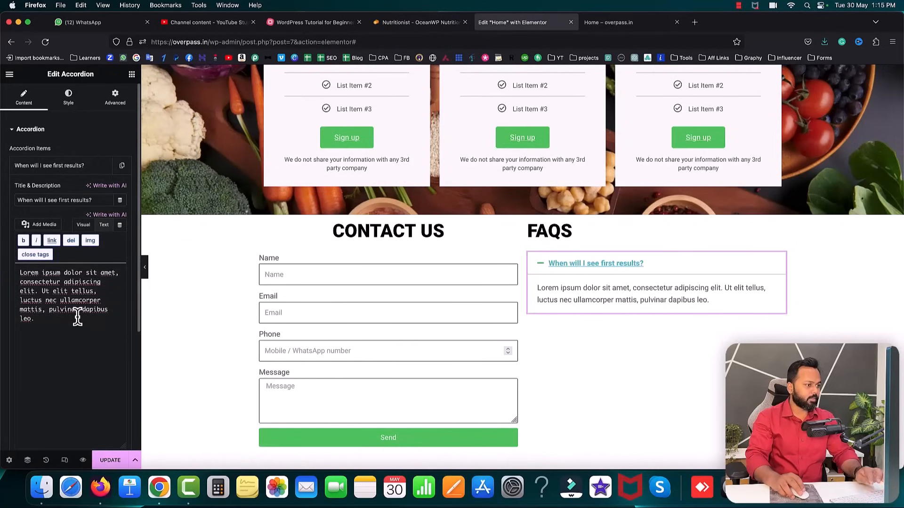
pyautogui.click(65, 169)
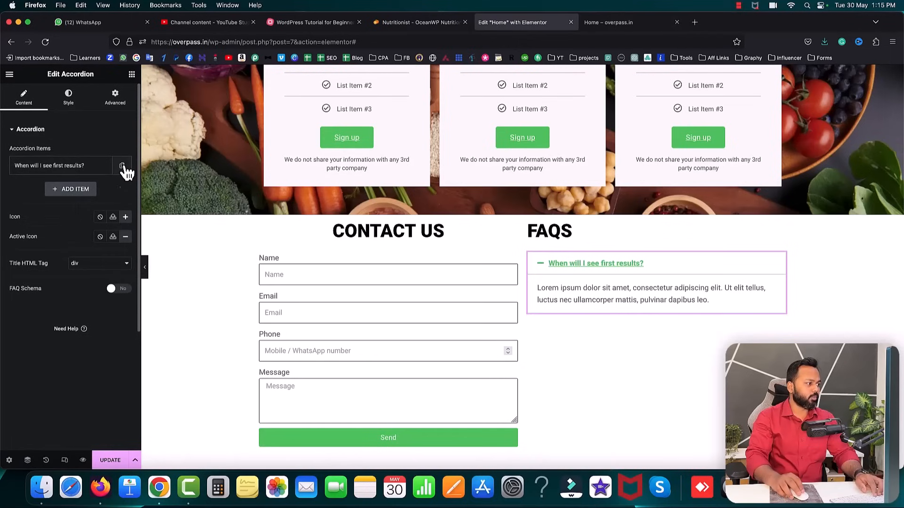
pyautogui.click(123, 166)
# - Duplicate the FAQ item to five questions and make the accordion titles black
pyautogui.click(103, 189)
pyautogui.click(103, 212)
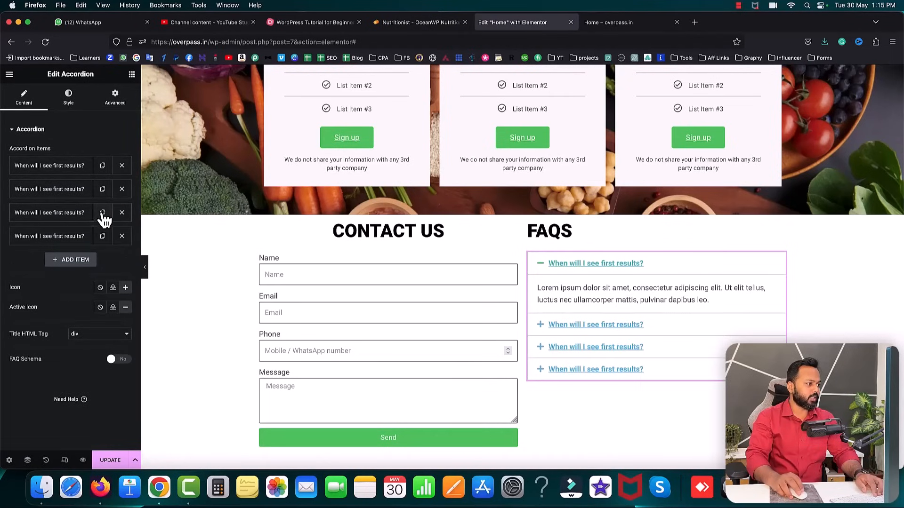
pyautogui.click(102, 236)
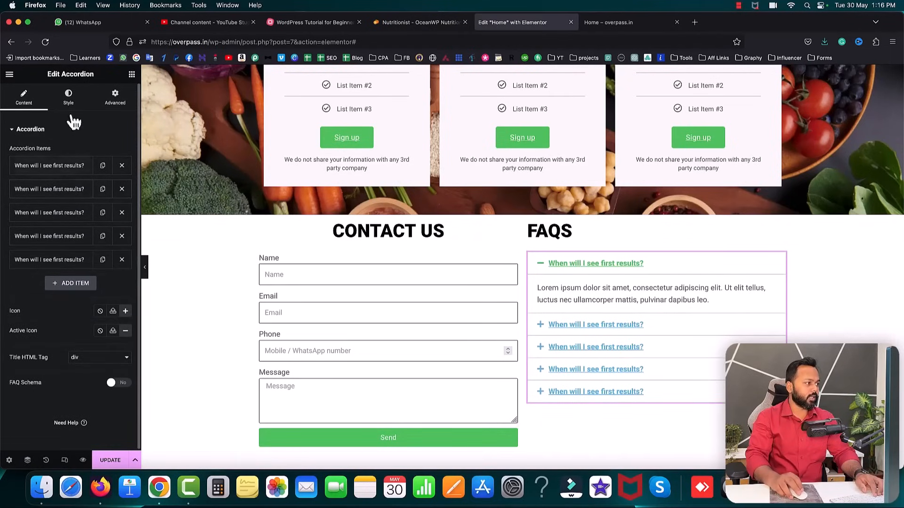
pyautogui.click(69, 96)
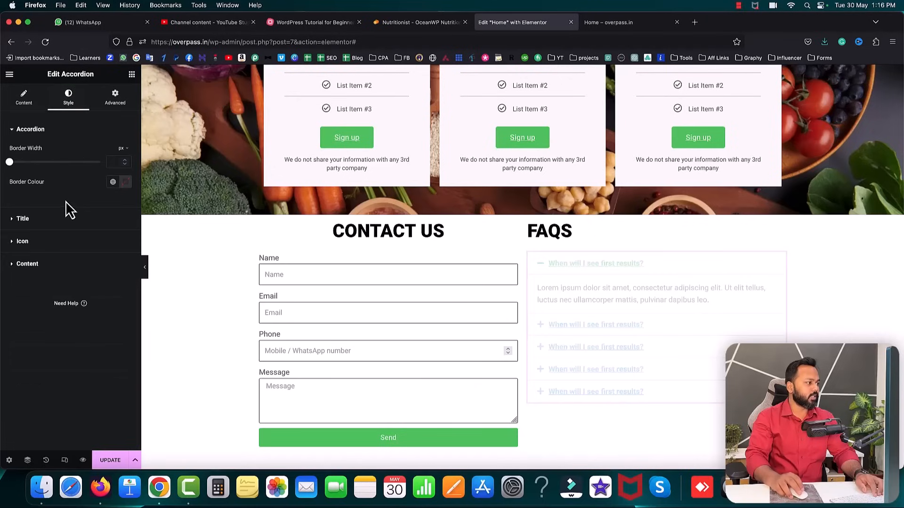
pyautogui.click(21, 219)
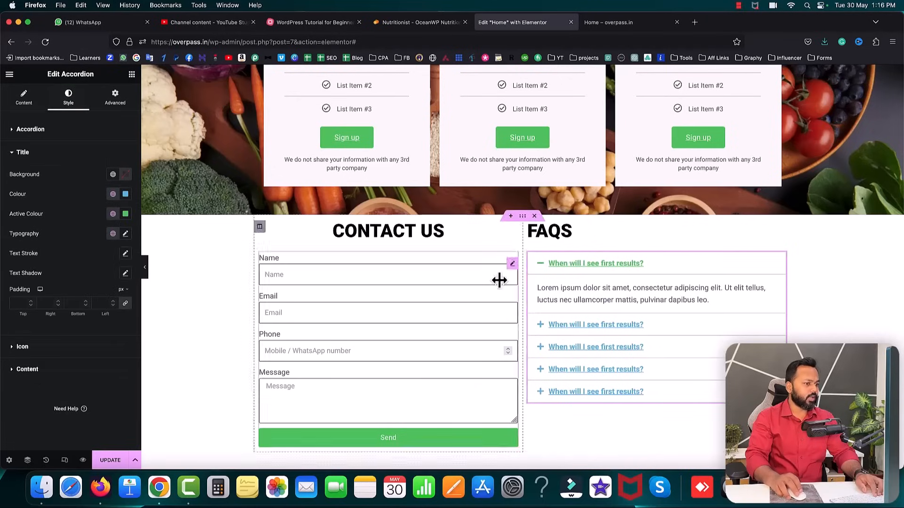
pyautogui.click(125, 194)
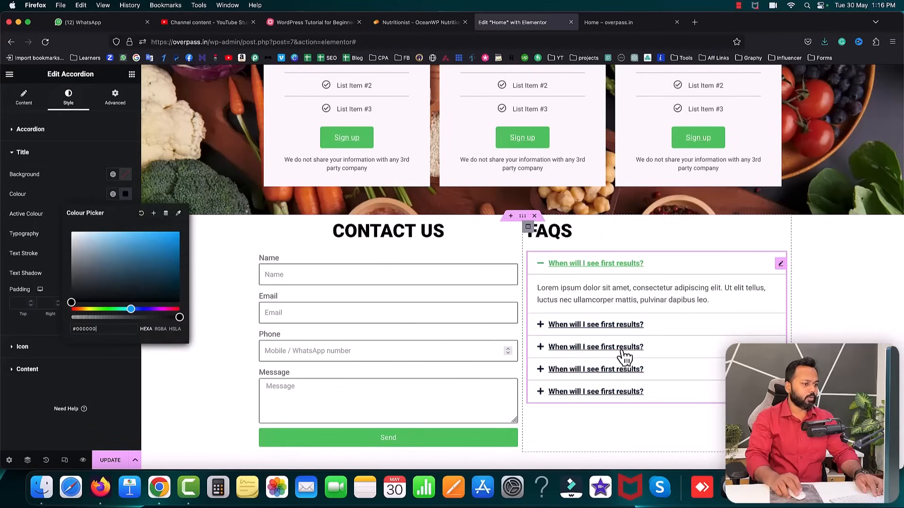
pyautogui.click(37, 227)
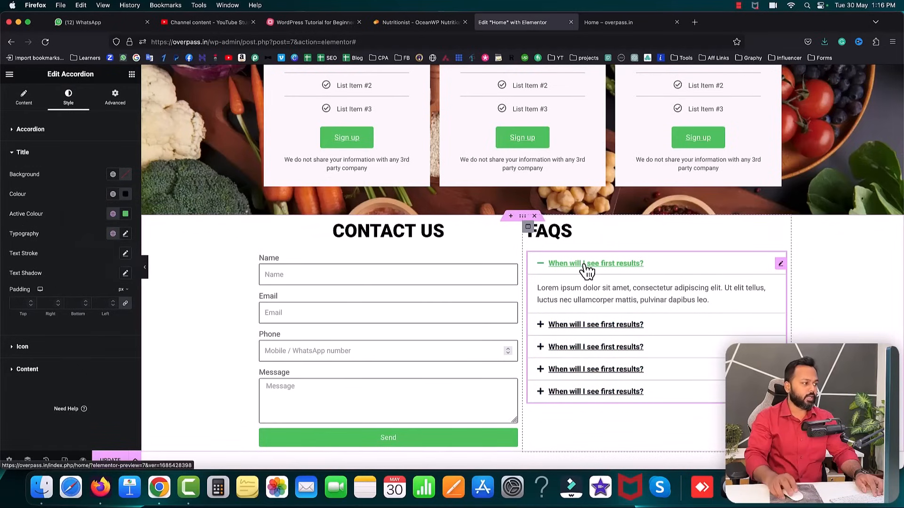
# - Set the open question's title colour to orange #F56817 and update the page
pyautogui.click(126, 215)
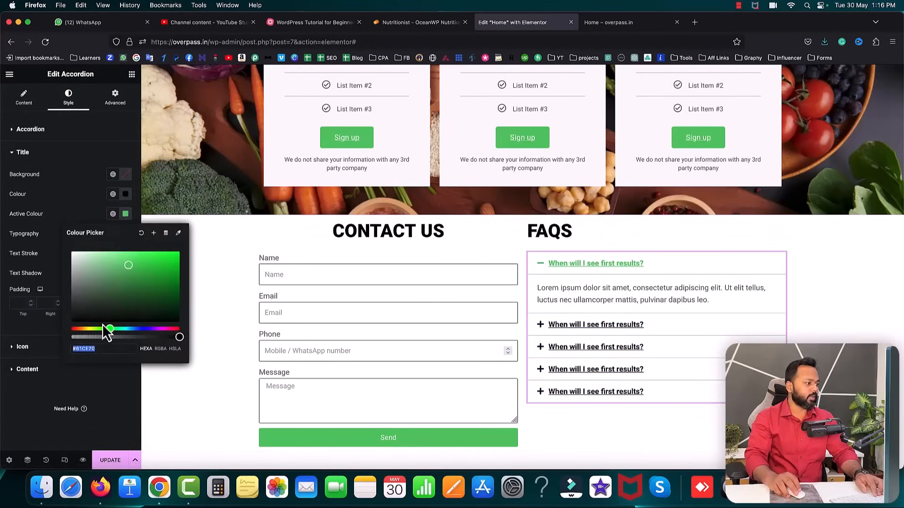
pyautogui.moveTo(110, 330); pyautogui.dragTo(78, 329)
pyautogui.click(156, 267)
pyautogui.moveTo(156, 266); pyautogui.dragTo(169, 255)
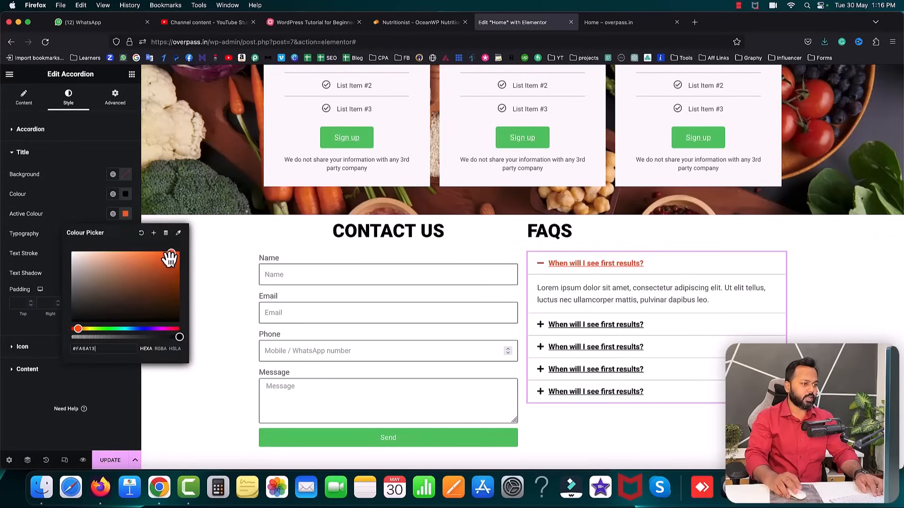
pyautogui.click(47, 205)
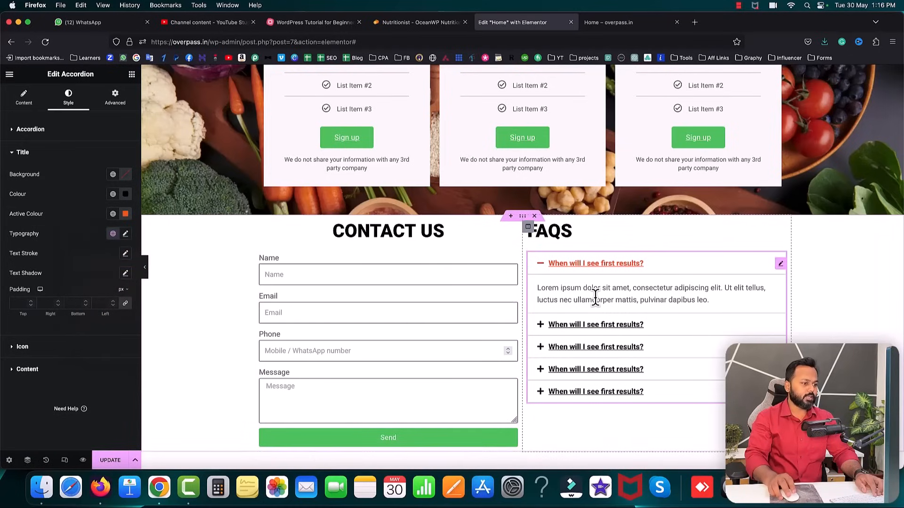
pyautogui.click(113, 461)
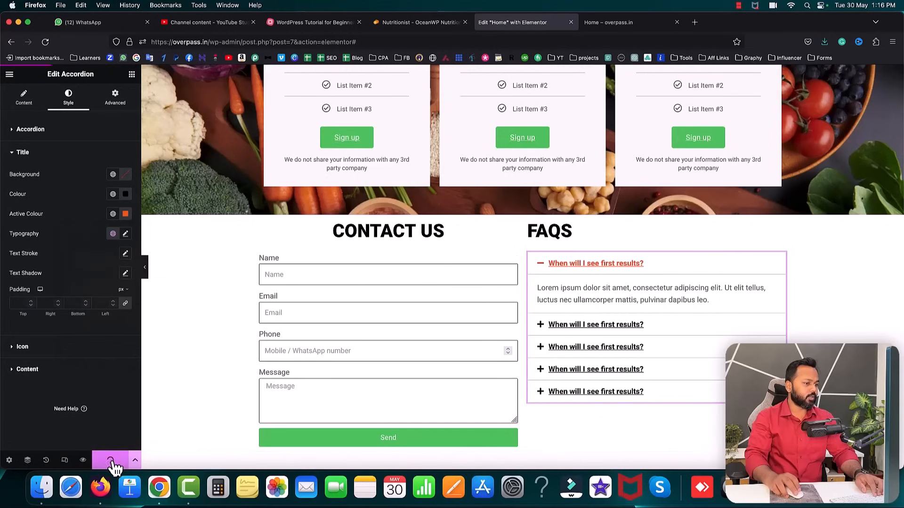
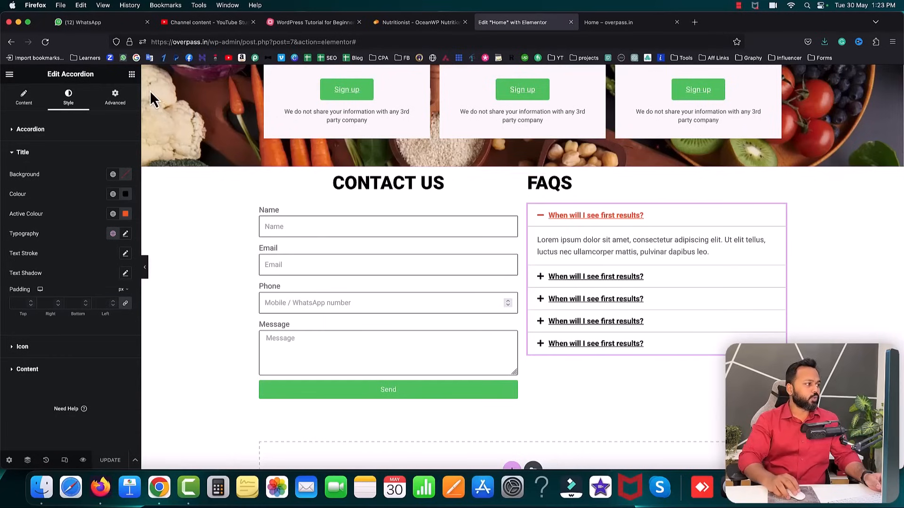
# - Insert a Social Icons block below the FAQ accordion, remove Twitter, and left-align it
pyautogui.click(131, 74)
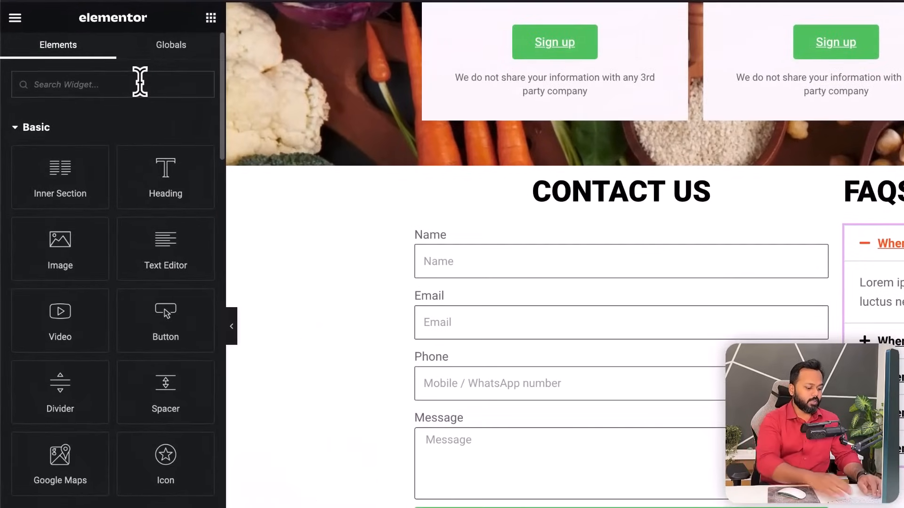
pyautogui.write('social')
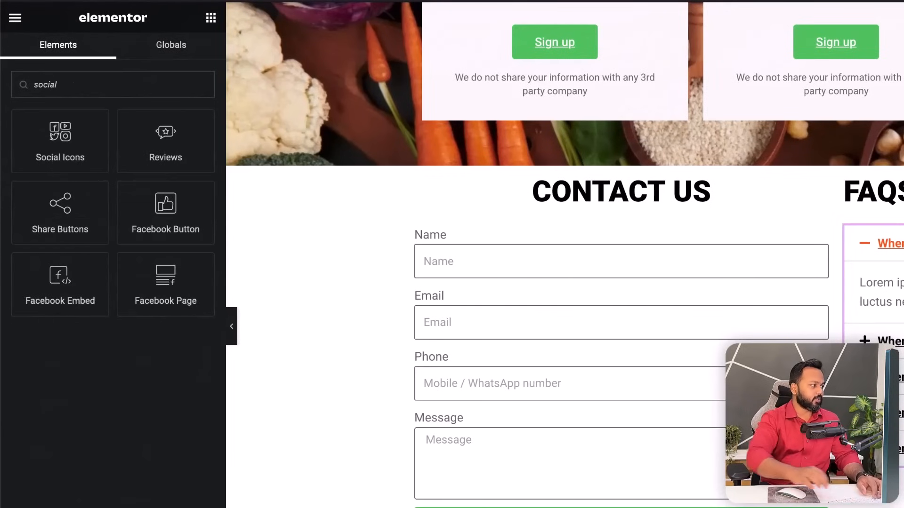
pyautogui.moveTo(77, 136); pyautogui.dragTo(852, 469)
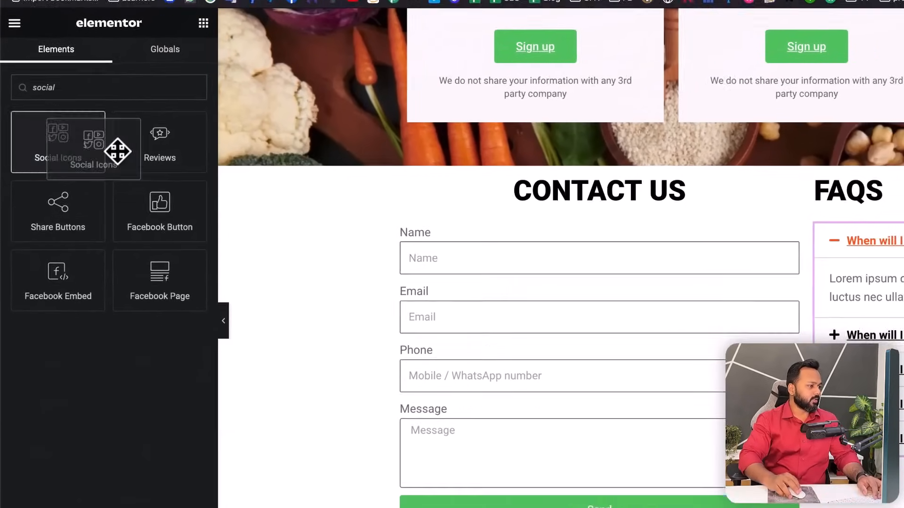
pyautogui.moveTo(585, 374); pyautogui.dragTo(721, 398)
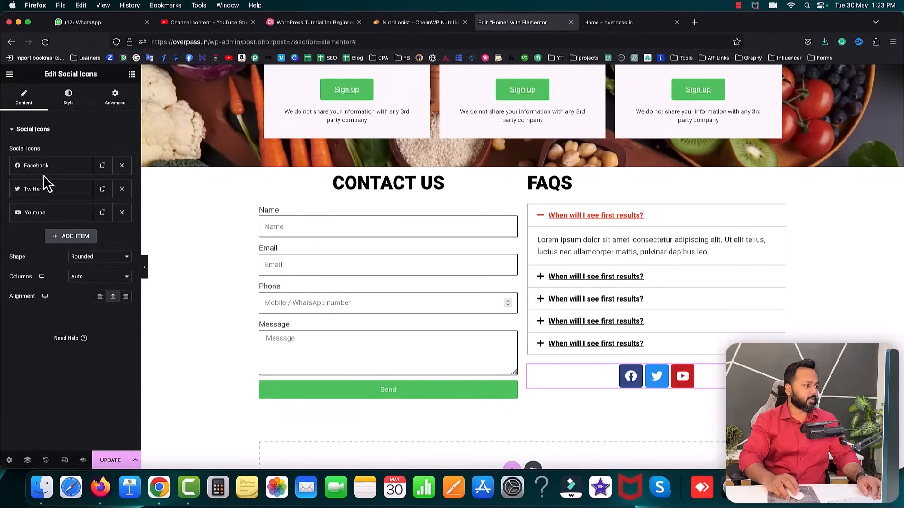
pyautogui.click(122, 189)
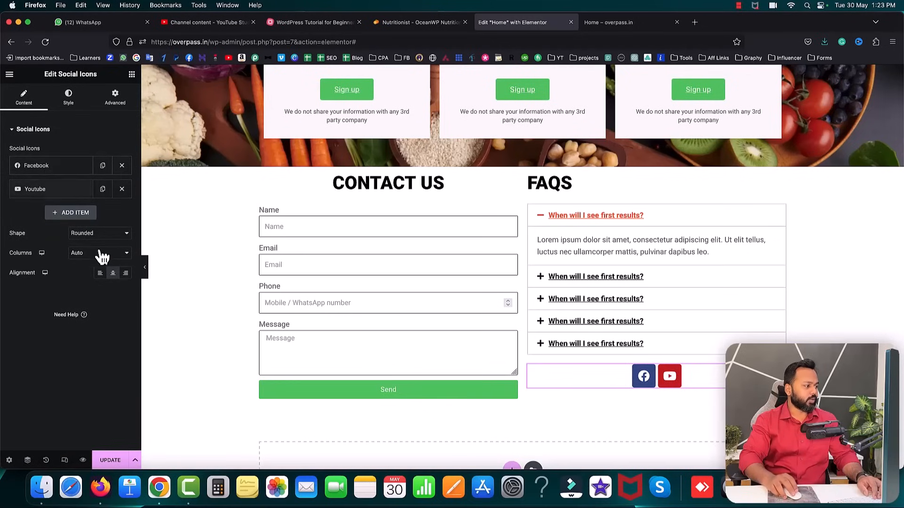
pyautogui.click(100, 274)
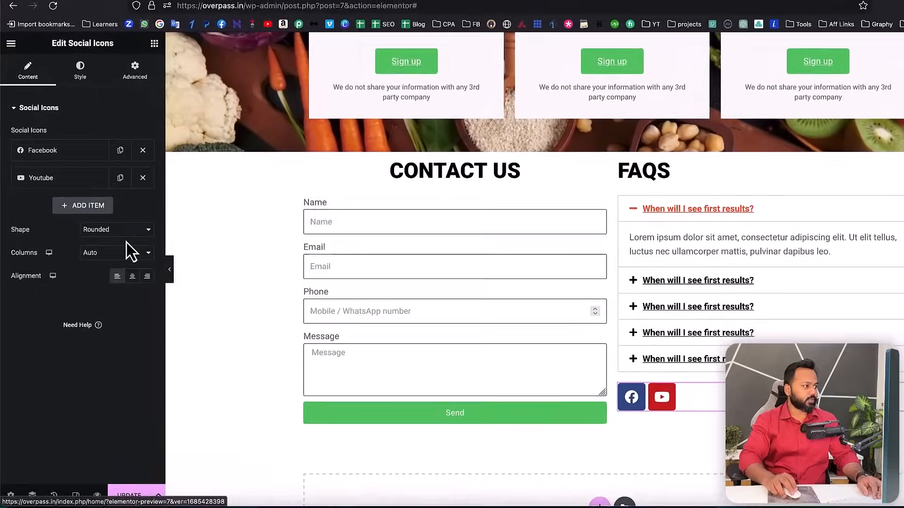
# - Link the Facebook and YouTube icons to their respective profile page URLs
pyautogui.click(56, 169)
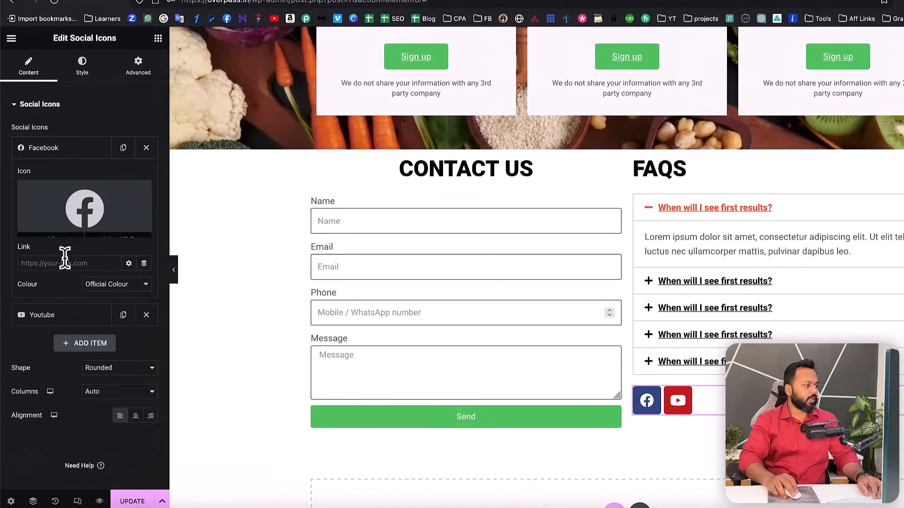
pyautogui.click(96, 266)
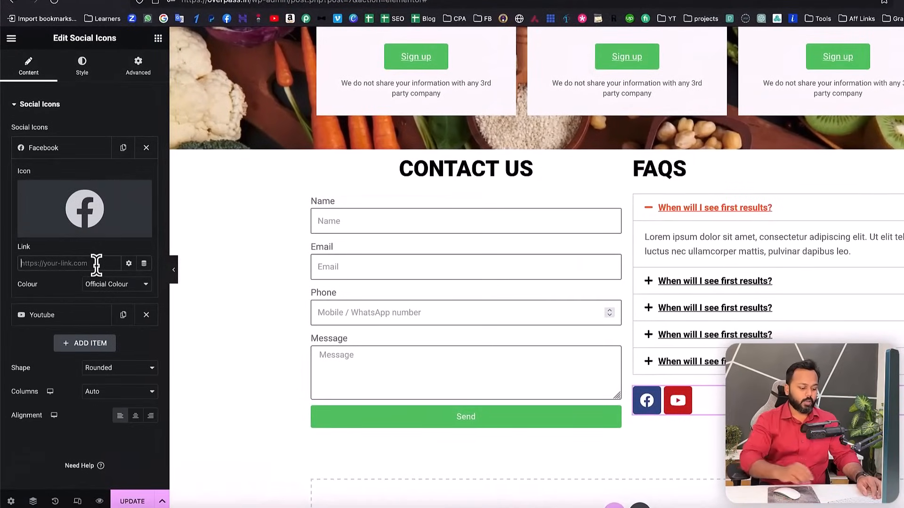
pyautogui.write('https://facebook.com/')
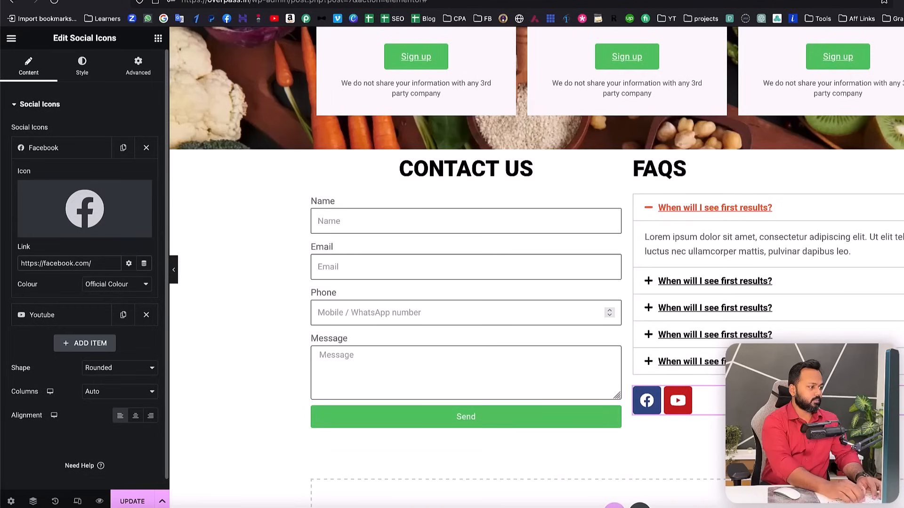
pyautogui.write('websoftglobal')
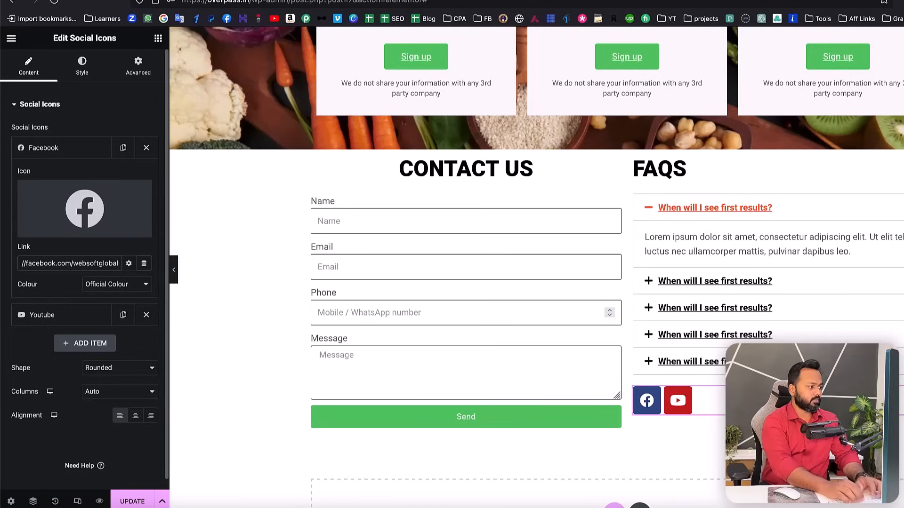
pyautogui.click(26, 150)
pyautogui.click(47, 177)
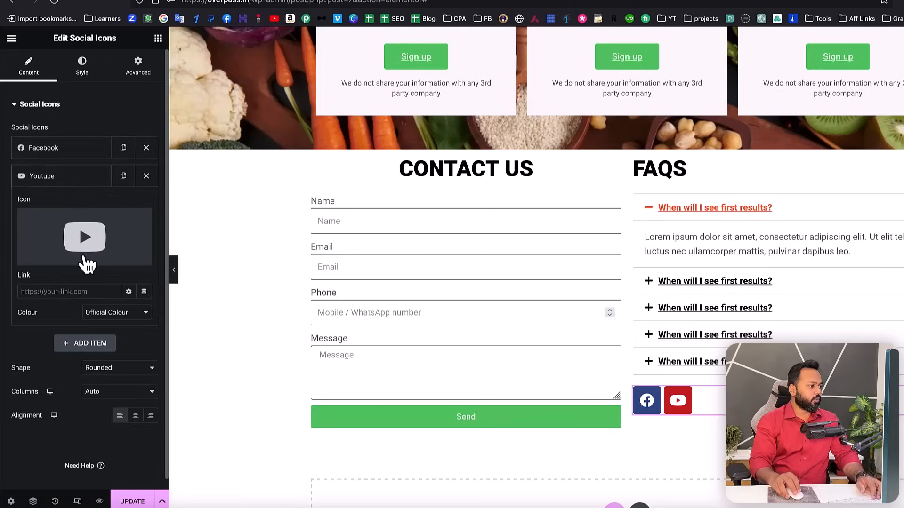
pyautogui.click(79, 292)
pyautogui.write('htt')
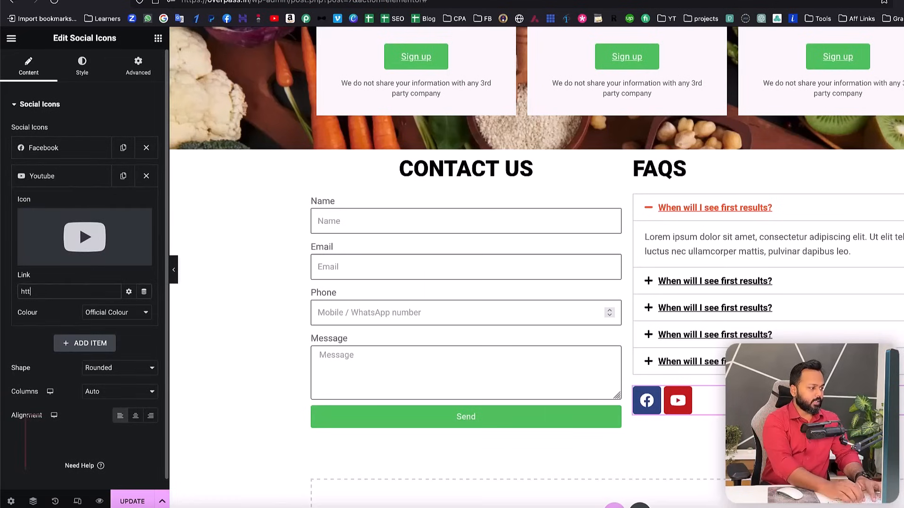
pyautogui.write('ps://youtube.c')
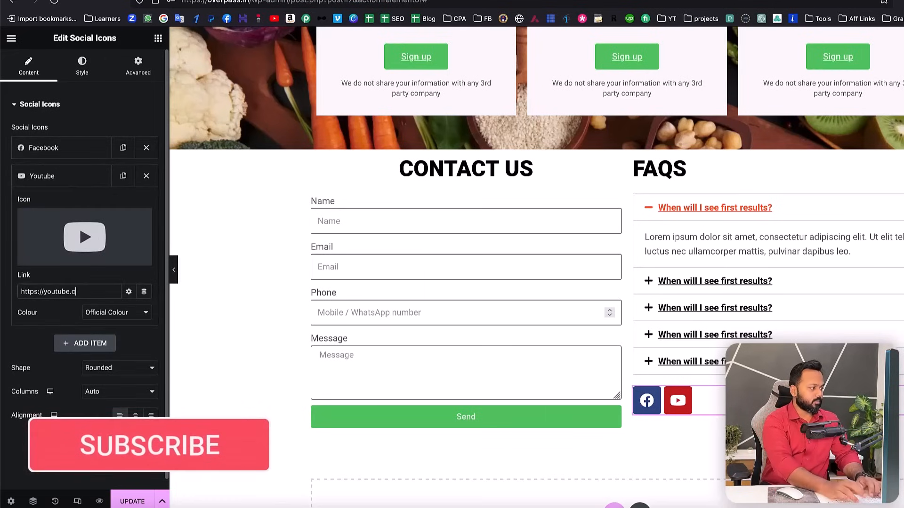
pyautogui.write('om/@sad')
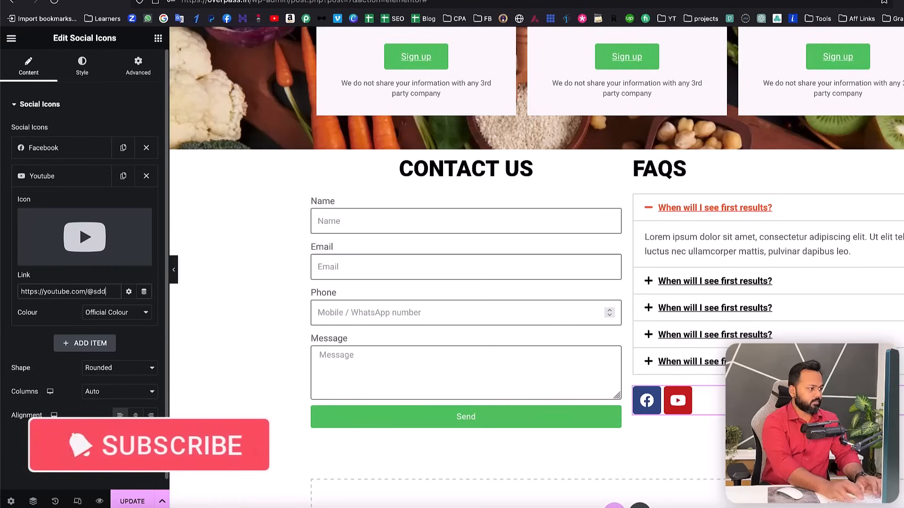
pyautogui.write('damkassim')
# - Add a third social item using the library's Instagram icon, linked to the Instagram profile URL
pyautogui.click(88, 181)
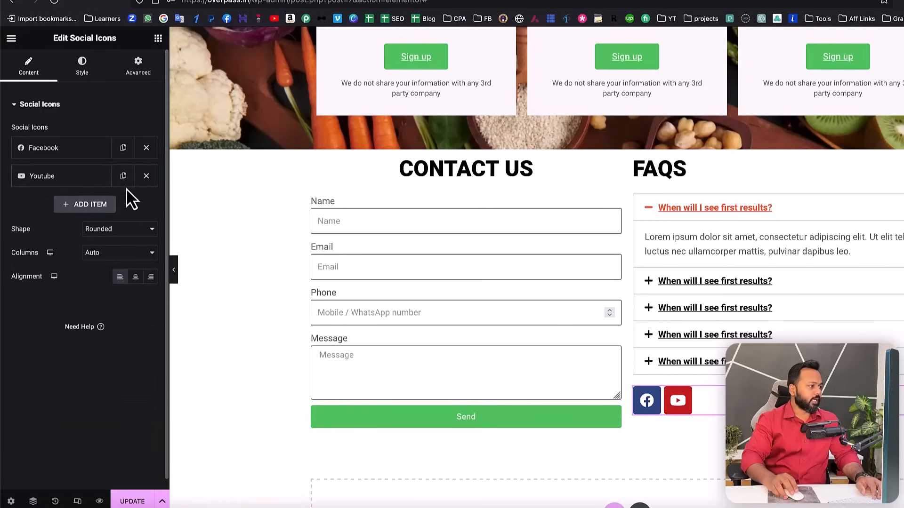
pyautogui.click(100, 207)
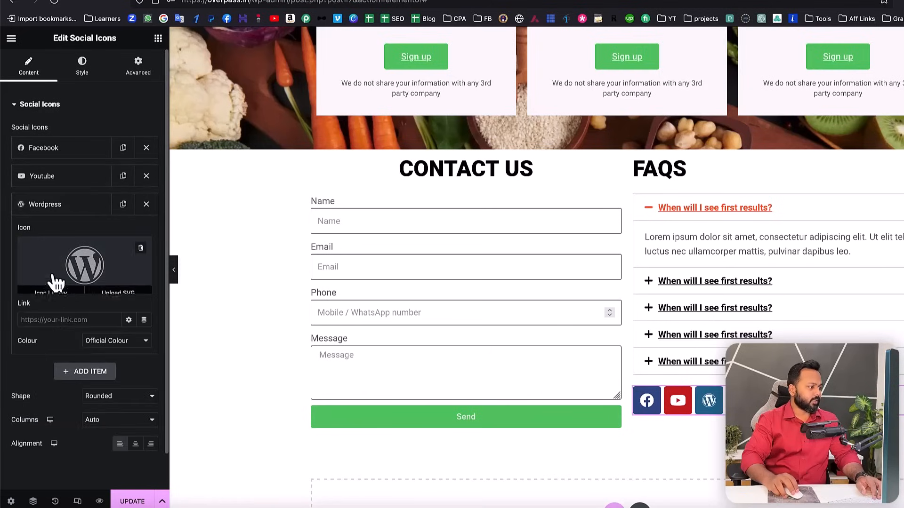
pyautogui.click(50, 288)
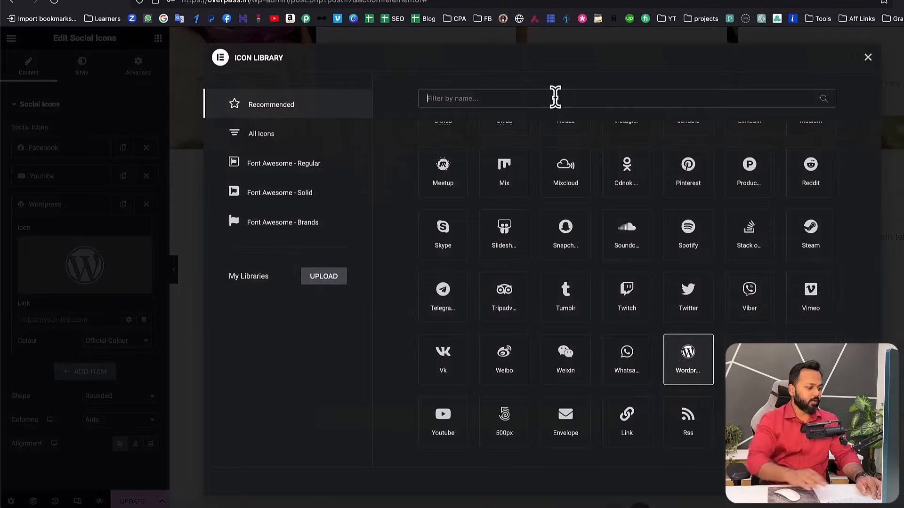
pyautogui.click(555, 97)
pyautogui.write('insta')
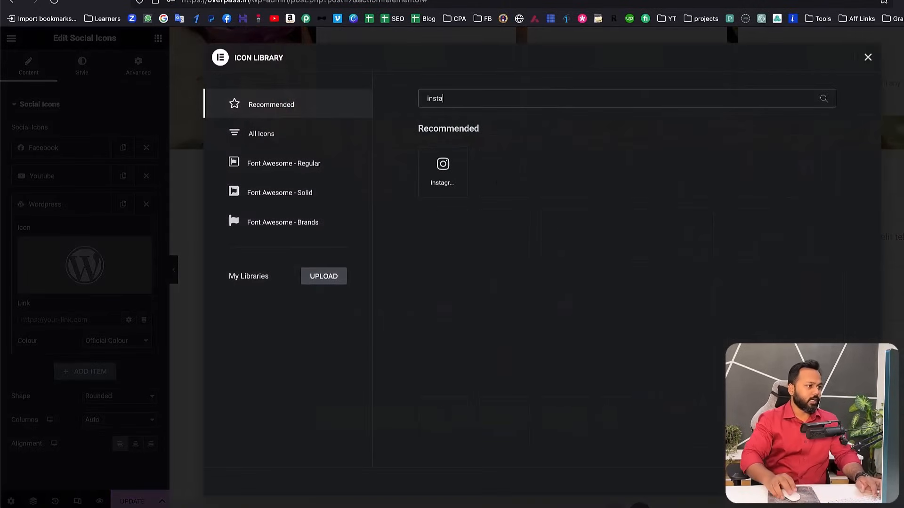
pyautogui.click(442, 175)
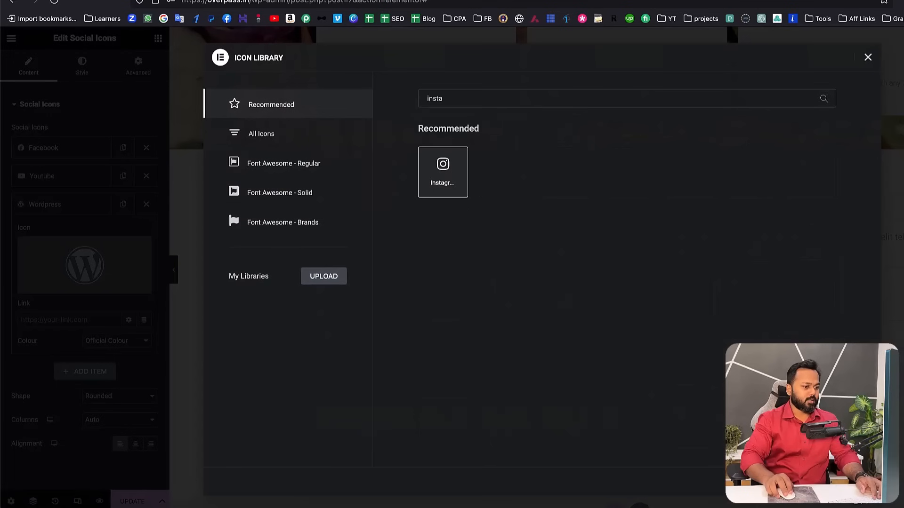
pyautogui.click(849, 481)
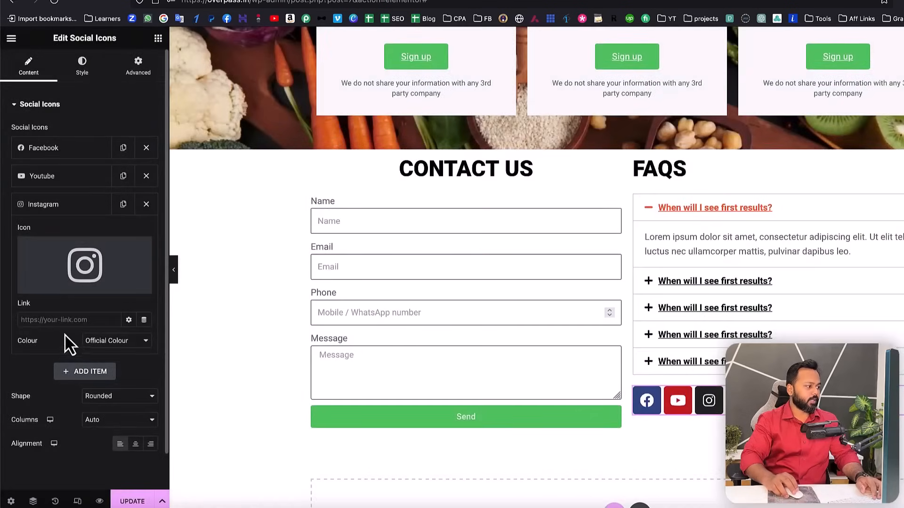
pyautogui.click(60, 320)
pyautogui.write('http')
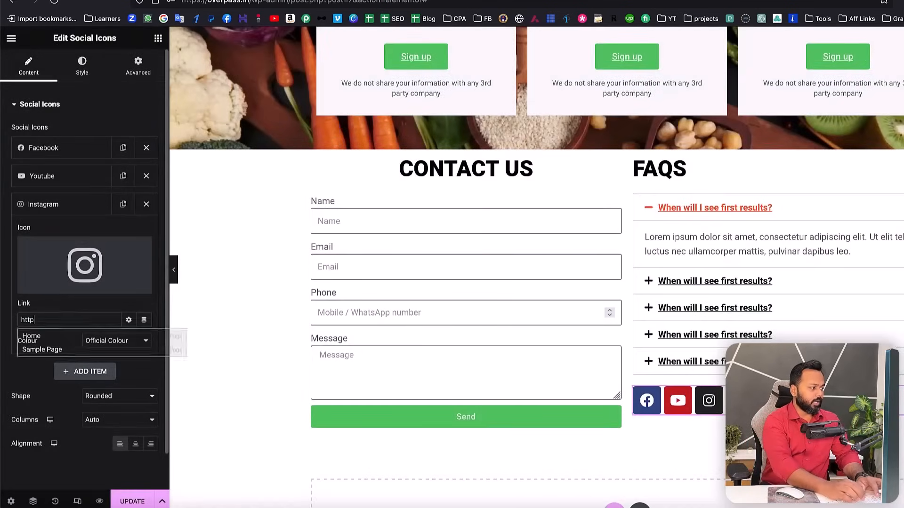
pyautogui.write('s://instagram.com/onlysaddam')
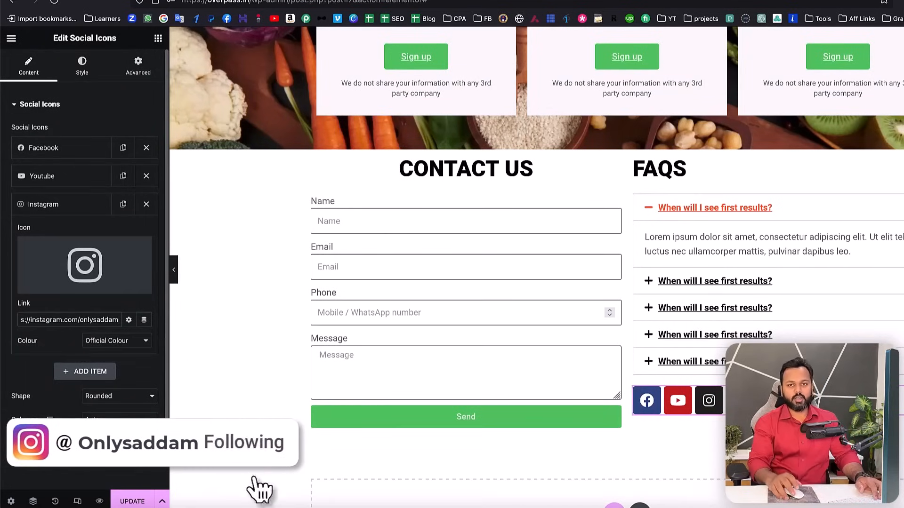
pyautogui.click(50, 207)
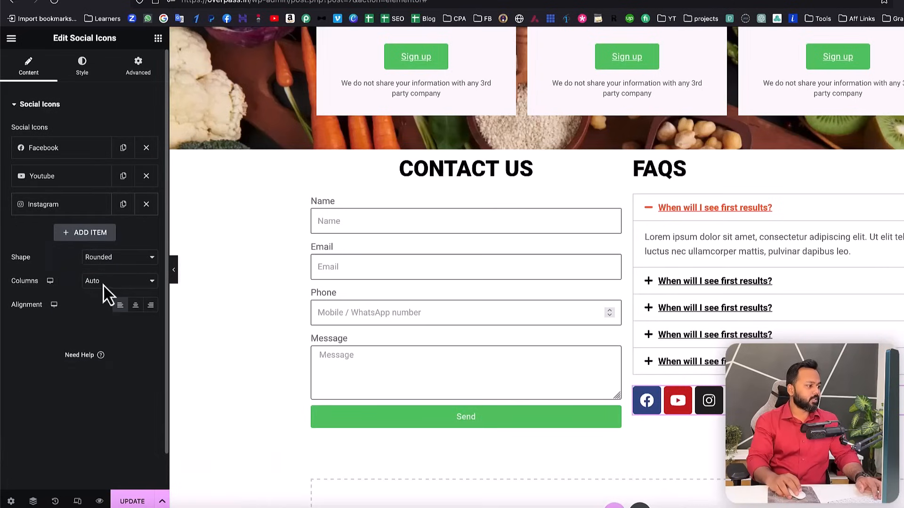
# - Reduce the social icons' size in Style and update the page
pyautogui.click(82, 75)
pyautogui.moveTo(12, 168); pyautogui.dragTo(15, 169)
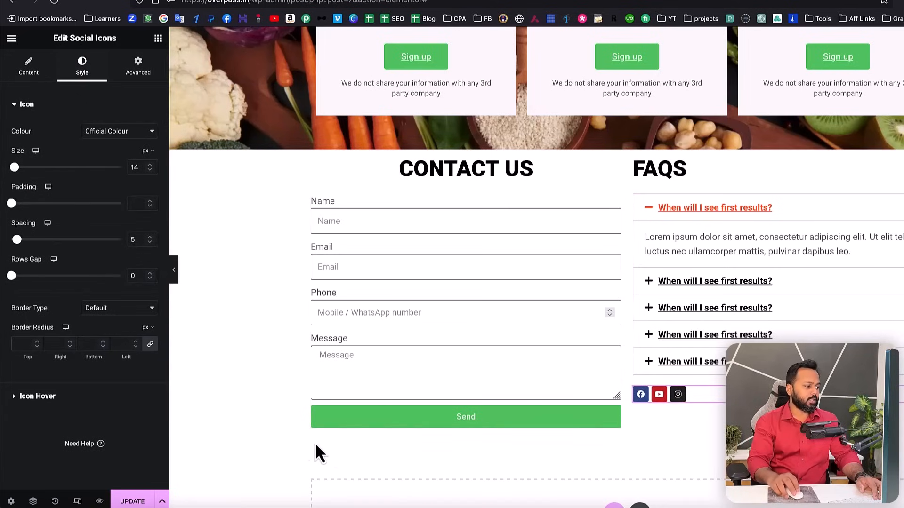
pyautogui.click(139, 498)
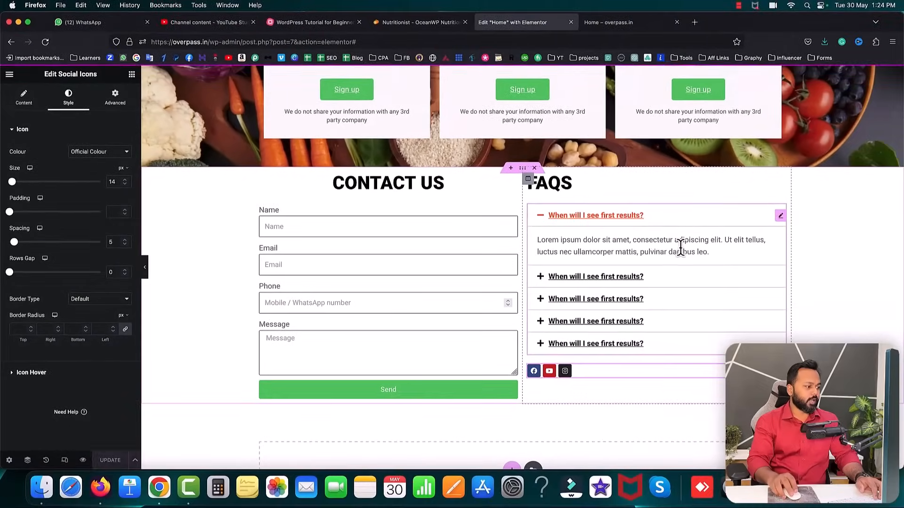
# - Give the Contact and FAQ section 70 px top and bottom padding and update
pyautogui.click(522, 168)
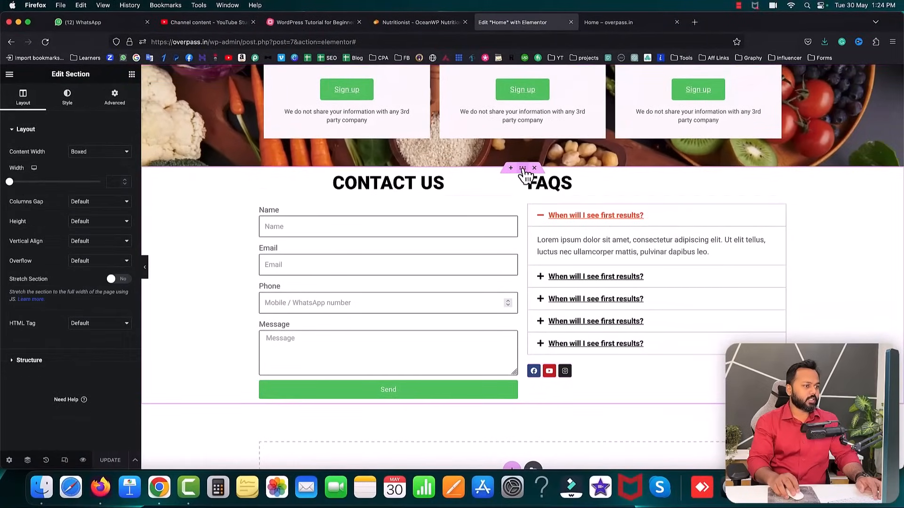
pyautogui.click(117, 101)
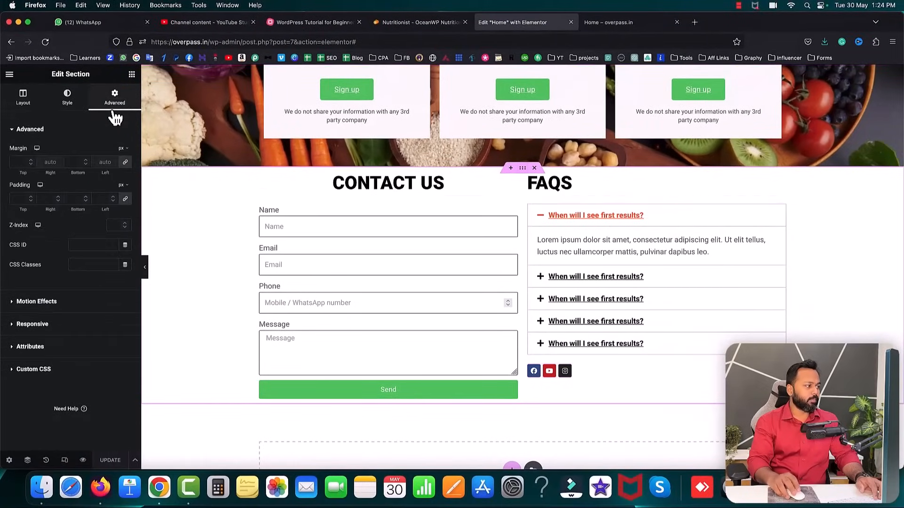
pyautogui.click(125, 200)
pyautogui.doubleClick(15, 199)
pyautogui.write('70')
pyautogui.click(71, 199)
pyautogui.write('70')
pyautogui.click(111, 460)
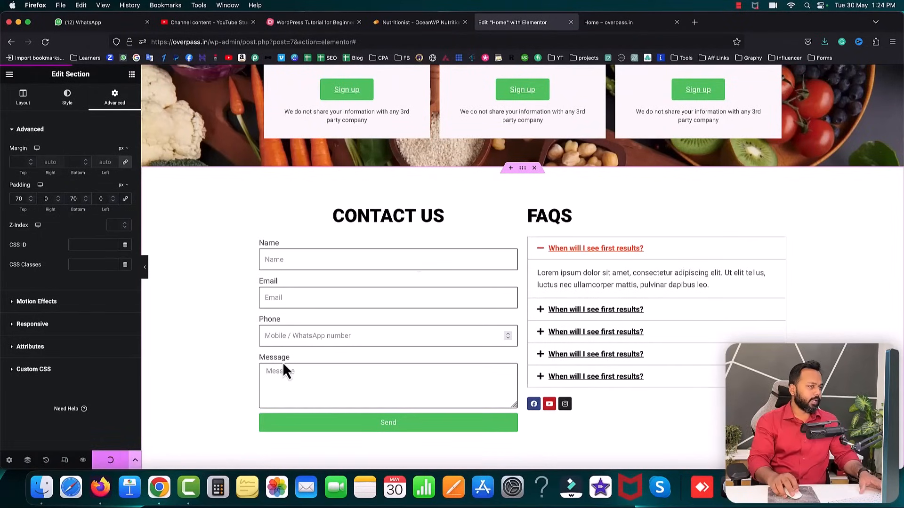
pyautogui.click(620, 26)
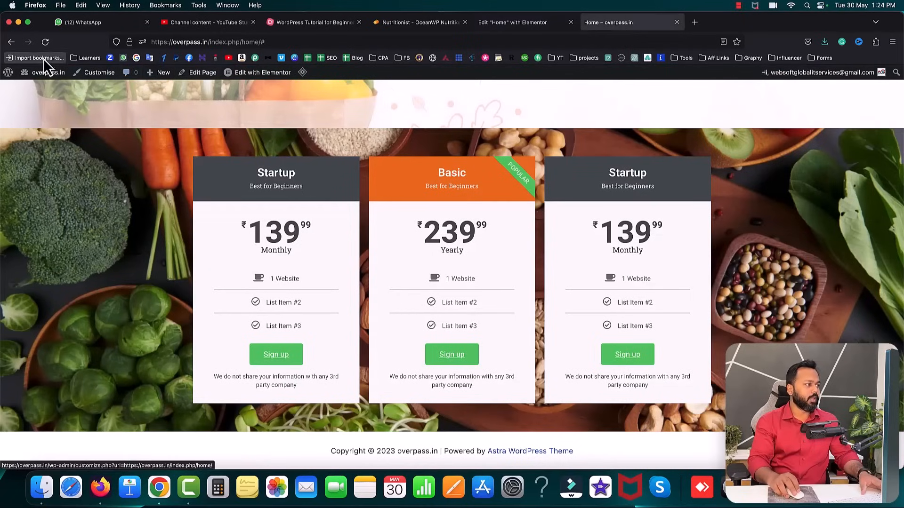
# - Reload the live homepage and expand each FAQ question in turn
pyautogui.click(45, 42)
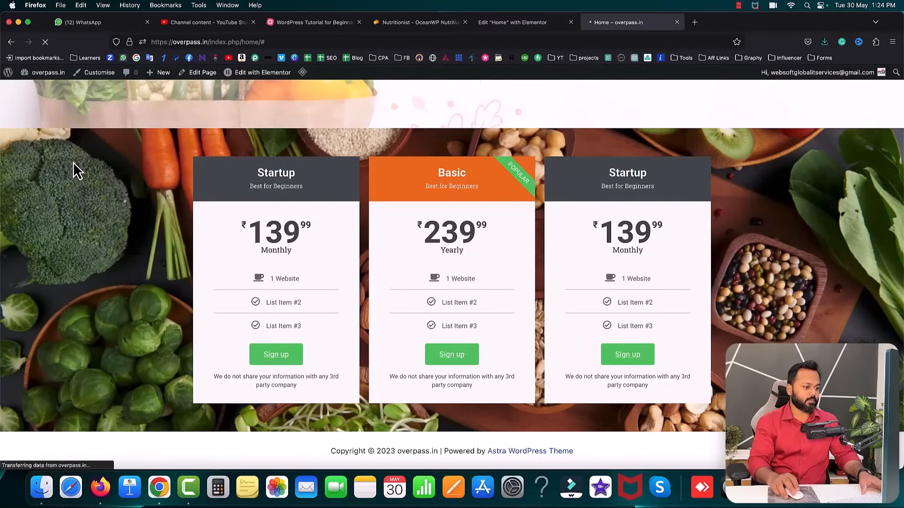
pyautogui.scroll(-6, 72, 162)
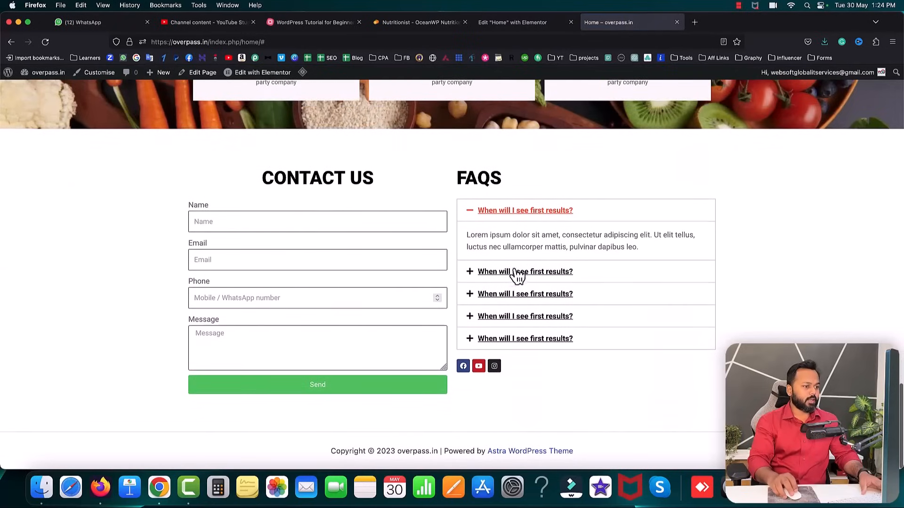
pyautogui.click(538, 276)
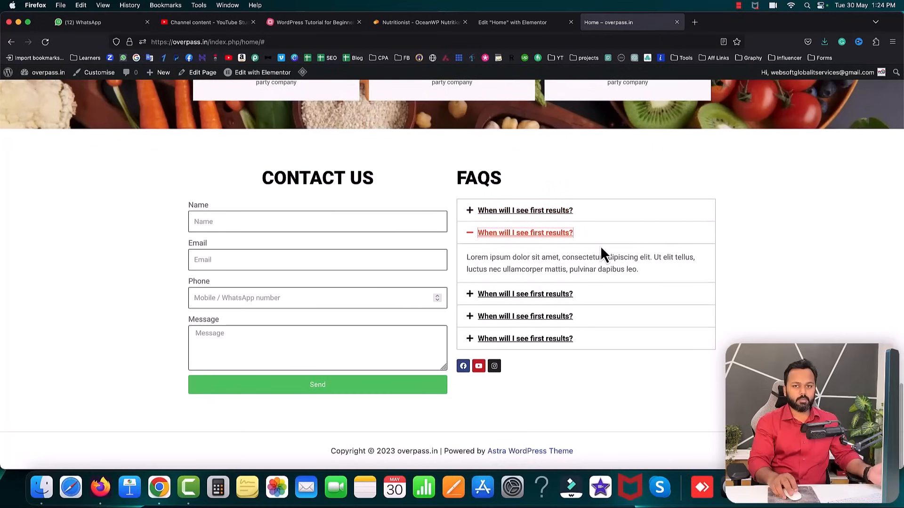
pyautogui.click(575, 296)
pyautogui.click(584, 320)
pyautogui.click(601, 338)
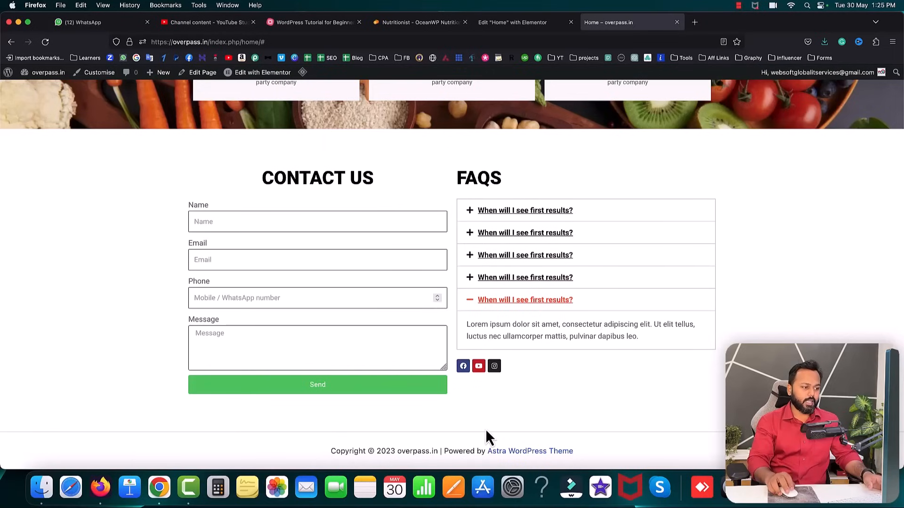
# - Test the YouTube social icon's link, then close the channel tab
pyautogui.click(479, 367)
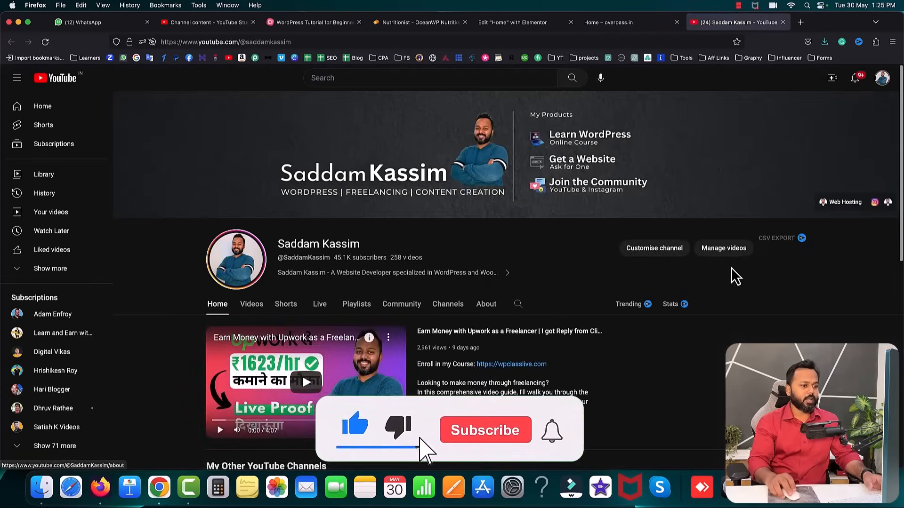
pyautogui.click(782, 22)
pyautogui.scroll(20, 635, 165)
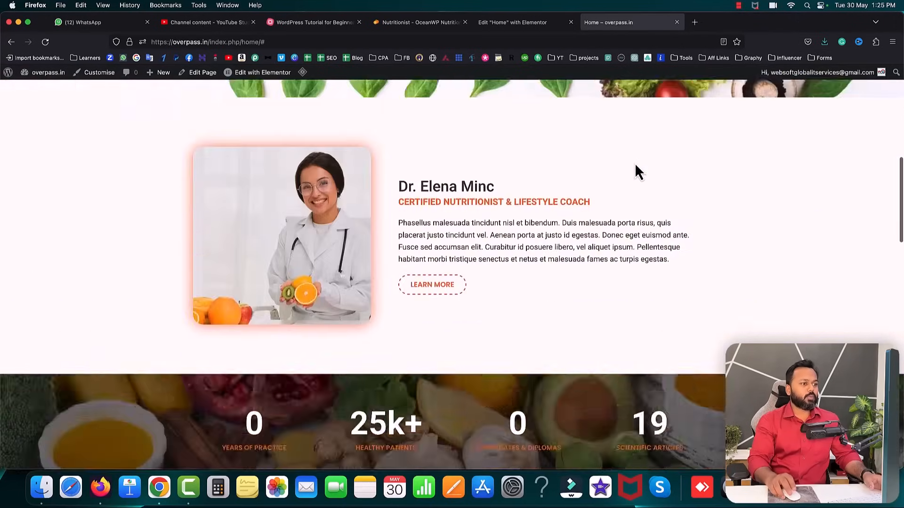
pyautogui.scroll(-1, 635, 163)
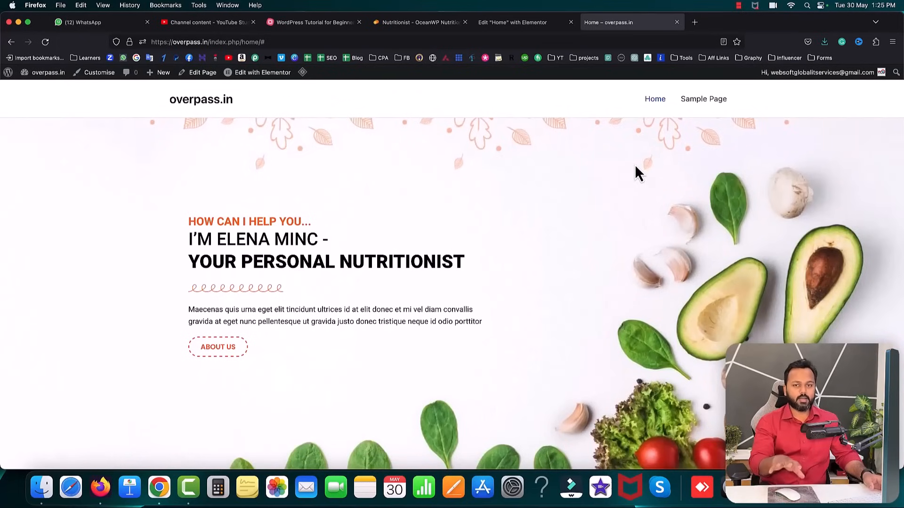
pyautogui.click(304, 24)
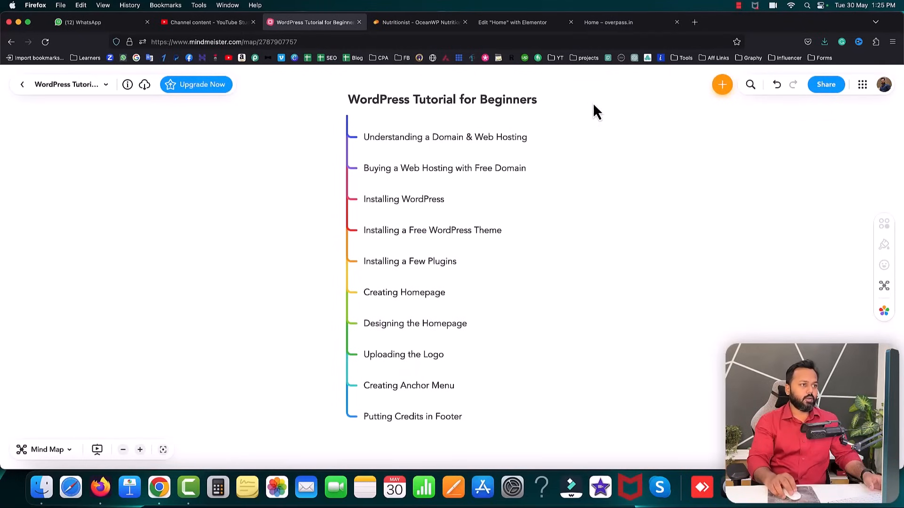
pyautogui.click(607, 24)
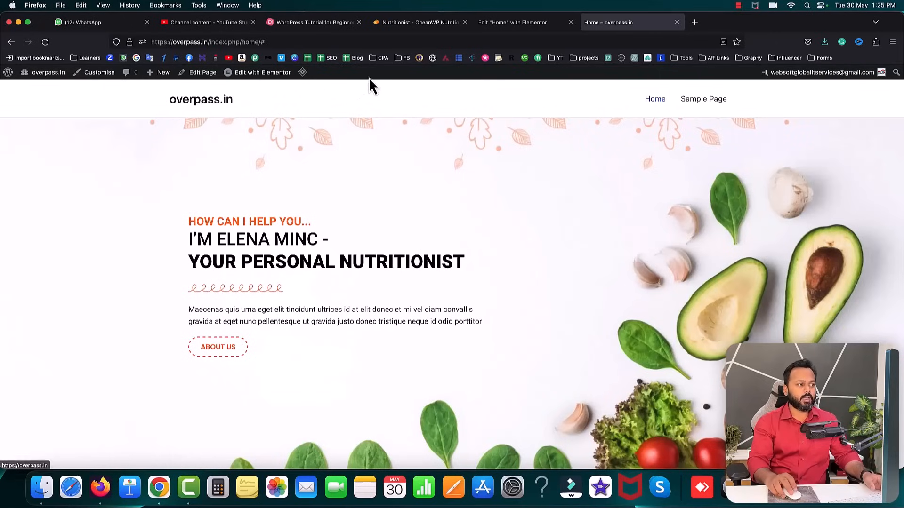
# - Save the demo site's NUTRI logo image as nlogo via Open Image in New Tab
pyautogui.click(401, 23)
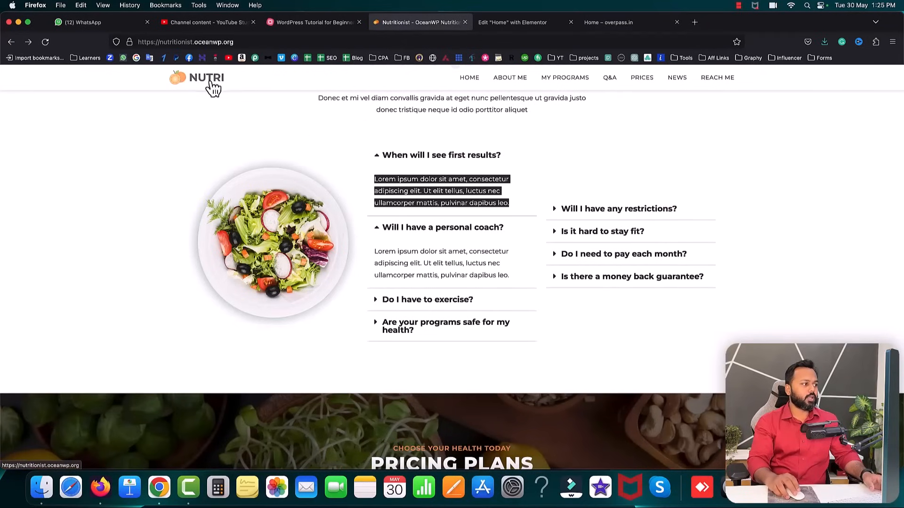
pyautogui.scroll(2, 237, 90)
pyautogui.rightClick(194, 81)
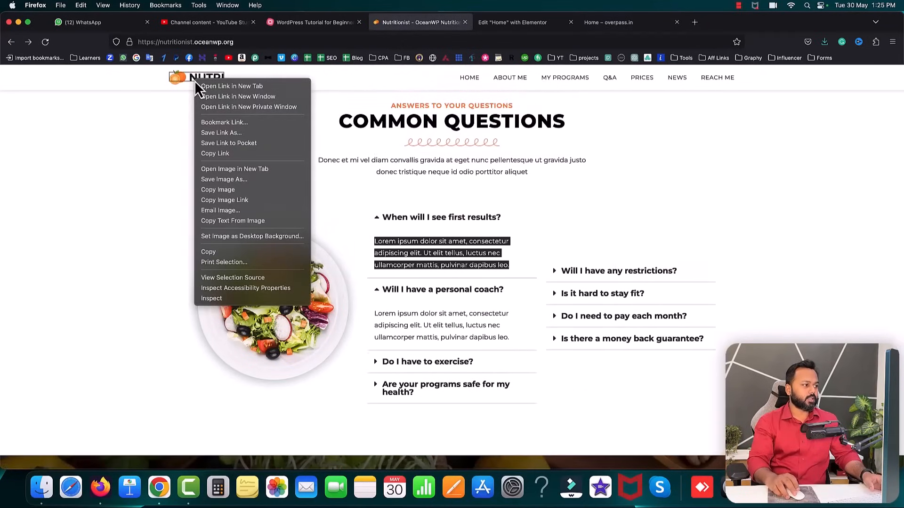
pyautogui.click(244, 169)
pyautogui.click(505, 24)
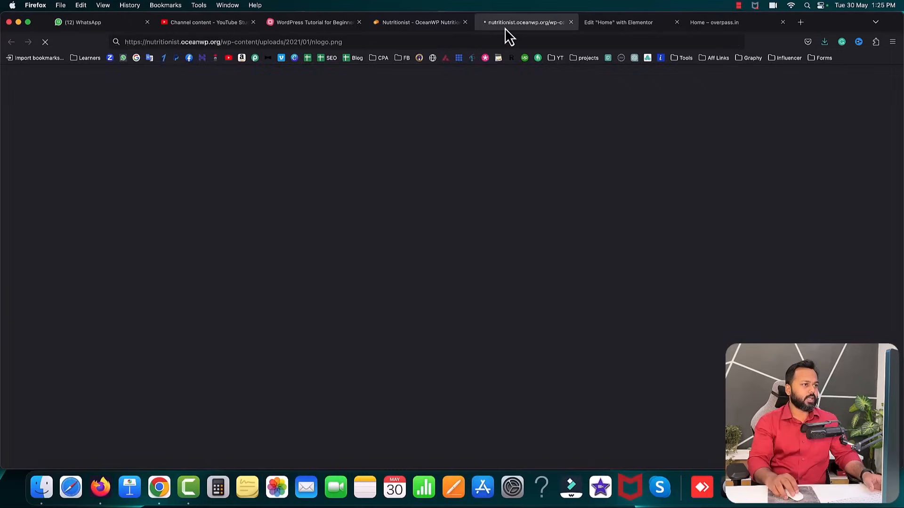
pyautogui.rightClick(454, 270)
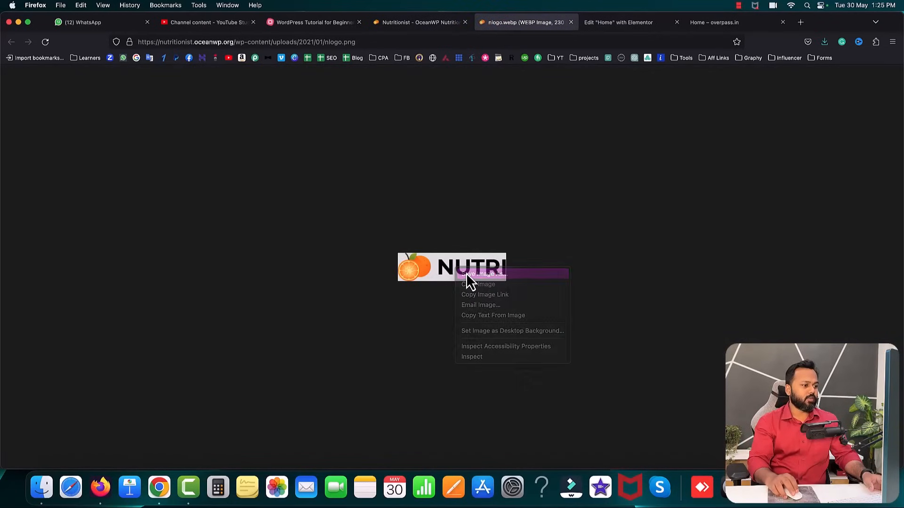
pyautogui.click(468, 275)
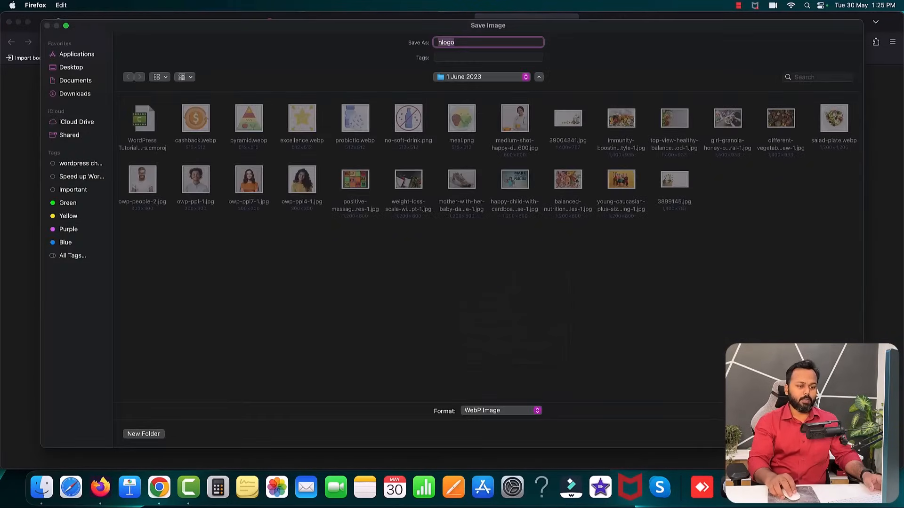
pyautogui.press('Return')
pyautogui.click(571, 23)
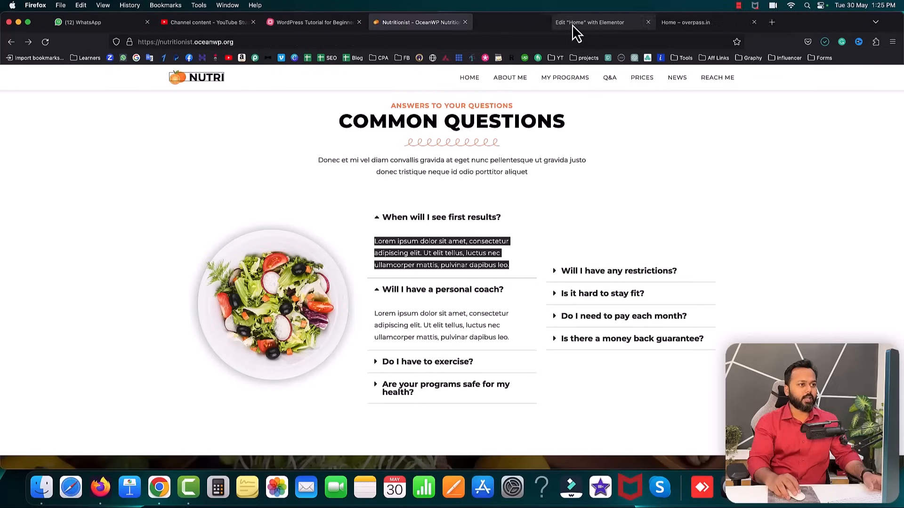
pyautogui.click(527, 20)
pyautogui.click(606, 26)
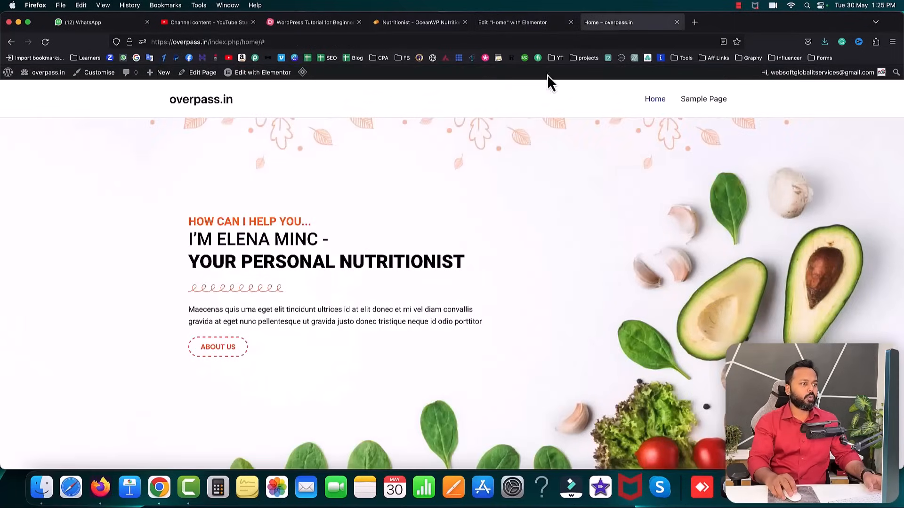
# - Load overpass.in/wp-admin/ in a new tab and open Appearance > Customise
pyautogui.click(209, 41)
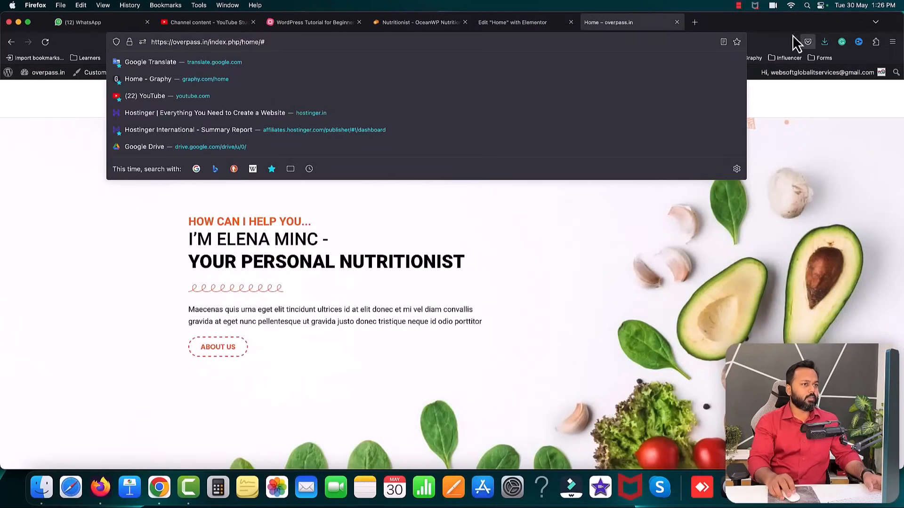
pyautogui.click(696, 24)
pyautogui.write('overpass.in/')
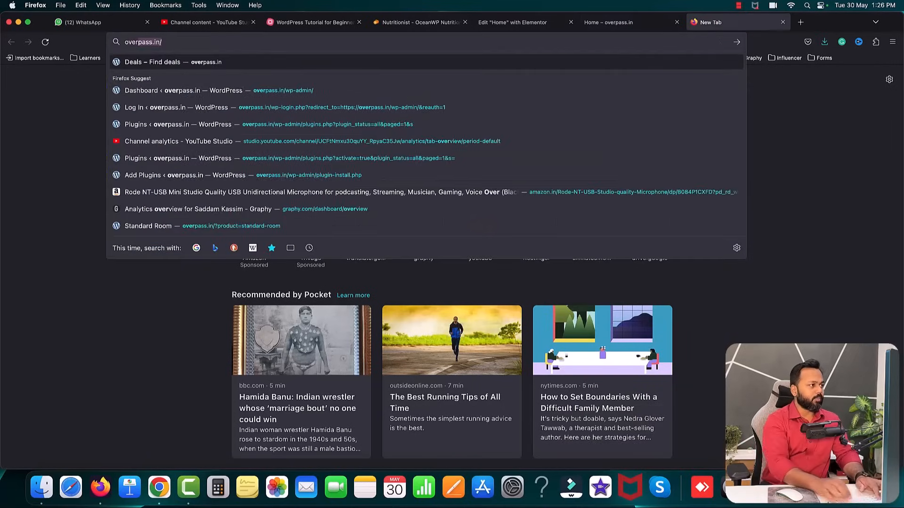
pyautogui.write('wp-admin/')
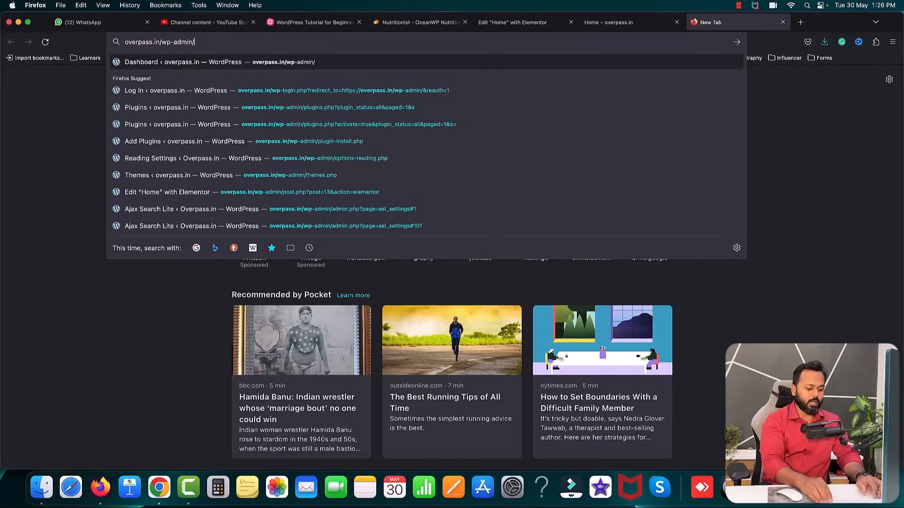
pyautogui.press('Return')
pyautogui.moveTo(753, 23); pyautogui.dragTo(503, 24)
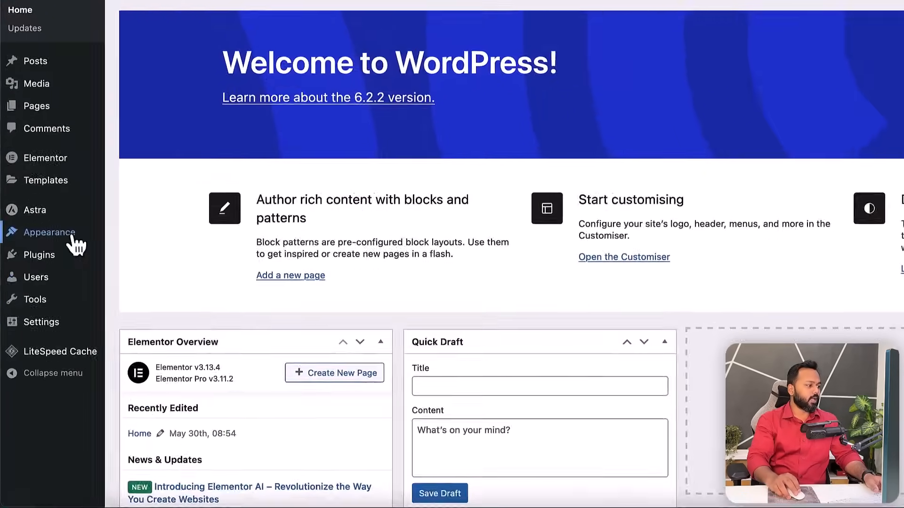
pyautogui.moveTo(47, 272)
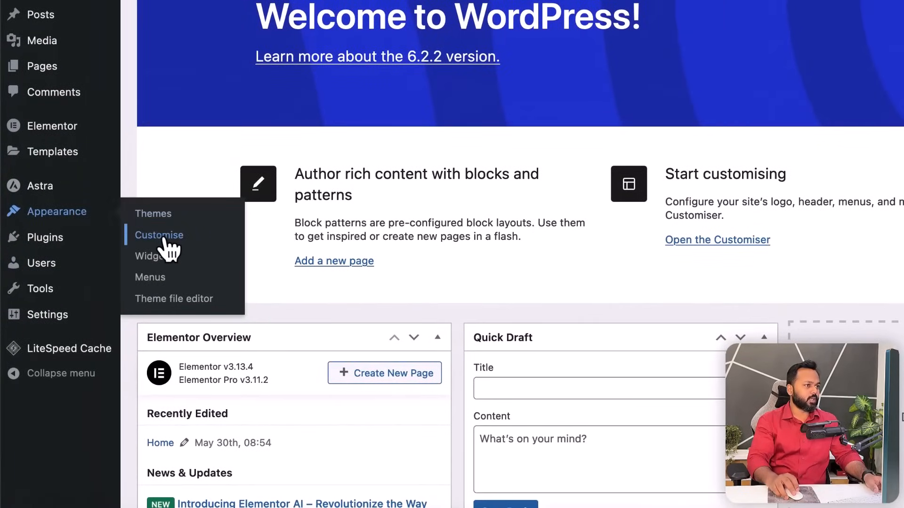
pyautogui.click(164, 239)
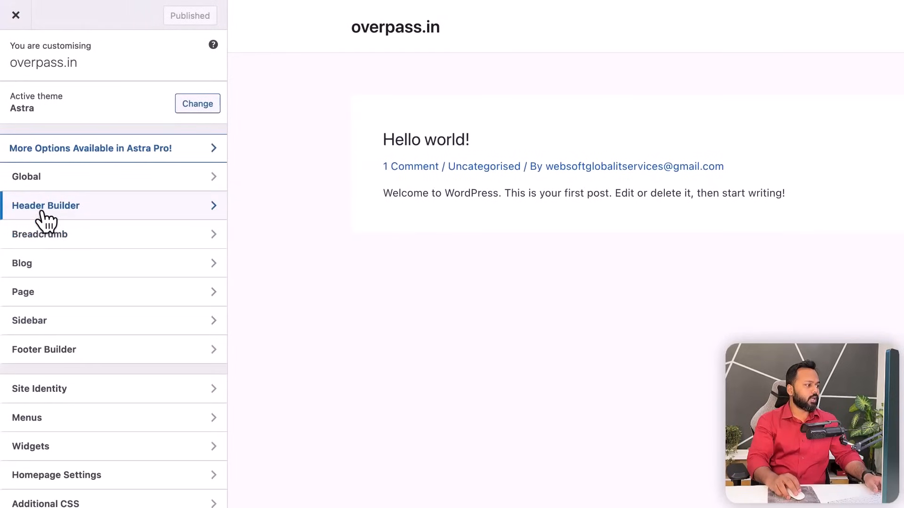
# - Upload nlogo.webp as the logo under Header Builder > Site Title & Logo
pyautogui.click(52, 211)
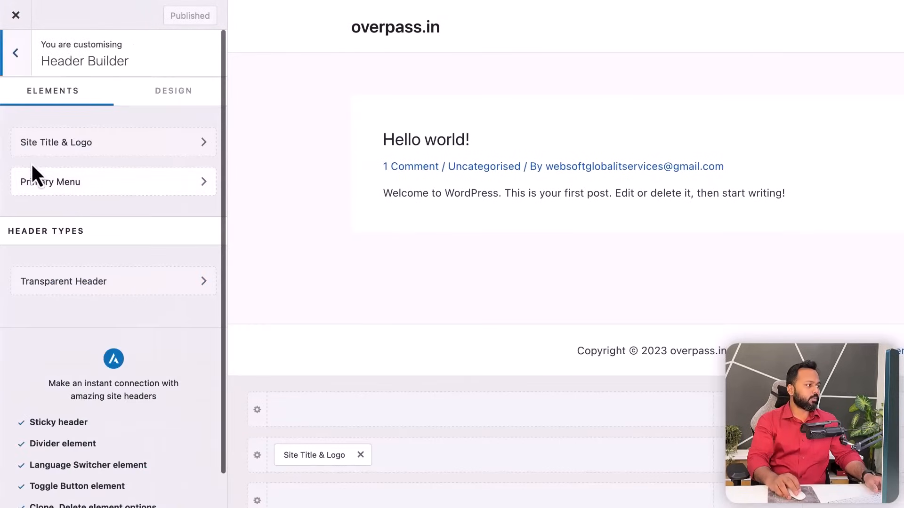
pyautogui.click(70, 144)
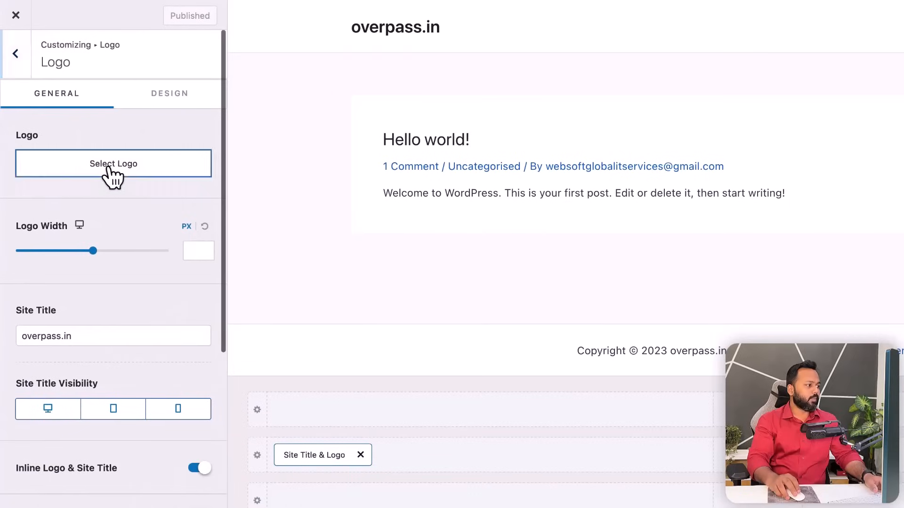
pyautogui.click(111, 176)
pyautogui.click(63, 68)
pyautogui.click(617, 284)
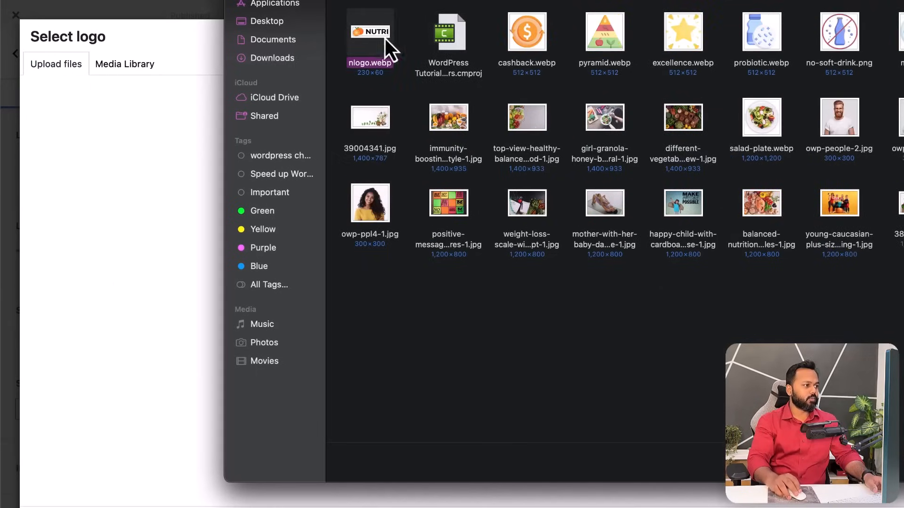
pyautogui.press('Return')
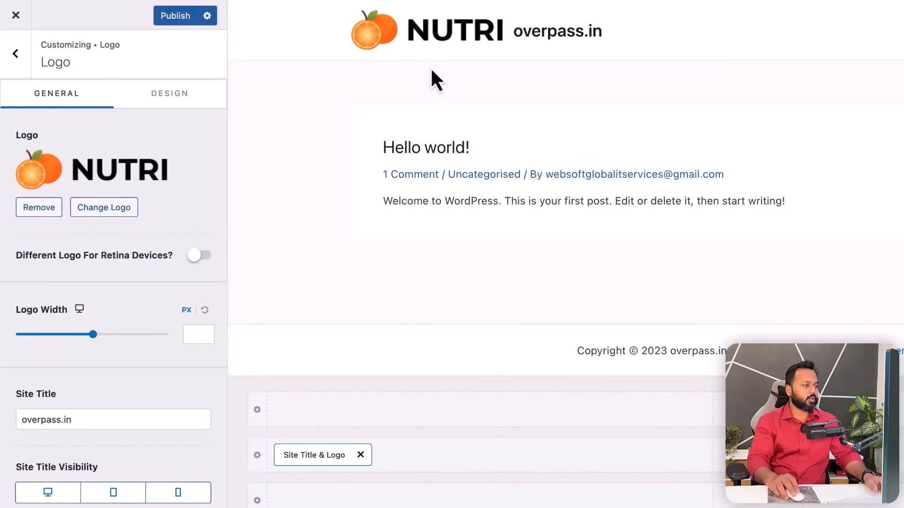
# - Set the logo width to 133 px, clear the site title, and publish
pyautogui.moveTo(92, 335); pyautogui.dragTo(50, 334)
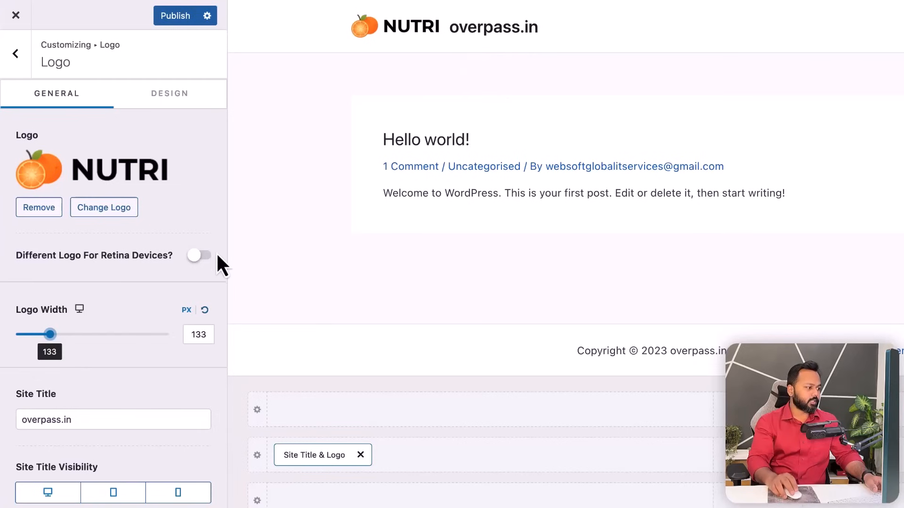
pyautogui.moveTo(98, 416); pyautogui.dragTo(8, 416)
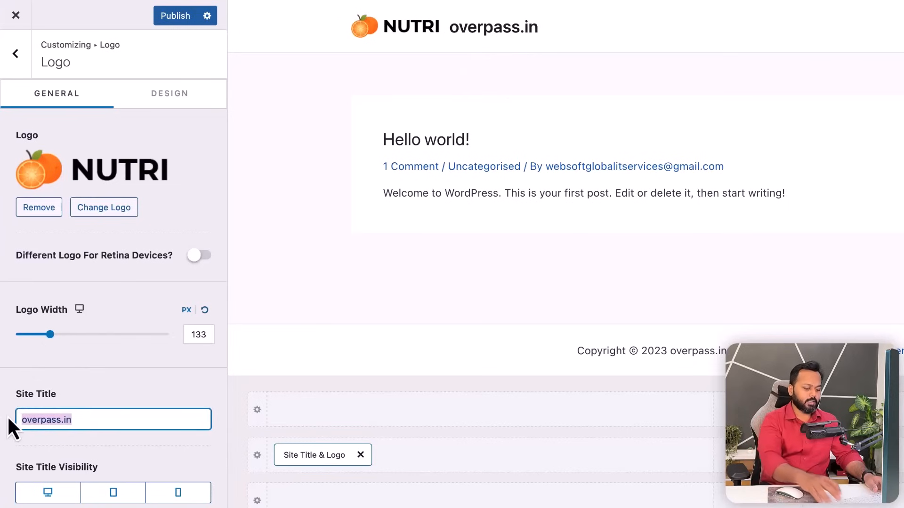
pyautogui.press('BackSpace')
pyautogui.click(175, 19)
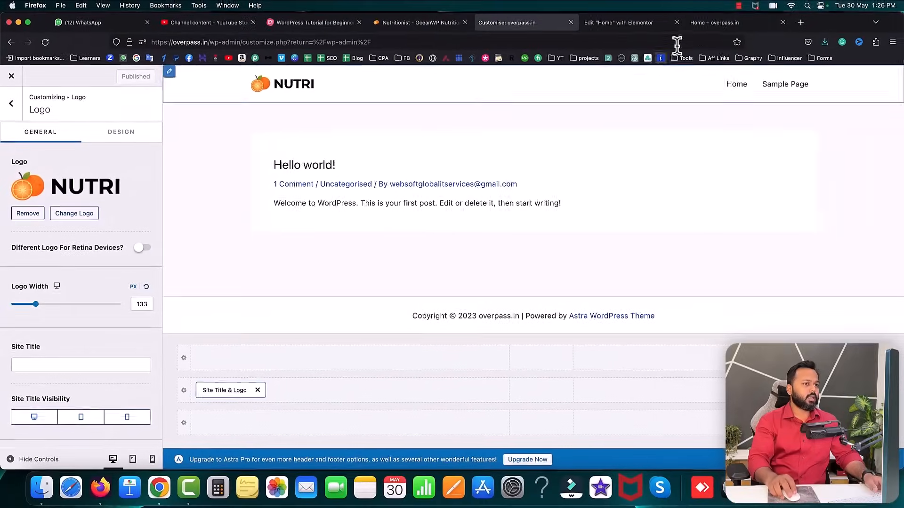
# - Reload the live homepage to check the new logo, then close the customiser
pyautogui.click(719, 22)
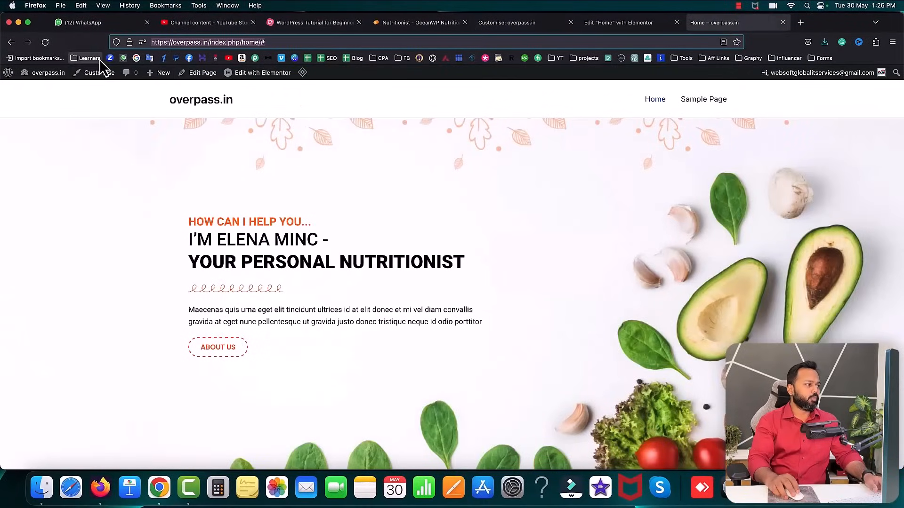
pyautogui.click(45, 42)
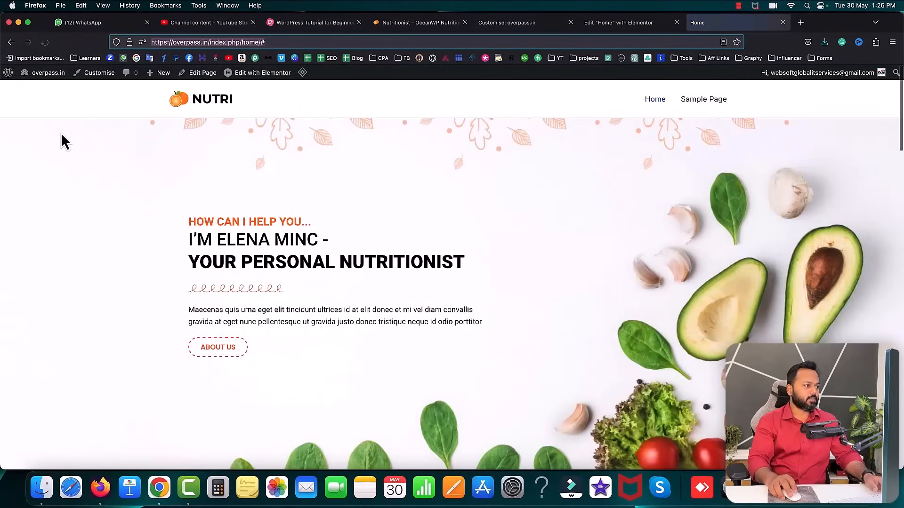
pyautogui.click(232, 110)
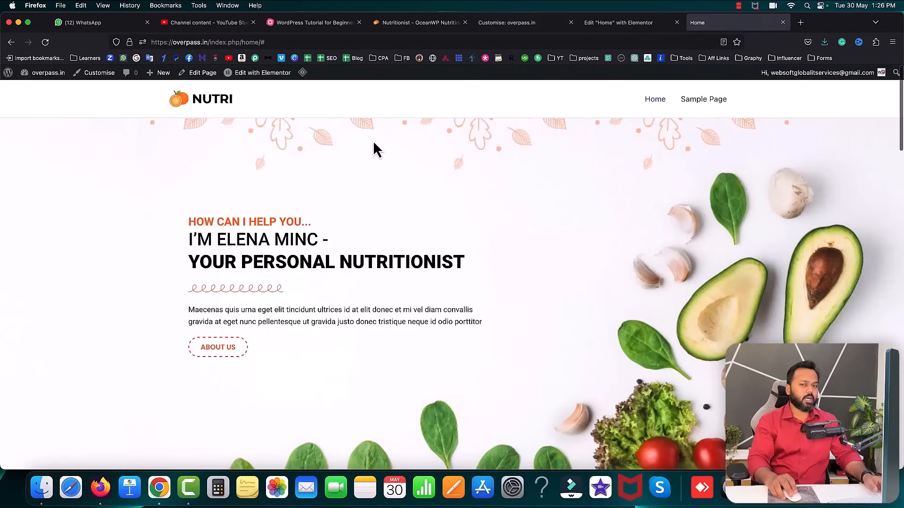
pyautogui.click(514, 24)
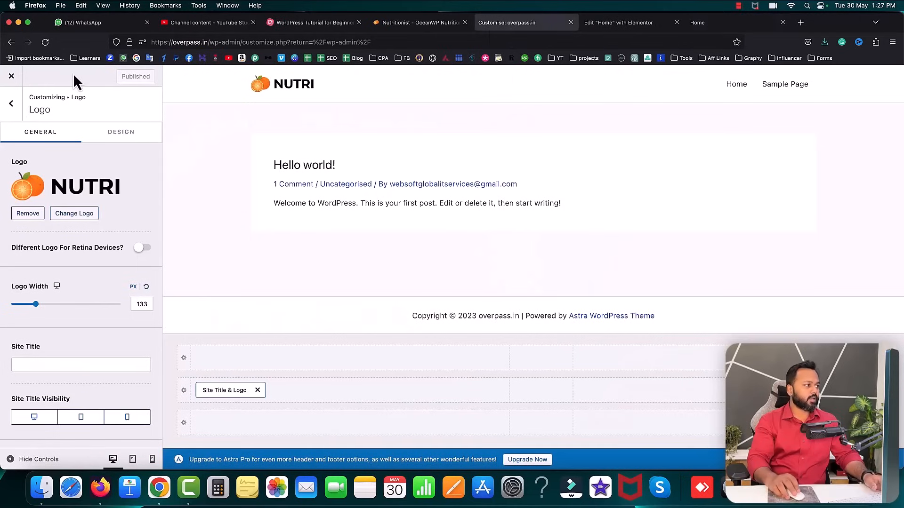
pyautogui.click(12, 77)
pyautogui.click(265, 28)
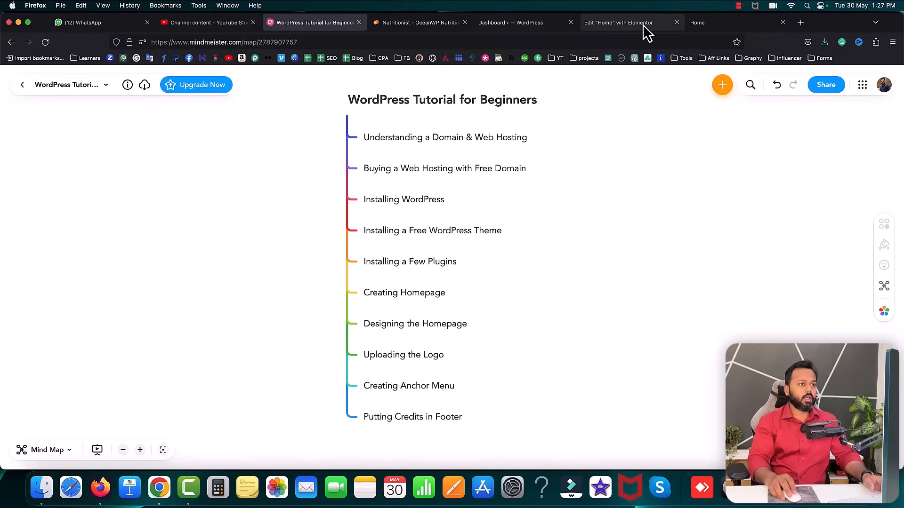
# - Review the homepage showing the NUTRI logo and return to the Elementor editor for Home
pyautogui.click(706, 24)
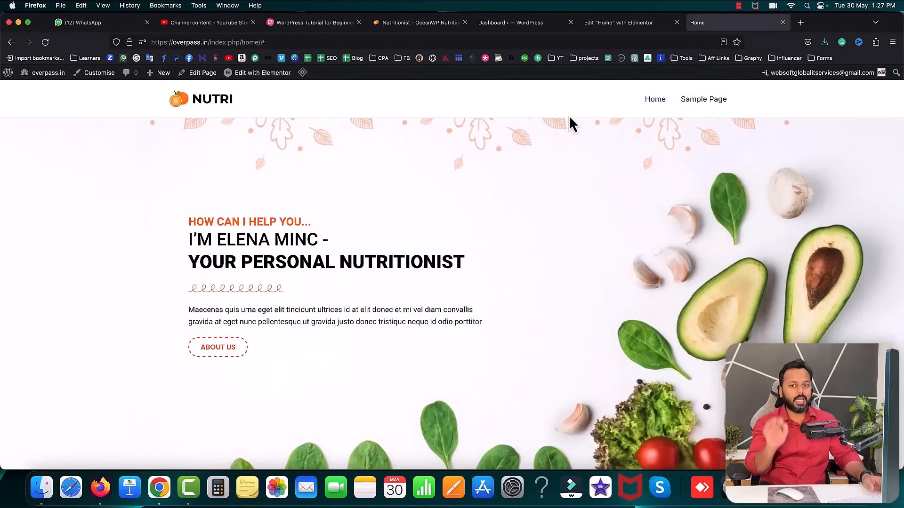
pyautogui.scroll(-5, 570, 262)
pyautogui.scroll(-4, 572, 259)
pyautogui.scroll(1, 571, 259)
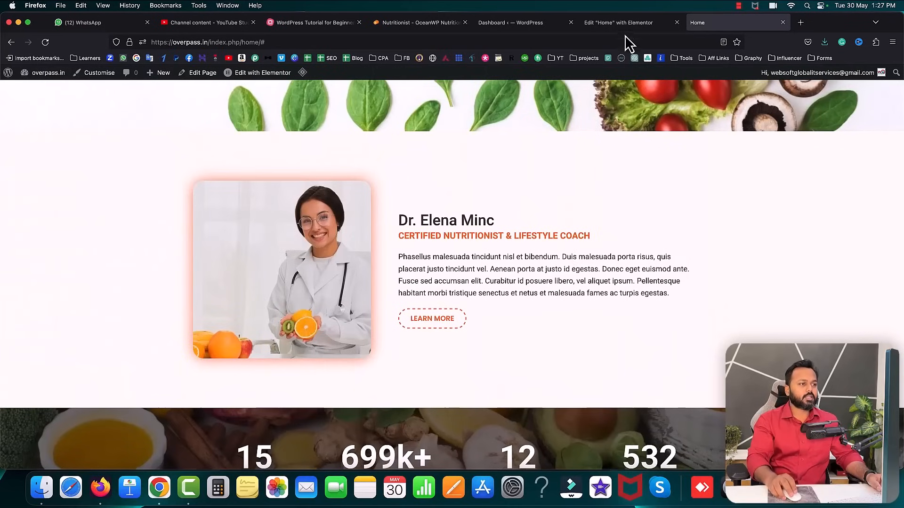
pyautogui.click(622, 22)
pyautogui.scroll(15, 451, 202)
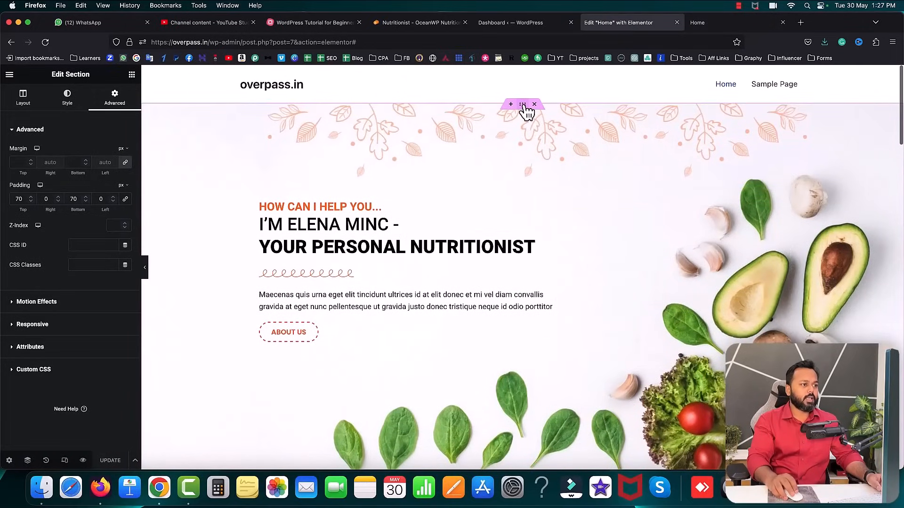
# - Give the hero section CSS ID 'home' and the Dr. Elena Minc section 'about'
pyautogui.click(524, 107)
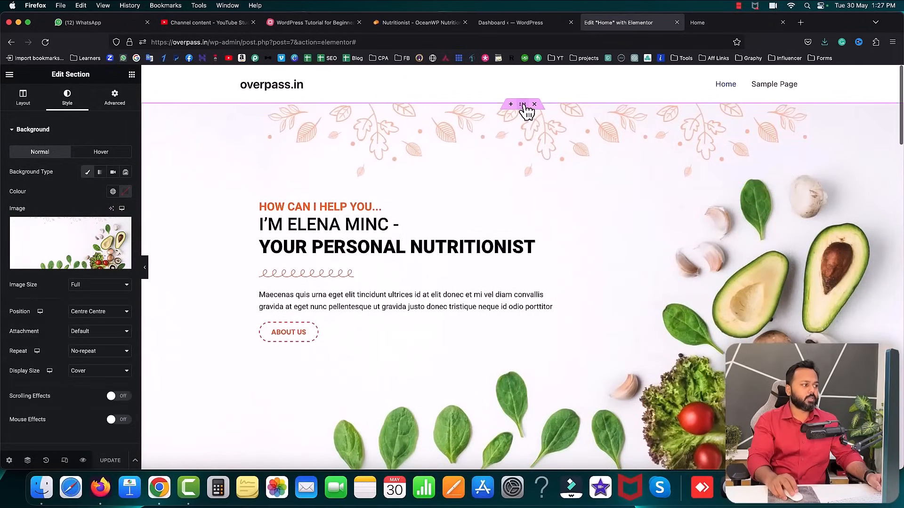
pyautogui.click(115, 100)
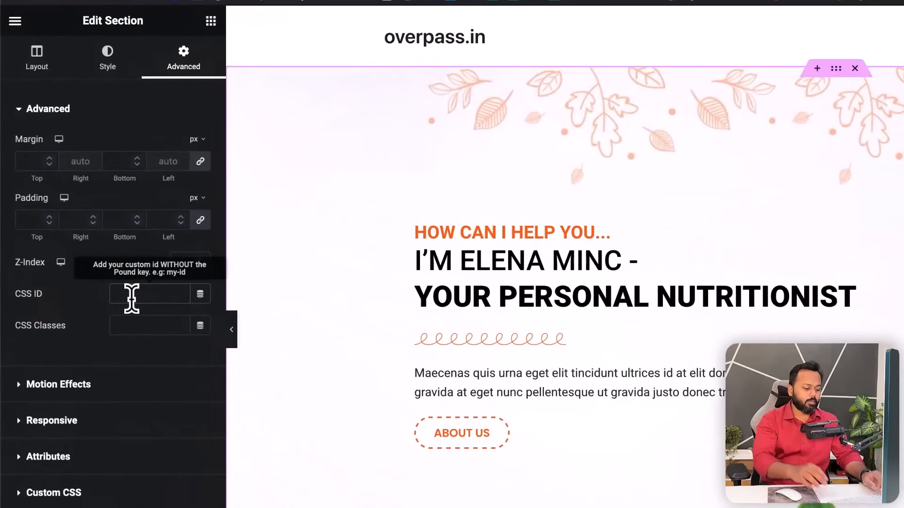
pyautogui.click(131, 294)
pyautogui.write('home')
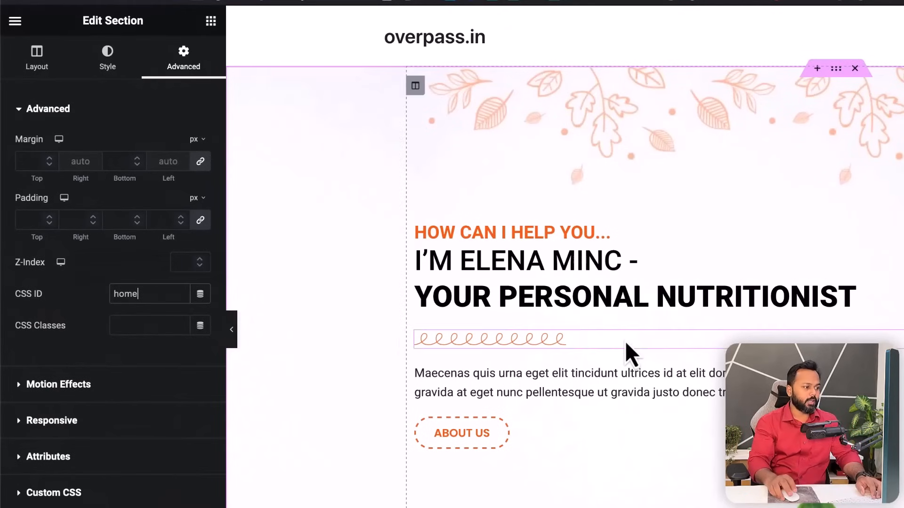
pyautogui.scroll(-5, 720, 230)
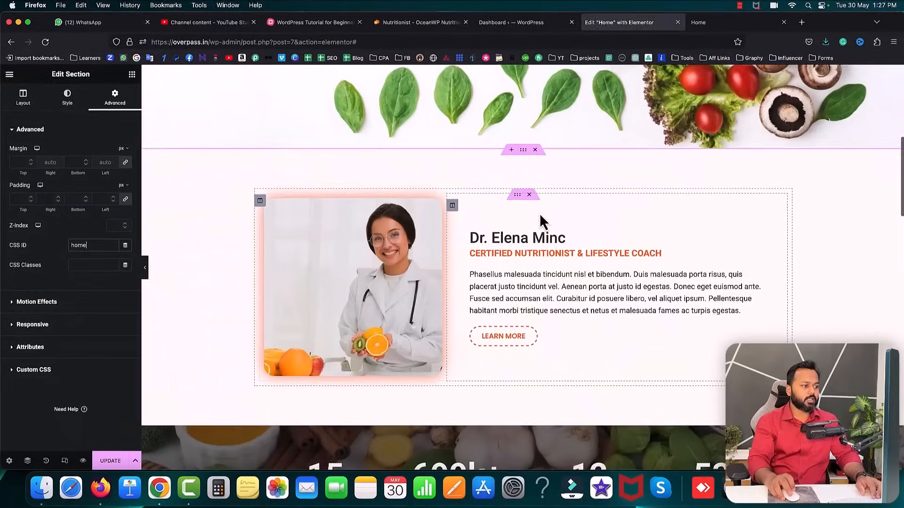
pyautogui.scroll(-1, 539, 214)
pyautogui.click(523, 143)
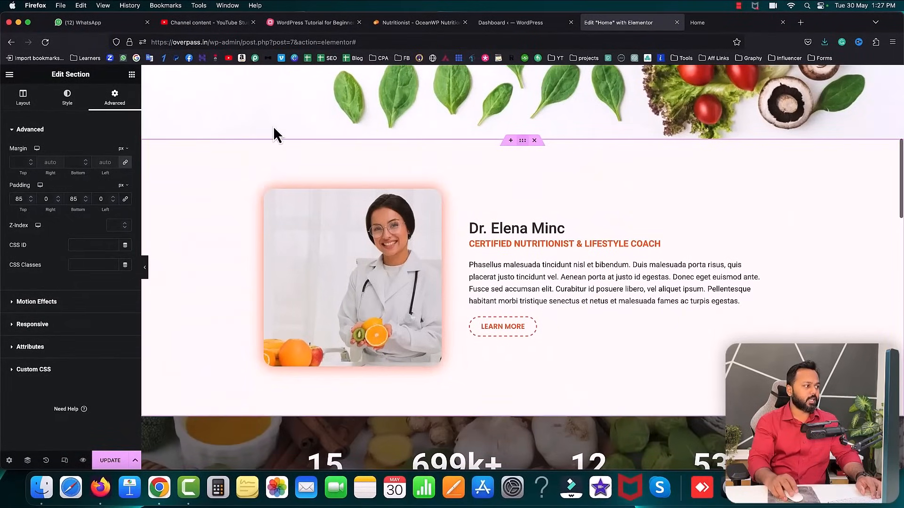
pyautogui.click(92, 246)
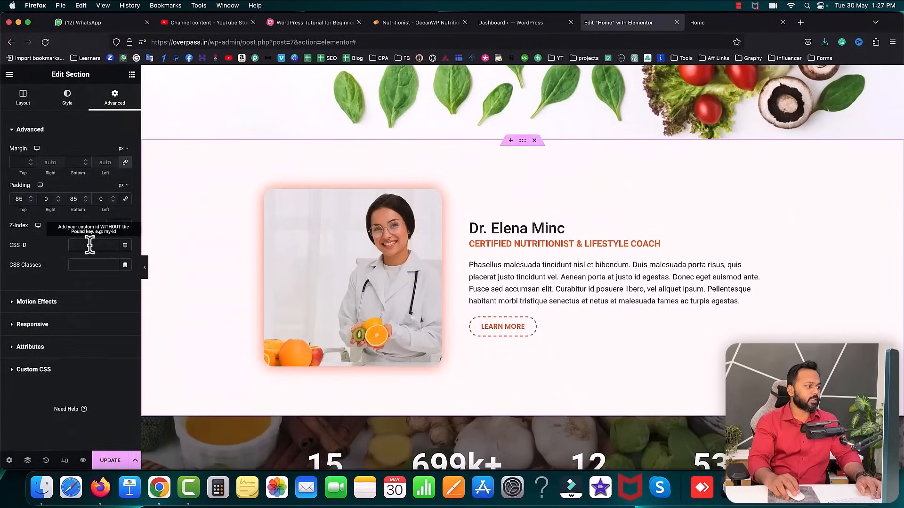
pyautogui.write('about')
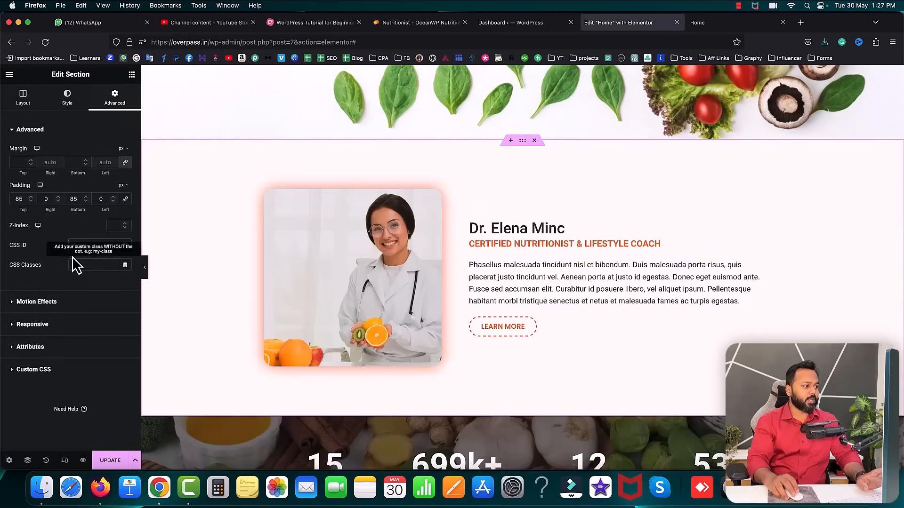
pyautogui.scroll(-5, 566, 297)
pyautogui.scroll(-5, 567, 297)
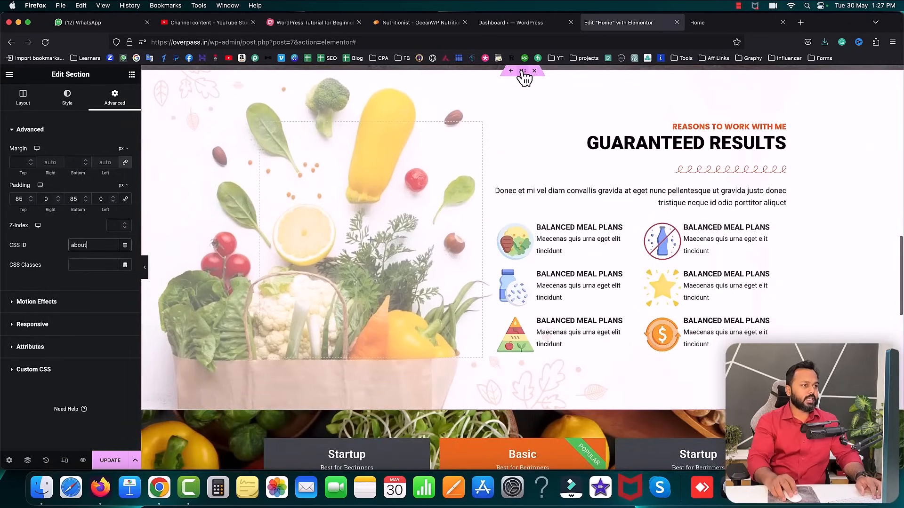
# - Set CSS IDs 'program', 'pricing' and 'contact' on the Guaranteed Results, pricing and Contact/FAQs sections
pyautogui.click(523, 72)
pyautogui.click(117, 98)
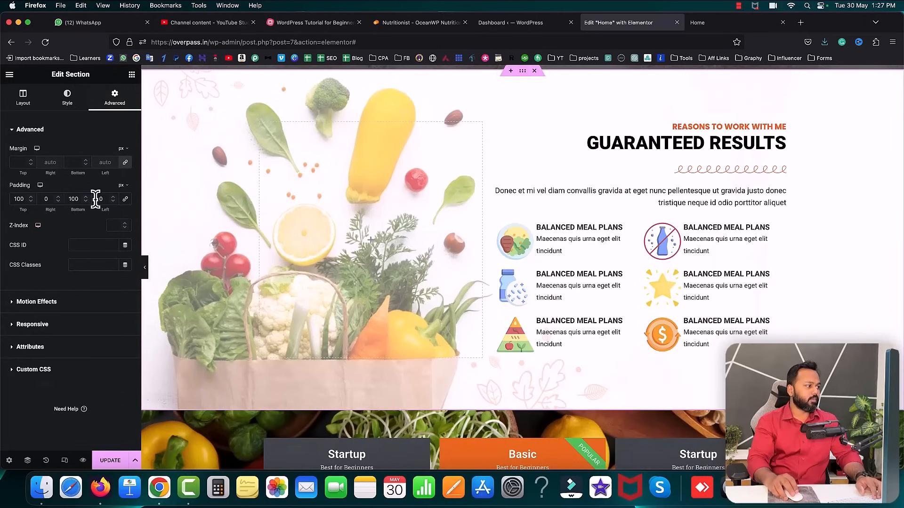
pyautogui.click(81, 244)
pyautogui.write('program')
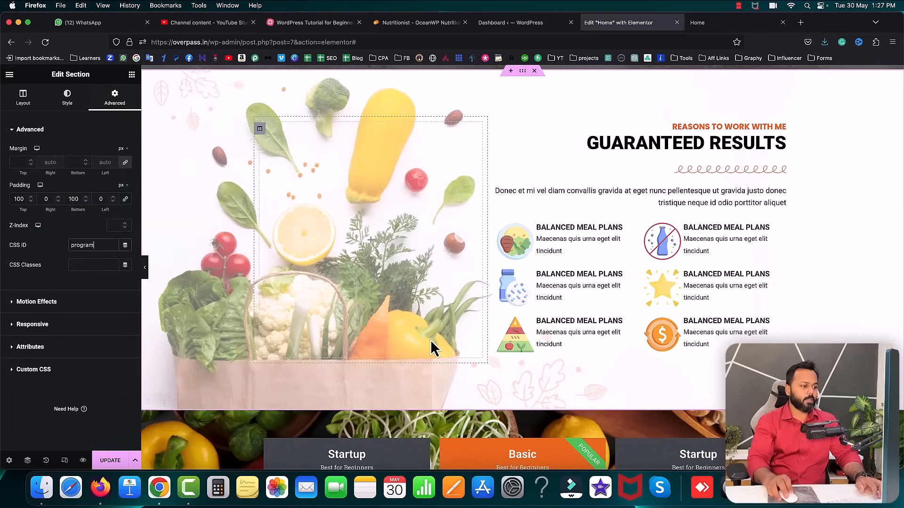
pyautogui.scroll(-5, 430, 339)
pyautogui.click(522, 260)
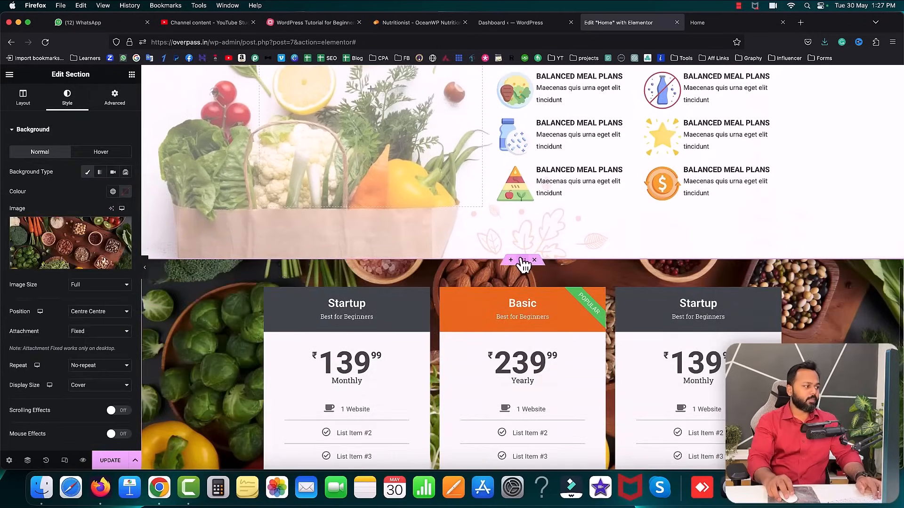
pyautogui.click(114, 97)
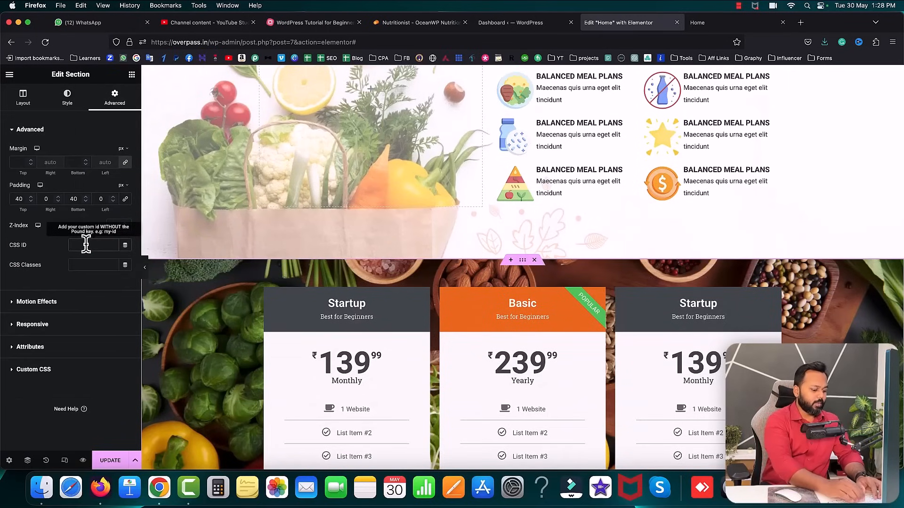
pyautogui.write('g')
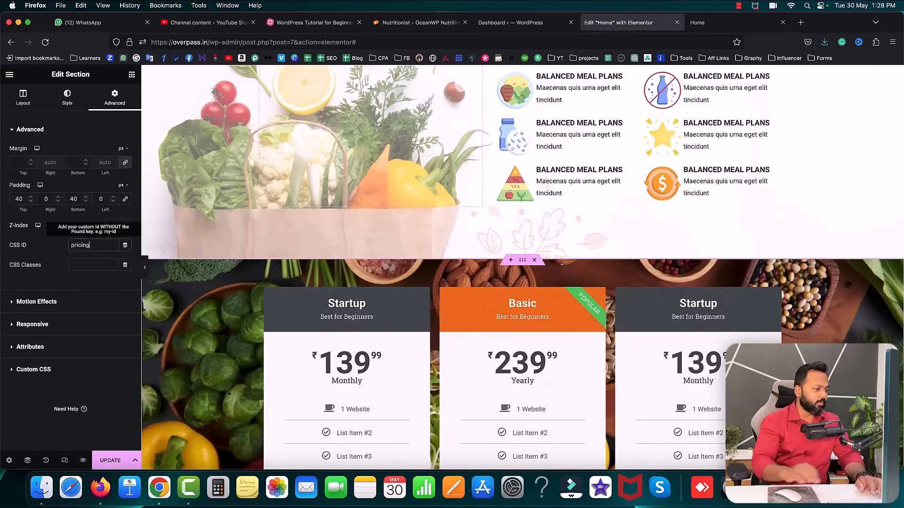
pyautogui.scroll(-8, 433, 308)
pyautogui.click(522, 213)
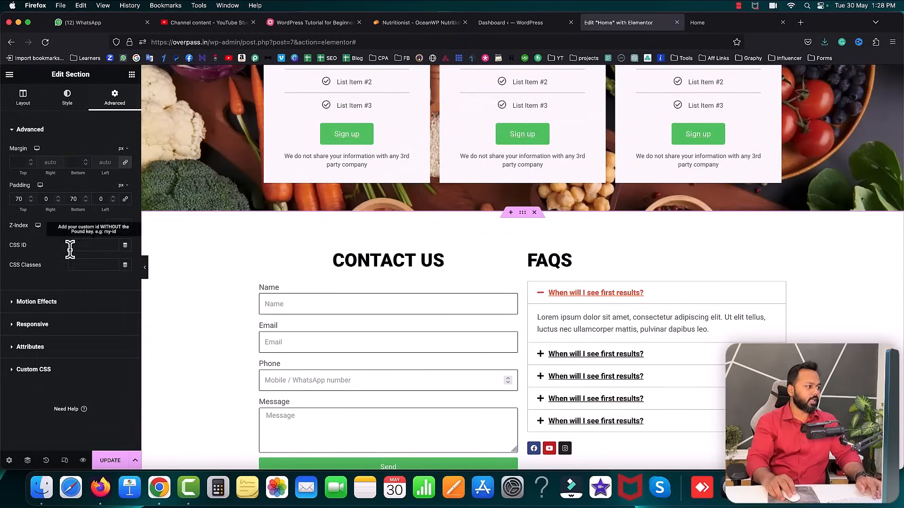
pyautogui.write('contact')
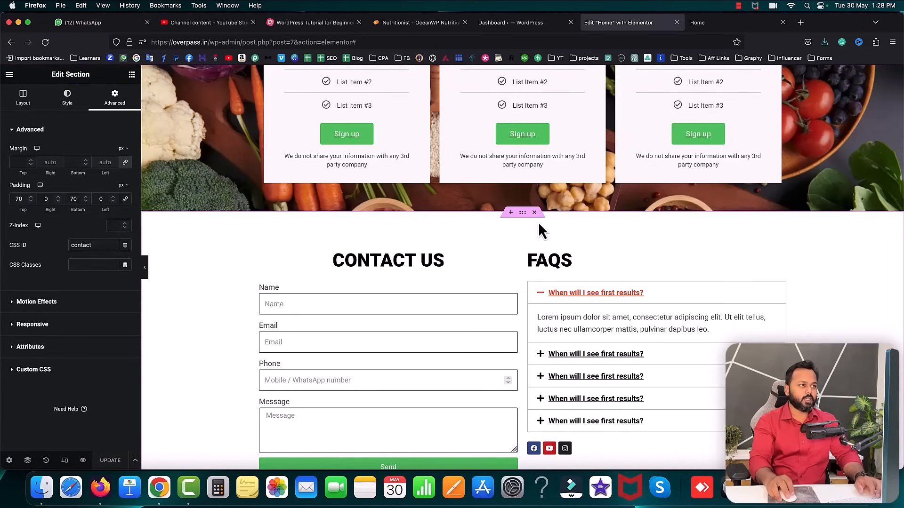
pyautogui.click(521, 24)
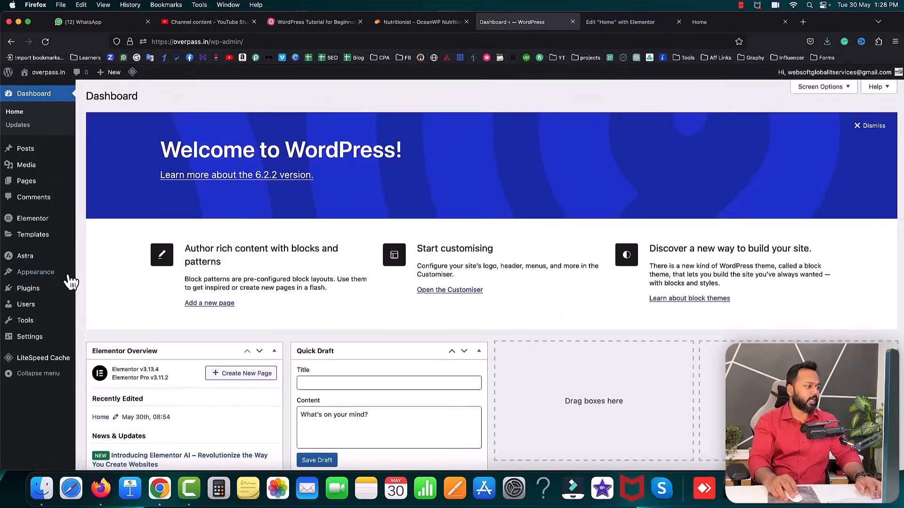
# - Create a menu named 'Main menu' assigned to the Primary Menu location
pyautogui.moveTo(53, 273)
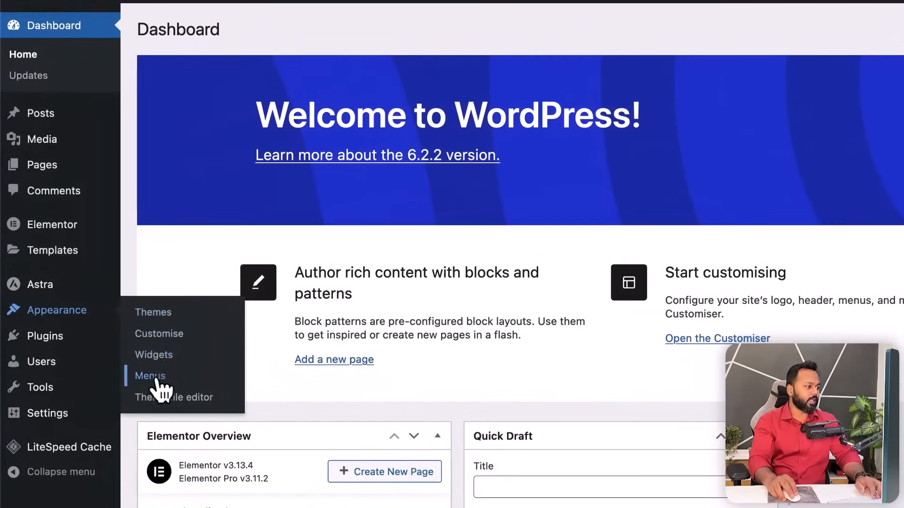
pyautogui.click(158, 379)
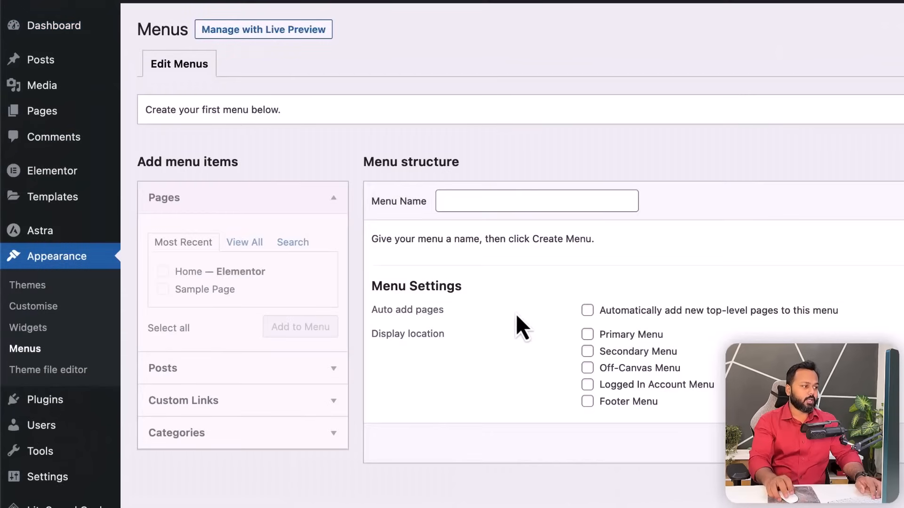
pyautogui.click(485, 201)
pyautogui.write('M')
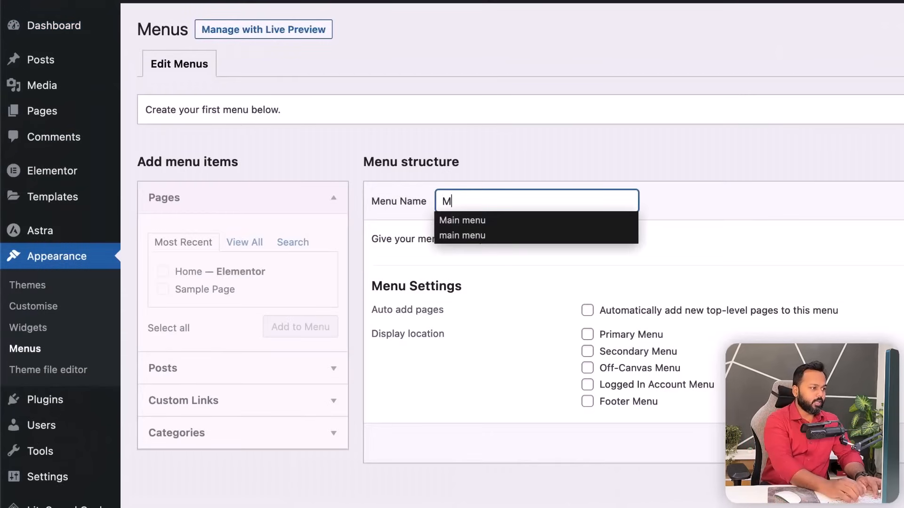
pyautogui.write('ain menu')
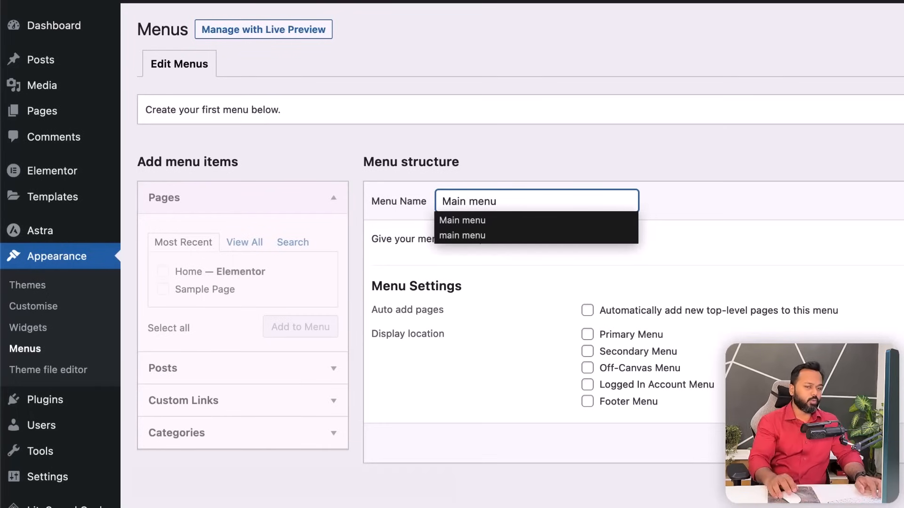
pyautogui.click(731, 245)
pyautogui.click(613, 337)
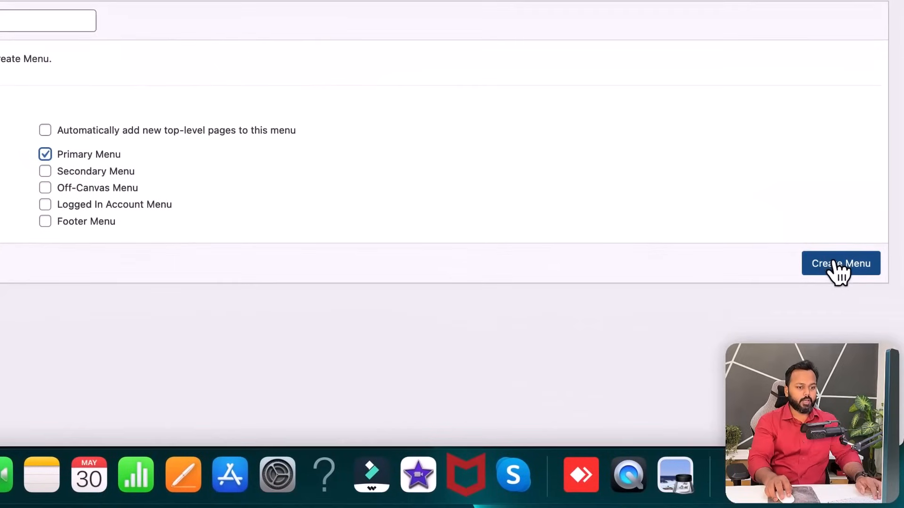
pyautogui.click(835, 263)
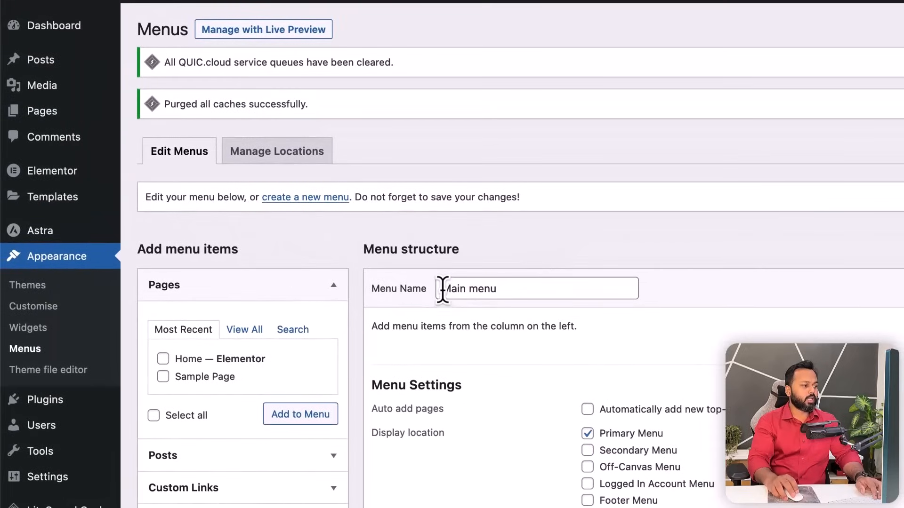
pyautogui.moveTo(441, 288); pyautogui.dragTo(509, 288)
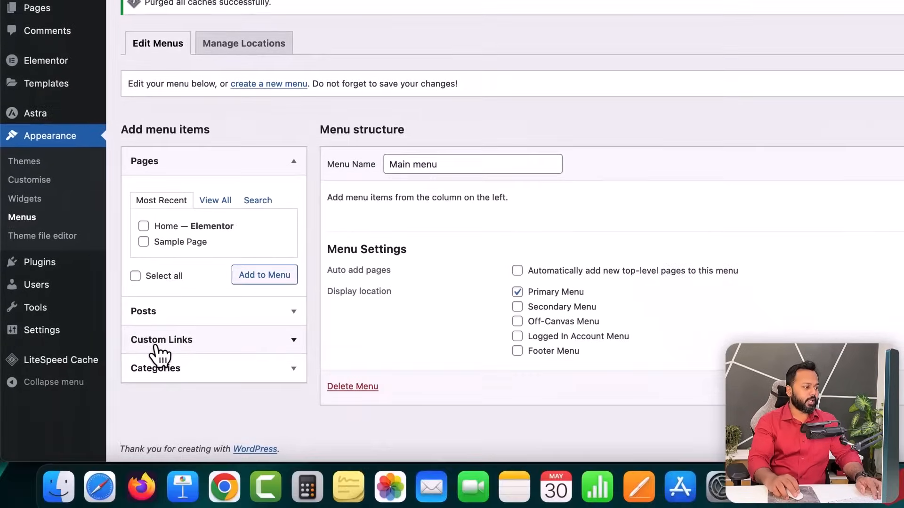
# - Start a 'Home' custom link, pasting the copied site address plus /# as its URL
pyautogui.click(195, 337)
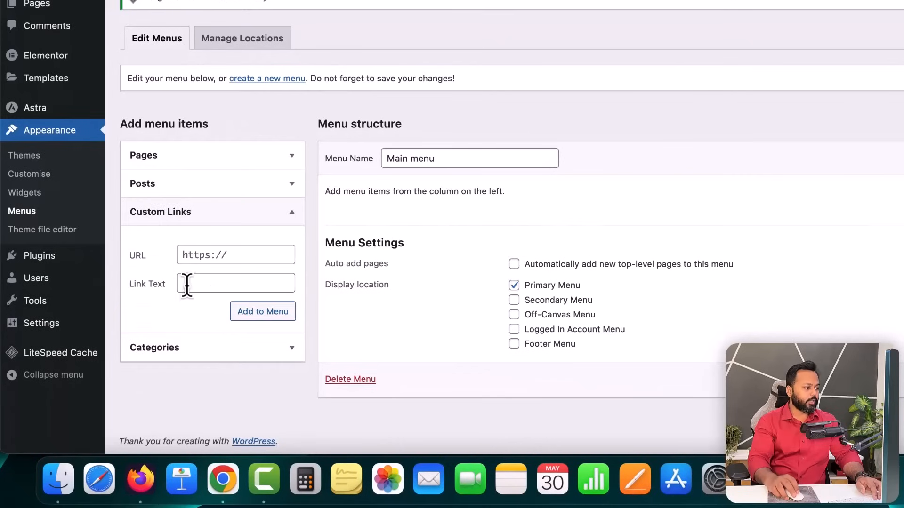
pyautogui.click(196, 283)
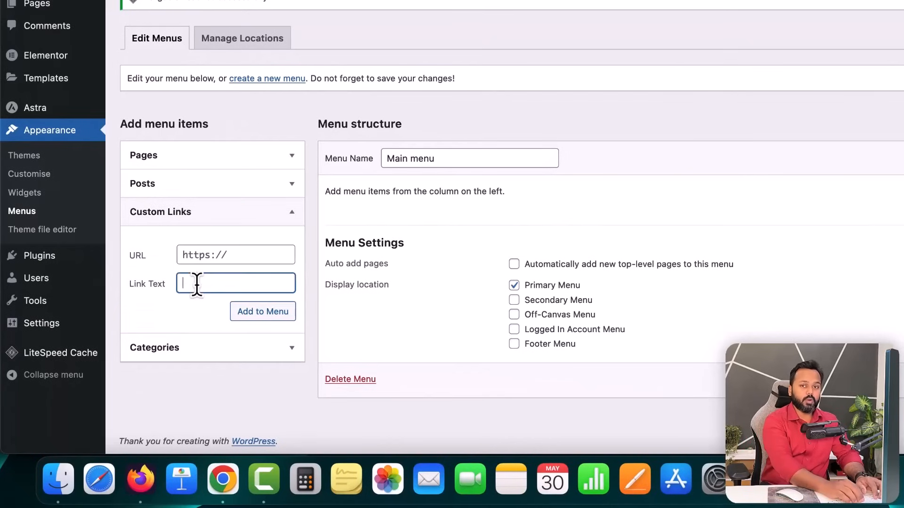
pyautogui.write('Home')
pyautogui.click(197, 256)
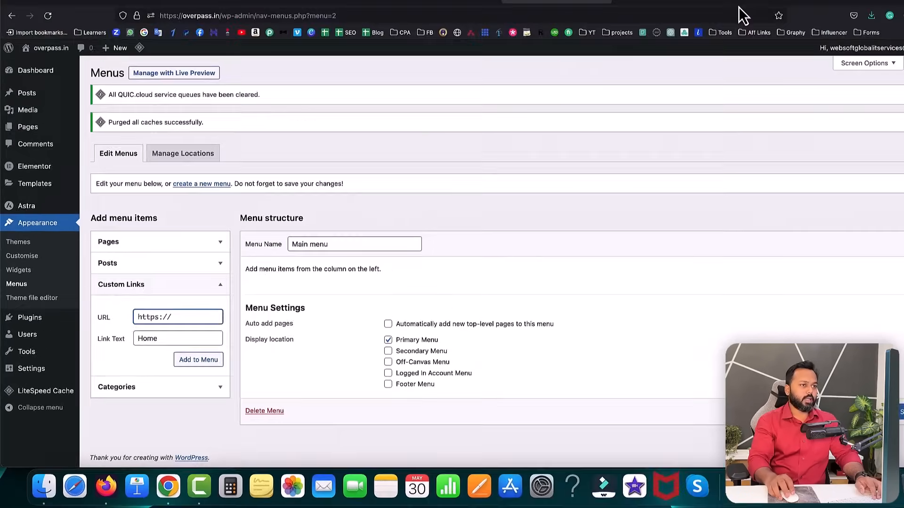
pyautogui.click(725, 22)
pyautogui.click(195, 41)
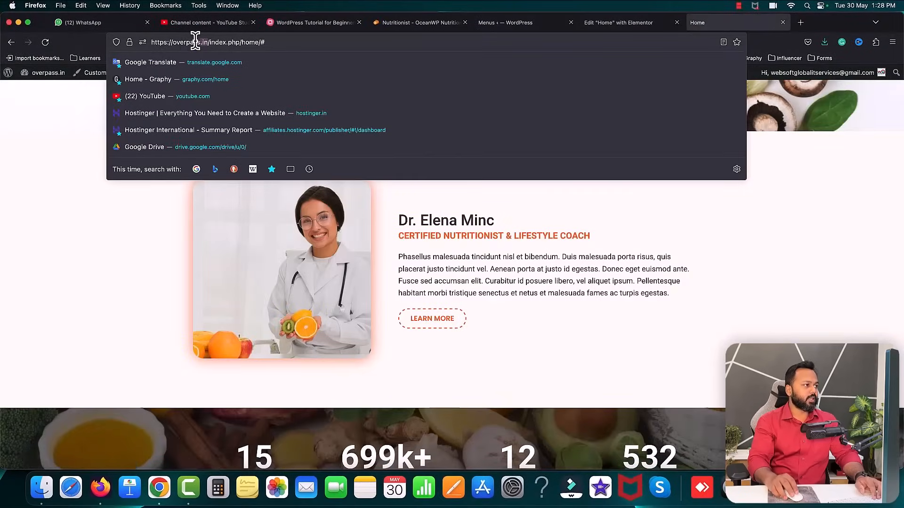
pyautogui.rightClick(156, 43)
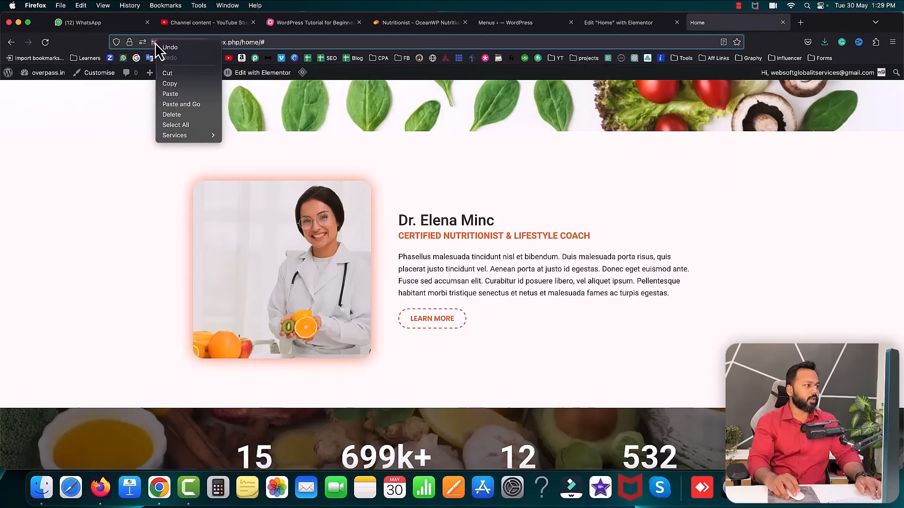
pyautogui.click(172, 84)
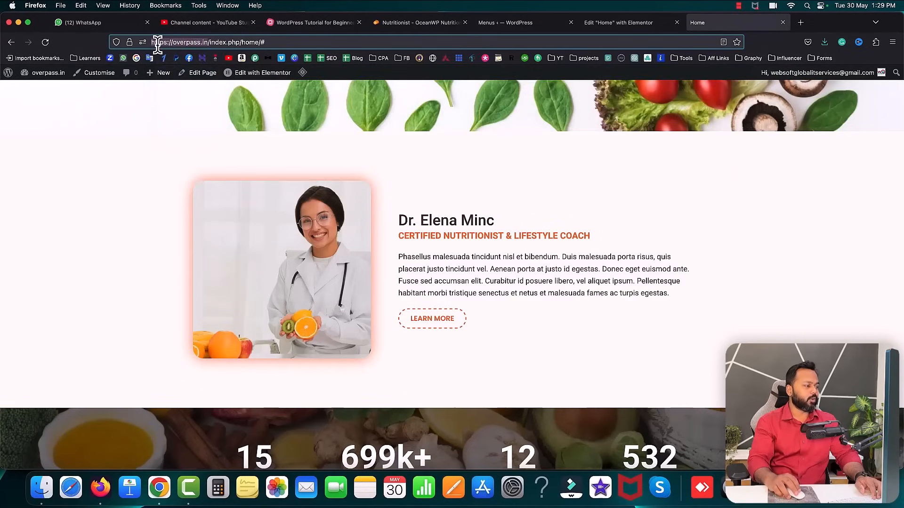
pyautogui.click(499, 26)
pyautogui.click(159, 329)
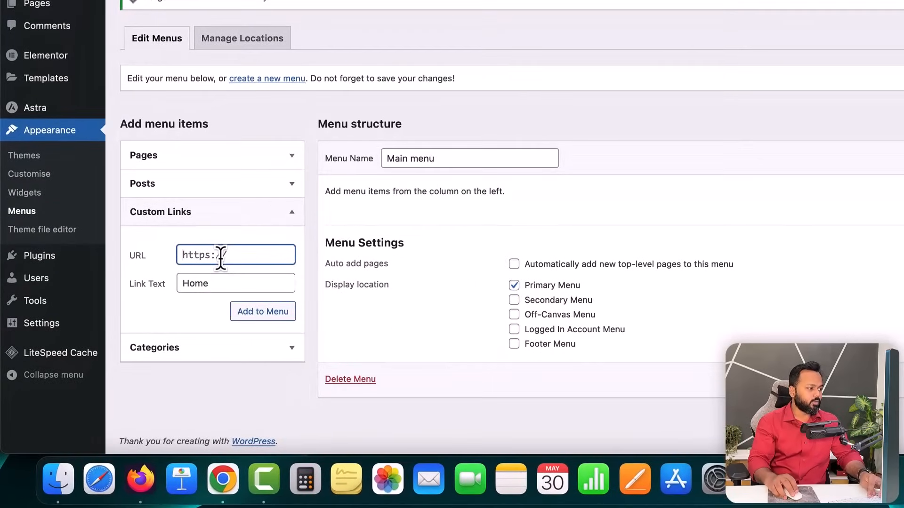
pyautogui.press('super+v')
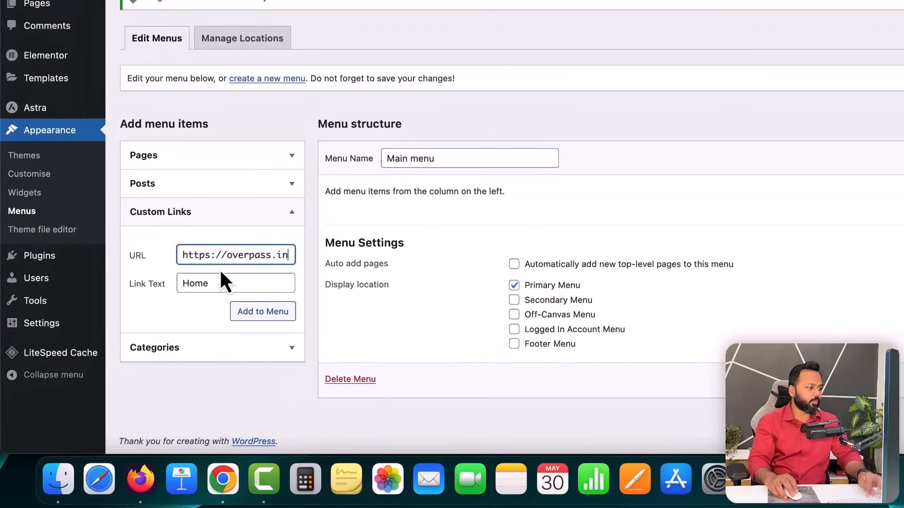
pyautogui.write('/')
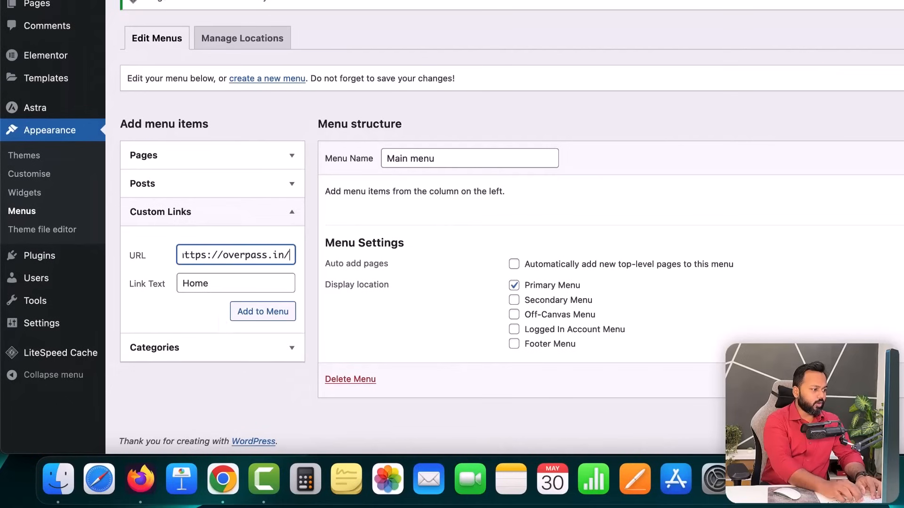
pyautogui.write('#')
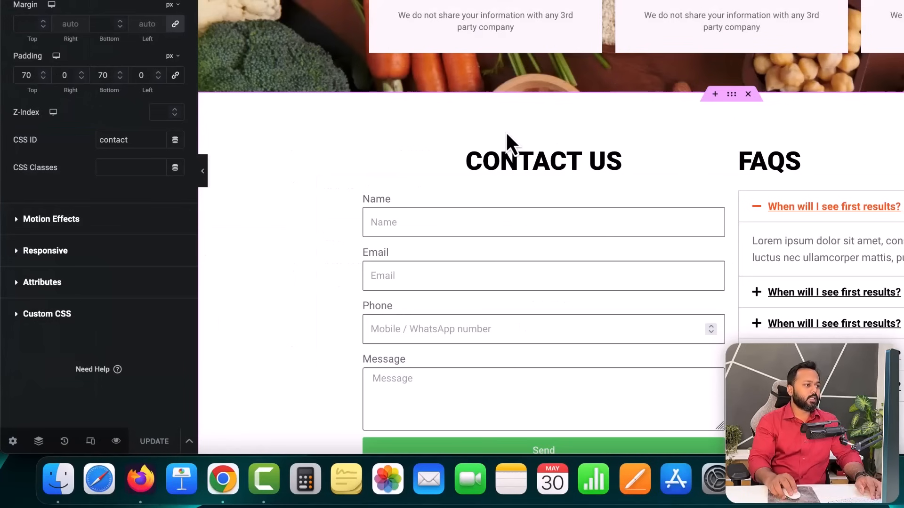
# - Finish the URL with the hero's 'home' ID and add the Home link to the menu
pyautogui.scroll(15, 505, 131)
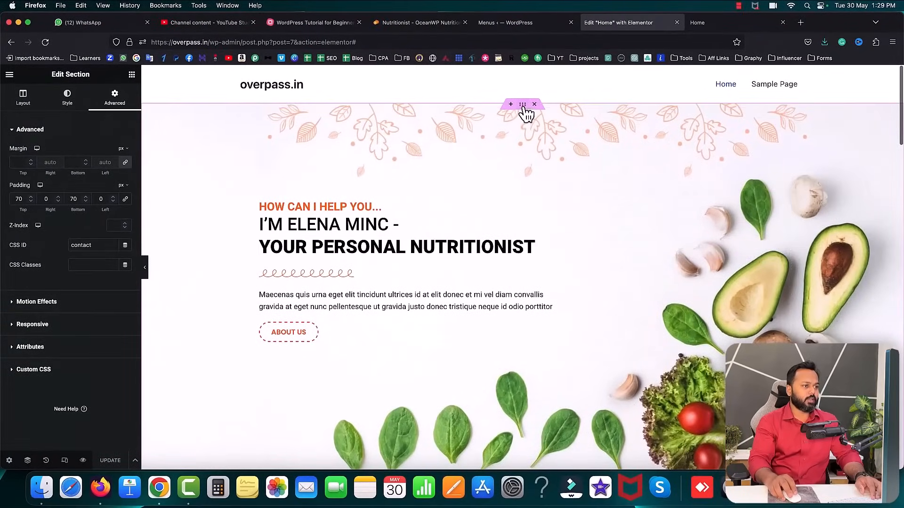
pyautogui.click(524, 107)
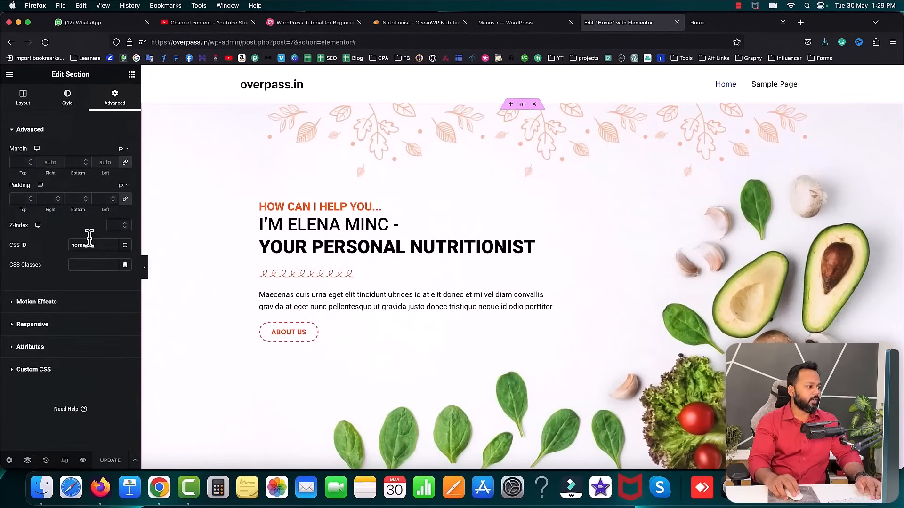
pyautogui.click(82, 244)
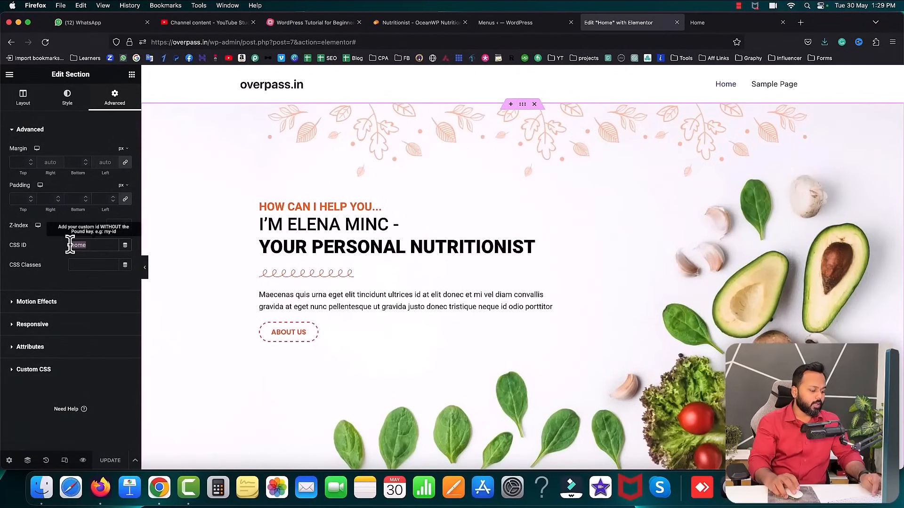
pyautogui.click(524, 23)
pyautogui.click(205, 327)
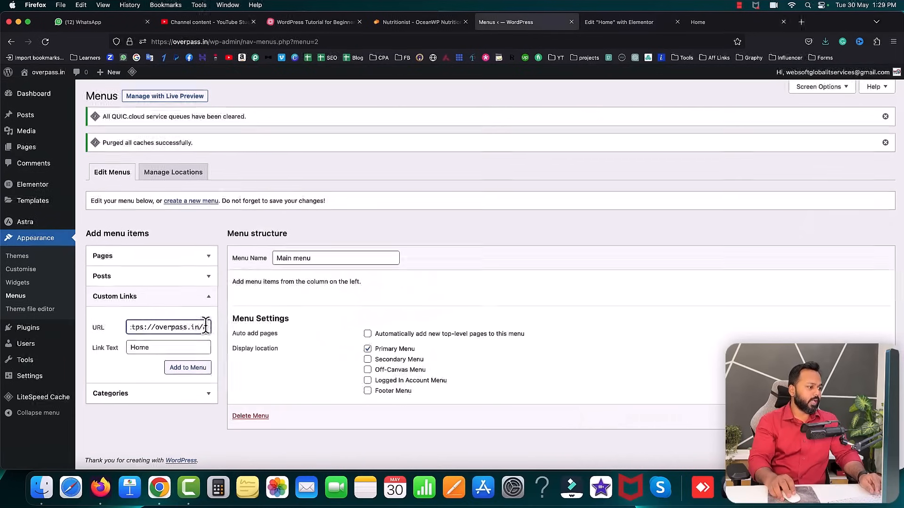
pyautogui.write('home')
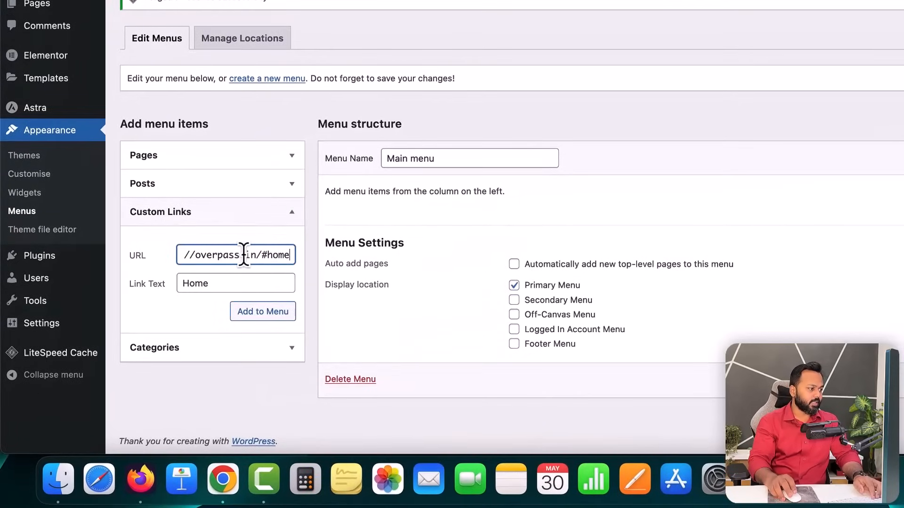
pyautogui.click(262, 312)
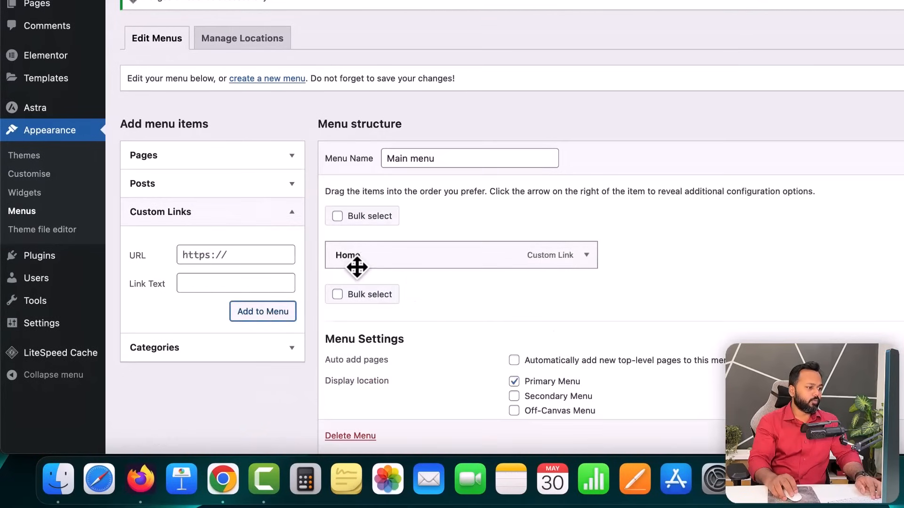
# - Add an 'About me' custom link pointing to overpass.in/#about to the Main menu
pyautogui.click(272, 282)
pyautogui.write('About me')
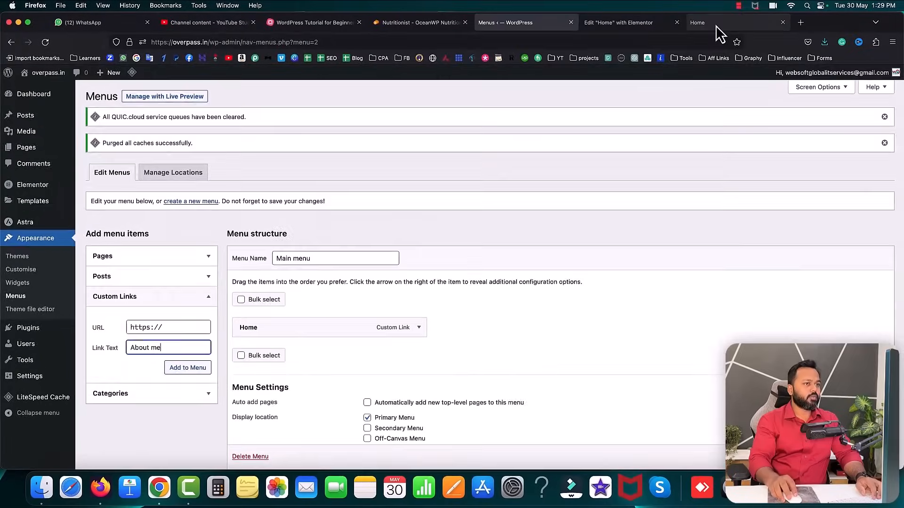
pyautogui.click(713, 22)
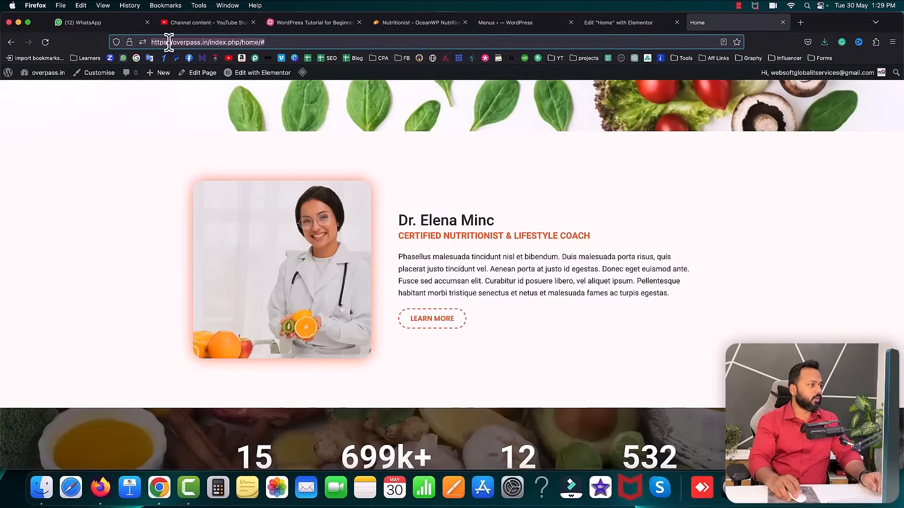
pyautogui.click(168, 42)
pyautogui.click(530, 25)
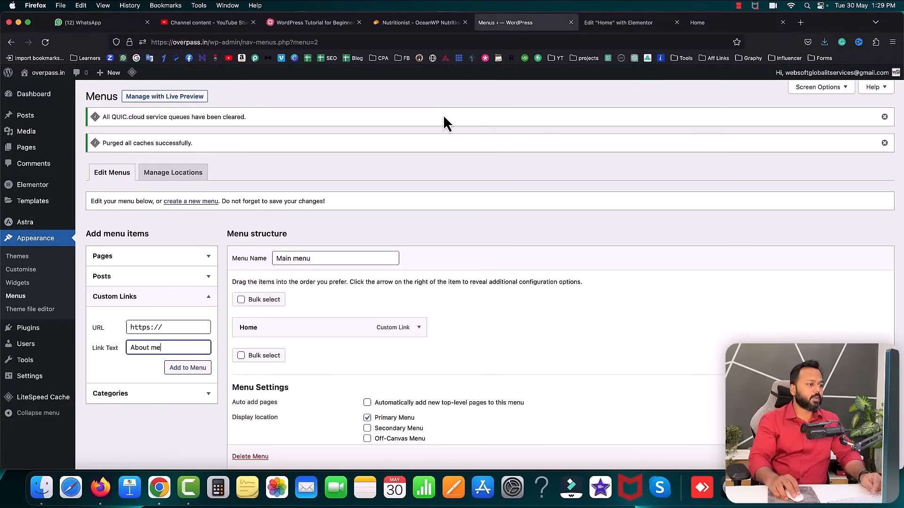
pyautogui.click(155, 327)
pyautogui.write('overpass.in')
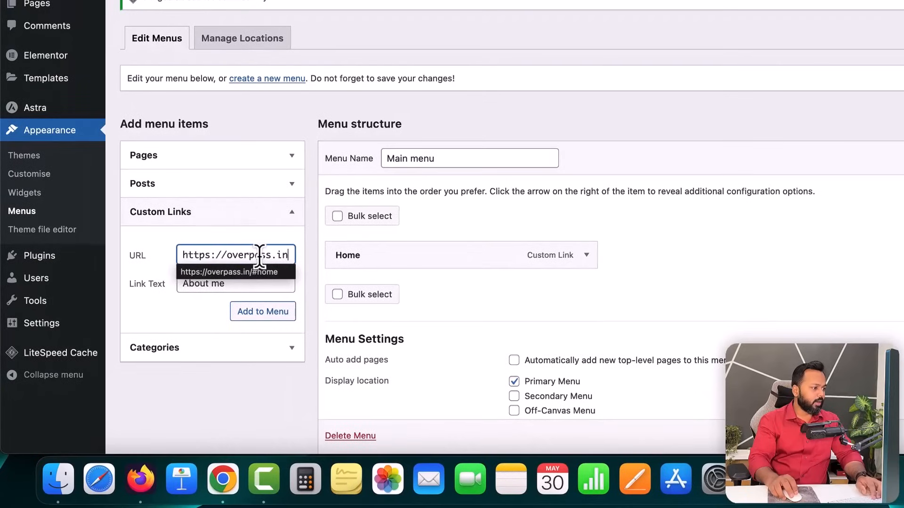
pyautogui.write('/#about')
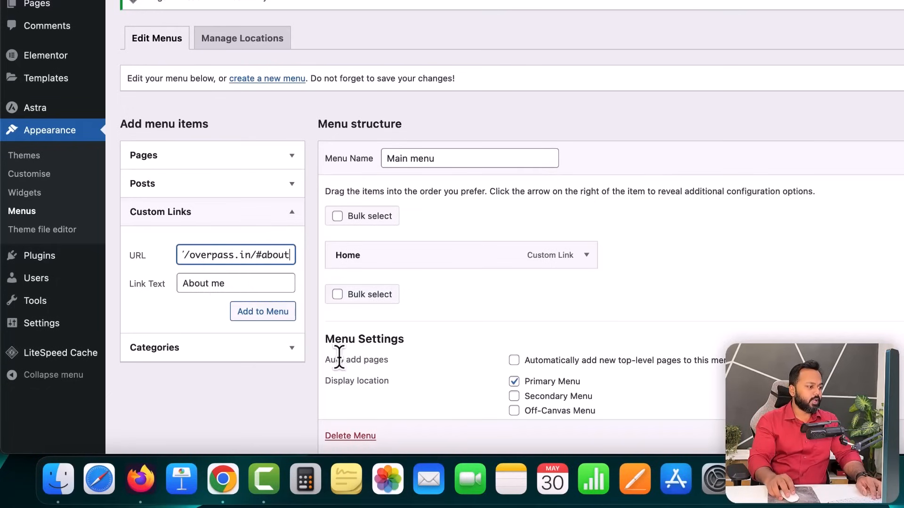
pyautogui.click(265, 313)
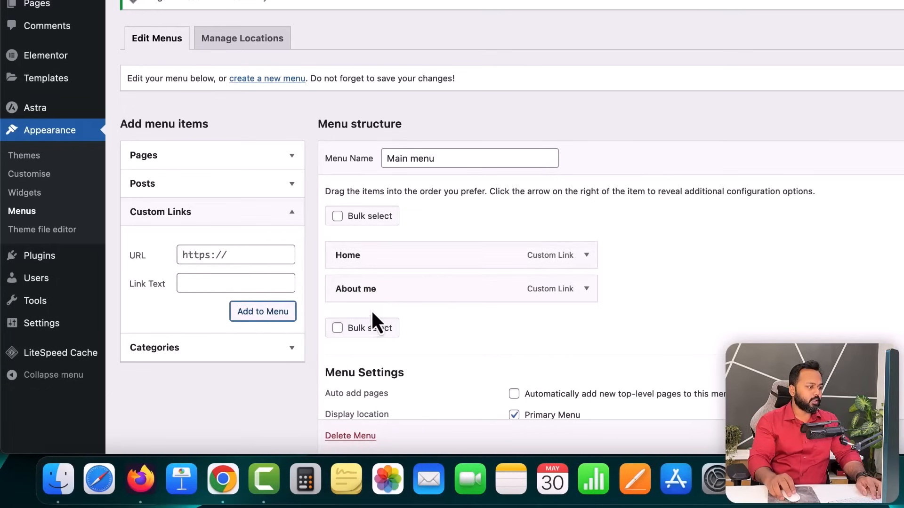
# - Add an 'Our Programs' custom link pointing to the homepage's programs section
pyautogui.click(229, 255)
pyautogui.write('everpass.in')
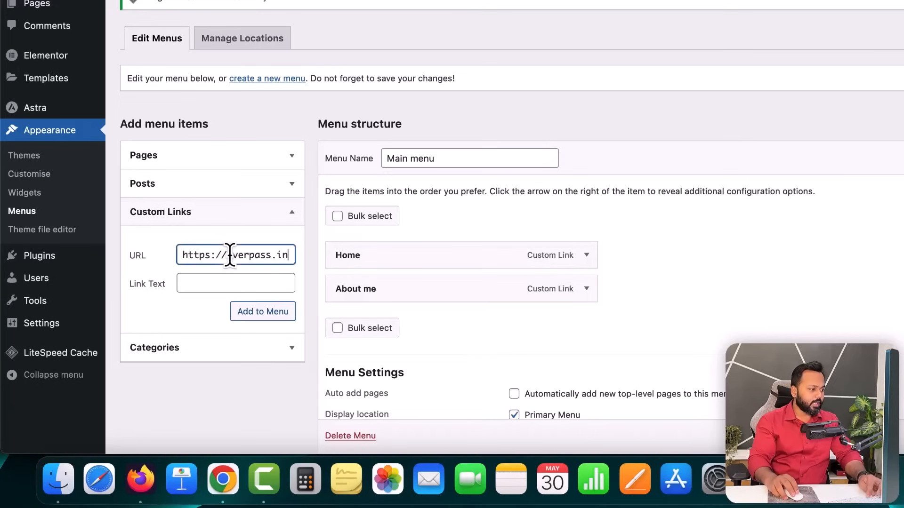
pyautogui.write('/')
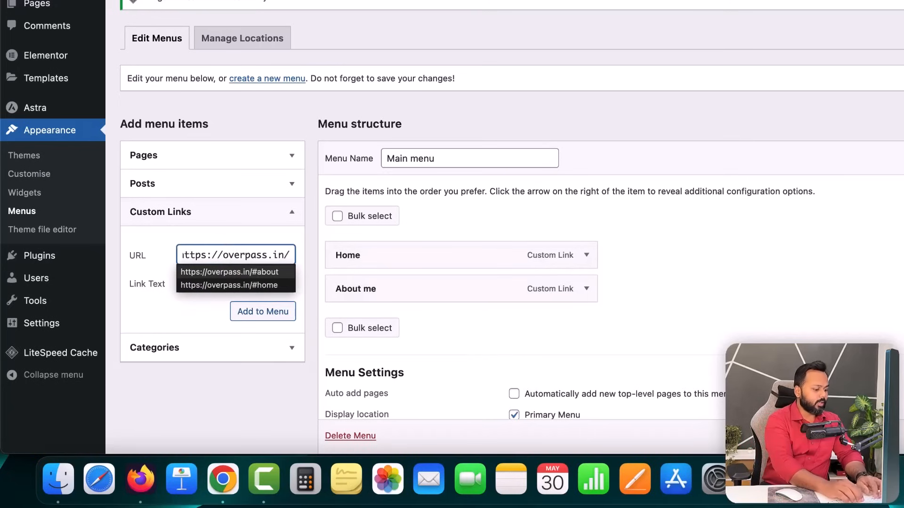
pyautogui.write('#pra')
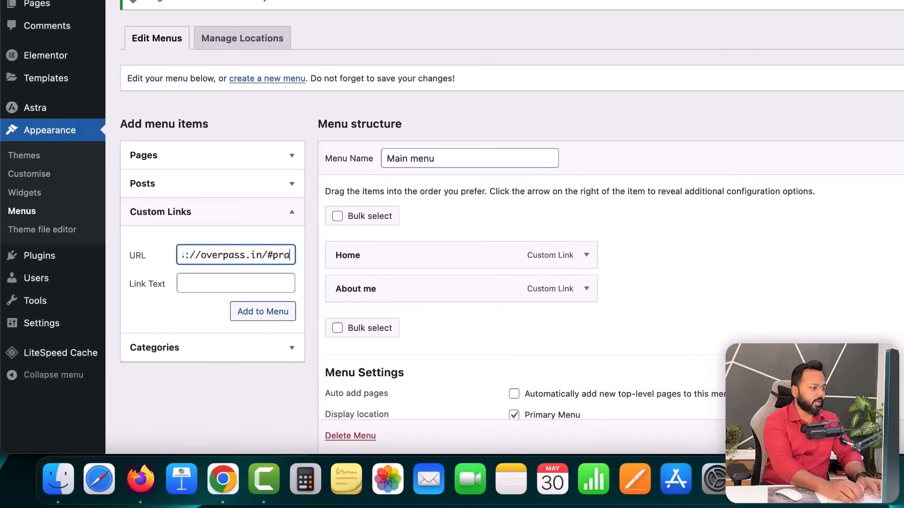
pyautogui.write('gram')
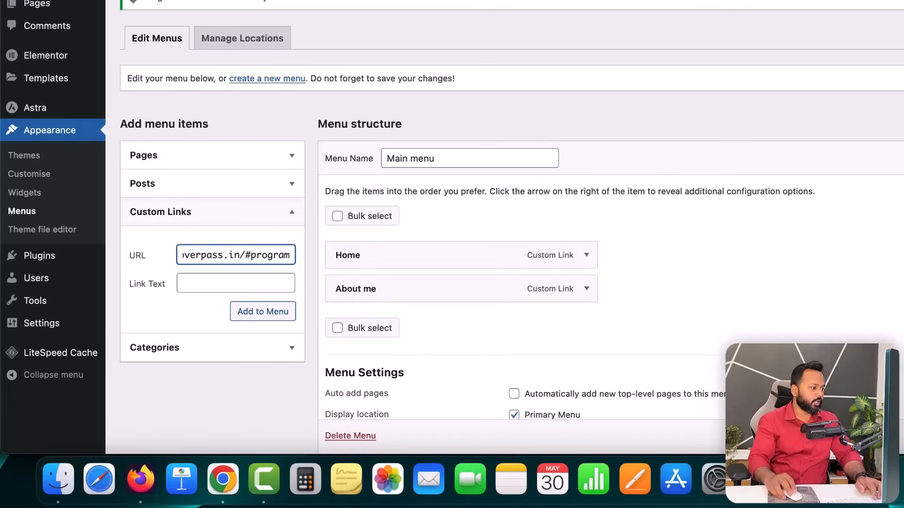
pyautogui.click(234, 283)
pyautogui.write('Our Programs')
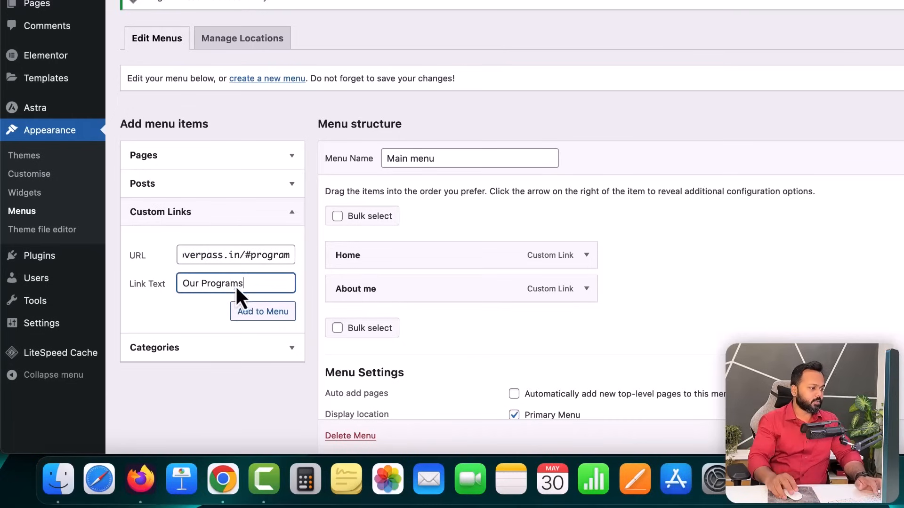
pyautogui.click(250, 312)
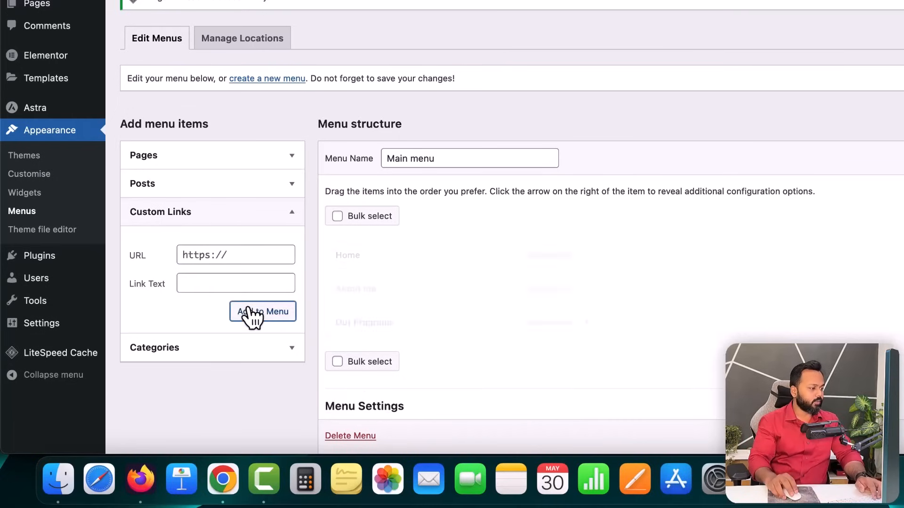
# - Add a 'Pricing Plans' custom link pointing to the site address plus /#pricing
pyautogui.click(238, 258)
pyautogui.press('super+v')
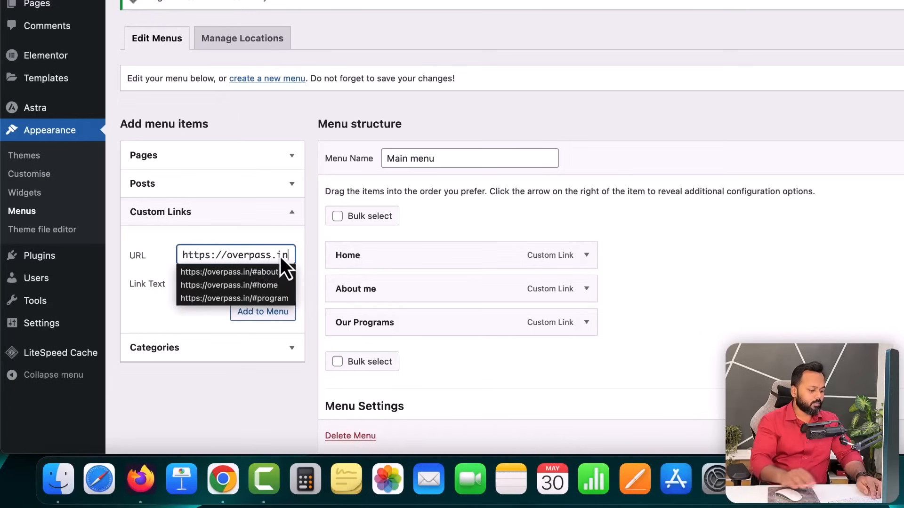
pyautogui.write('/#')
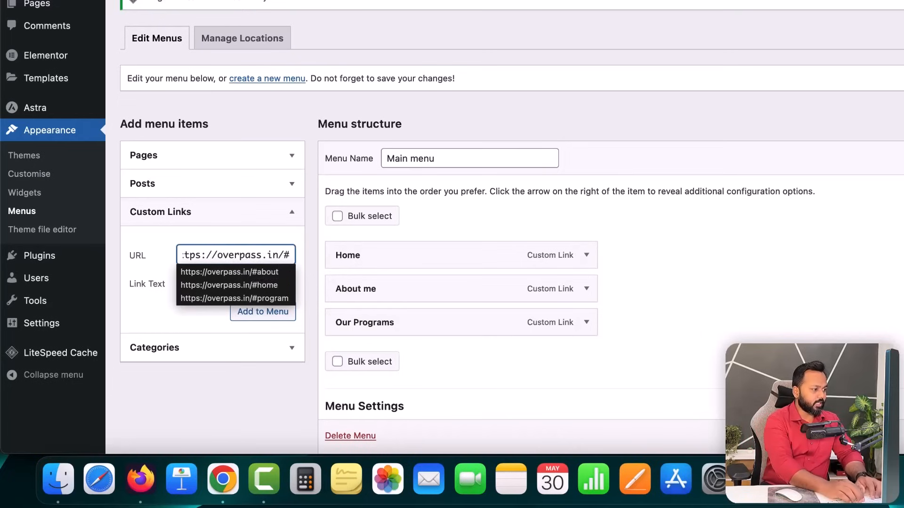
pyautogui.write('pricing')
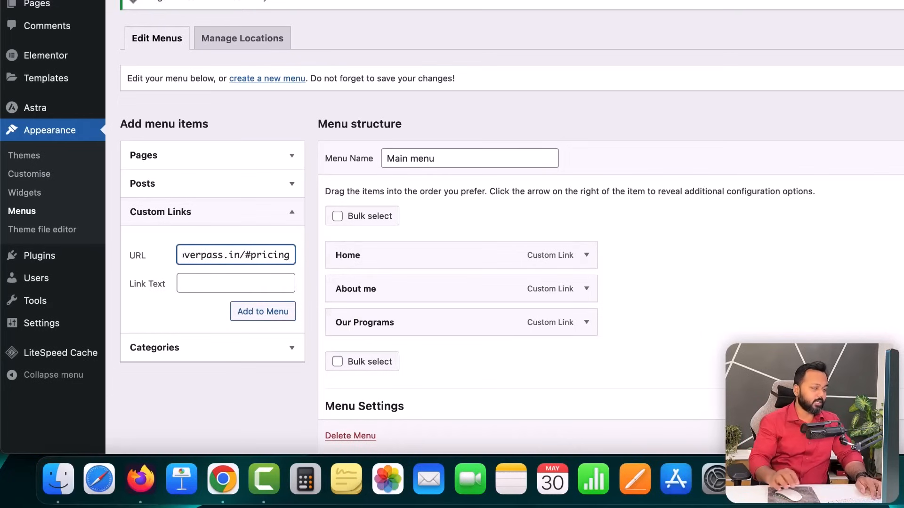
pyautogui.click(246, 283)
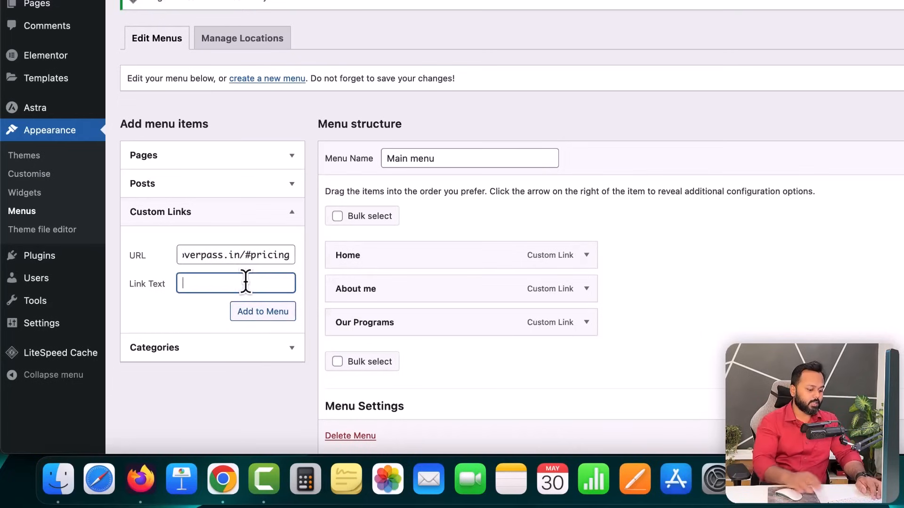
pyautogui.write('Pricing')
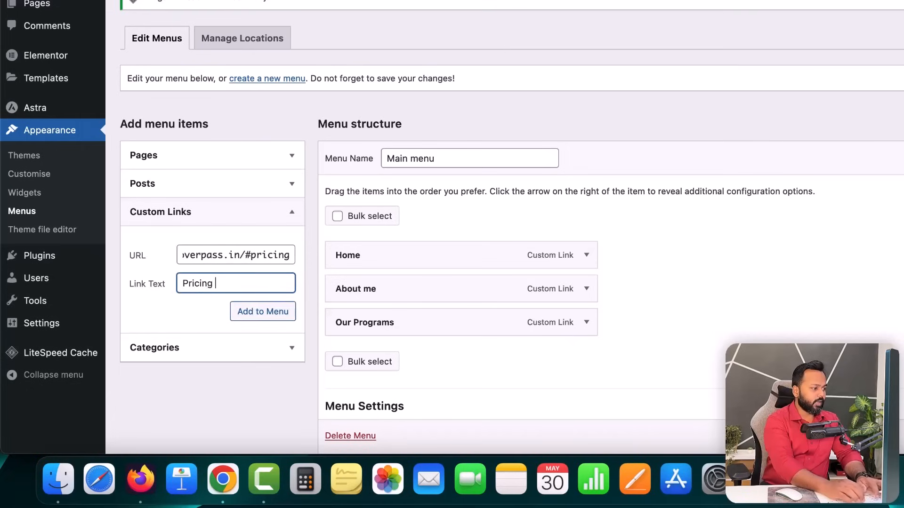
pyautogui.write(' Plans')
pyautogui.click(274, 314)
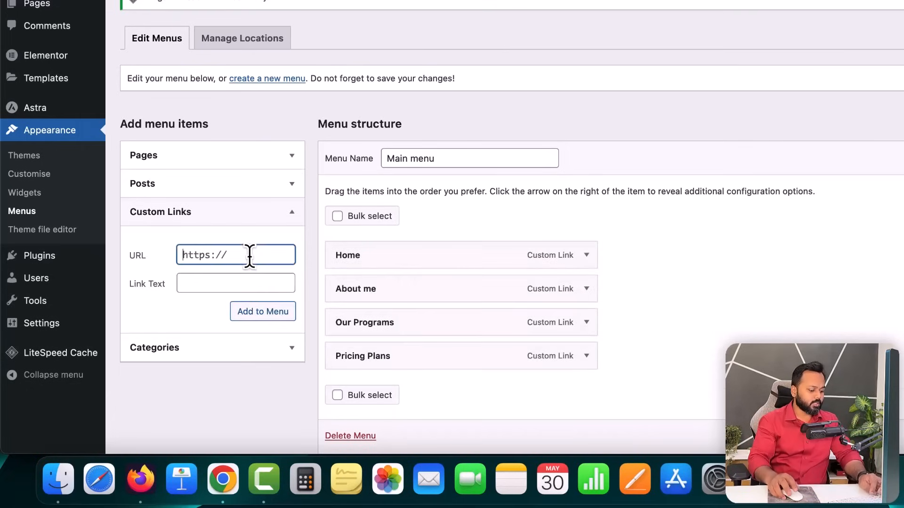
# - Add a 'Contact me' custom link pointing to the site address plus /#contact
pyautogui.write('https://overpass.in')
pyautogui.write('/#c')
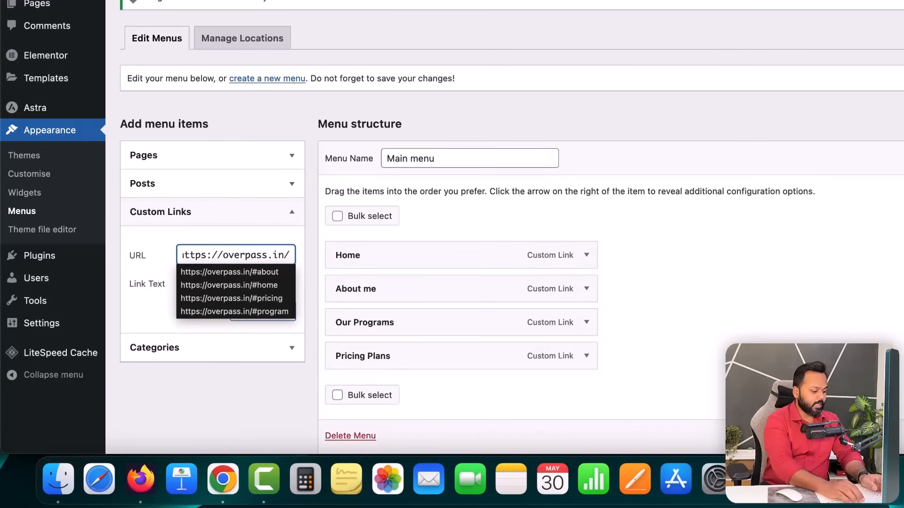
pyautogui.write('ontact')
pyautogui.press('Tab')
pyautogui.write('Contact me')
pyautogui.click(277, 316)
pyautogui.scroll(-5, 554, 357)
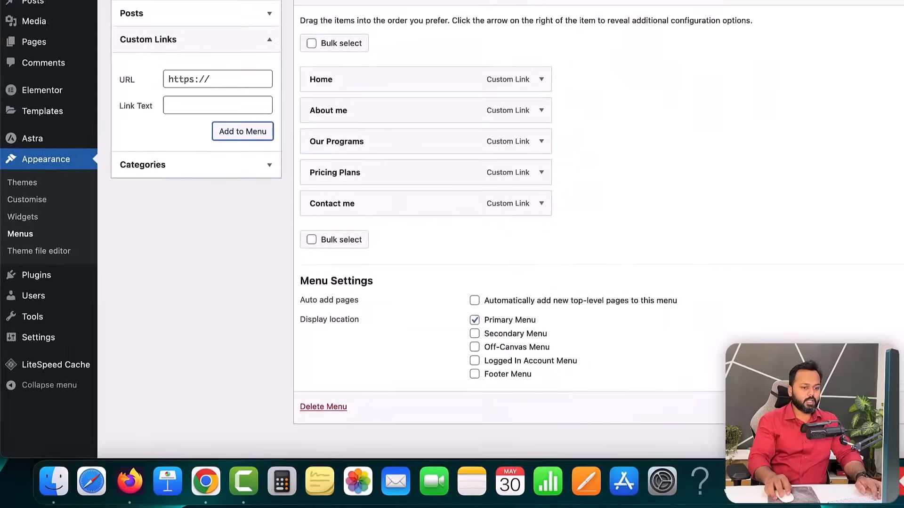
# - Save the Main menu and reload the live homepage to show the new menu
pyautogui.click(867, 428)
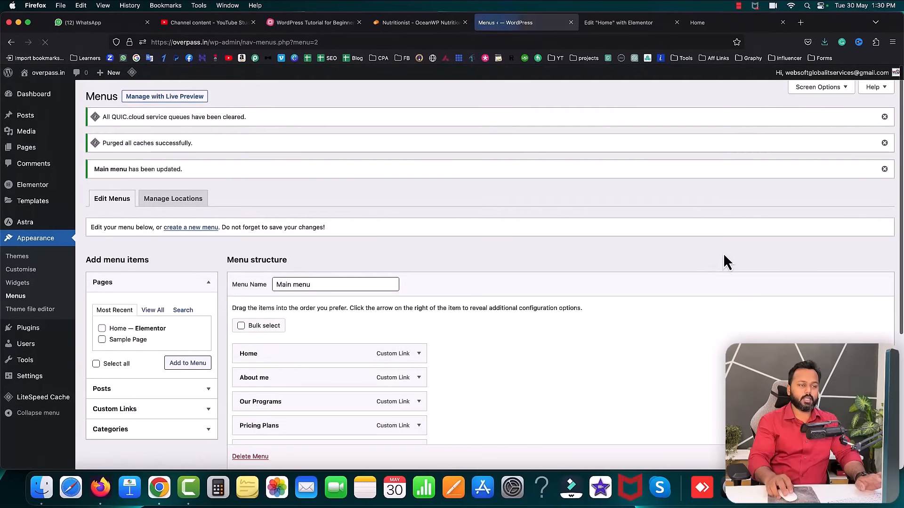
pyautogui.click(706, 23)
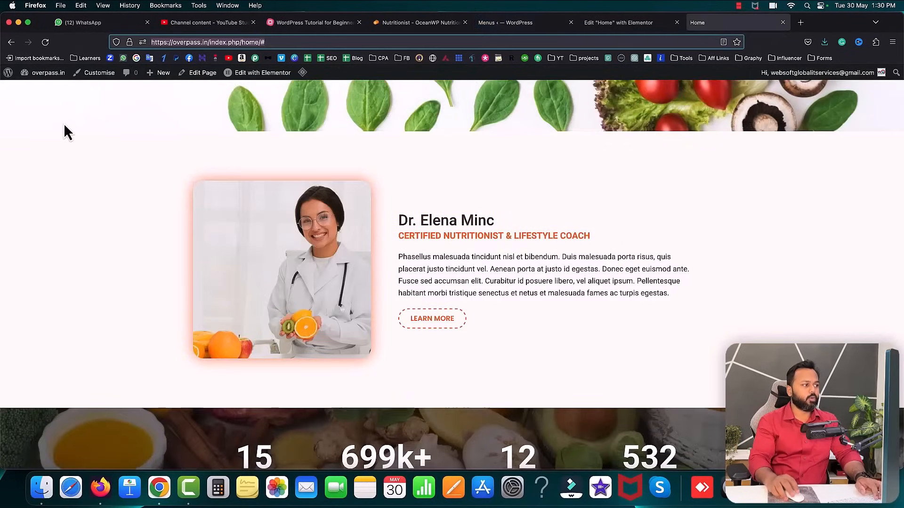
pyautogui.click(44, 42)
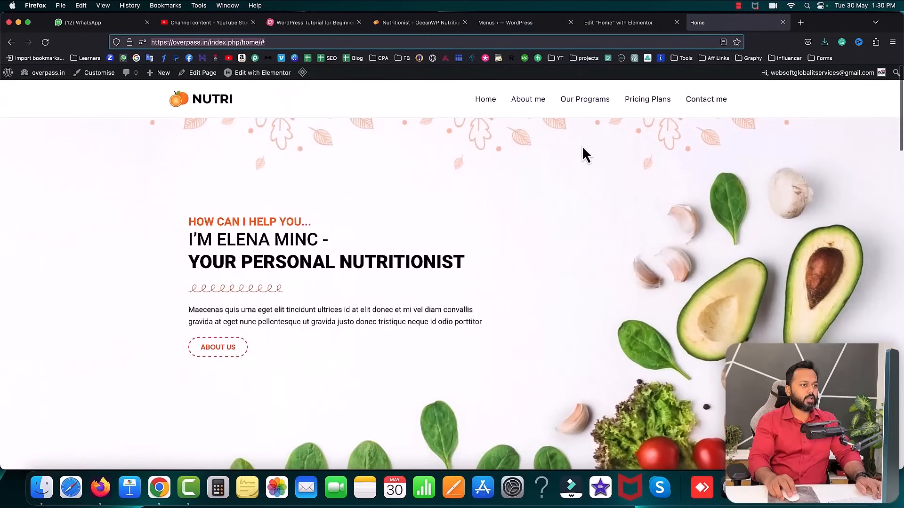
# - Test the Our Programs, Contact me and top menu anchors, then return to the mind map
pyautogui.click(588, 104)
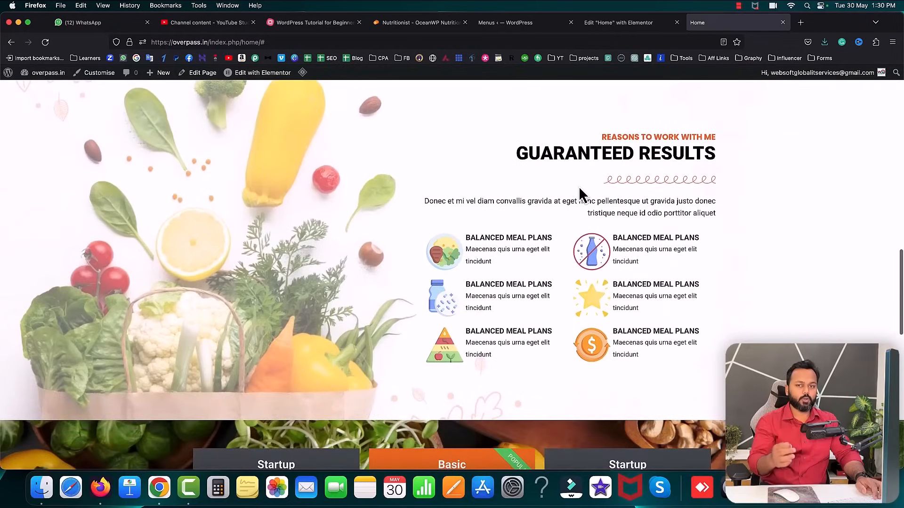
pyautogui.scroll(8, 578, 186)
pyautogui.scroll(10, 578, 185)
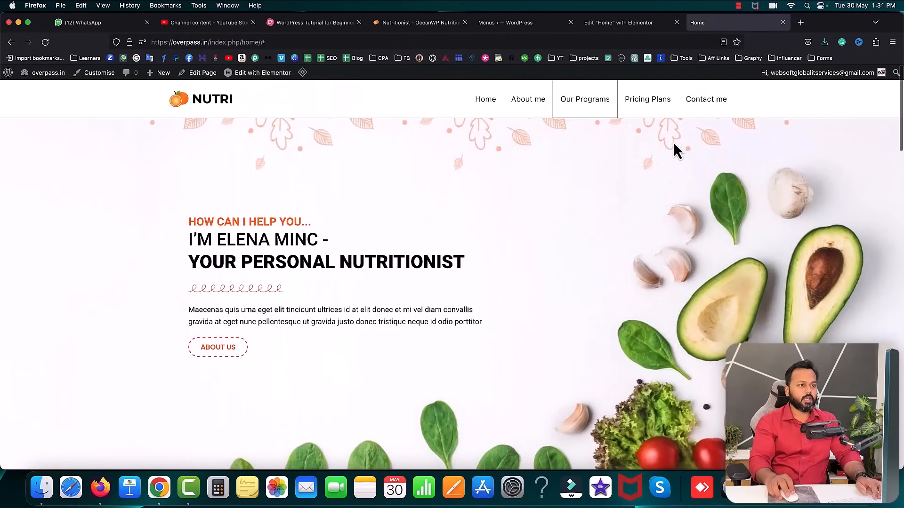
pyautogui.click(702, 104)
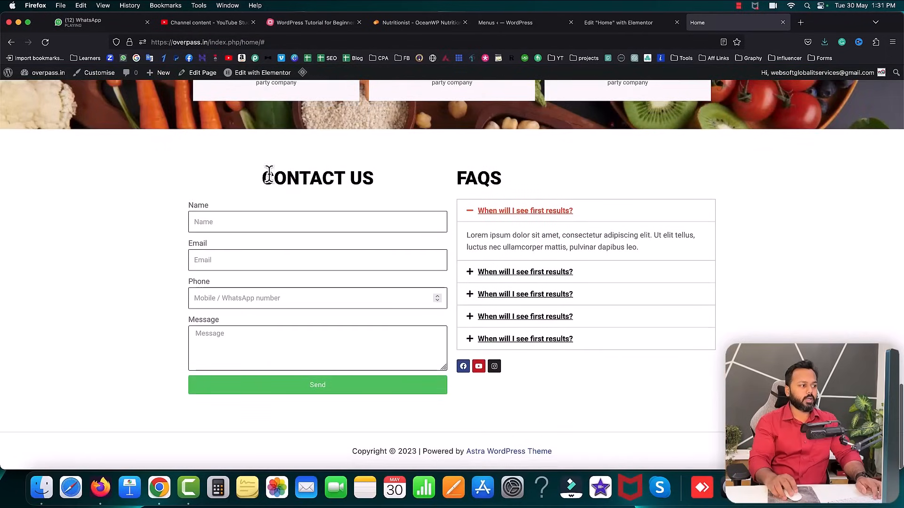
pyautogui.scroll(15, 262, 178)
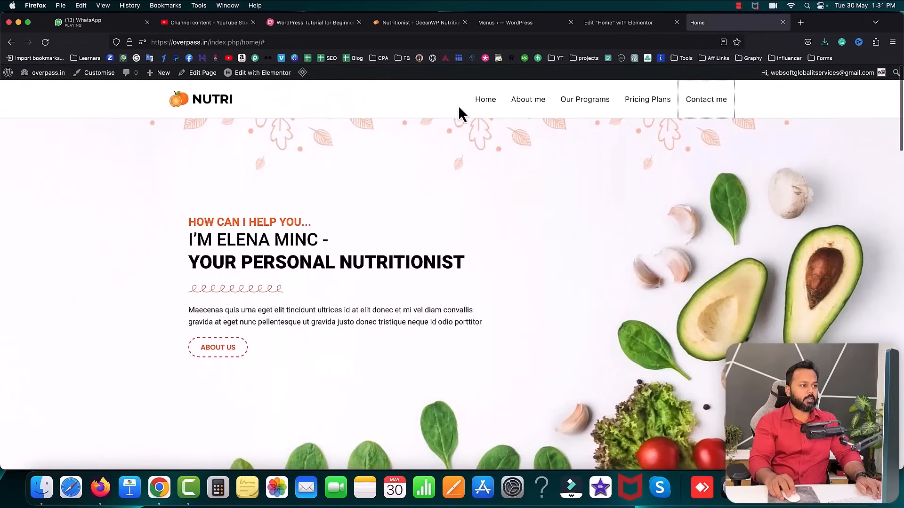
pyautogui.click(487, 106)
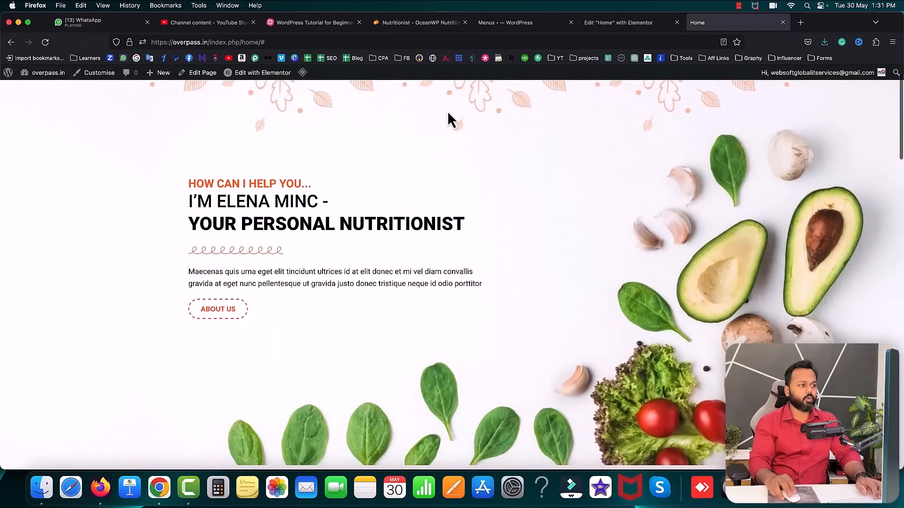
pyautogui.scroll(2, 452, 118)
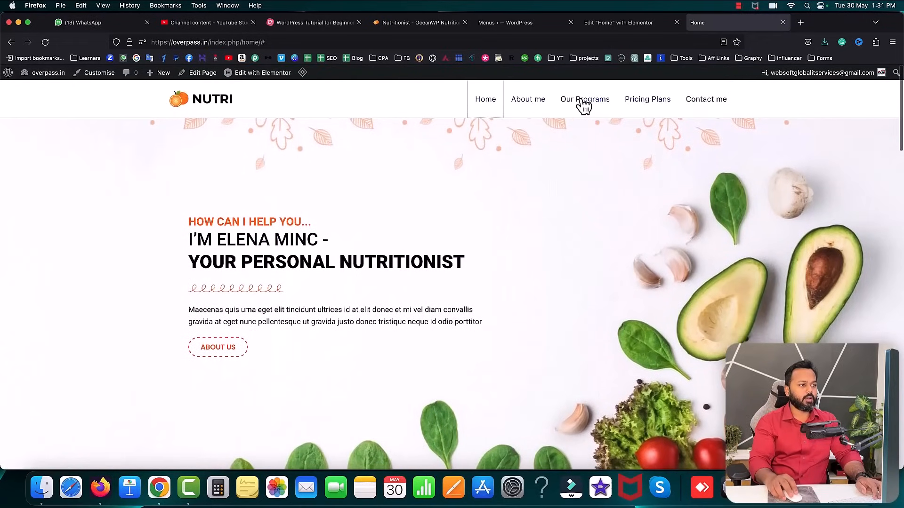
pyautogui.click(571, 100)
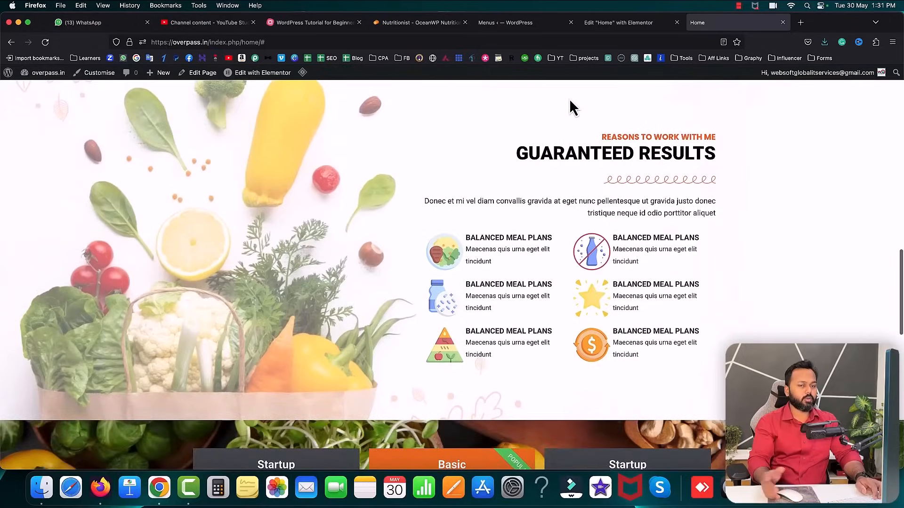
pyautogui.scroll(15, 571, 100)
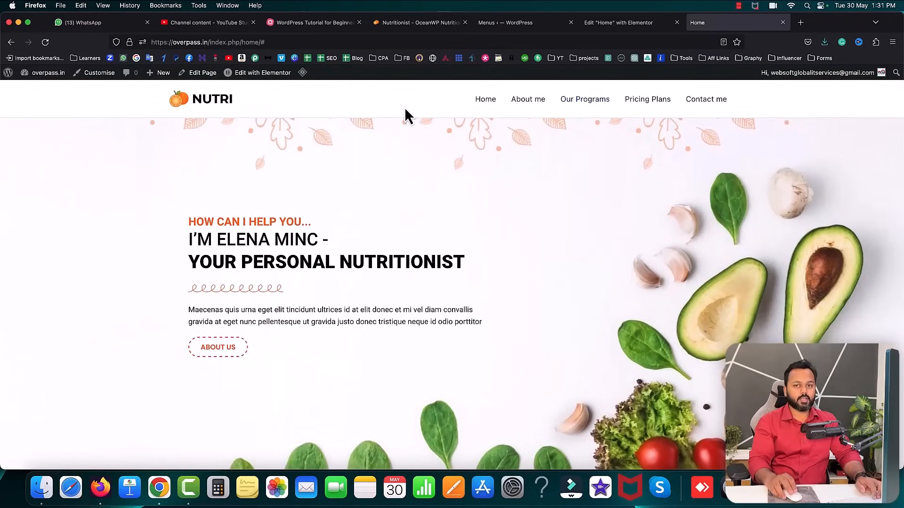
pyautogui.click(351, 22)
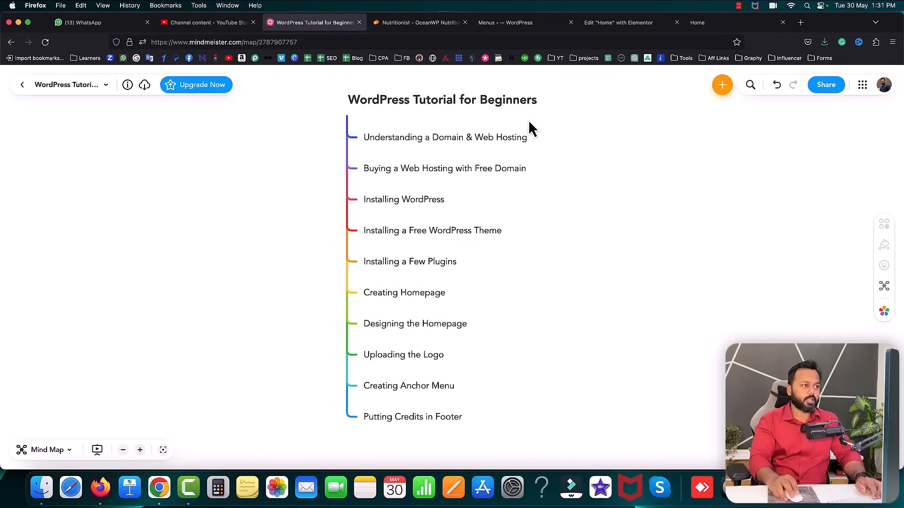
# - Open the site Customizer from Menus, then highlight the year in the homepage footer credit
pyautogui.click(513, 23)
pyautogui.click(21, 270)
pyautogui.click(727, 27)
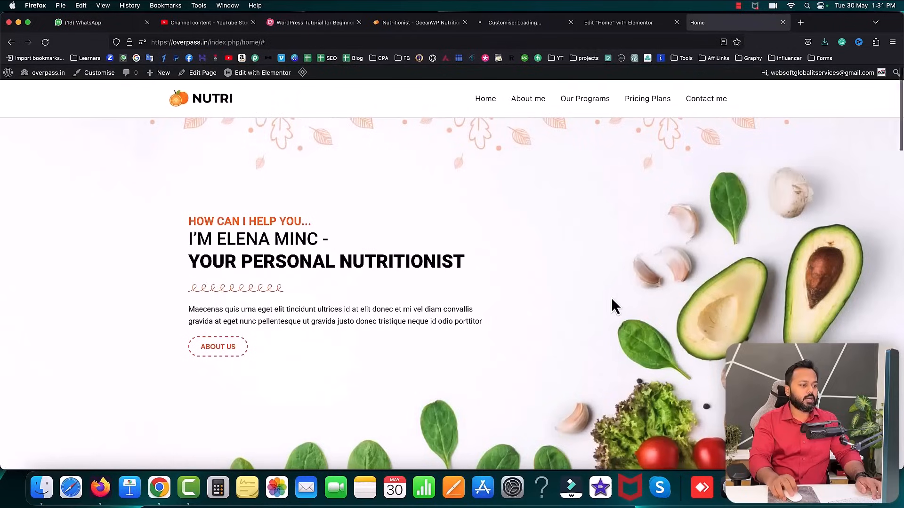
pyautogui.scroll(-20, 611, 301)
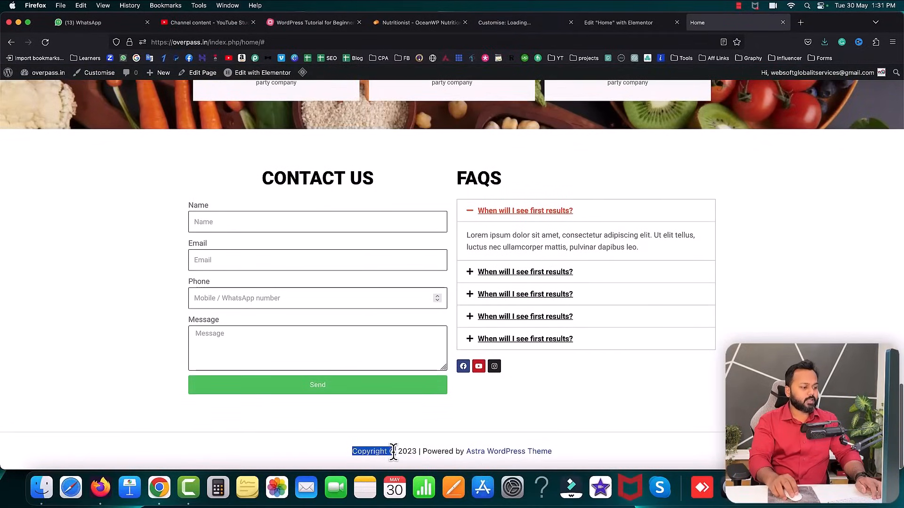
pyautogui.moveTo(398, 452); pyautogui.dragTo(421, 452)
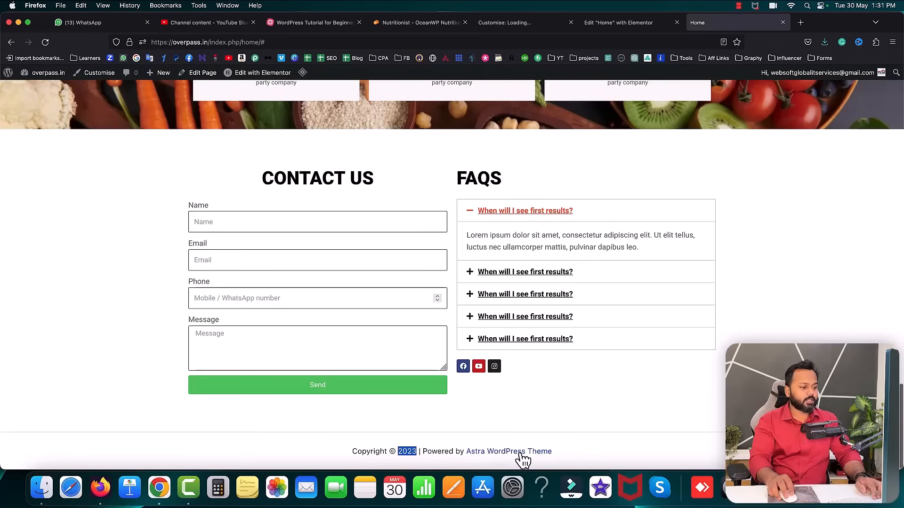
# - In the footer Copyright text, replace [theme_author] with 'Website built by' and the designer's name
pyautogui.click(527, 22)
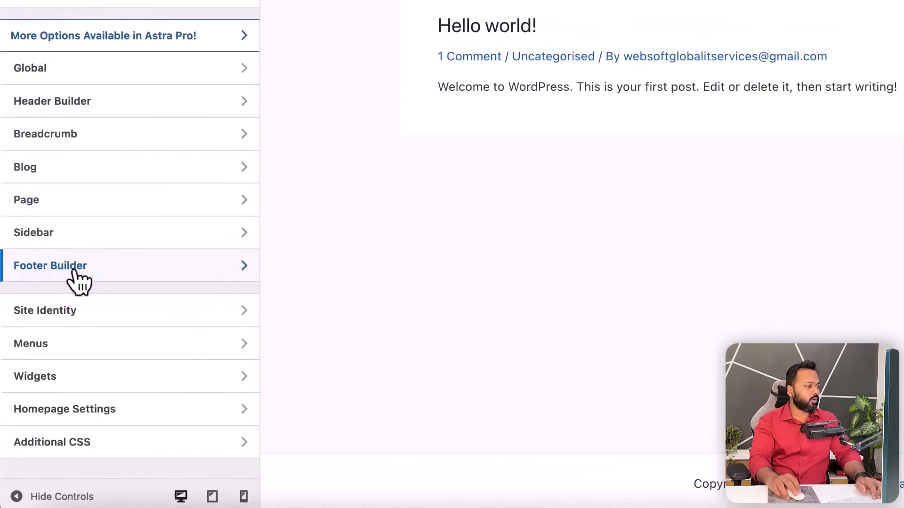
pyautogui.click(46, 314)
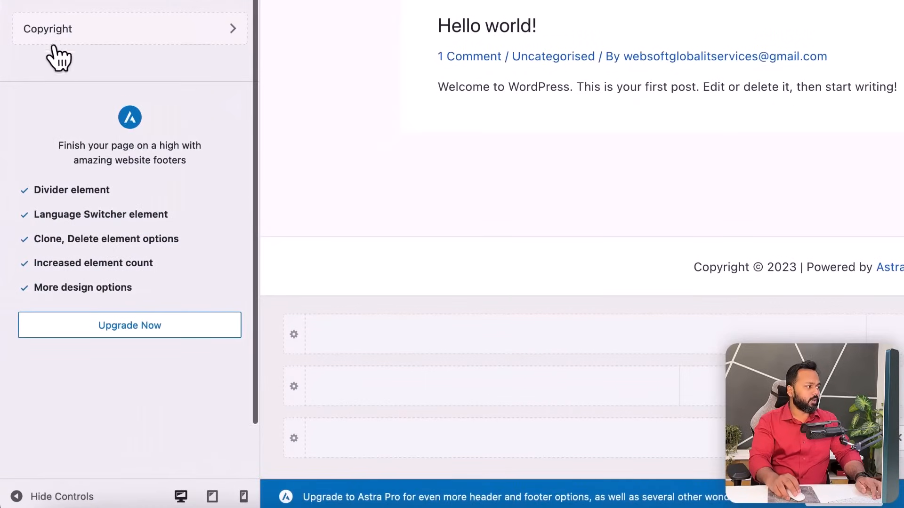
pyautogui.click(69, 32)
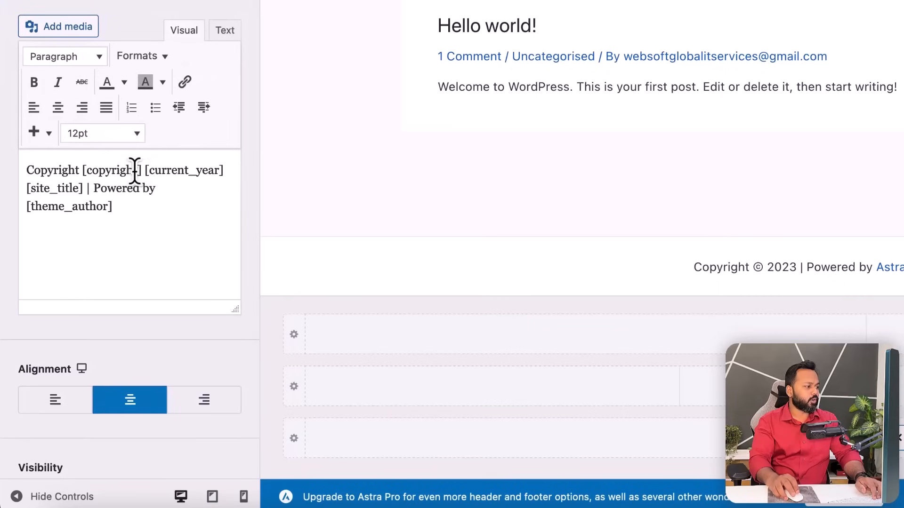
pyautogui.moveTo(155, 192); pyautogui.dragTo(170, 222)
pyautogui.press('BackSpace')
pyautogui.write('S')
pyautogui.press('BackSpace')
pyautogui.press('BackSpace')
pyautogui.press('BackSpace')
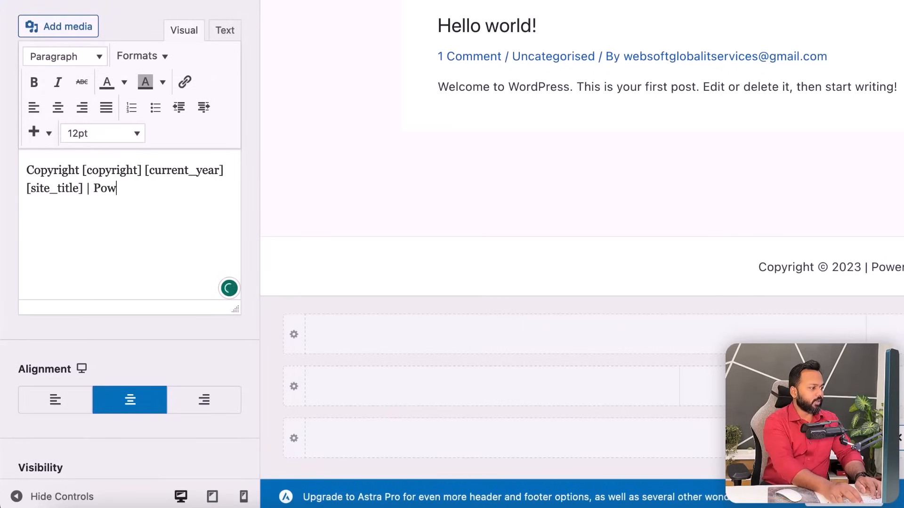
pyautogui.write('Website ')
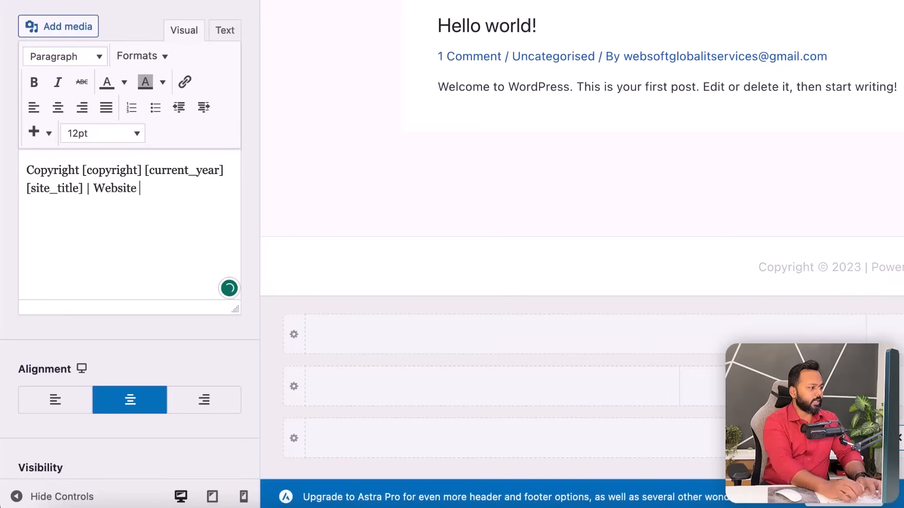
pyautogui.write('built by')
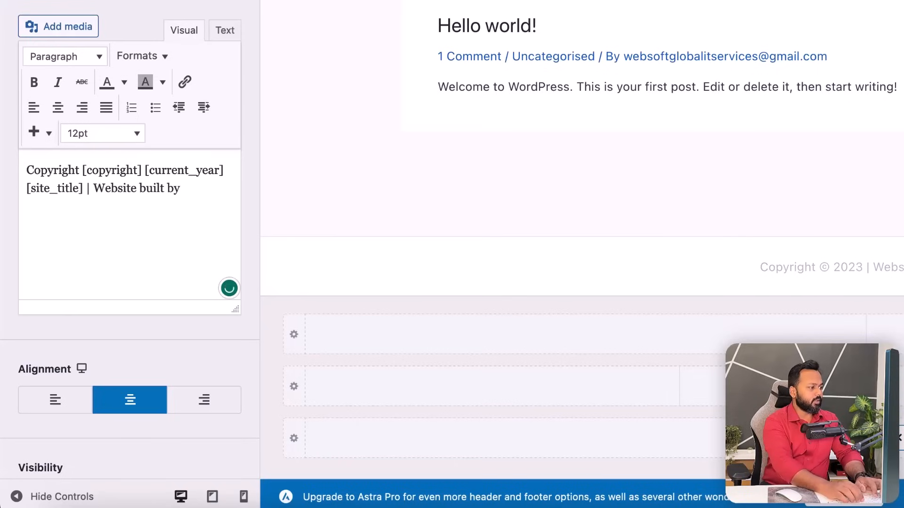
pyautogui.write(' Saddam K')
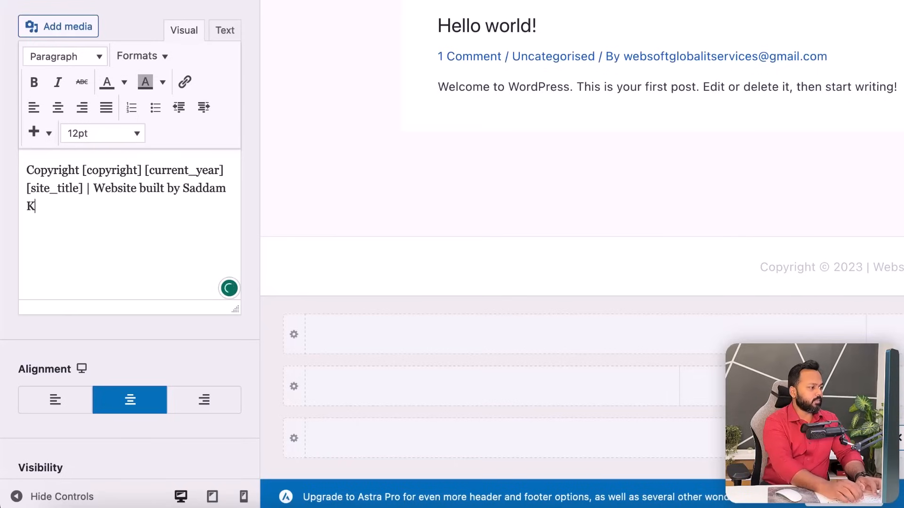
pyautogui.write('assim')
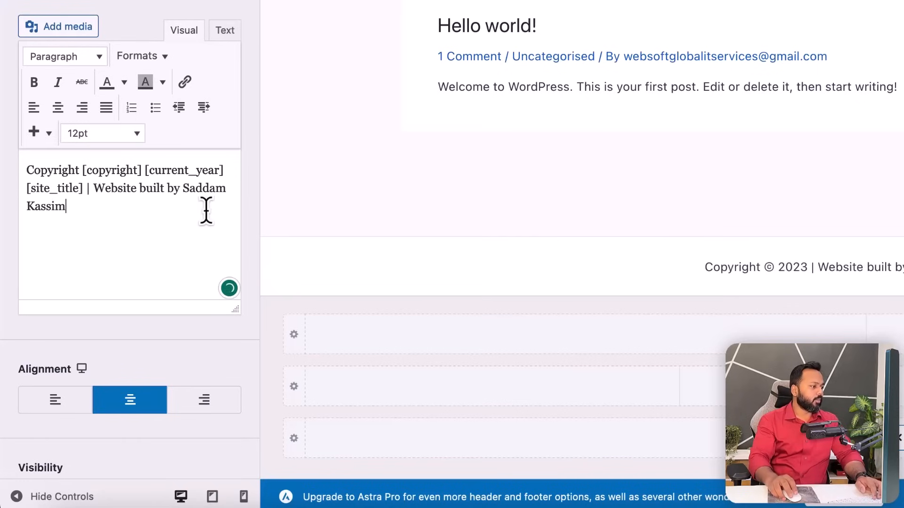
# - Link the designer's name in the credit to their personal website URL
pyautogui.moveTo(183, 189); pyautogui.dragTo(183, 198)
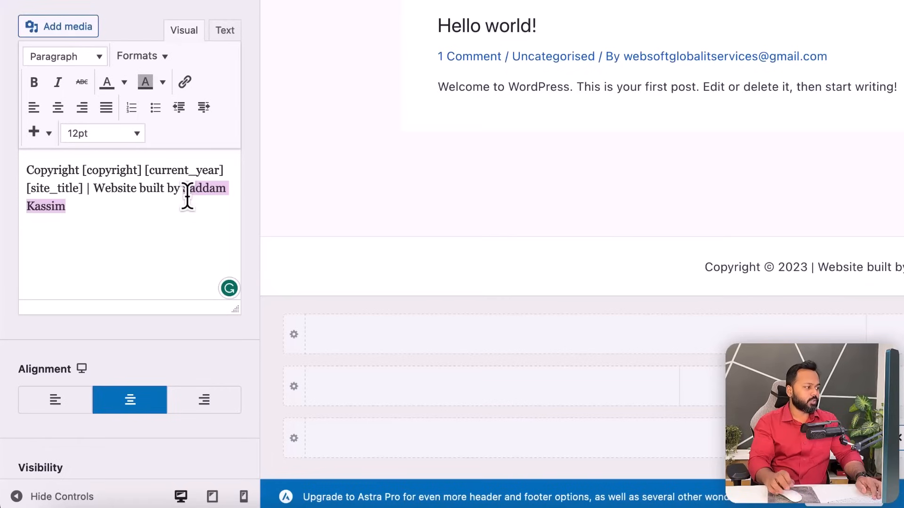
pyautogui.click(185, 83)
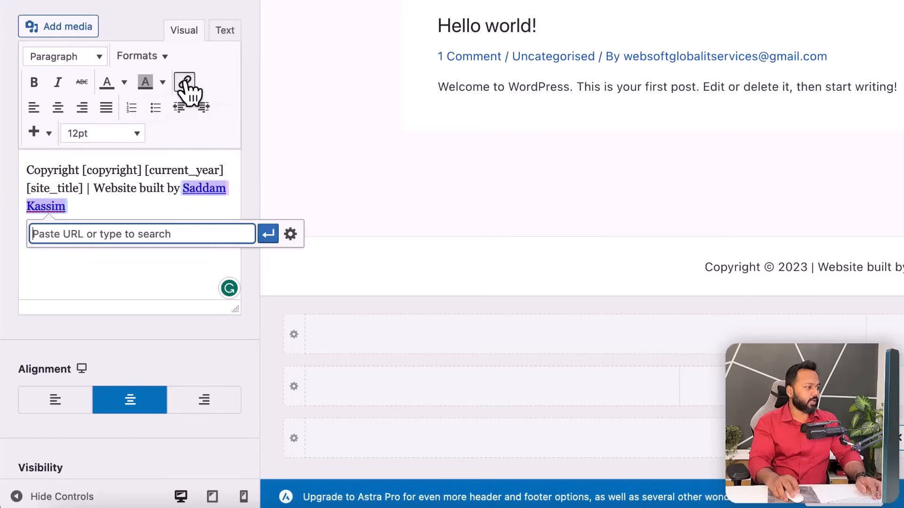
pyautogui.write('h')
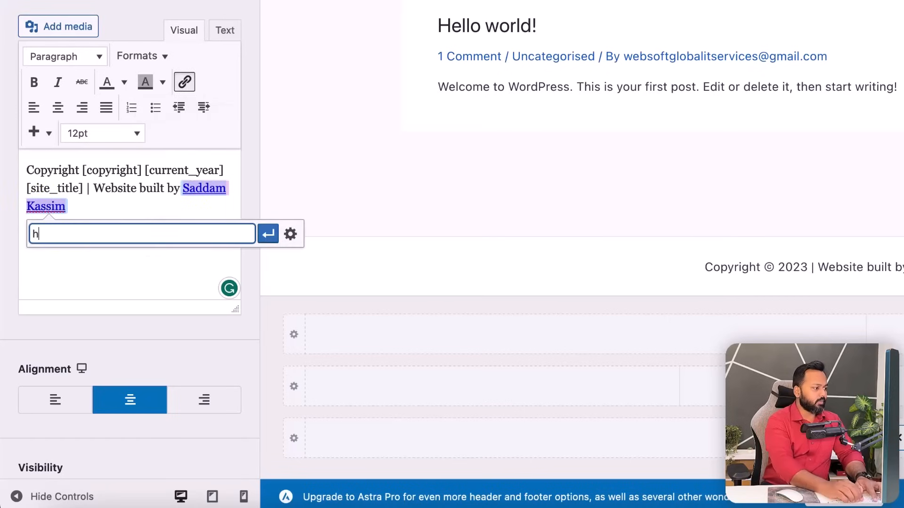
pyautogui.write('ttps:/')
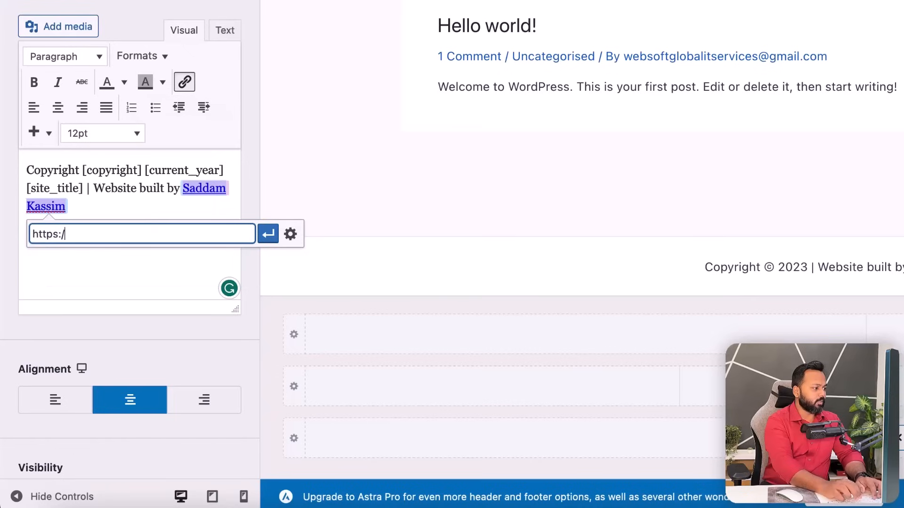
pyautogui.write('/saddamkassim.com')
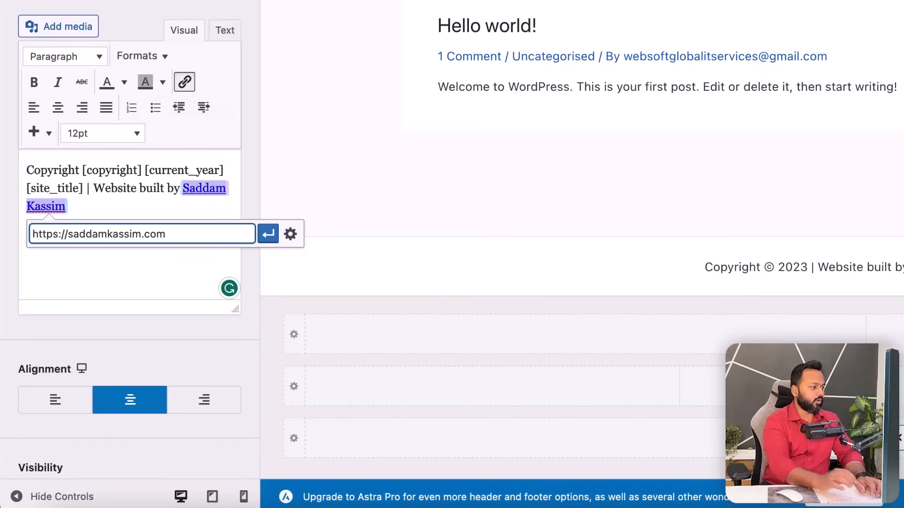
pyautogui.click(267, 236)
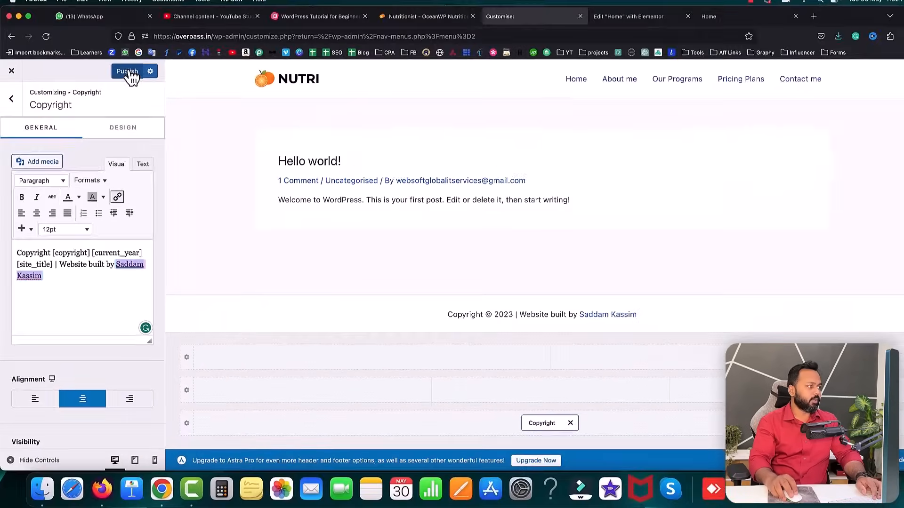
pyautogui.click(134, 76)
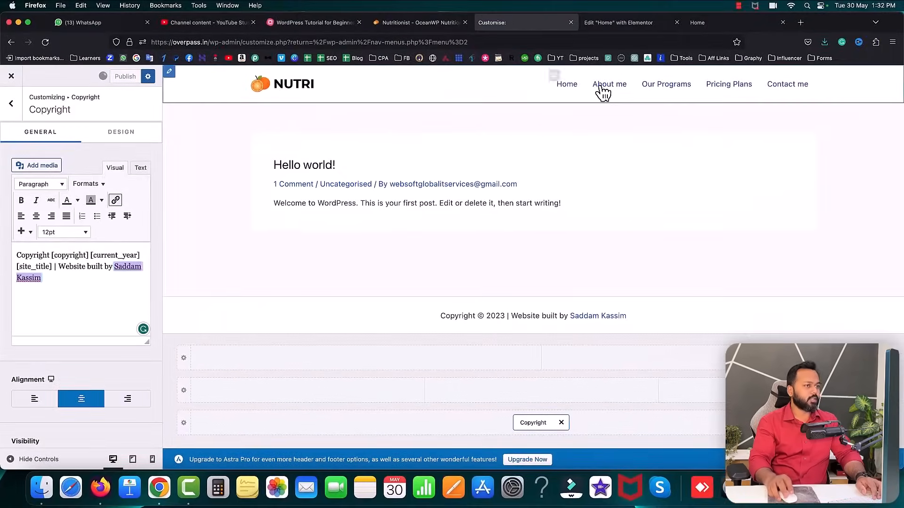
pyautogui.click(701, 23)
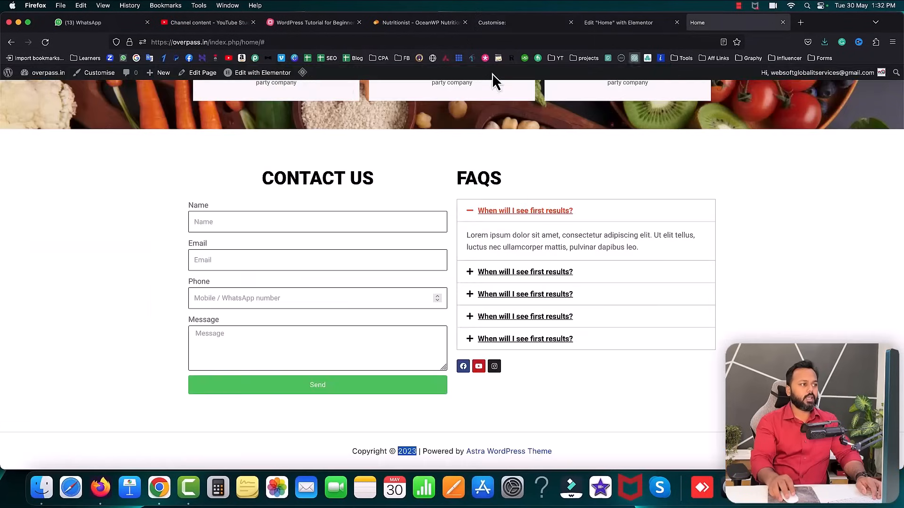
pyautogui.click(45, 42)
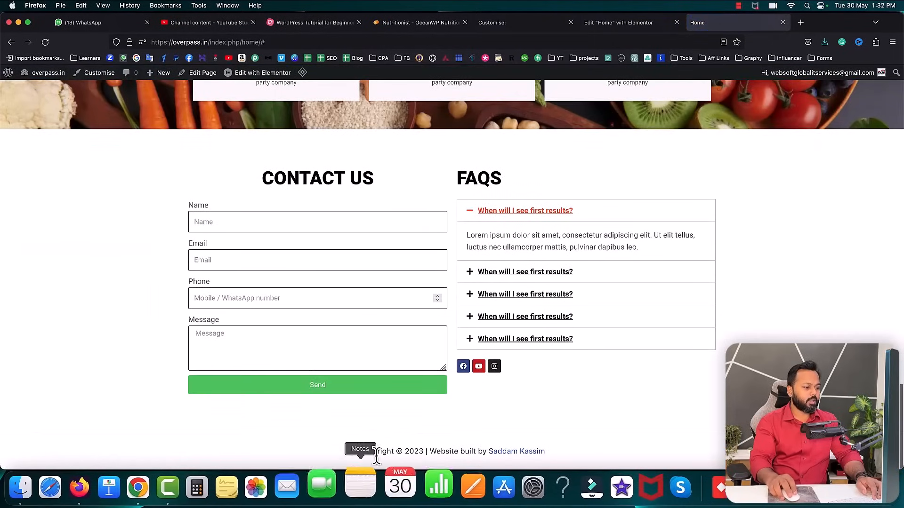
pyautogui.moveTo(372, 451); pyautogui.dragTo(409, 451)
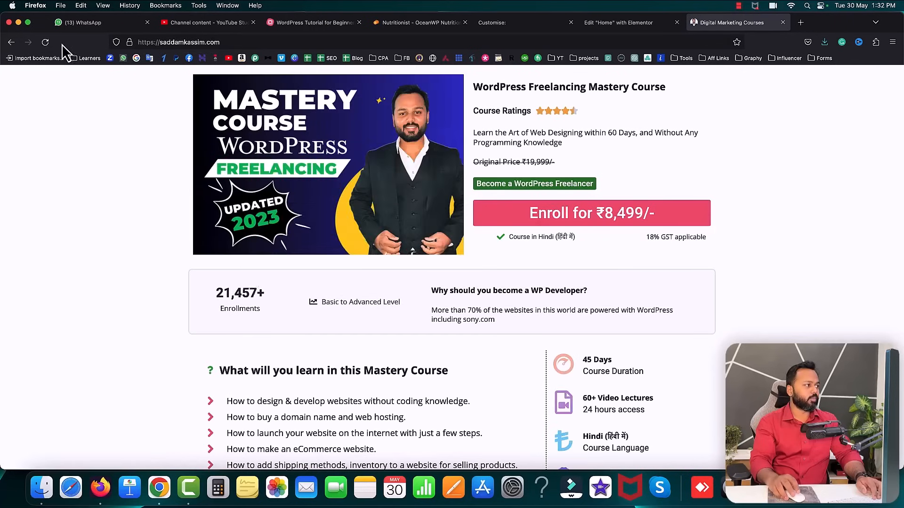
pyautogui.click(11, 42)
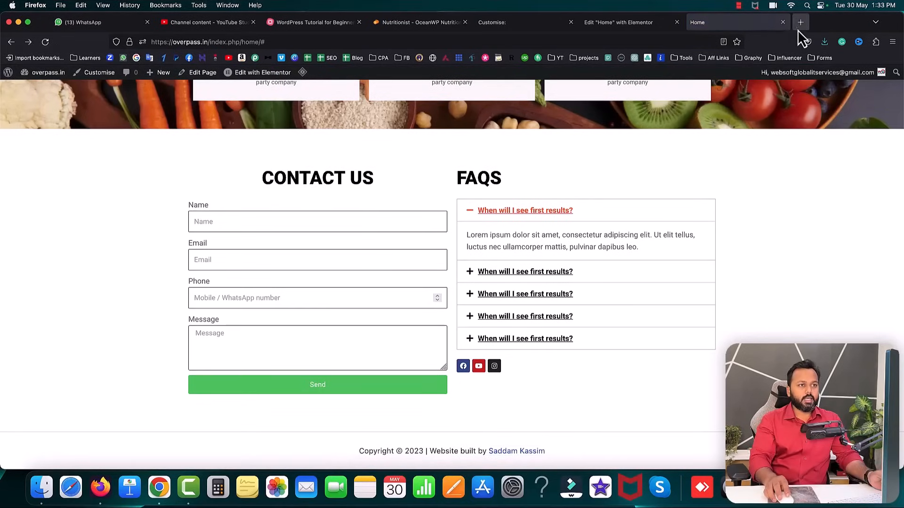
pyautogui.click(801, 24)
pyautogui.write('overpass.in/')
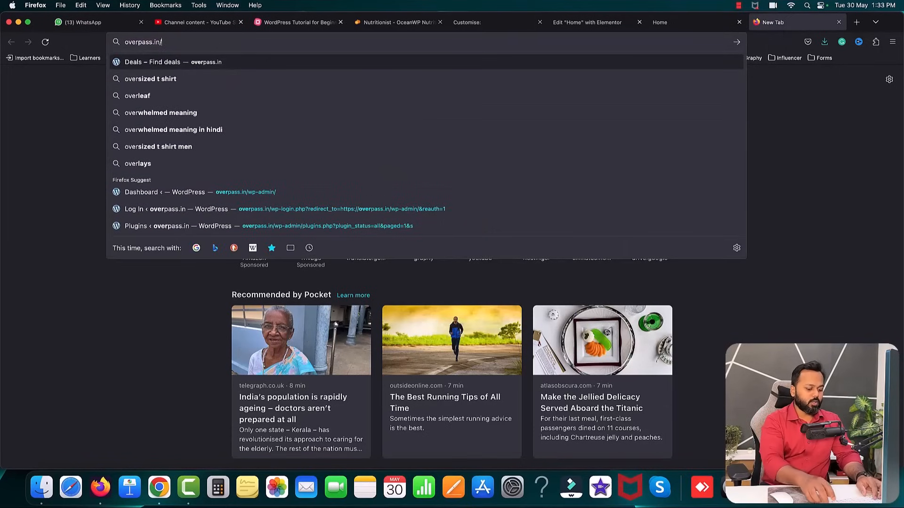
pyautogui.press('Return')
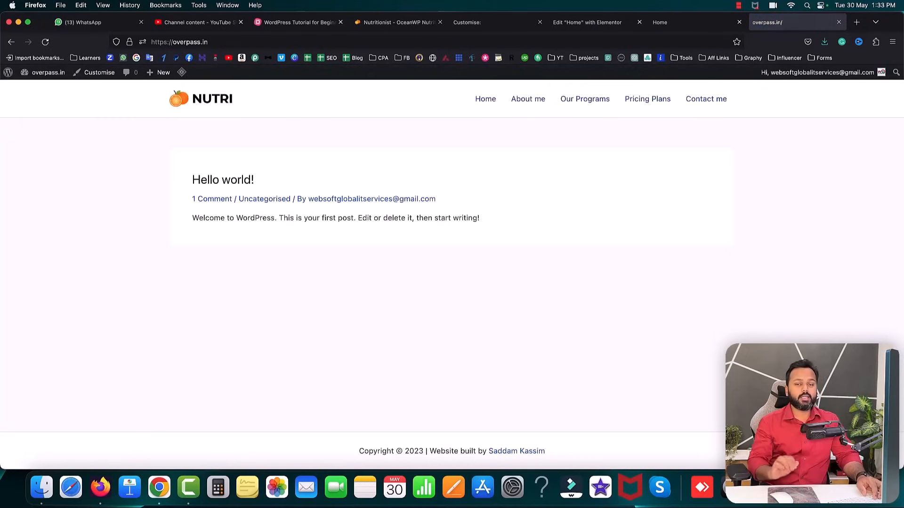
pyautogui.click(688, 21)
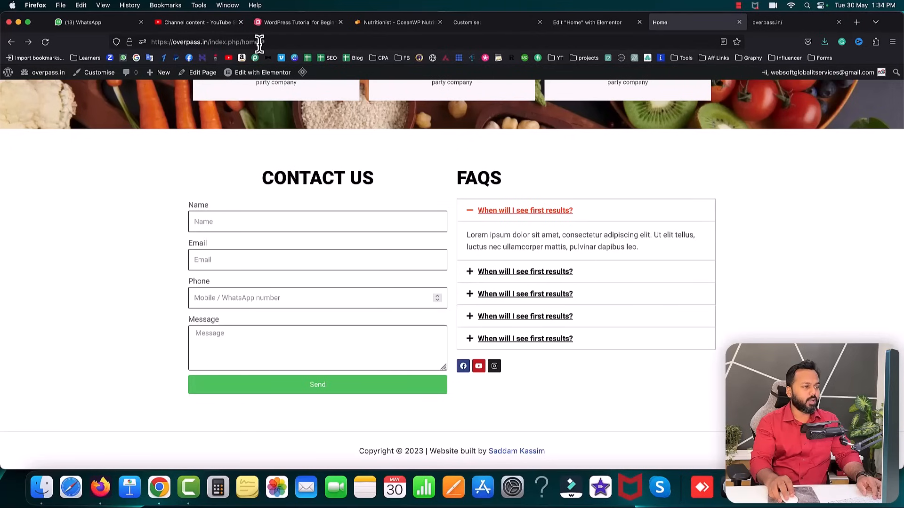
pyautogui.scroll(20, 513, 214)
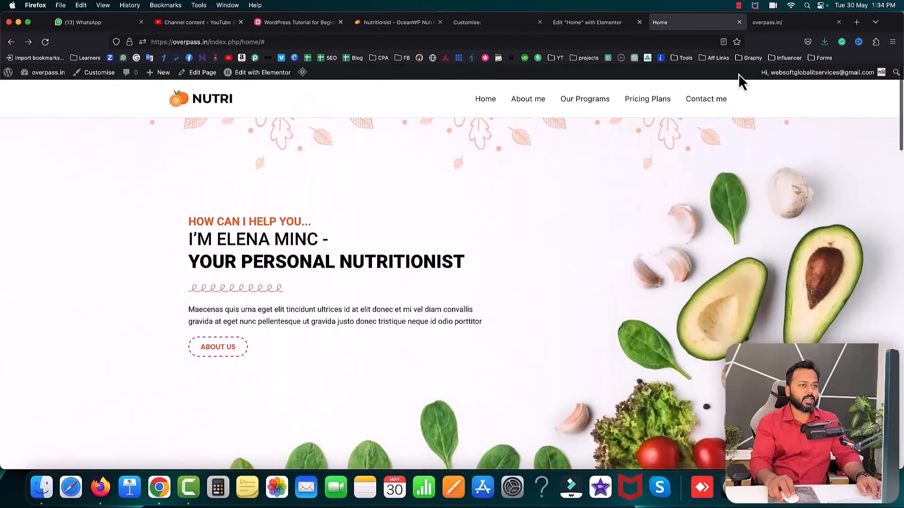
pyautogui.click(798, 25)
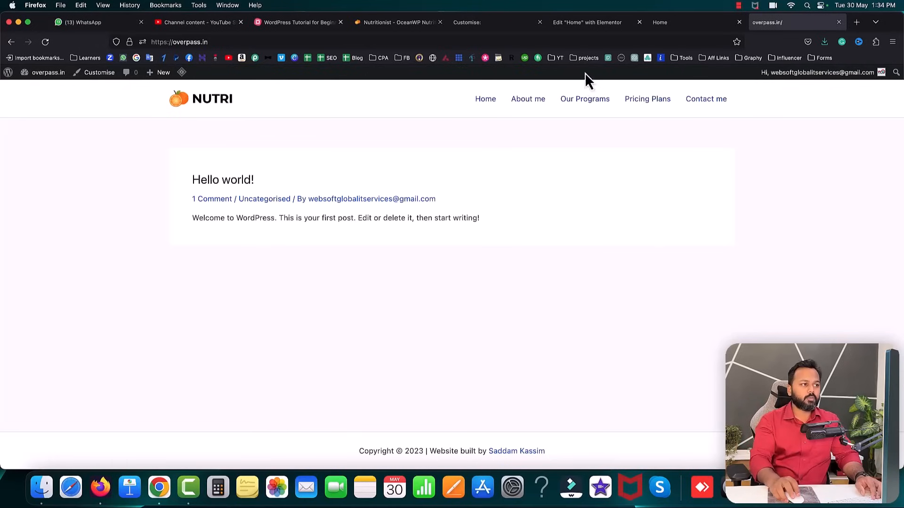
# - In Settings > Reading, set the homepage to display the static Home page and save
pyautogui.click(516, 23)
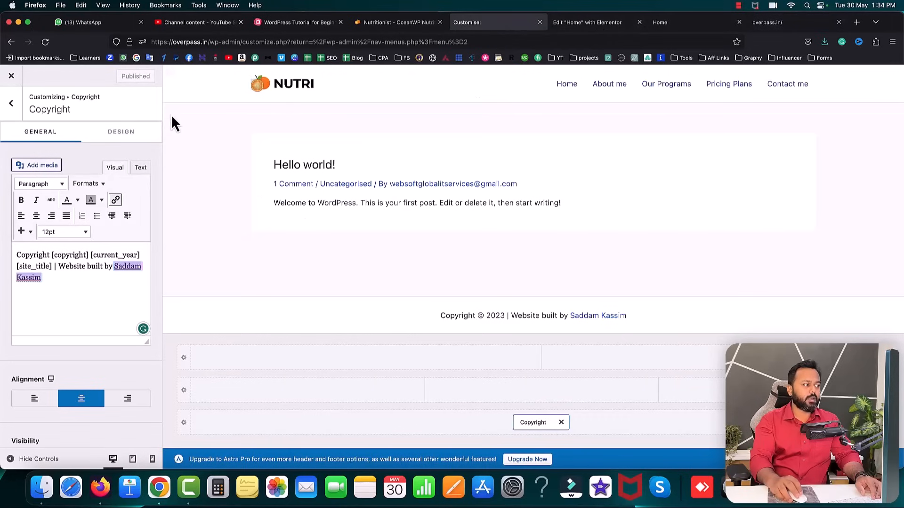
pyautogui.click(12, 76)
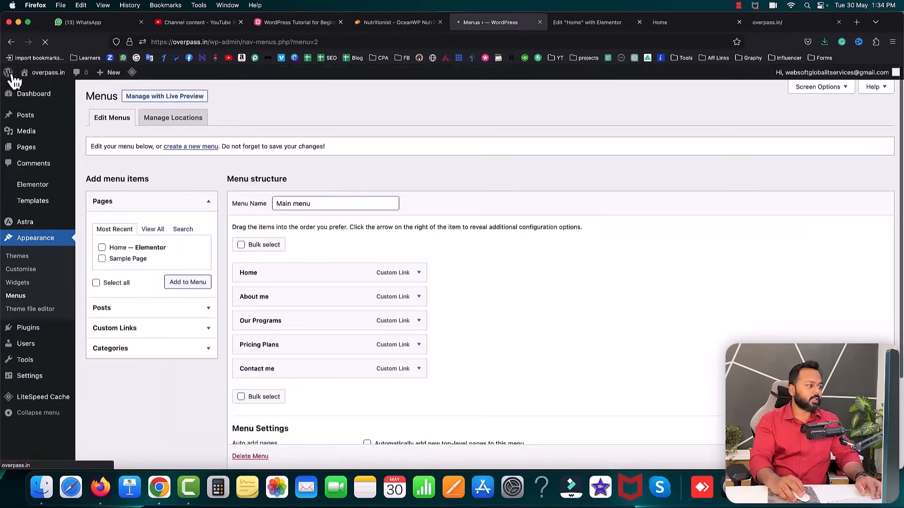
pyautogui.moveTo(30, 376)
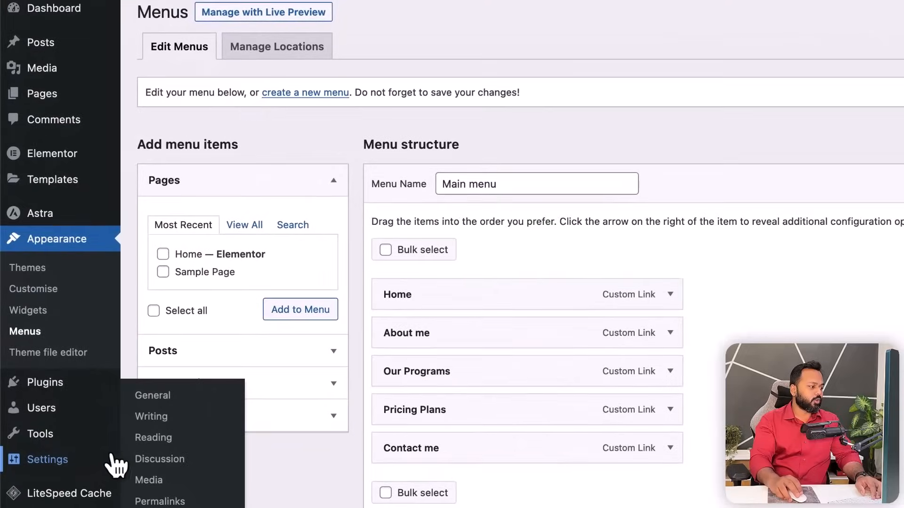
pyautogui.click(151, 439)
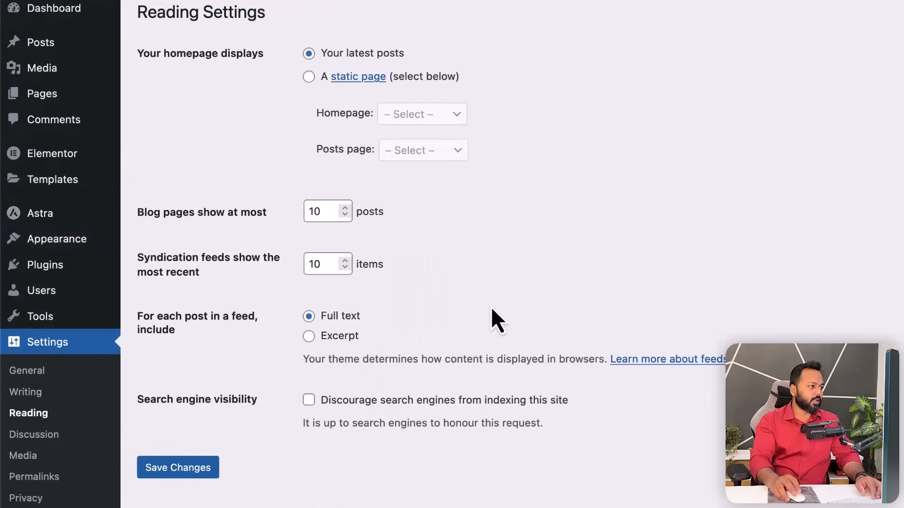
pyautogui.moveTo(136, 55); pyautogui.dragTo(248, 60)
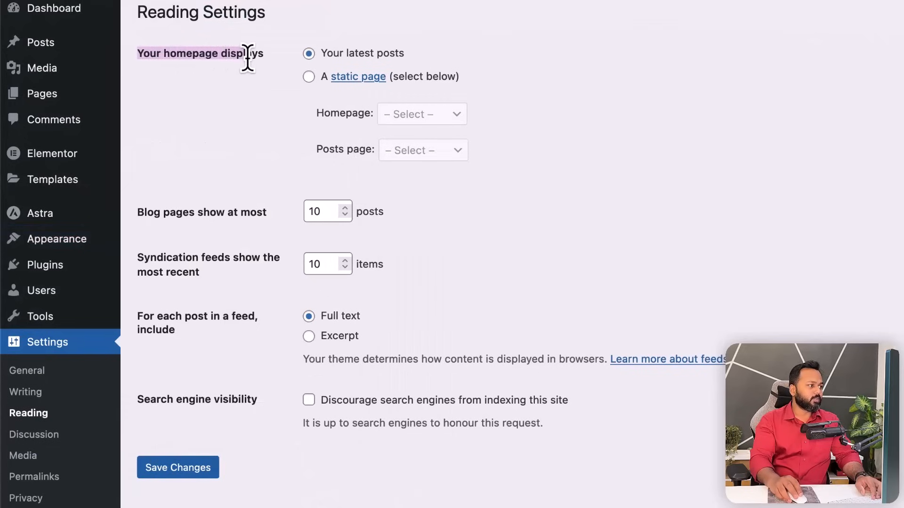
pyautogui.click(309, 76)
pyautogui.click(411, 116)
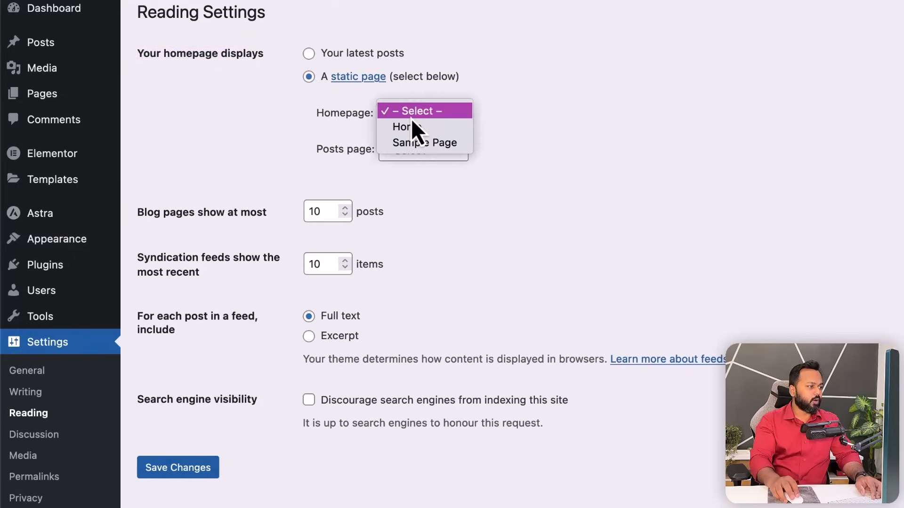
pyautogui.click(414, 127)
pyautogui.click(188, 471)
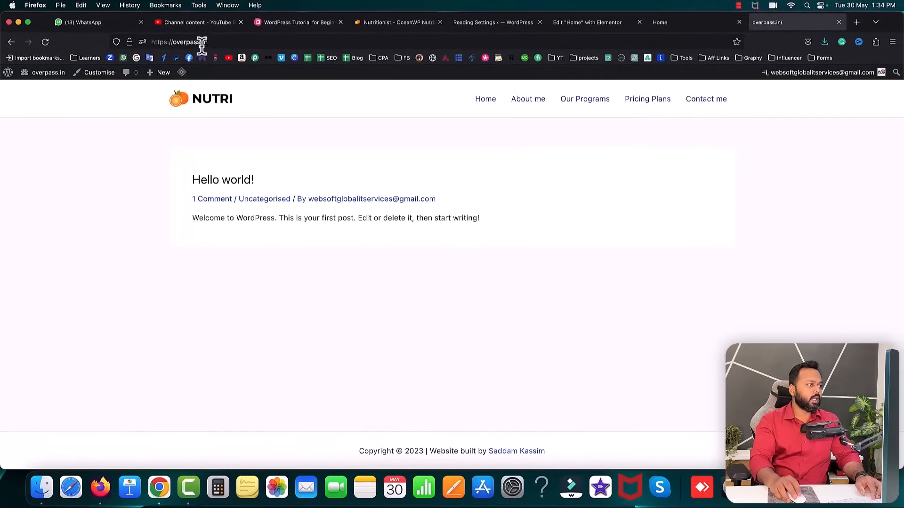
pyautogui.click(213, 41)
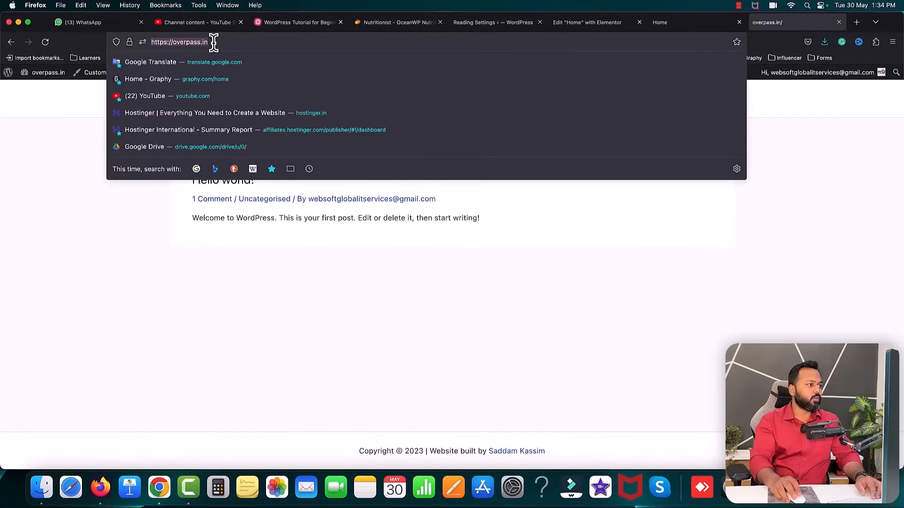
# - Reload overpass.in and purge all cached pages via the LiteSpeed admin-bar menu
pyautogui.click(209, 42)
pyautogui.press('Return')
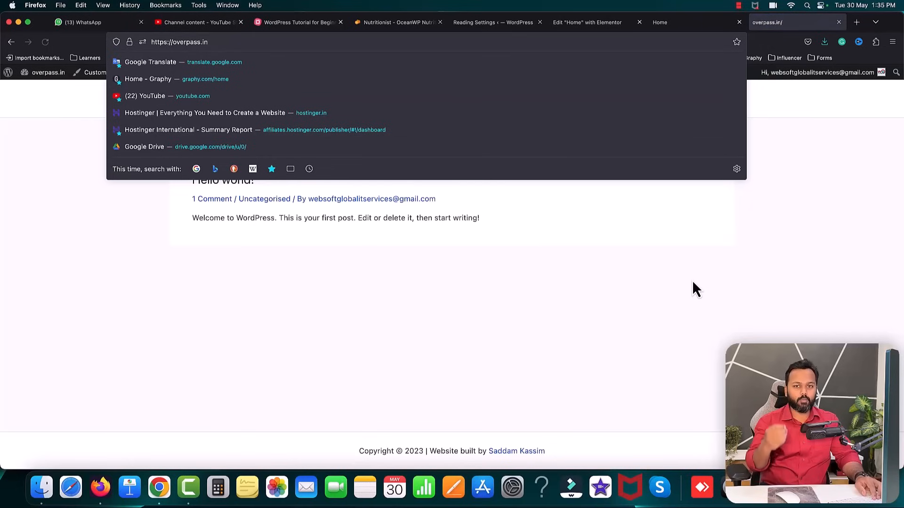
pyautogui.click(676, 276)
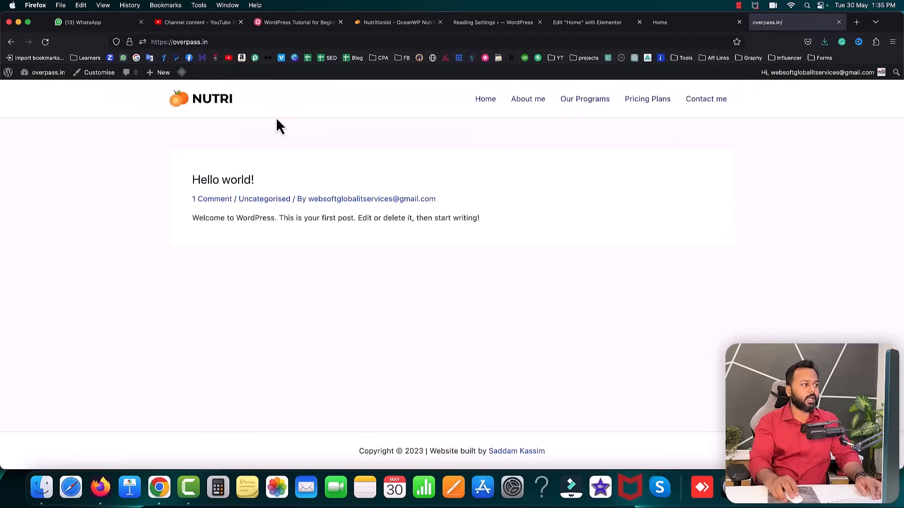
pyautogui.moveTo(182, 73)
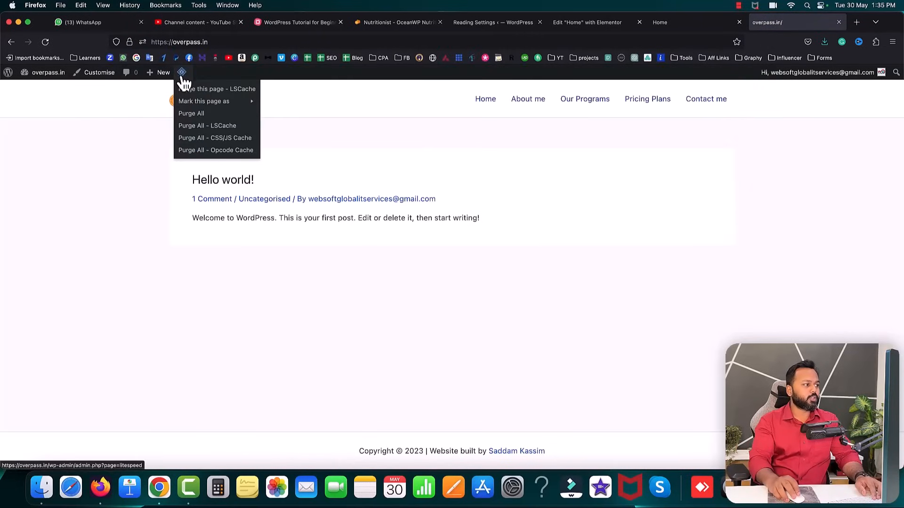
pyautogui.click(198, 118)
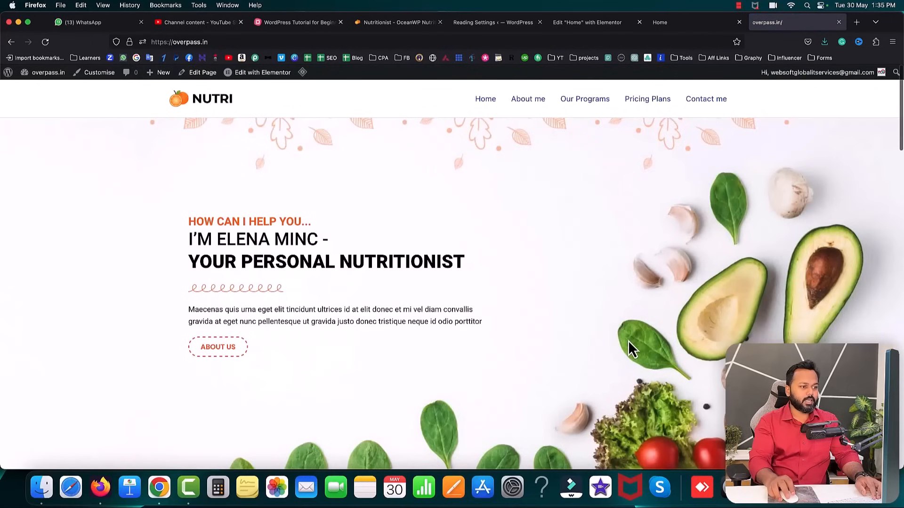
# - Scroll the refreshed Home page and confirm Contact me jumps to the contact section
pyautogui.scroll(-5, 466, 223)
pyautogui.scroll(5, 485, 212)
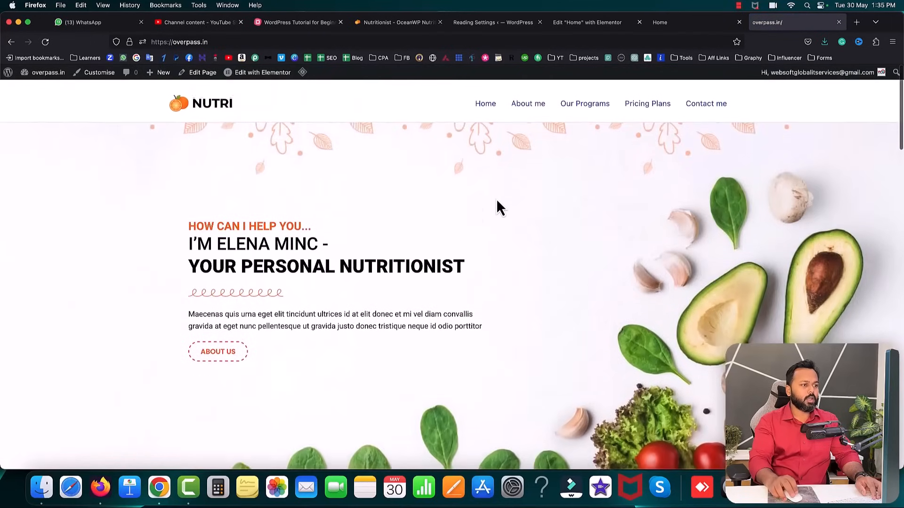
pyautogui.scroll(-10, 581, 105)
pyautogui.scroll(7, 586, 135)
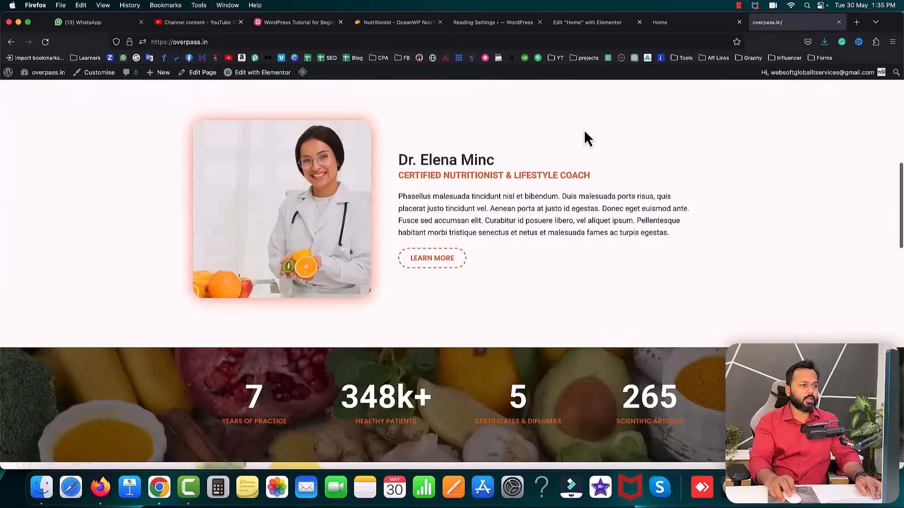
pyautogui.scroll(5, 777, 134)
pyautogui.click(712, 103)
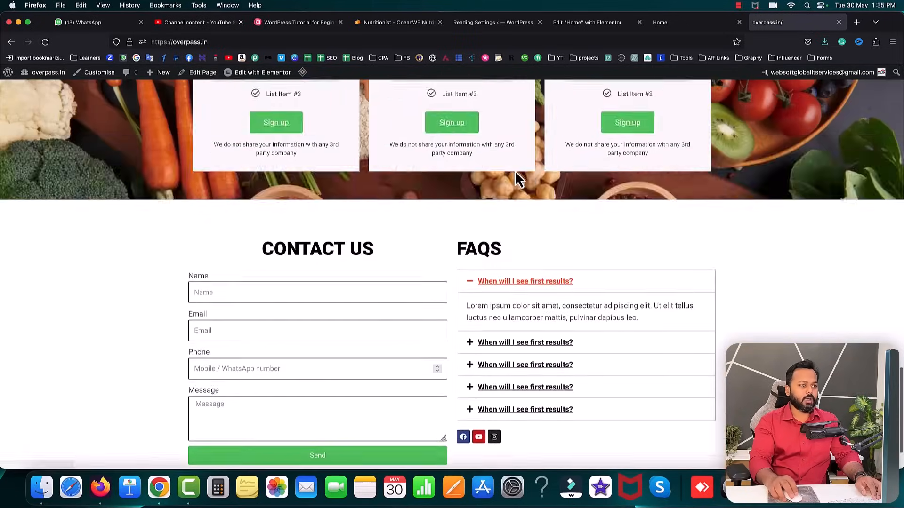
pyautogui.scroll(15, 513, 170)
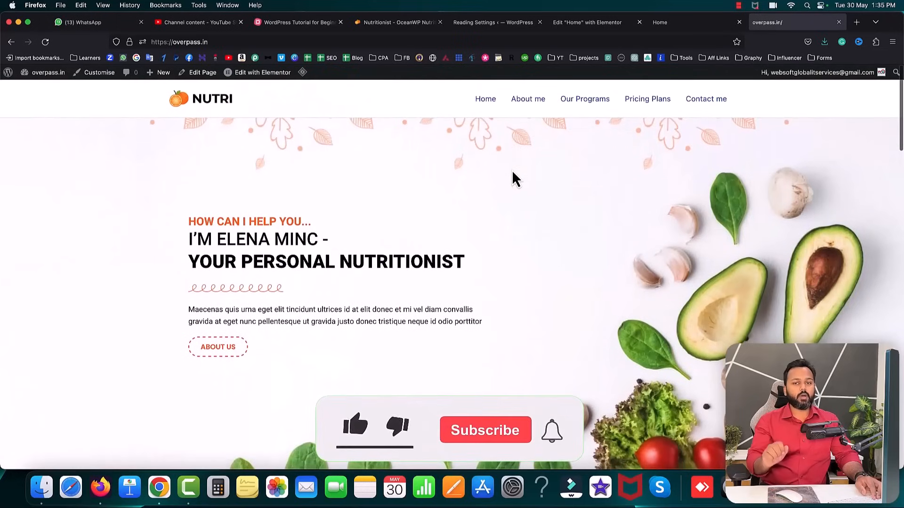